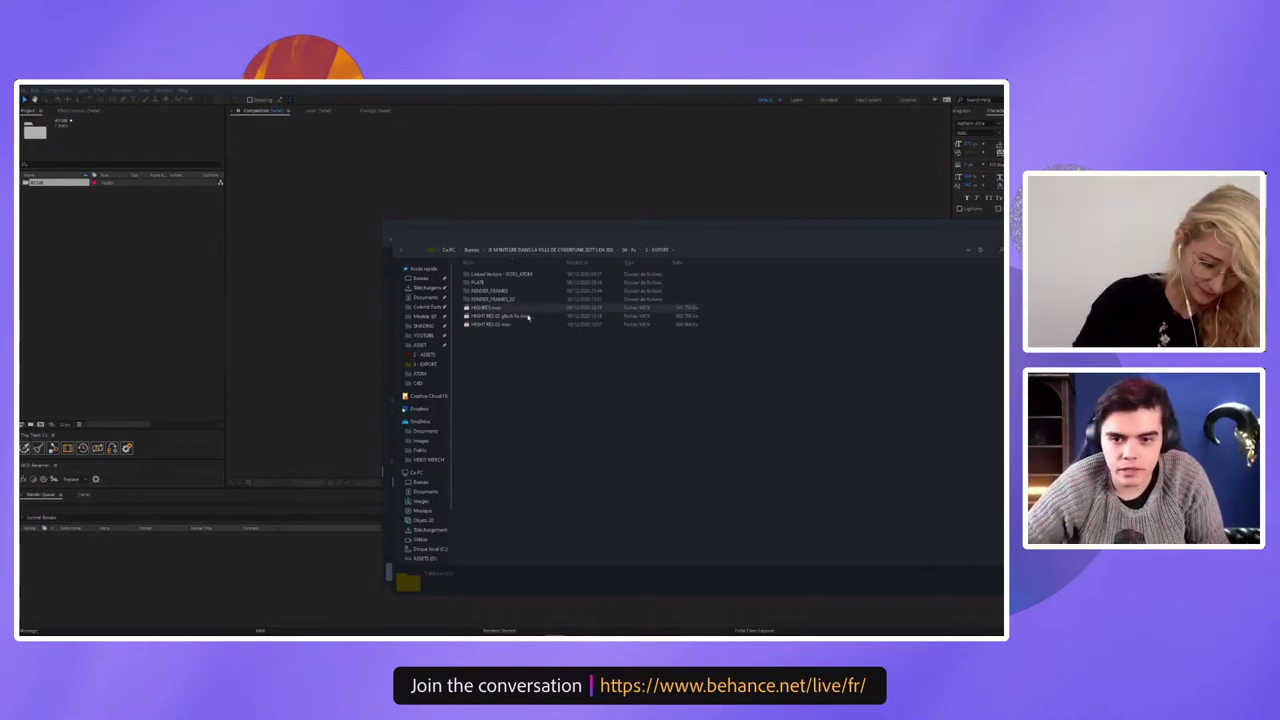
# Play an exported .mov render from the EXPORT folder in Media Player Classic
pyautogui.doubleClick(524, 314)
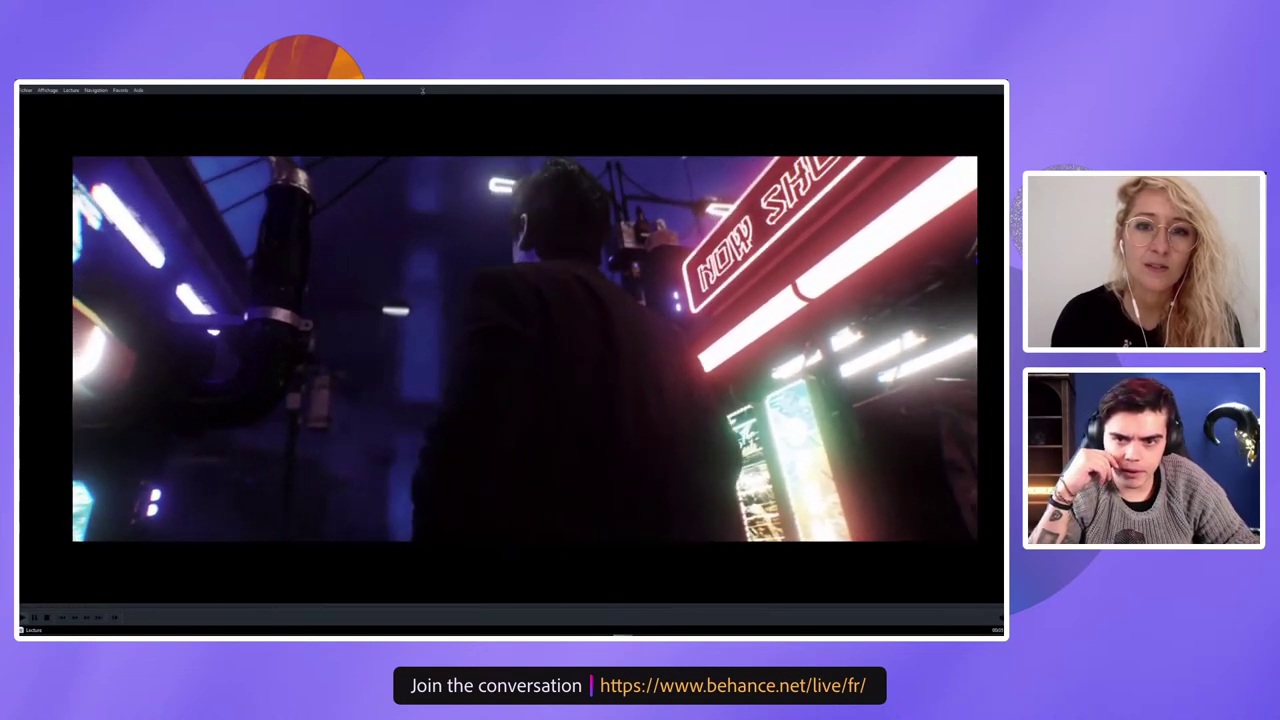
# Pause and resume the HIGHT RES 02 glitch fix.mov render, then close the player
pyautogui.press('space')
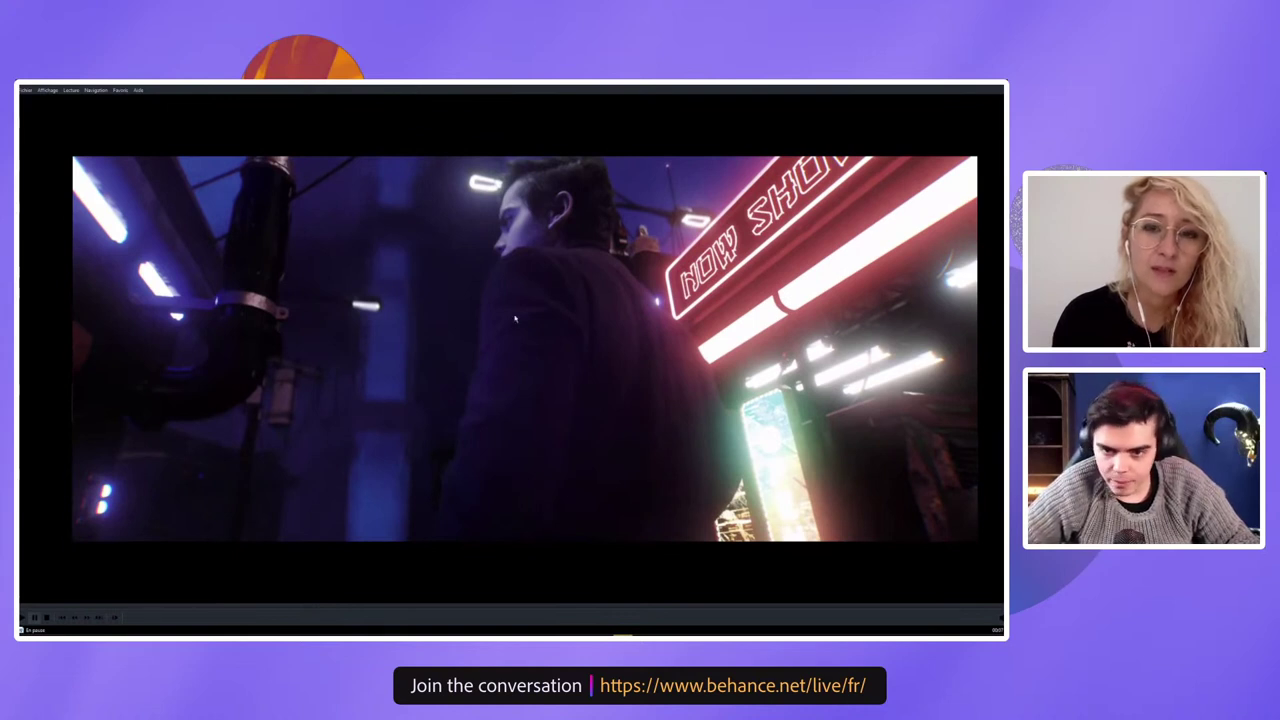
pyautogui.hotkey('alt', 'F4')
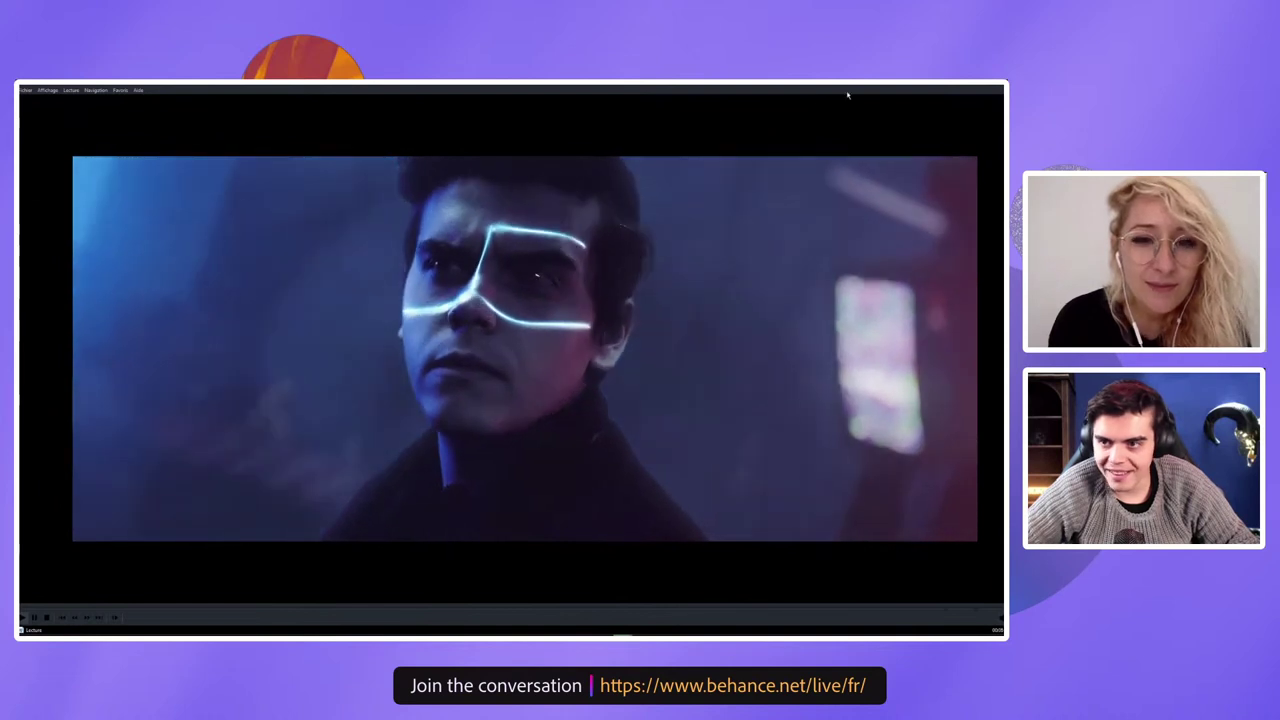
pyautogui.hotkey('alt', 'F4')
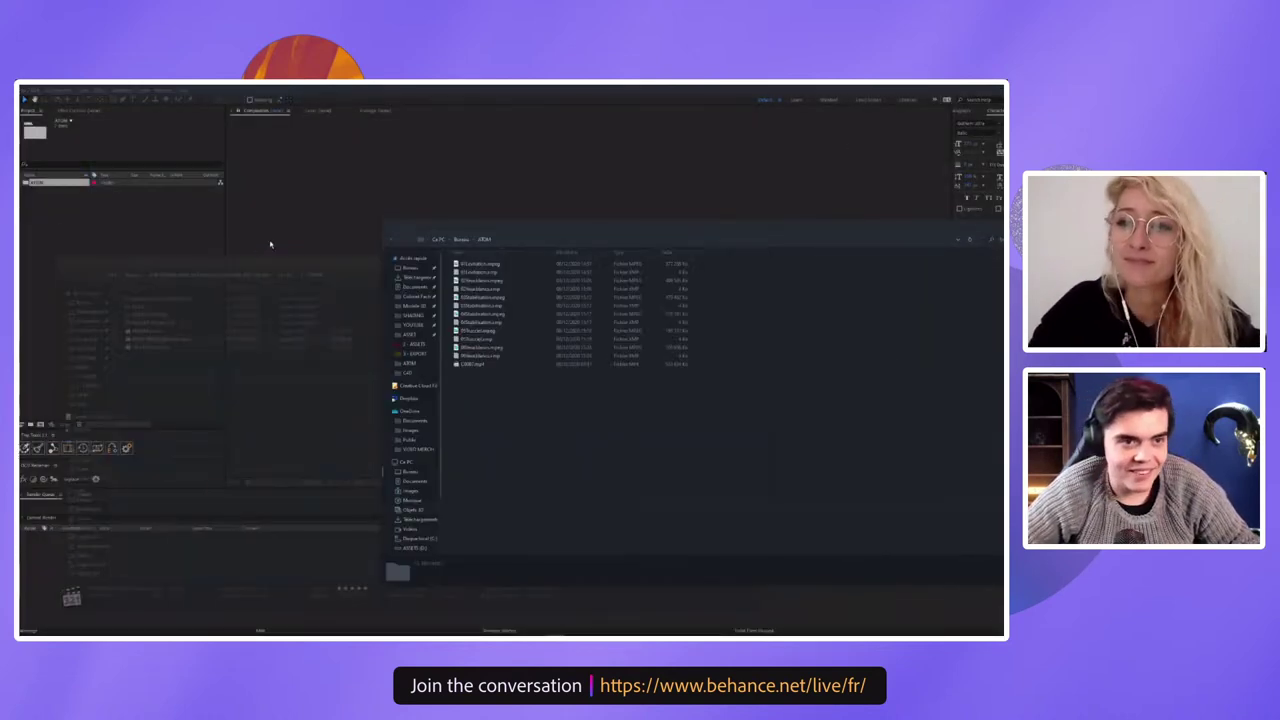
# Browse from the desktop into the Cyberpunk project's 04 - Fx and 6 - FINAL OUT folders
pyautogui.click(43, 210)
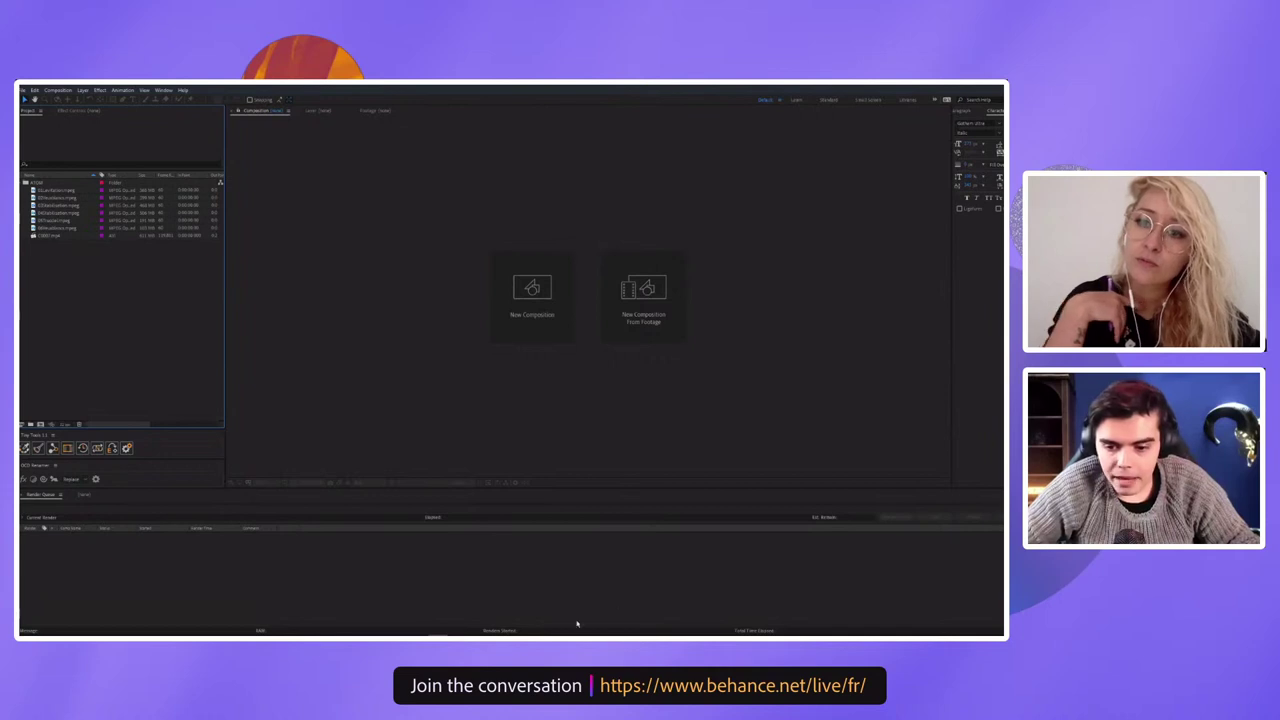
pyautogui.hotkey('alt', 'Tab')
pyautogui.click(410, 270)
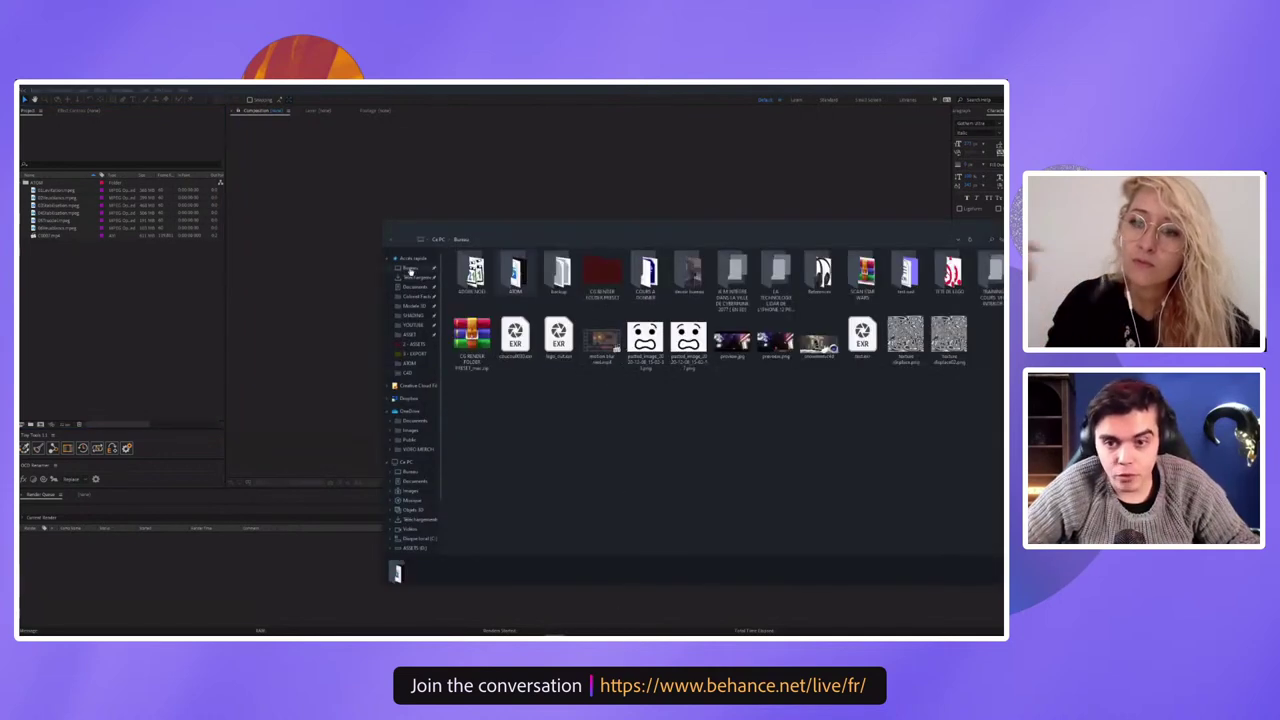
pyautogui.doubleClick(733, 275)
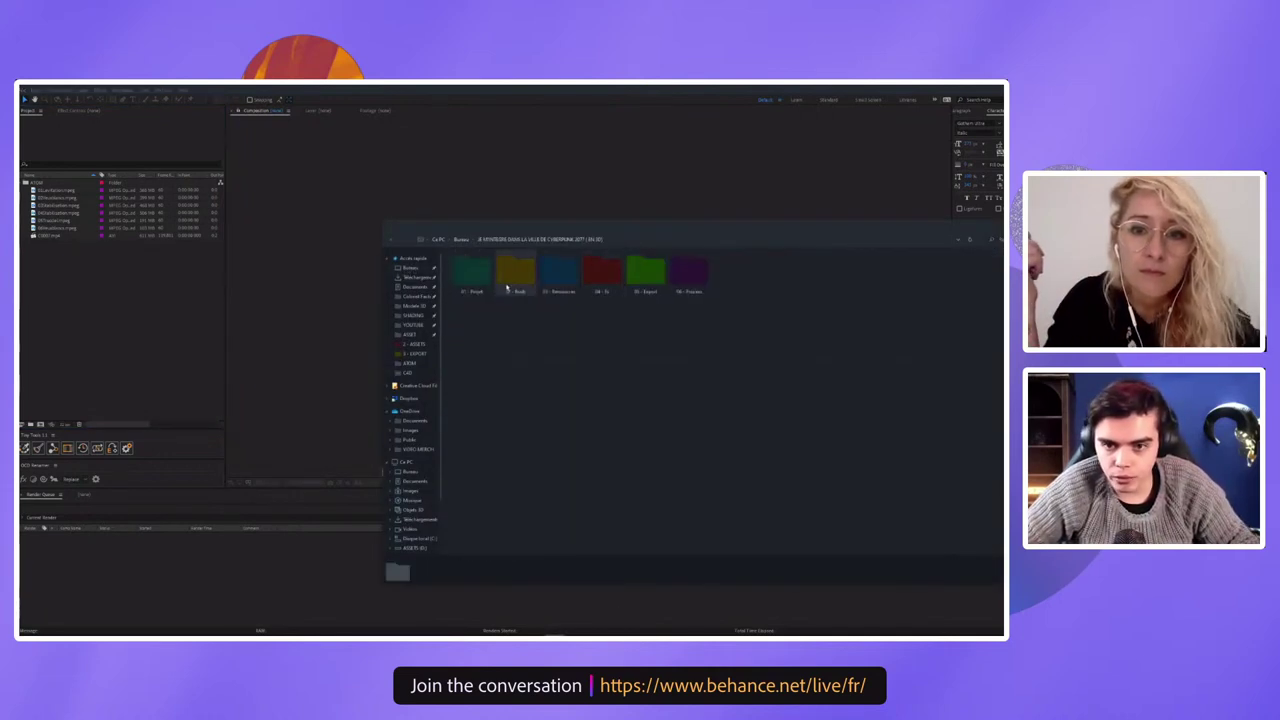
pyautogui.doubleClick(601, 273)
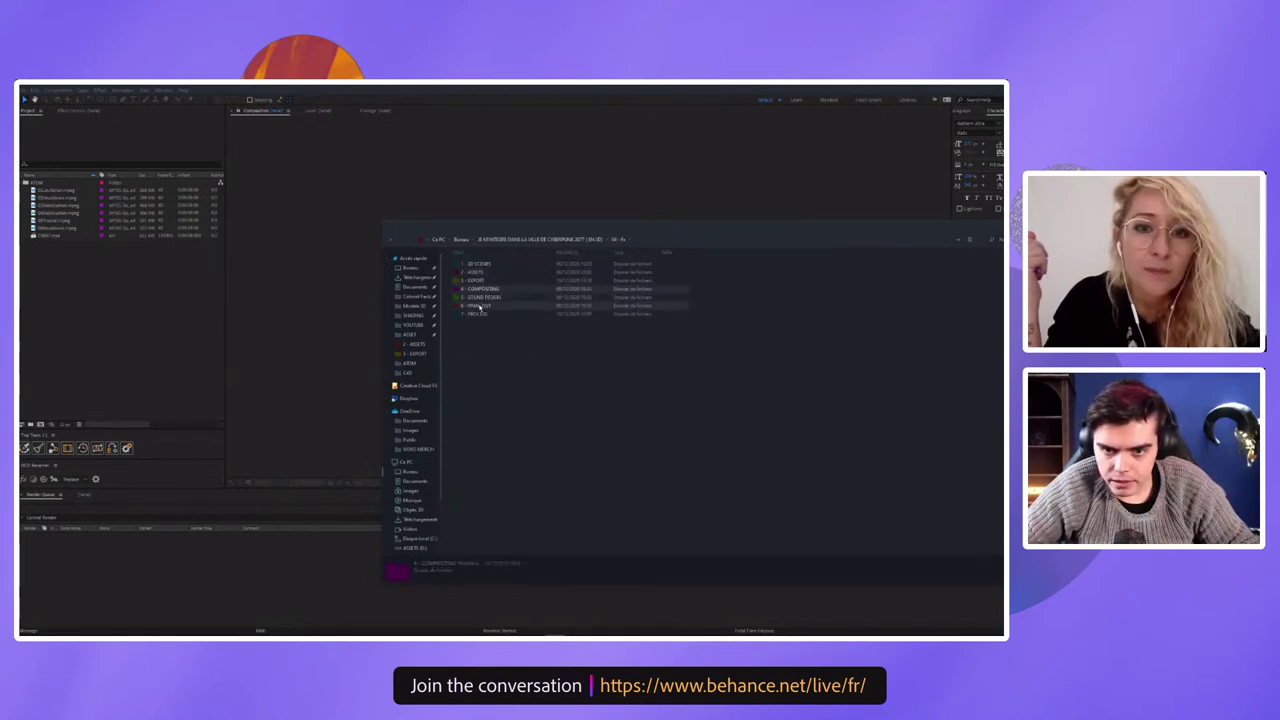
pyautogui.doubleClick(484, 305)
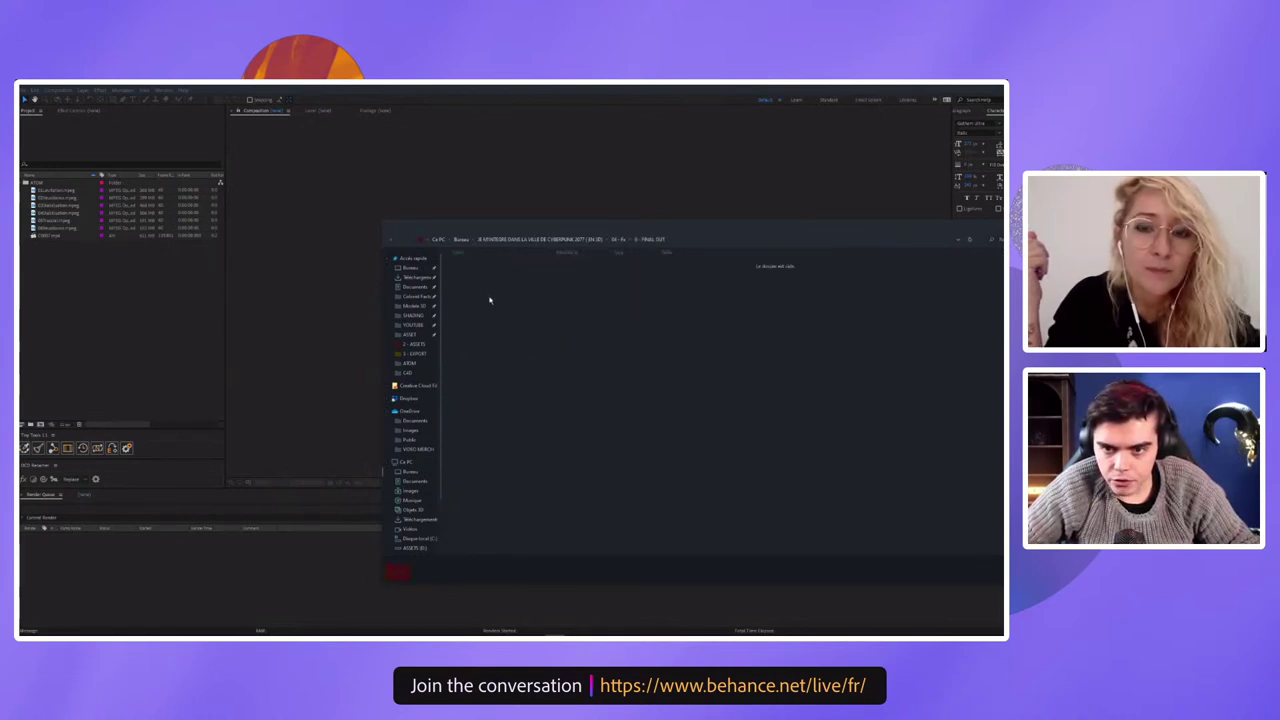
pyautogui.click(540, 241)
pyautogui.doubleClick(586, 272)
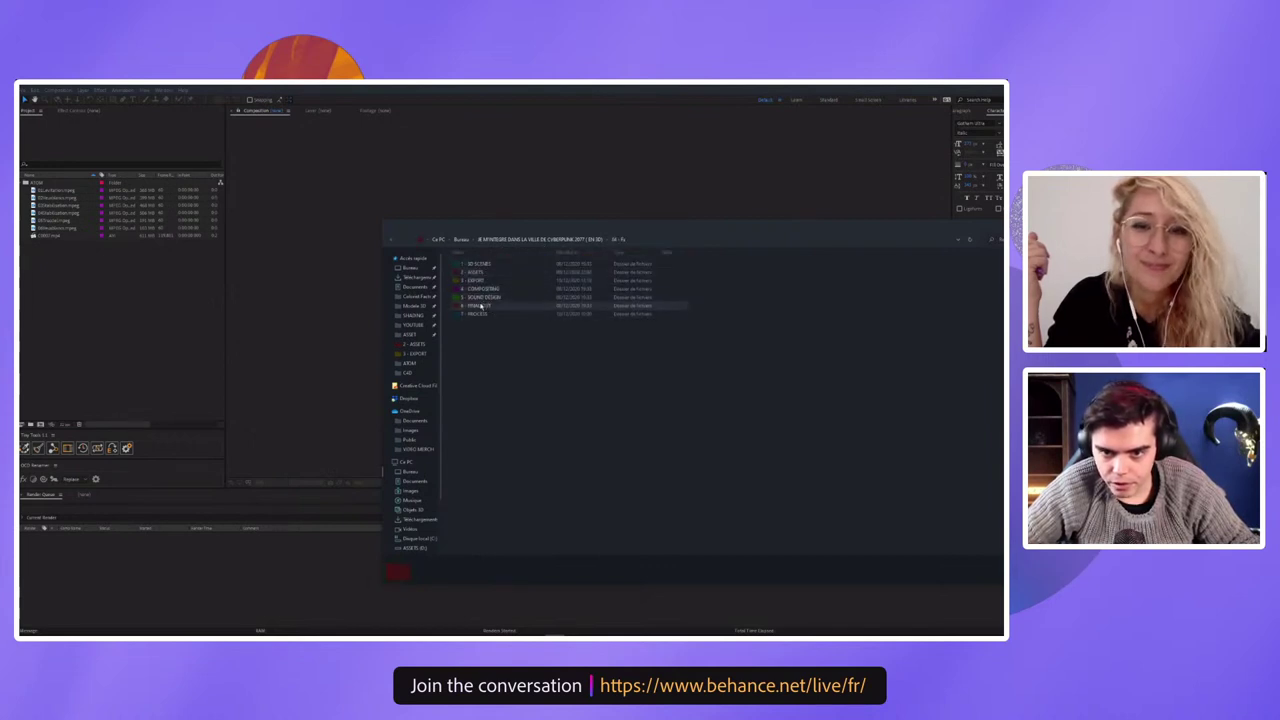
pyautogui.doubleClick(484, 305)
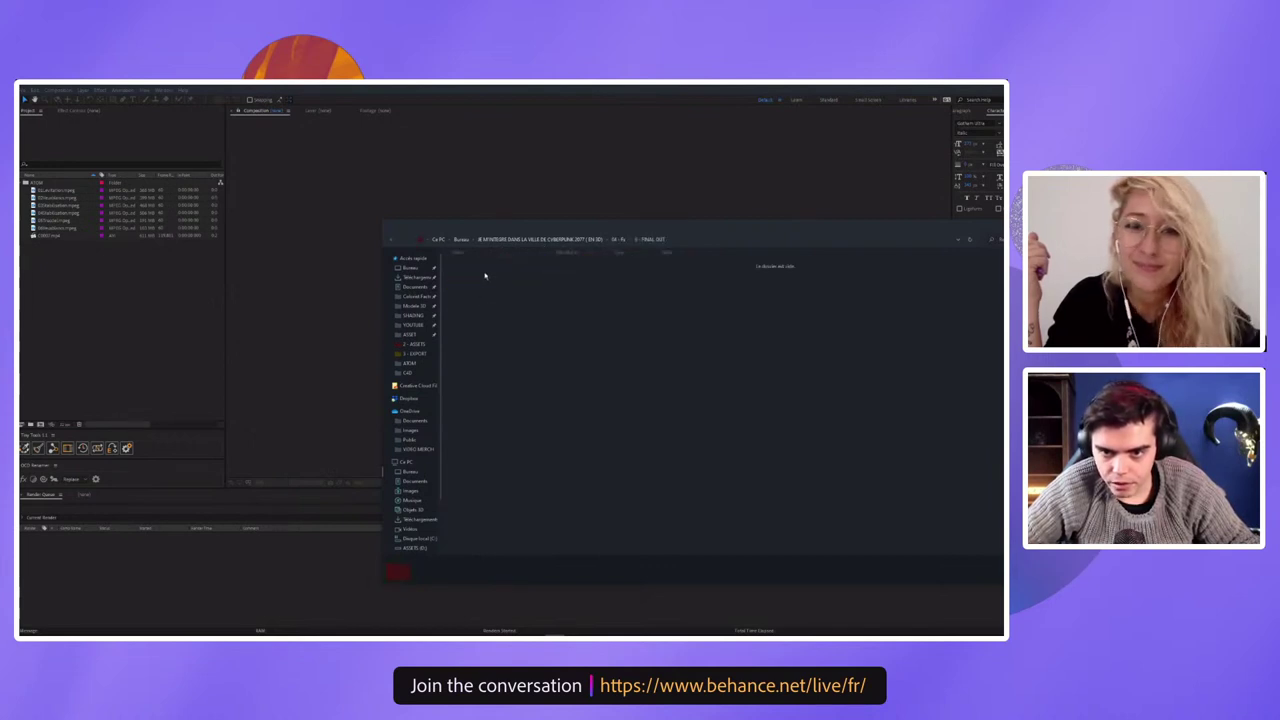
pyautogui.click(563, 243)
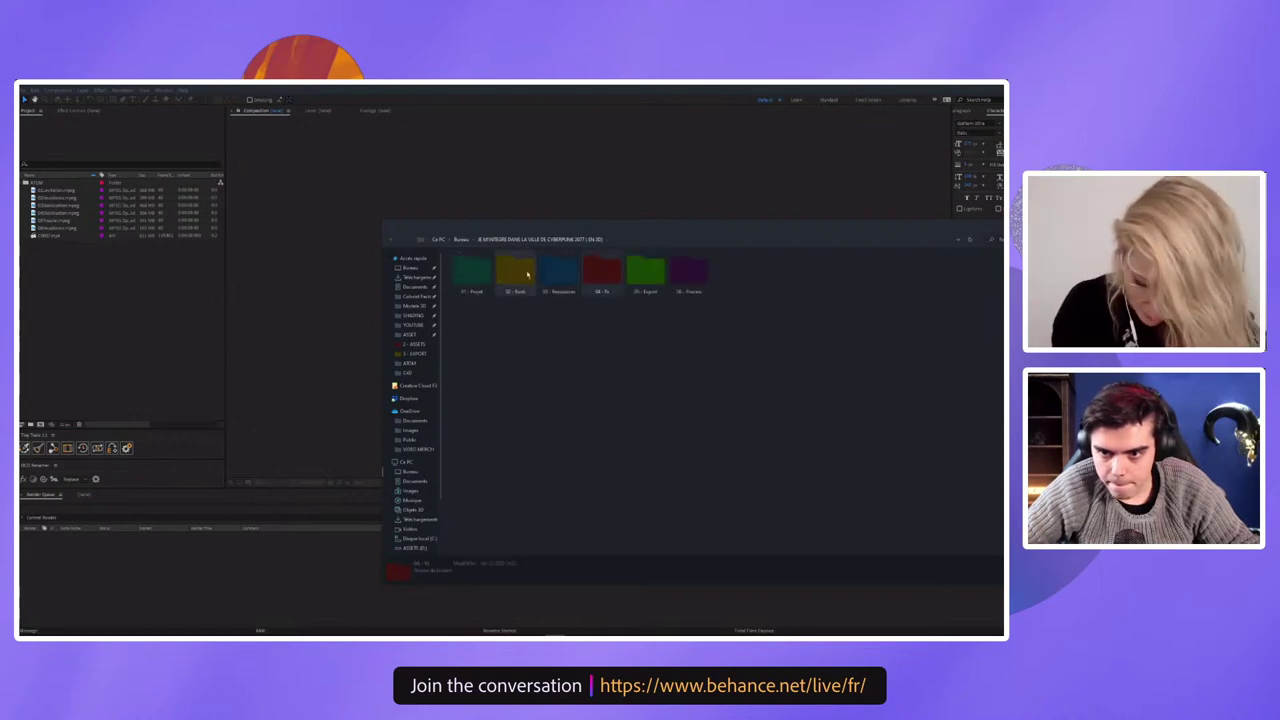
# Check the 02 - Rush footage, 1 - 3D SCENES and 7 - PROCESS folders
pyautogui.doubleClick(514, 270)
pyautogui.click(461, 240)
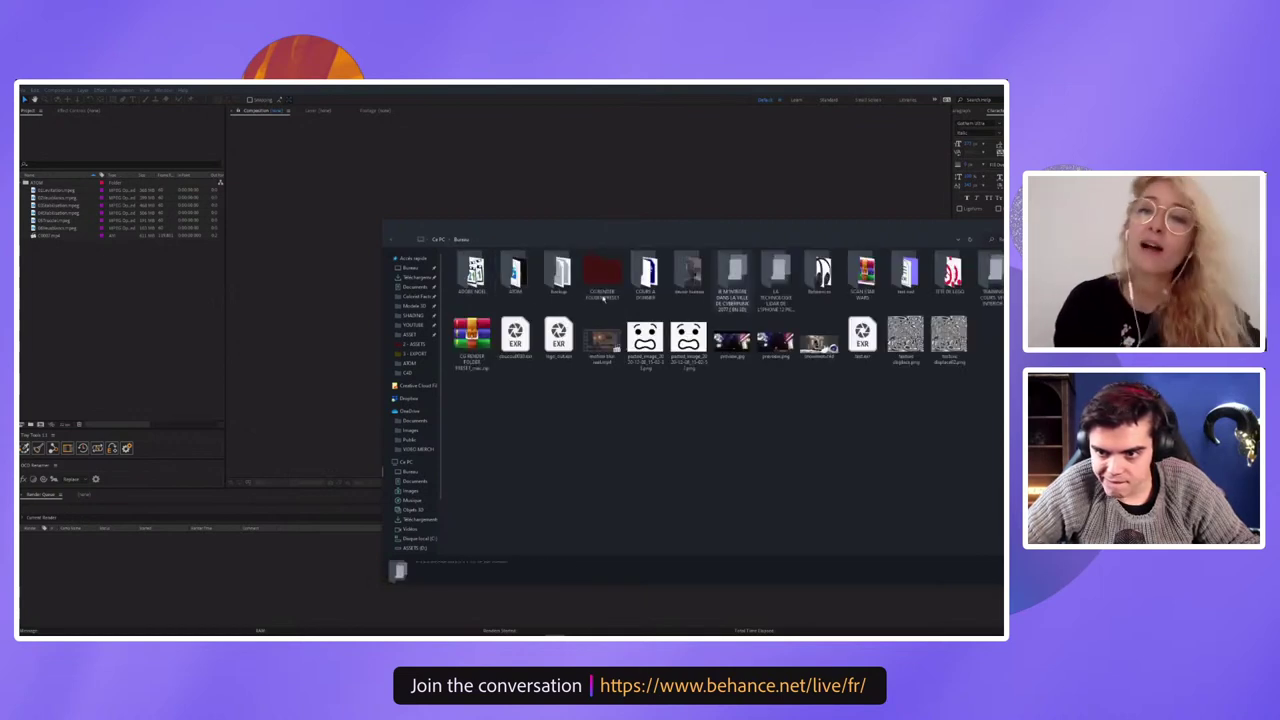
pyautogui.doubleClick(641, 289)
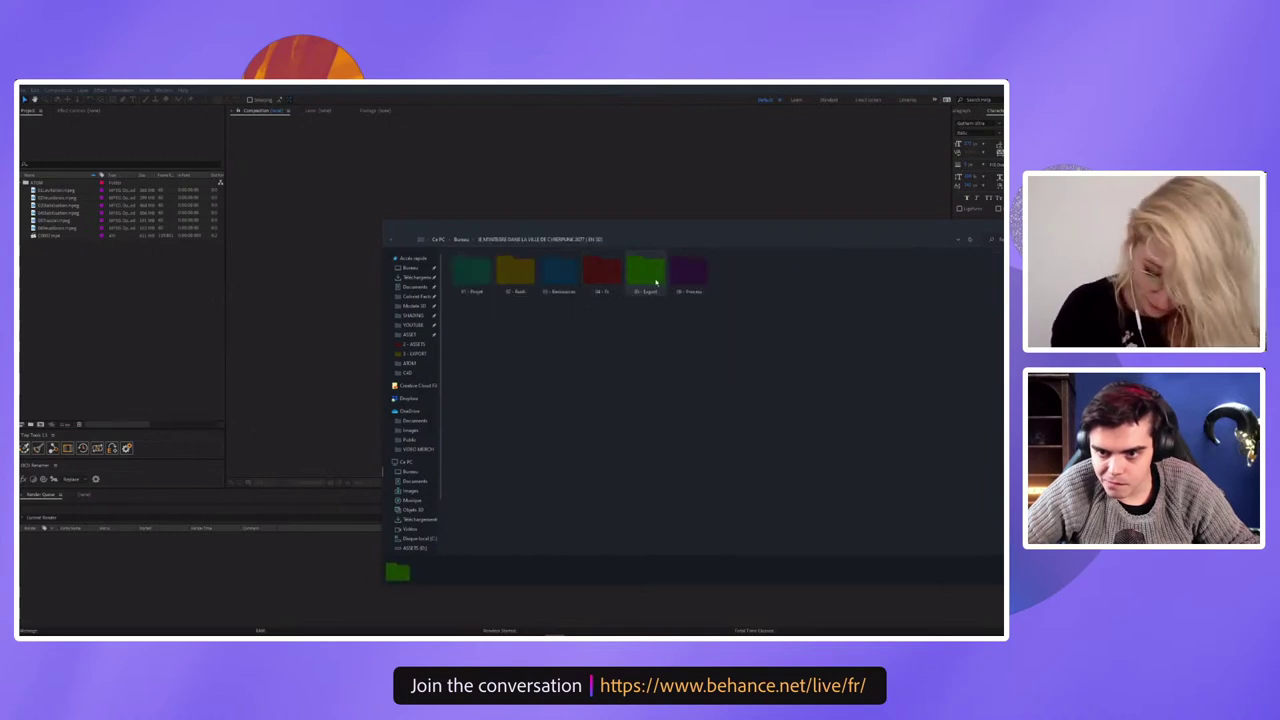
pyautogui.doubleClick(598, 278)
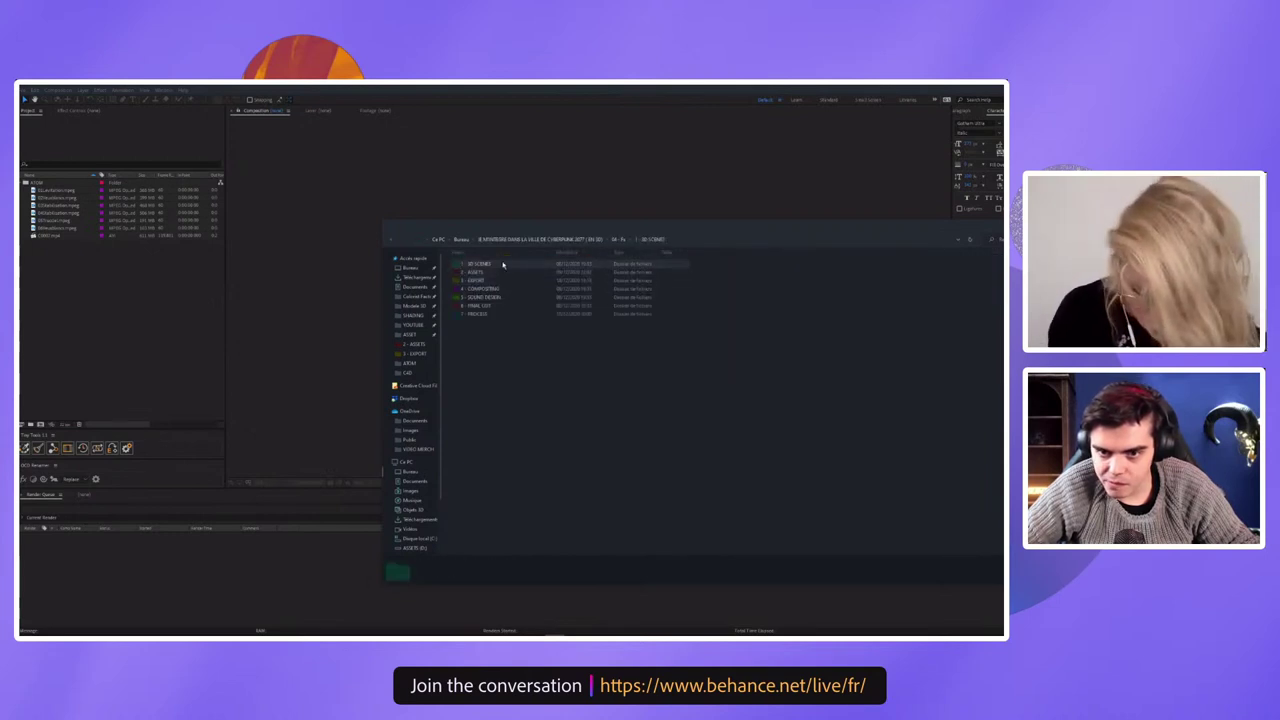
pyautogui.doubleClick(505, 263)
pyautogui.click(614, 240)
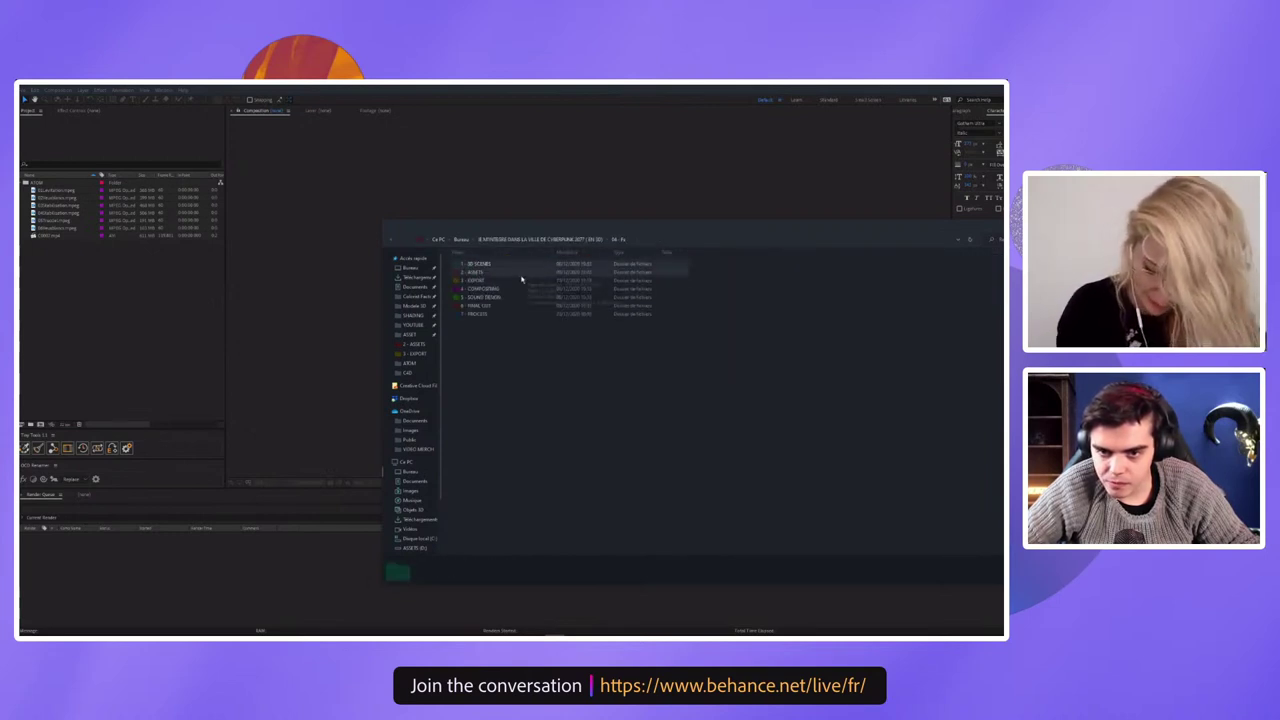
pyautogui.doubleClick(480, 313)
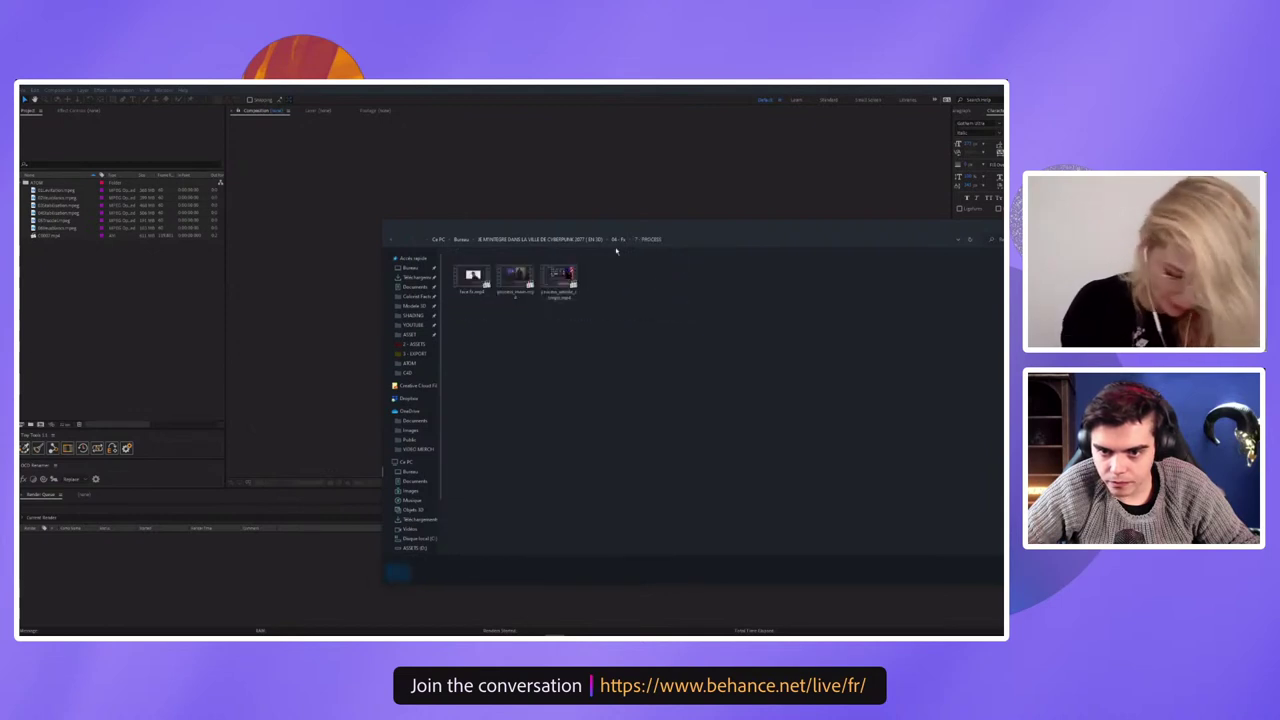
pyautogui.hotkey('alt', 'Left')
# Check 05 - Export, then play a HIGHT RES .mov render from 04 - Fx > 3 - EXPORT
pyautogui.doubleClick(490, 306)
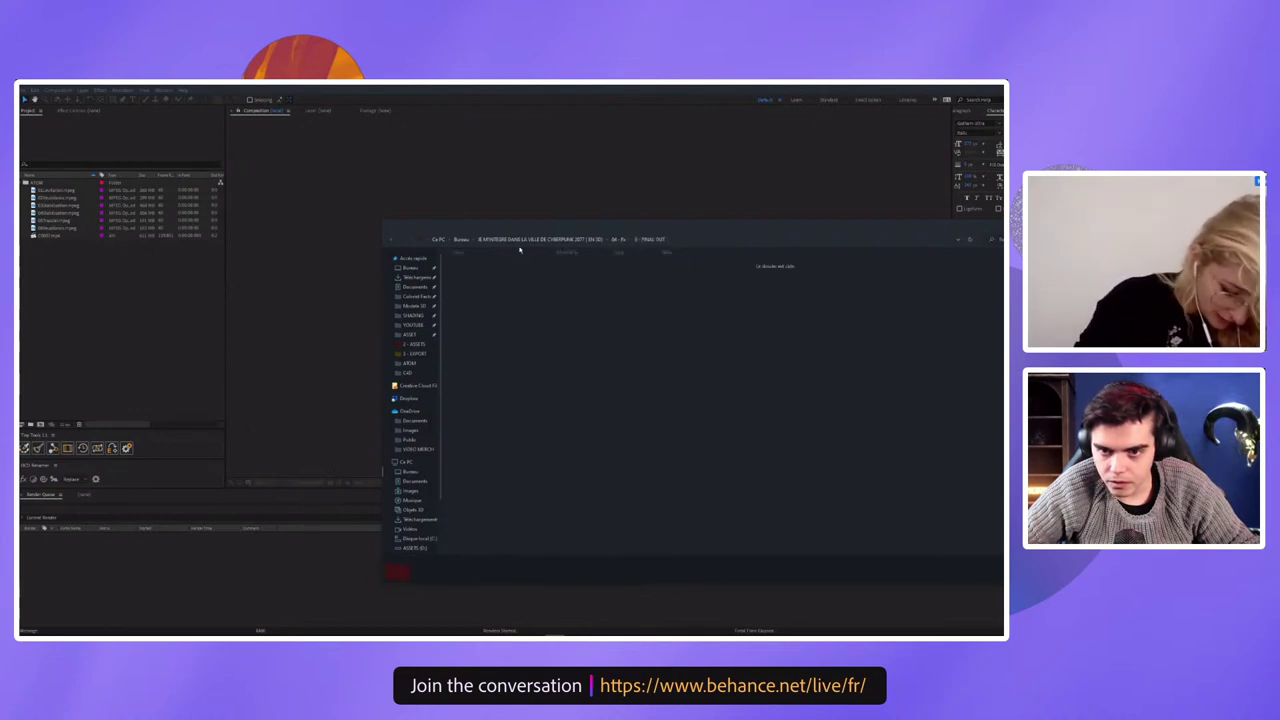
pyautogui.click(497, 241)
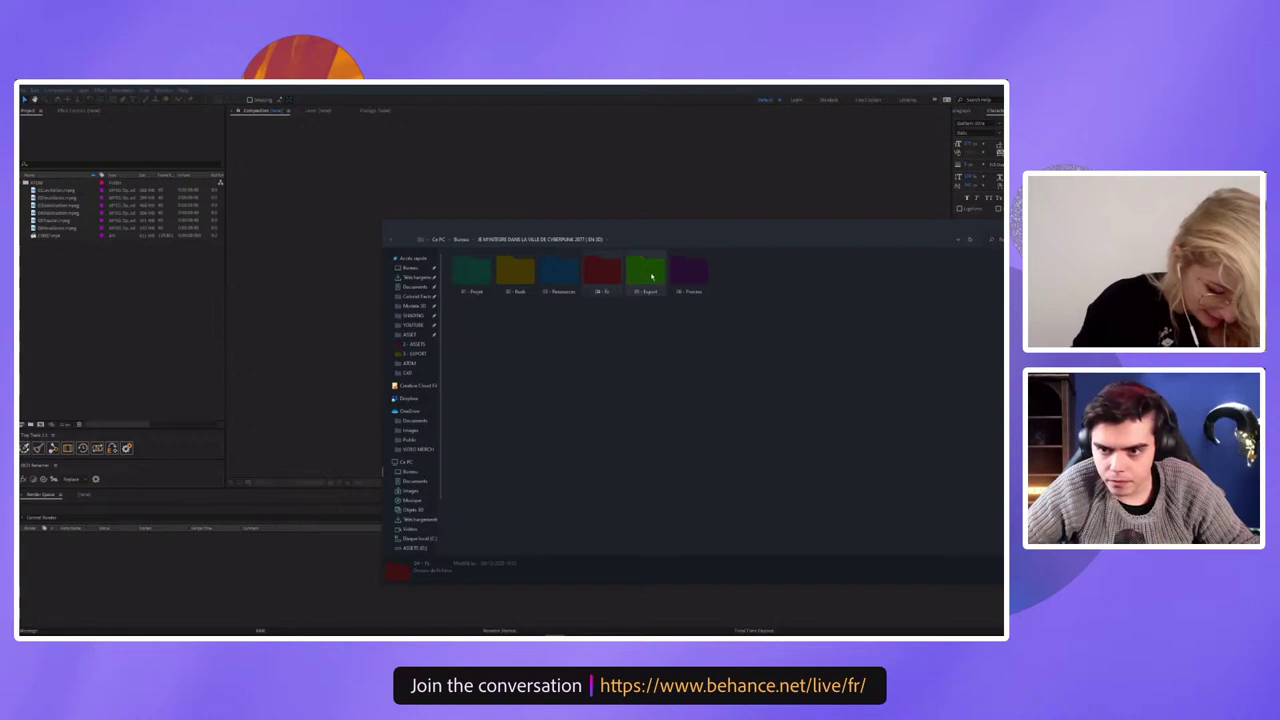
pyautogui.doubleClick(664, 280)
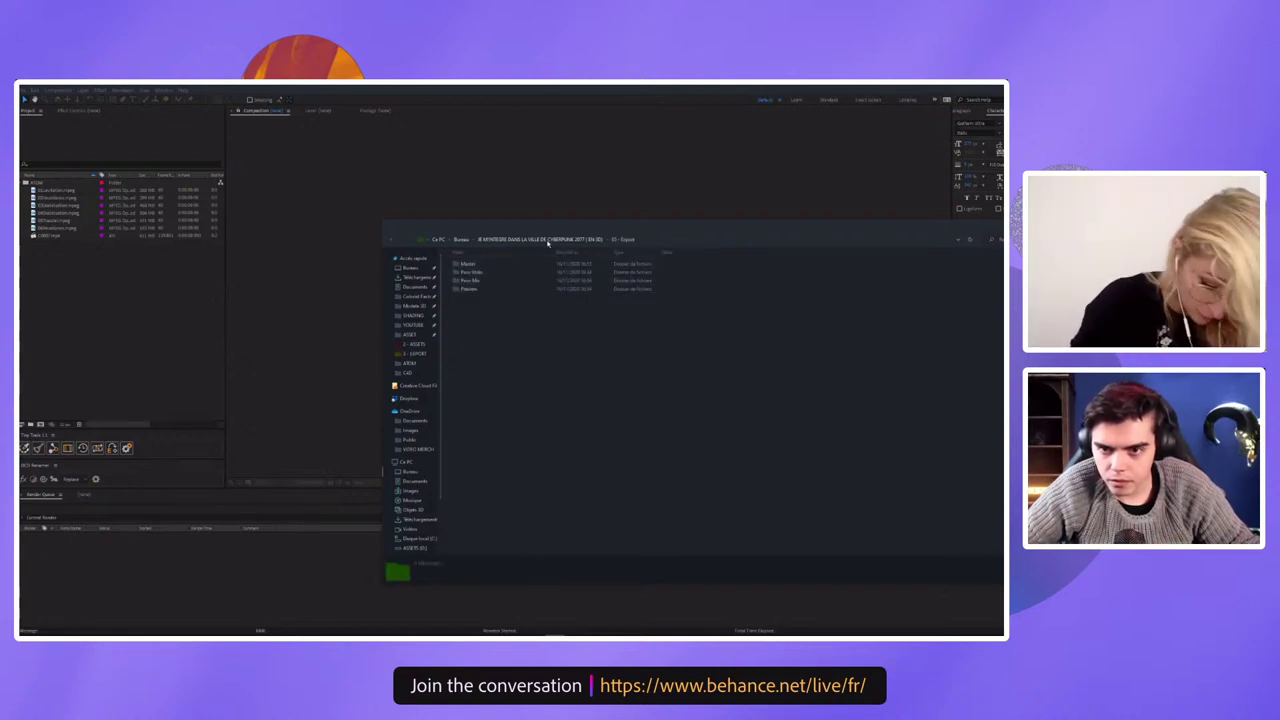
pyautogui.click(548, 240)
pyautogui.doubleClick(603, 273)
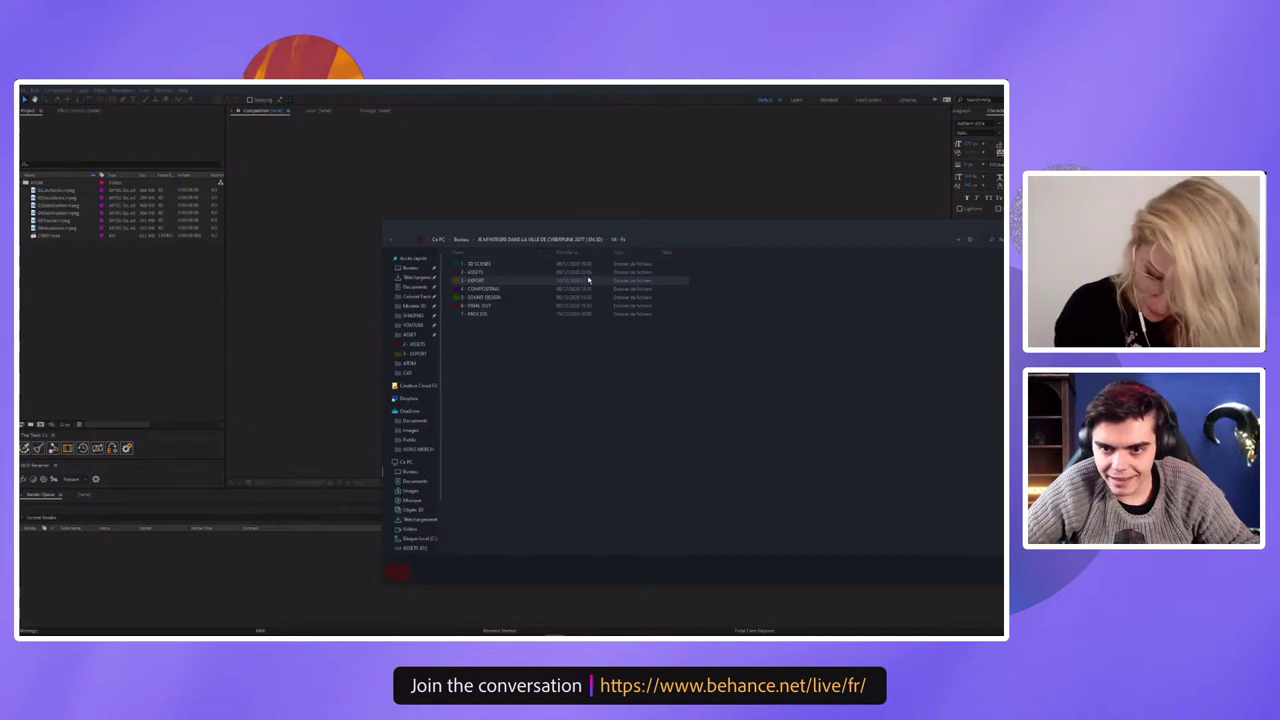
pyautogui.doubleClick(490, 282)
pyautogui.doubleClick(492, 306)
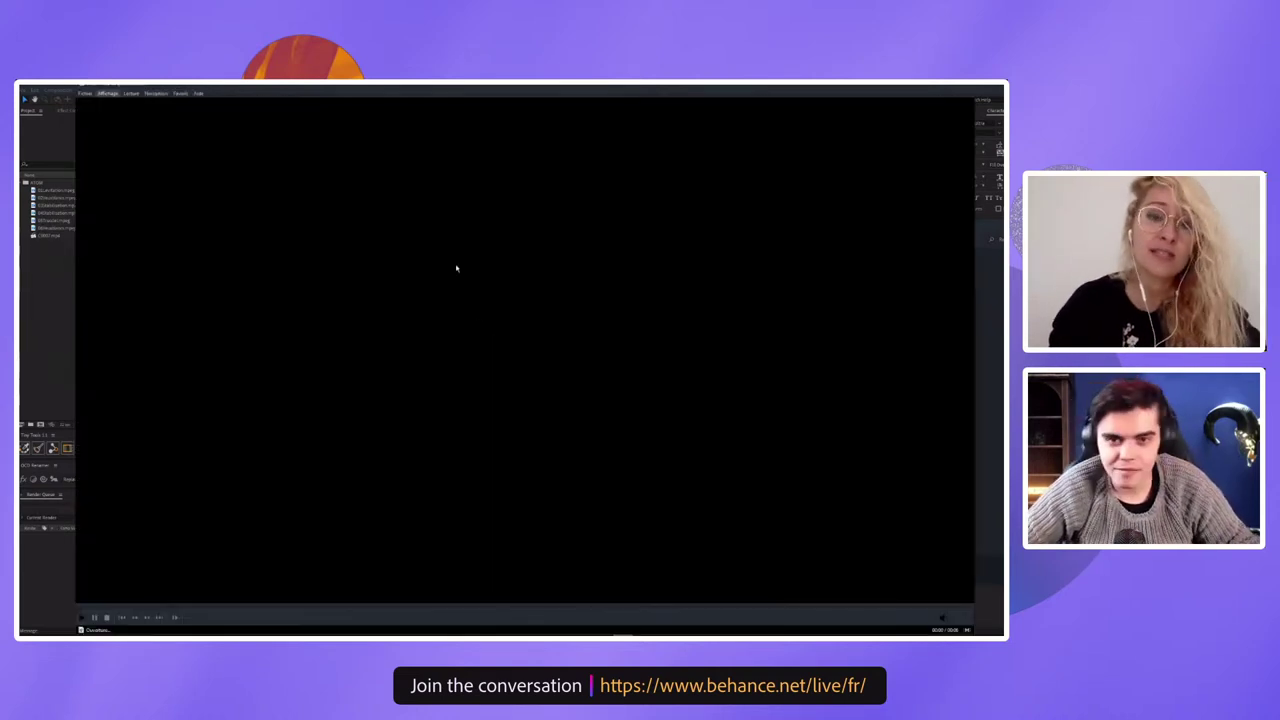
# Watch the close-up neon face-line render, pause it, and return to the 3 - EXPORT folder
pyautogui.click(112, 522)
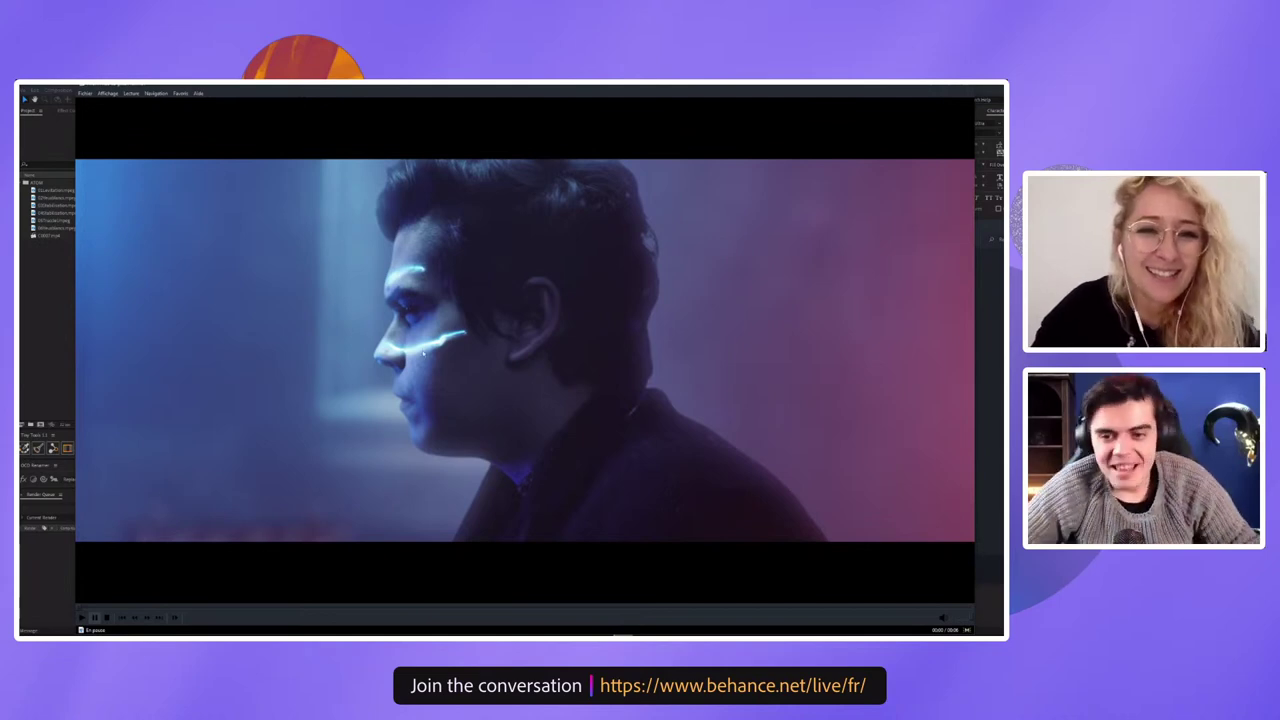
pyautogui.press('space')
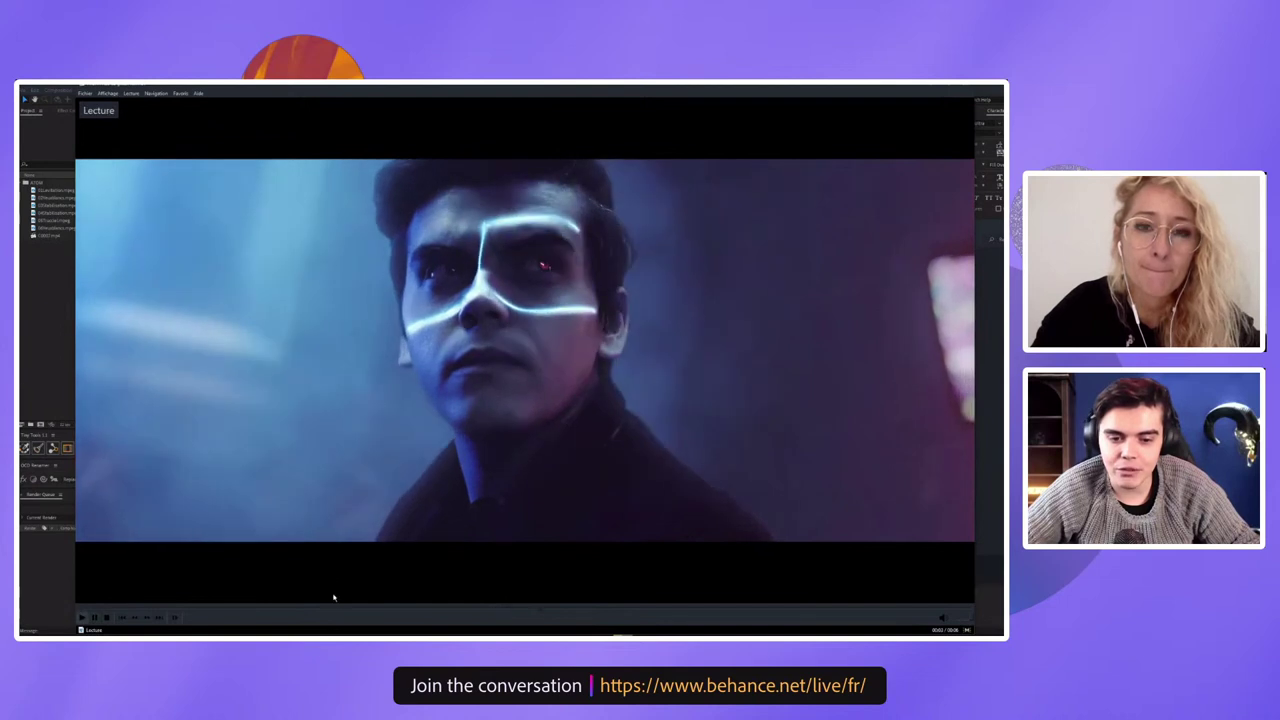
pyautogui.press('space')
pyautogui.hotkey('alt', 'Tab')
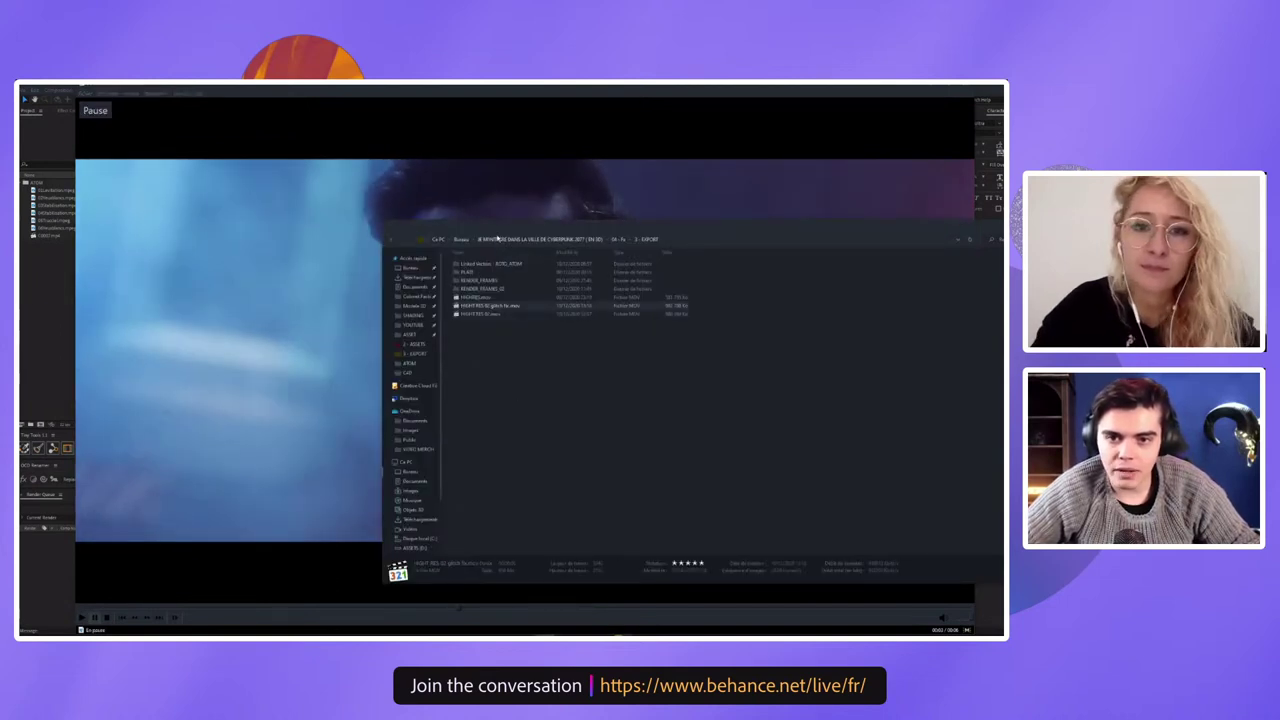
# Look inside the PLATE folder, then move to 04 - Fx > 2 - ASSETS
pyautogui.doubleClick(486, 272)
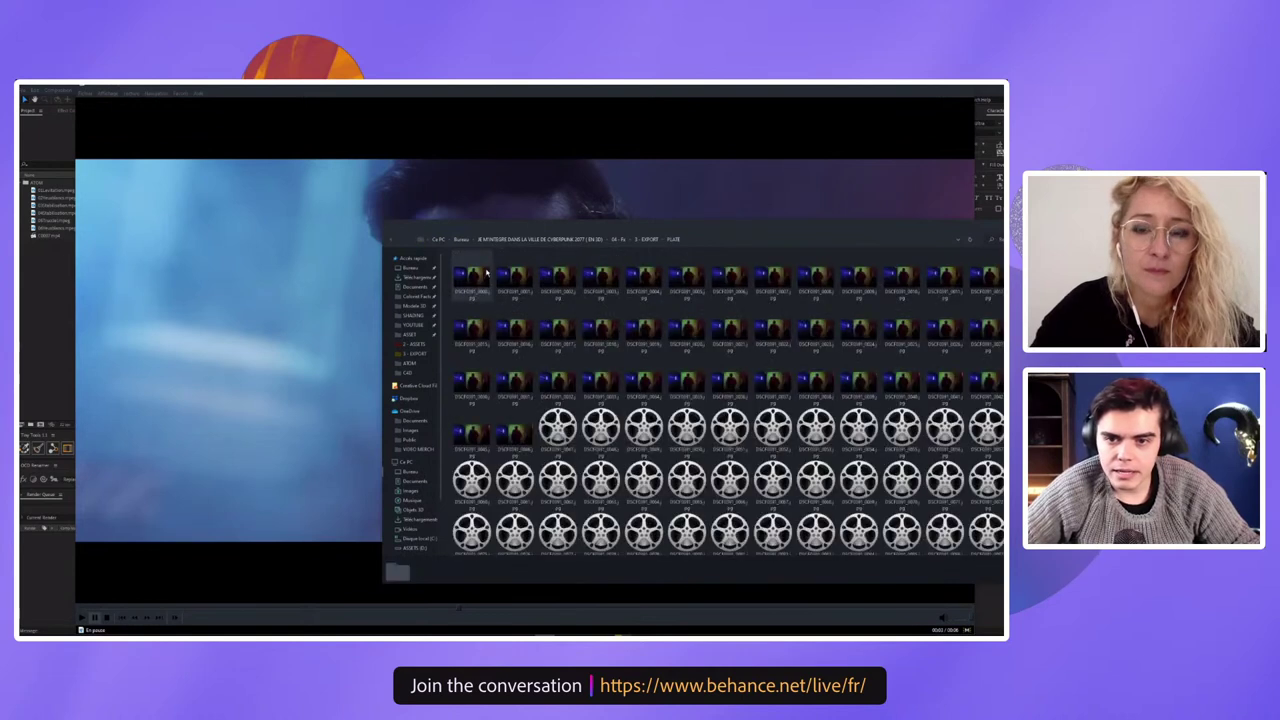
pyautogui.click(618, 240)
pyautogui.doubleClick(496, 276)
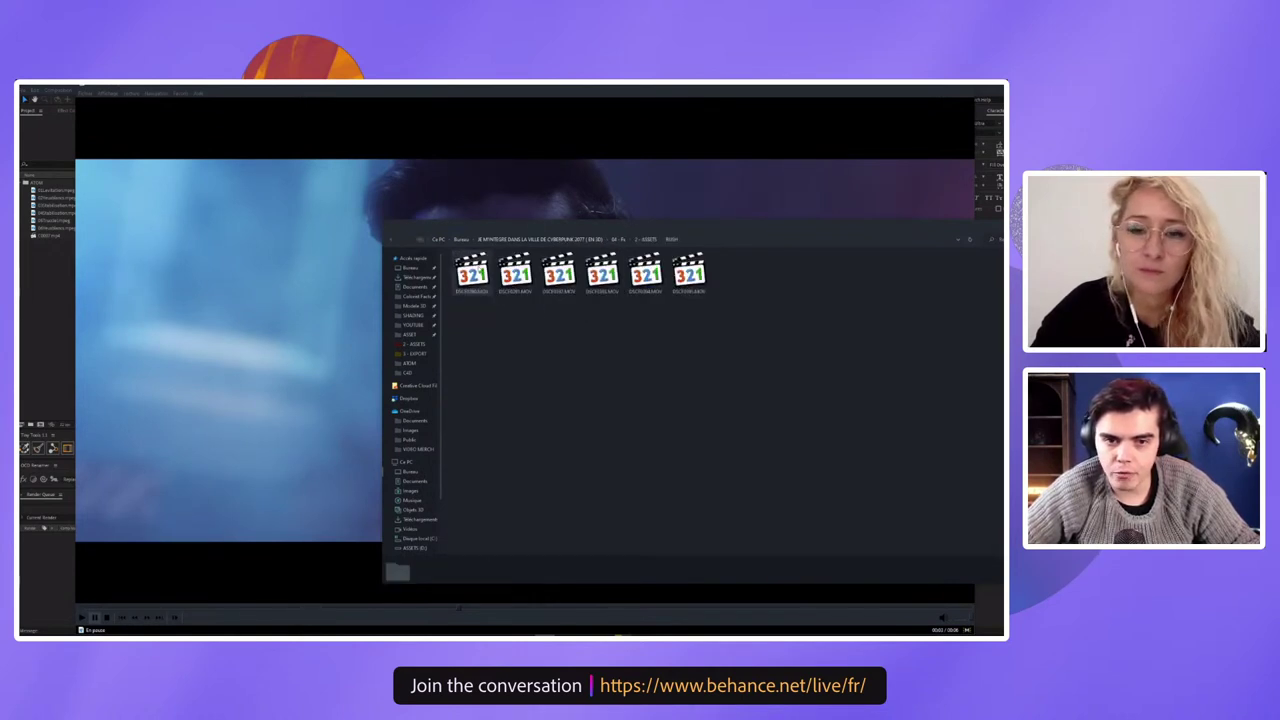
# Play a bit more of the render, then drag DSCF0395.MOV into Media Player Classic
pyautogui.click(314, 280)
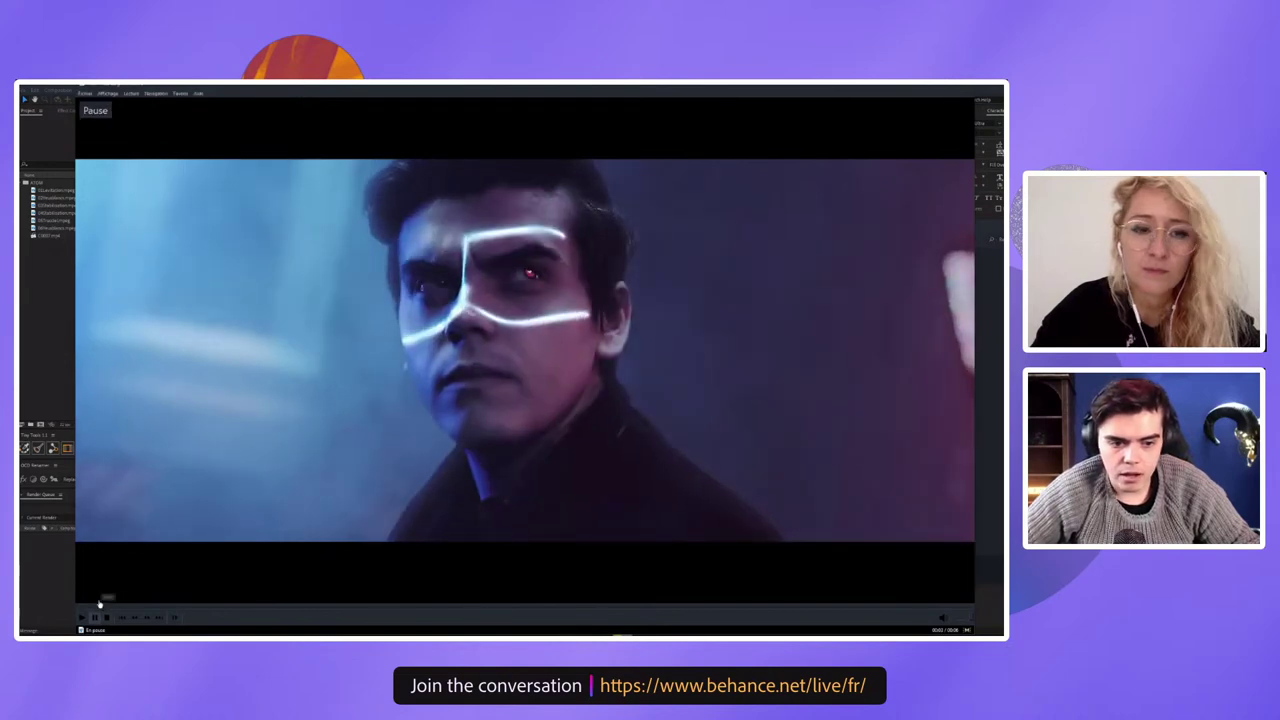
pyautogui.press('space')
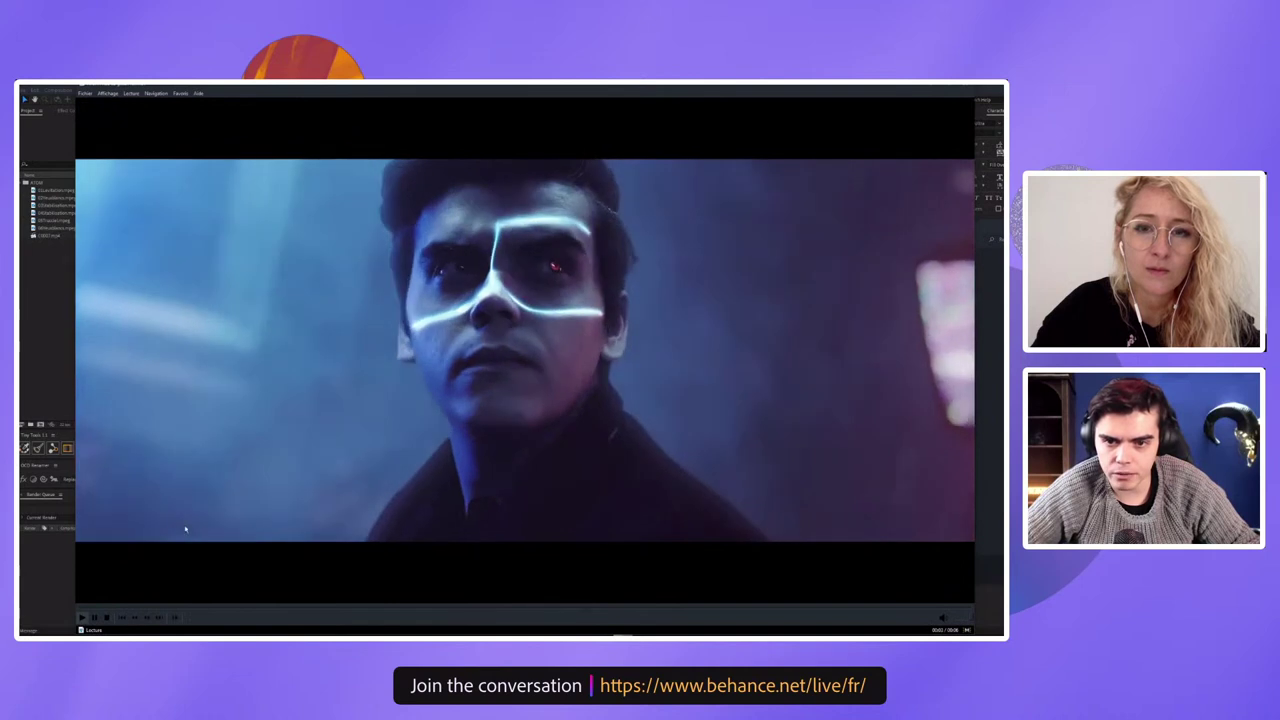
pyautogui.press('space')
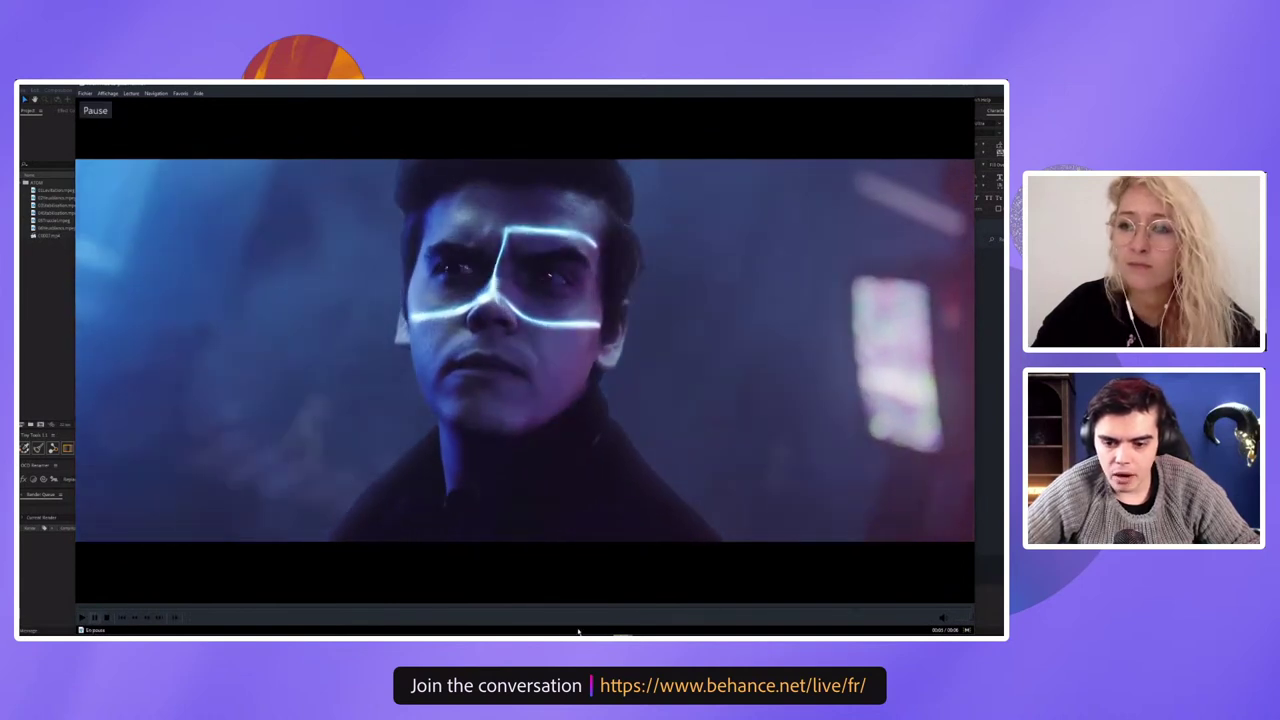
pyautogui.hotkey('alt', 'Tab')
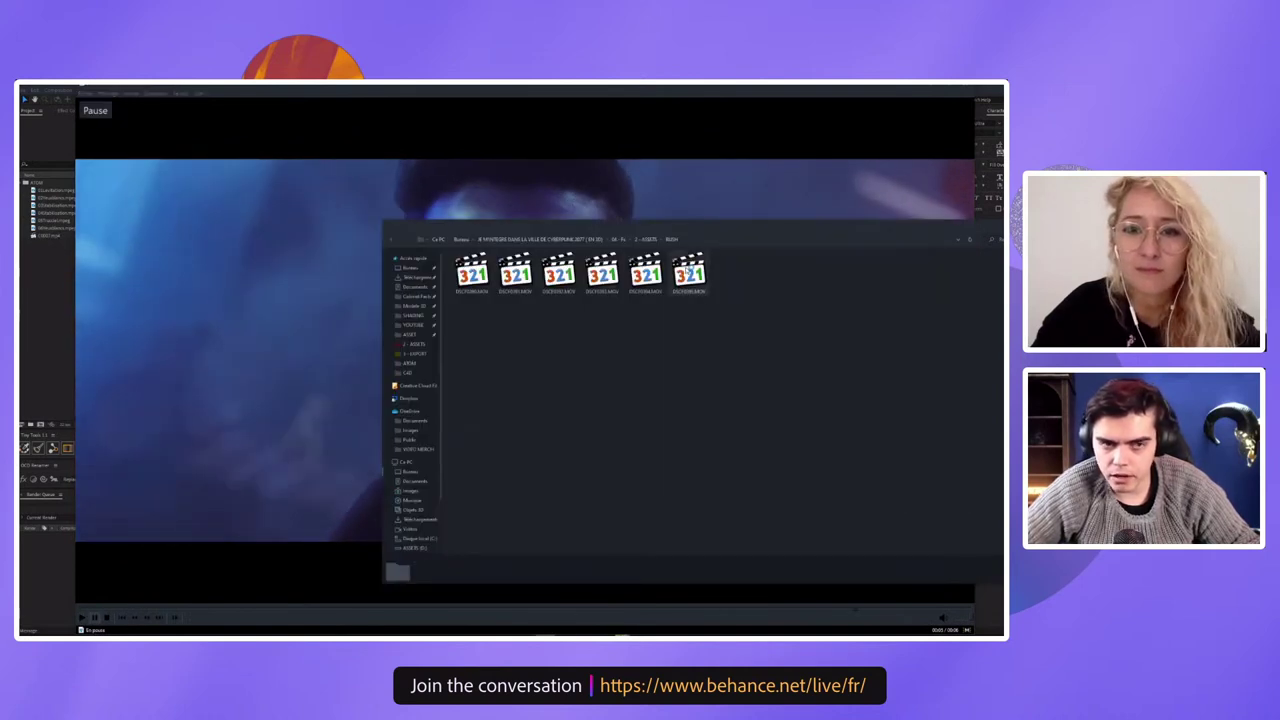
pyautogui.moveTo(397, 571); pyautogui.dragTo(686, 271)
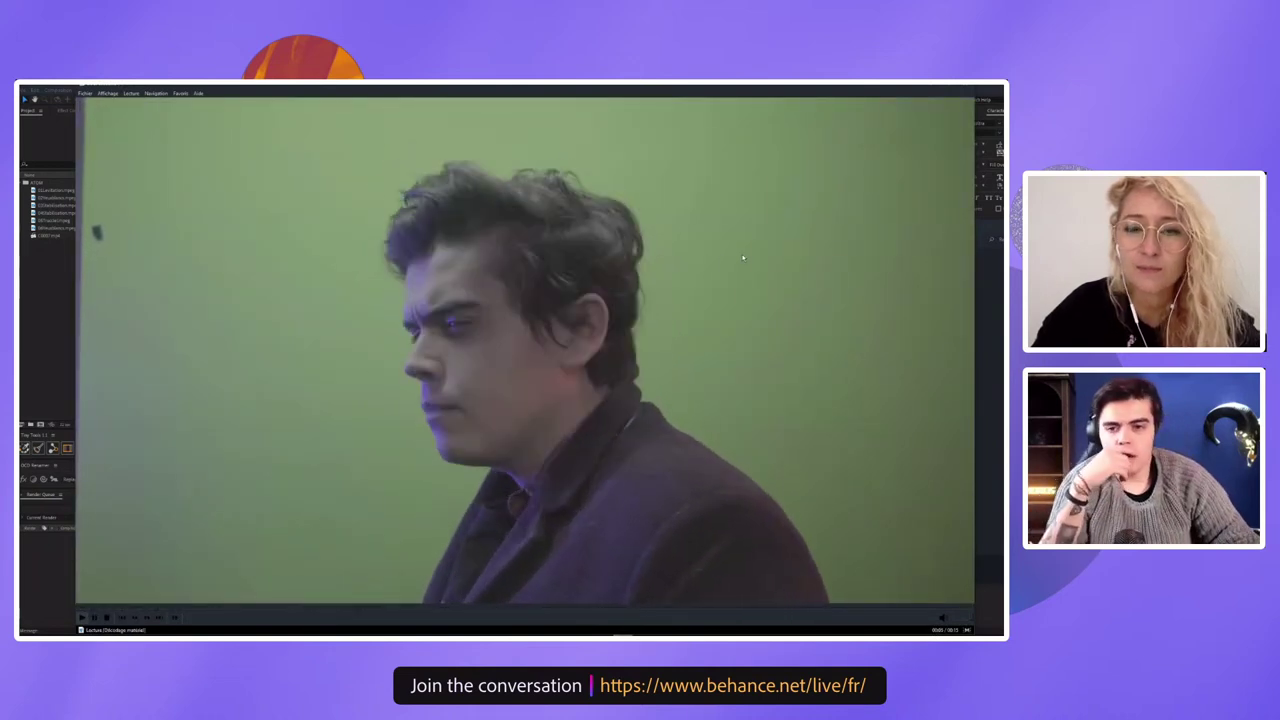
# Play and pause DSCF0395.MOV, seek further into it, then close the player
pyautogui.press('space')
pyautogui.press('space')
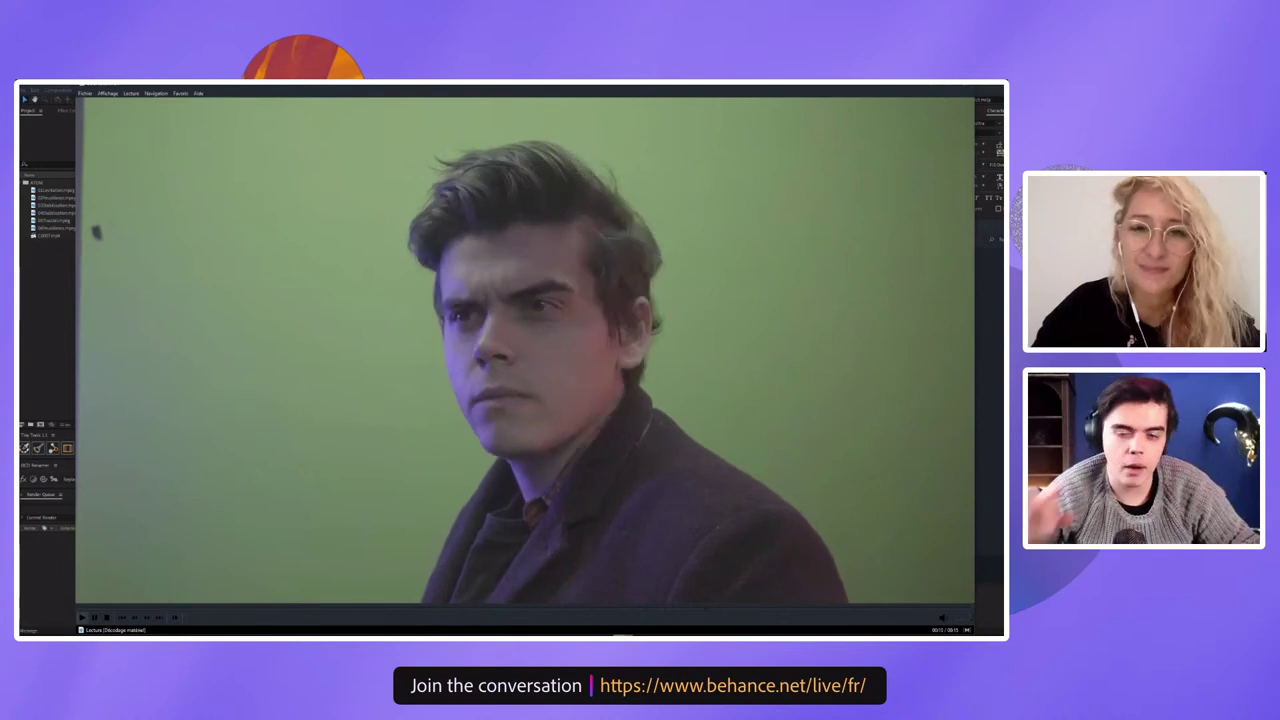
pyautogui.press('space')
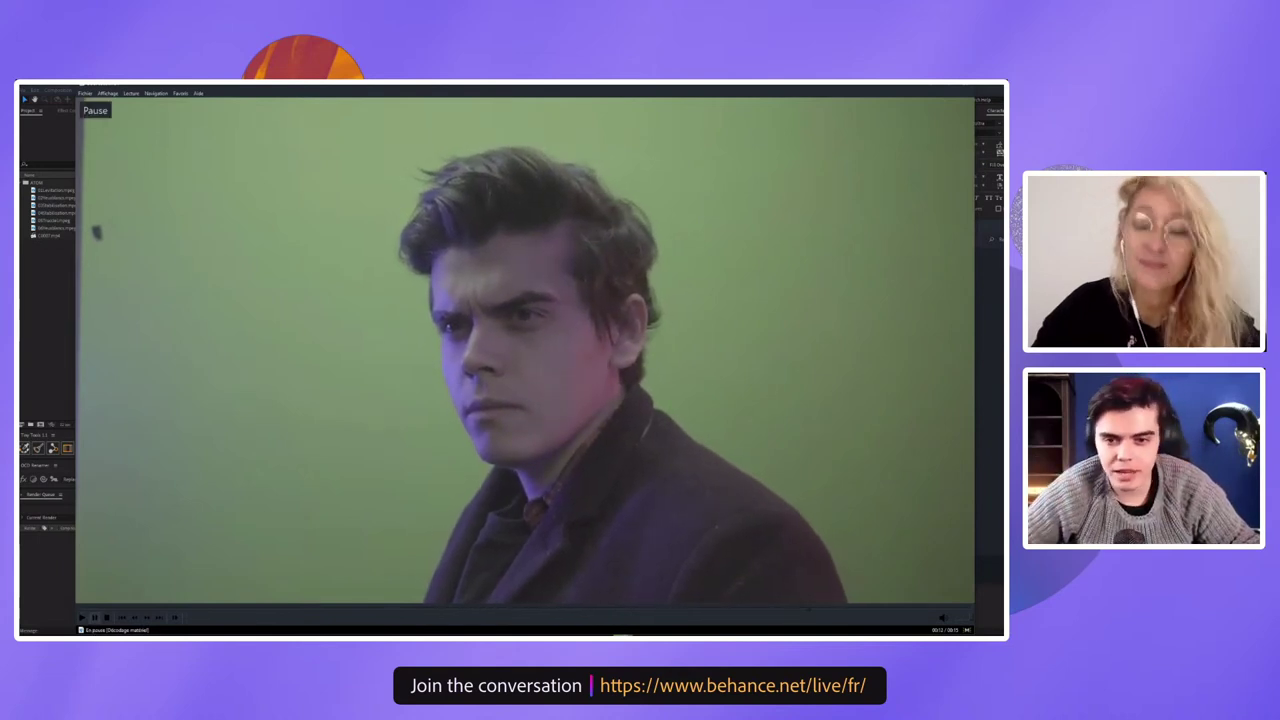
pyautogui.click(400, 604)
pyautogui.press('space')
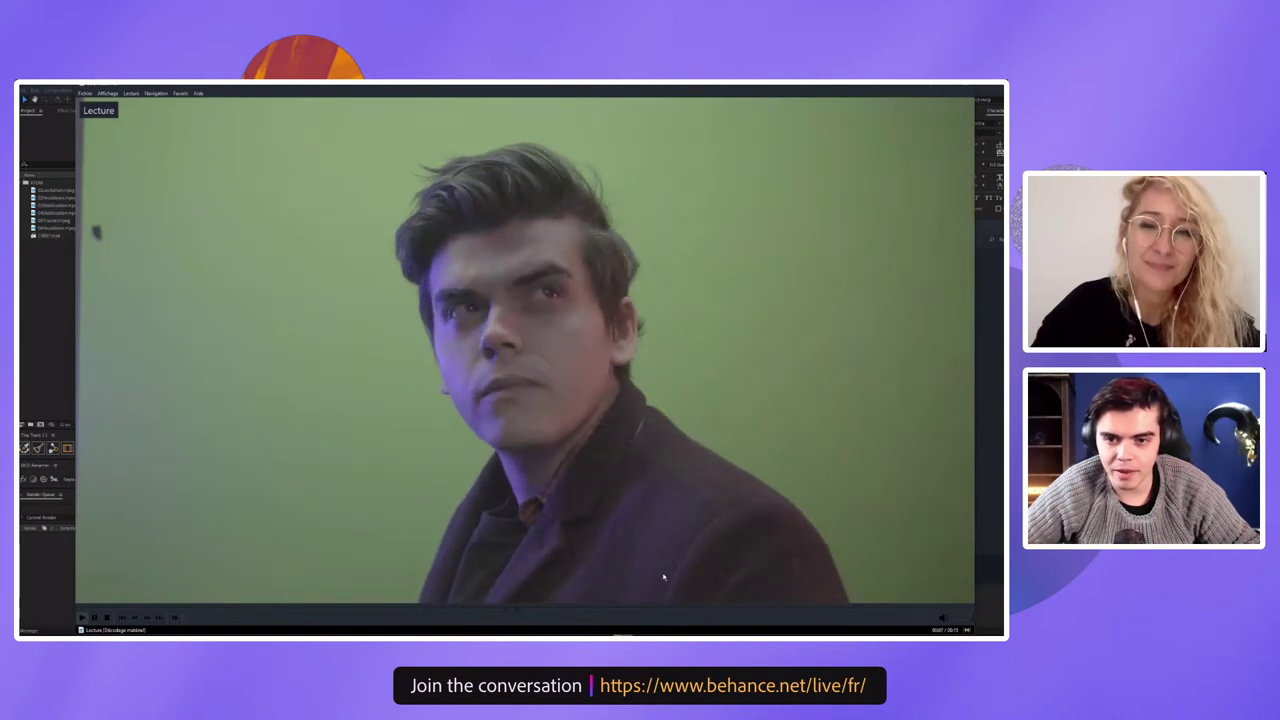
pyautogui.click(966, 90)
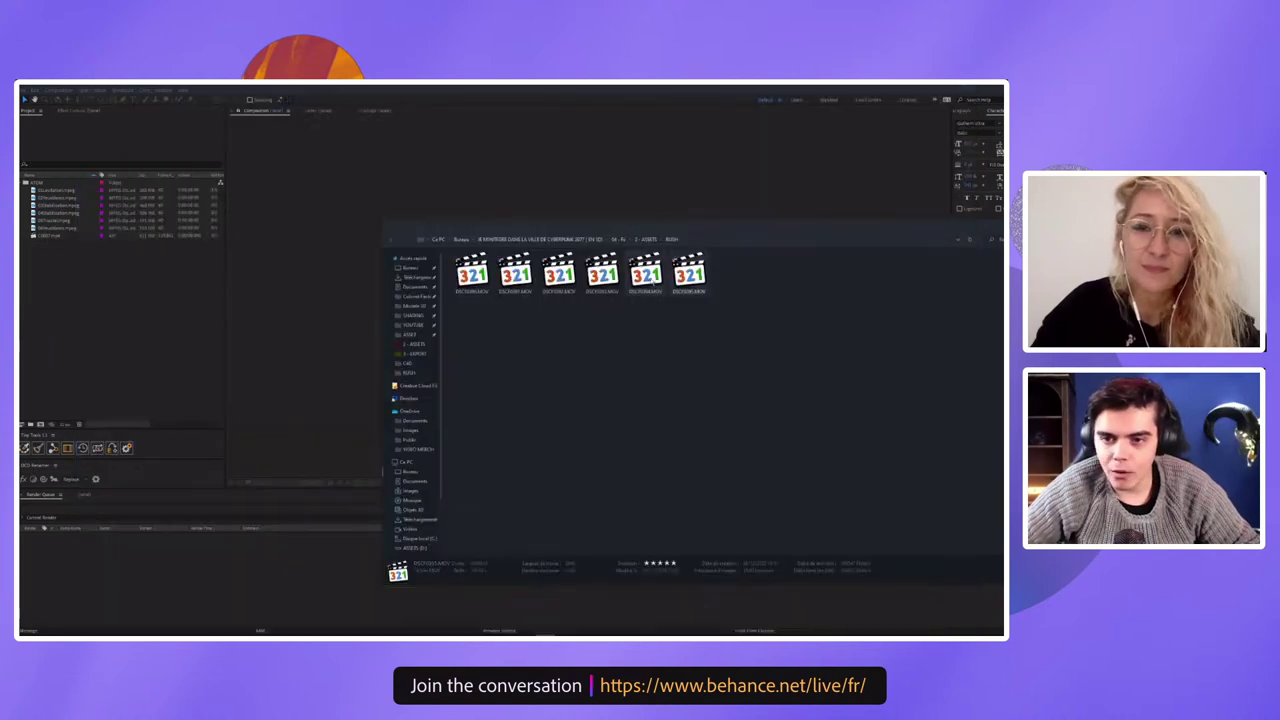
# Open the finished glowing-face render and jump to its profile shot
pyautogui.click(618, 240)
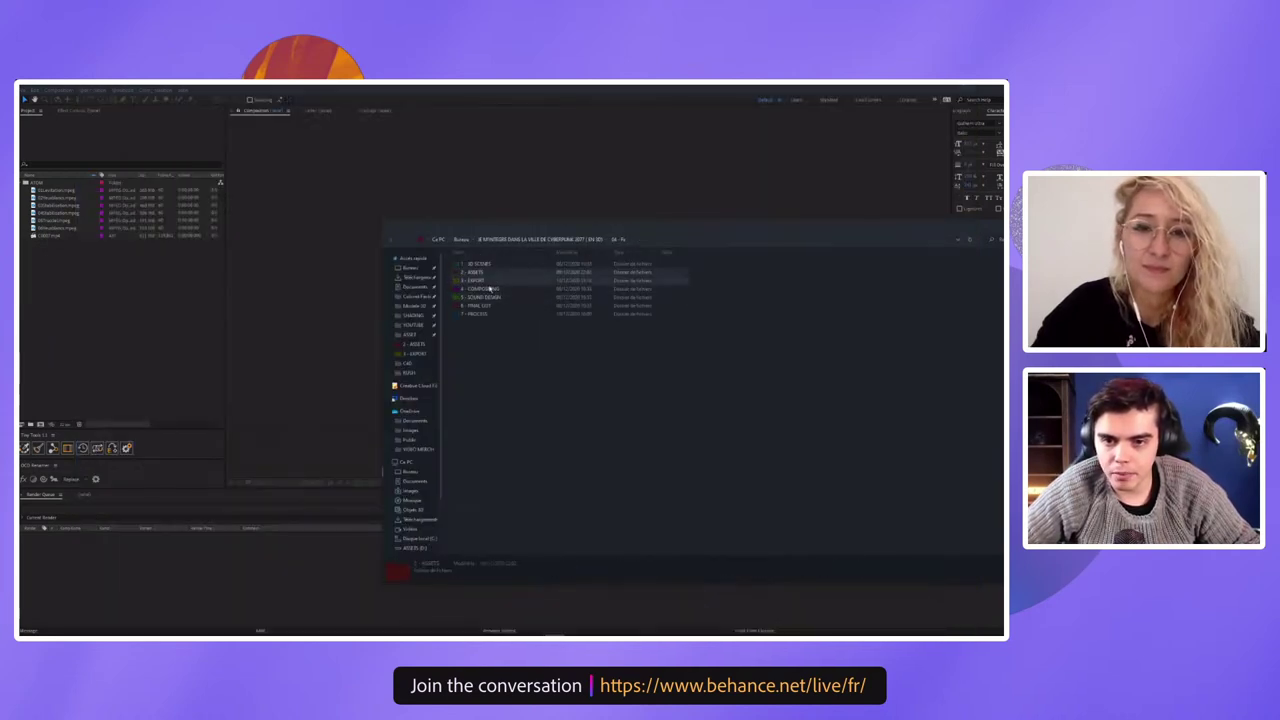
pyautogui.doubleClick(483, 306)
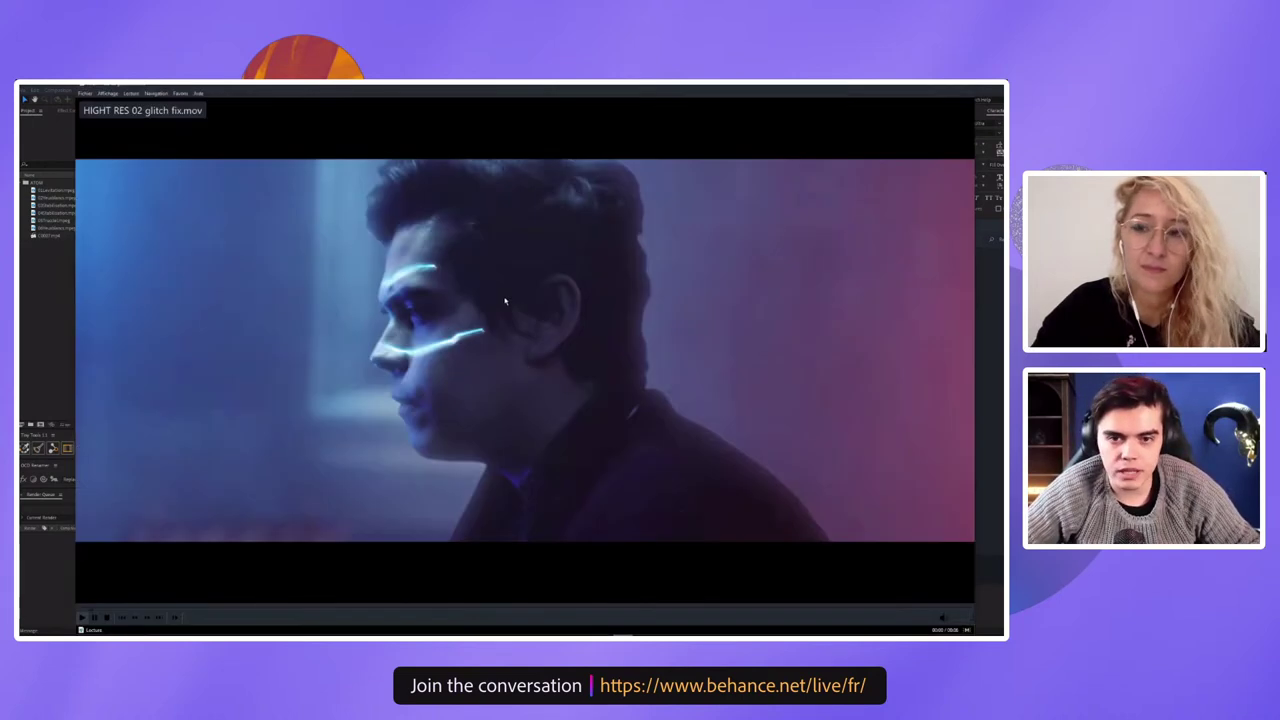
pyautogui.click(505, 301)
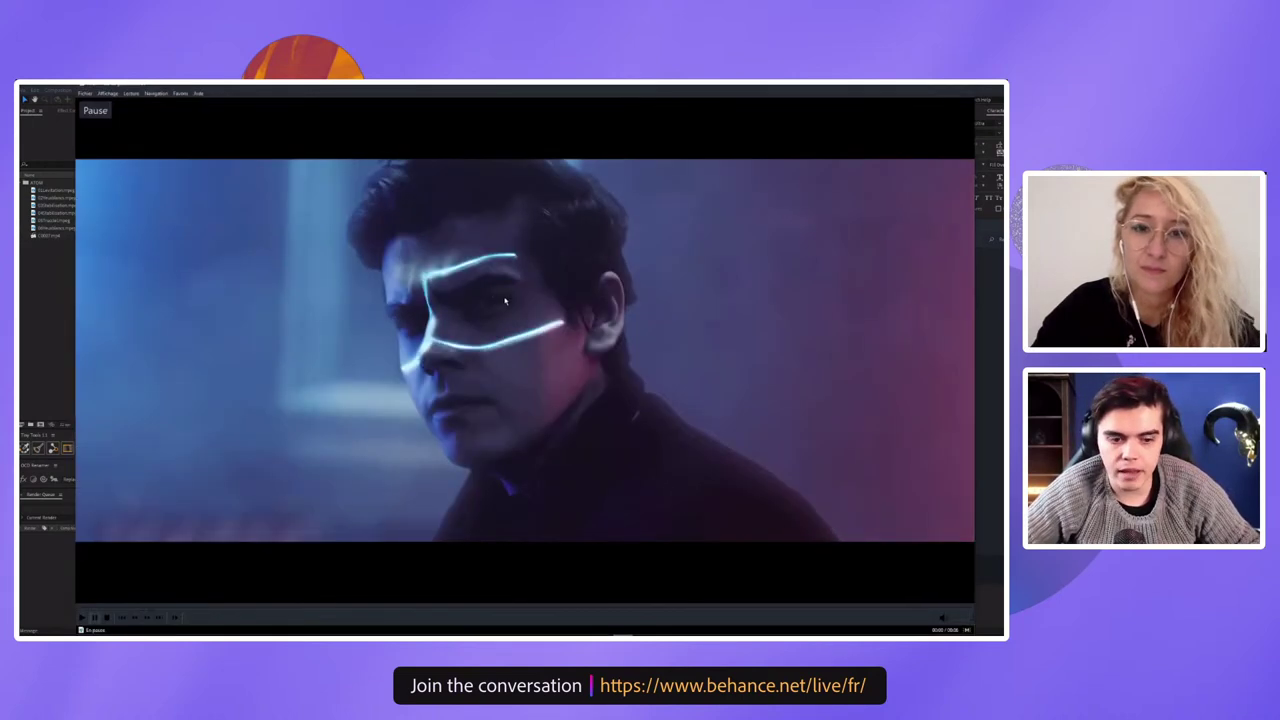
pyautogui.click(85, 611)
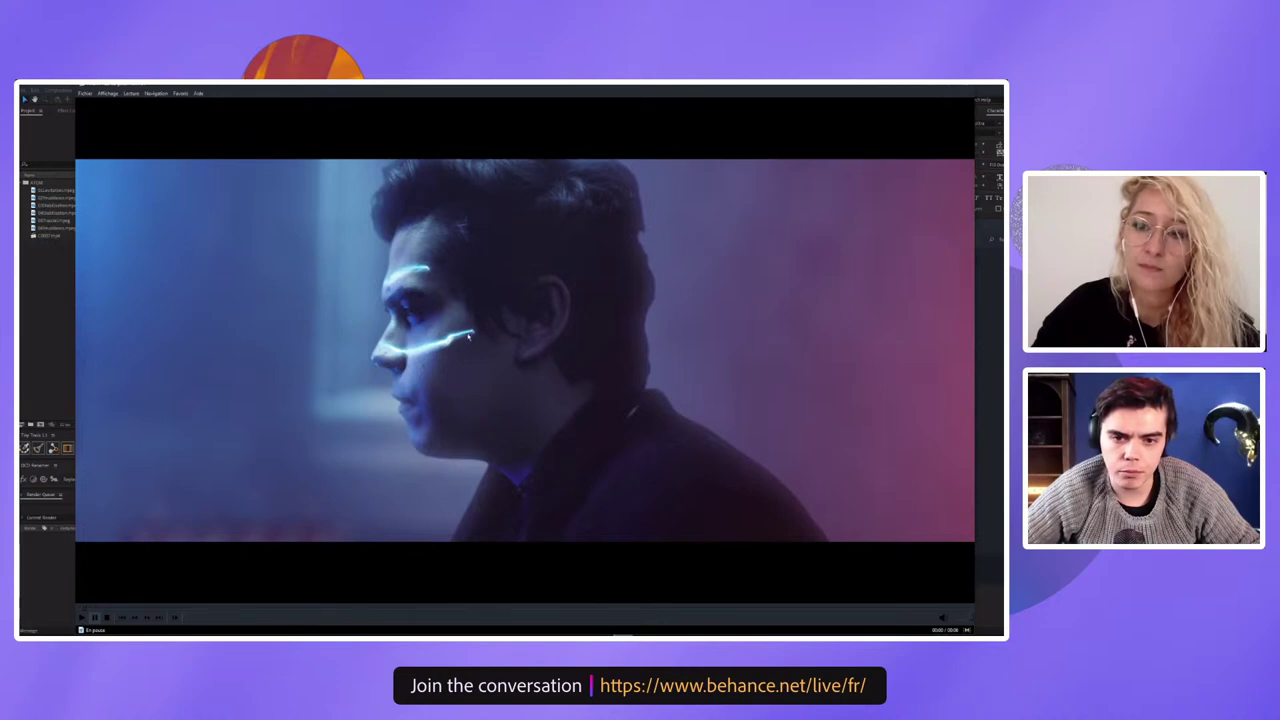
pyautogui.click(468, 338)
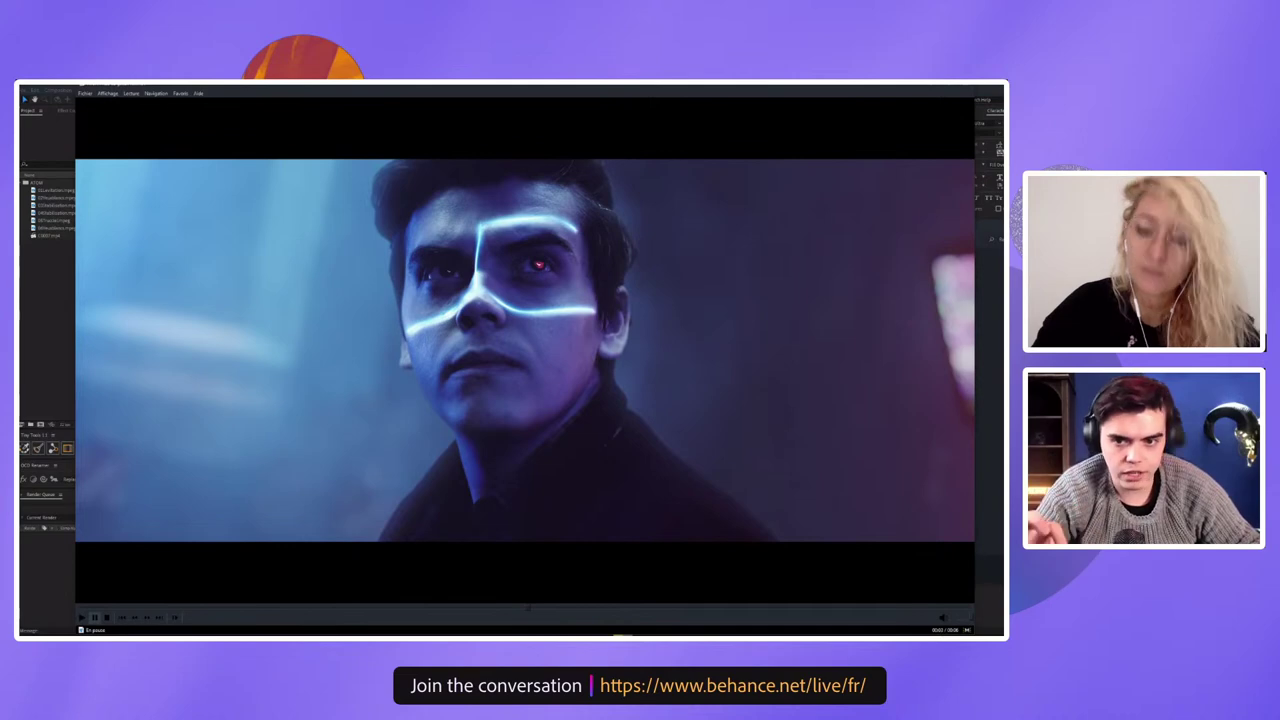
# Watch the rest of the render, pausing and resuming, then leave the player
pyautogui.press('space')
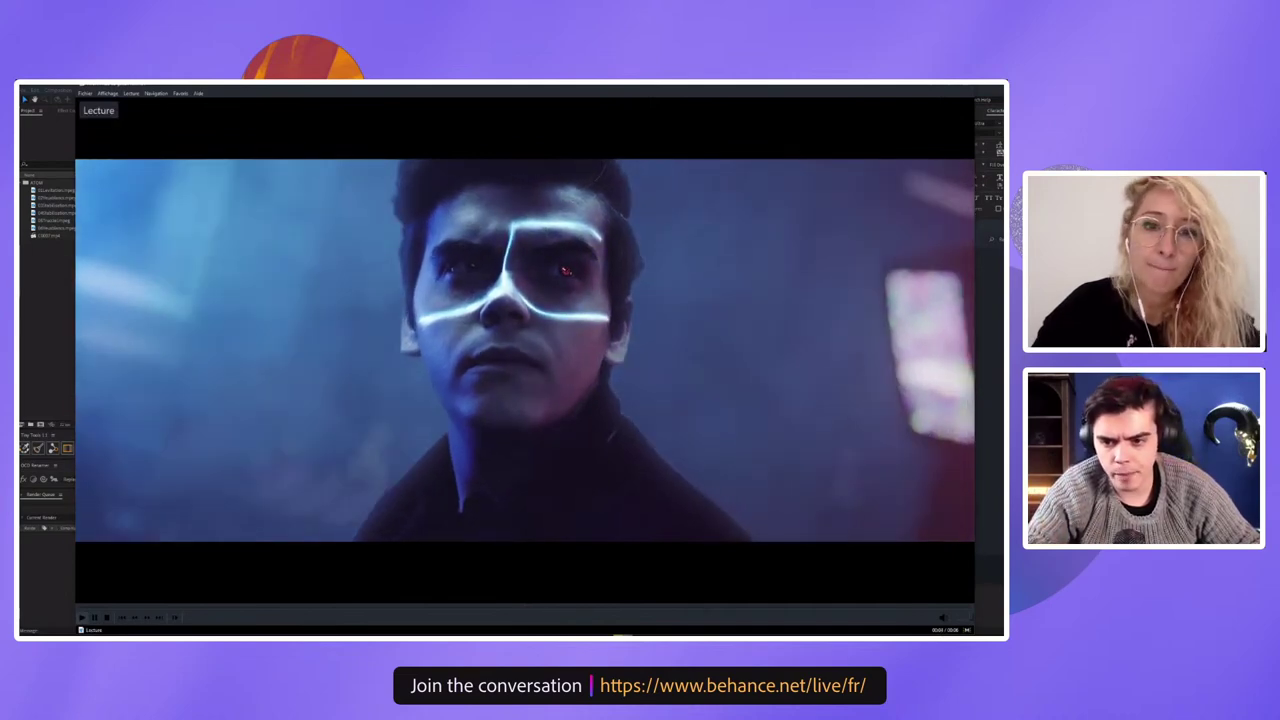
pyautogui.press('space')
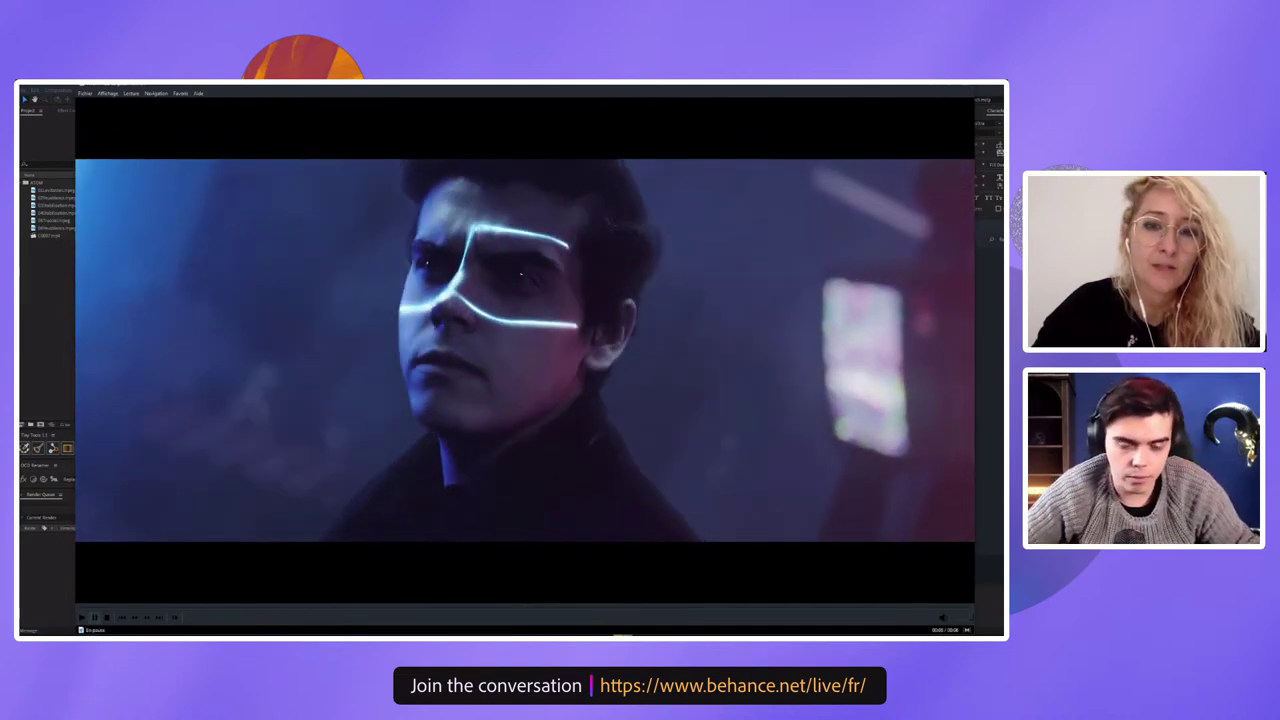
pyautogui.press('space')
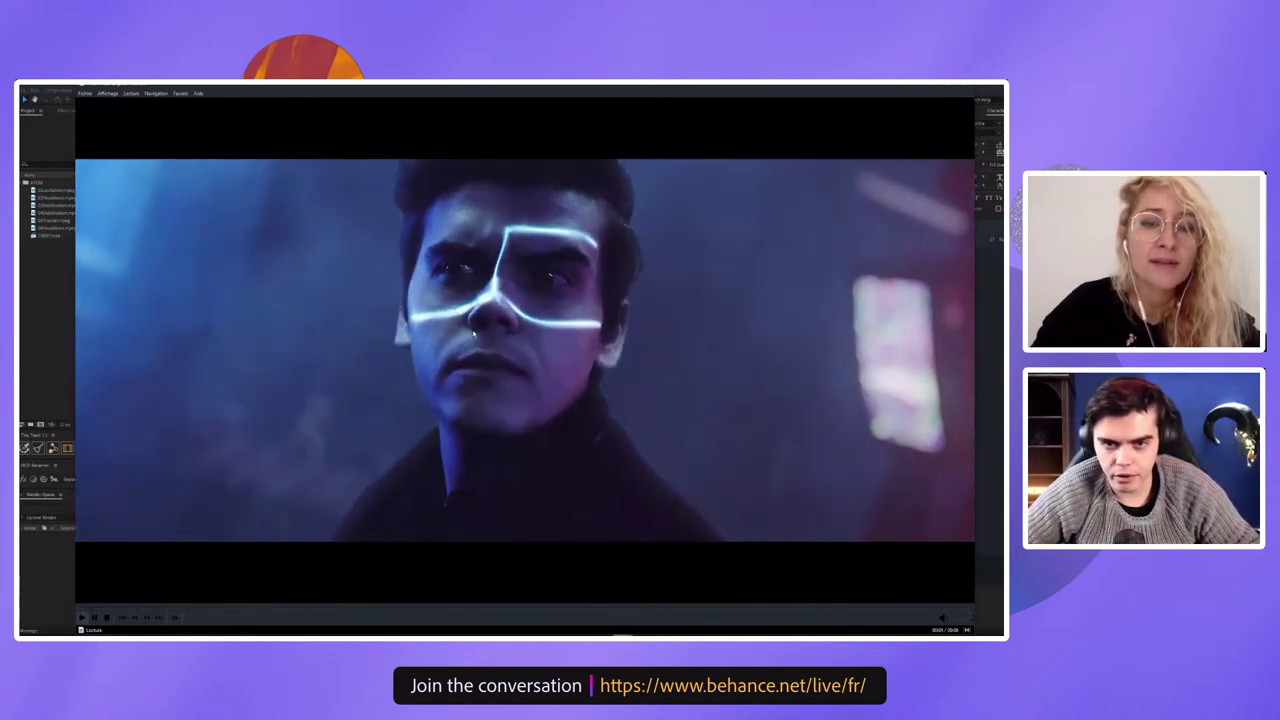
pyautogui.press('space')
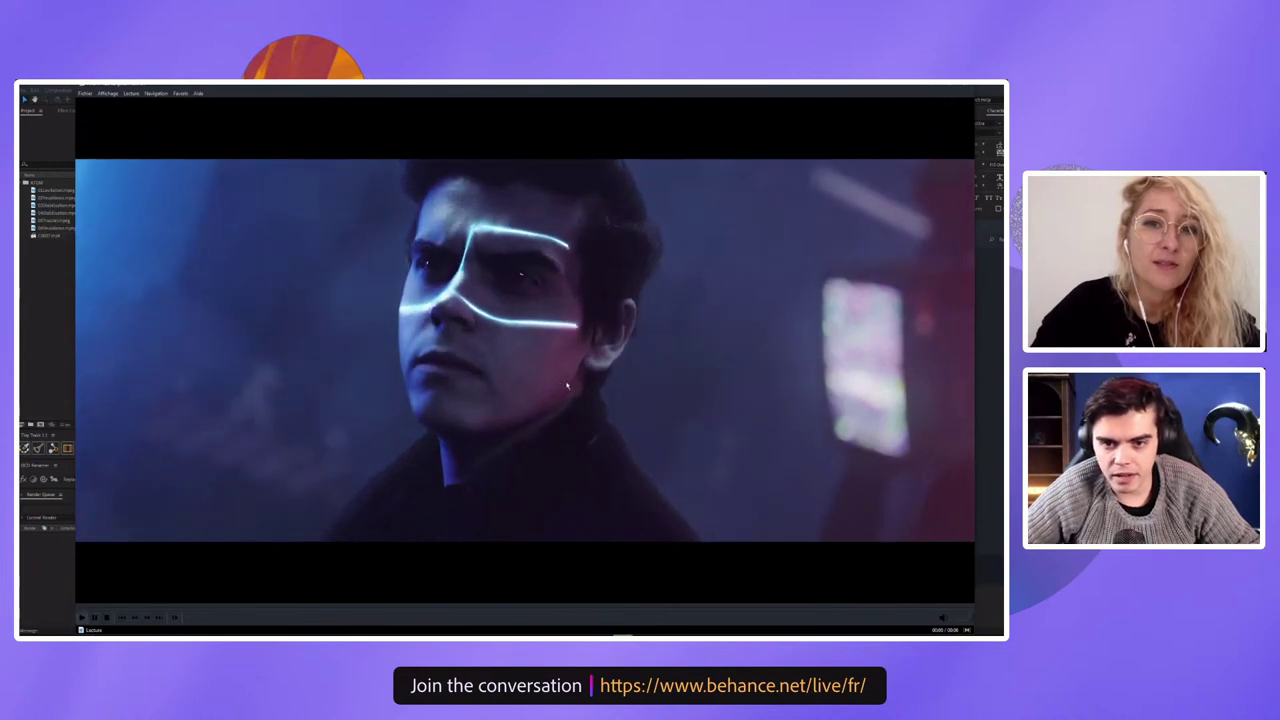
pyautogui.press('space')
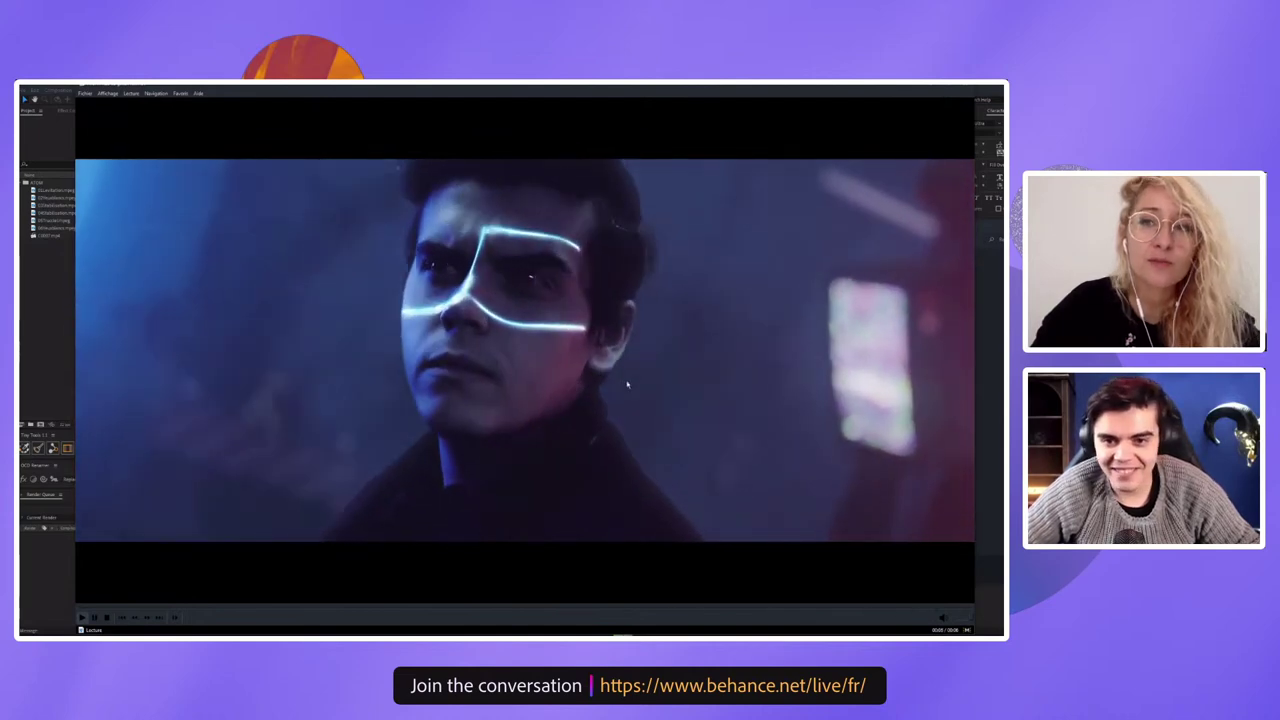
pyautogui.press('space')
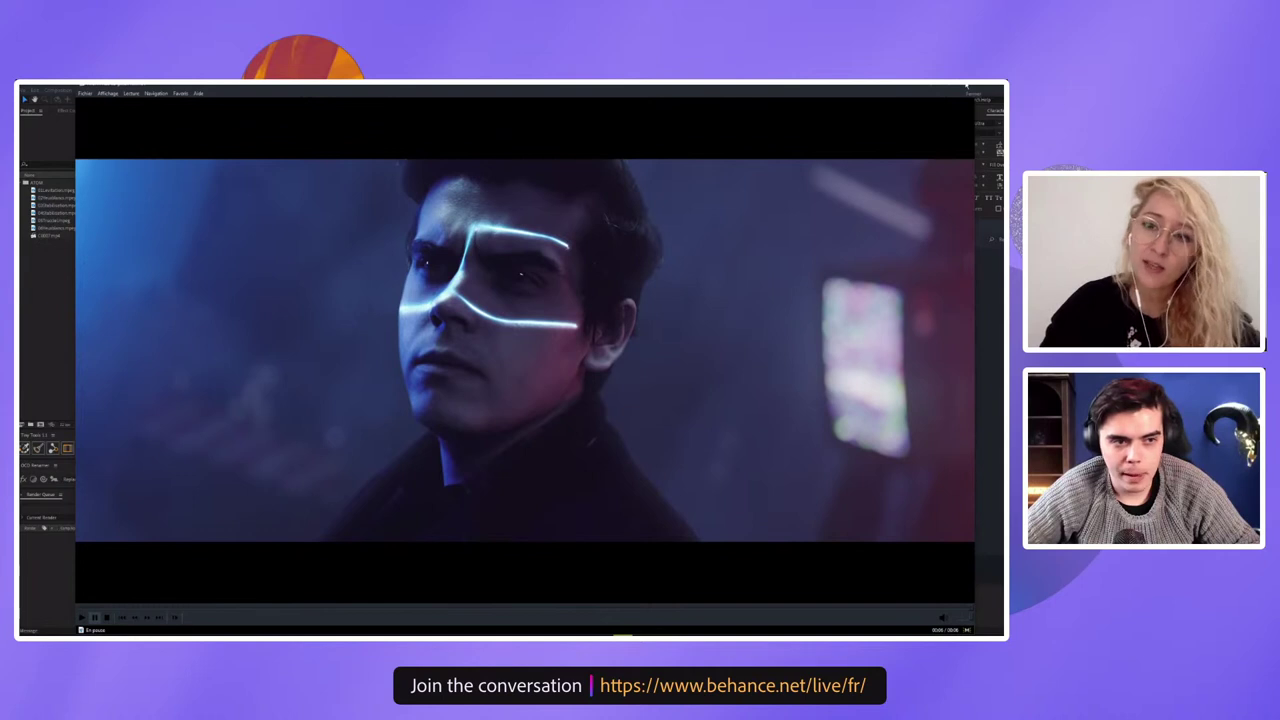
pyautogui.hotkey('alt', 'Tab')
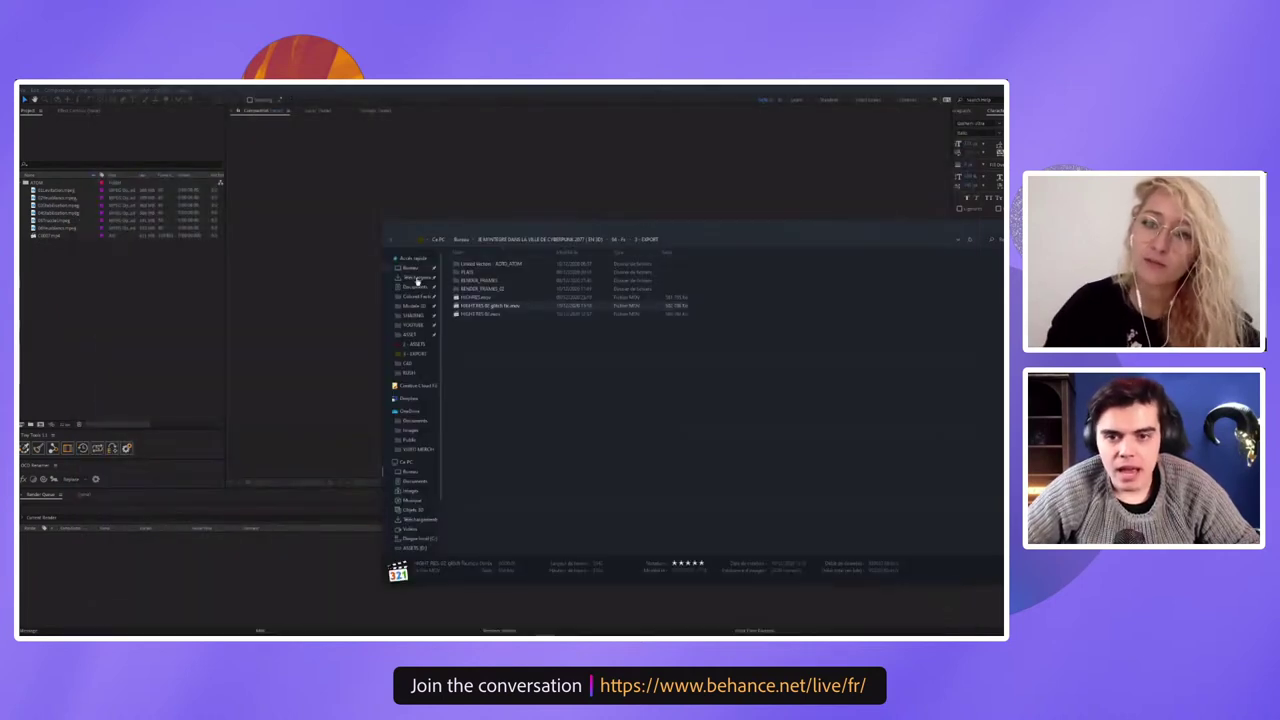
# Open 2 - ASSETS > RUSH and preview two green-screen .MOV clips, pausing and resuming
pyautogui.click(622, 241)
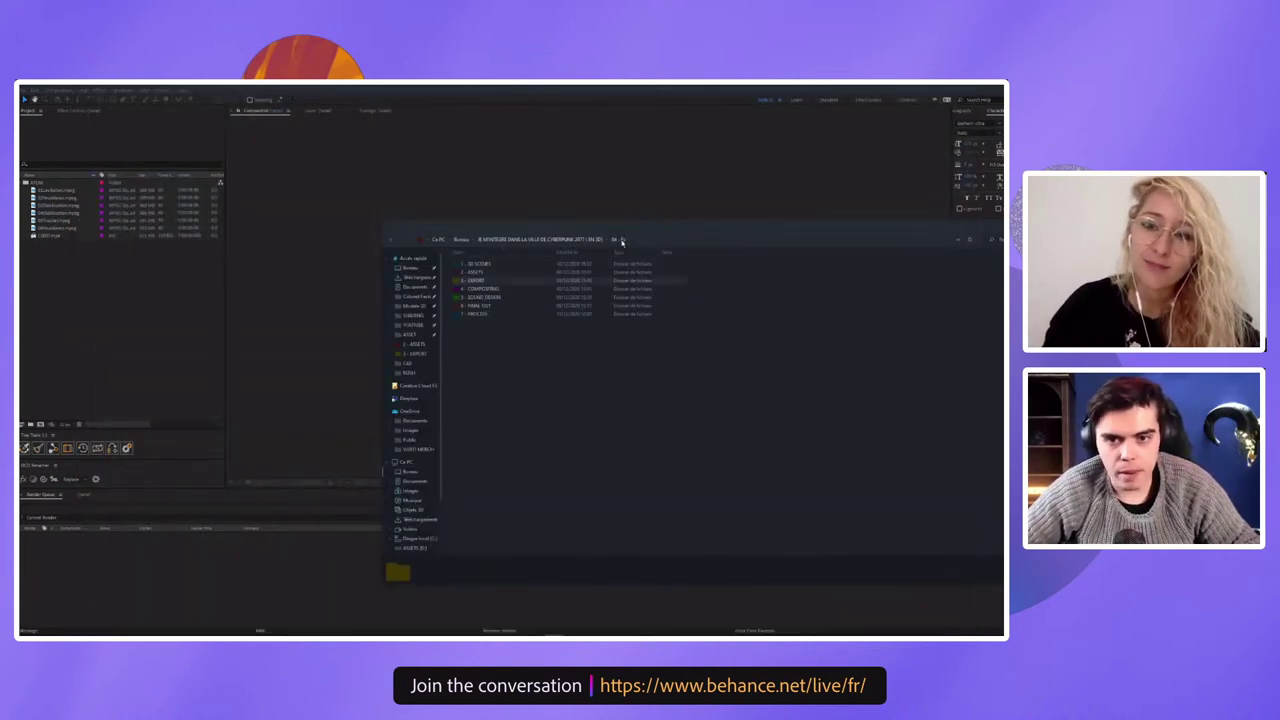
pyautogui.doubleClick(494, 274)
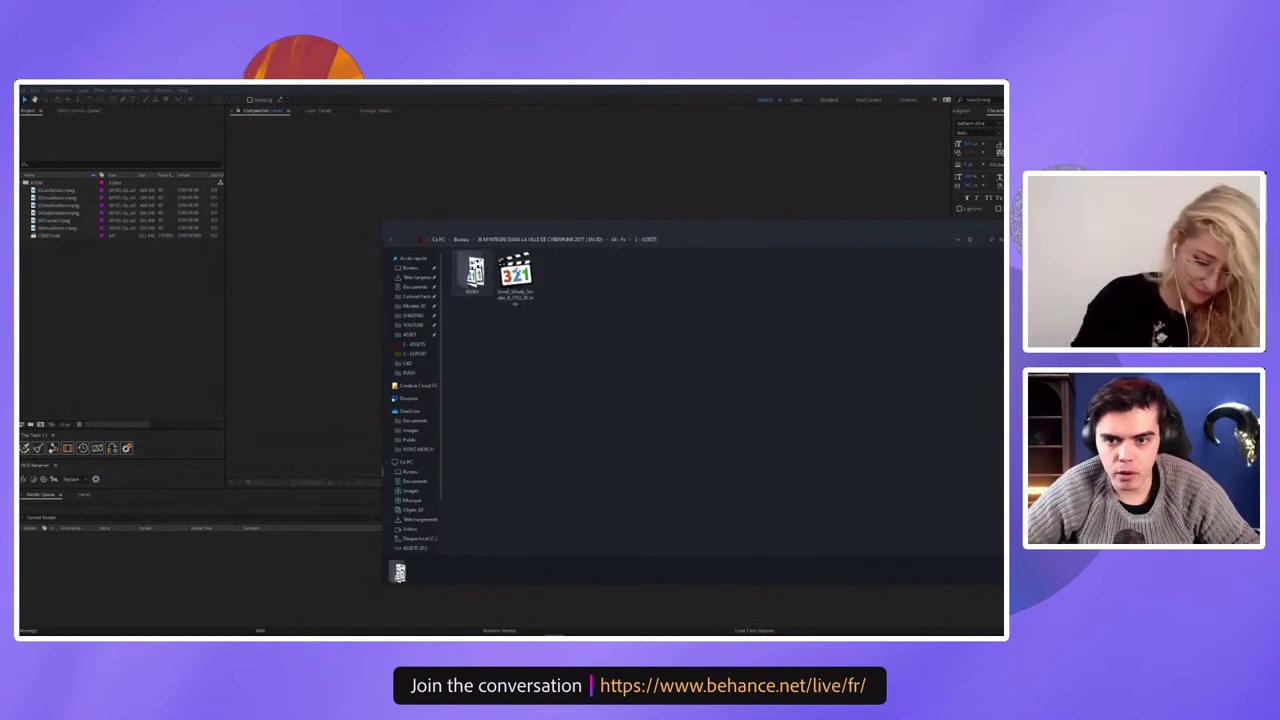
pyautogui.doubleClick(475, 273)
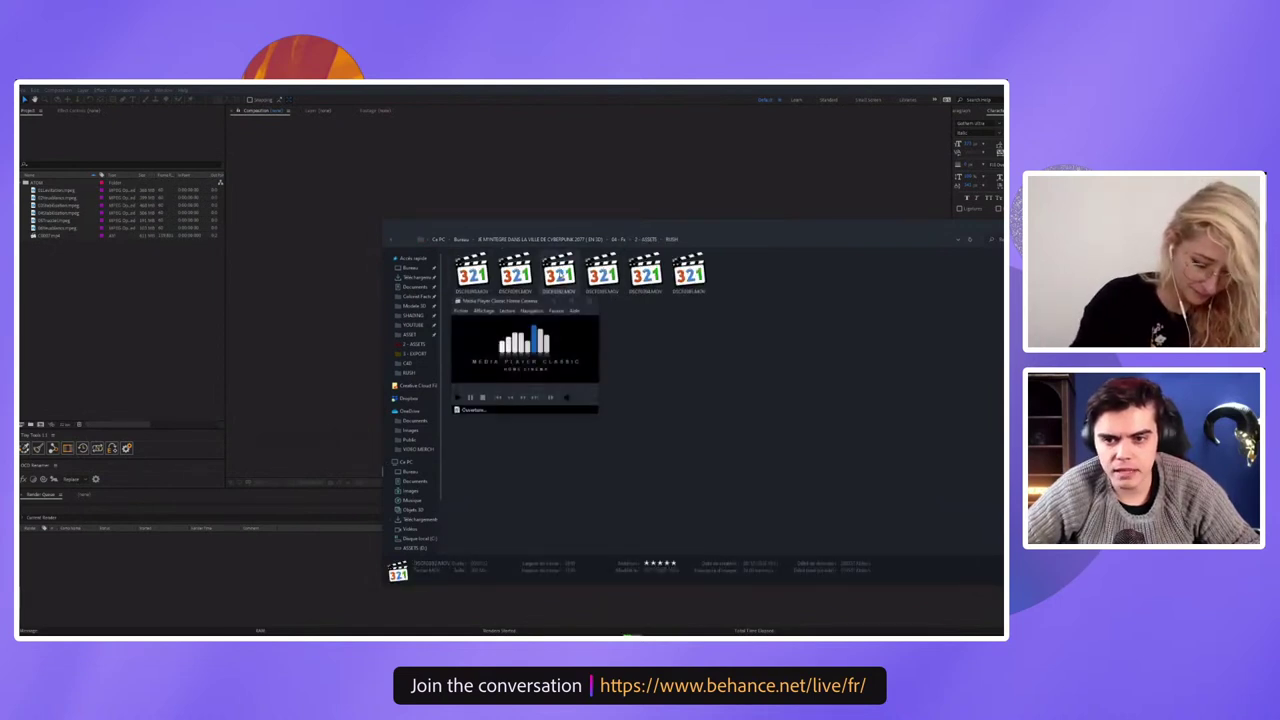
pyautogui.doubleClick(558, 276)
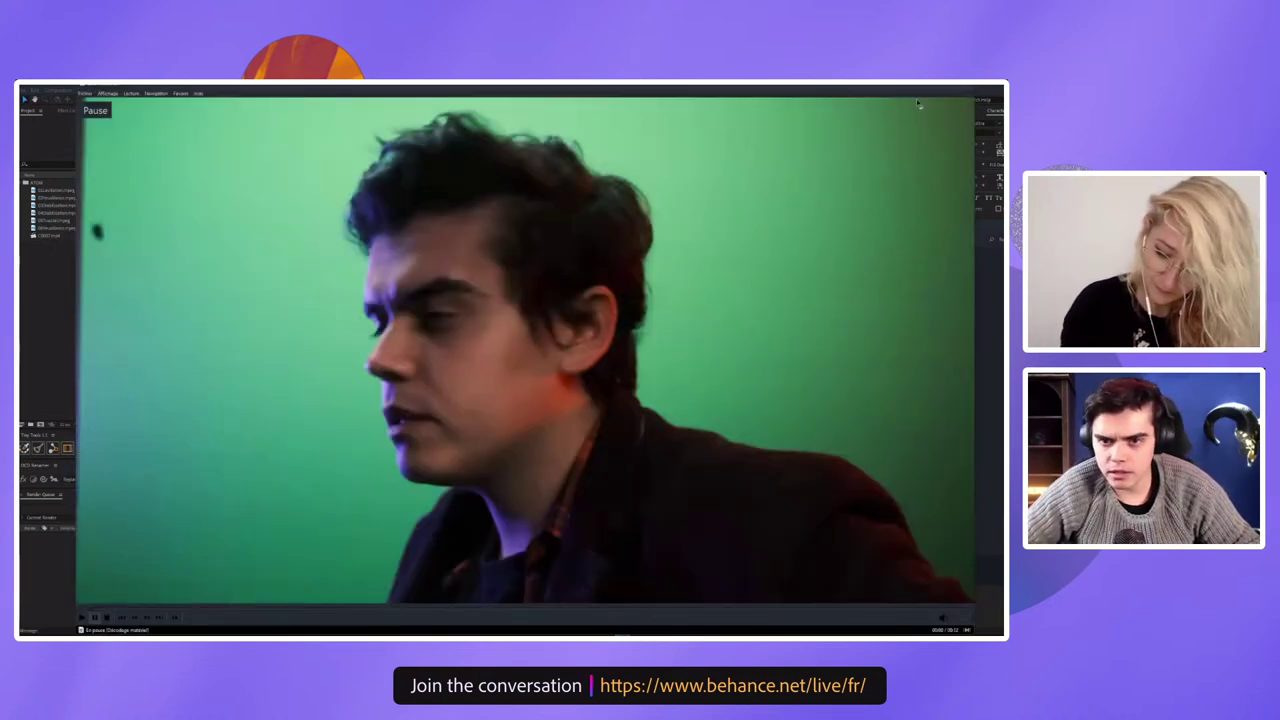
pyautogui.click(995, 92)
pyautogui.doubleClick(533, 270)
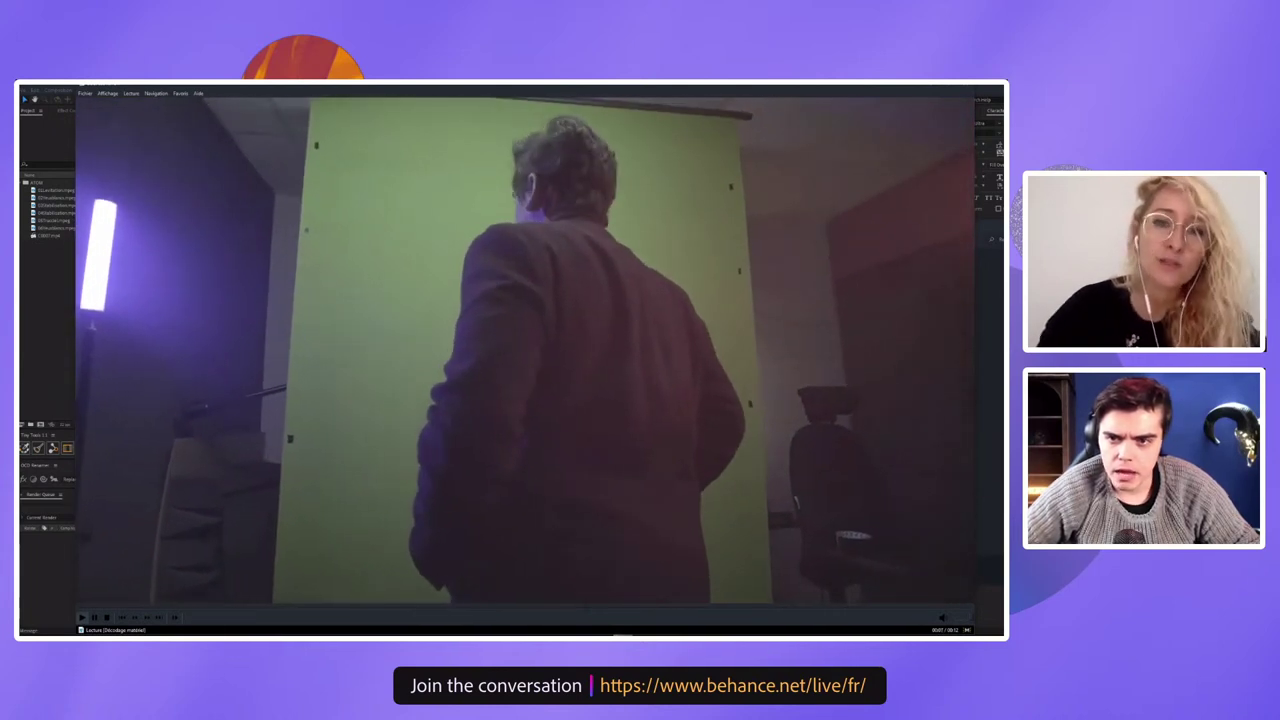
pyautogui.press('space')
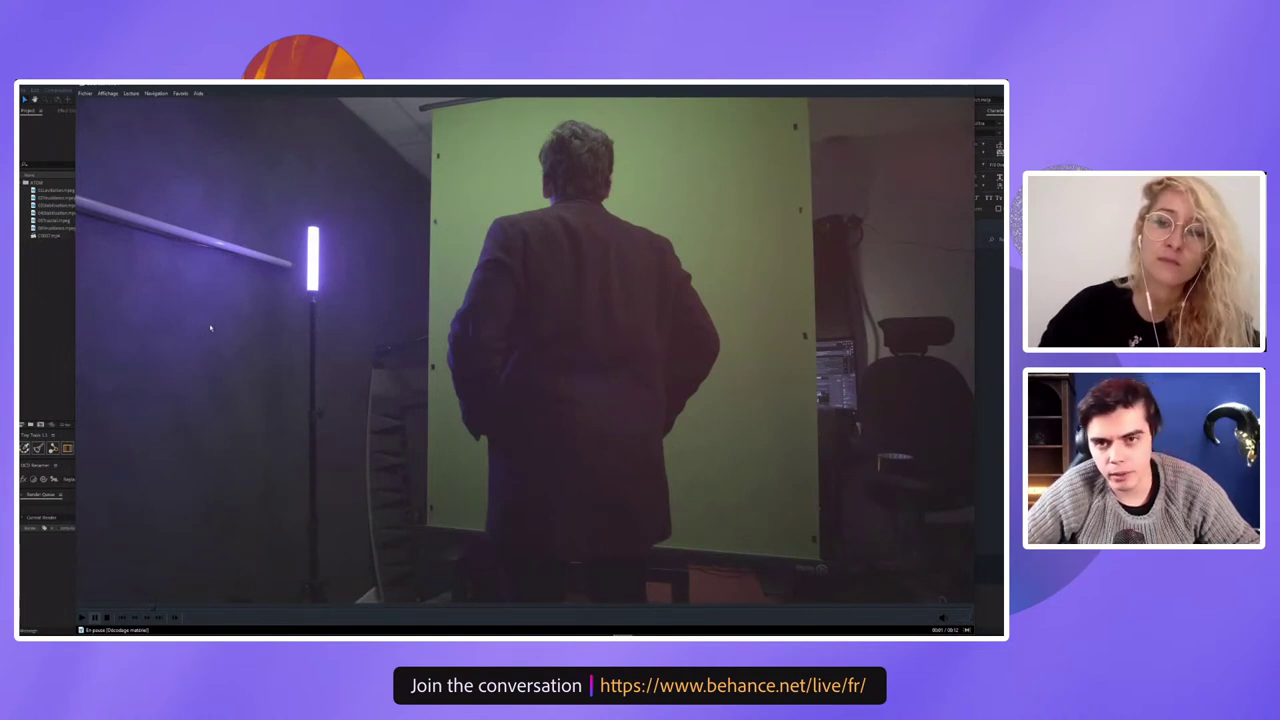
pyautogui.click(695, 341)
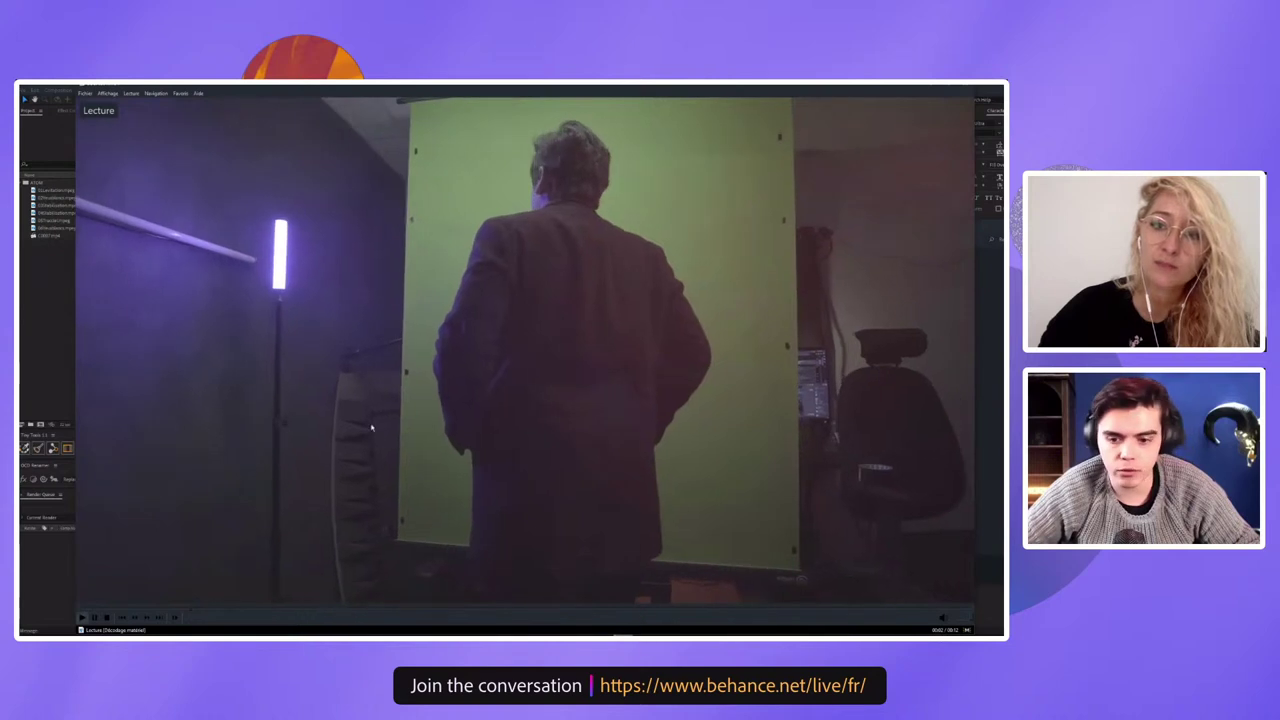
# Go back to 3 - EXPORT, replay the neon cinema-sign render from the start, then close it
pyautogui.hotkey('alt', 'F4')
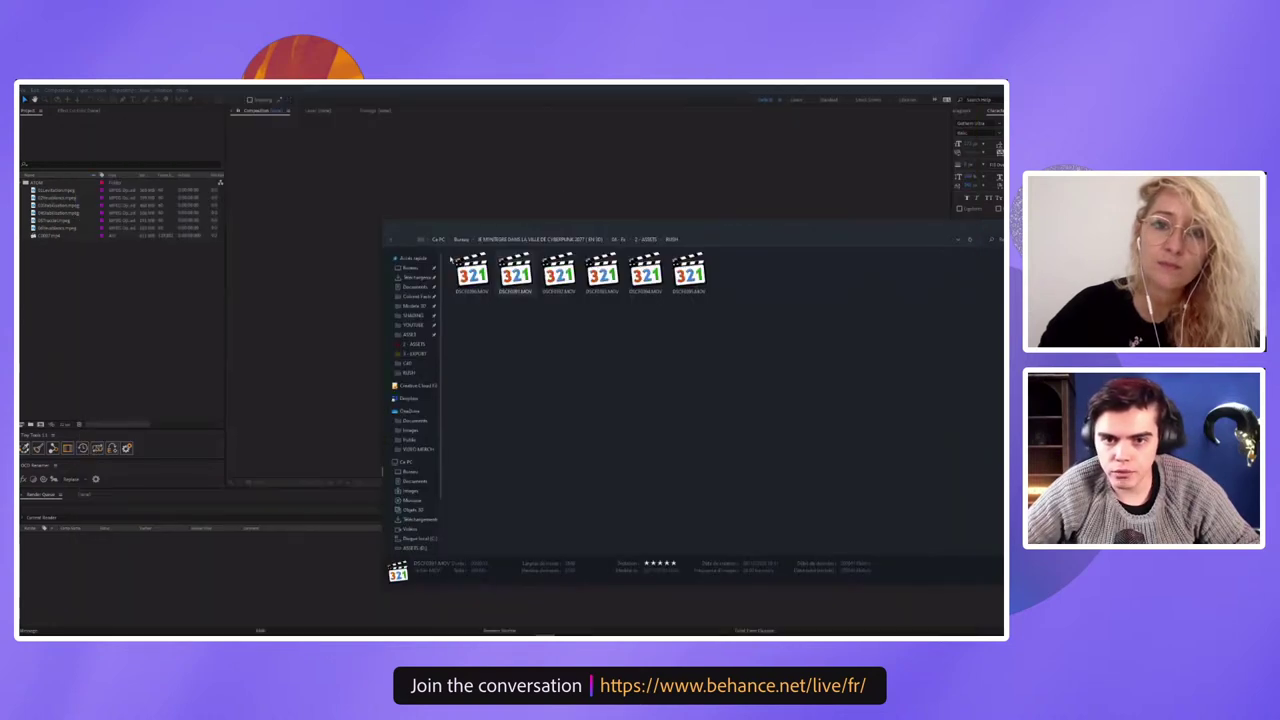
pyautogui.click(390, 239)
pyautogui.click(390, 239)
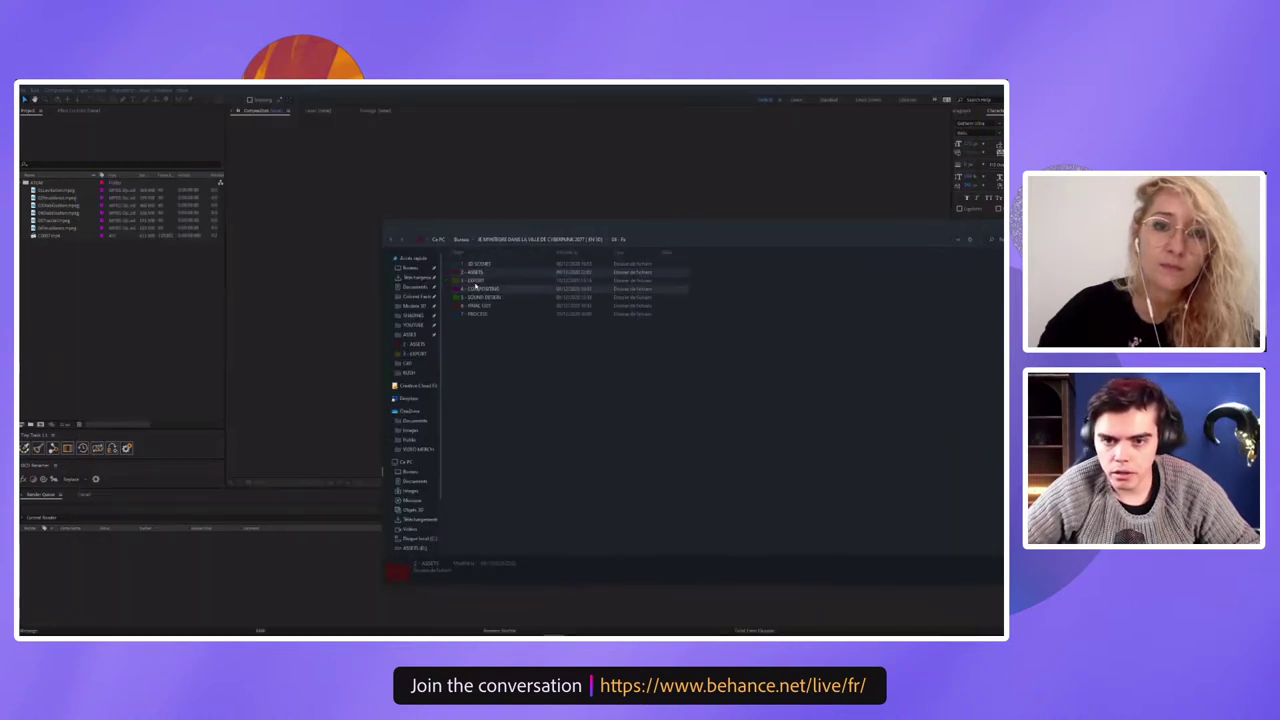
pyautogui.doubleClick(476, 281)
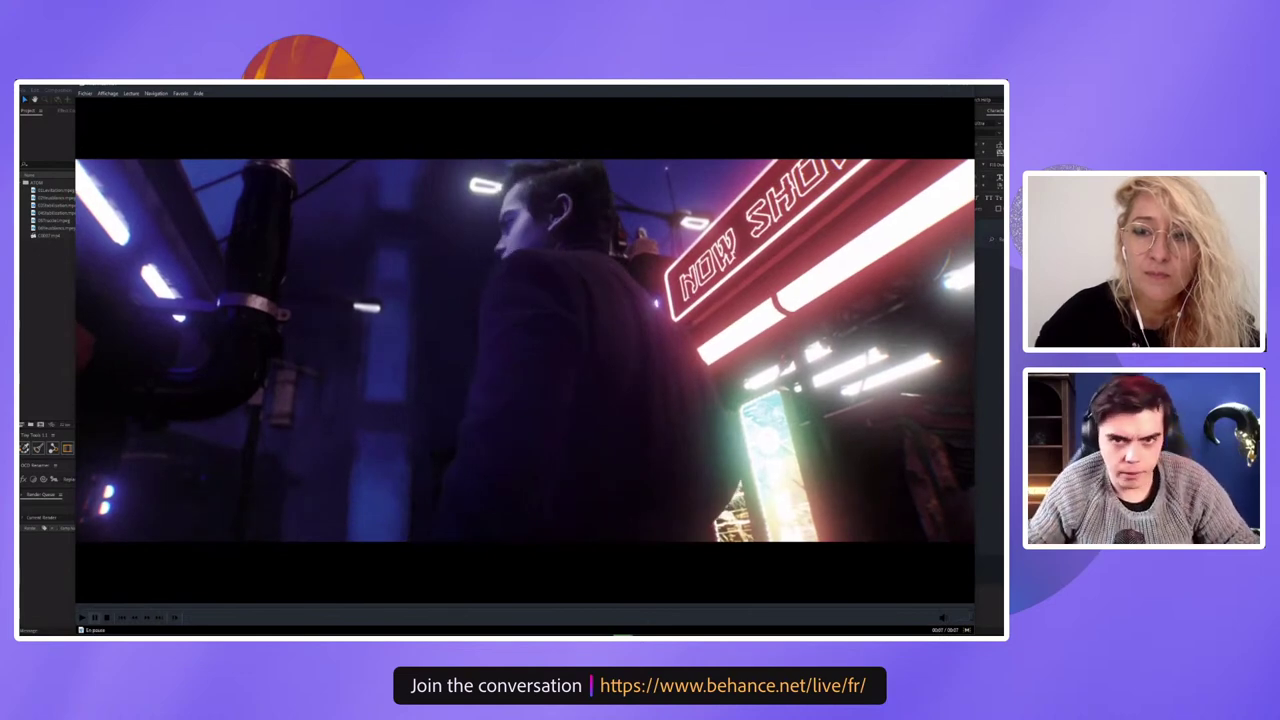
pyautogui.press('space')
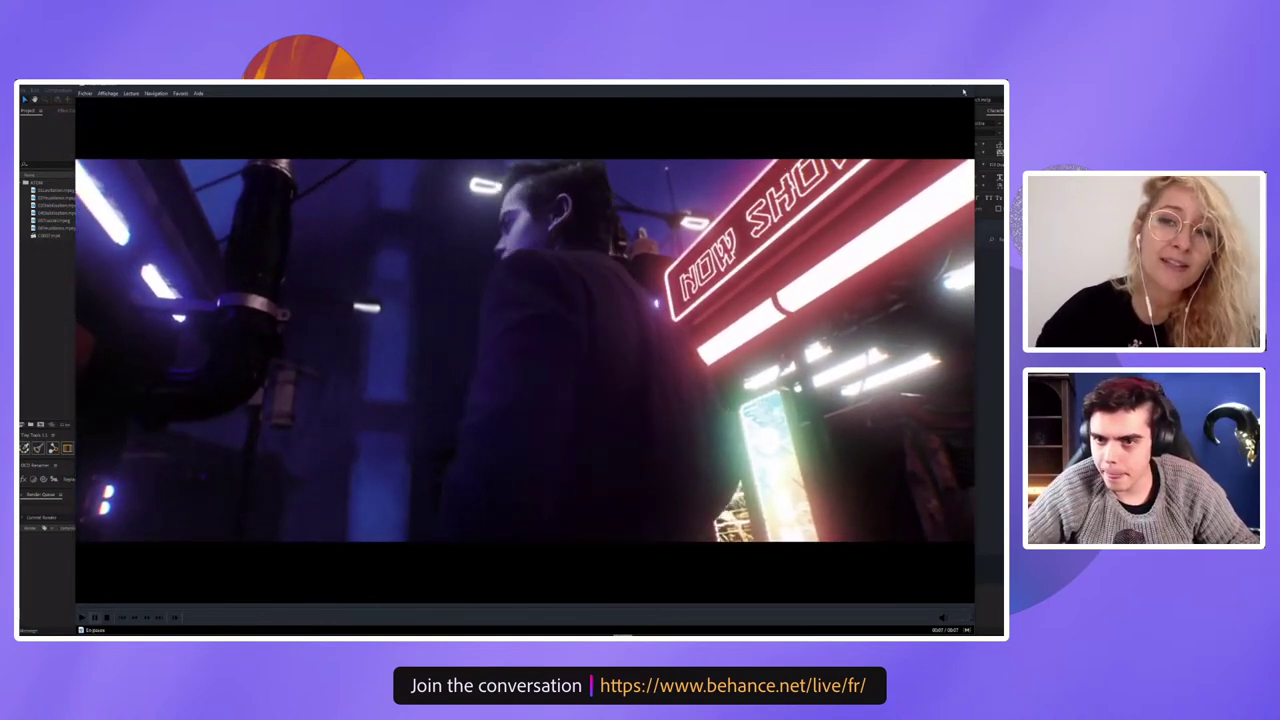
pyautogui.click(958, 91)
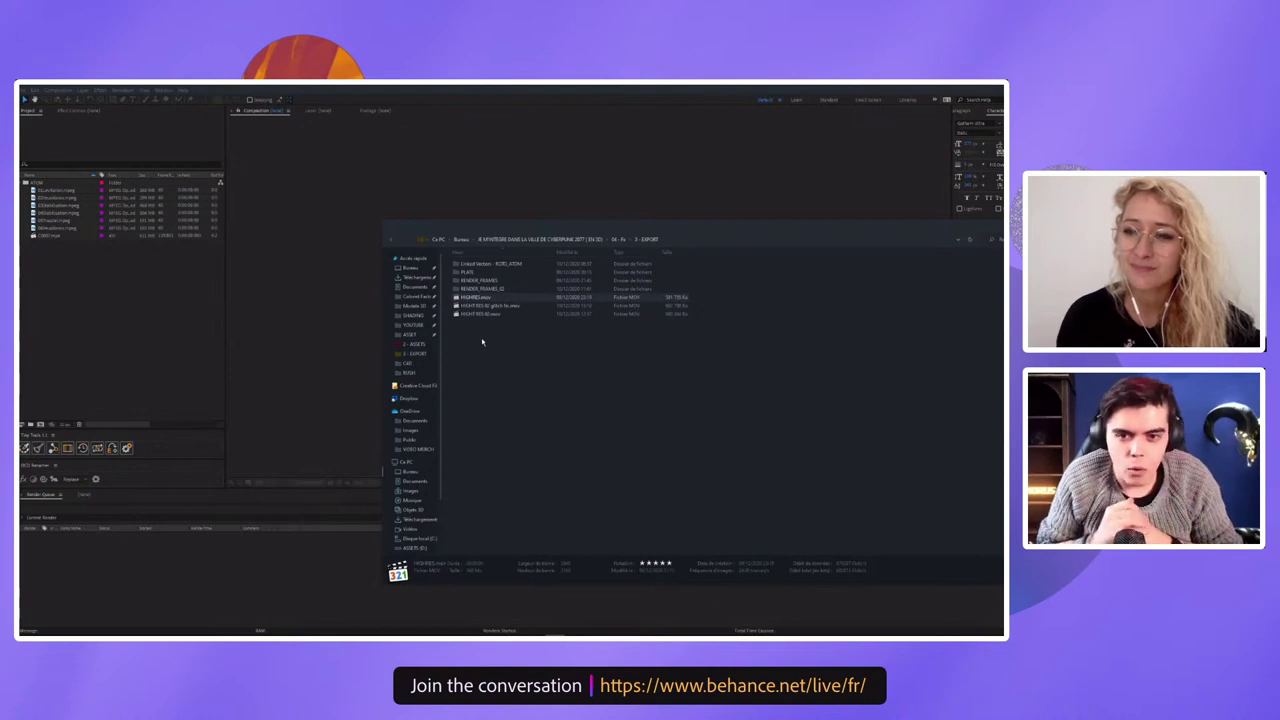
# Tag the RENDER_FRAMES_02 folder with a colour via Colorier
pyautogui.rightClick(485, 289)
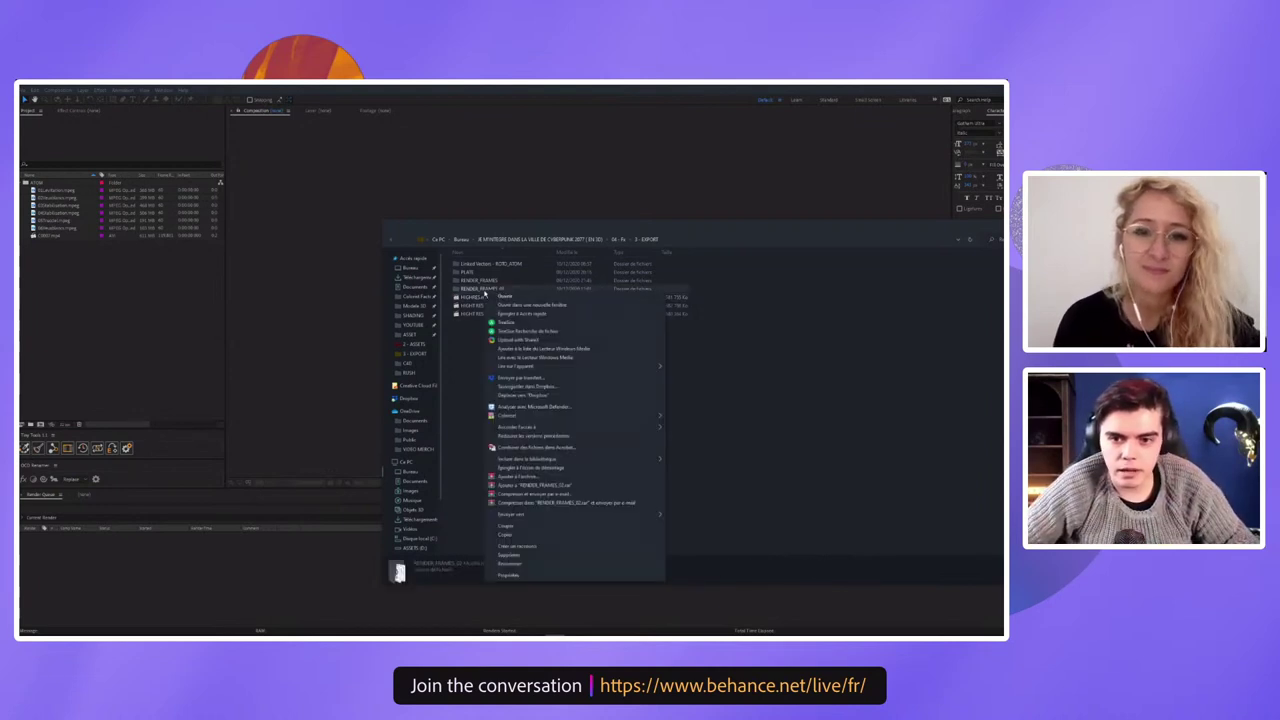
pyautogui.moveTo(512, 418)
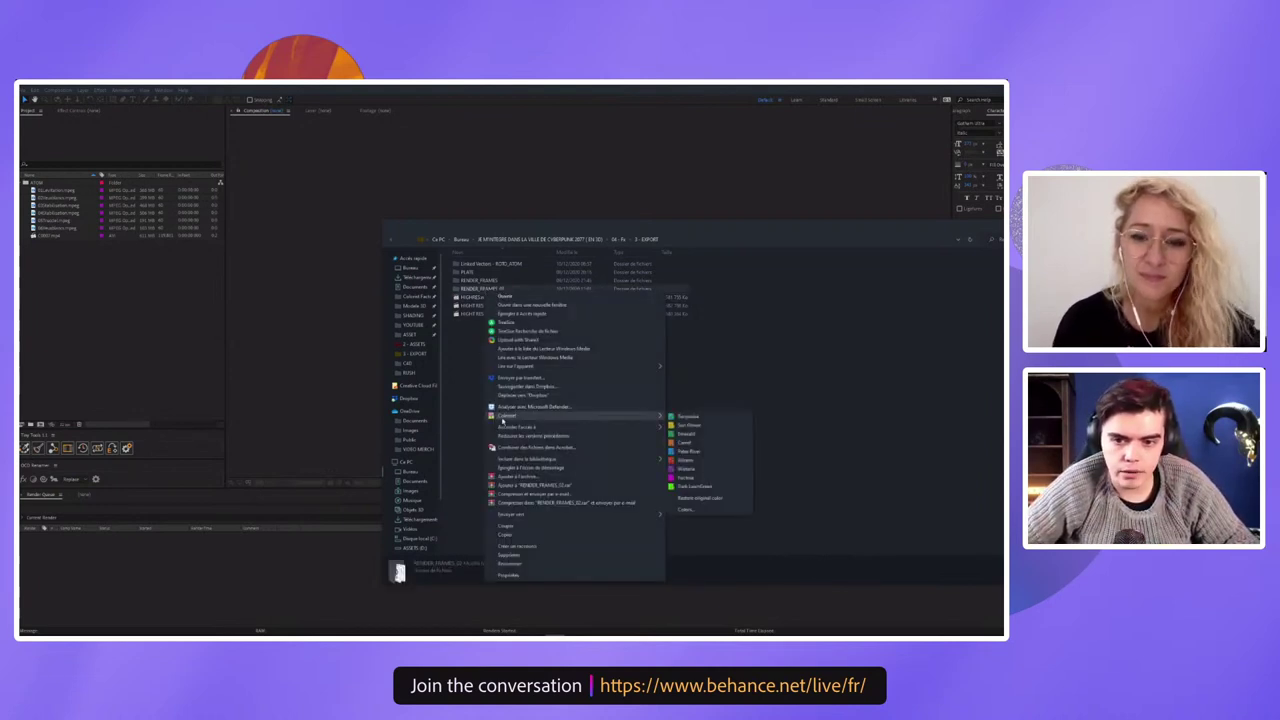
pyautogui.click(690, 417)
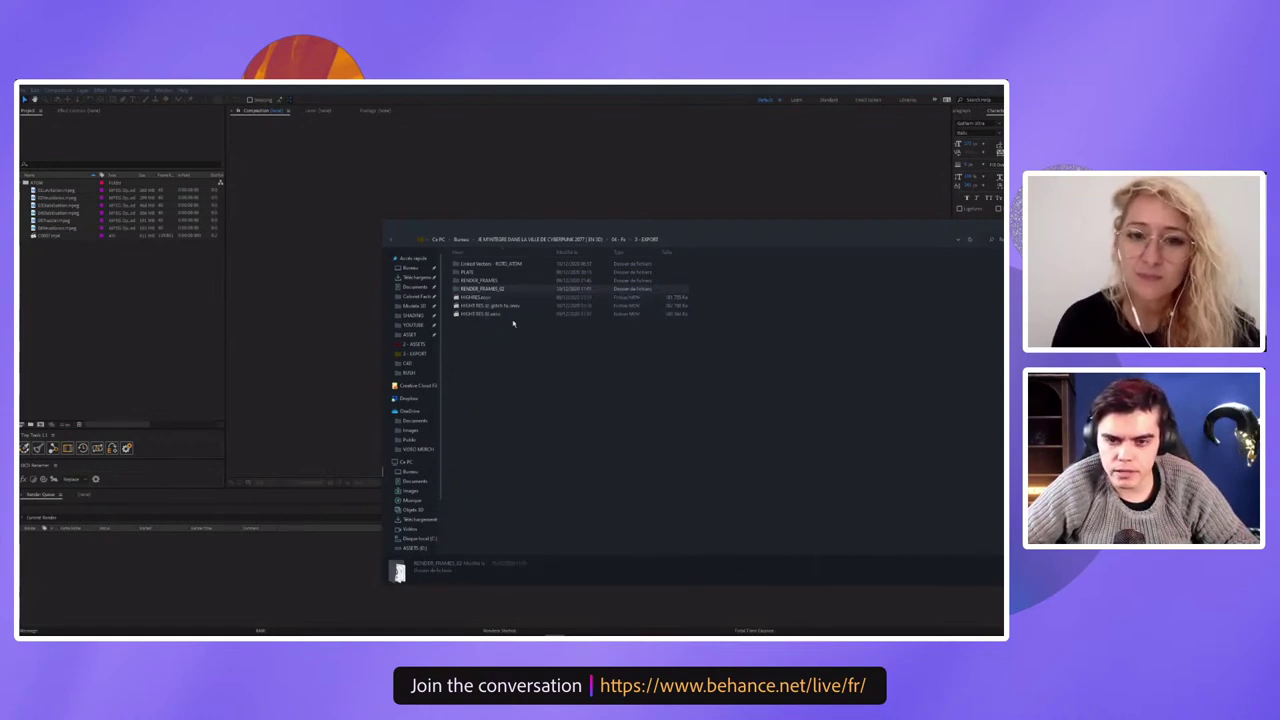
# Select the RENDER_FRAMES folder, maximise the Explorer window, then close it
pyautogui.click(470, 281)
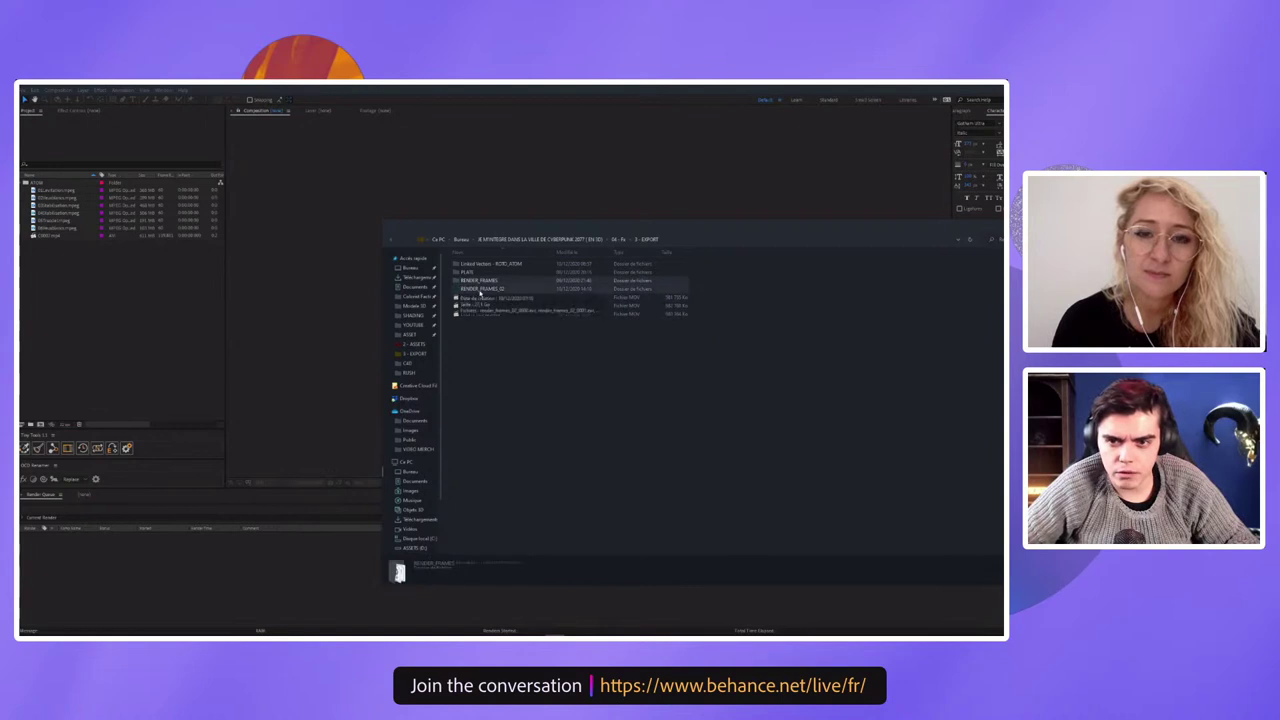
pyautogui.doubleClick(783, 226)
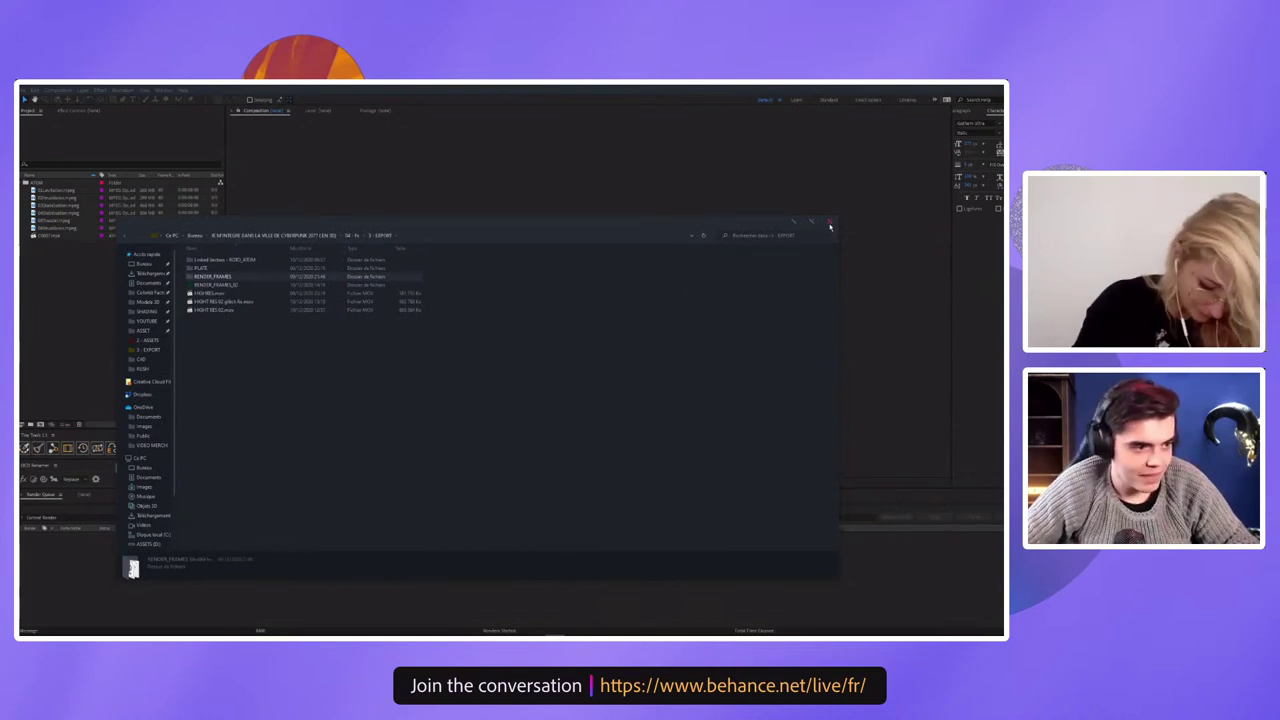
pyautogui.click(830, 227)
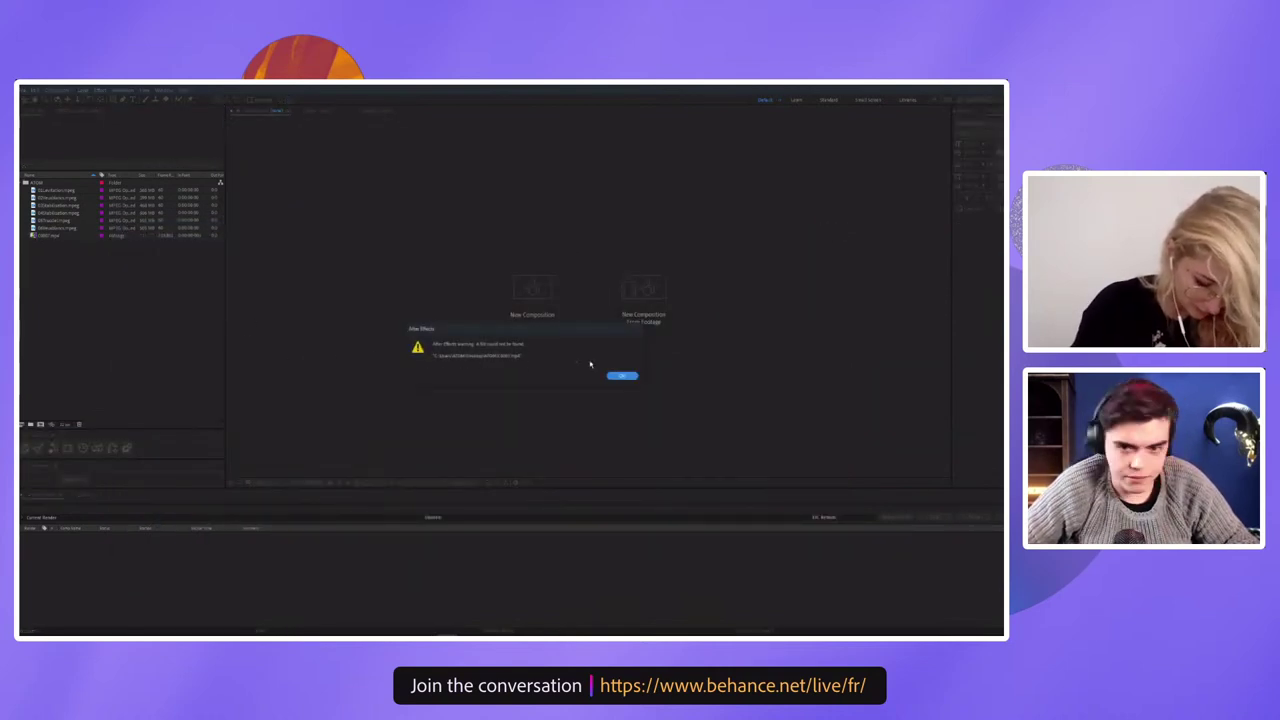
# Dismiss the missing-footage warning and try reloading the missing C0807 clip
pyautogui.click(620, 376)
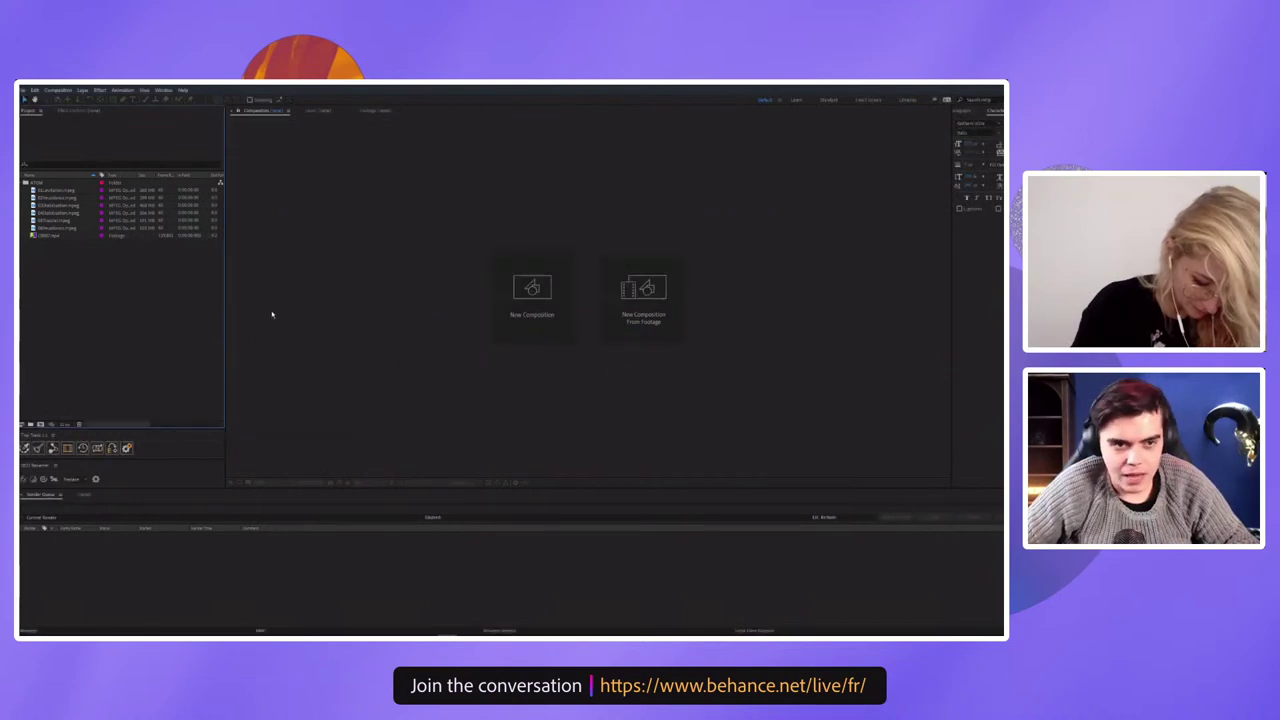
pyautogui.rightClick(54, 236)
pyautogui.click(85, 311)
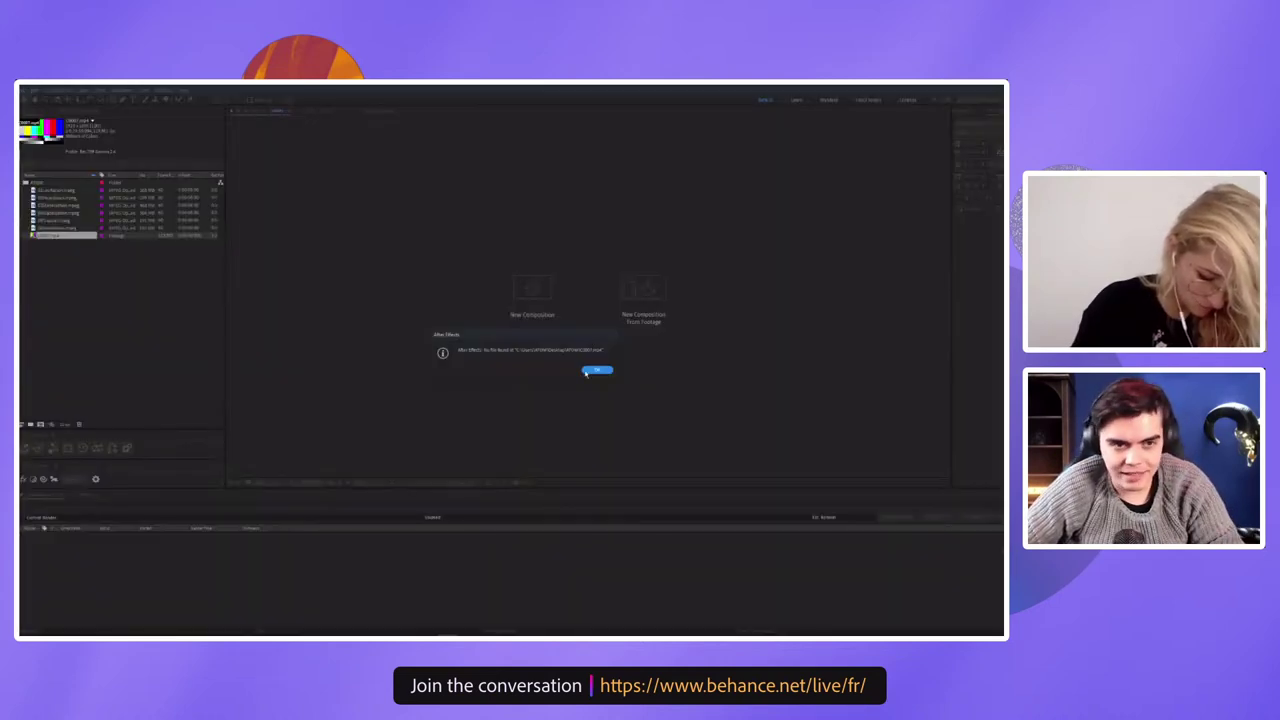
pyautogui.click(596, 372)
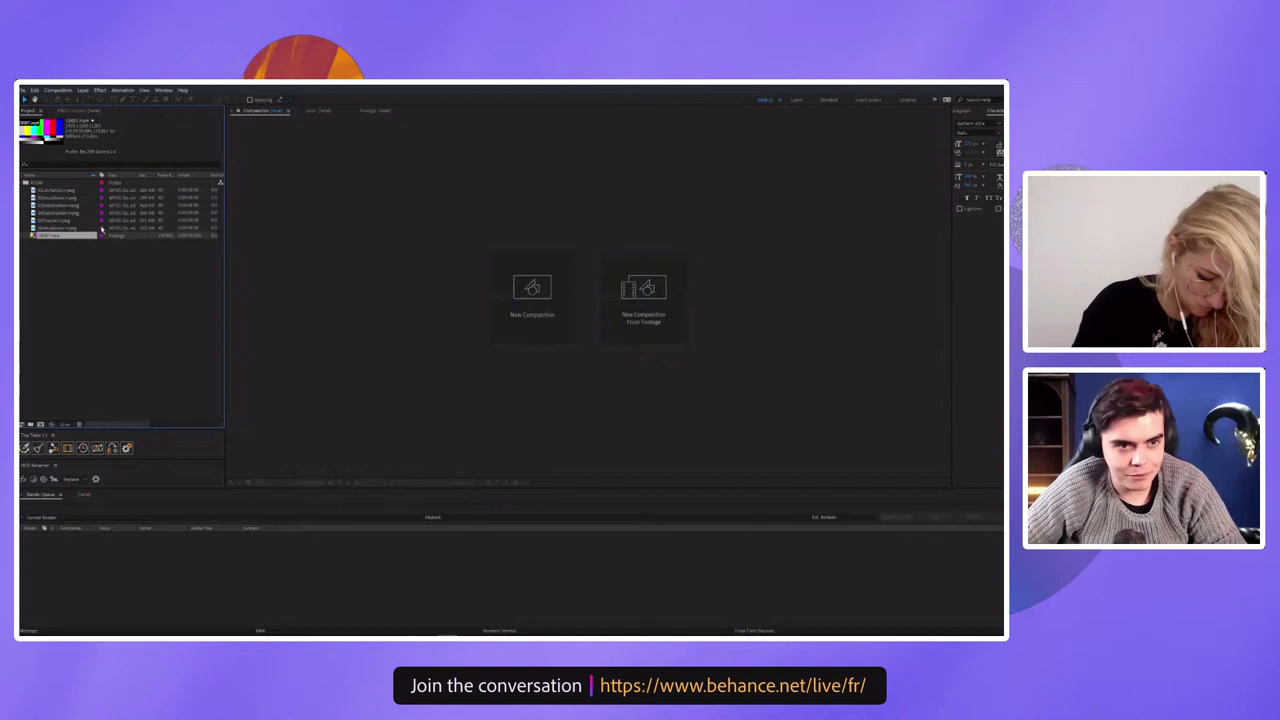
# Start replacing C0807's footage and browse to the ATOM folder on the desktop
pyautogui.rightClick(47, 238)
pyautogui.moveTo(140, 303)
pyautogui.click(190, 306)
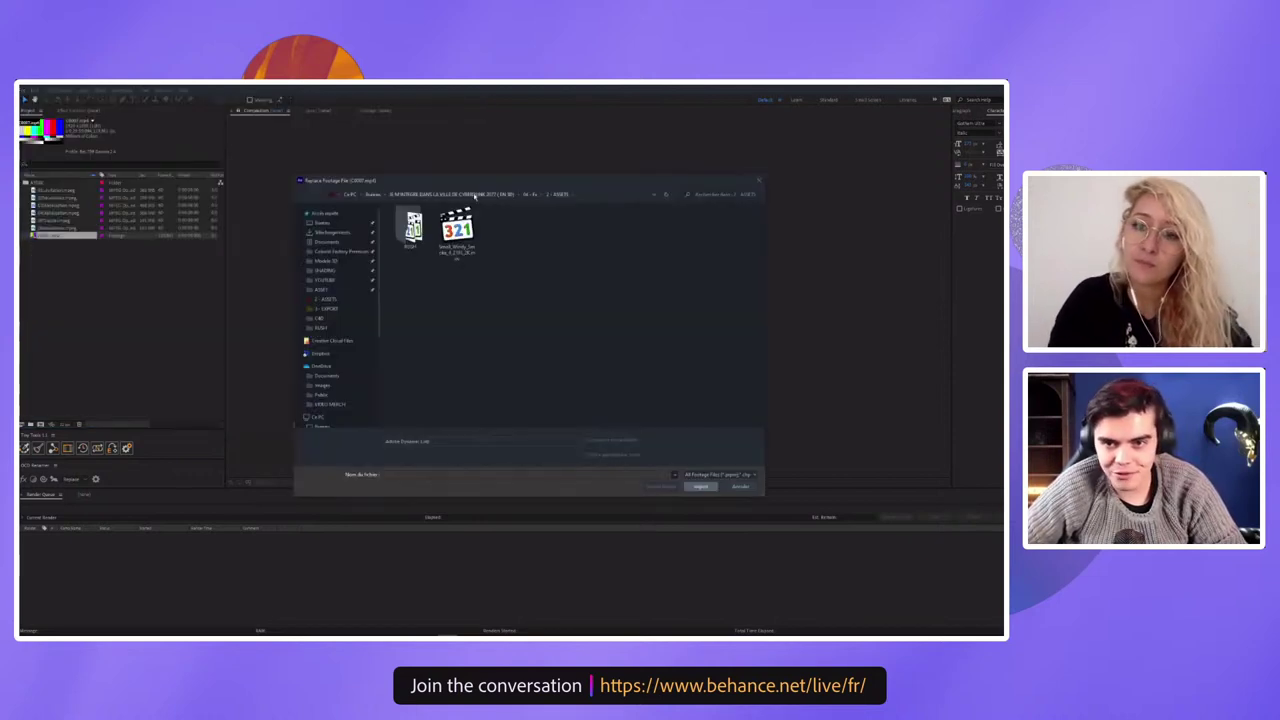
pyautogui.click(448, 196)
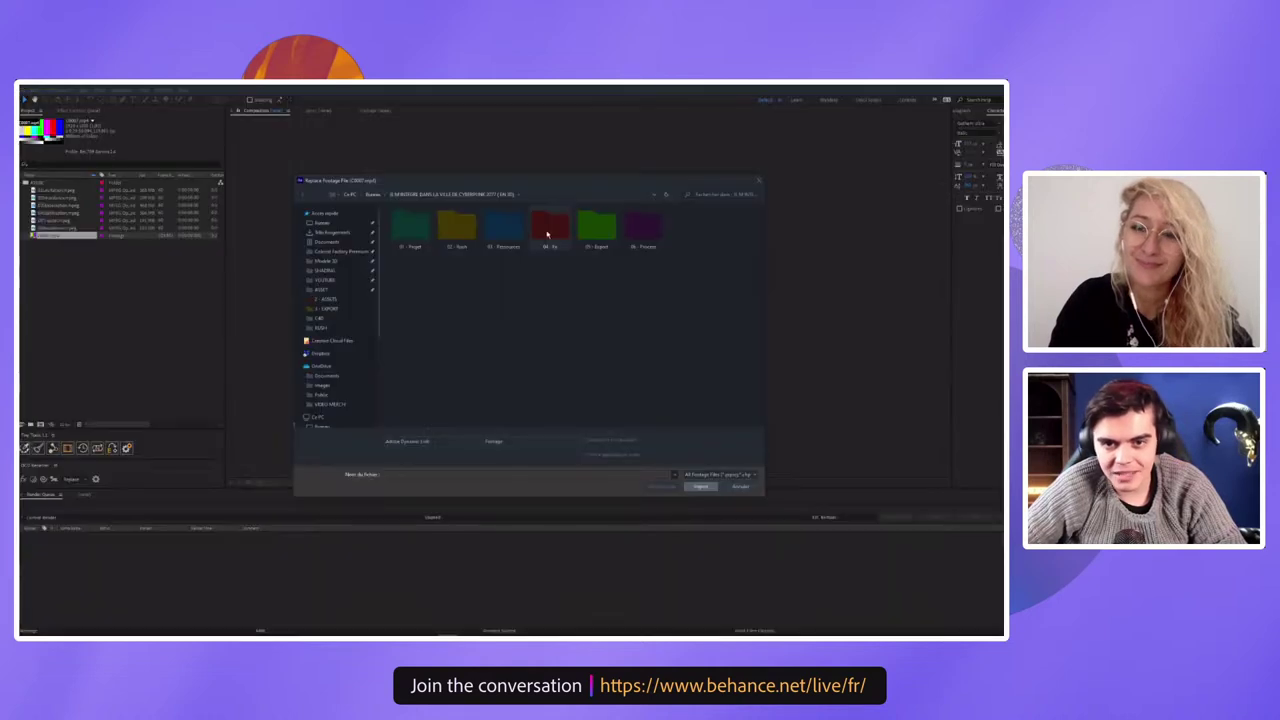
pyautogui.click(373, 196)
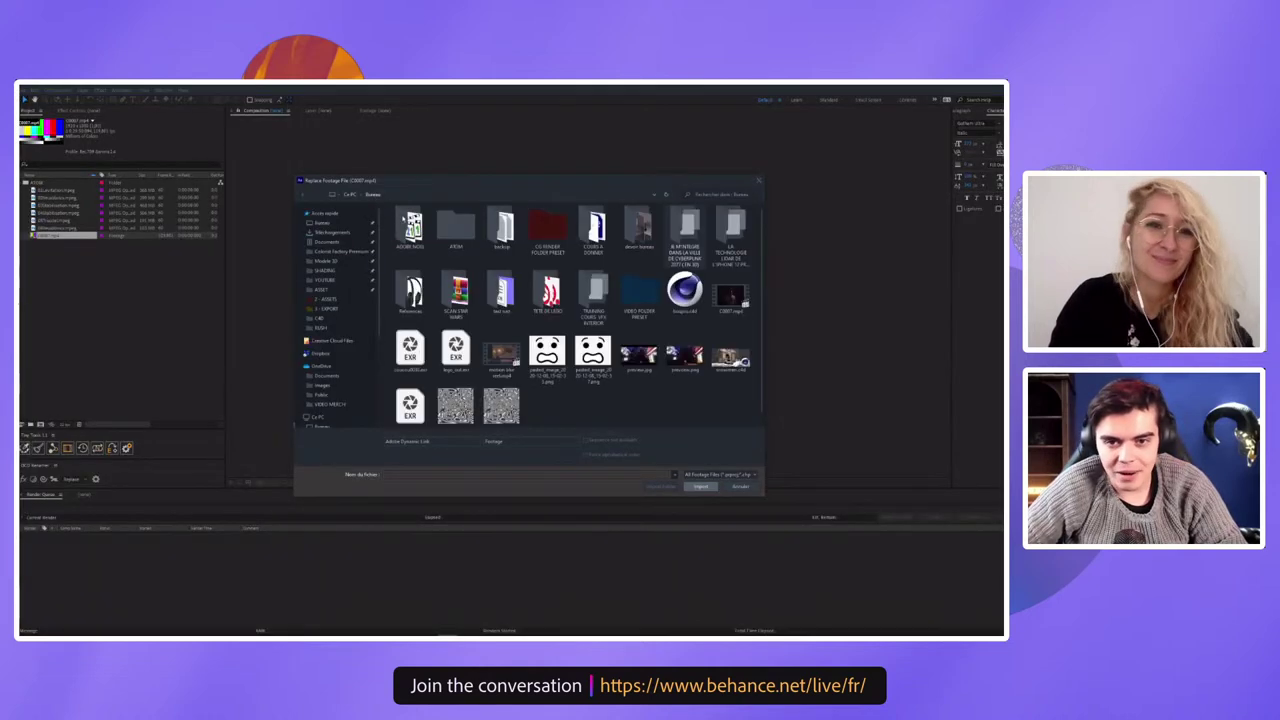
pyautogui.doubleClick(466, 232)
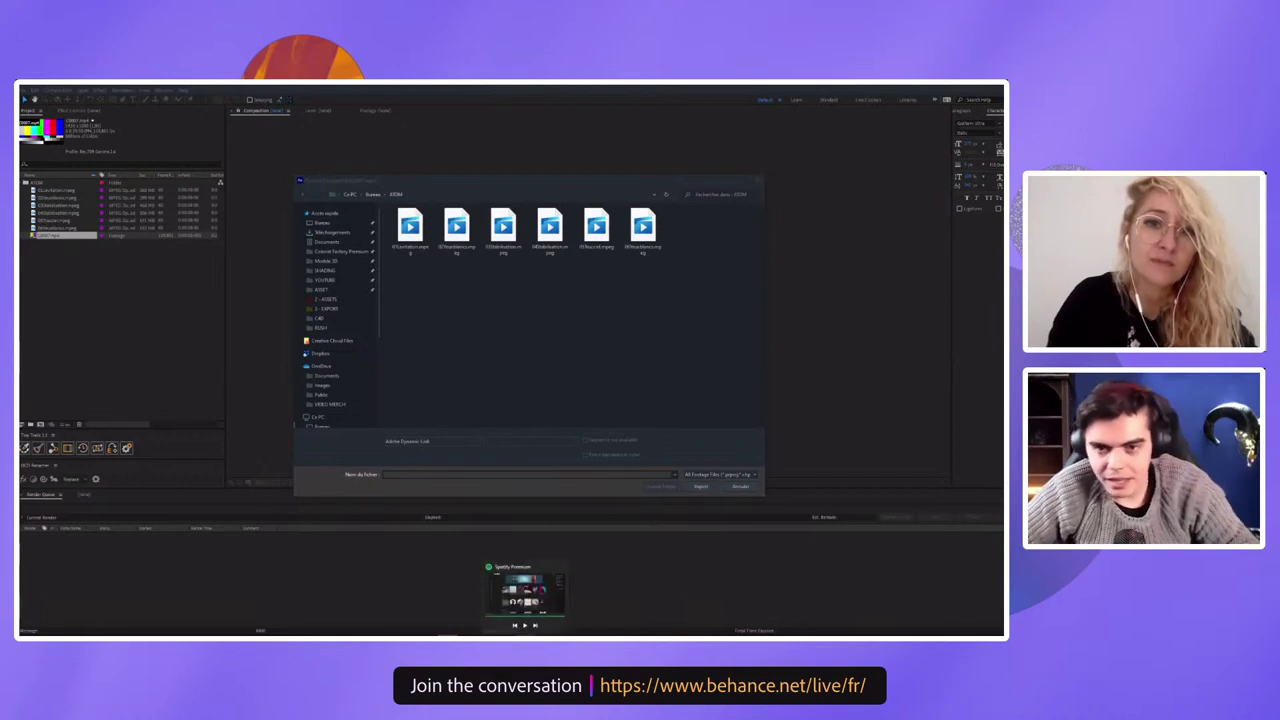
# Move C0807.mp4 from the desktop into the ATOM folder in Explorer, cancelling the file dialog
pyautogui.click(514, 587)
pyautogui.scroll(2, 150, 320)
pyautogui.click(156, 267)
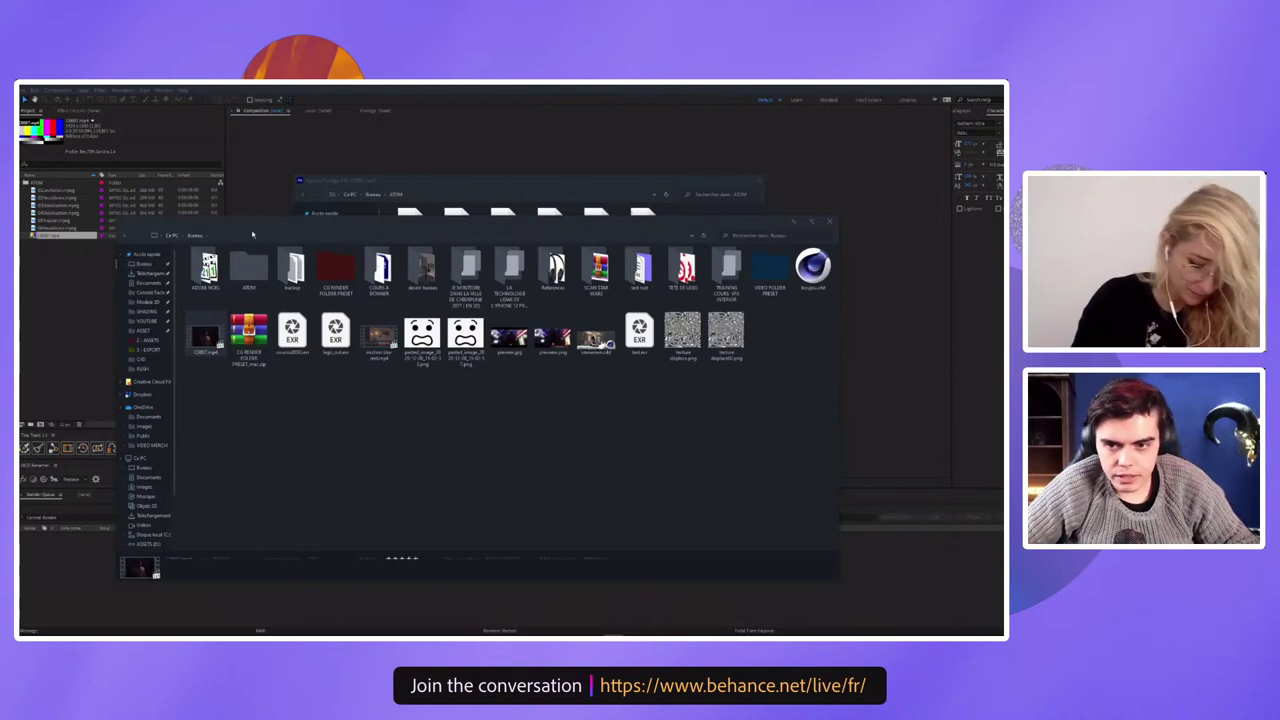
pyautogui.moveTo(480, 234); pyautogui.dragTo(820, 474)
pyautogui.moveTo(538, 578); pyautogui.dragTo(577, 349)
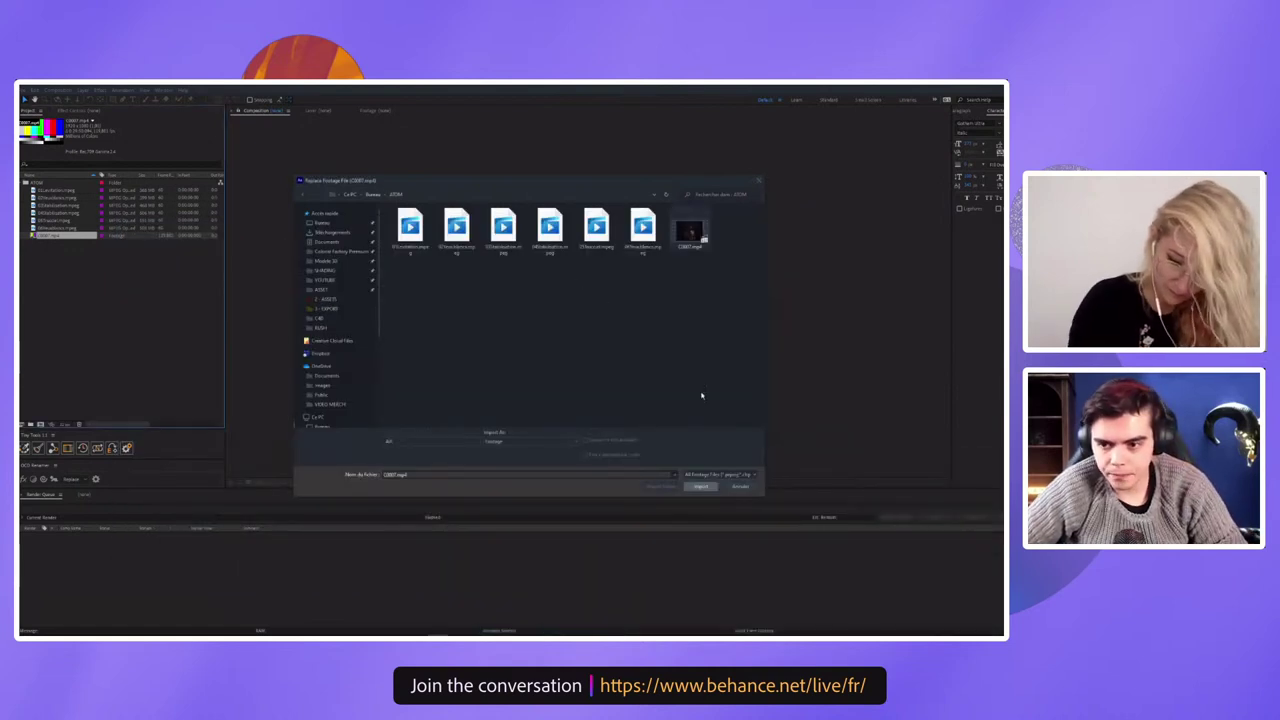
pyautogui.click(744, 485)
# Relink C0807 with Replace Footage to the C0807.mp4 file in ATOM
pyautogui.rightClick(62, 236)
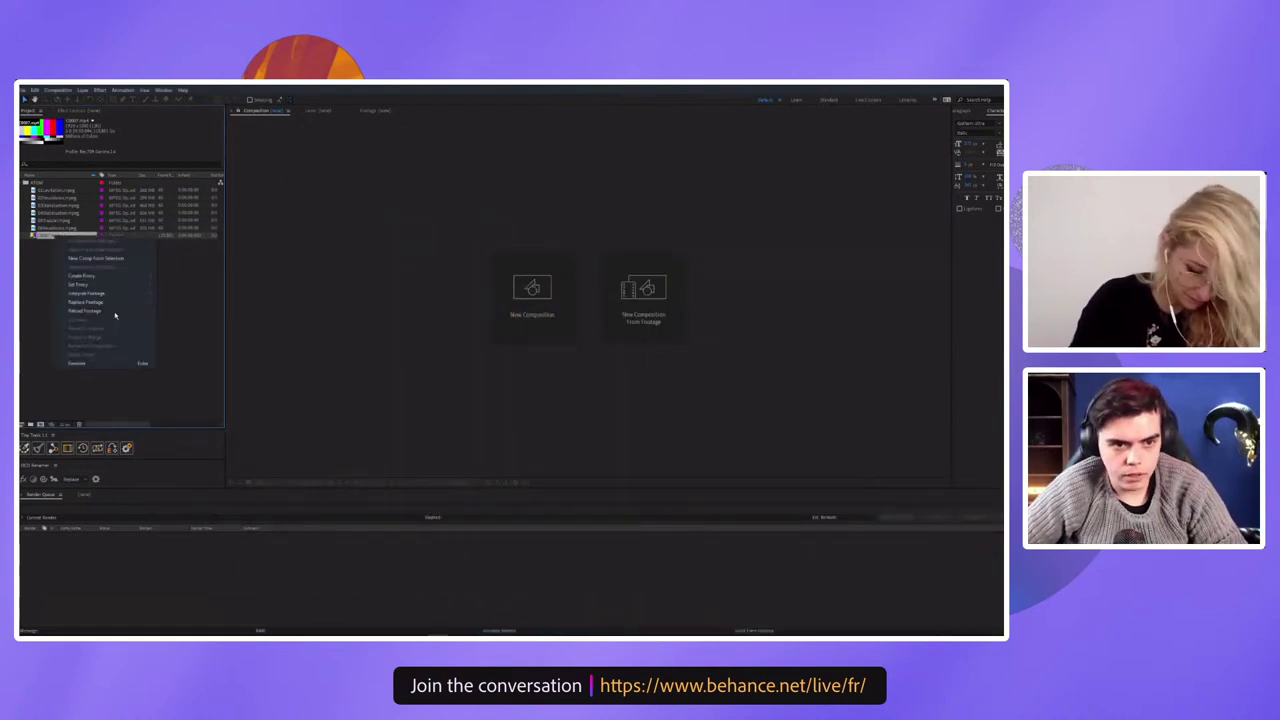
pyautogui.moveTo(126, 303)
pyautogui.click(185, 305)
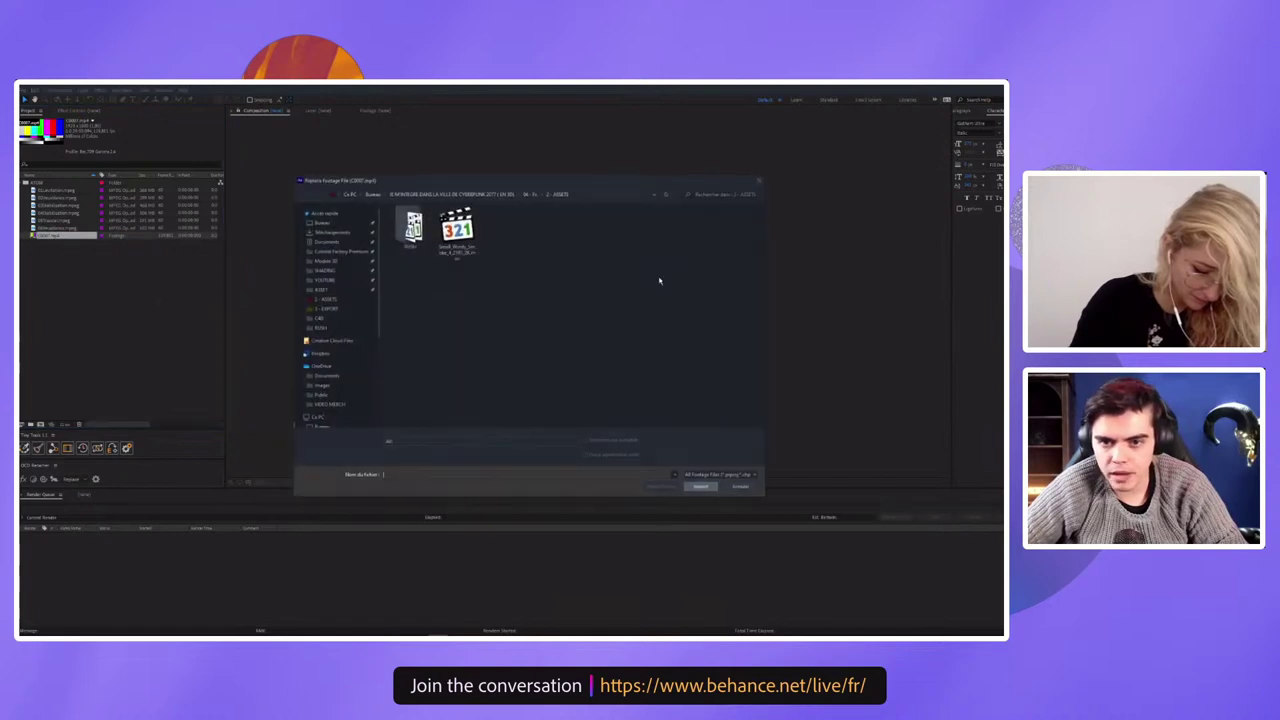
pyautogui.click(322, 222)
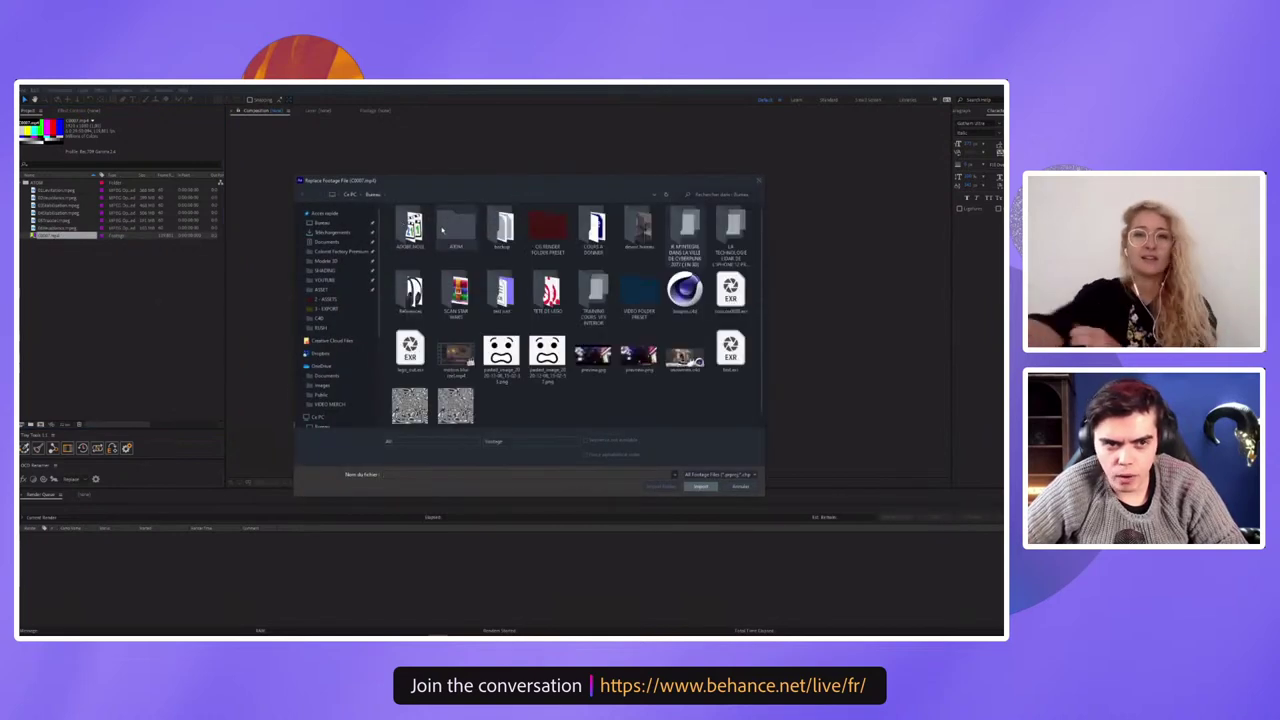
pyautogui.doubleClick(443, 230)
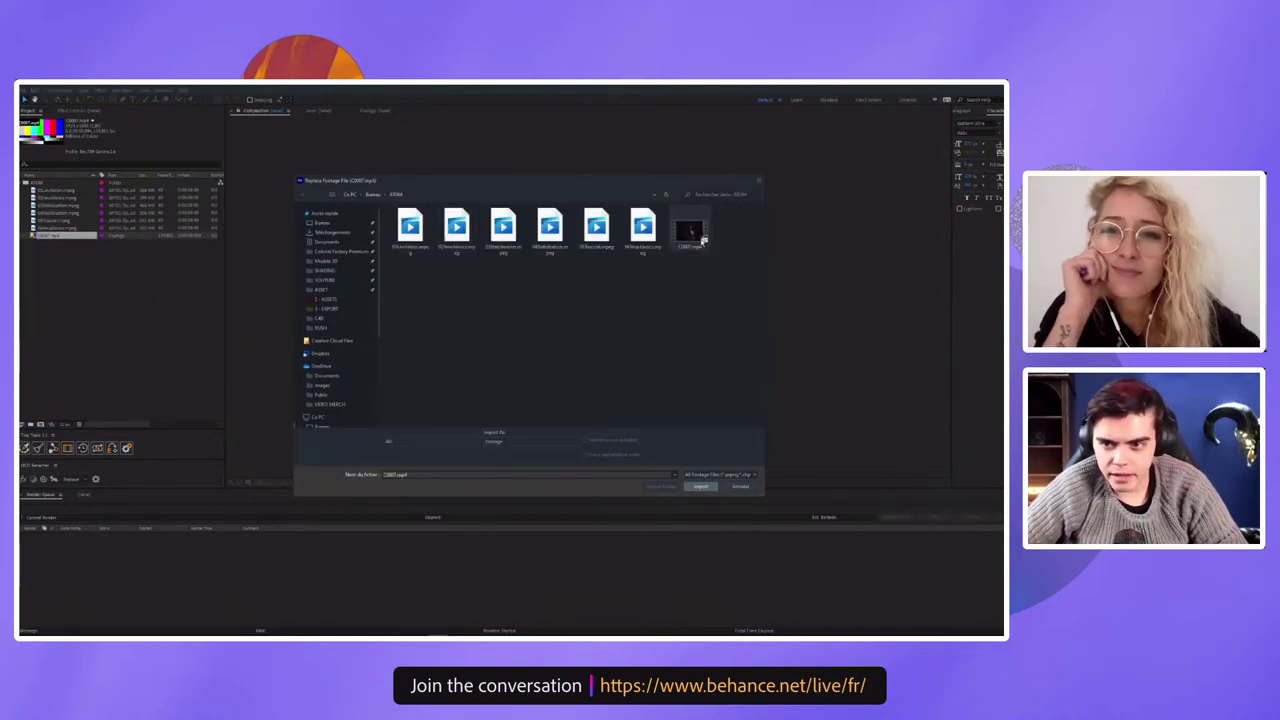
pyautogui.doubleClick(703, 240)
# Create a composition from the first beach levitation clip and enlarge the preview
pyautogui.click(115, 190)
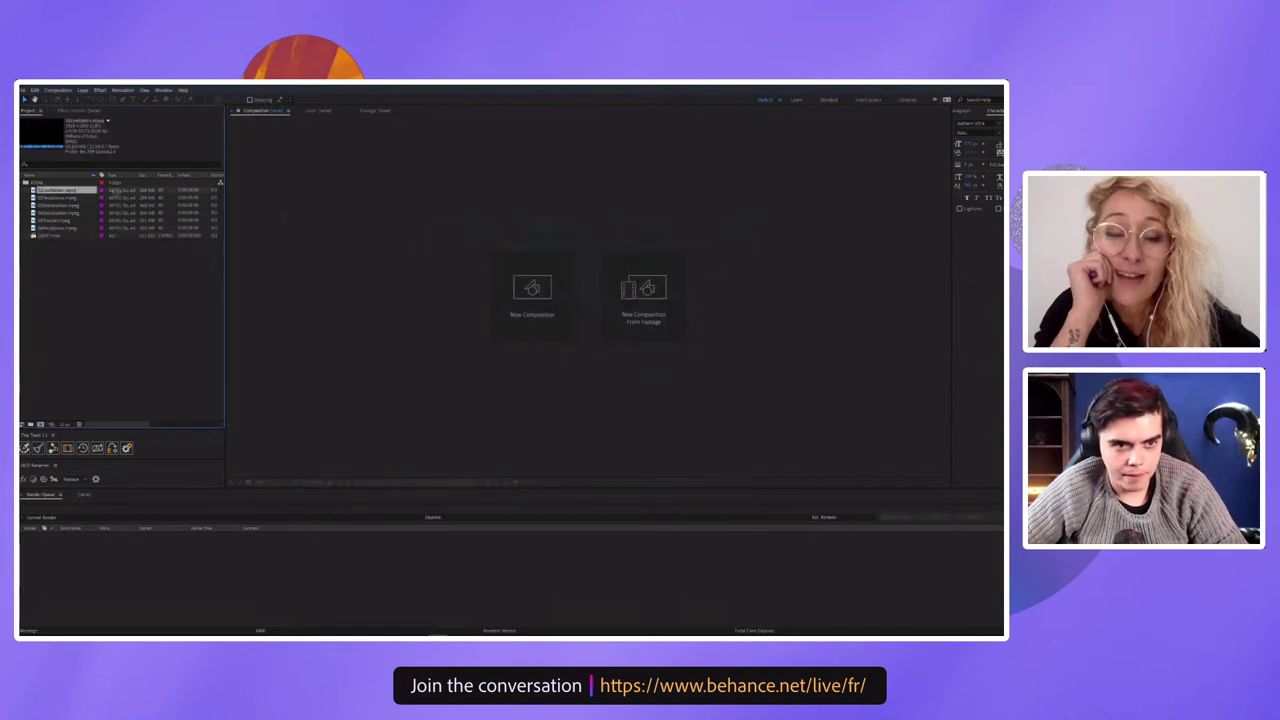
pyautogui.moveTo(115, 190); pyautogui.dragTo(371, 216)
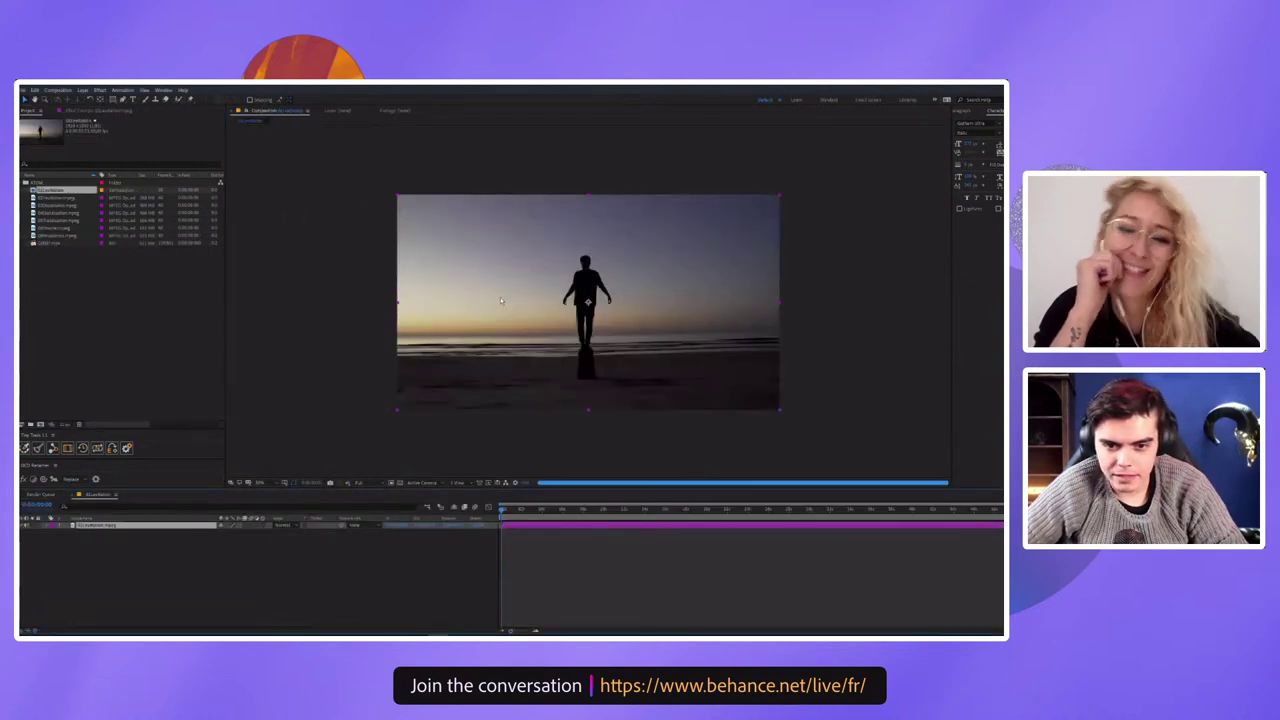
pyautogui.hotkey('shift', '/')
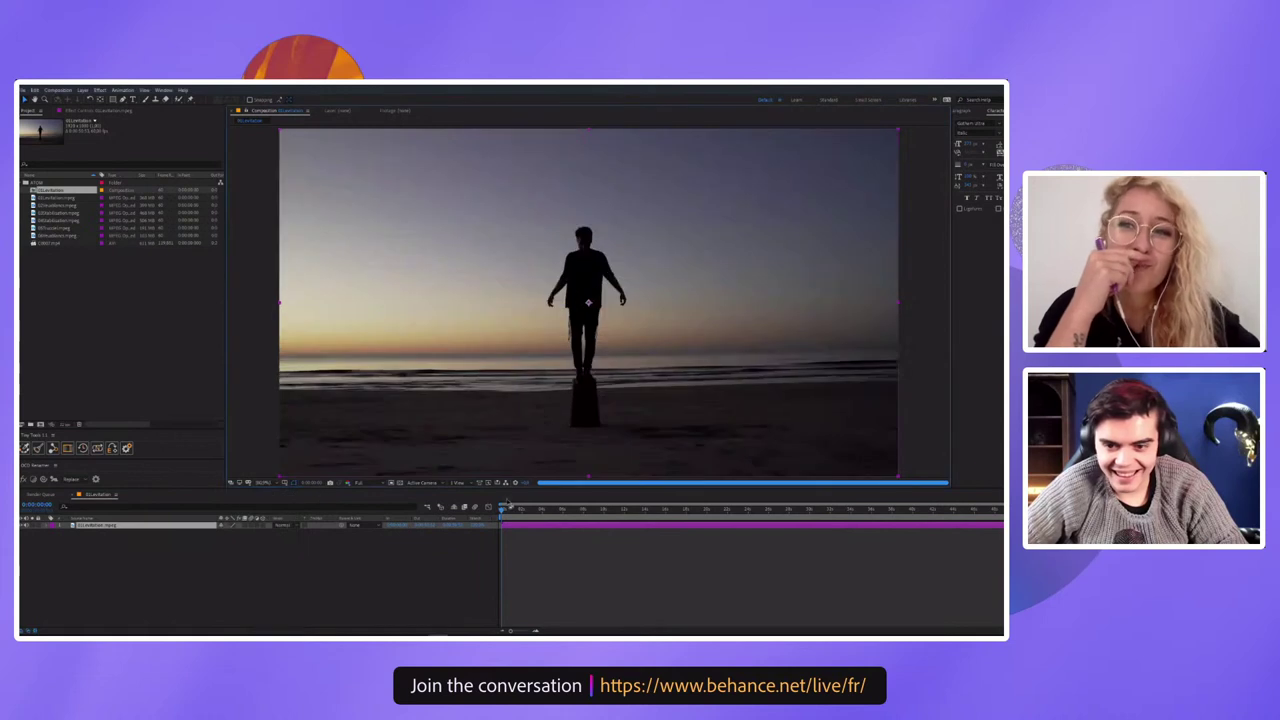
# Scrub and play the levitation footage, finding where the actor's arms are outstretched
pyautogui.moveTo(530, 512); pyautogui.dragTo(998, 513)
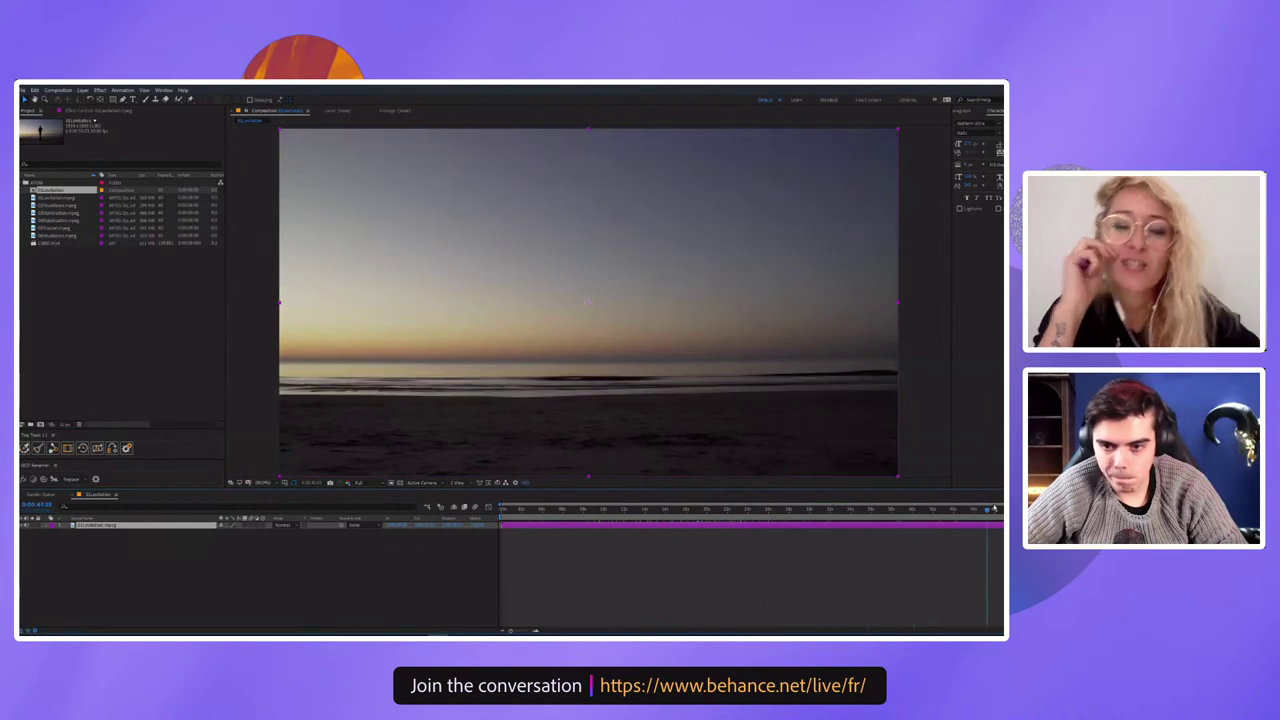
pyautogui.moveTo(600, 508)
pyautogui.mouseDown()
pyautogui.moveTo(805, 496)
pyautogui.moveTo(793, 485)
pyautogui.mouseUp()
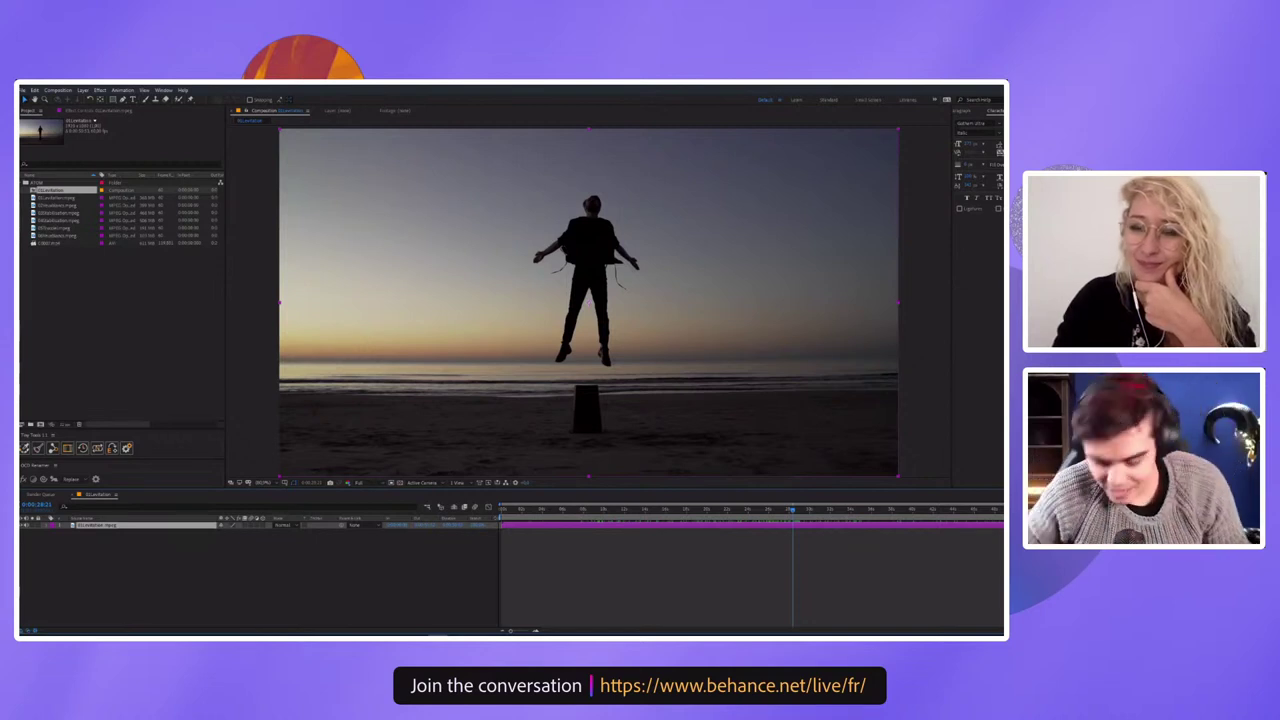
pyautogui.click(506, 512)
pyautogui.press('space')
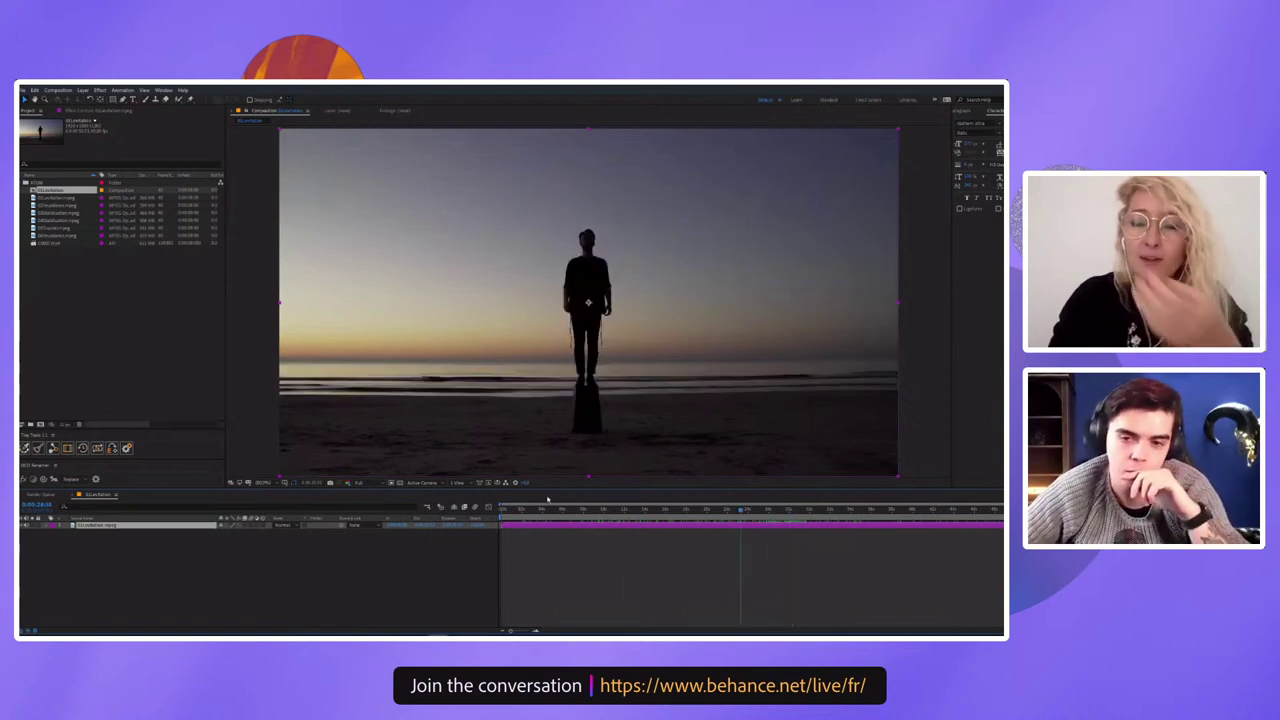
pyautogui.moveTo(503, 509); pyautogui.dragTo(694, 499)
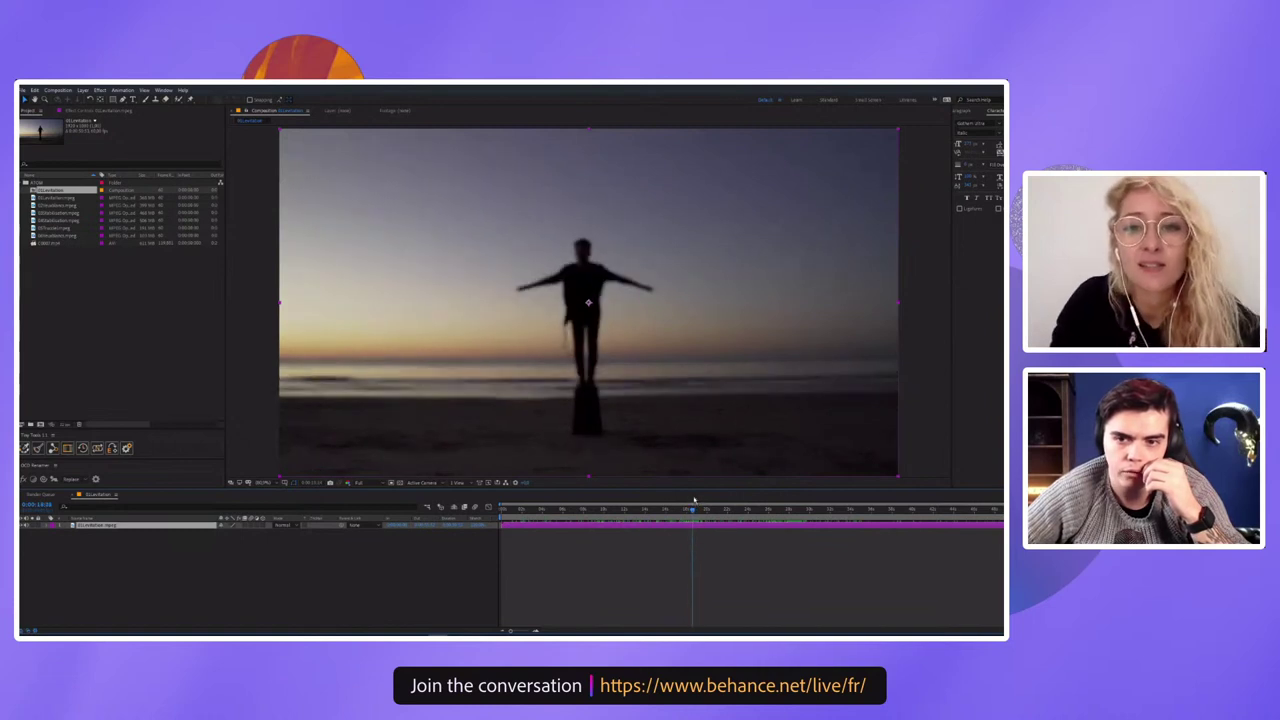
# Zoom the preview in and out around the levitating figure on a sharp frame
pyautogui.moveTo(694, 499); pyautogui.dragTo(690, 505)
pyautogui.press('.')
pyautogui.press('.')
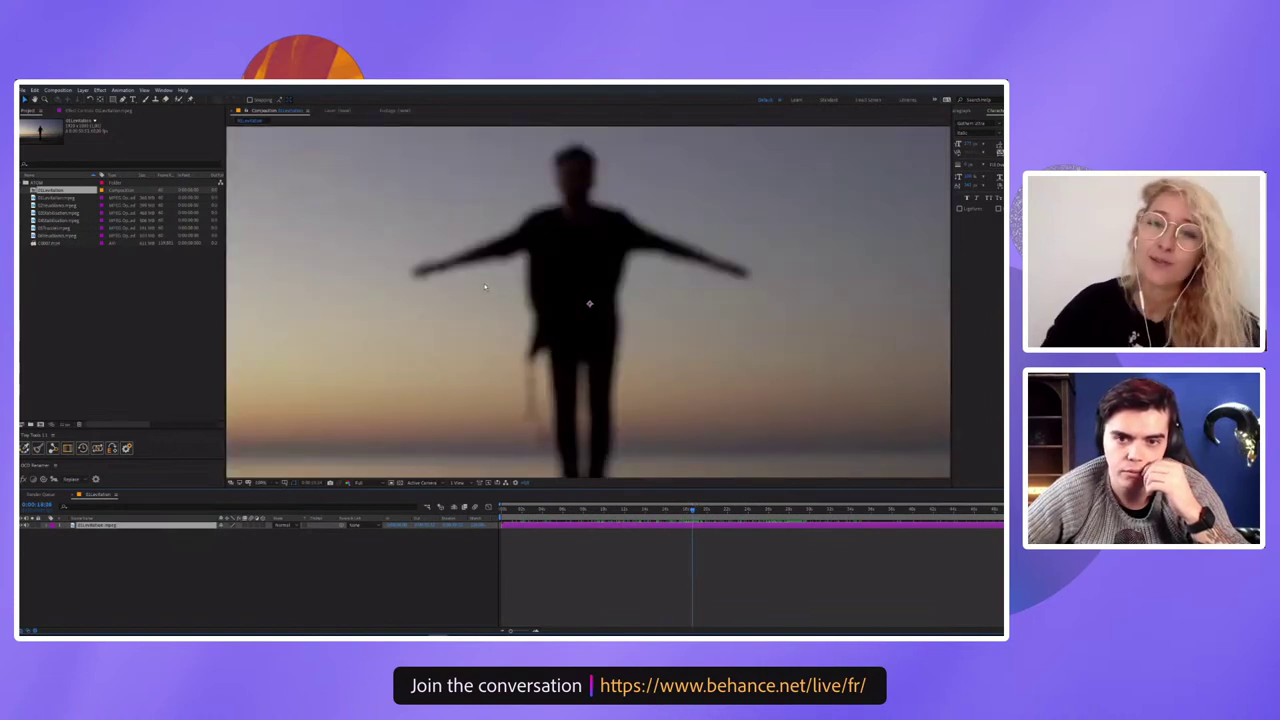
pyautogui.press('.')
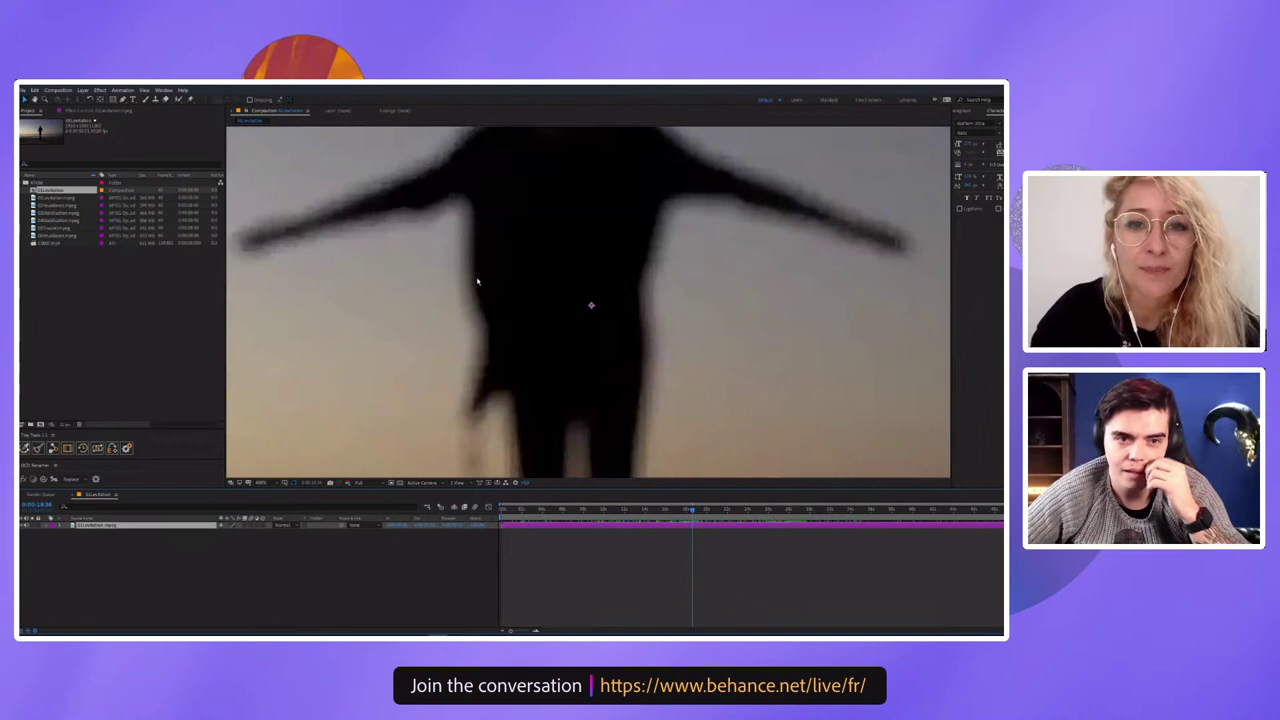
pyautogui.press(',')
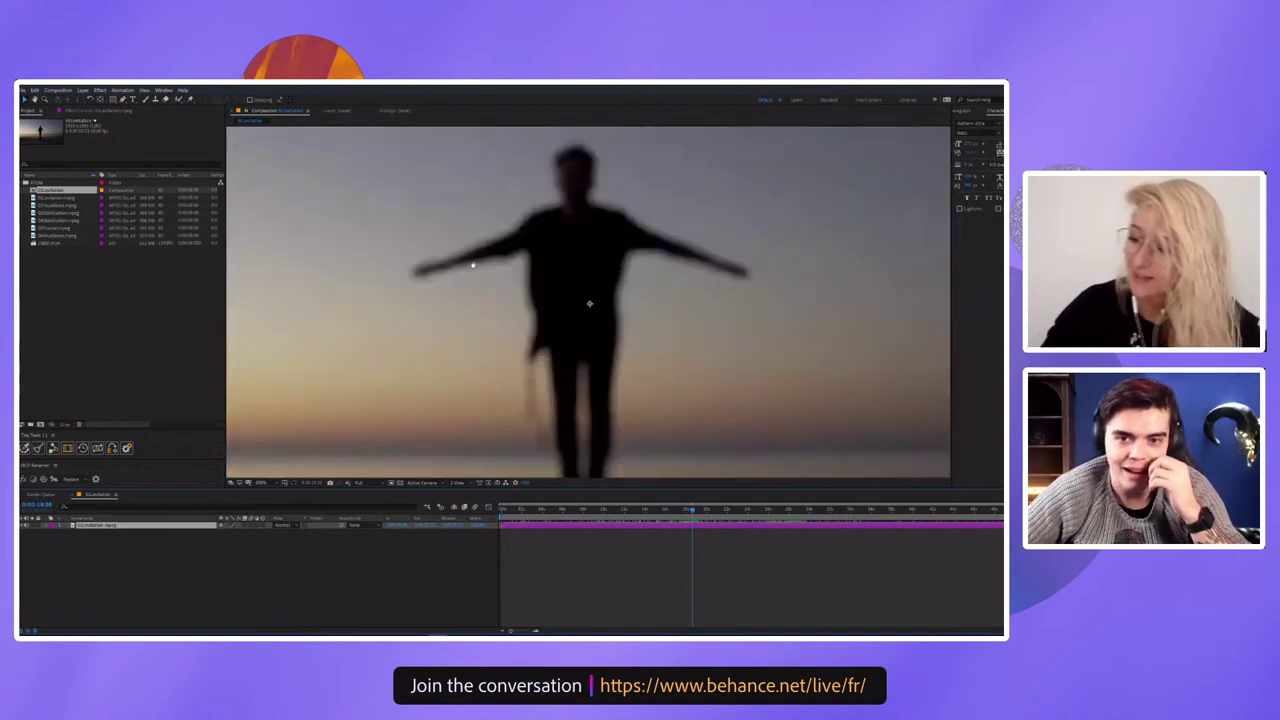
pyautogui.press('.')
pyautogui.press('.')
pyautogui.press(',')
pyautogui.press(',')
pyautogui.press(',')
pyautogui.press(',')
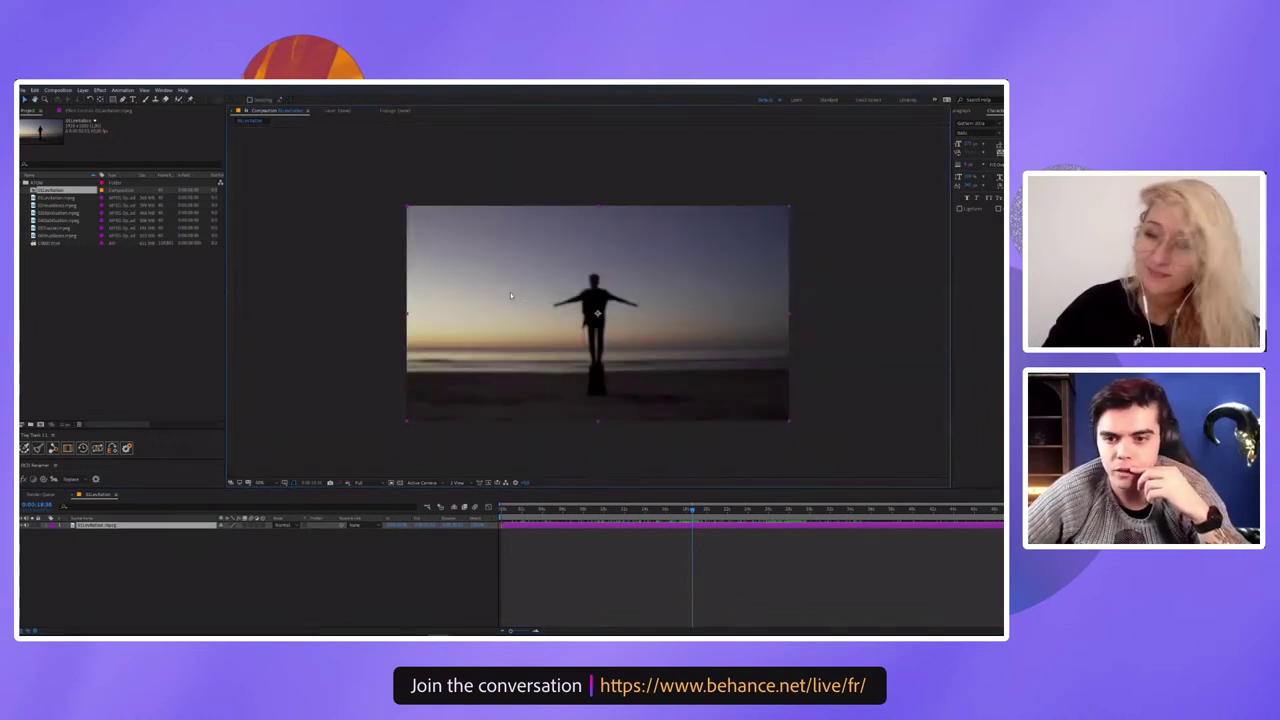
pyautogui.press('.')
pyautogui.press('.')
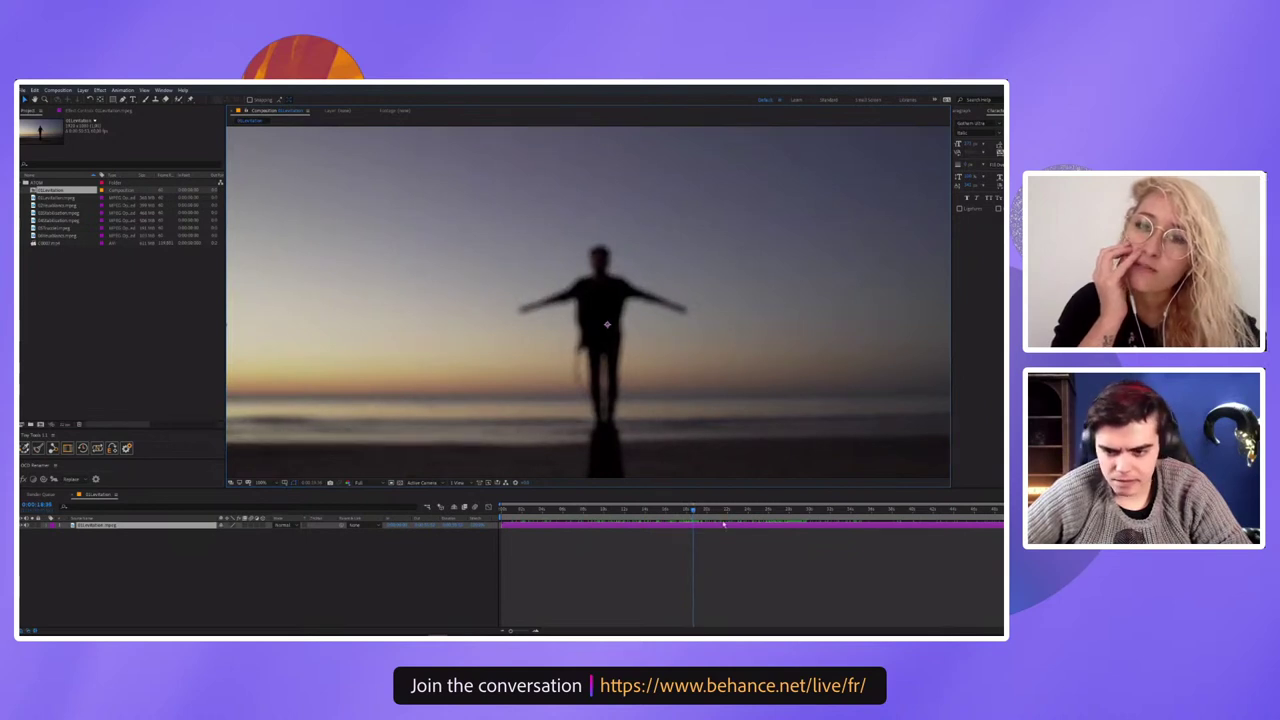
pyautogui.moveTo(692, 511); pyautogui.dragTo(690, 511)
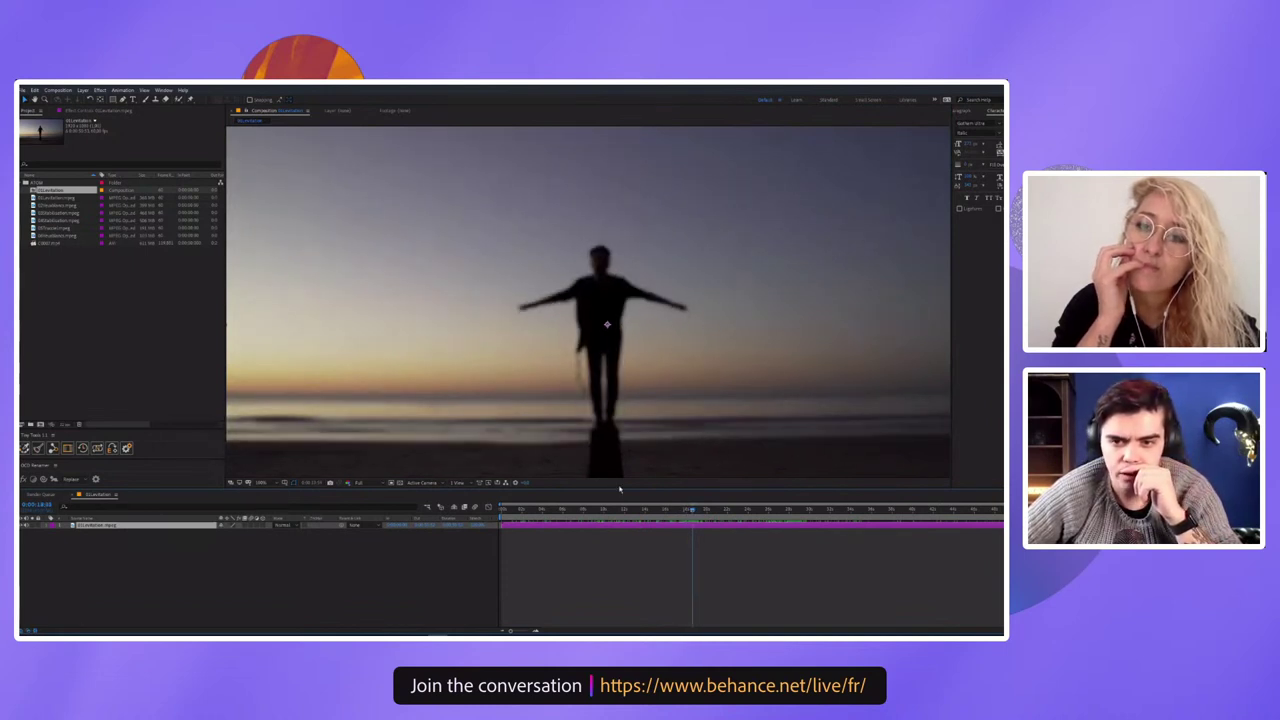
# Scroll-zoom the viewer over the figure and scrub to a nearby frame until the crash
pyautogui.scroll(5, 450, 291)
pyautogui.scroll(2, 572, 291)
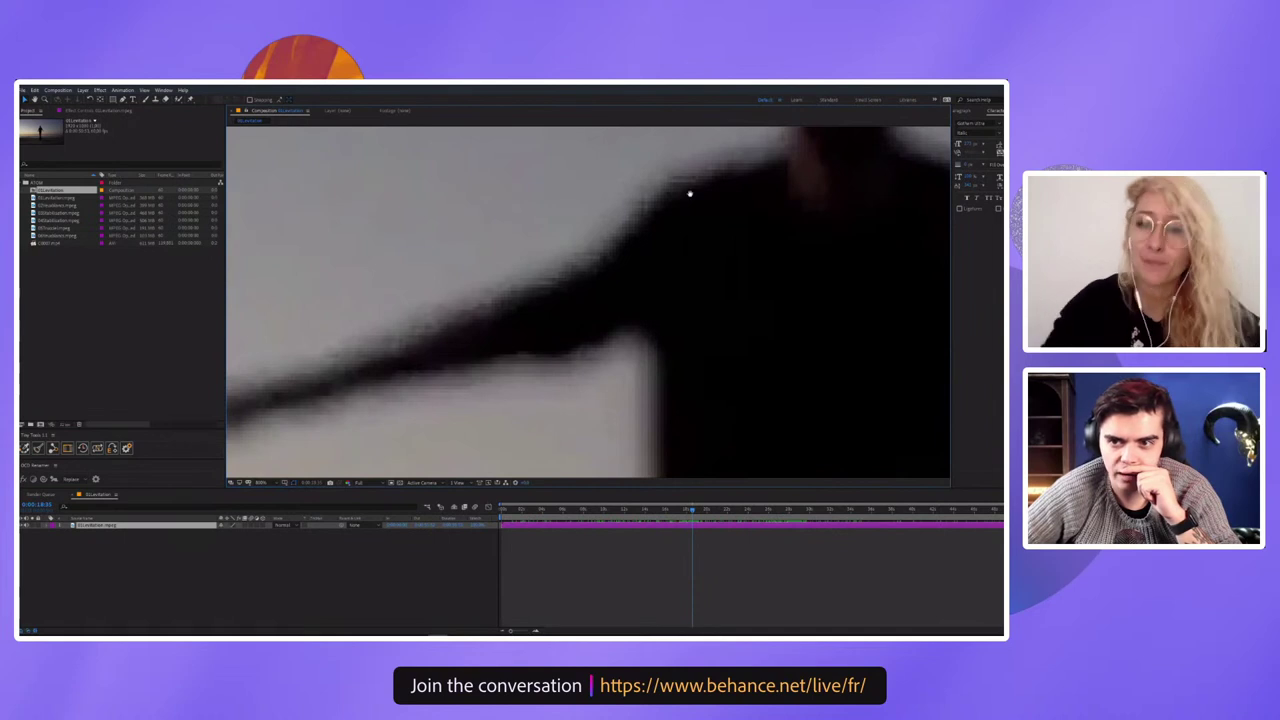
pyautogui.scroll(-2, 651, 206)
pyautogui.scroll(-1, 697, 303)
pyautogui.scroll(-2, 484, 265)
pyautogui.scroll(-1, 484, 265)
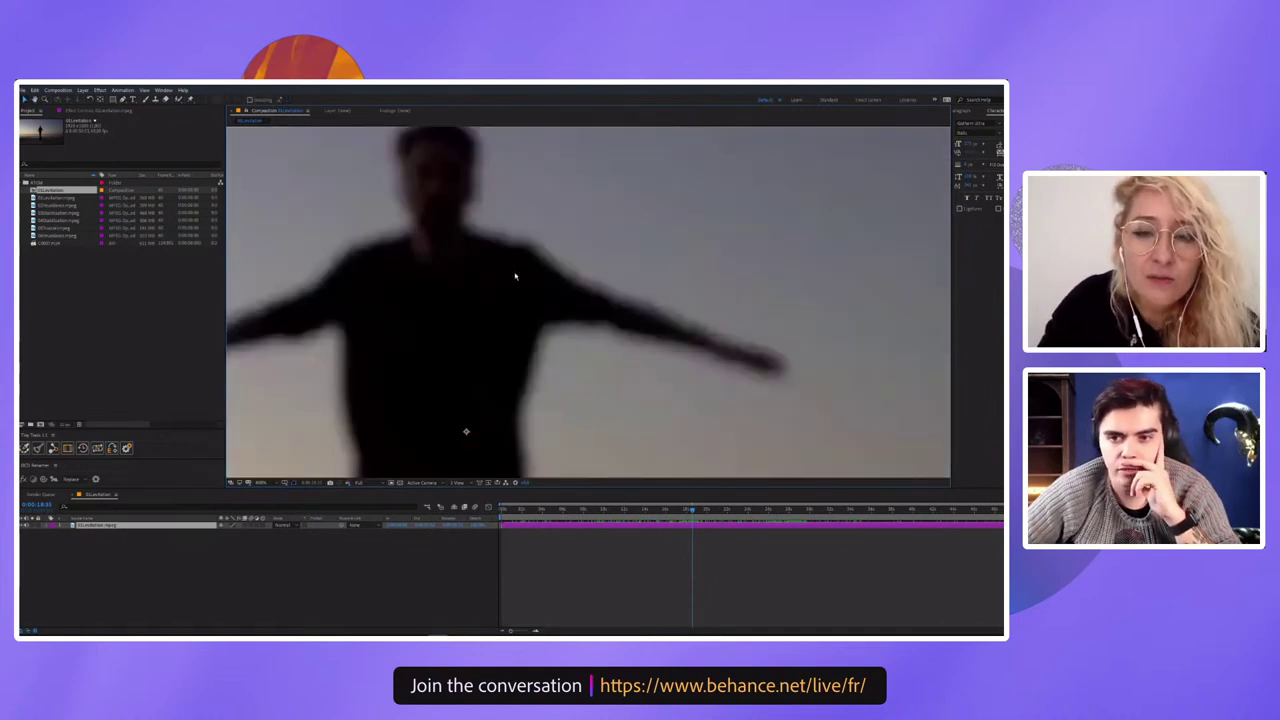
pyautogui.scroll(-1, 514, 277)
pyautogui.scroll(-1, 516, 358)
pyautogui.scroll(2, 420, 262)
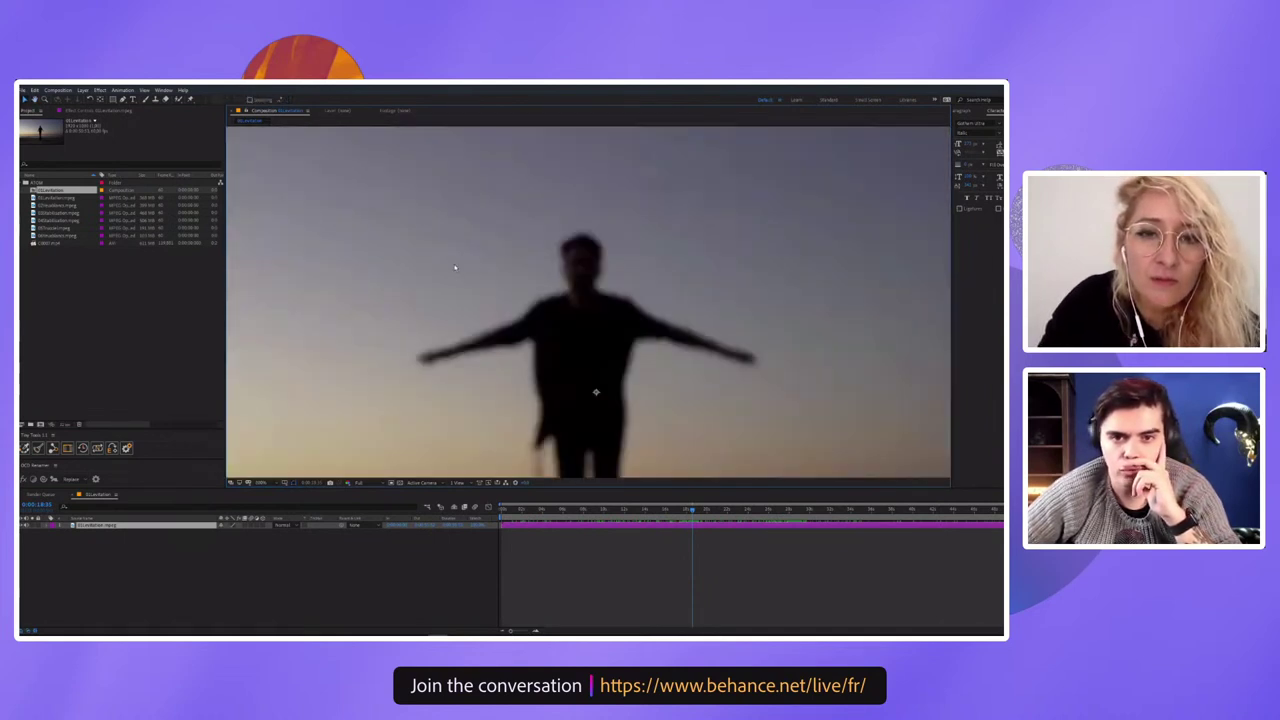
pyautogui.scroll(2, 371, 237)
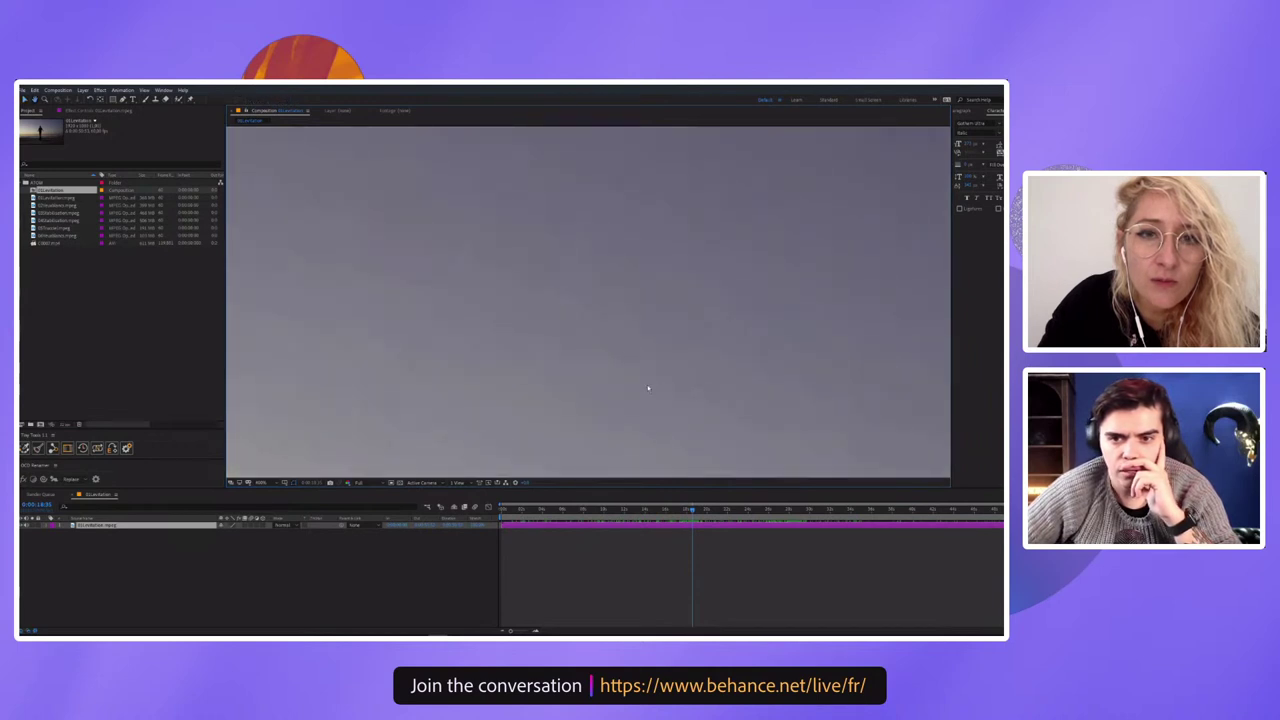
pyautogui.scroll(-2, 646, 386)
pyautogui.scroll(-1, 409, 217)
pyautogui.scroll(2, 733, 352)
pyautogui.scroll(-2, 733, 352)
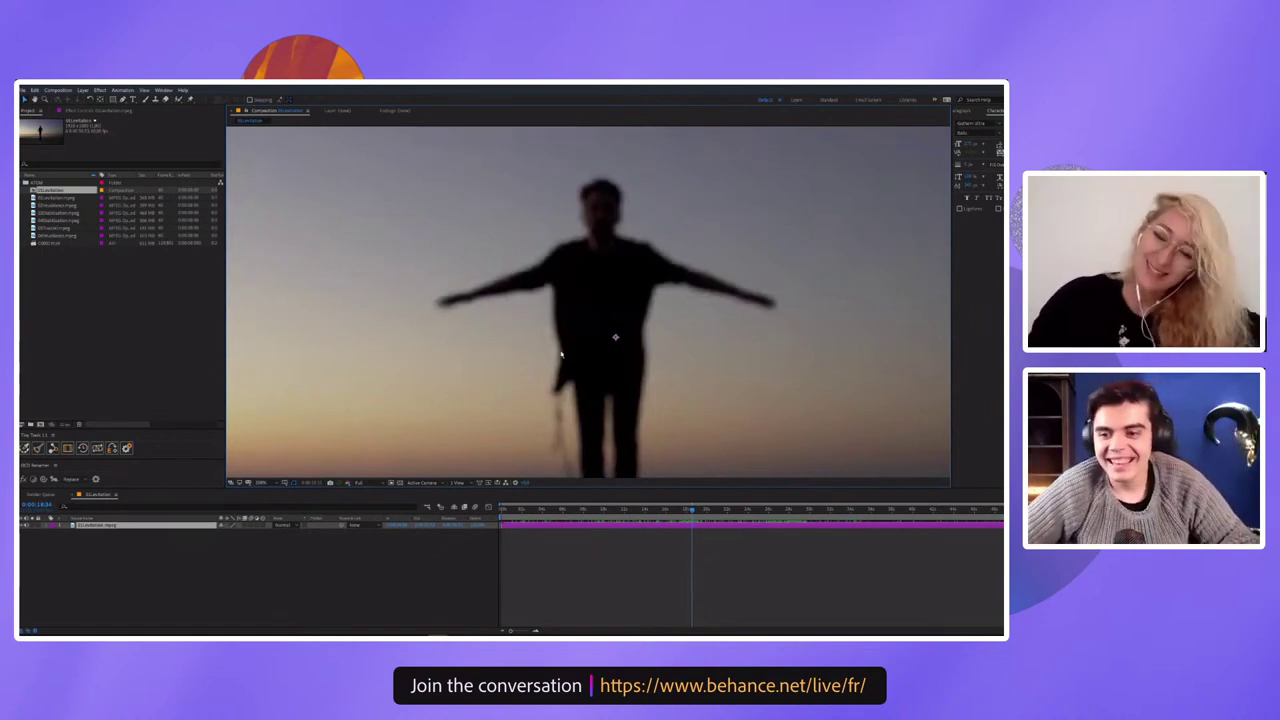
pyautogui.moveTo(691, 510)
pyautogui.mouseDown()
pyautogui.moveTo(732, 510)
pyautogui.moveTo(703, 497)
pyautogui.mouseUp()
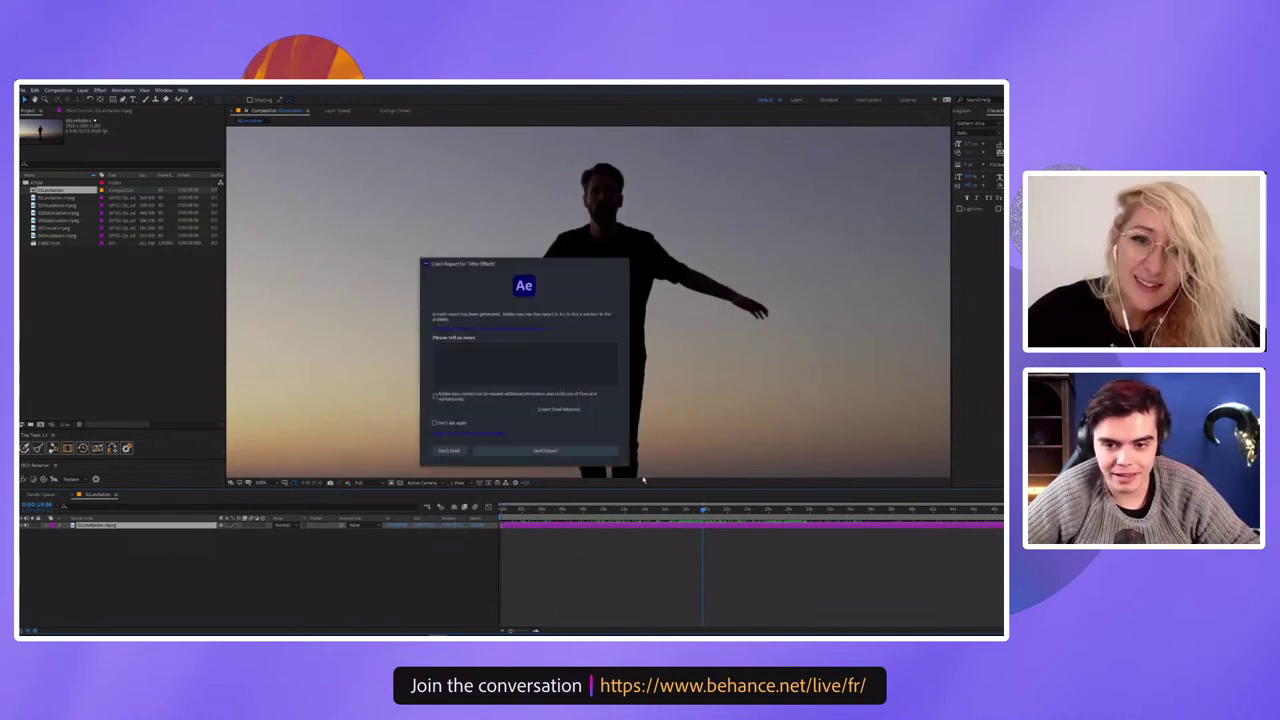
# Send the crash report and bring After Effects back to the front
pyautogui.click(577, 454)
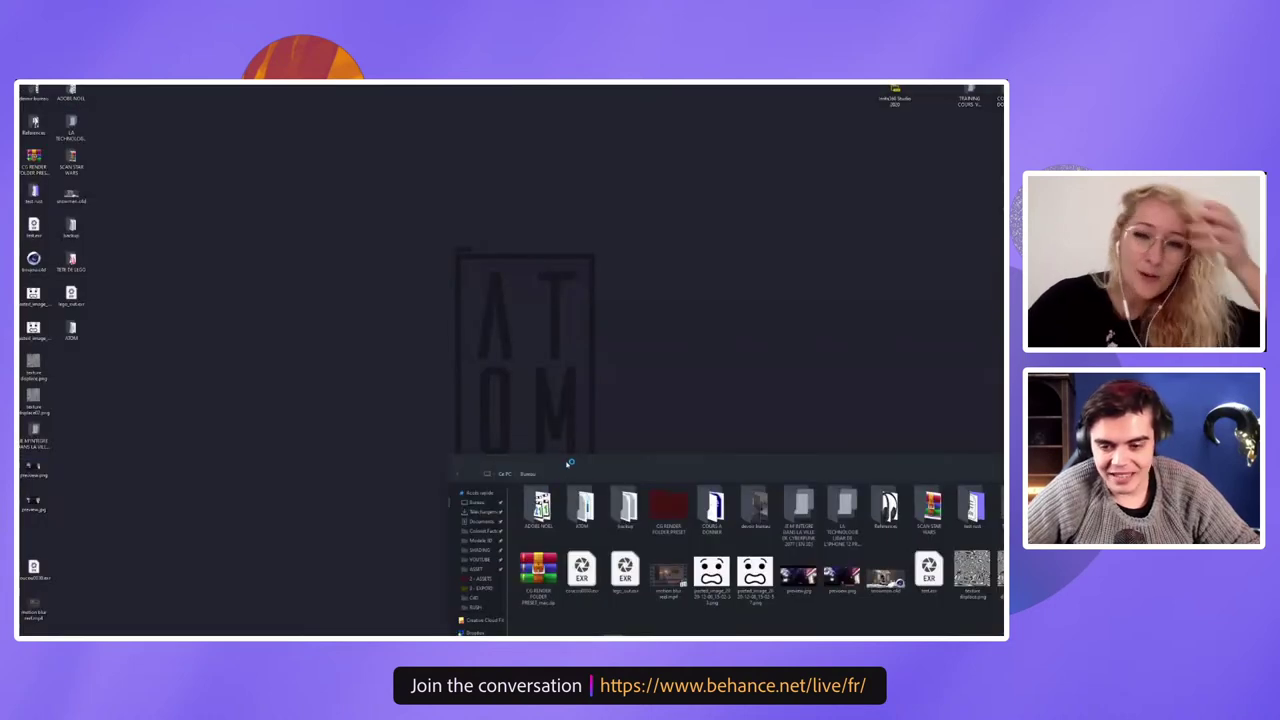
pyautogui.moveTo(543, 483); pyautogui.dragTo(353, 222)
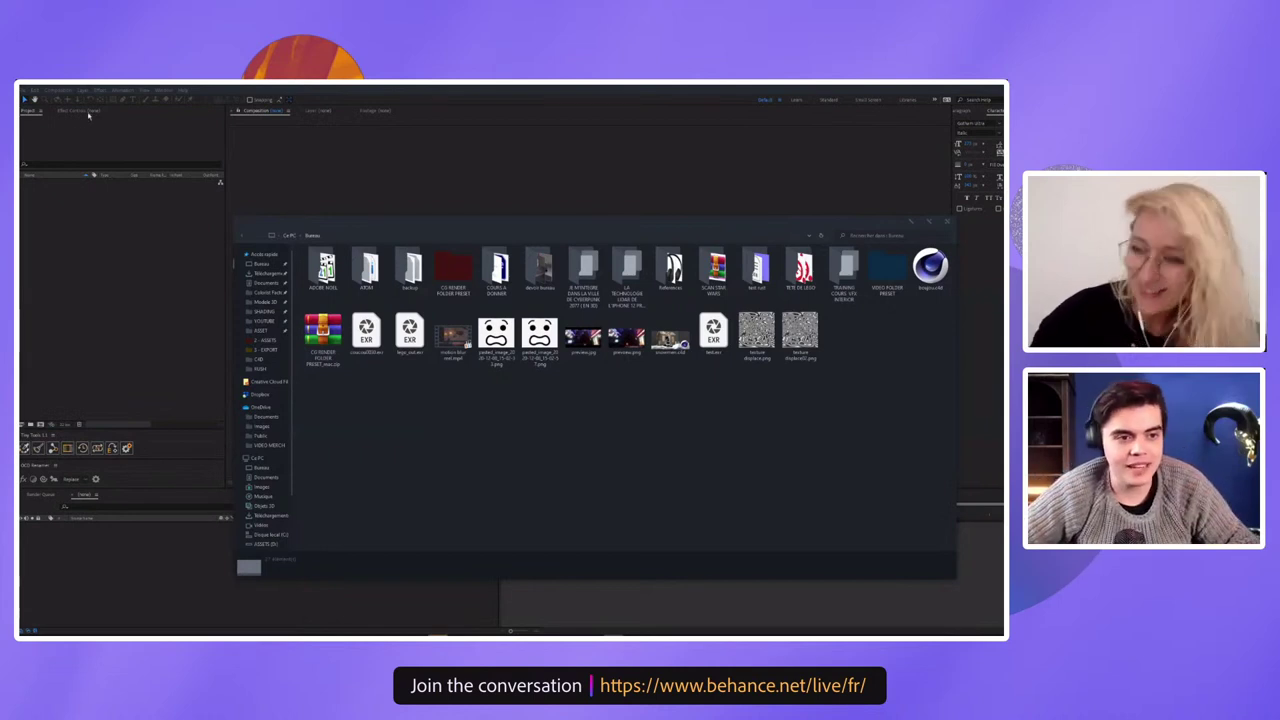
pyautogui.click(22, 92)
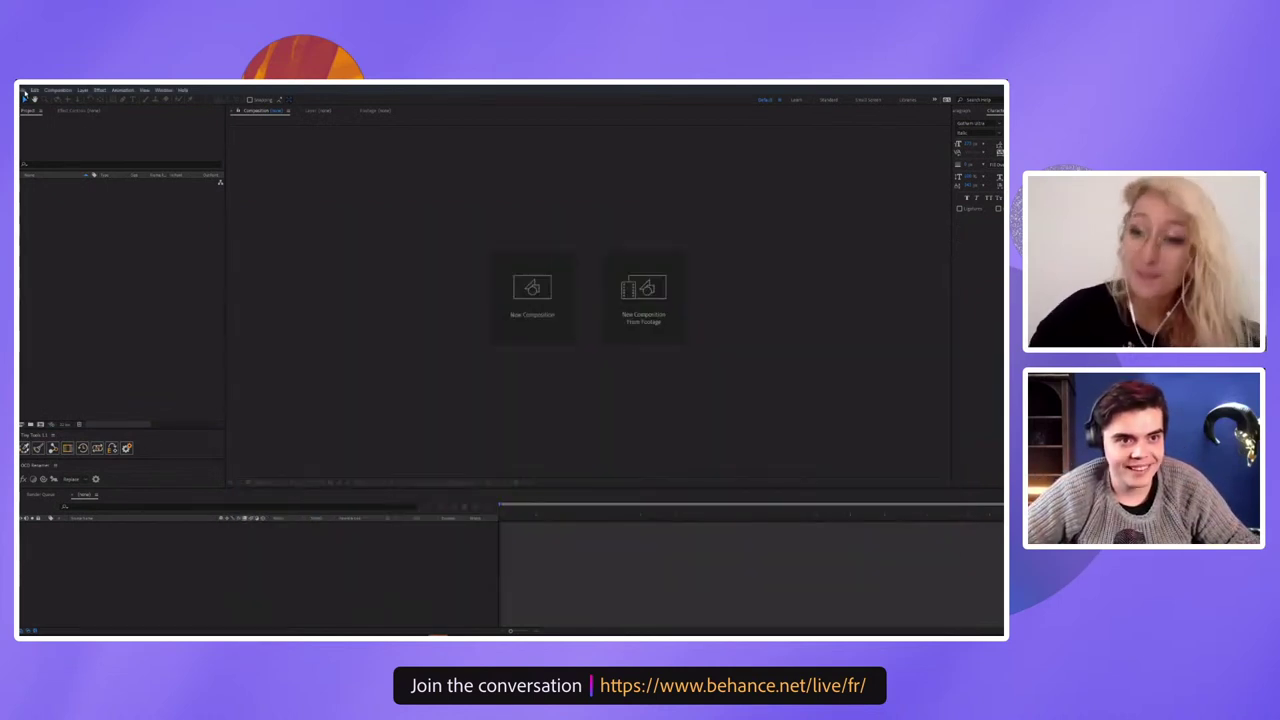
pyautogui.click(22, 90)
pyautogui.moveTo(45, 125)
# Import the whole ATEM footage folder into the empty project
pyautogui.press('Escape')
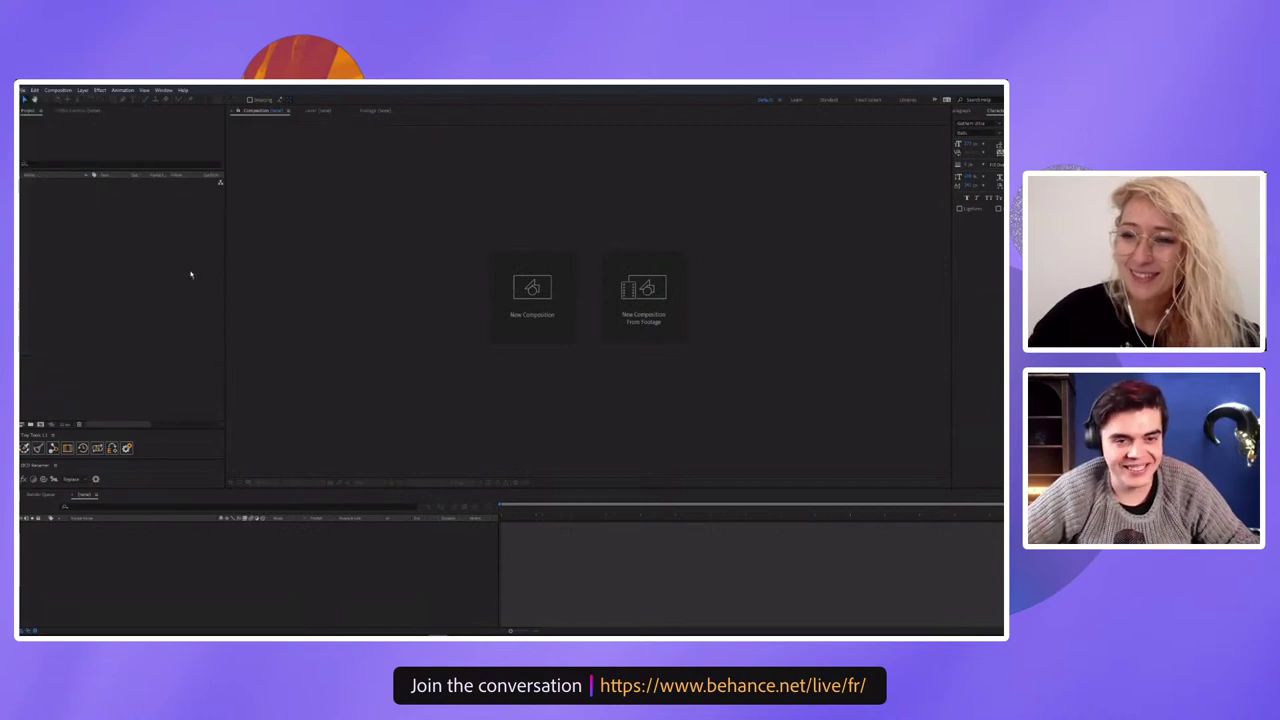
pyautogui.hotkey('ctrl', 'i')
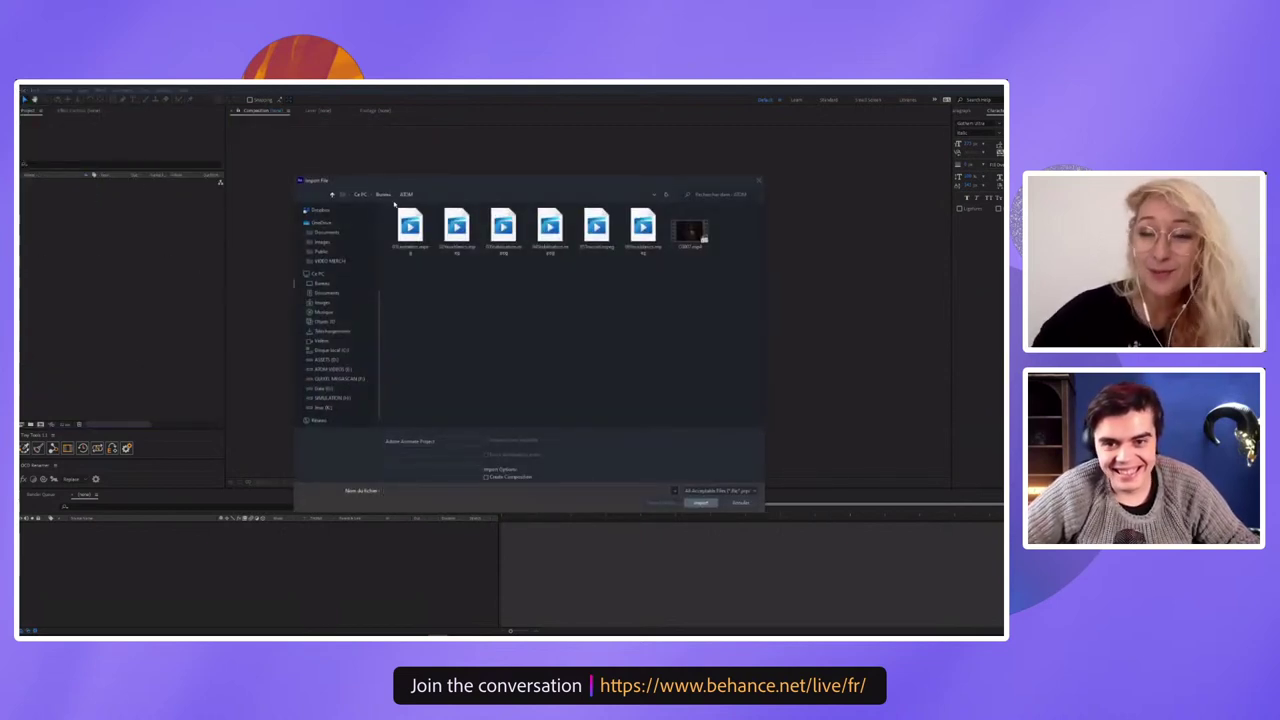
pyautogui.hotkey('alt', 'Up')
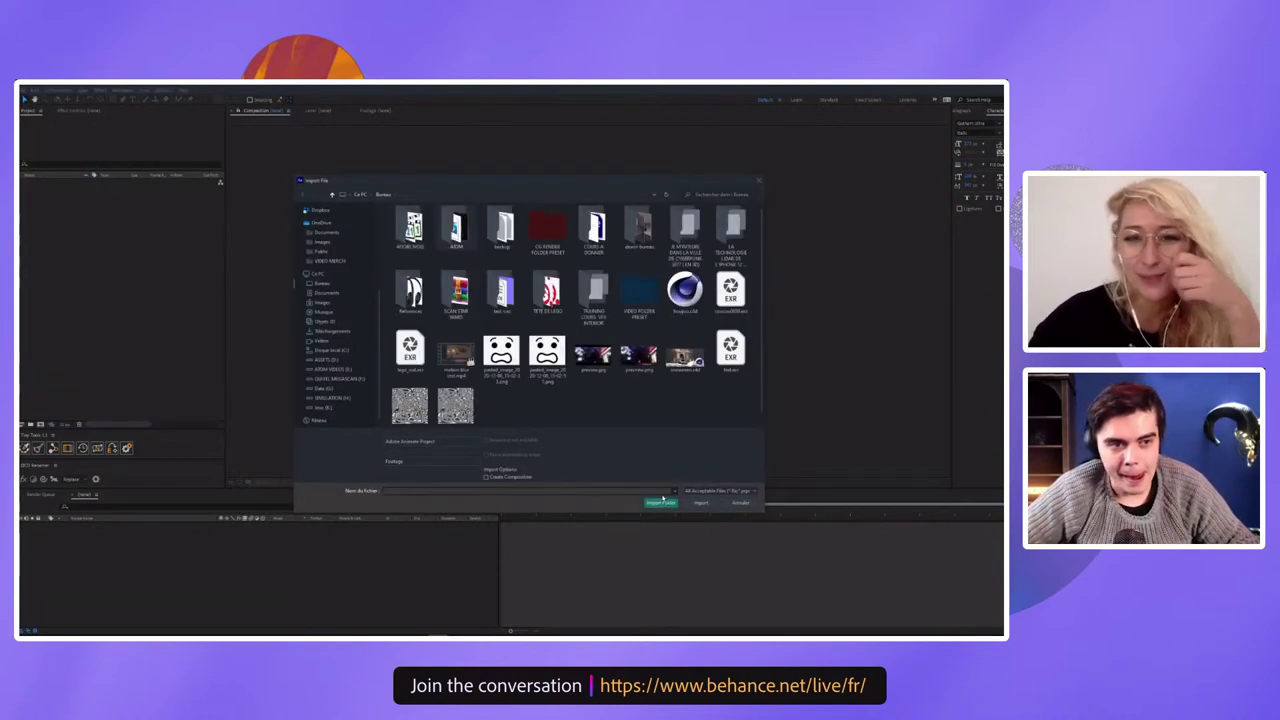
pyautogui.click(662, 502)
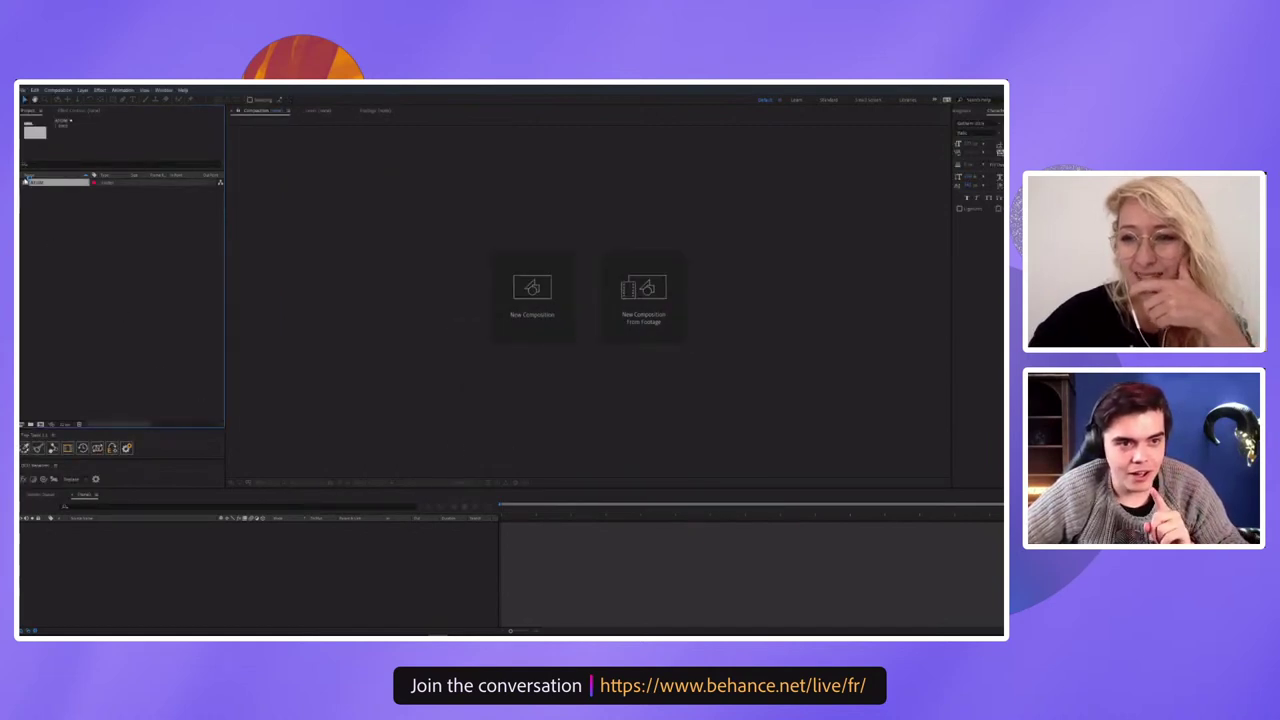
# Create a new composition from the first levitation clip in the ATEM folder
pyautogui.click(25, 182)
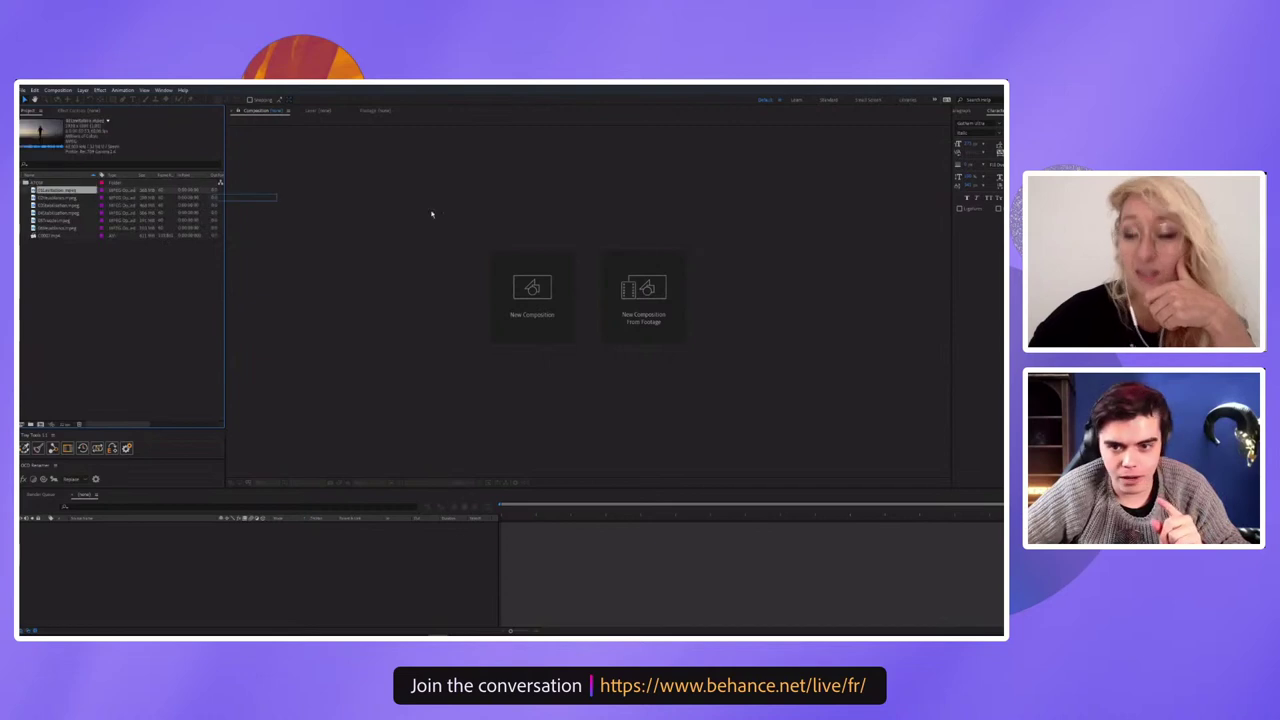
pyautogui.moveTo(55, 189); pyautogui.dragTo(557, 461)
pyautogui.scroll(3, 591, 366)
# Zoom the viewer onto the actor's feet above the pedestal and pop up the floating info panel
pyautogui.scroll(-2, 585, 380)
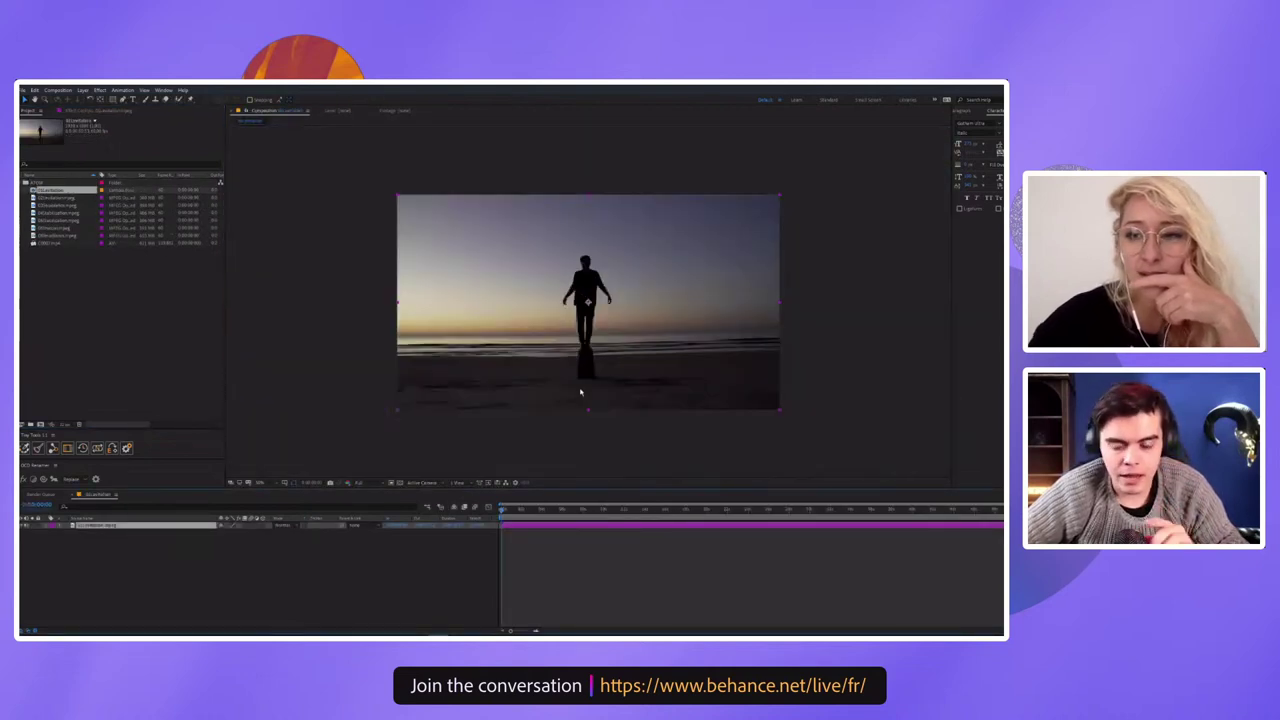
pyautogui.scroll(2, 580, 391)
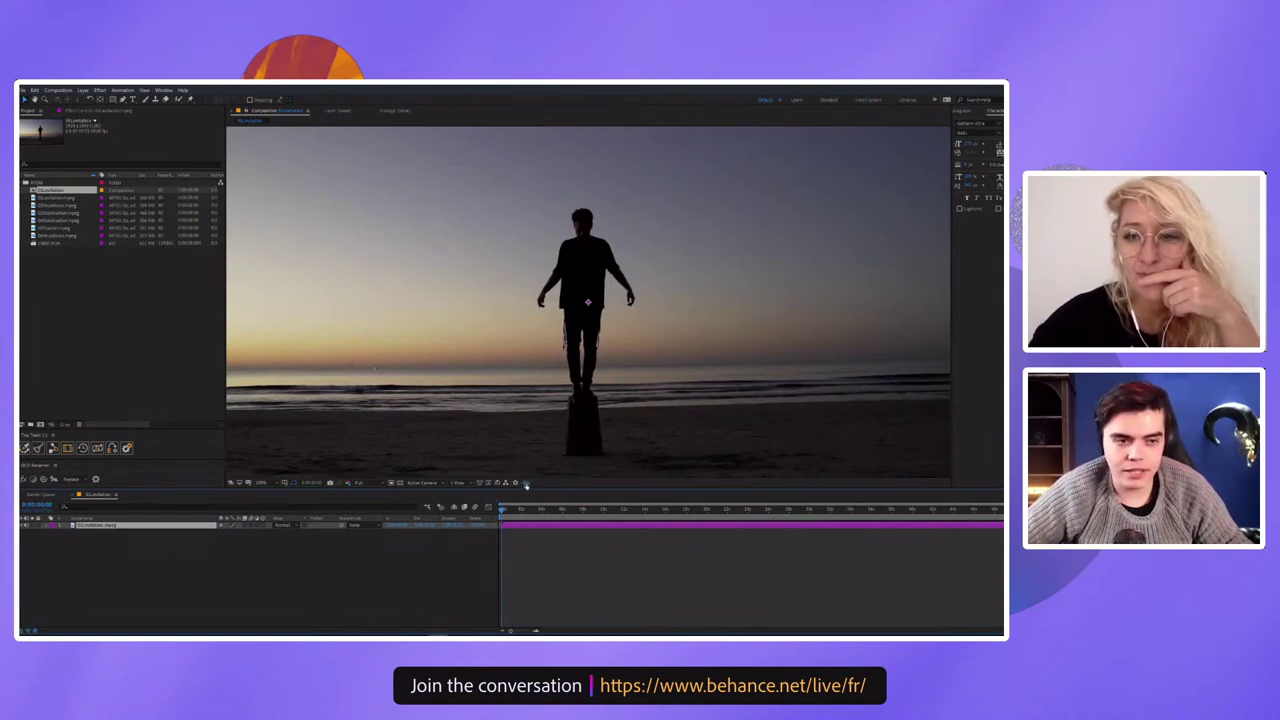
pyautogui.scroll(2, 540, 440)
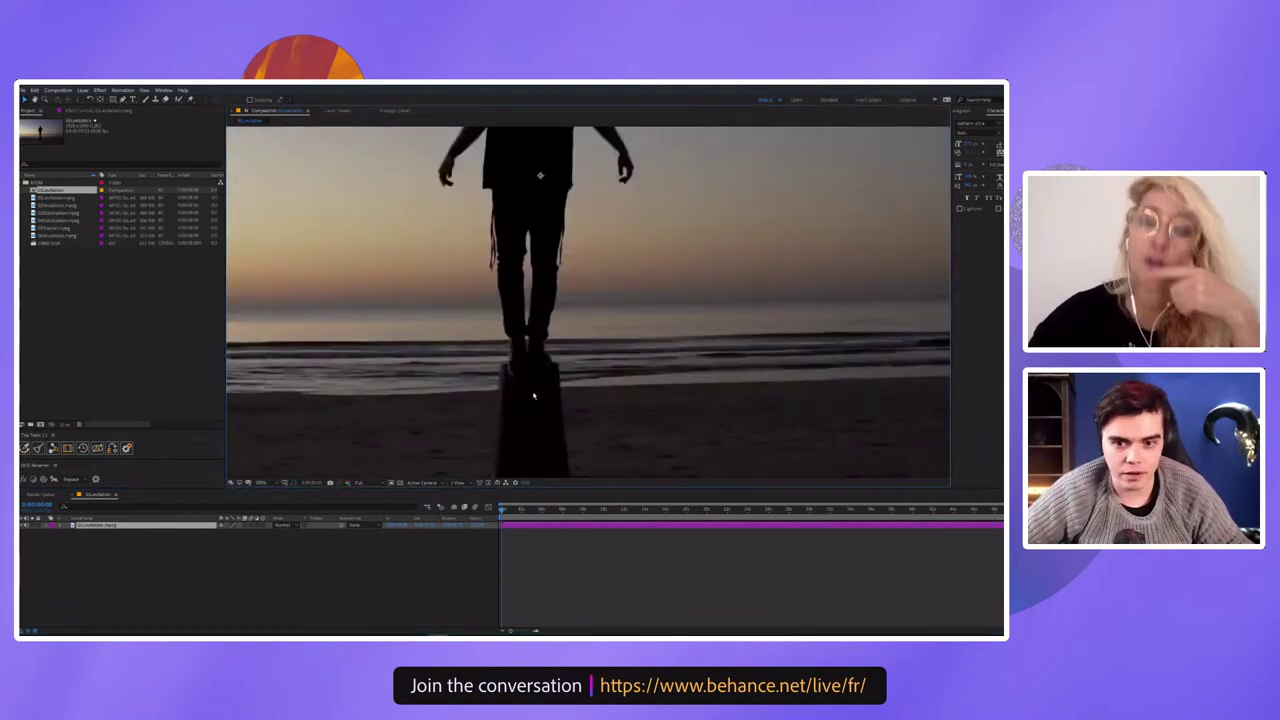
pyautogui.scroll(2, 523, 320)
pyautogui.scroll(1, 523, 328)
pyautogui.scroll(2, 500, 320)
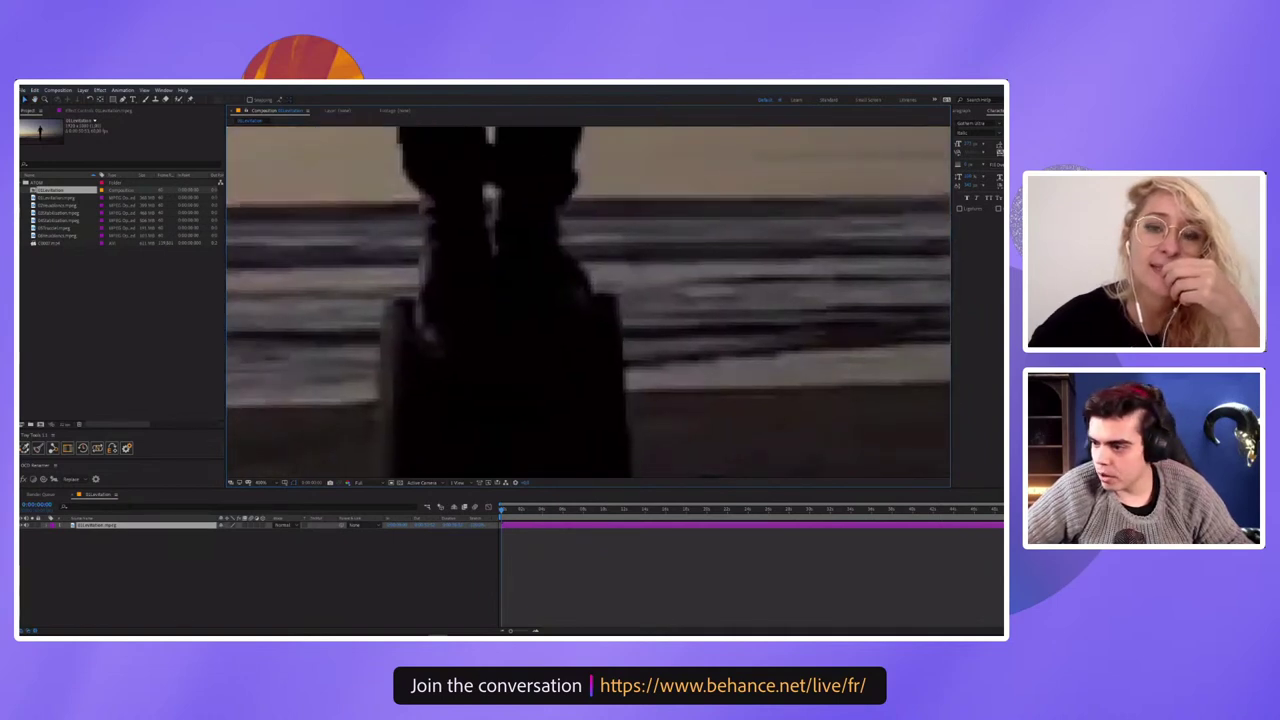
pyautogui.rightClick(271, 183)
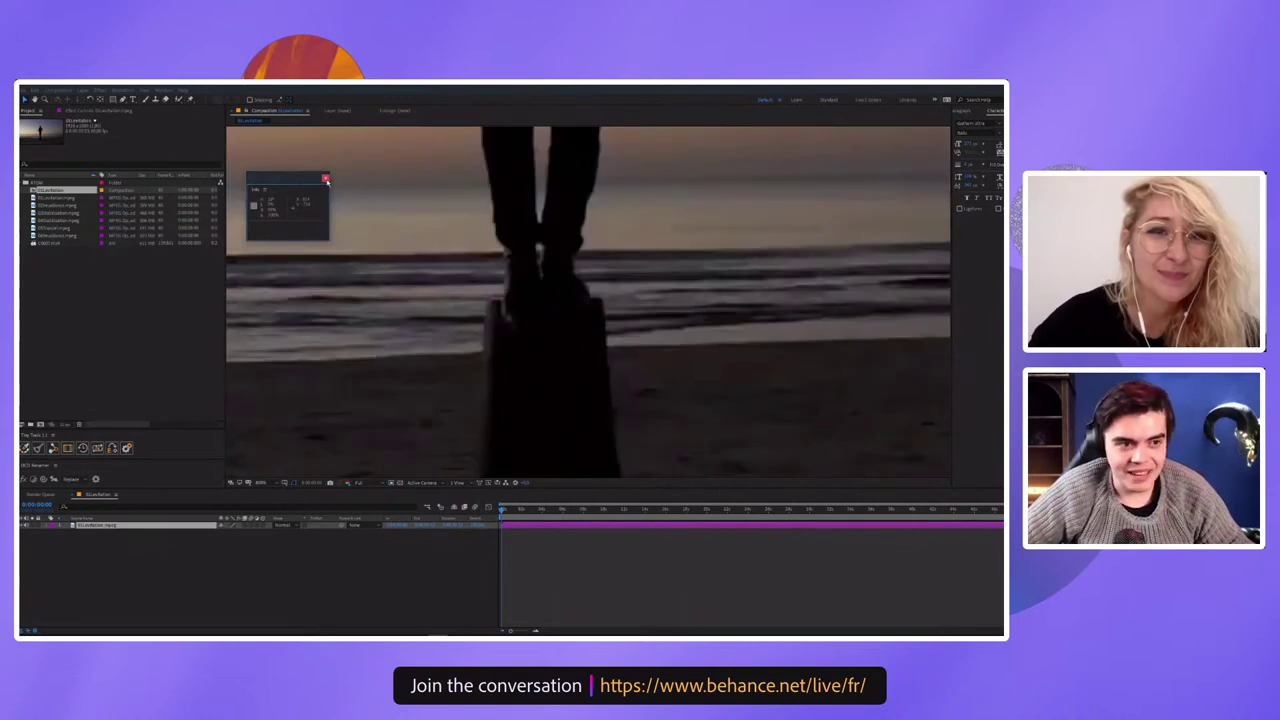
# Close the floating panel, raise the preview Exposure, and go back to 0:00:00:00
pyautogui.click(325, 179)
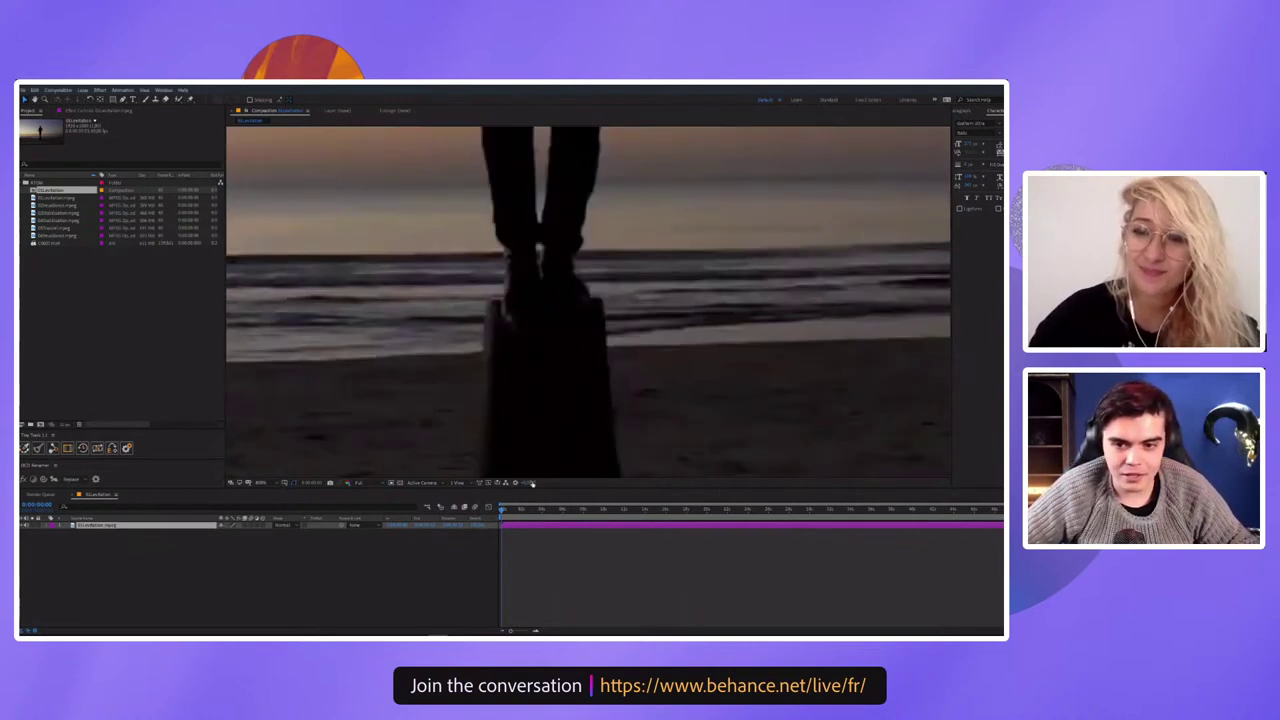
pyautogui.moveTo(522, 483); pyautogui.dragTo(586, 471)
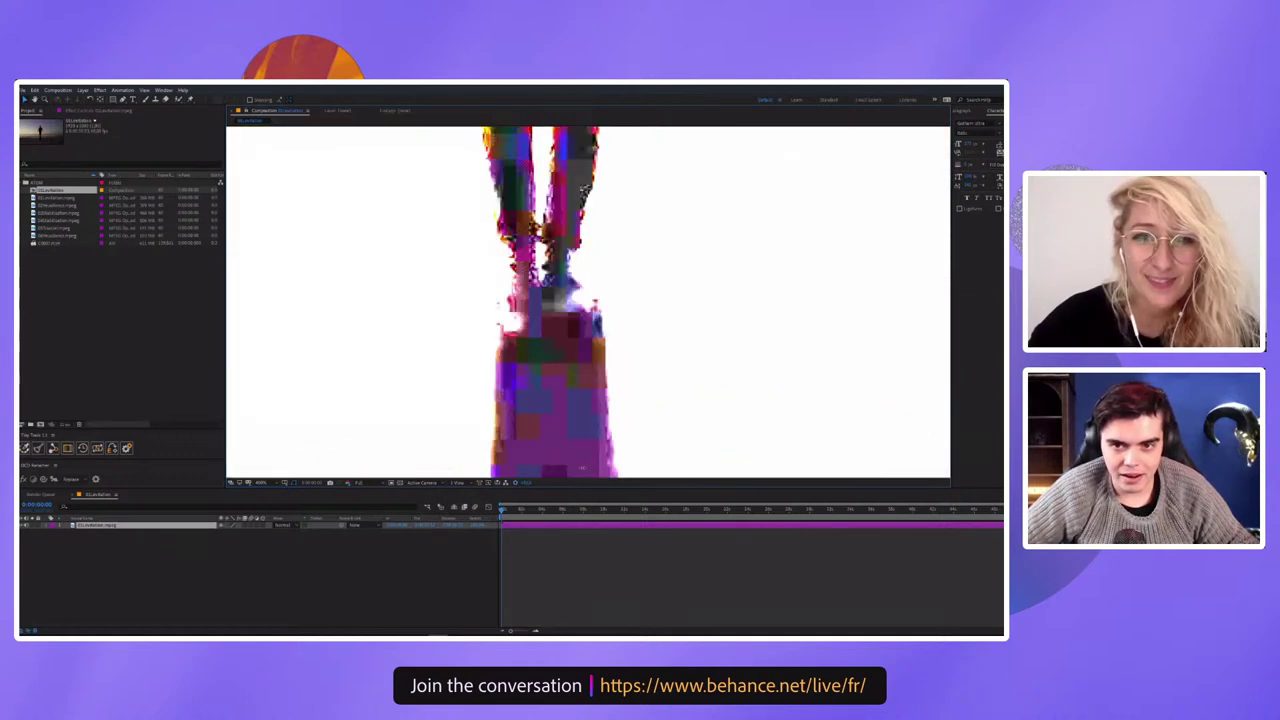
pyautogui.moveTo(586, 470); pyautogui.dragTo(572, 467)
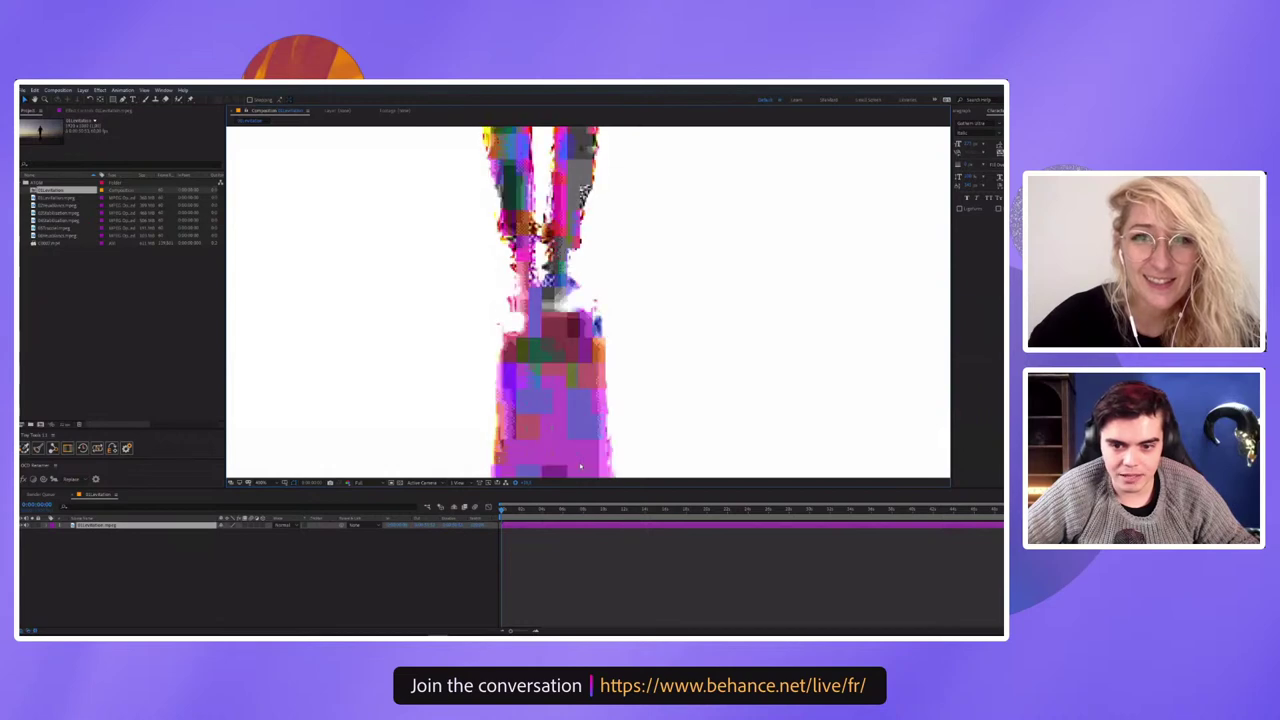
pyautogui.moveTo(517, 511); pyautogui.dragTo(556, 507)
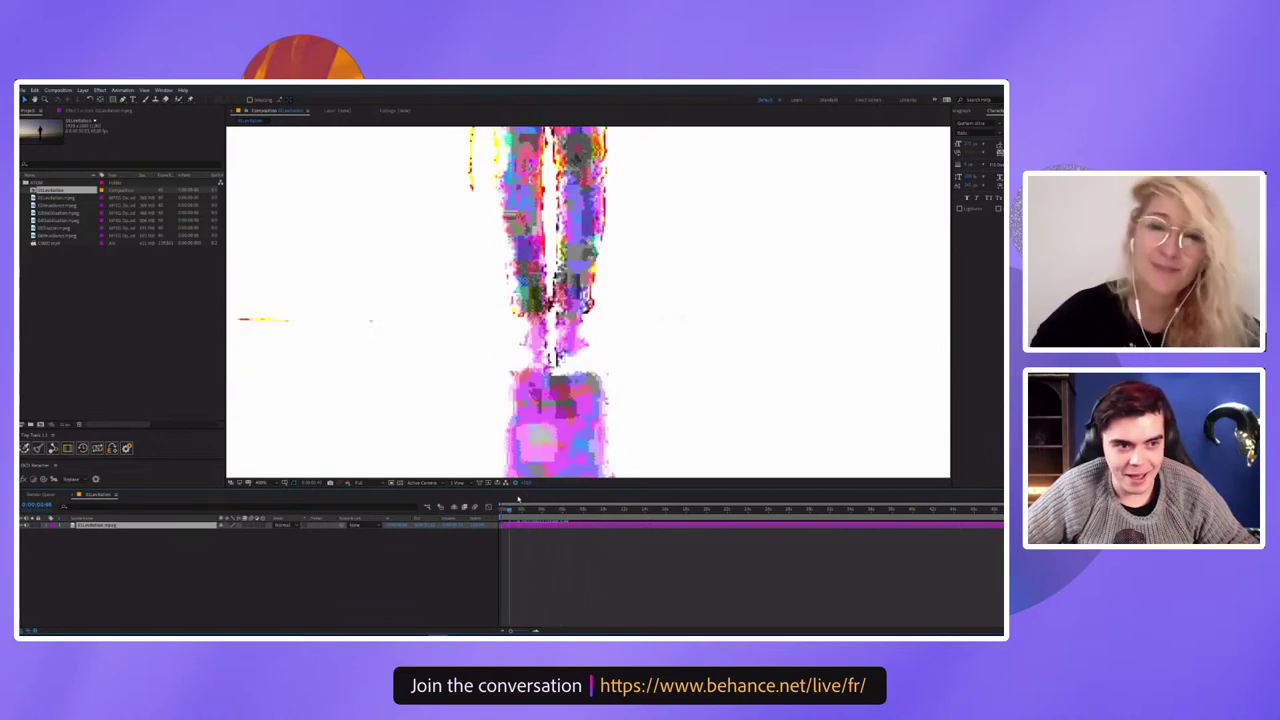
pyautogui.press('space')
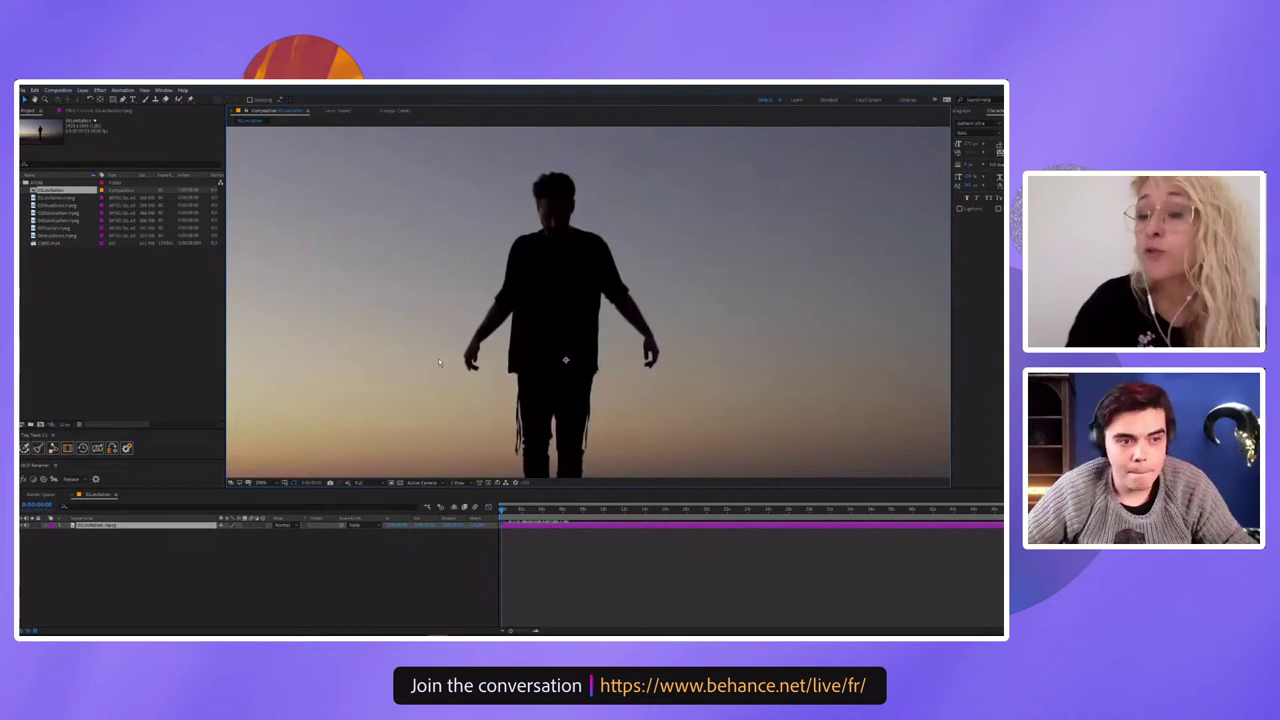
# Reset preview Exposure, set Magnification to Fit, and scrub to where the actor leaves
pyautogui.moveTo(528, 483)
pyautogui.mouseDown()
pyautogui.moveTo(545, 483)
pyautogui.moveTo(516, 483)
pyautogui.mouseUp()
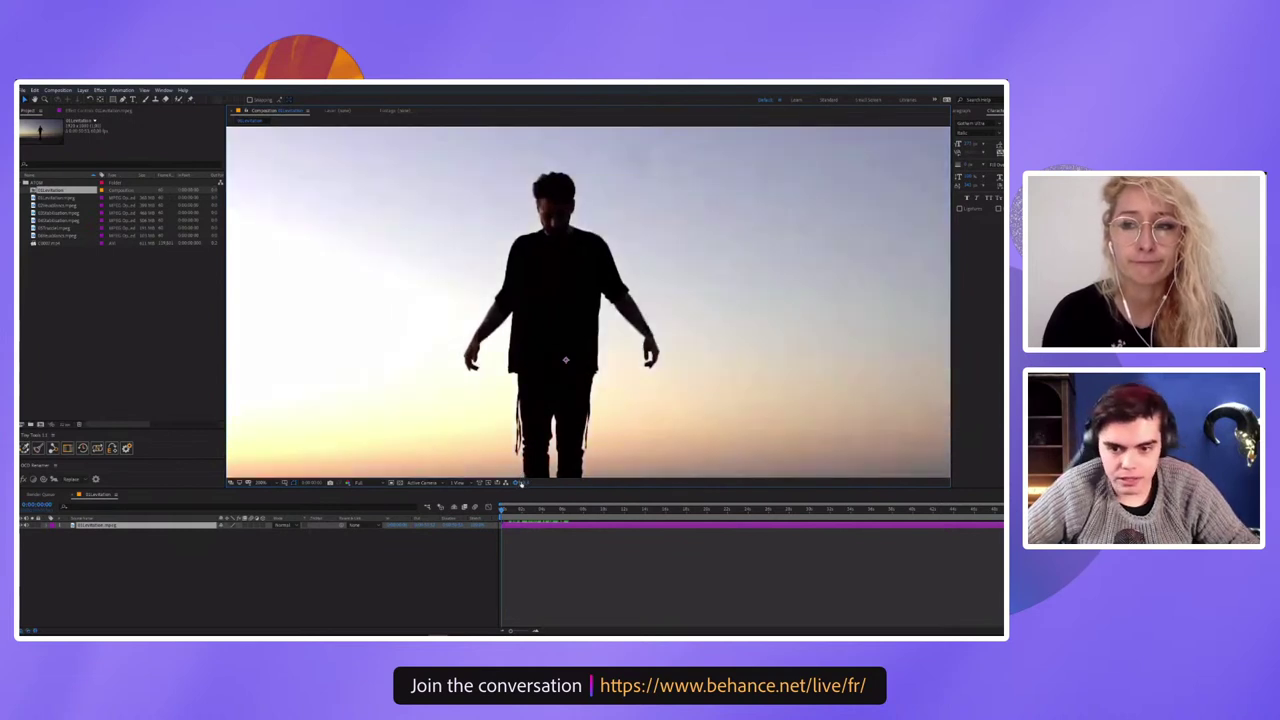
pyautogui.click(516, 483)
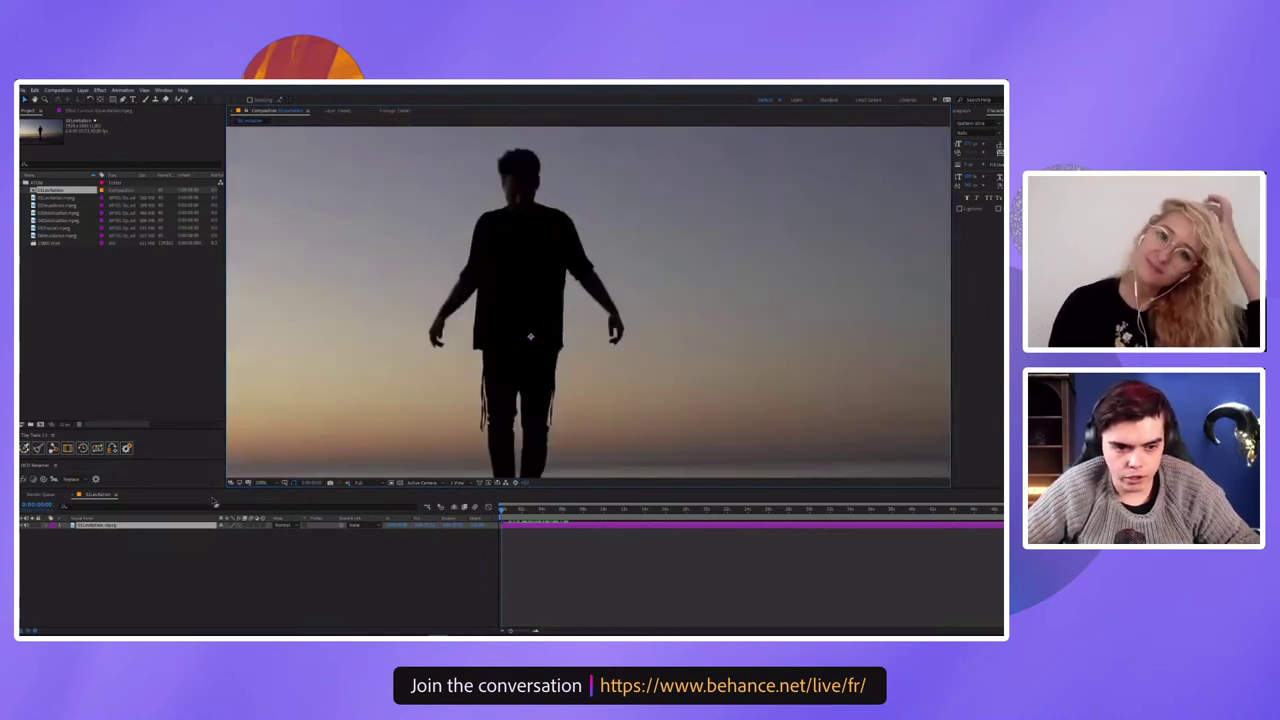
pyautogui.rightClick(128, 517)
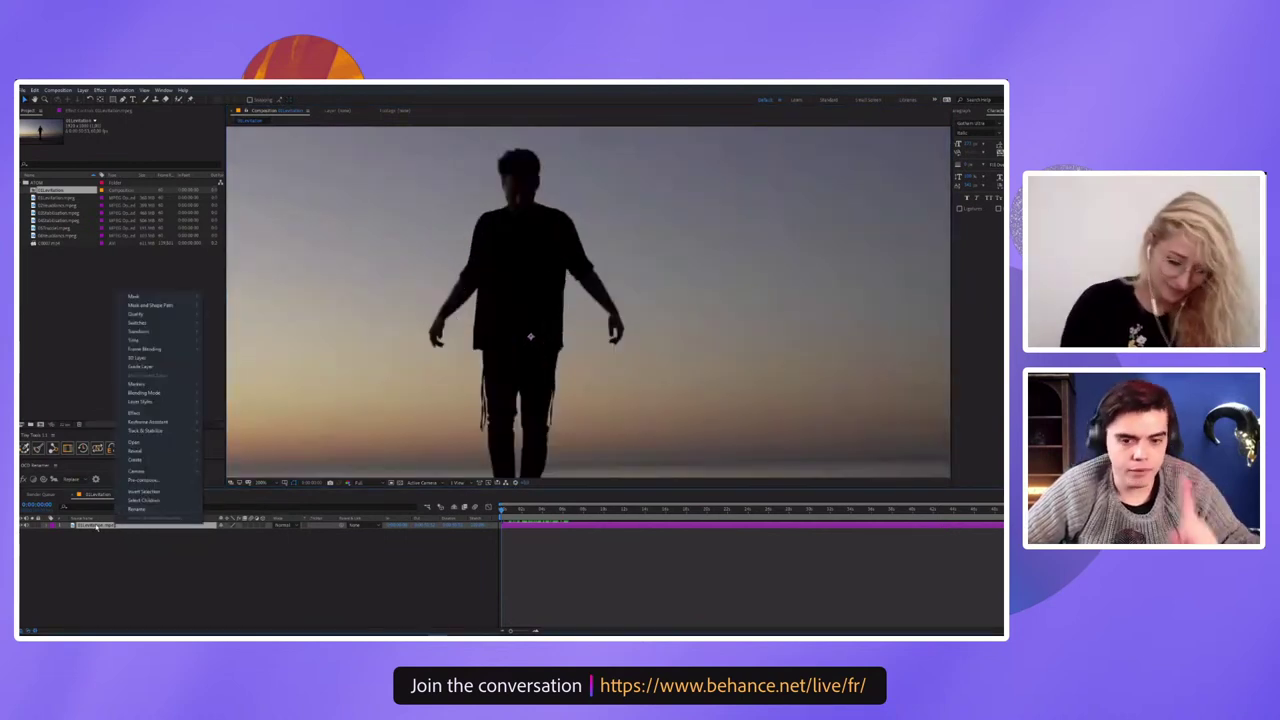
pyautogui.click(262, 483)
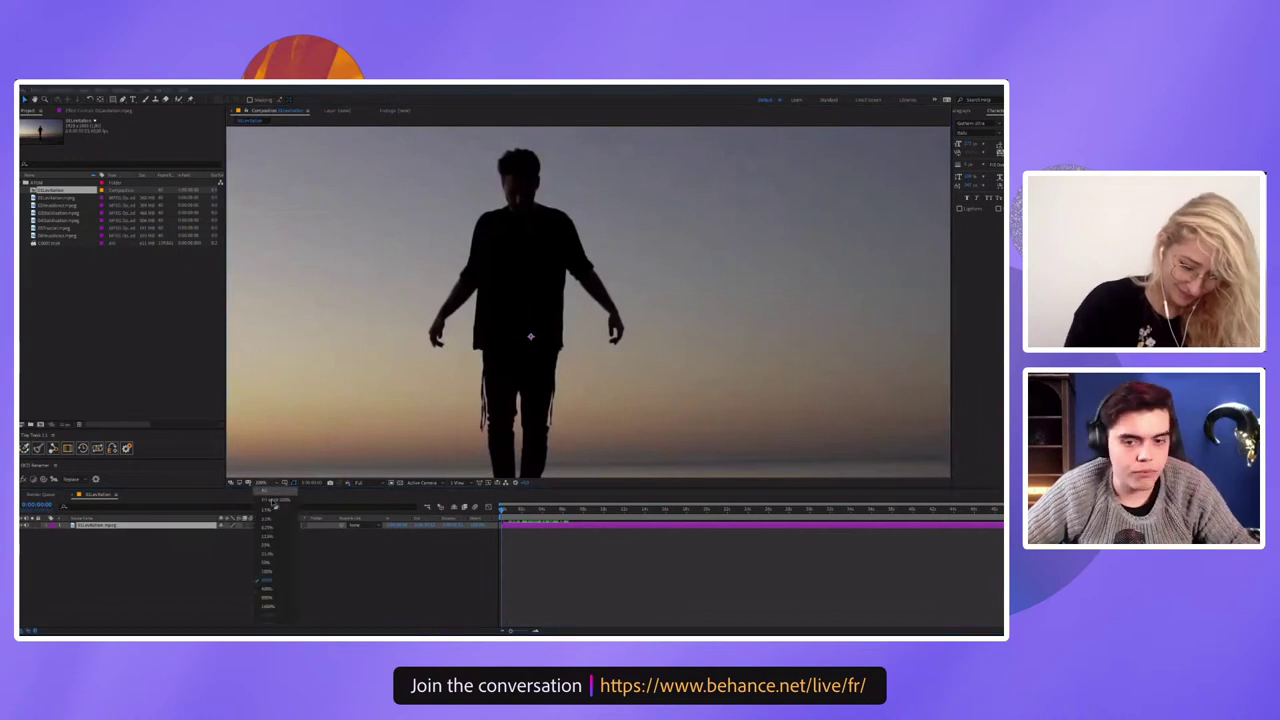
pyautogui.click(268, 560)
pyautogui.moveTo(591, 511)
pyautogui.mouseDown()
pyautogui.moveTo(837, 509)
pyautogui.moveTo(858, 492)
pyautogui.moveTo(796, 494)
pyautogui.moveTo(831, 497)
pyautogui.mouseUp()
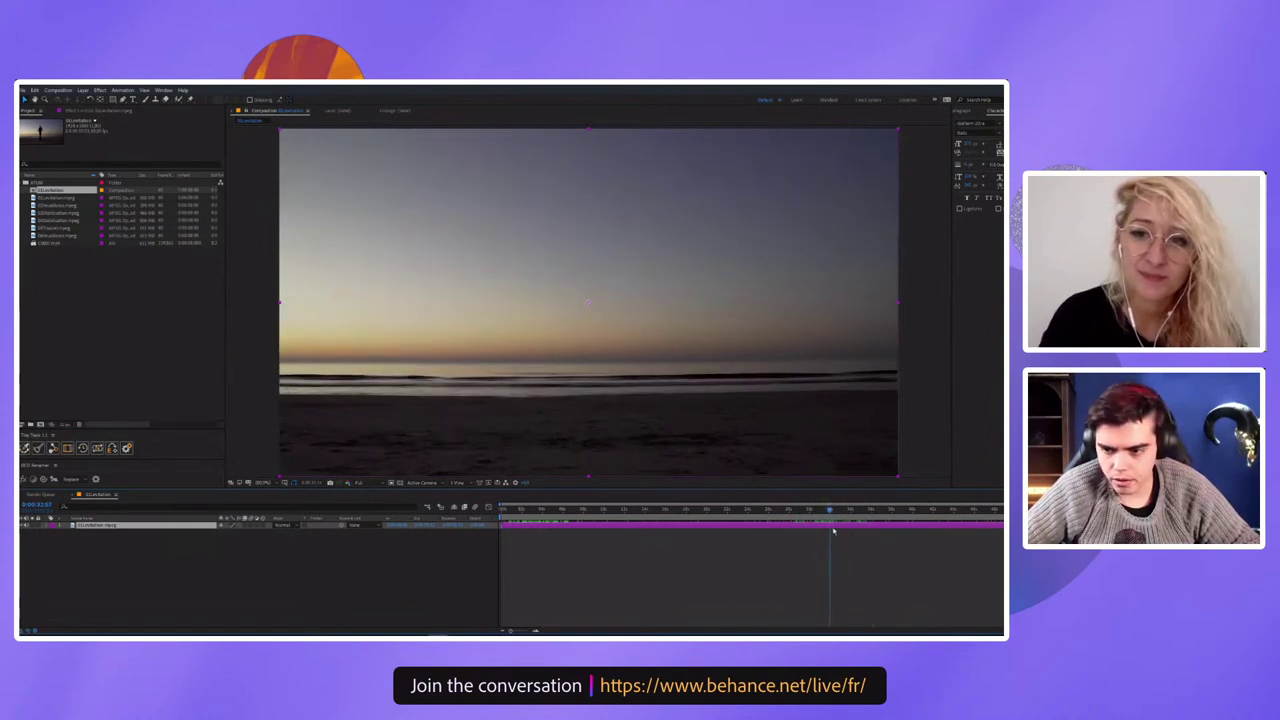
# Split the clip where the actor has left the beach and review both parts
pyautogui.hotkey('ctrl', 'shift', 'd')
pyautogui.press('space')
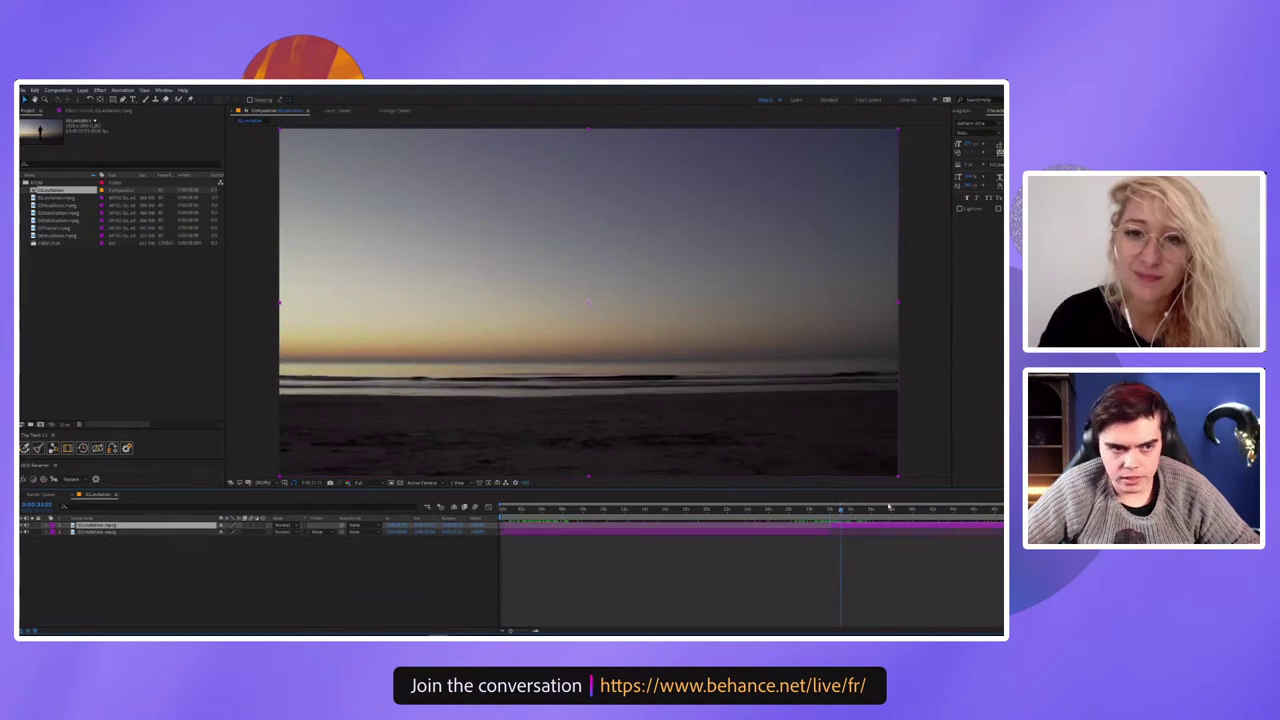
pyautogui.click(792, 510)
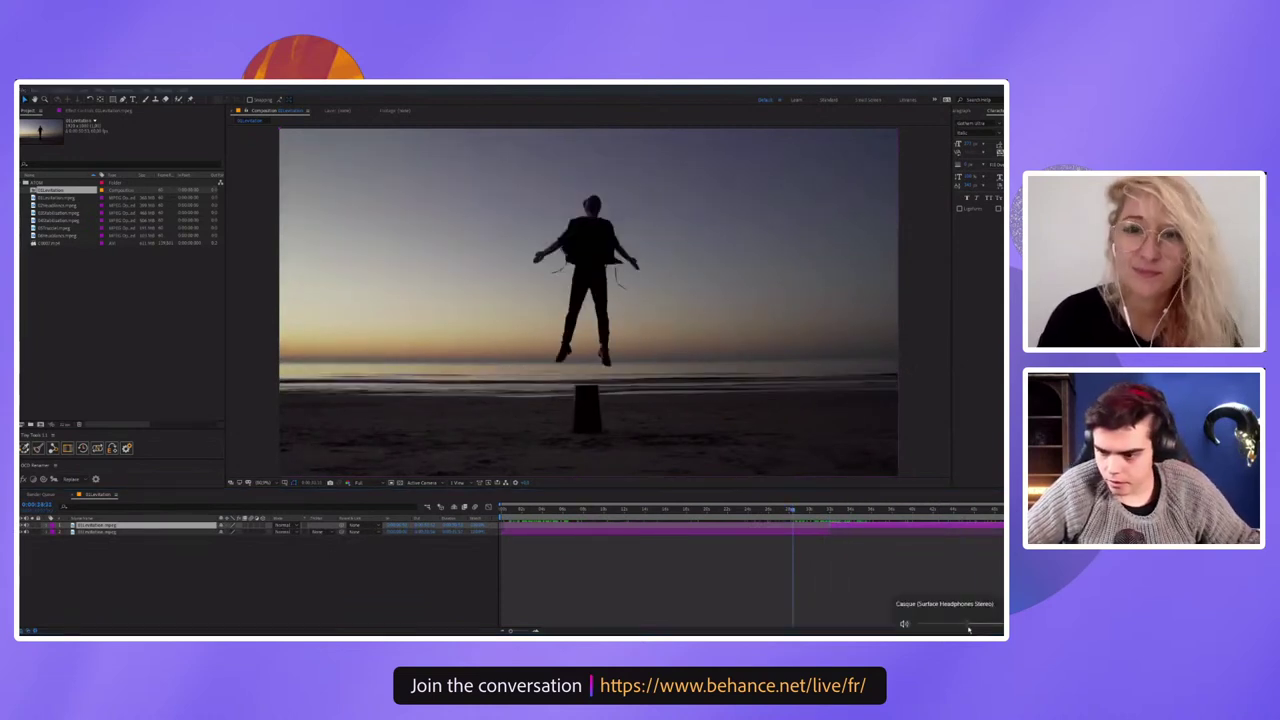
pyautogui.click(843, 512)
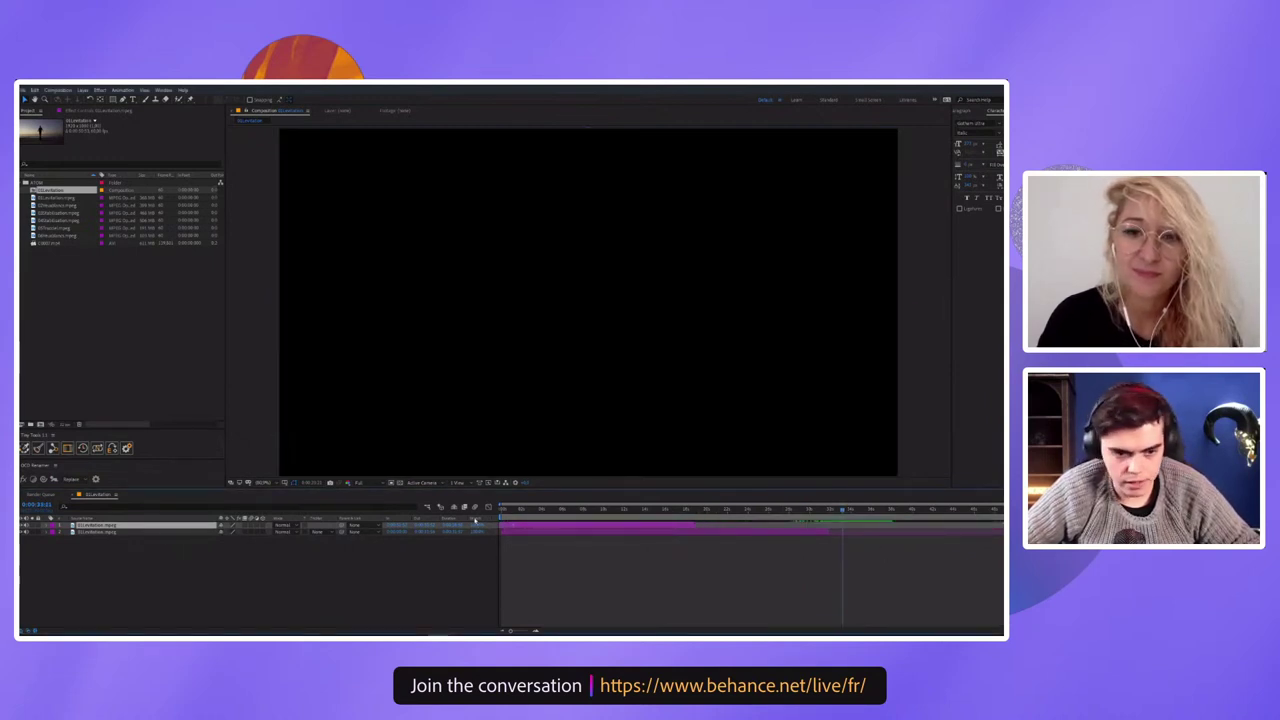
pyautogui.press('Home')
# Rename the layers and move the figure layer, named 'Perso', above the beach layer
pyautogui.rightClick(178, 526)
pyautogui.press('Return')
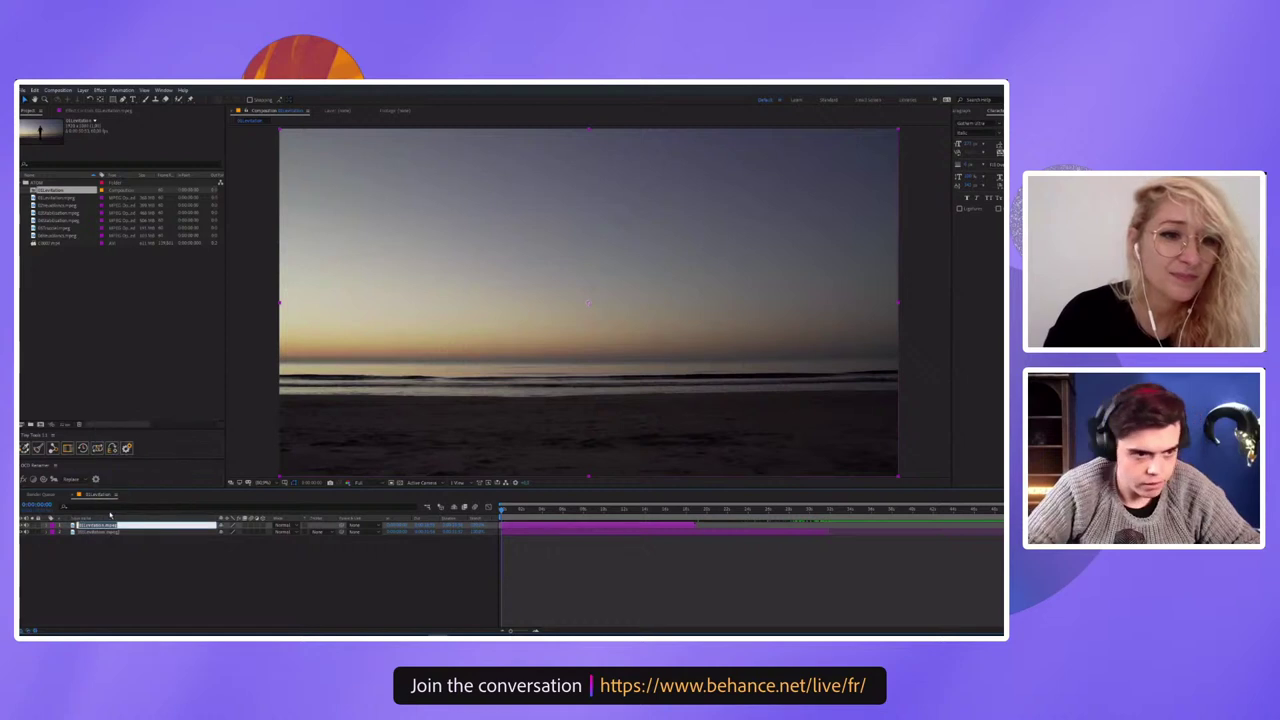
pyautogui.press('Return')
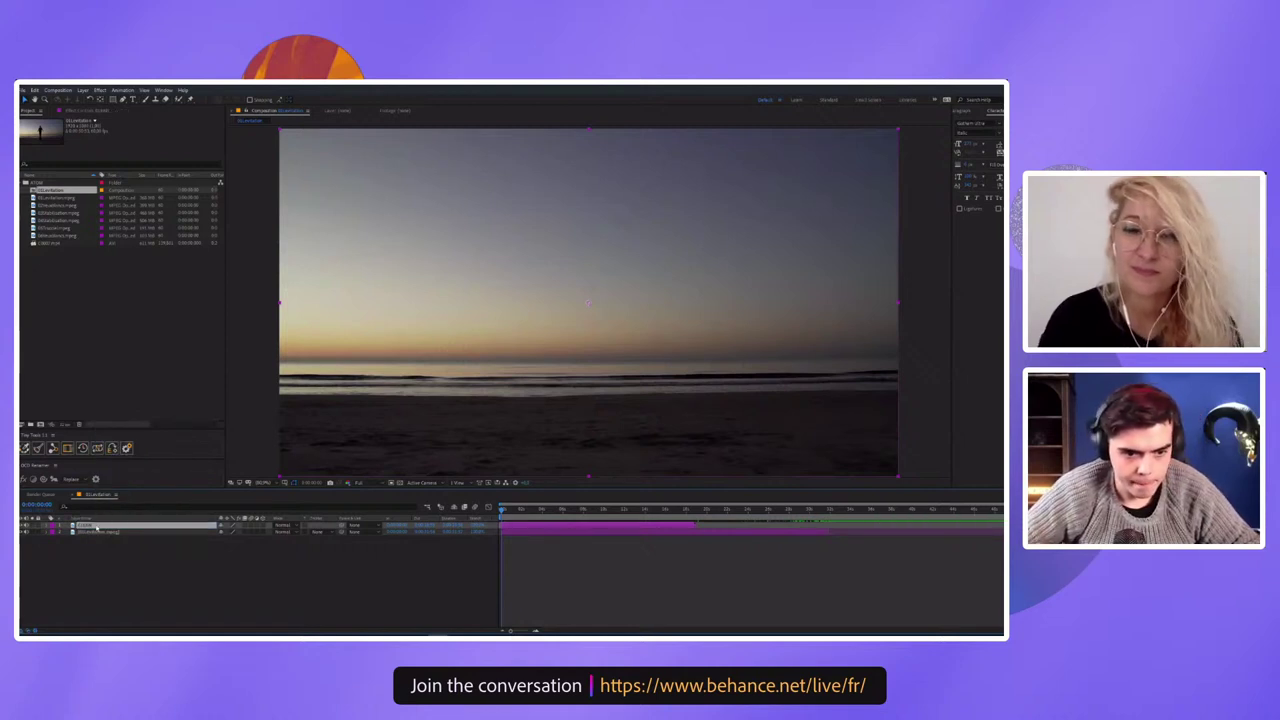
pyautogui.moveTo(96, 532); pyautogui.dragTo(96, 522)
pyautogui.rightClick(116, 526)
pyautogui.press('Return')
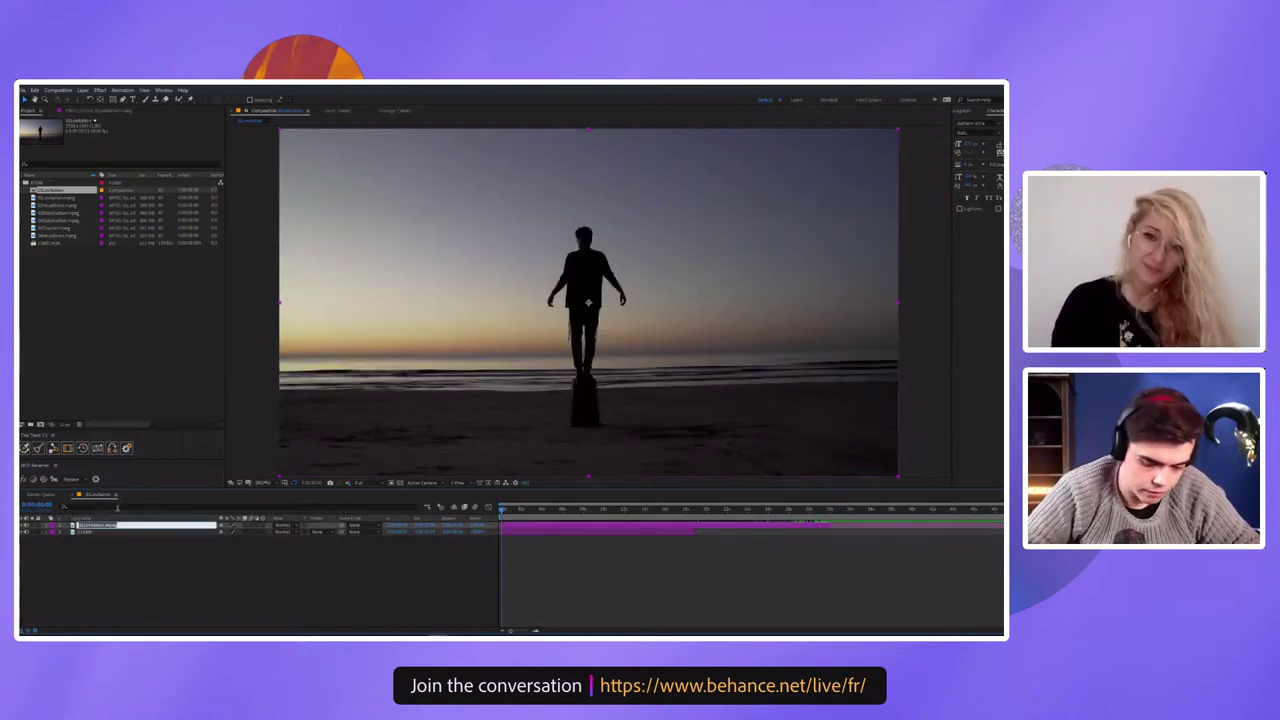
pyautogui.write('Perso')
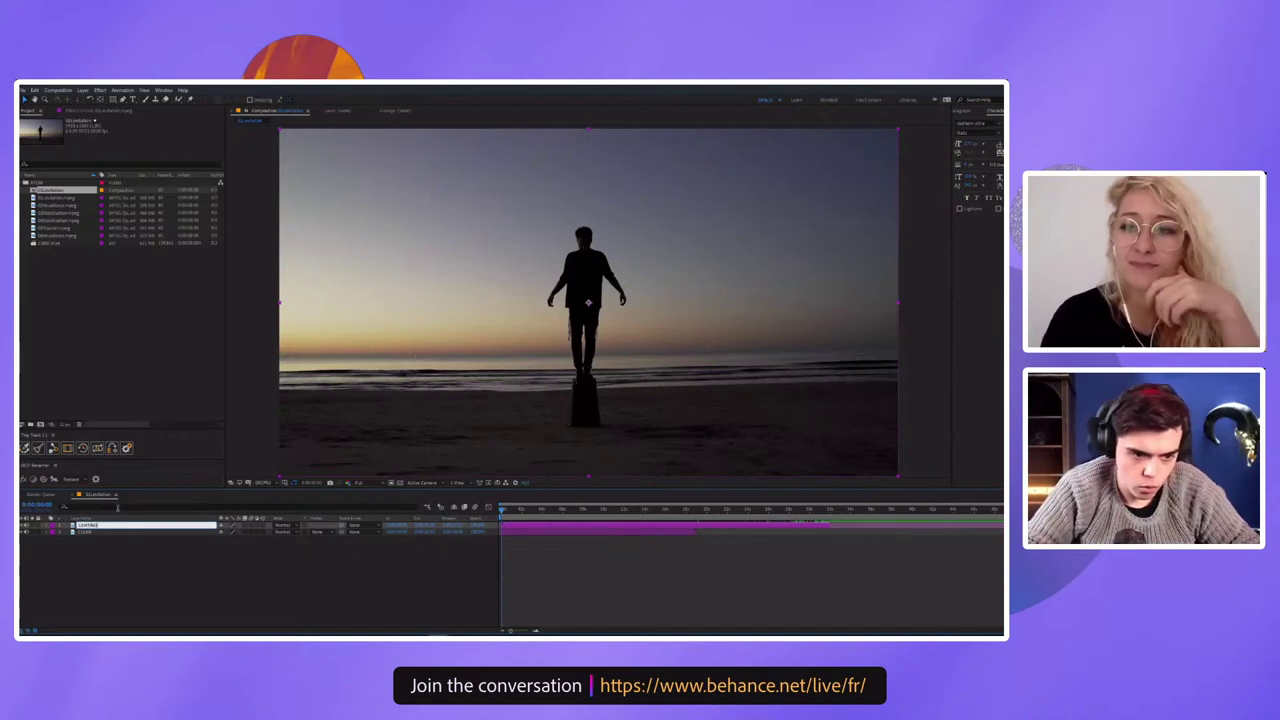
pyautogui.press('Return')
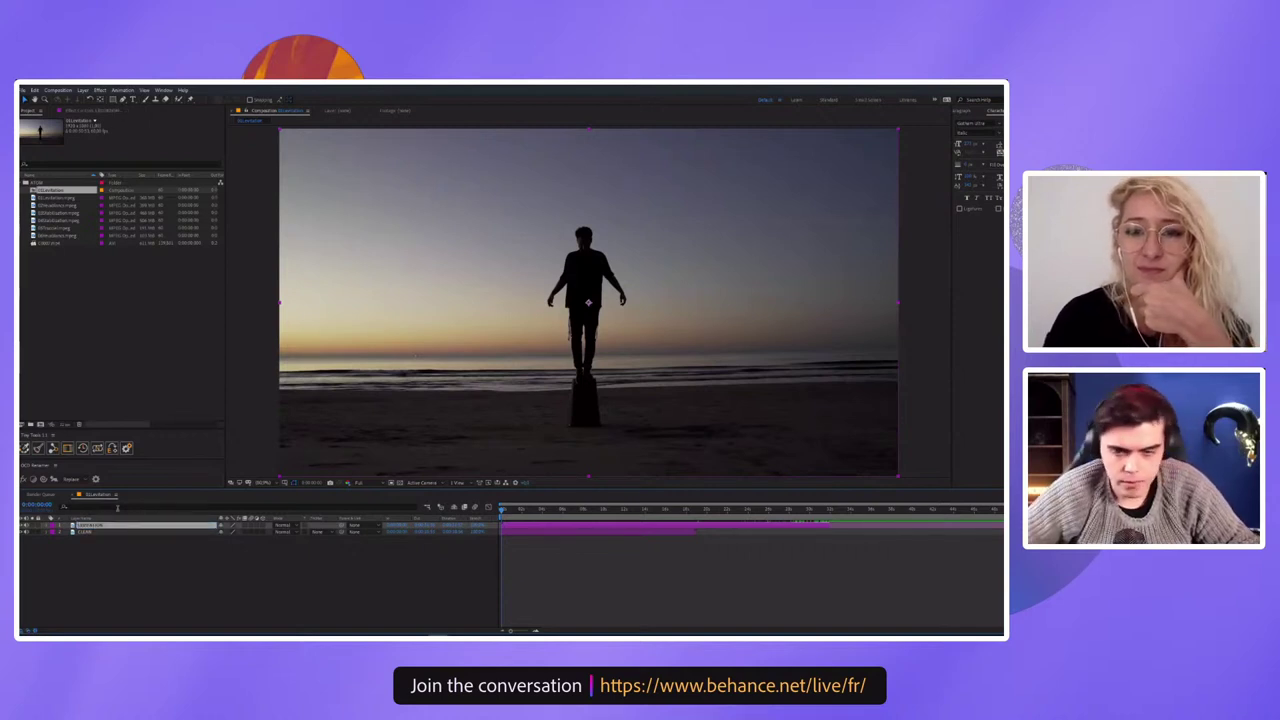
# End the work area at the chosen time and trim the comp to the work area
pyautogui.click(188, 113)
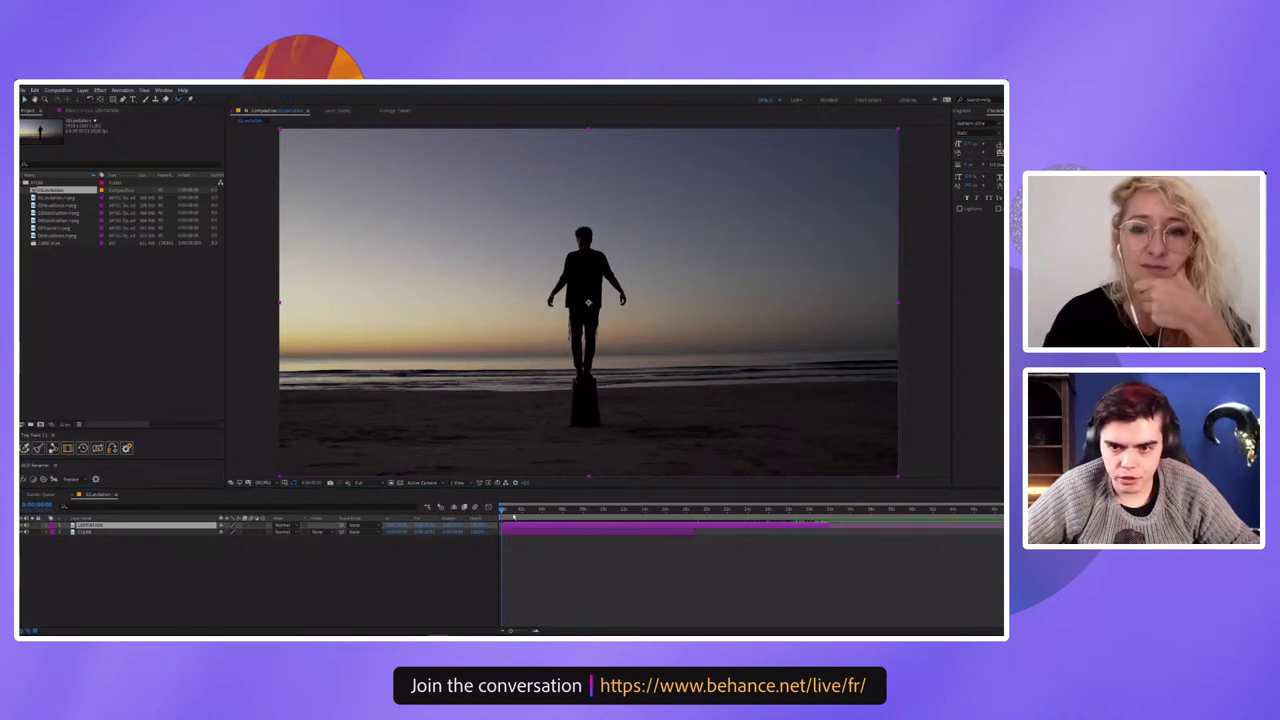
pyautogui.moveTo(513, 515); pyautogui.dragTo(600, 510)
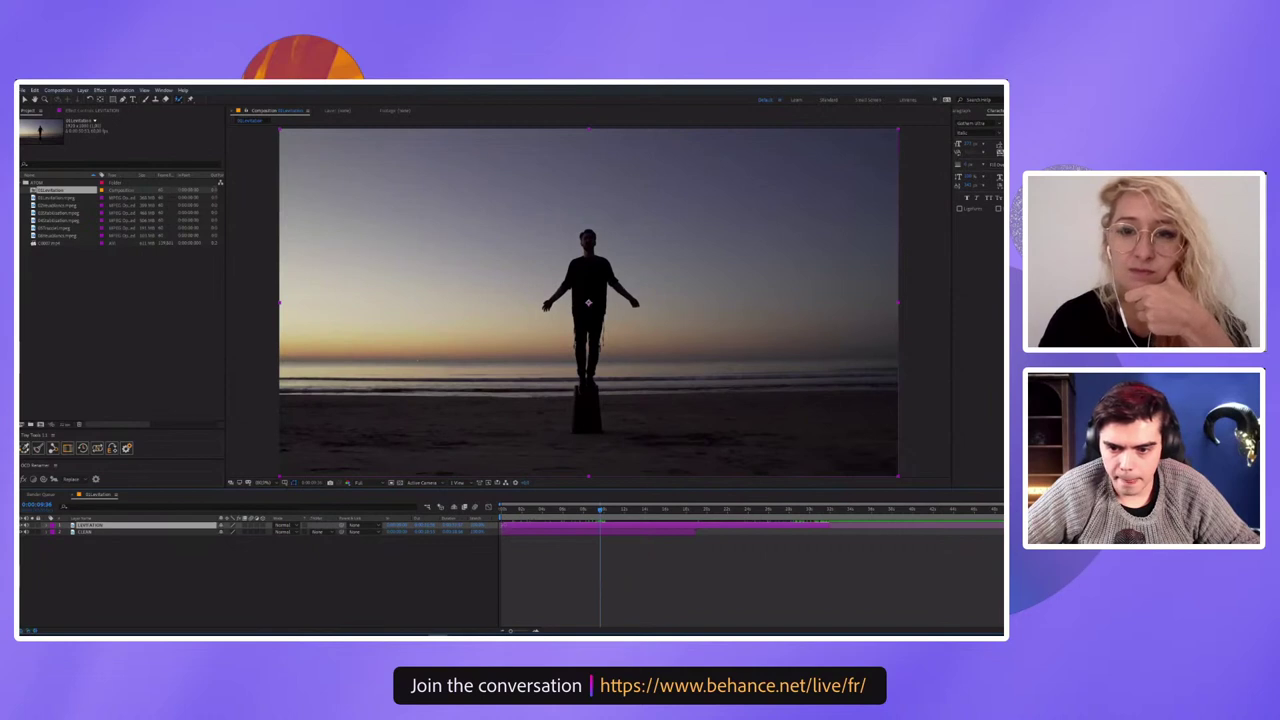
pyautogui.press('space')
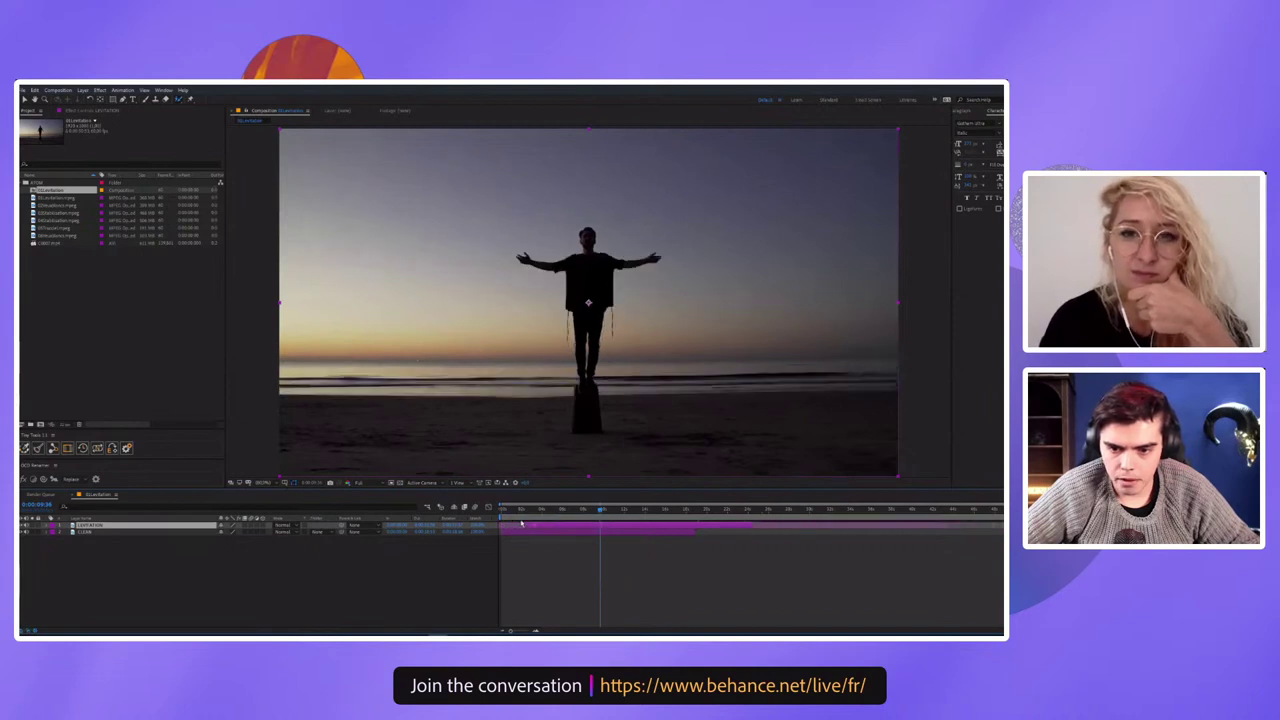
pyautogui.moveTo(677, 514); pyautogui.dragTo(630, 510)
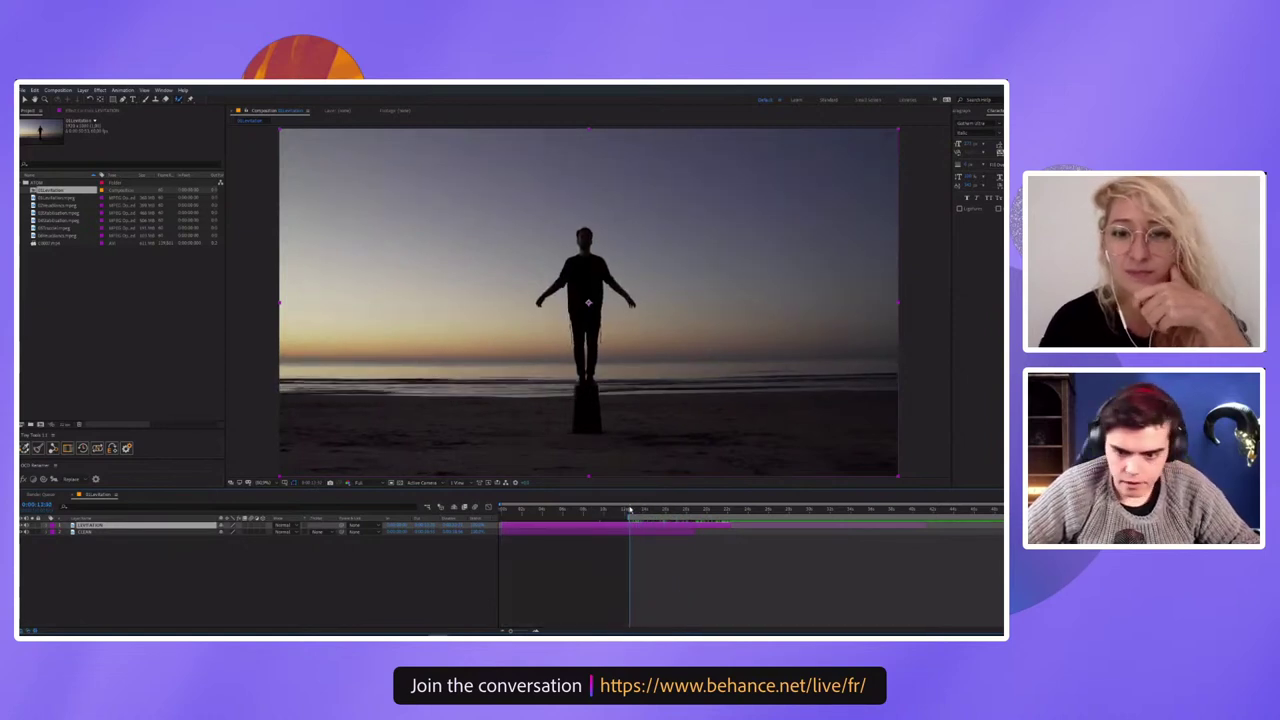
pyautogui.press('n')
pyautogui.rightClick(630, 516)
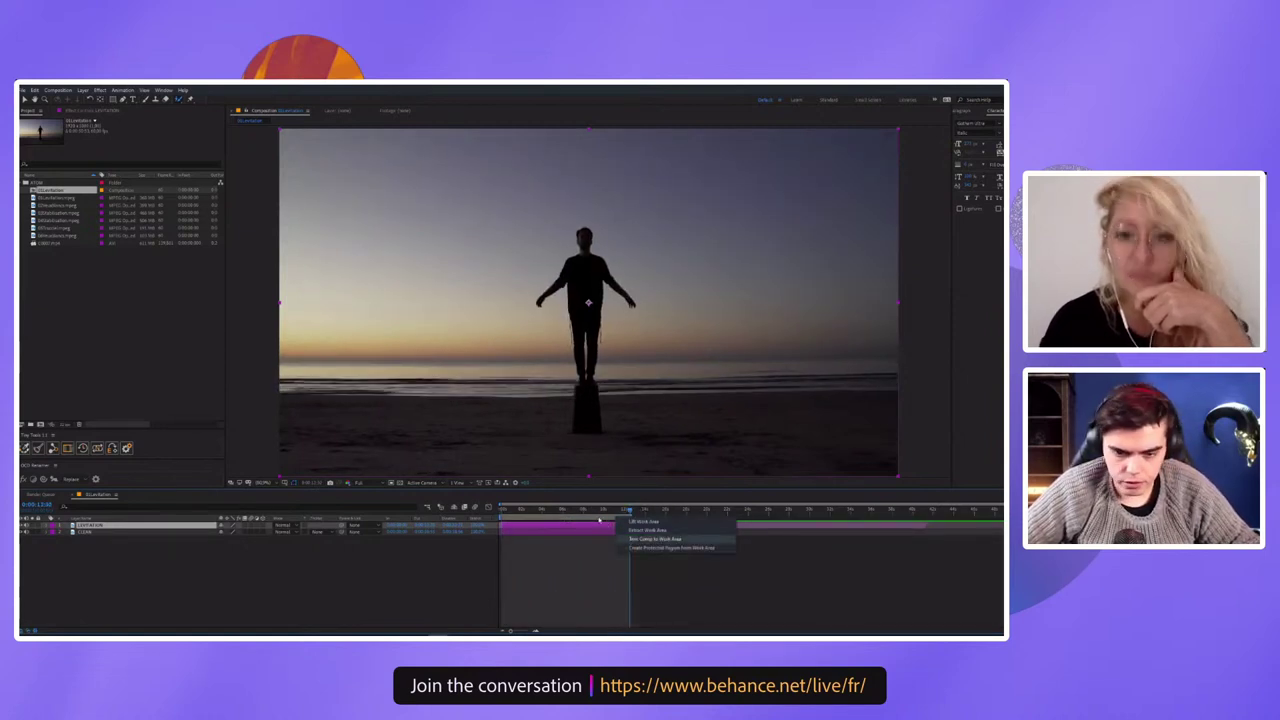
pyautogui.click(655, 539)
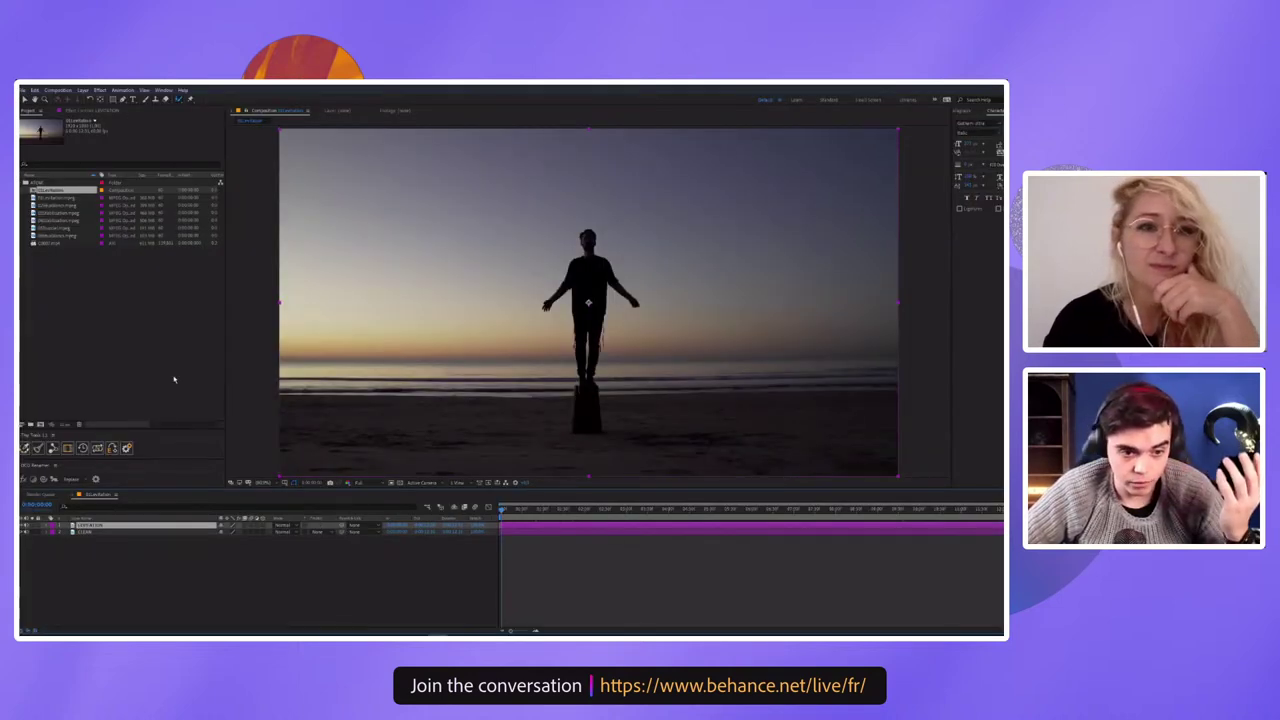
# Roto Brush the LEVITATION figure, subtract the gap between the legs, and set Quality to Best
pyautogui.doubleClick(90, 525)
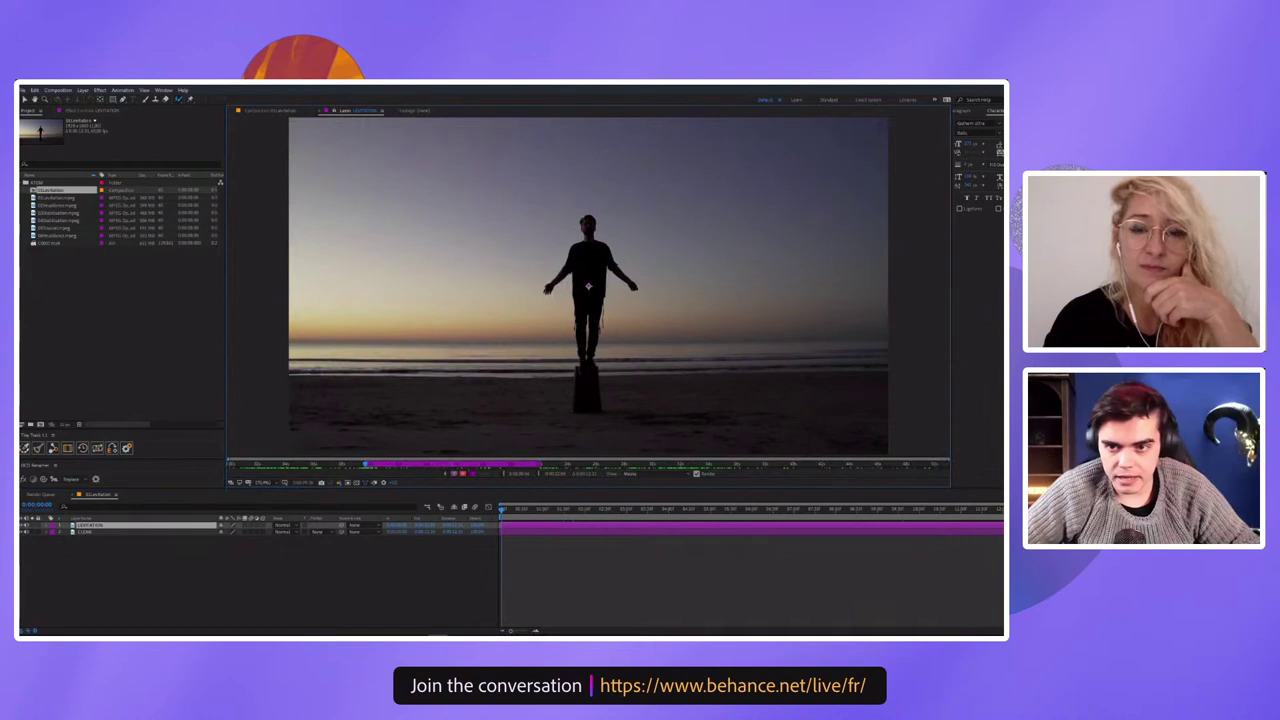
pyautogui.moveTo(588, 218); pyautogui.dragTo(590, 278)
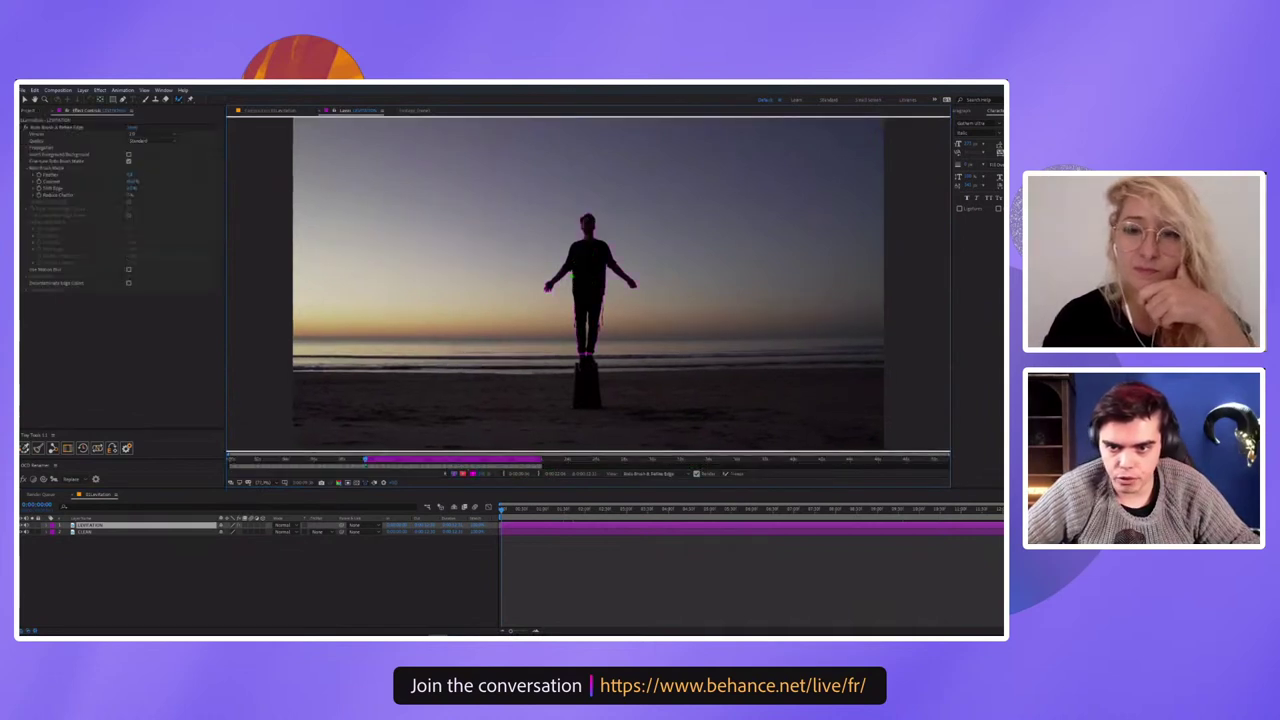
pyautogui.scroll(1, 560, 330)
pyautogui.scroll(1, 560, 330)
pyautogui.scroll(2, 560, 330)
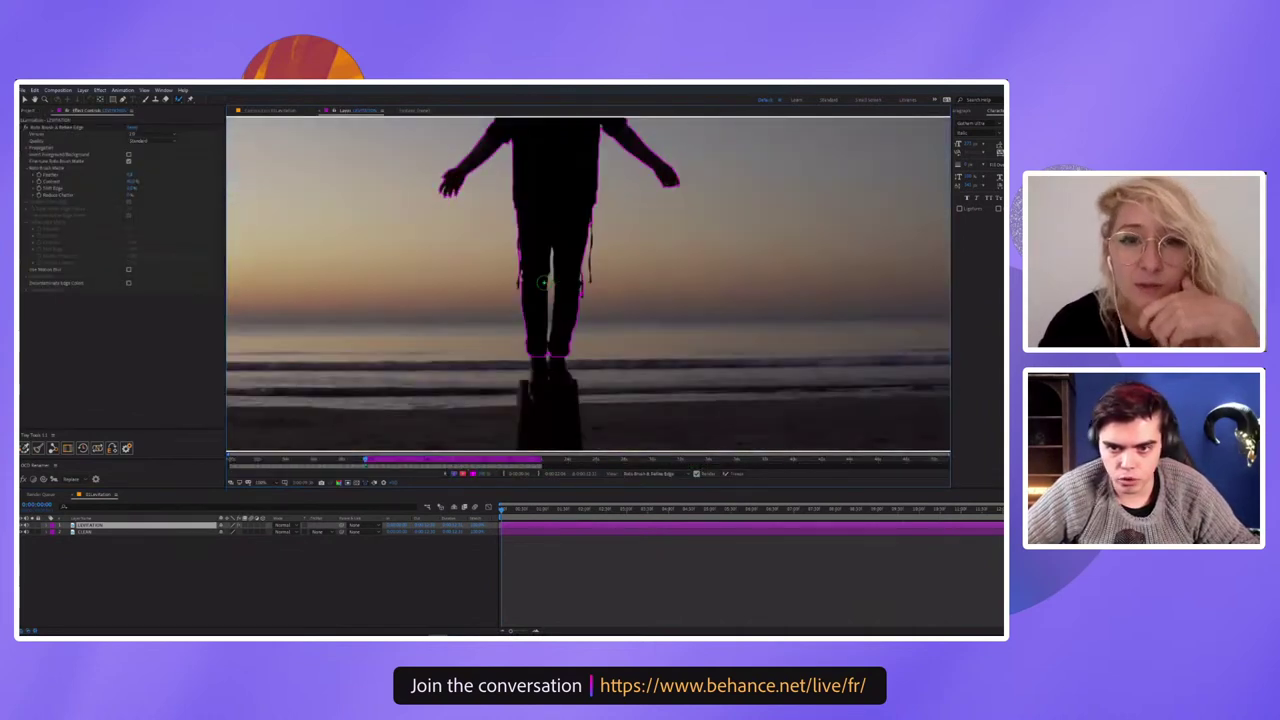
pyautogui.scroll(1, 543, 283)
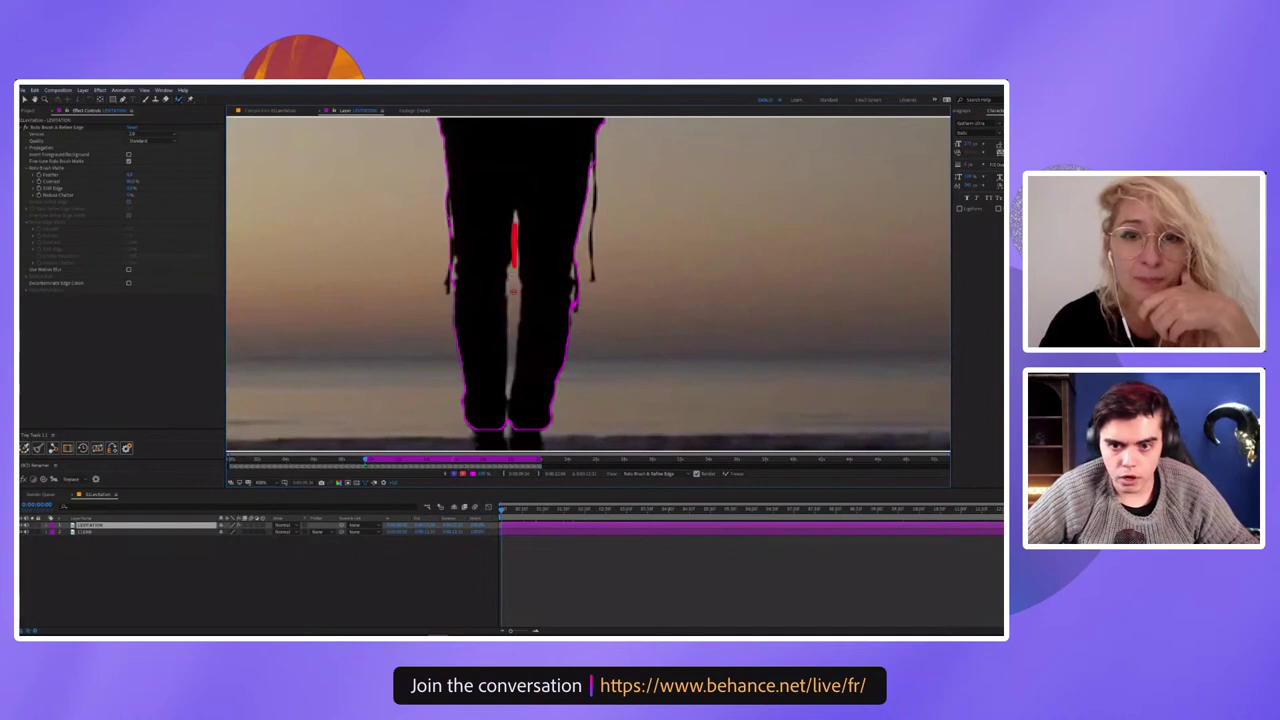
pyautogui.moveTo(510, 402); pyautogui.dragTo(510, 396)
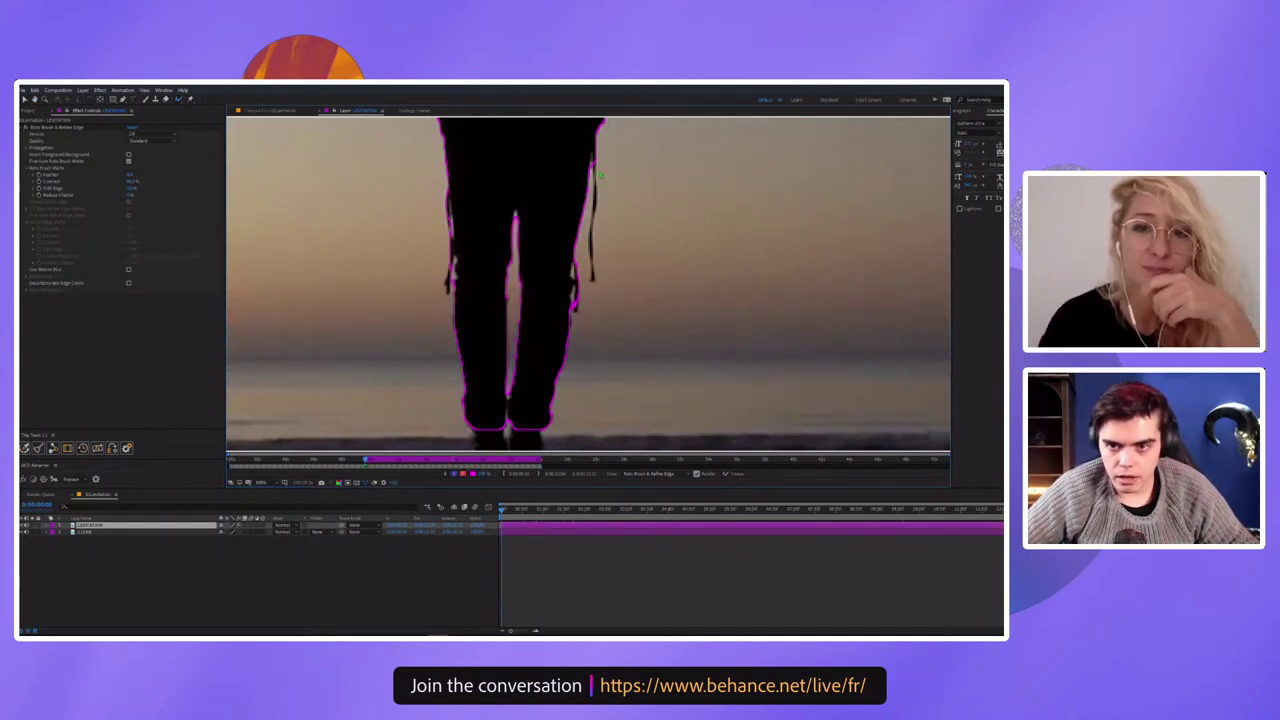
pyautogui.press(',')
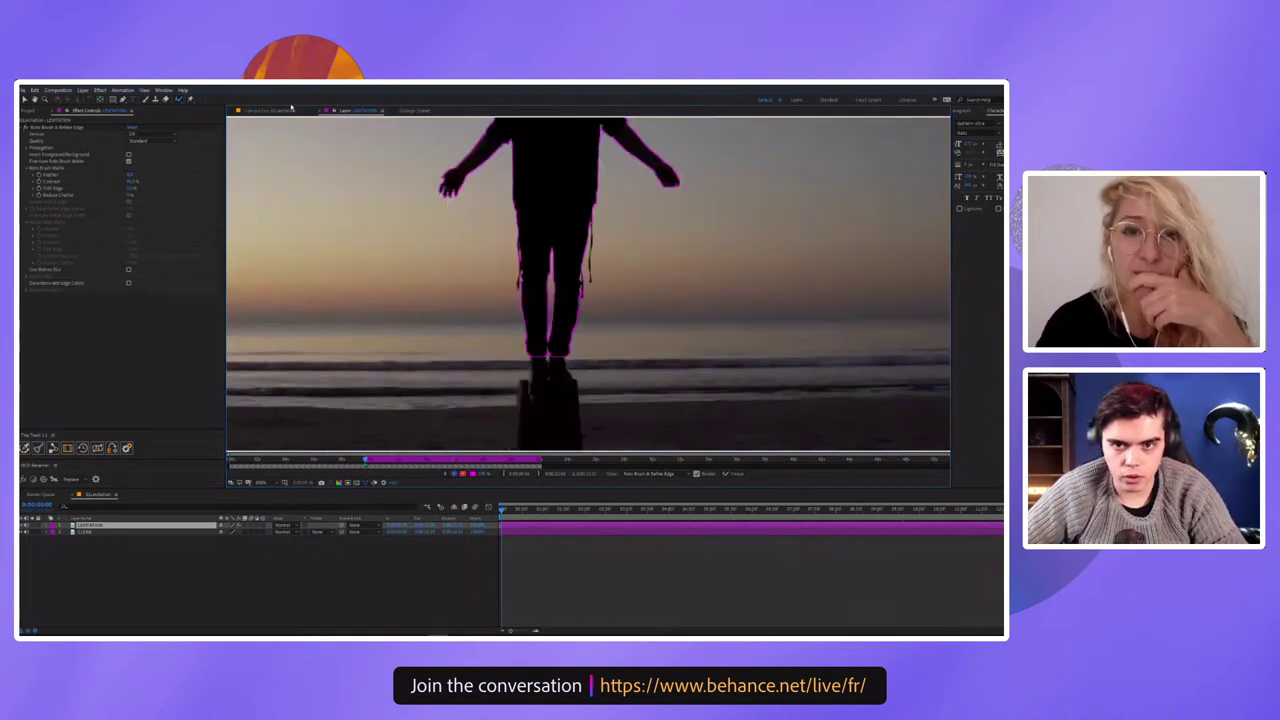
pyautogui.click(138, 141)
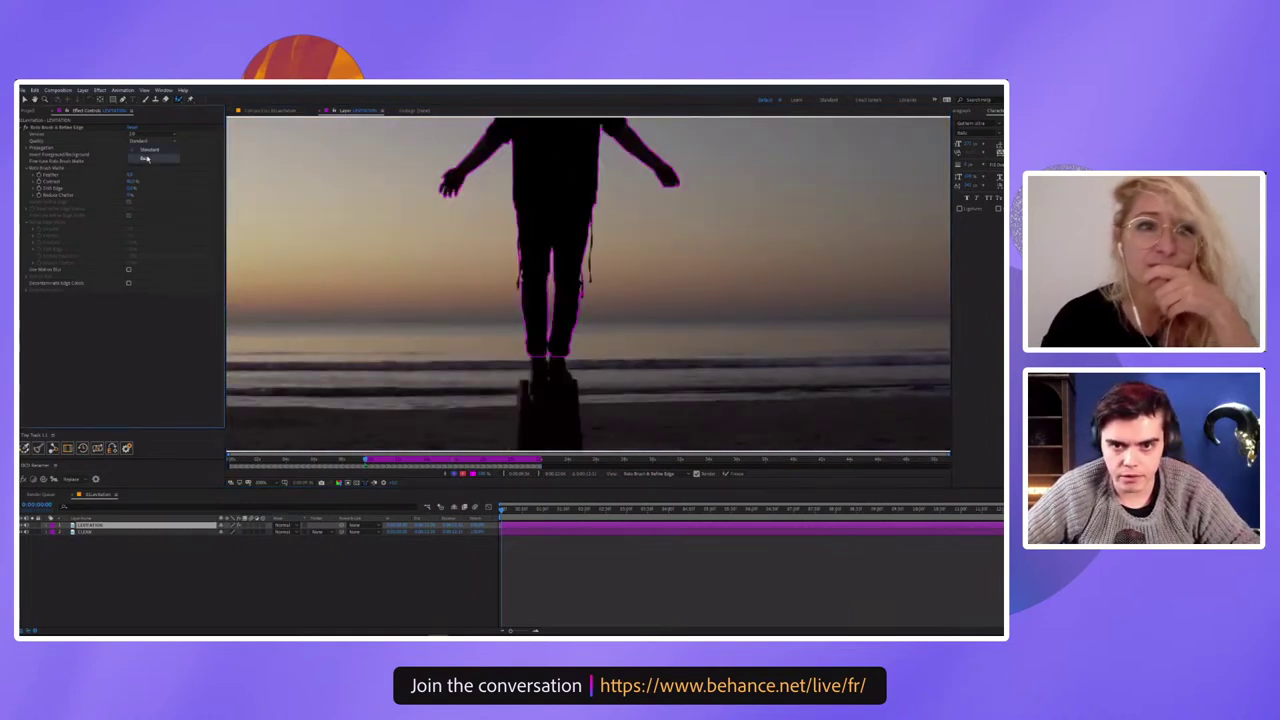
pyautogui.click(145, 155)
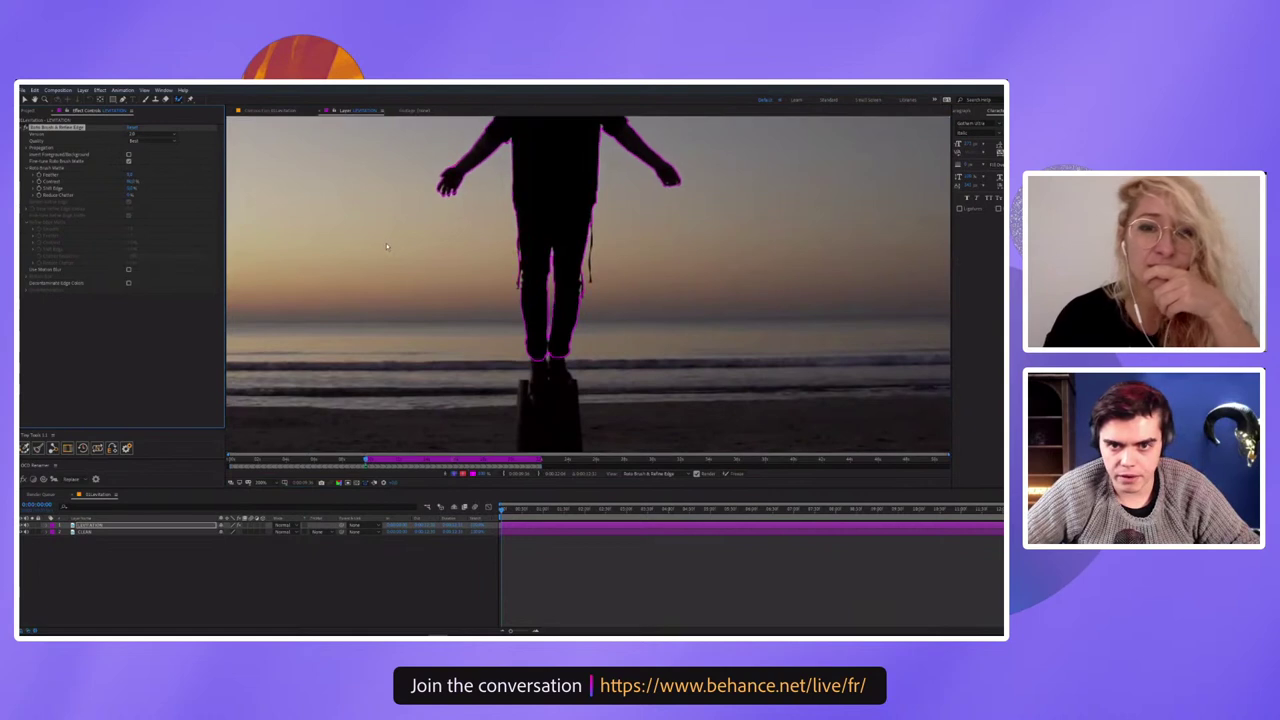
pyautogui.click(268, 110)
# Delete the Roto Brush effect and duplicate the figure layer
pyautogui.press('Delete')
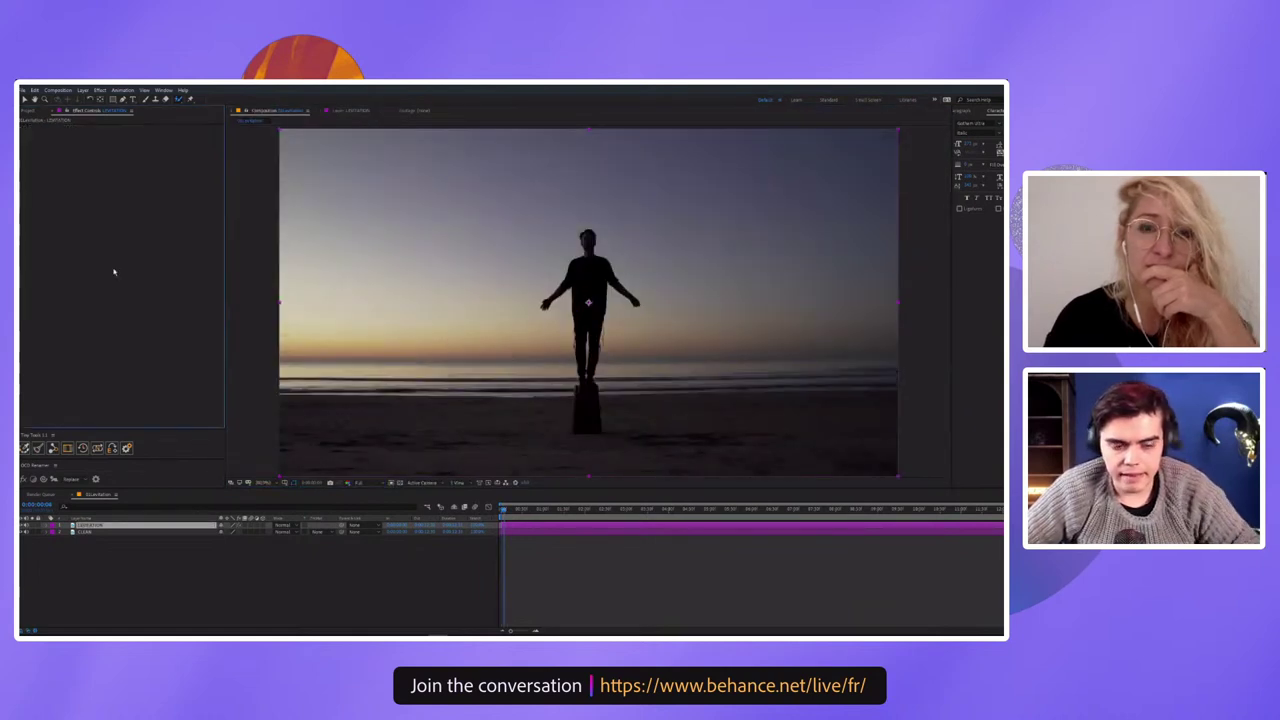
pyautogui.click(100, 530)
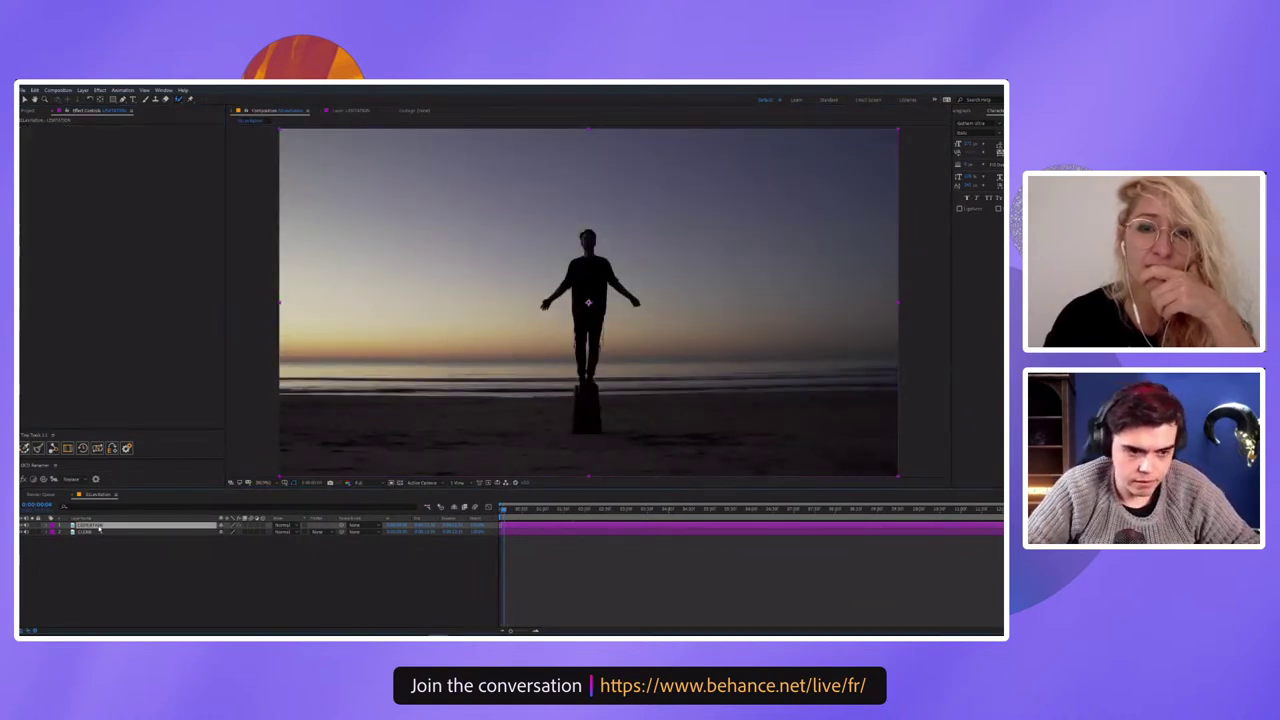
pyautogui.click(102, 530)
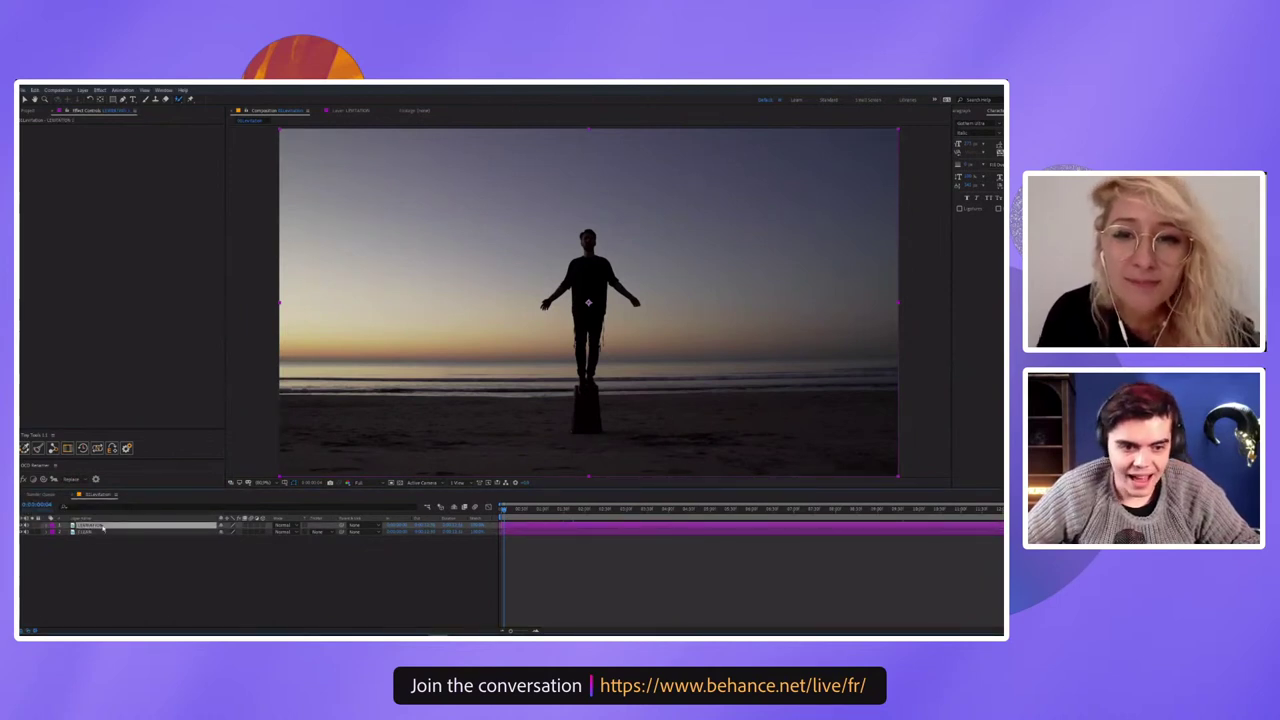
pyautogui.hotkey('ctrl', 'd')
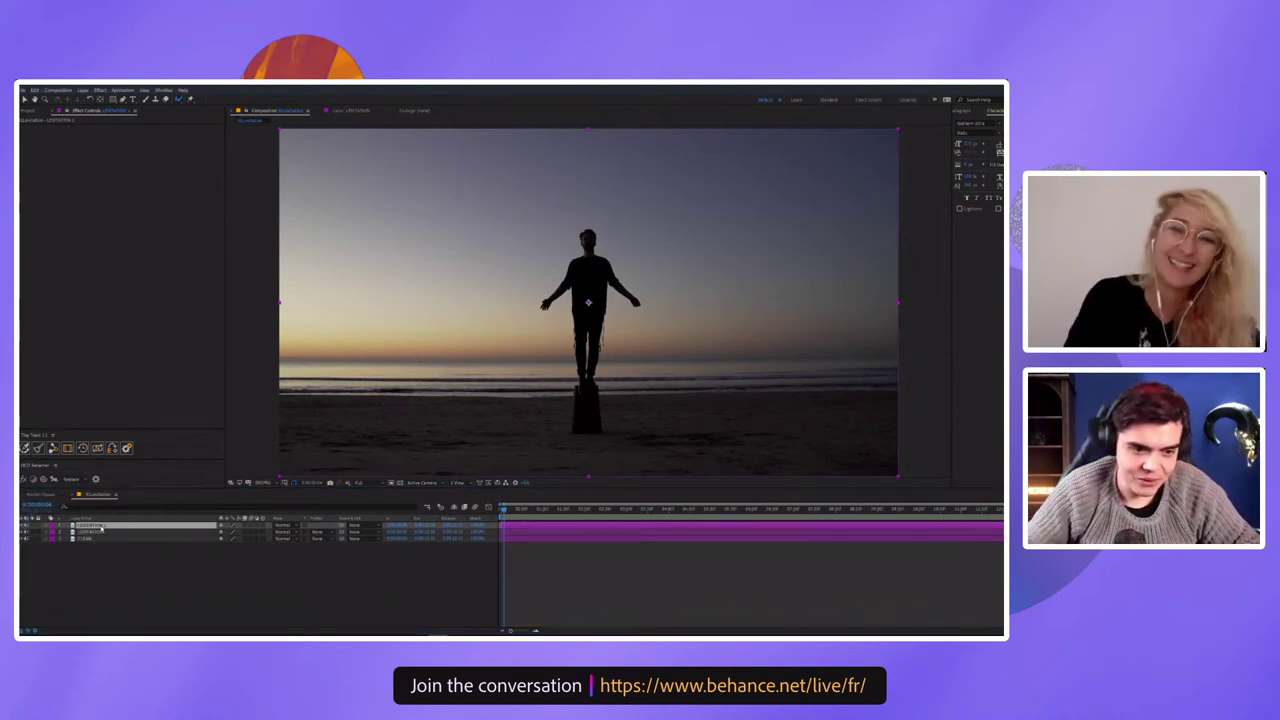
# Add Levels and Tint to the duplicate, Tint above Levels, with the input white lowered to whiten the sky
pyautogui.click(100, 526)
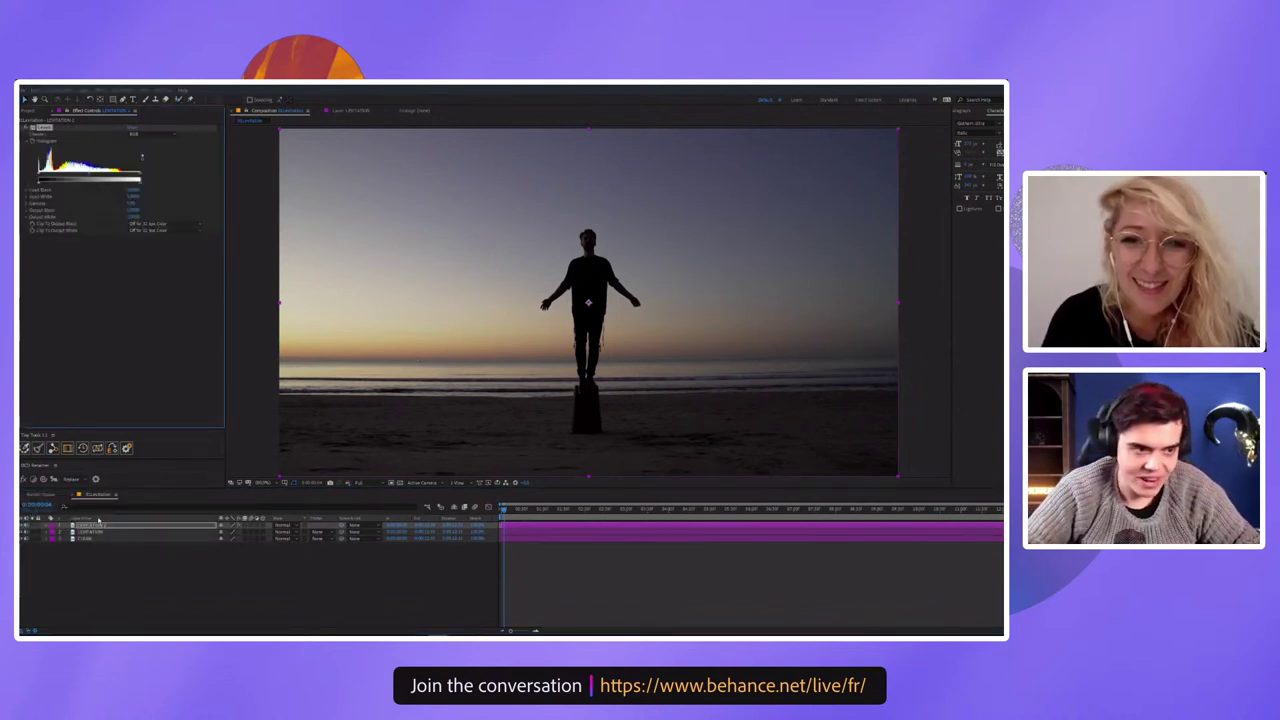
pyautogui.hotkey('ctrl', 'v')
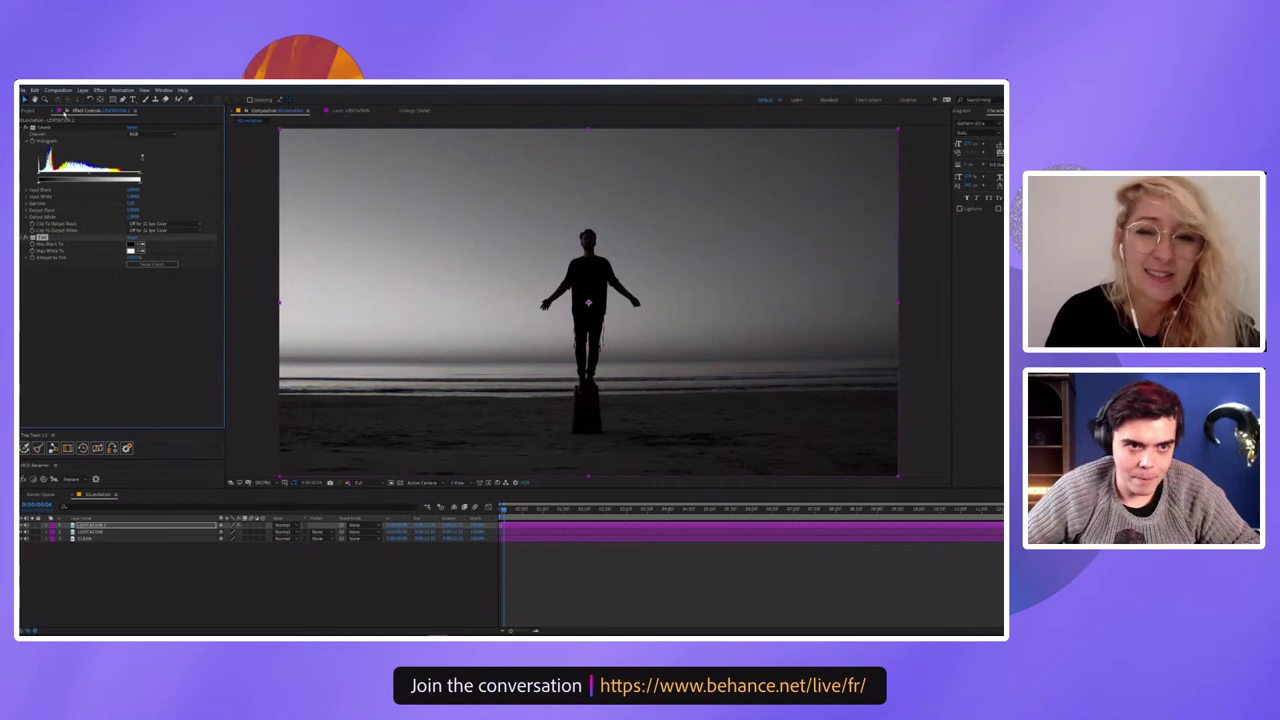
pyautogui.moveTo(40, 127); pyautogui.dragTo(45, 262)
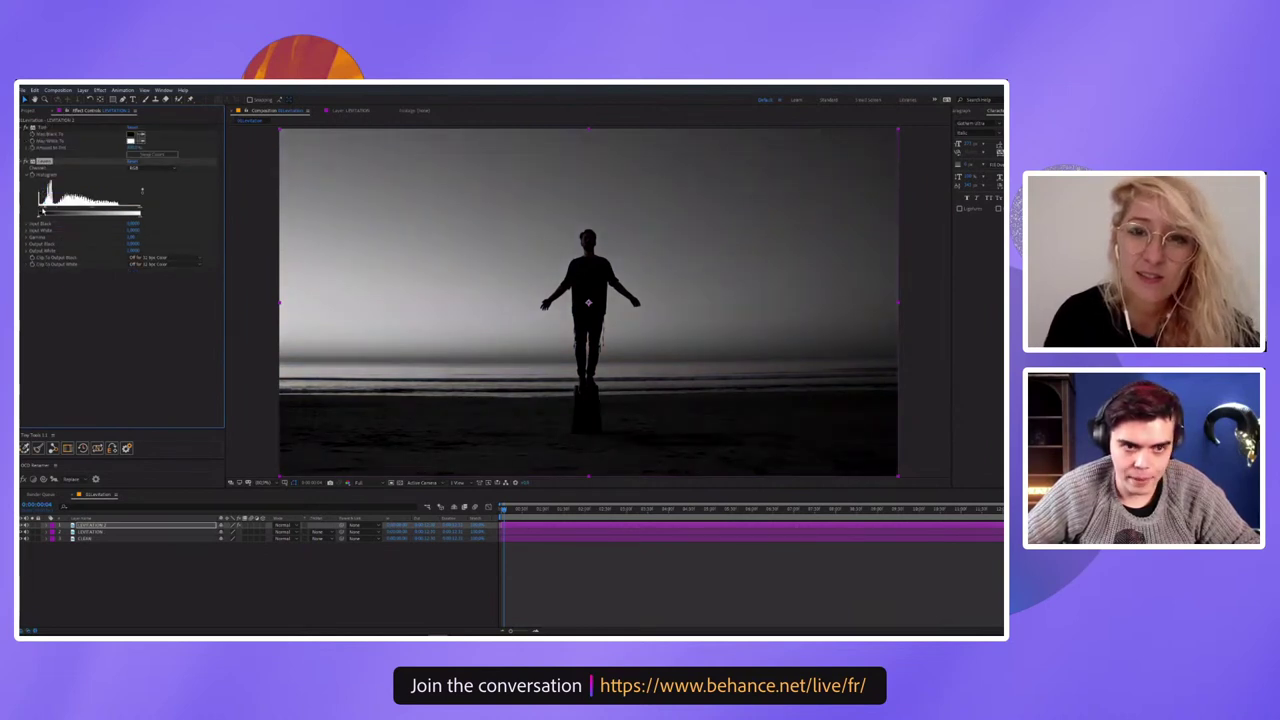
pyautogui.moveTo(127, 212); pyautogui.dragTo(53, 211)
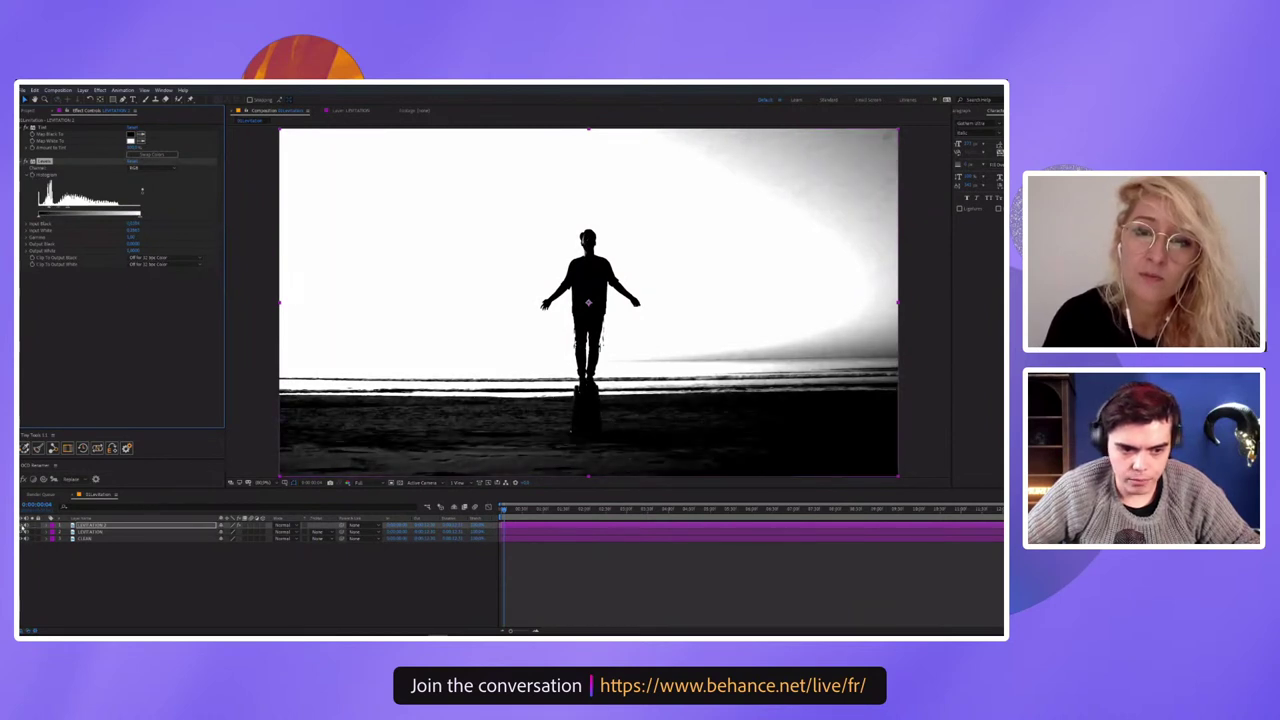
pyautogui.click(22, 527)
pyautogui.click(140, 532)
pyautogui.click(316, 532)
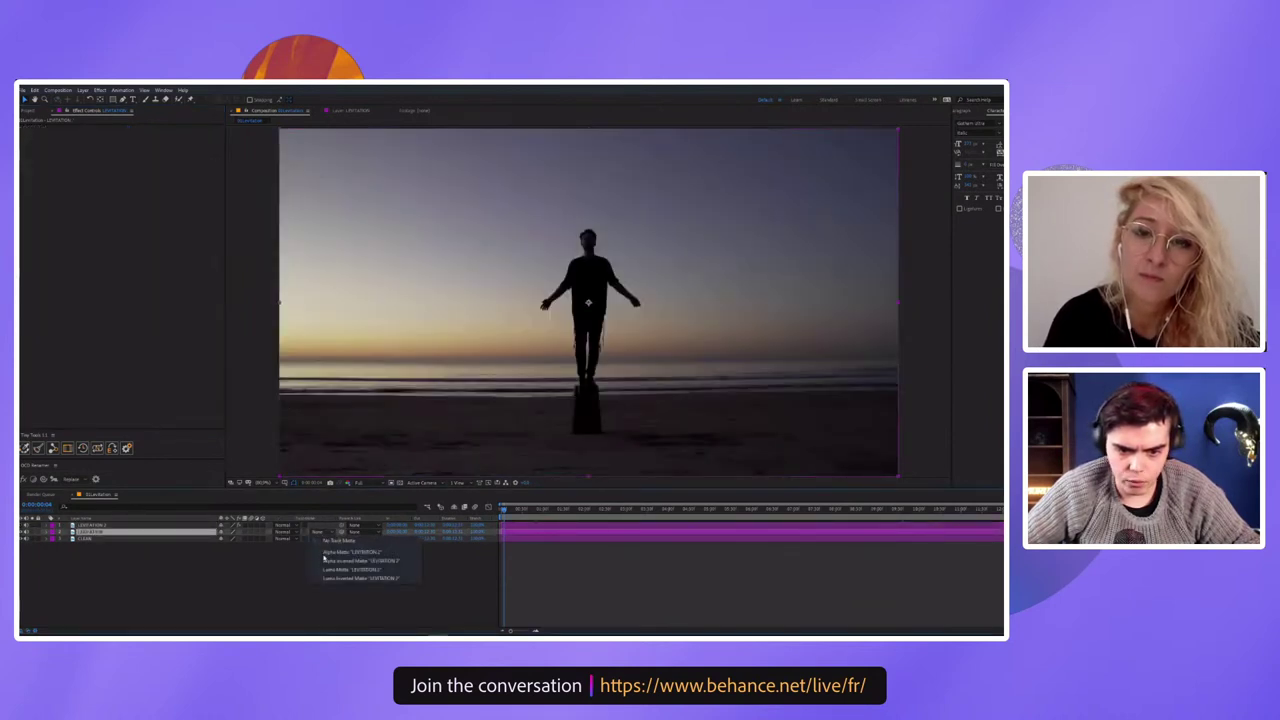
pyautogui.click(333, 570)
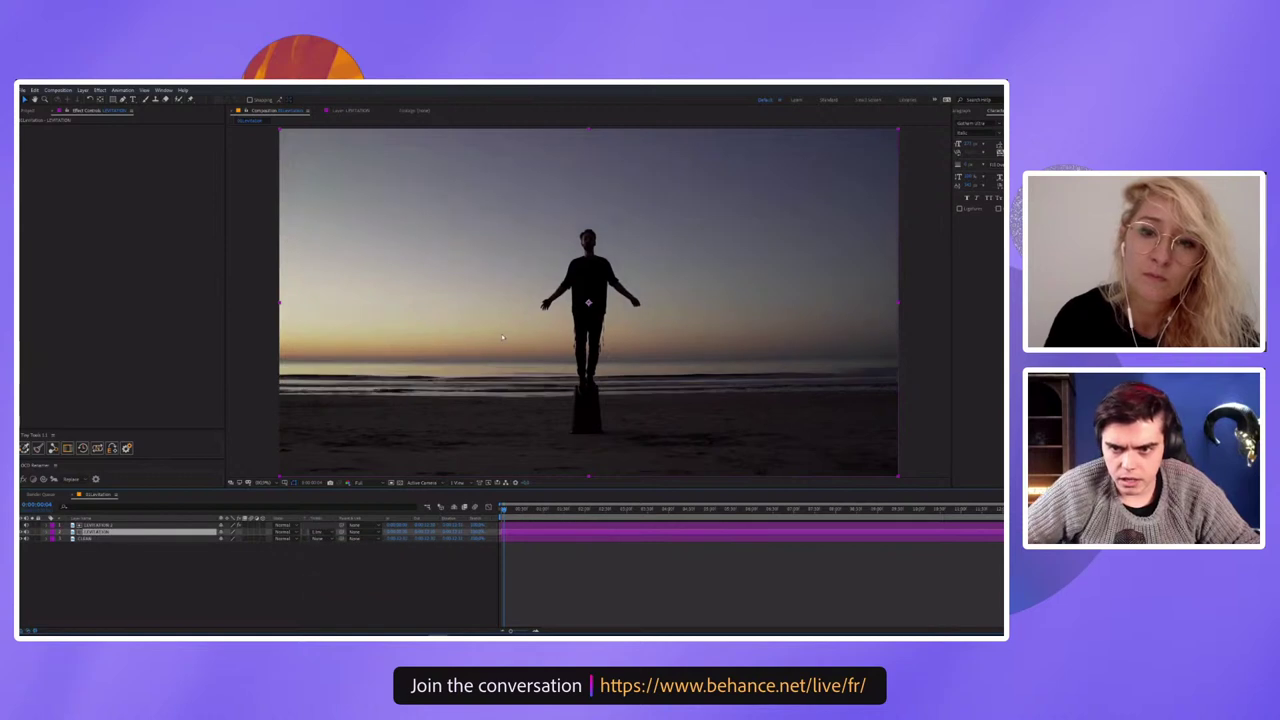
pyautogui.scroll(1, 573, 251)
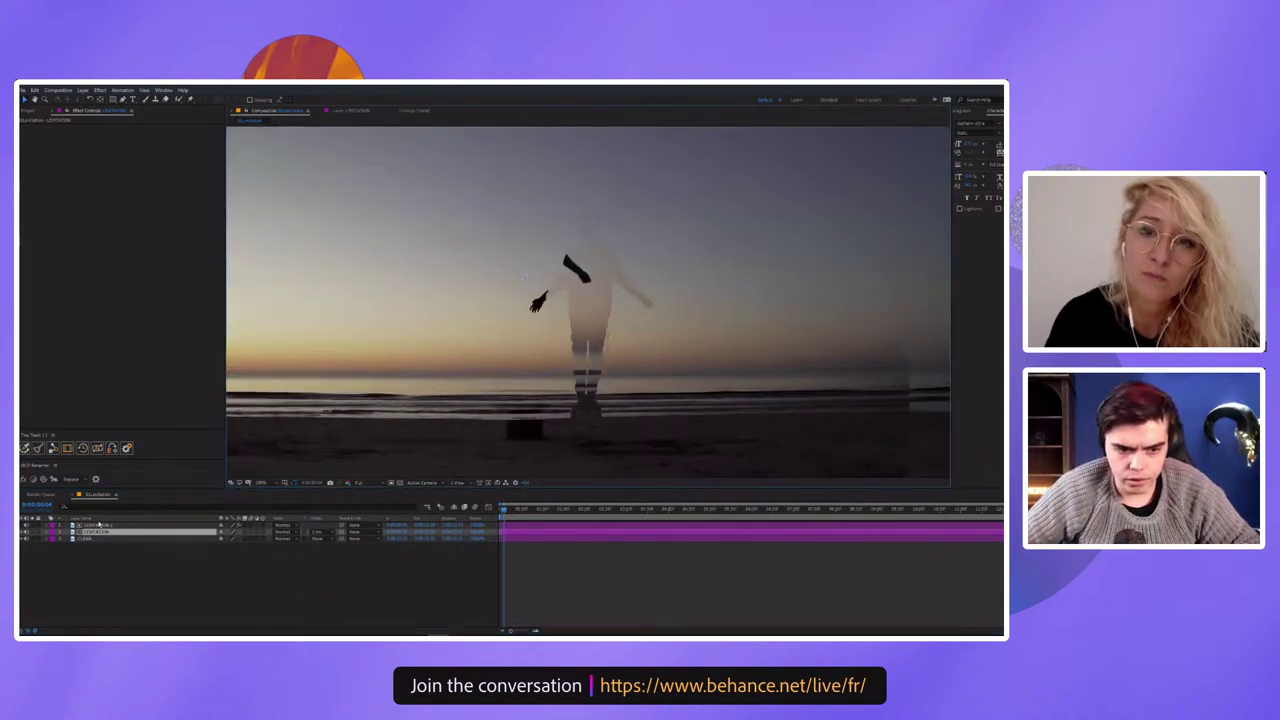
pyautogui.moveTo(588, 300); pyautogui.dragTo(472, 260)
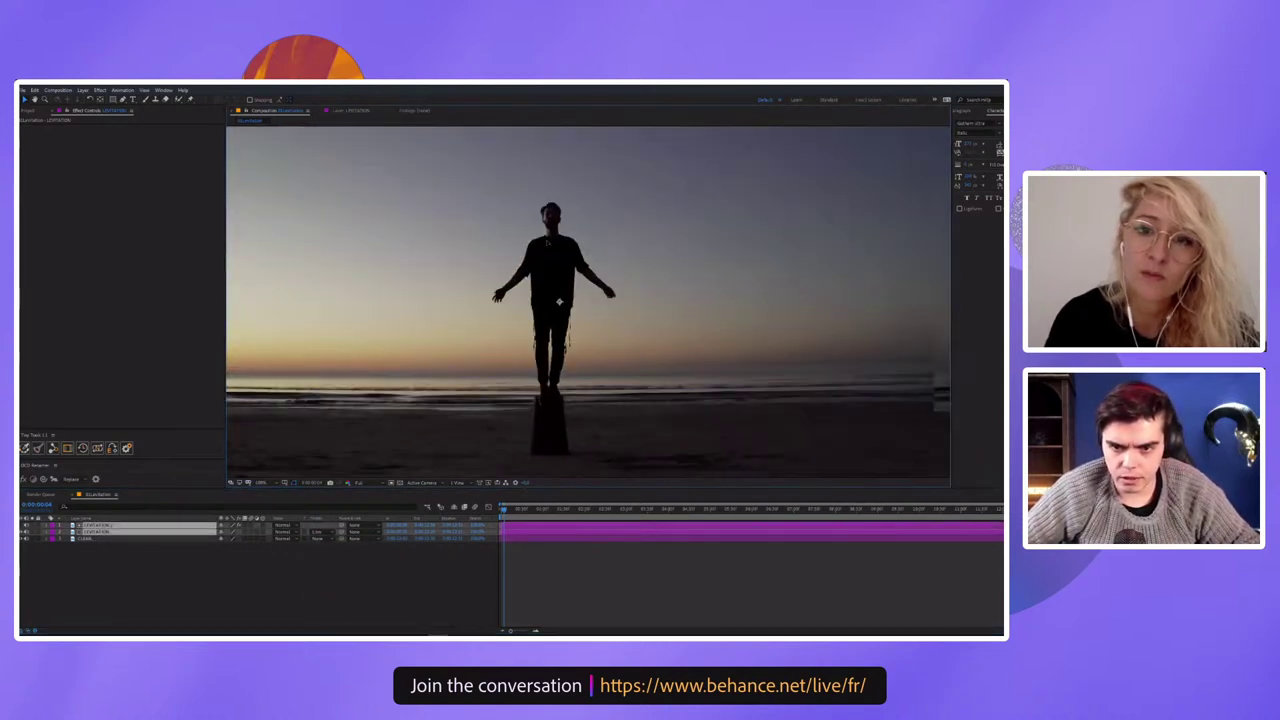
pyautogui.hotkey('ctrl', 'z')
pyautogui.click(105, 537)
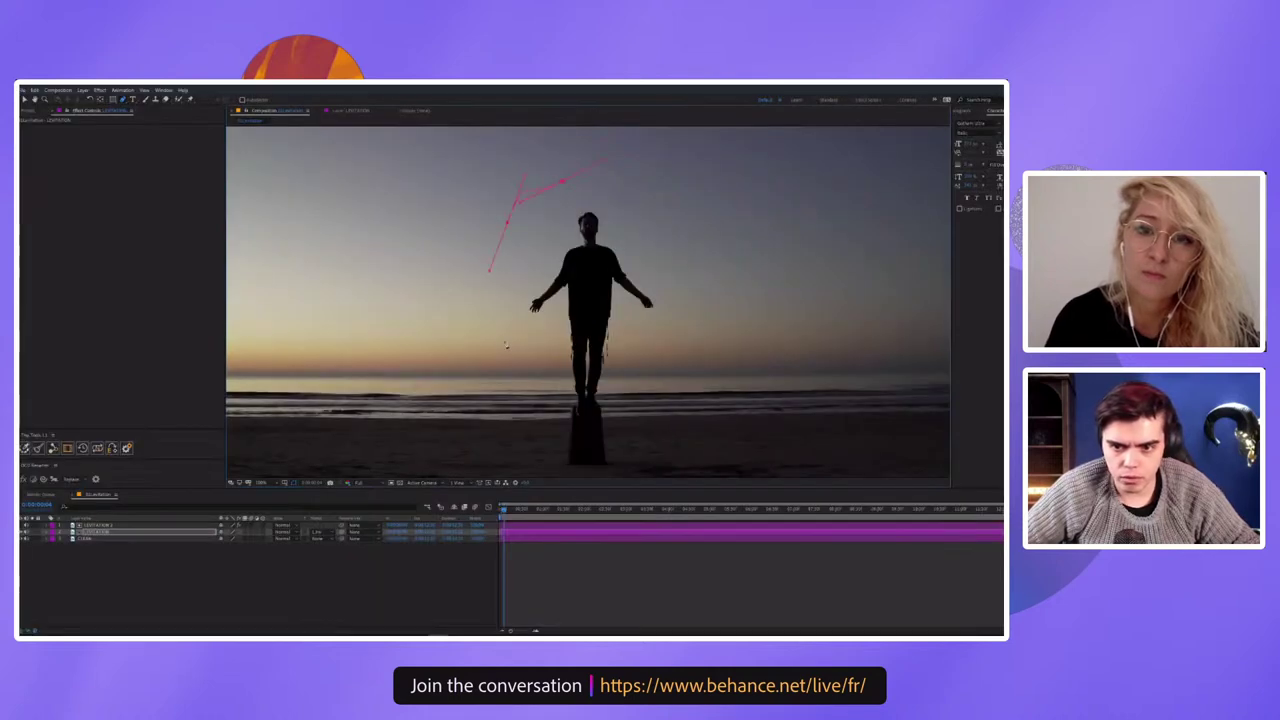
# Add Mask 1 points down the figure's left side and along his leg
pyautogui.click(488, 300)
pyautogui.click(492, 326)
pyautogui.click(514, 350)
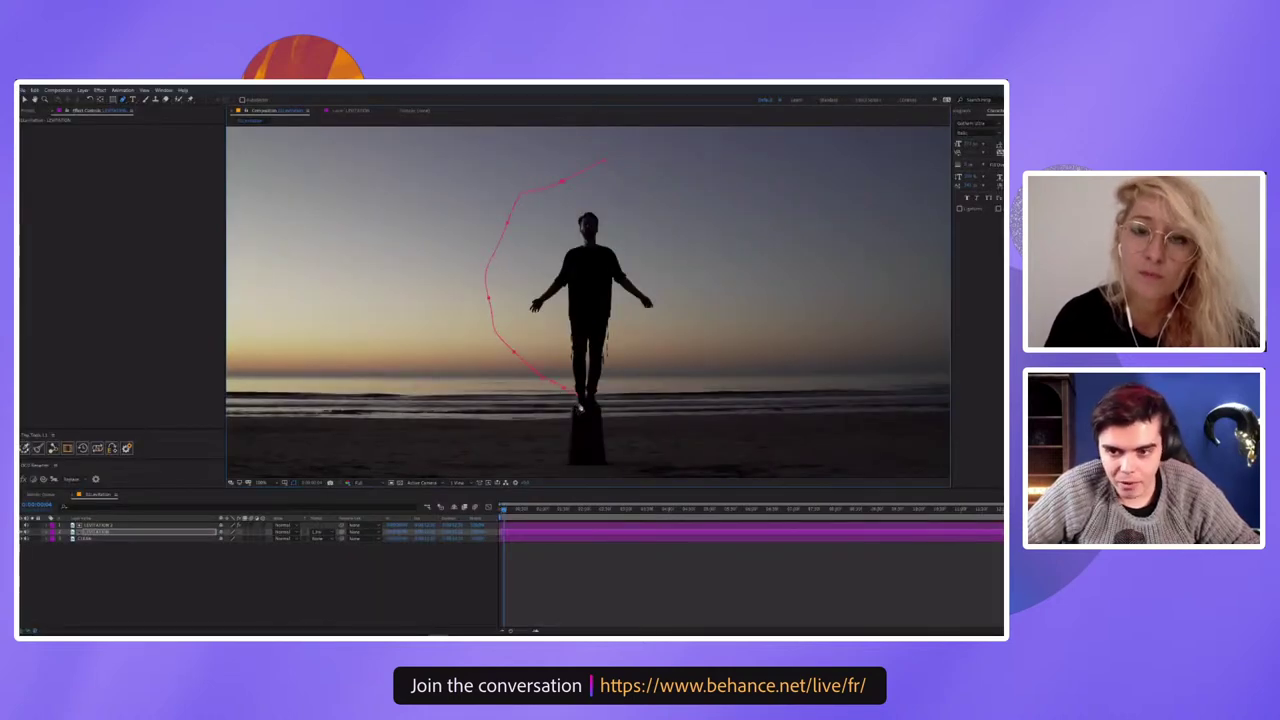
pyautogui.scroll(2, 576, 370)
pyautogui.scroll(1, 583, 240)
pyautogui.scroll(1, 574, 263)
pyautogui.scroll(1, 567, 283)
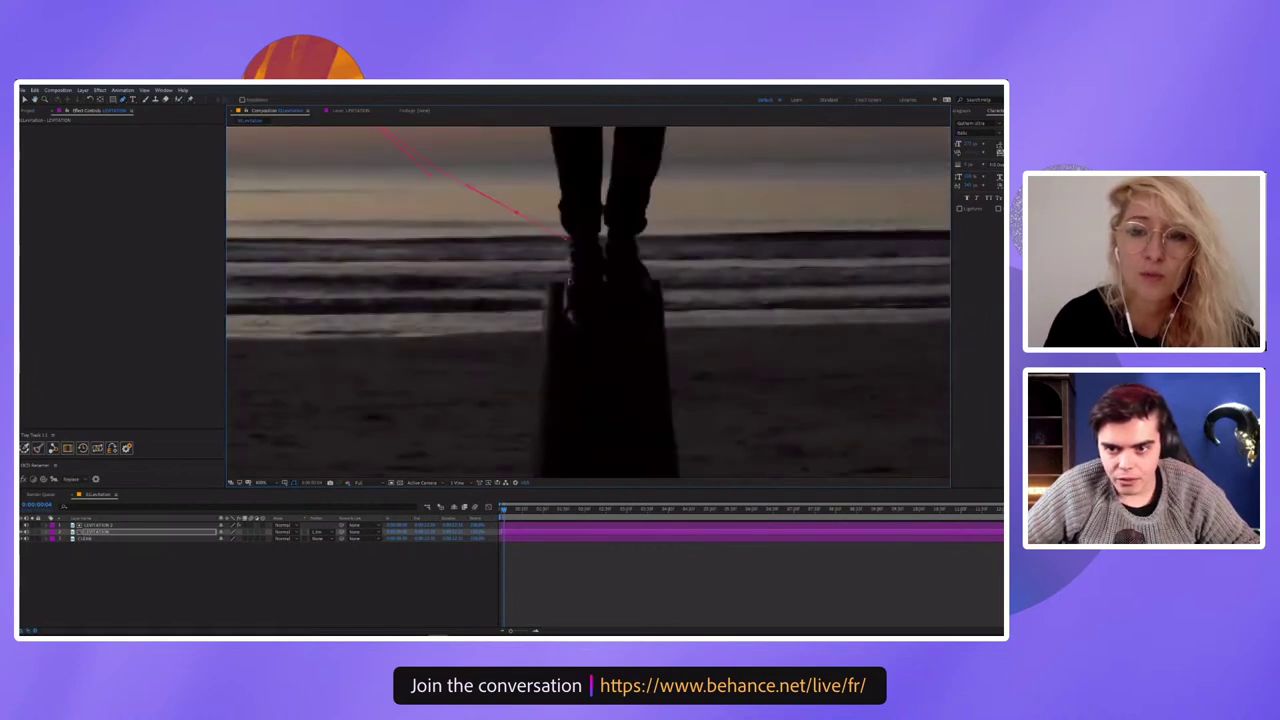
pyautogui.click(568, 283)
pyautogui.click(566, 310)
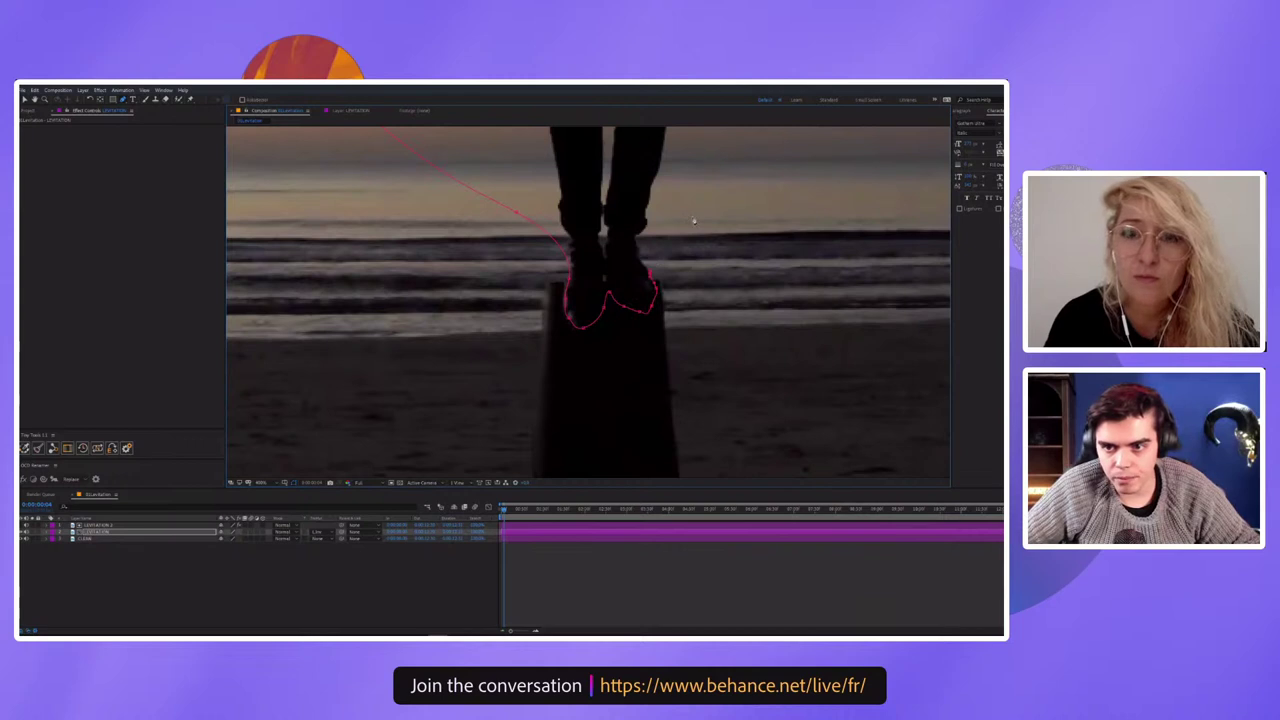
# Bring the feet into view and deselect the LEVITATION layer to check the pedestal is masked out
pyautogui.moveTo(693, 220); pyautogui.dragTo(643, 309)
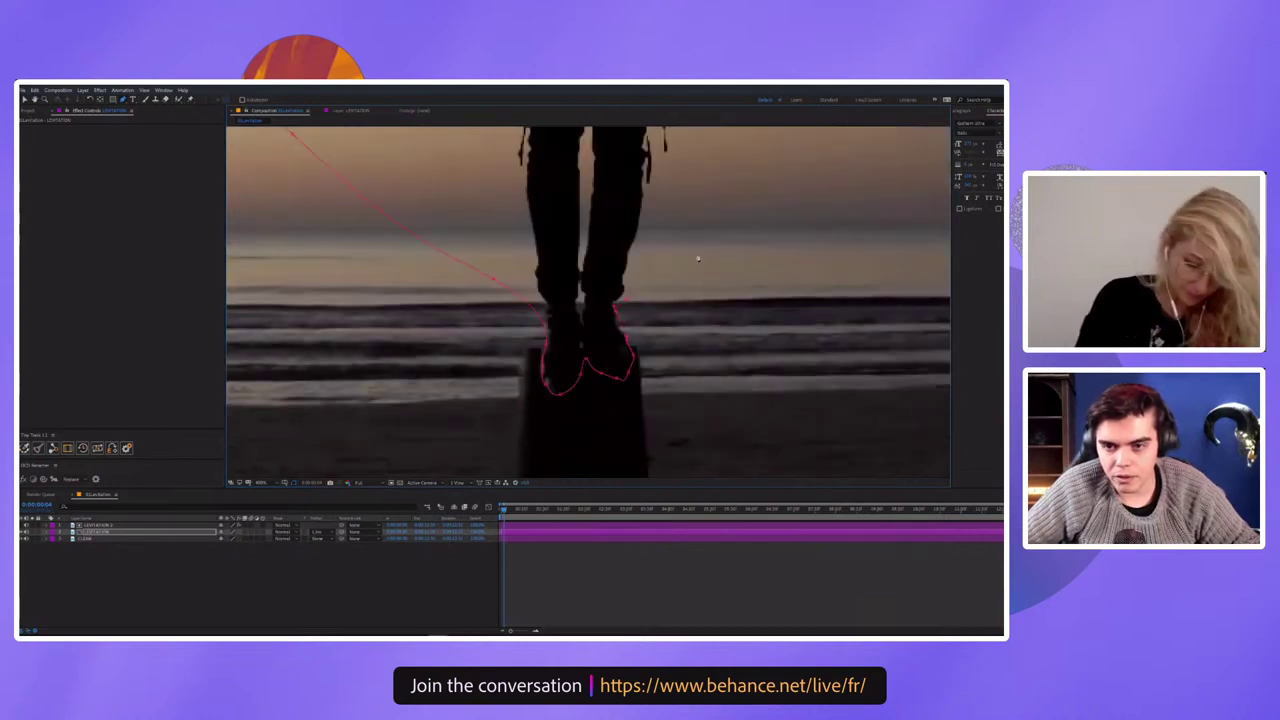
pyautogui.scroll(2, 594, 386)
pyautogui.scroll(-2, 685, 273)
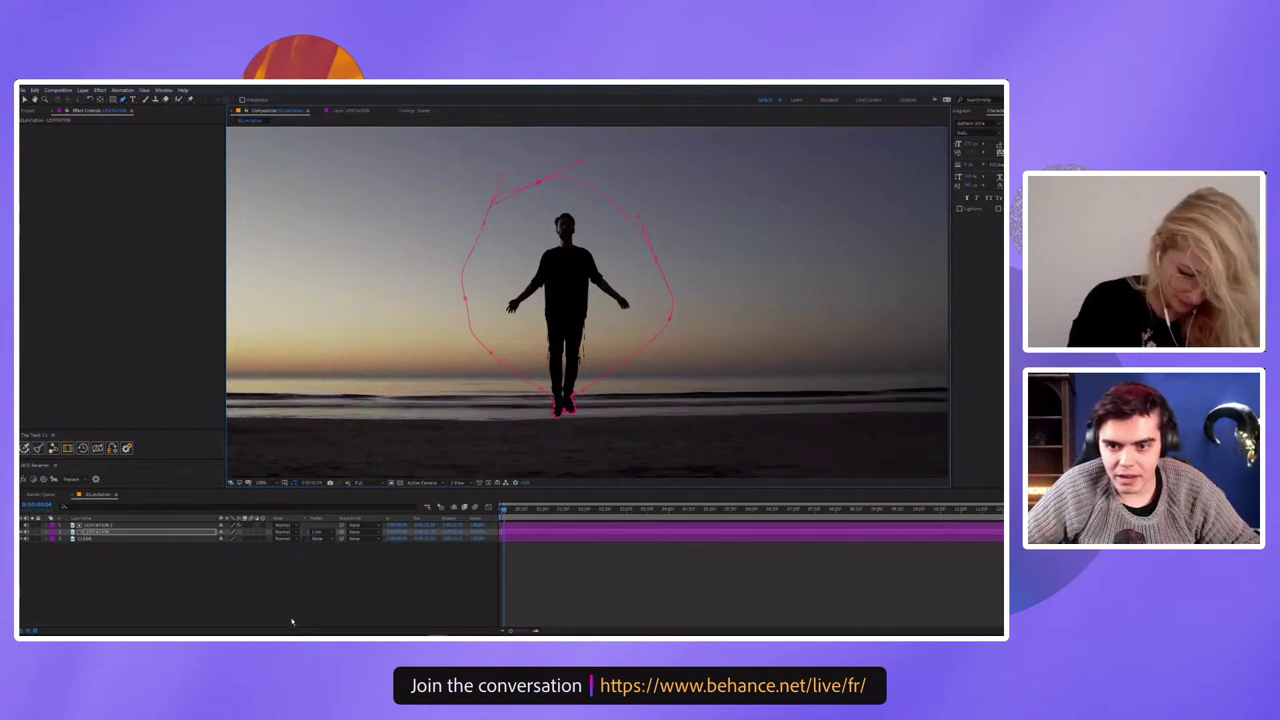
pyautogui.click(292, 622)
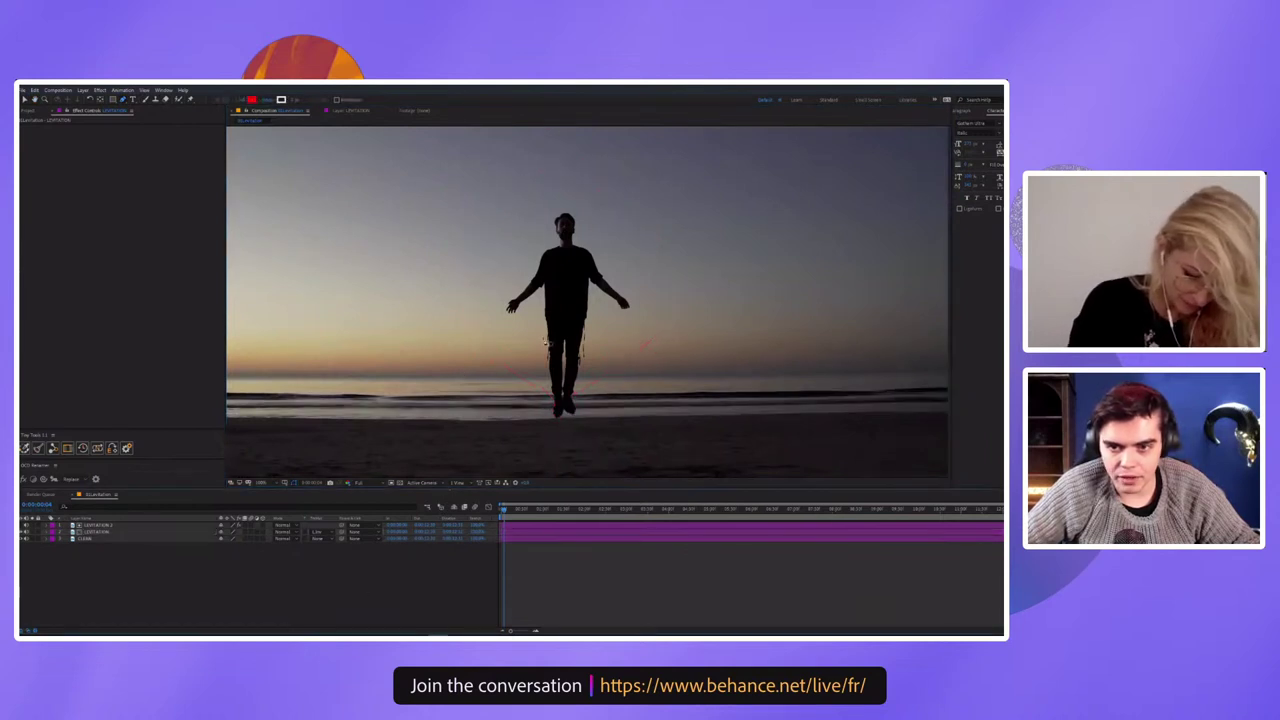
pyautogui.click(100, 533)
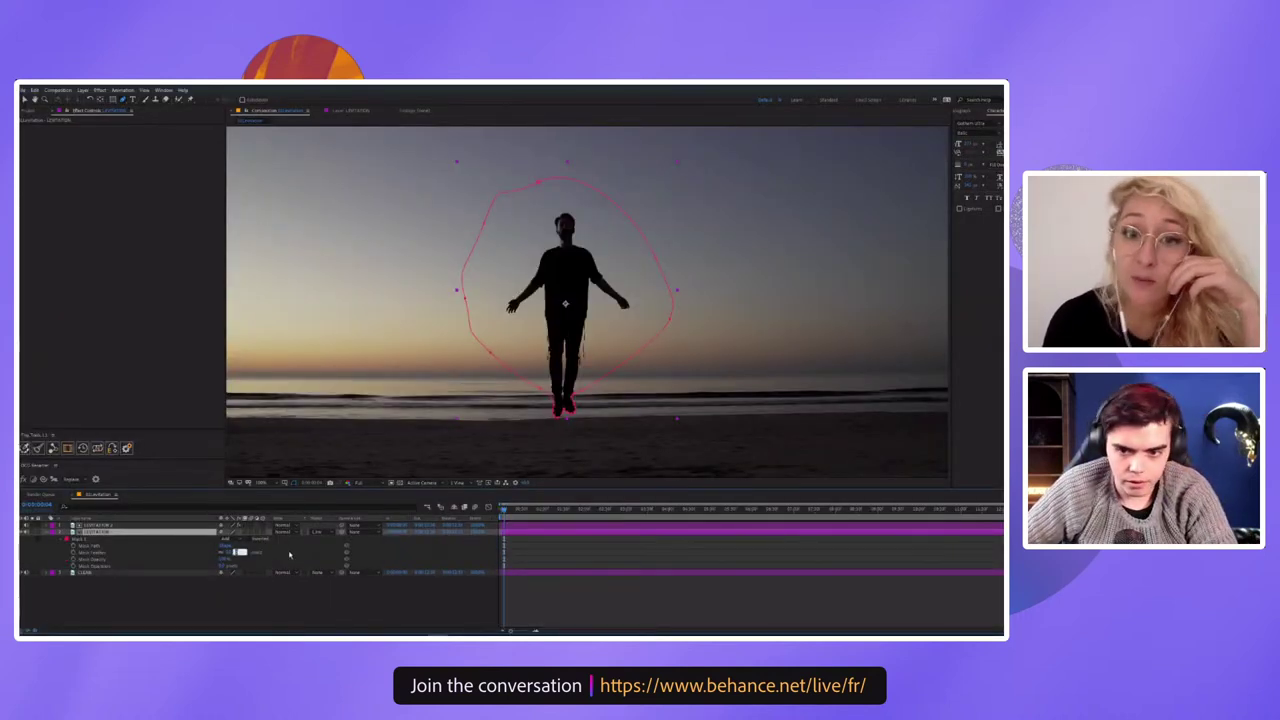
pyautogui.press('F2')
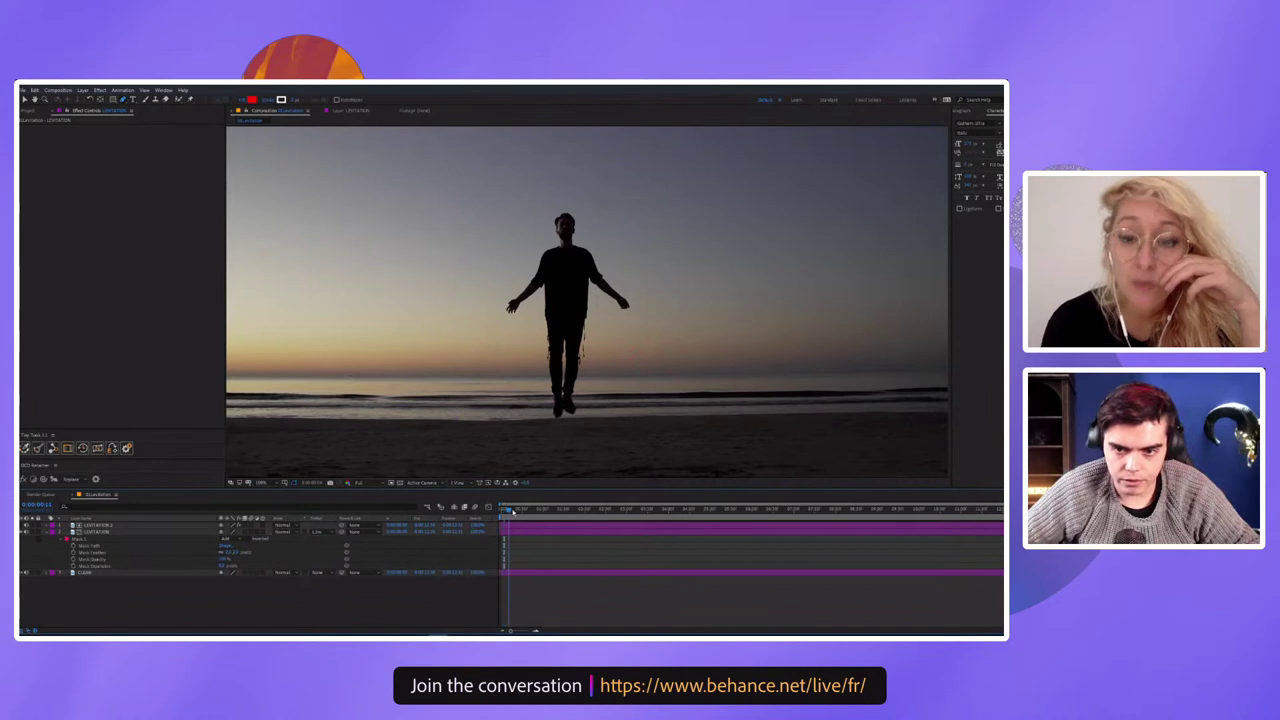
pyautogui.moveTo(513, 511); pyautogui.dragTo(579, 508)
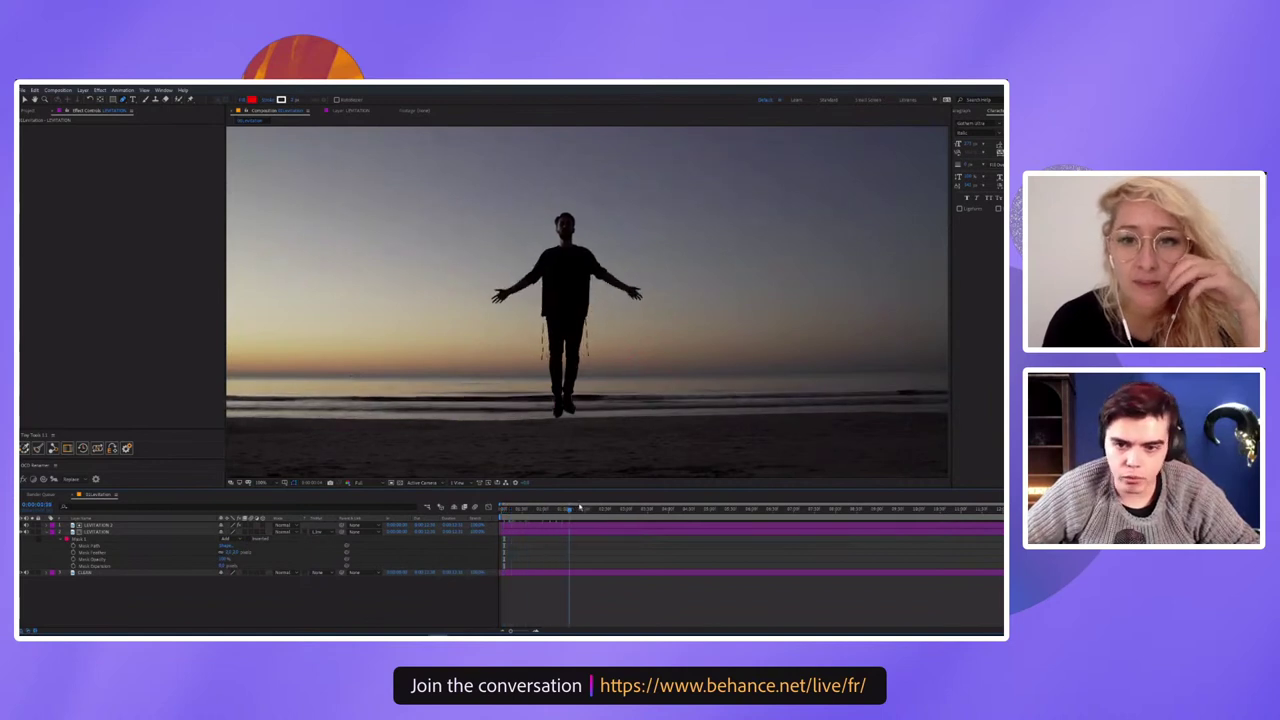
pyautogui.press('space')
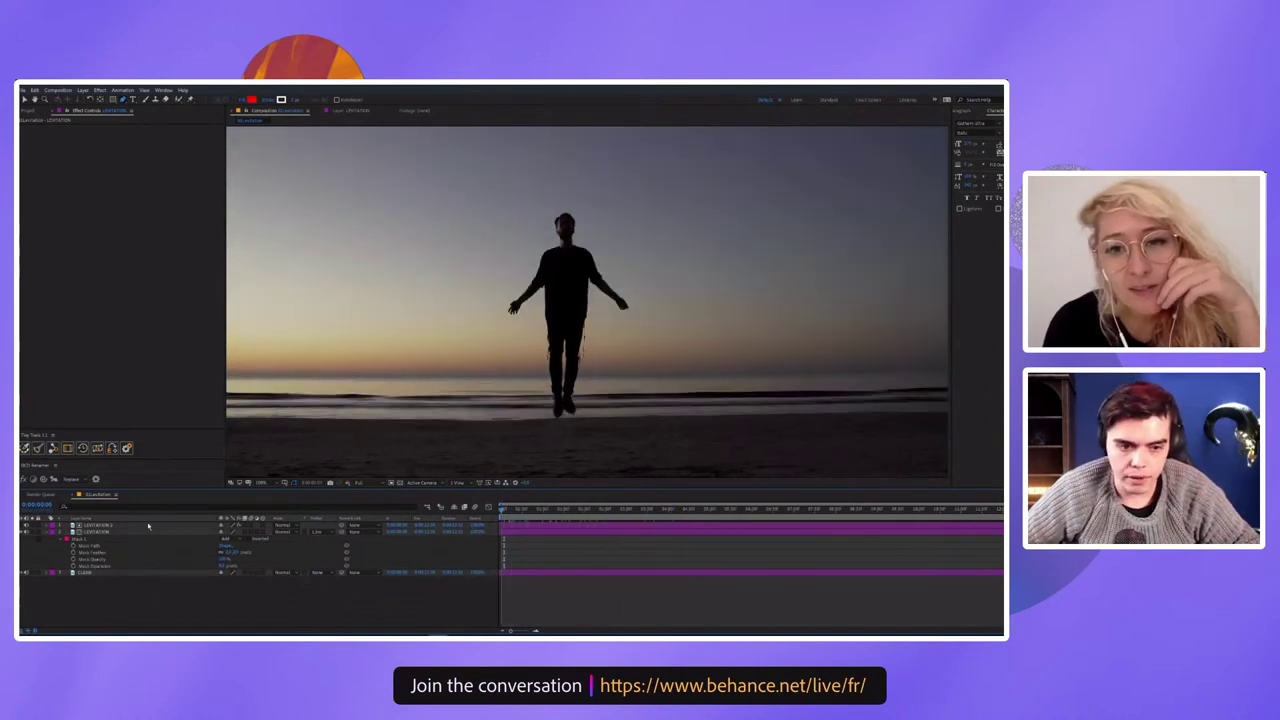
pyautogui.click(100, 537)
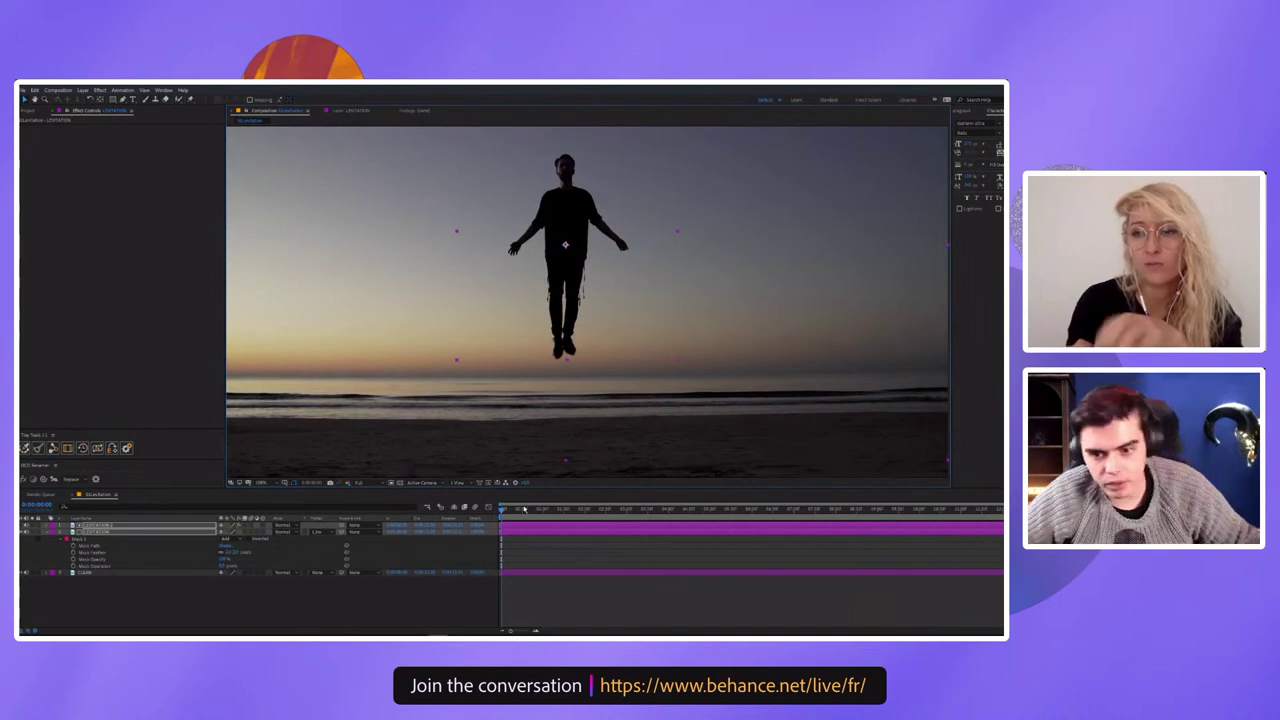
pyautogui.click(524, 510)
pyautogui.moveTo(524, 512); pyautogui.dragTo(605, 512)
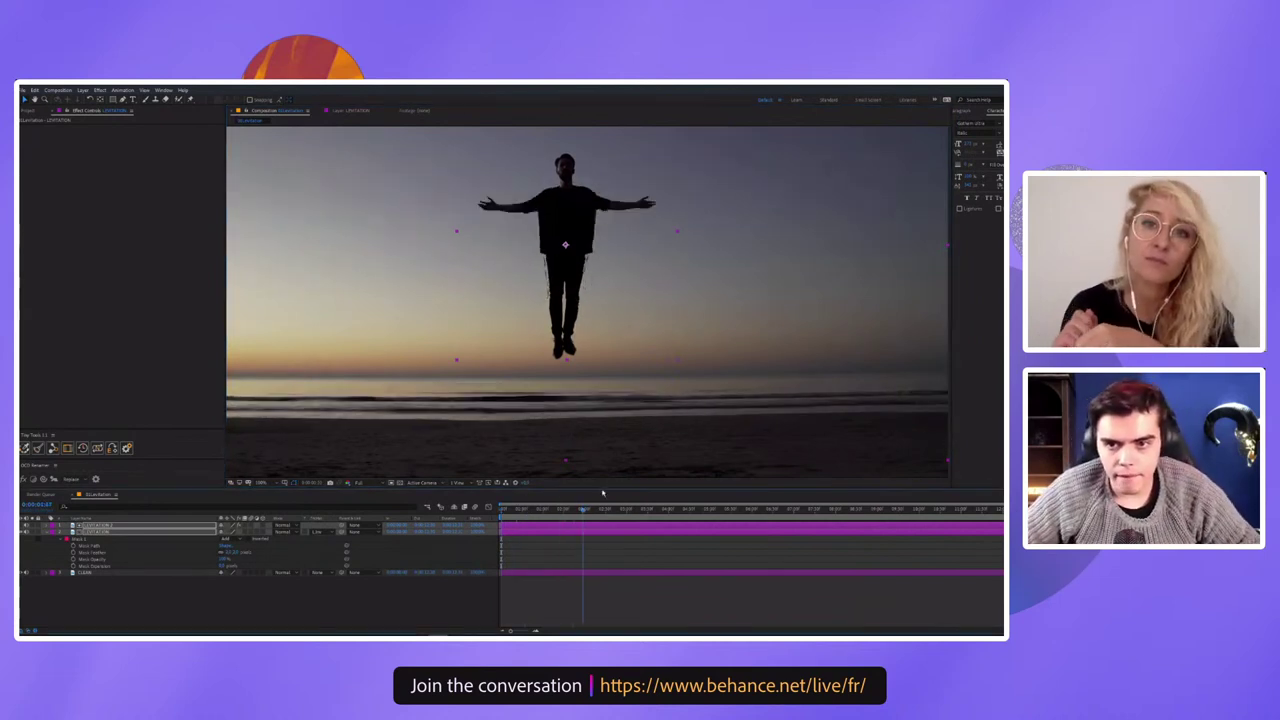
pyautogui.scroll(5, 597, 326)
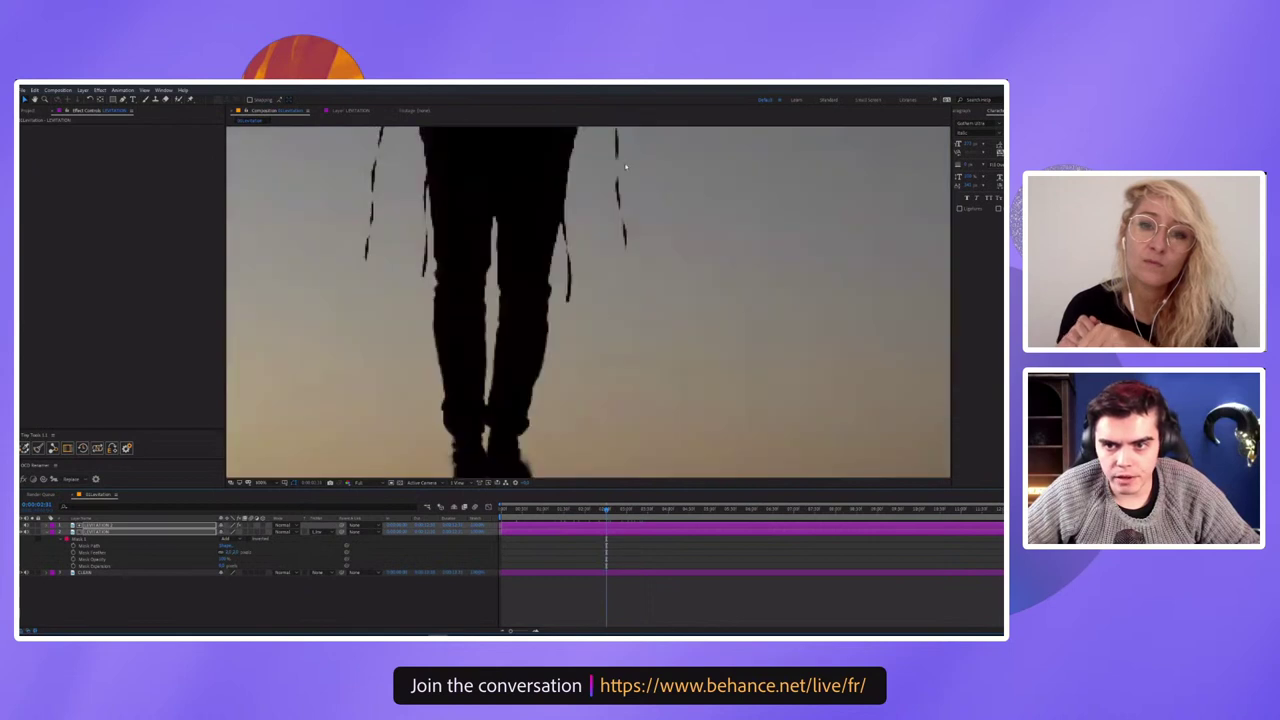
pyautogui.scroll(-3, 612, 190)
pyautogui.scroll(-3, 606, 222)
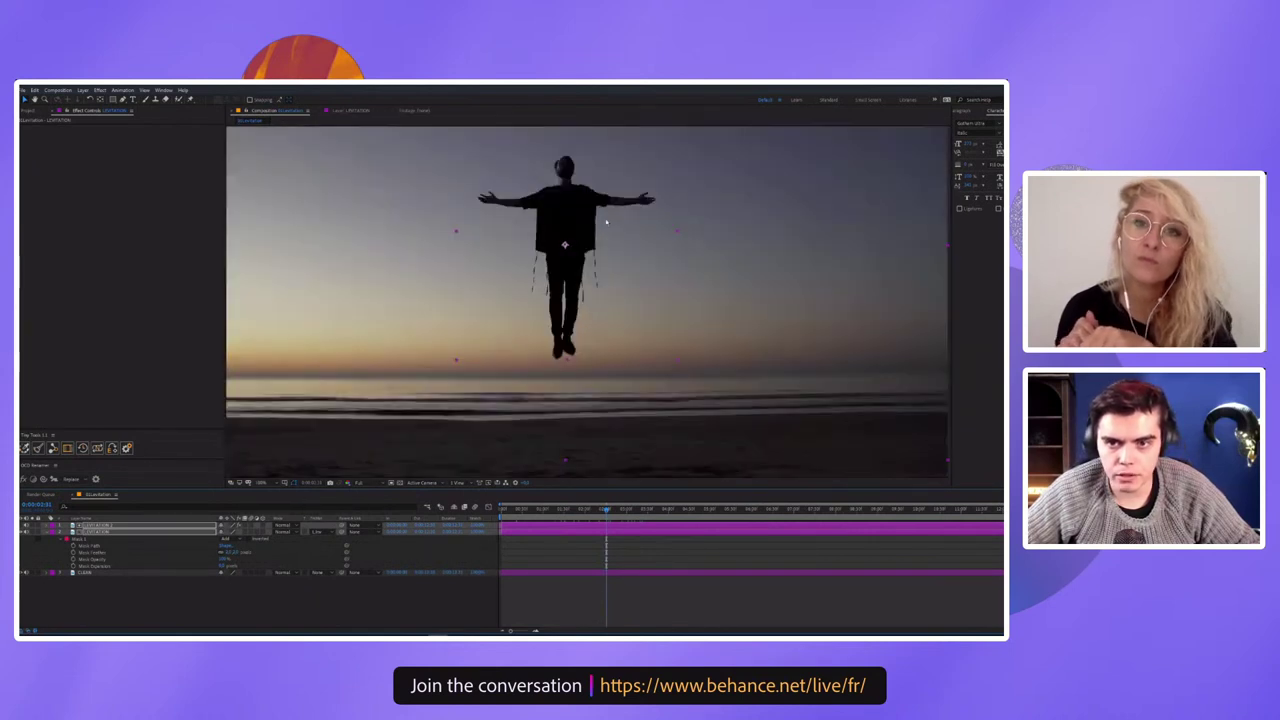
pyautogui.scroll(-2, 603, 243)
pyautogui.press('Home')
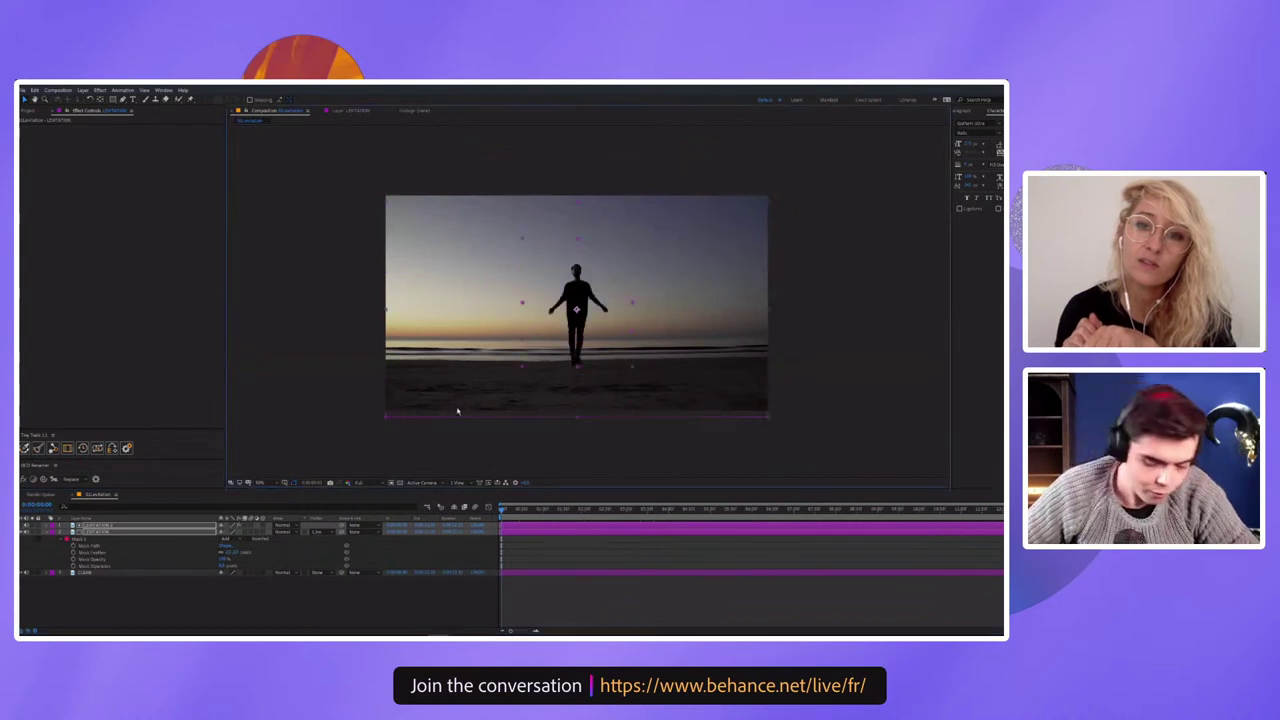
# Collapse Mask 1, preview the shot, and select the LEVITATION layer for repositioning
pyautogui.click(80, 538)
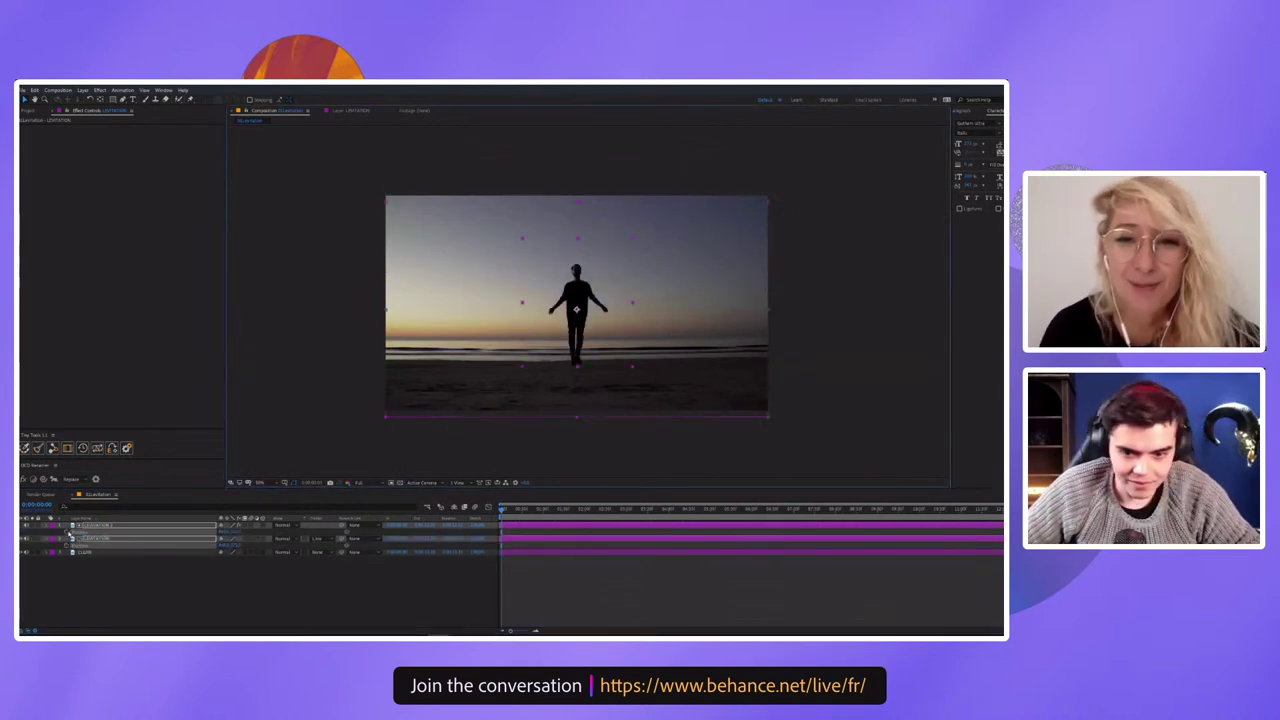
pyautogui.press('space')
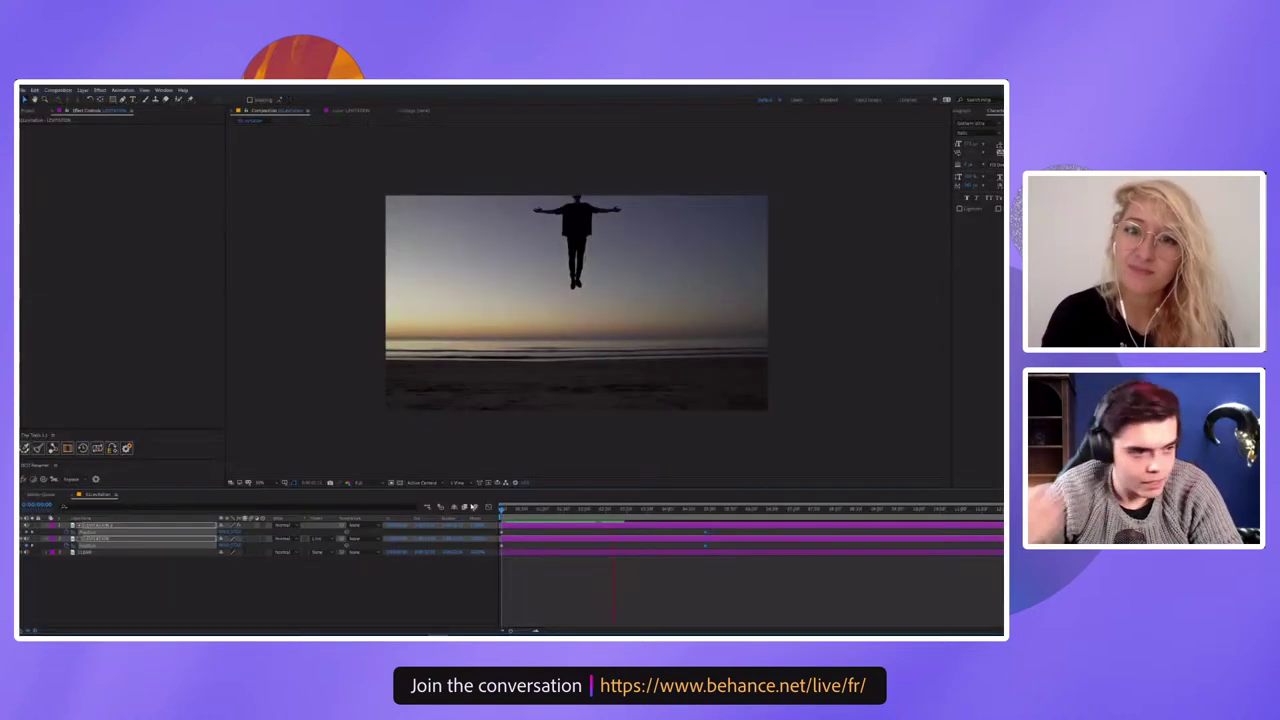
pyautogui.click(418, 538)
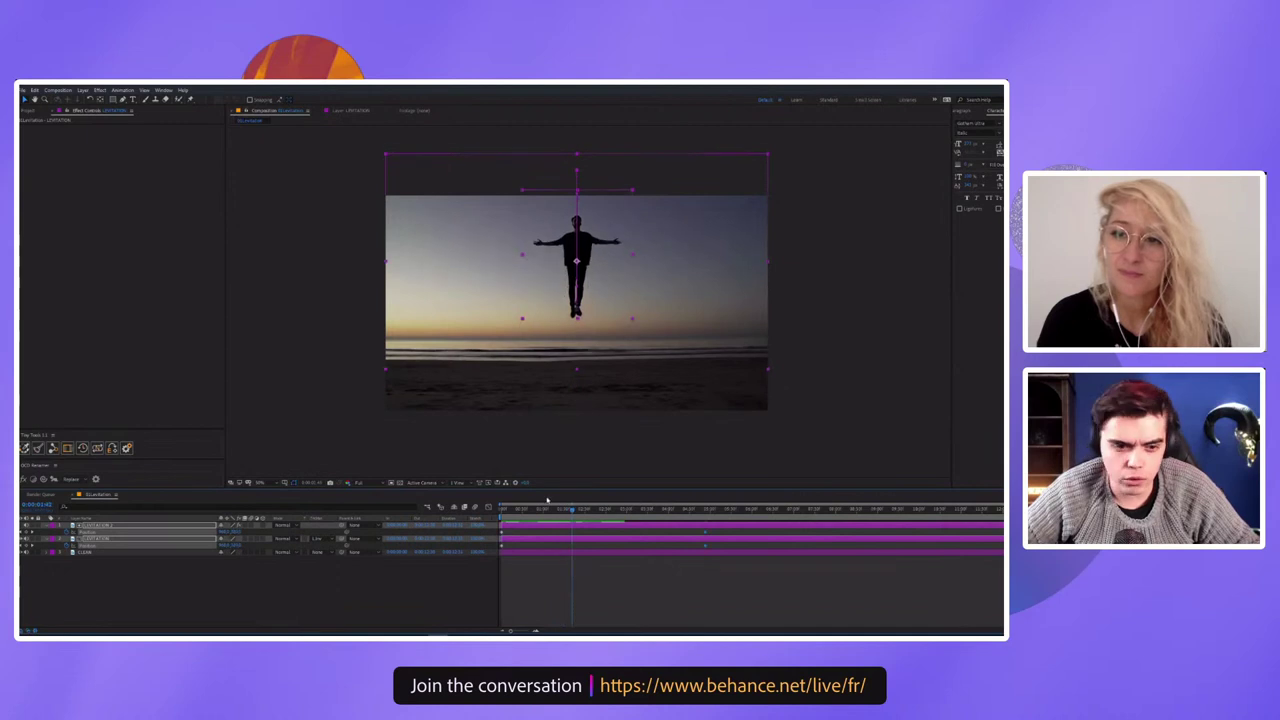
pyautogui.click(97, 525)
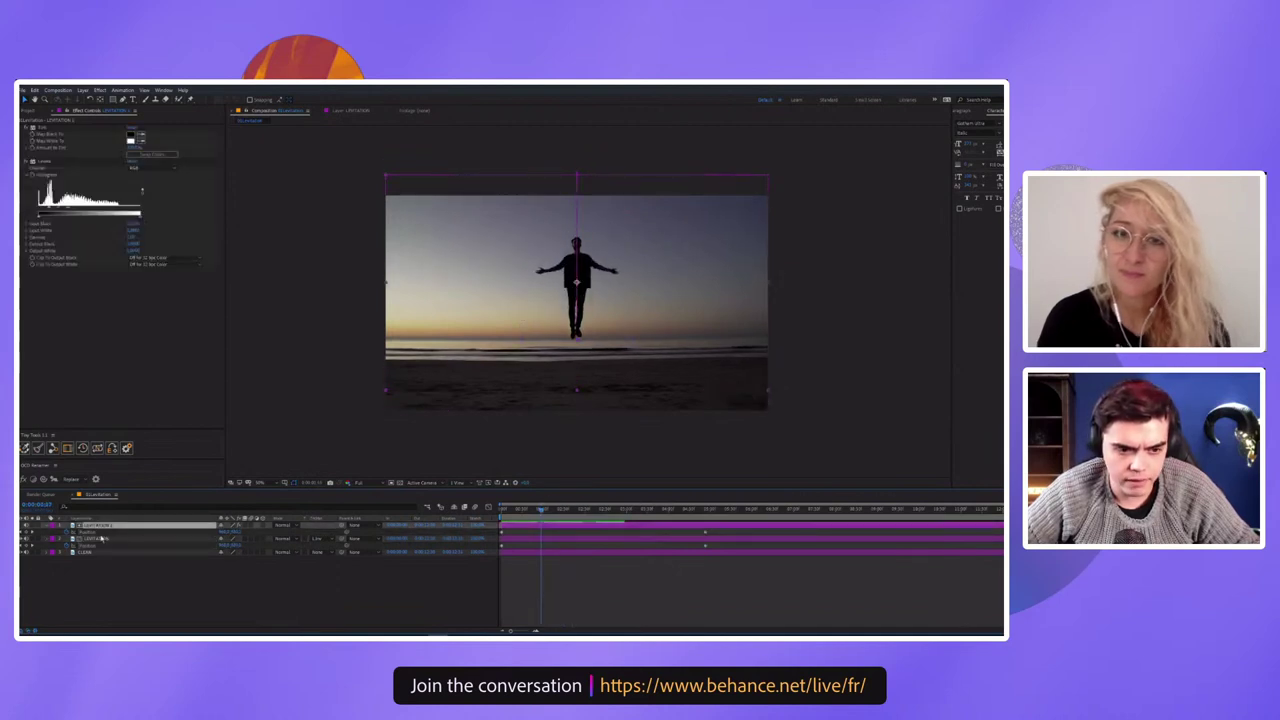
pyautogui.click(107, 540)
pyautogui.scroll(3, 459, 187)
pyautogui.scroll(2, 459, 187)
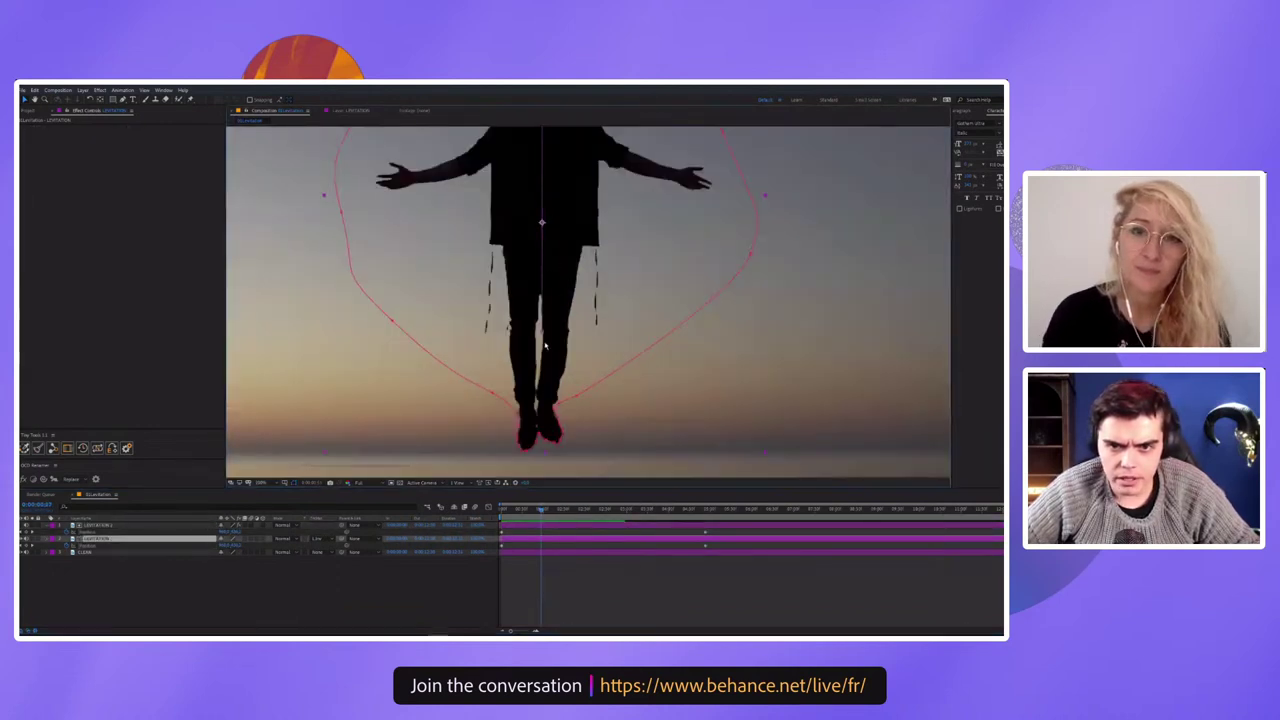
pyautogui.press(',')
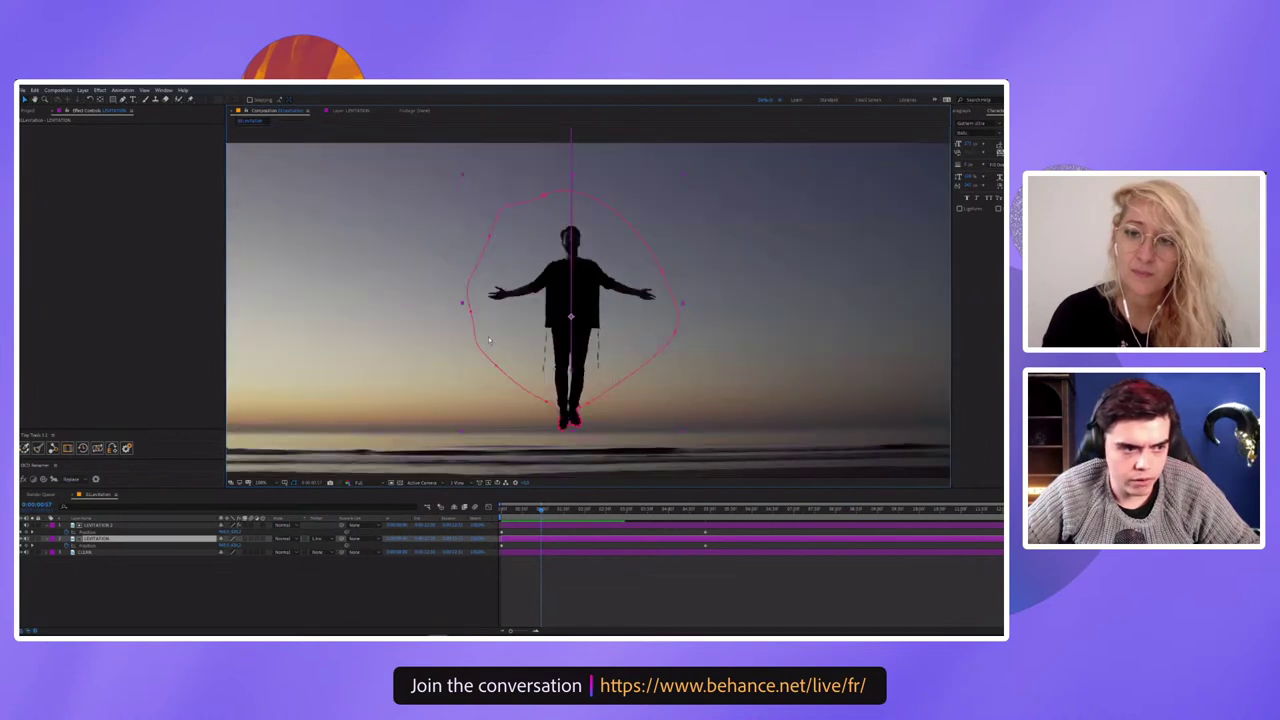
pyautogui.scroll(-1, 503, 321)
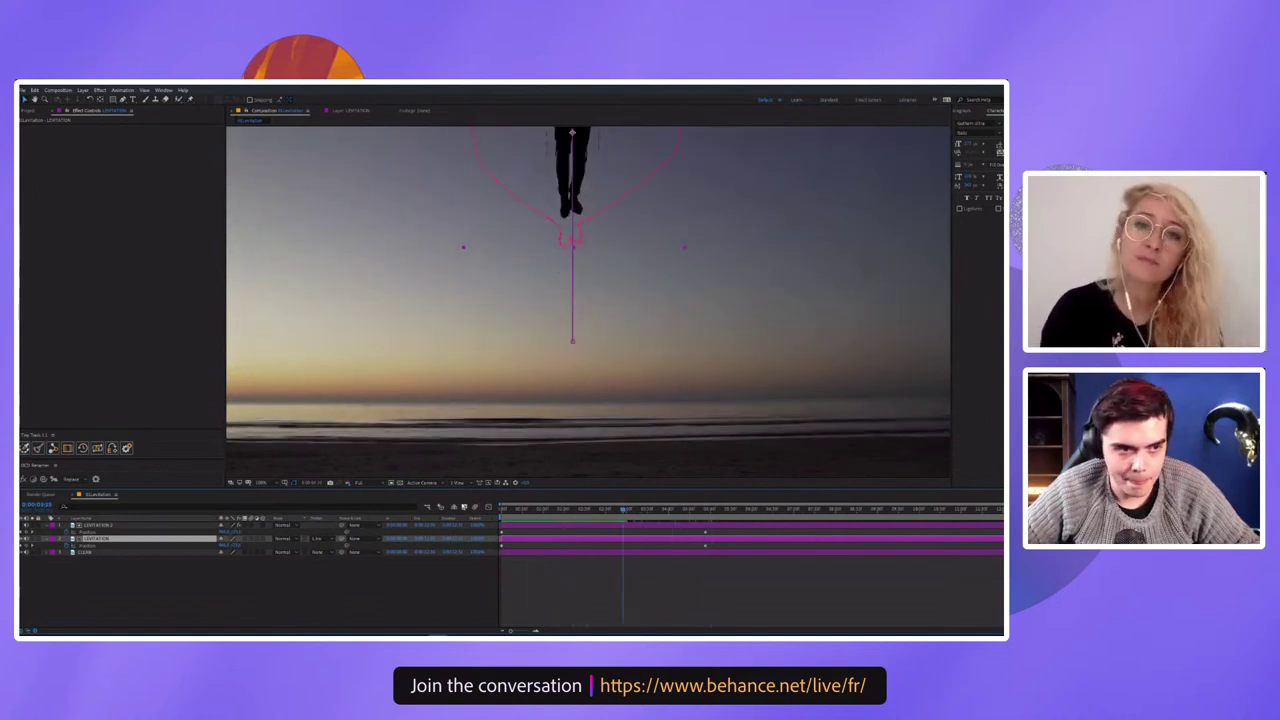
pyautogui.click(97, 543)
pyautogui.click(97, 540)
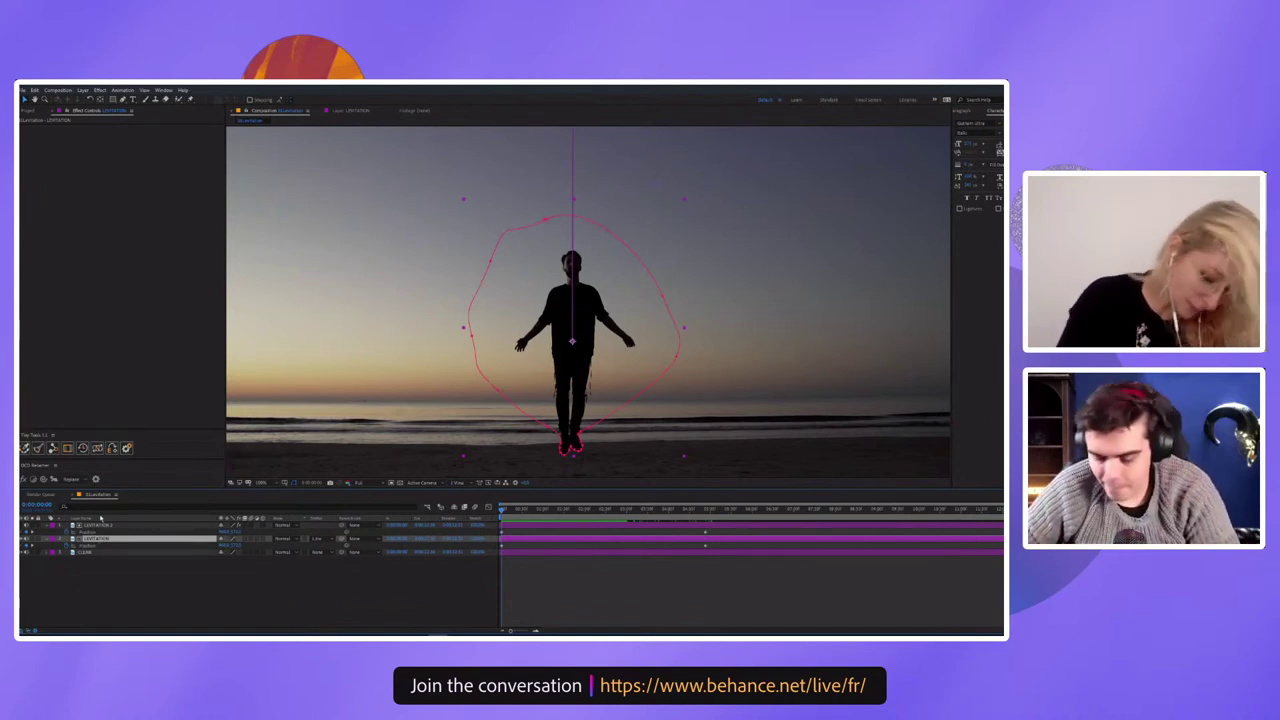
pyautogui.press('space')
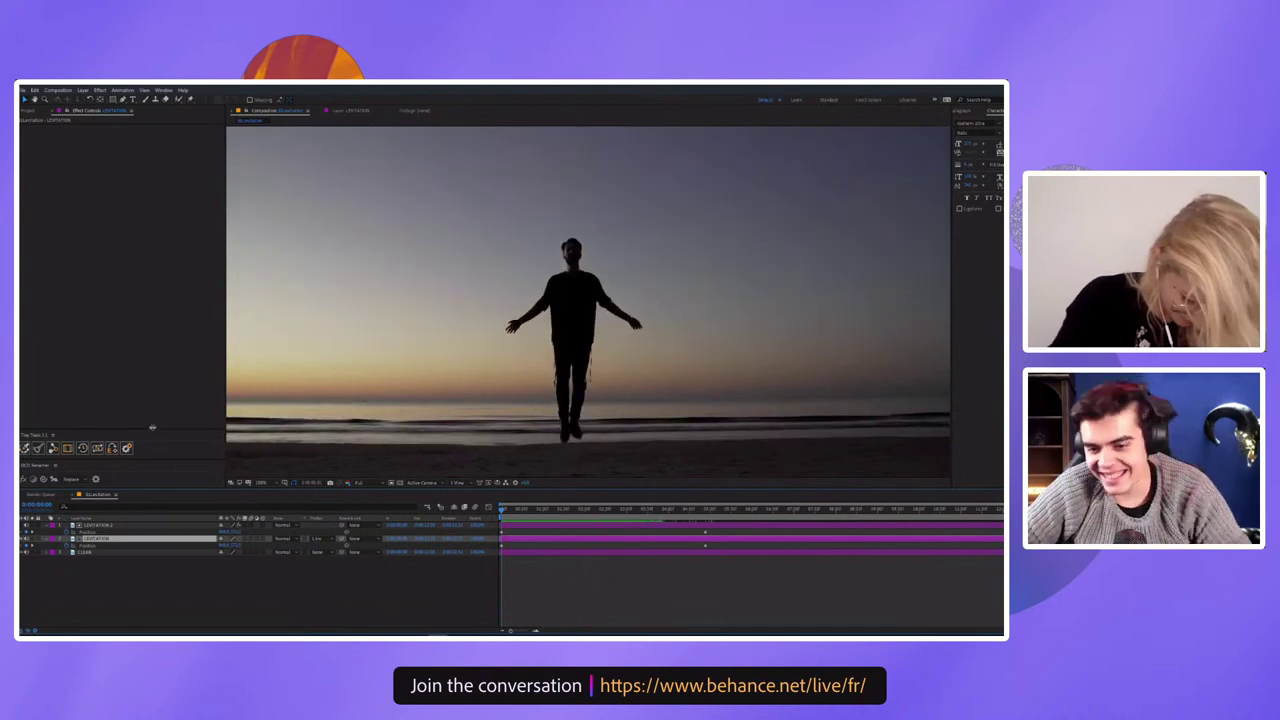
pyautogui.press('space')
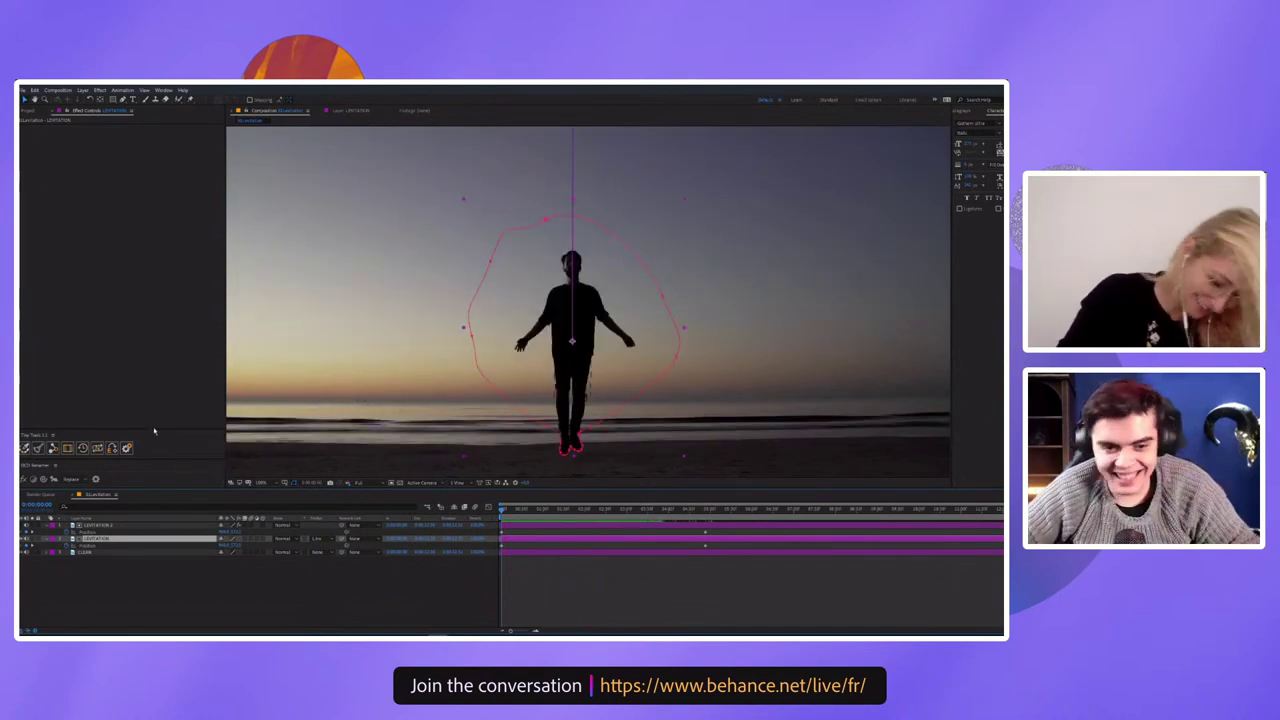
pyautogui.click(262, 484)
pyautogui.click(268, 498)
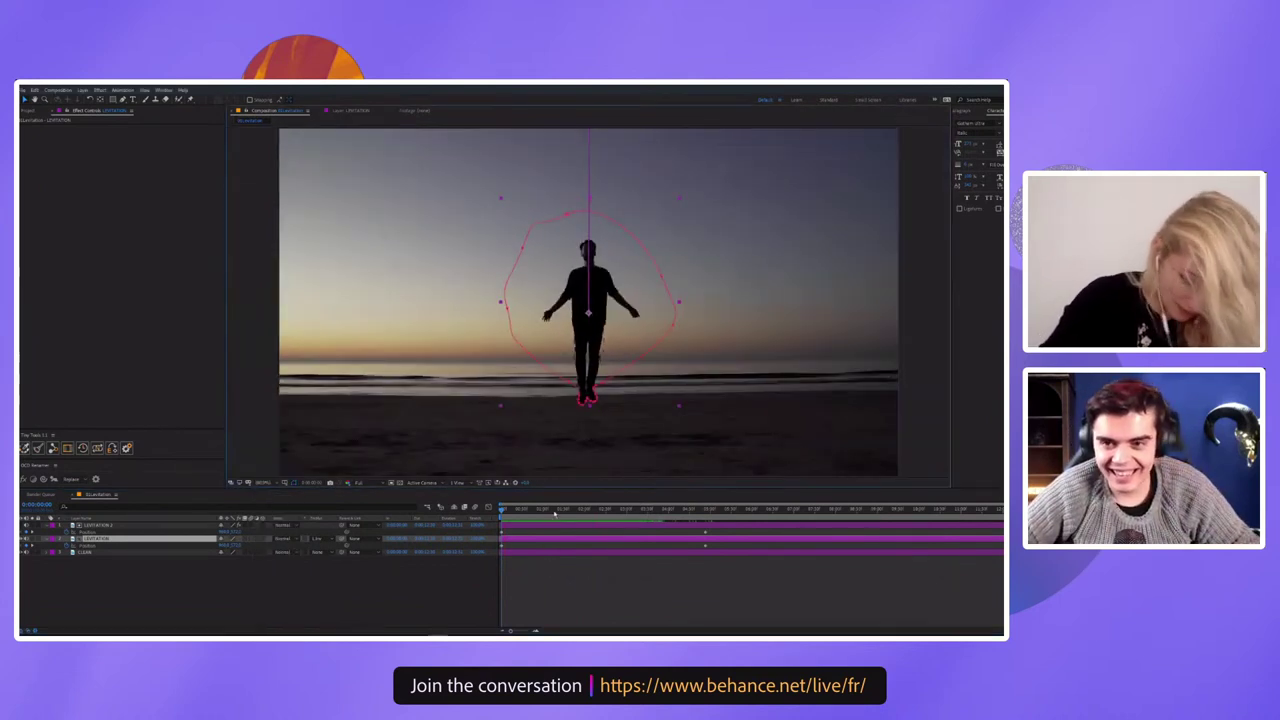
pyautogui.moveTo(610, 510); pyautogui.dragTo(656, 511)
pyautogui.press('space')
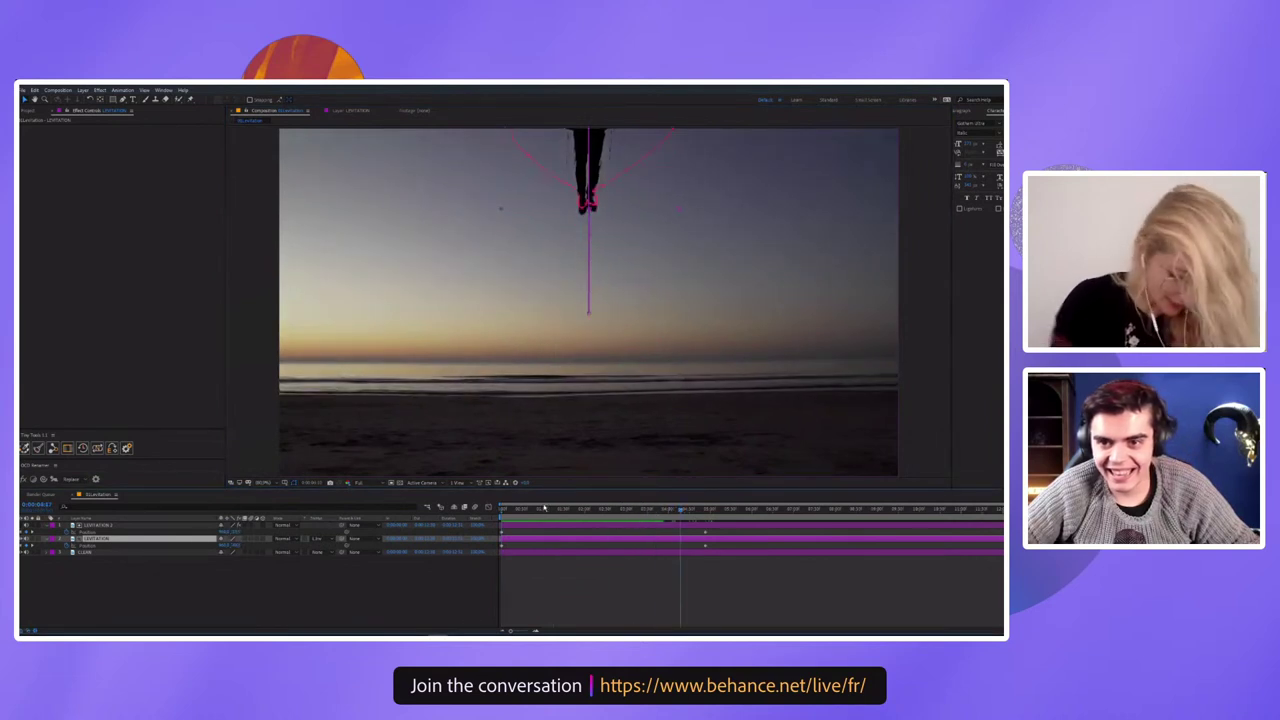
pyautogui.press('space')
pyautogui.press('space')
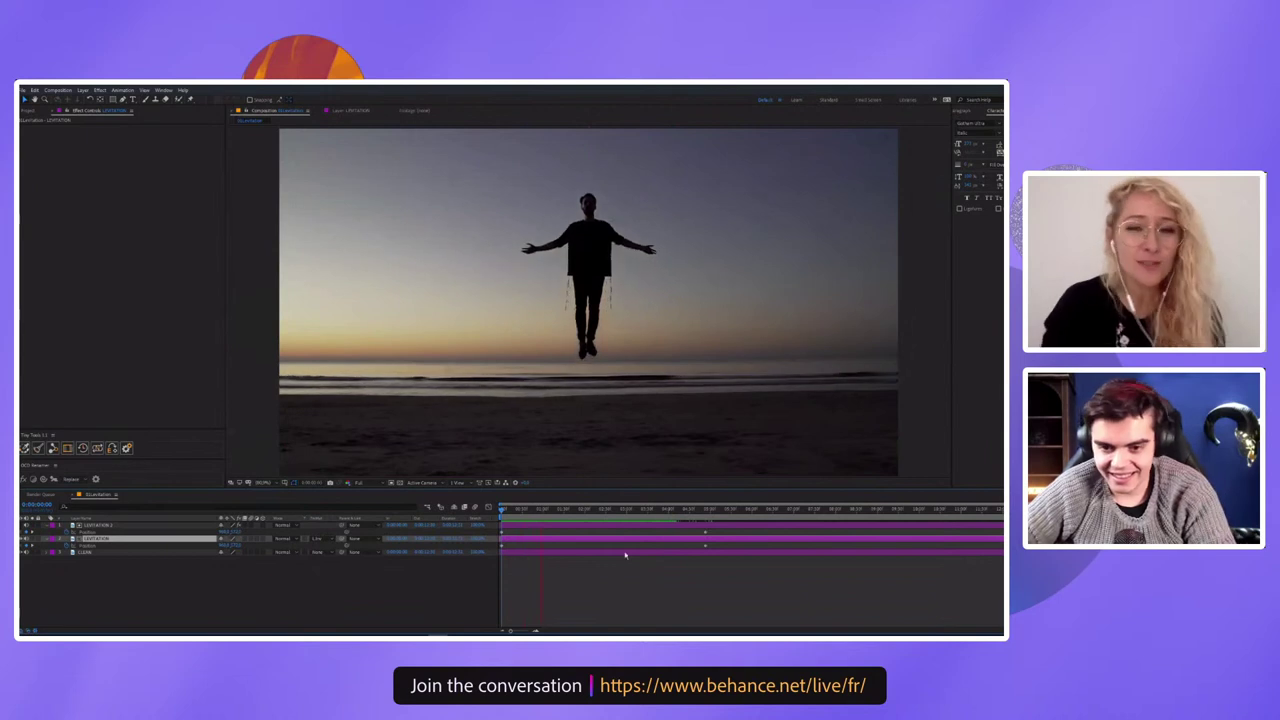
# At the figure's highest point, tilt the top figure's rotation and move him lower in frame
pyautogui.press('space')
pyautogui.moveTo(566, 517); pyautogui.dragTo(610, 512)
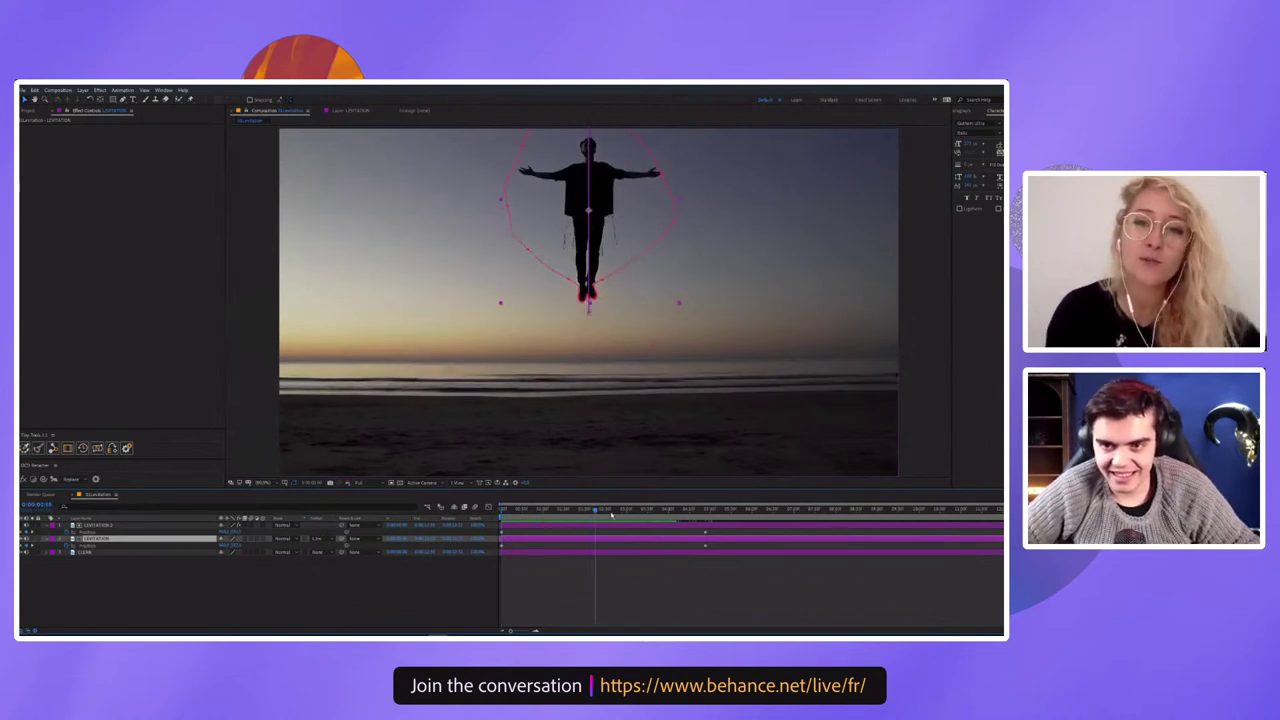
pyautogui.click(100, 526)
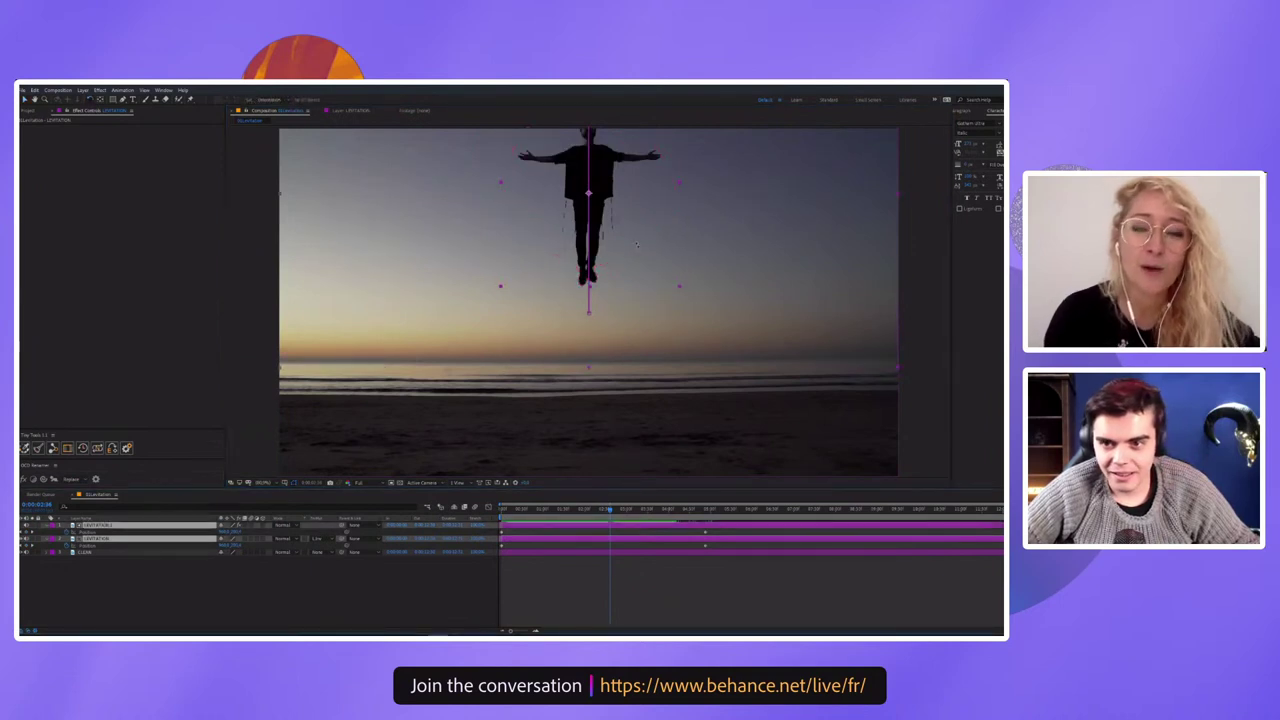
pyautogui.moveTo(638, 139)
pyautogui.mouseDown()
pyautogui.moveTo(573, 121)
pyautogui.moveTo(535, 157)
pyautogui.mouseUp()
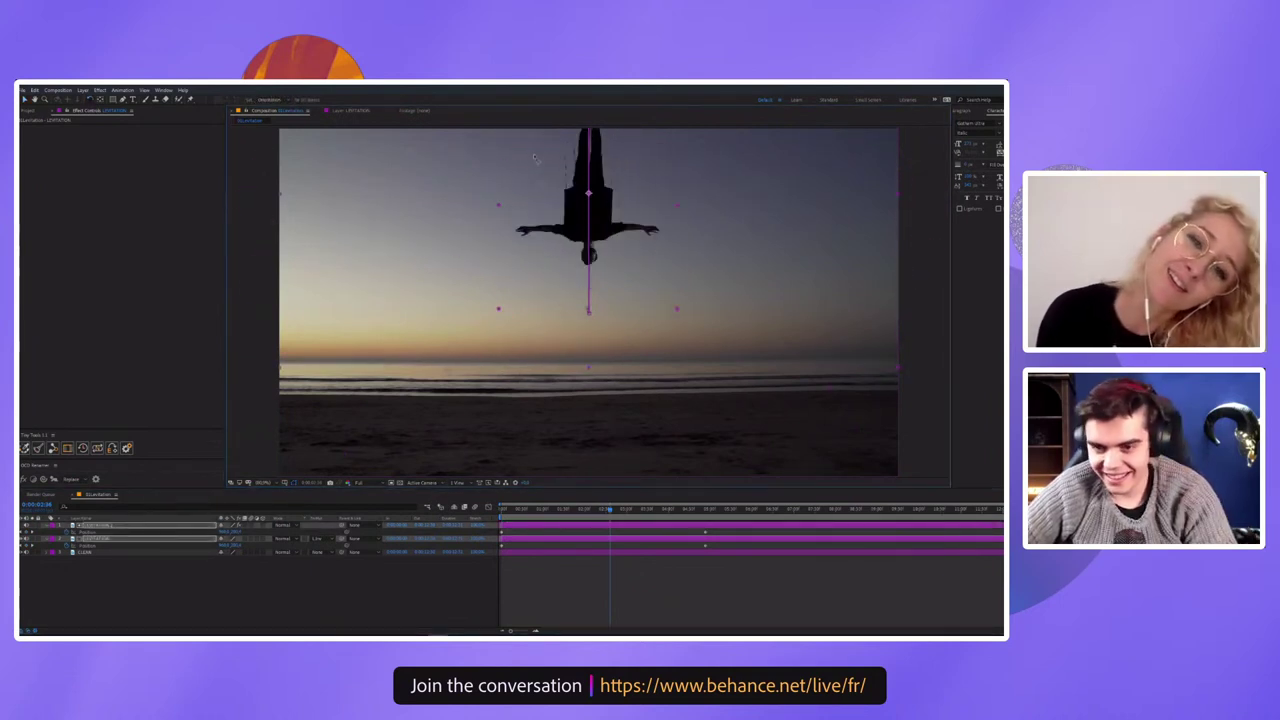
pyautogui.moveTo(521, 227); pyautogui.dragTo(528, 250)
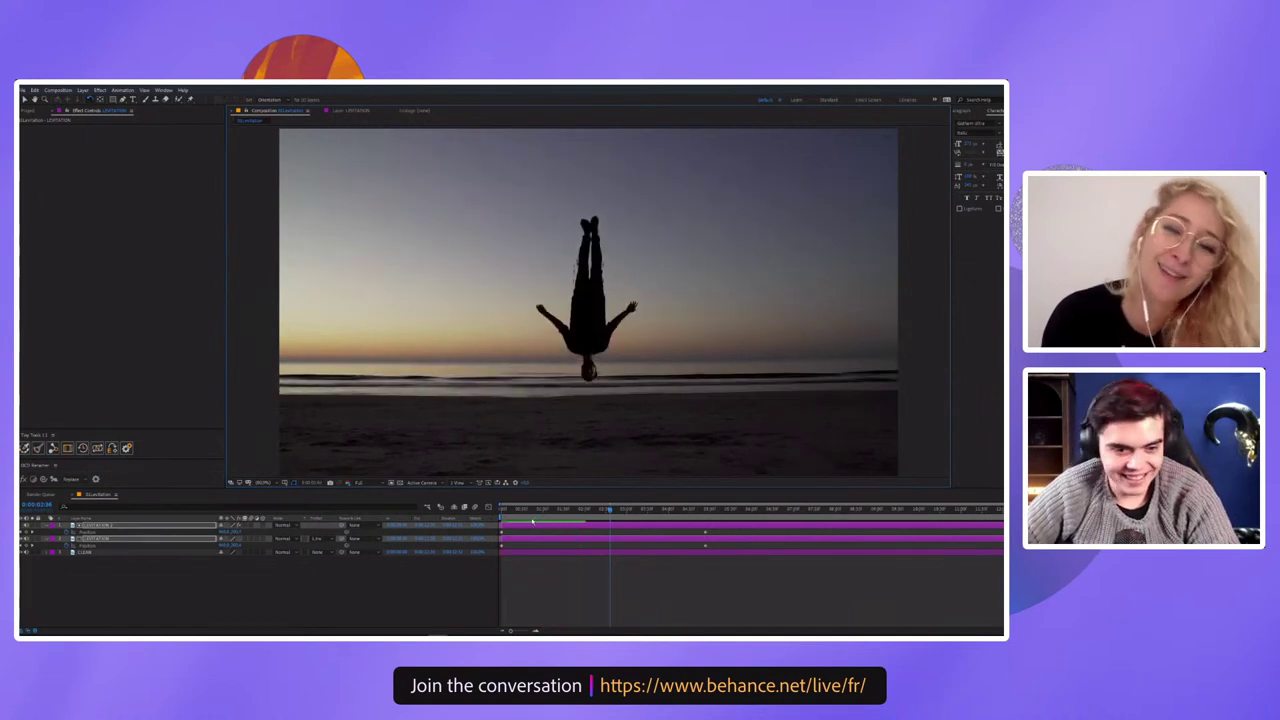
# Preview the levitation and rotate the high-floating figure back upright at a later frame
pyautogui.click(180, 531)
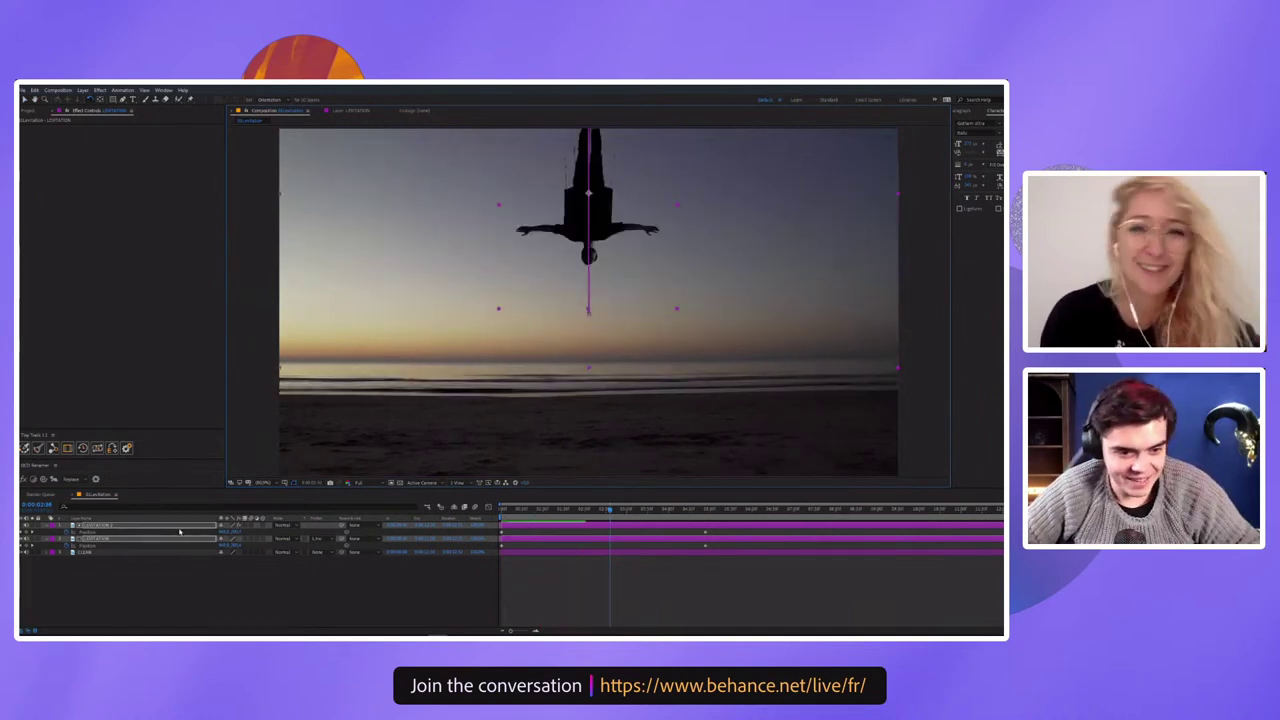
pyautogui.click(53, 540)
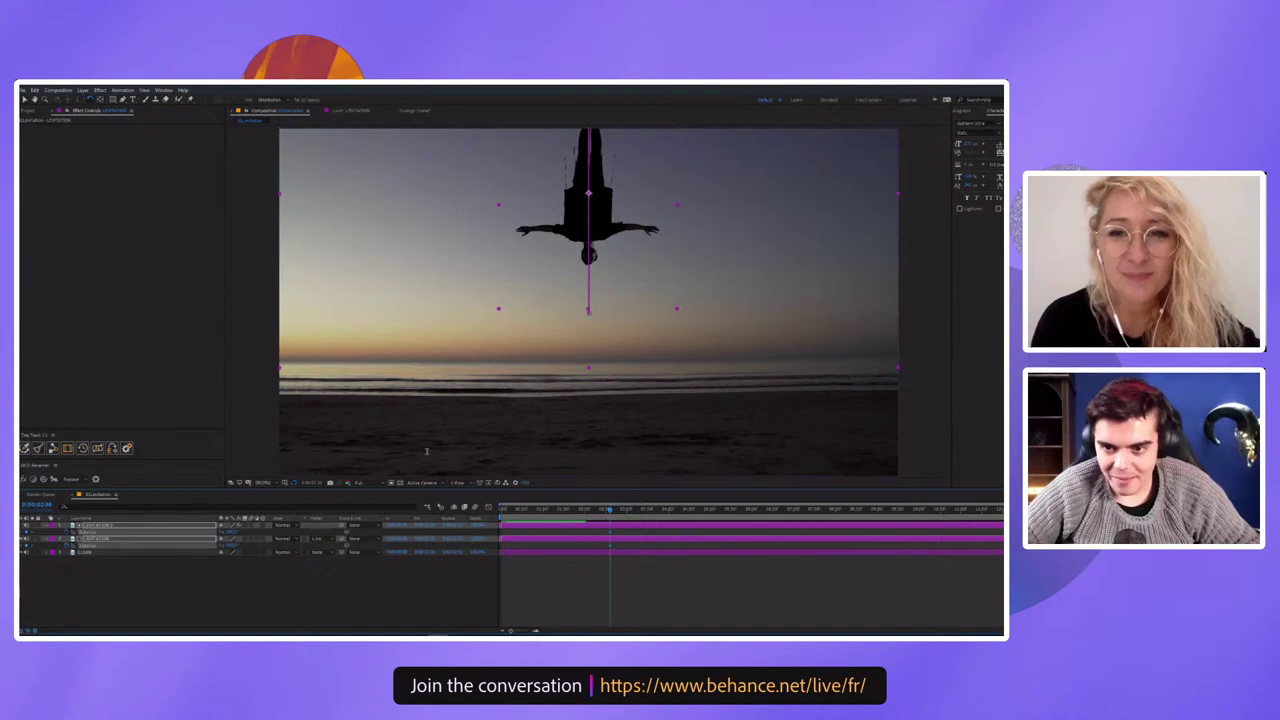
pyautogui.press('space')
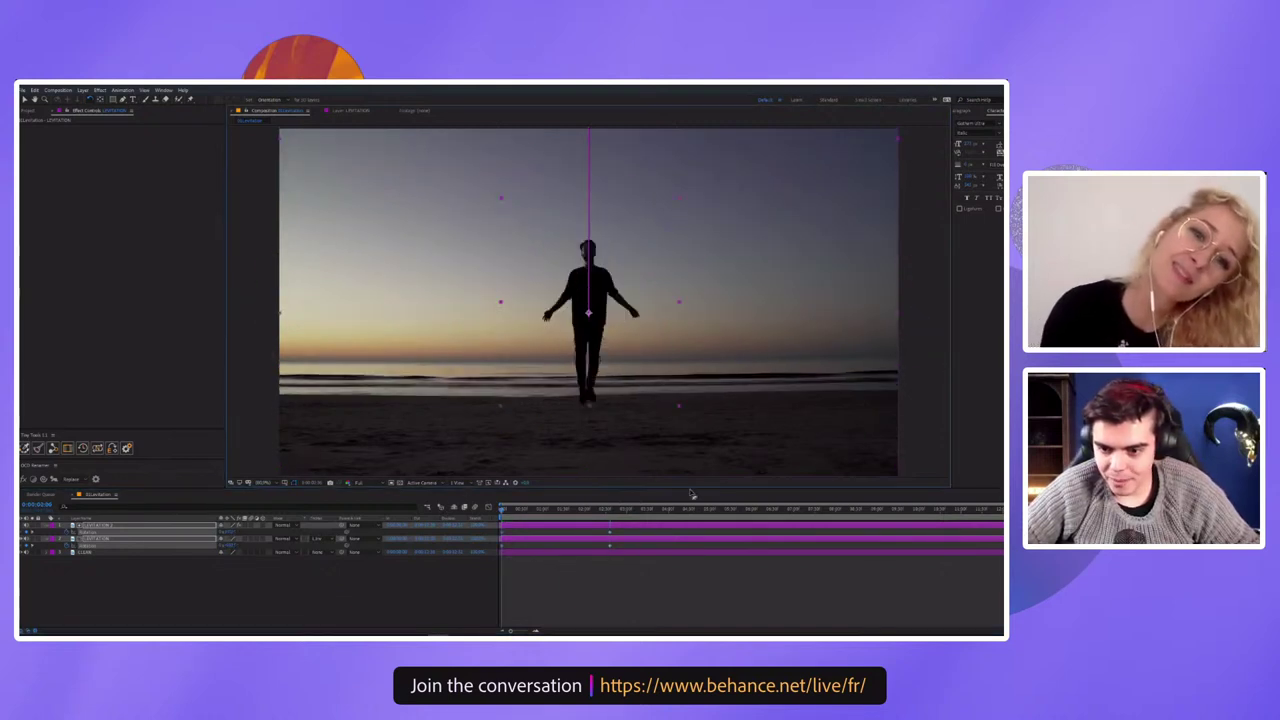
pyautogui.click(748, 509)
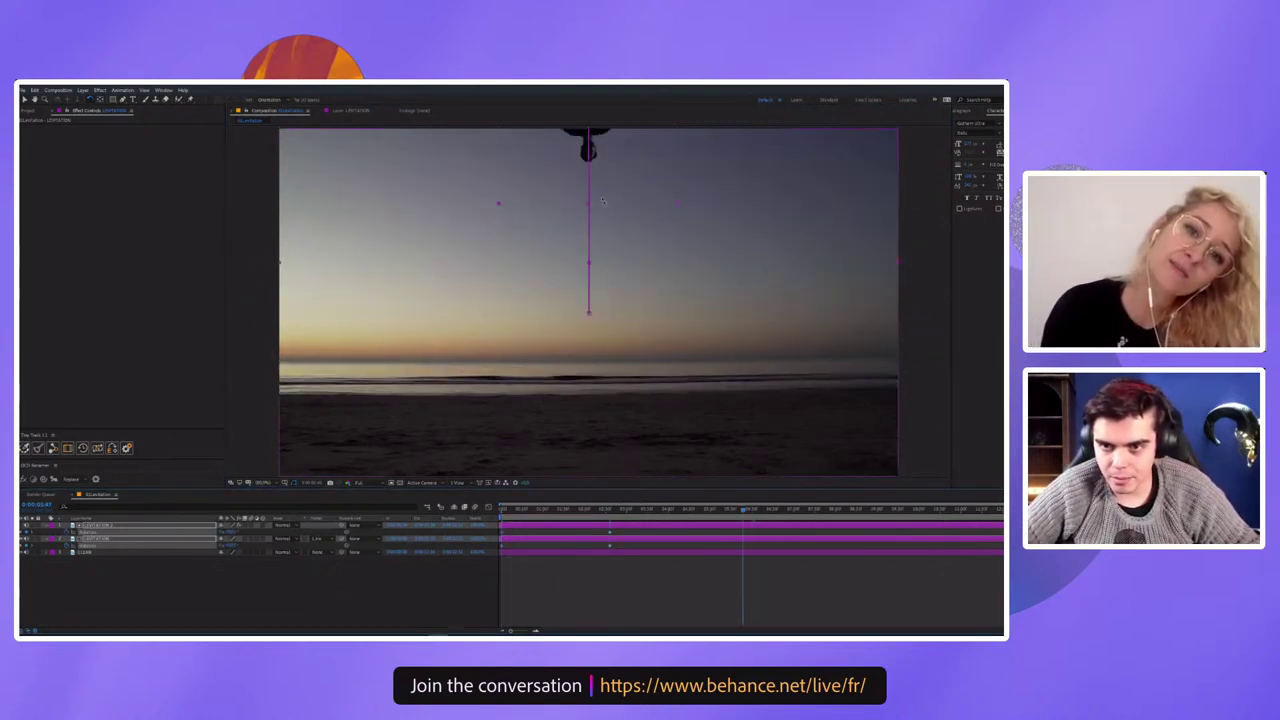
pyautogui.click(543, 120)
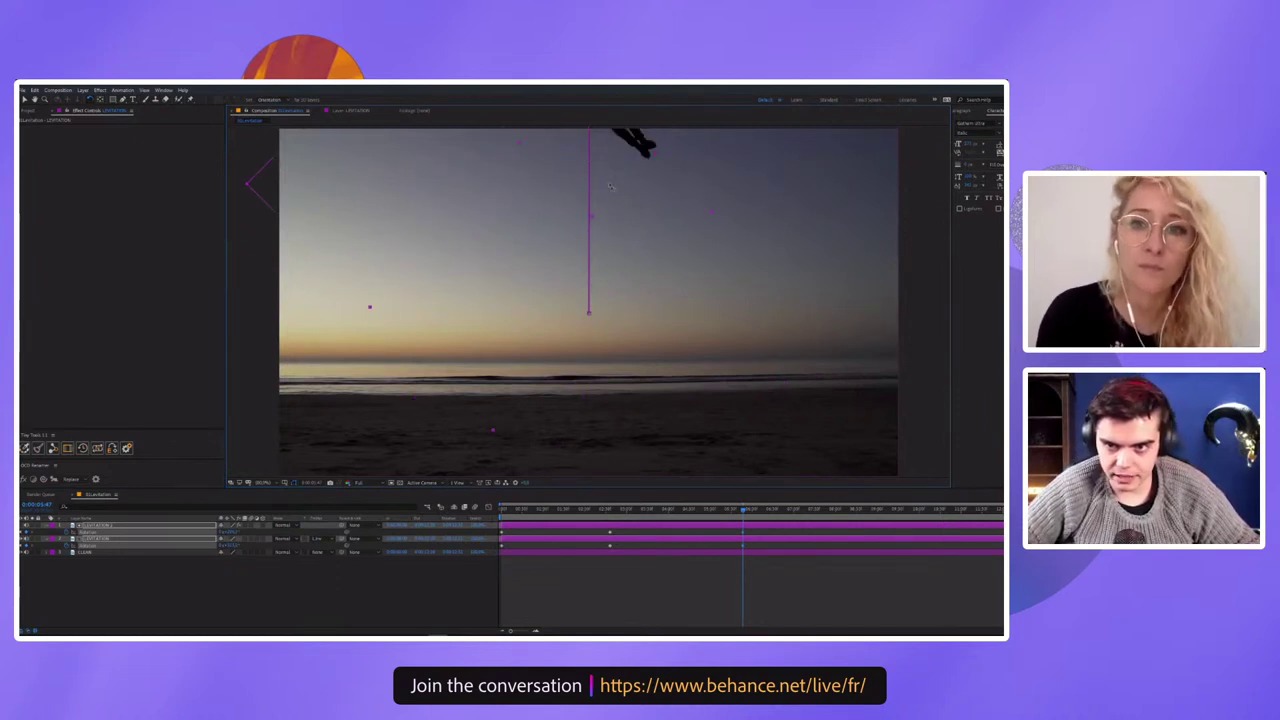
pyautogui.moveTo(610, 186); pyautogui.dragTo(546, 164)
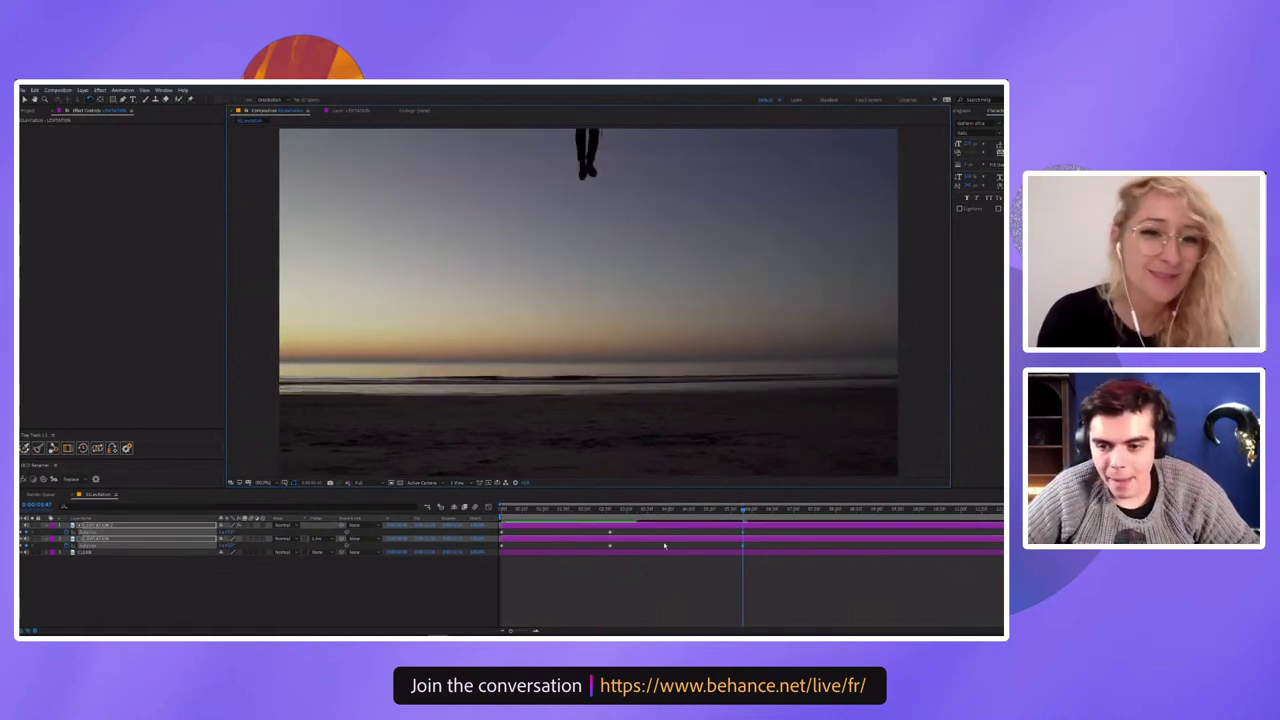
pyautogui.press('space')
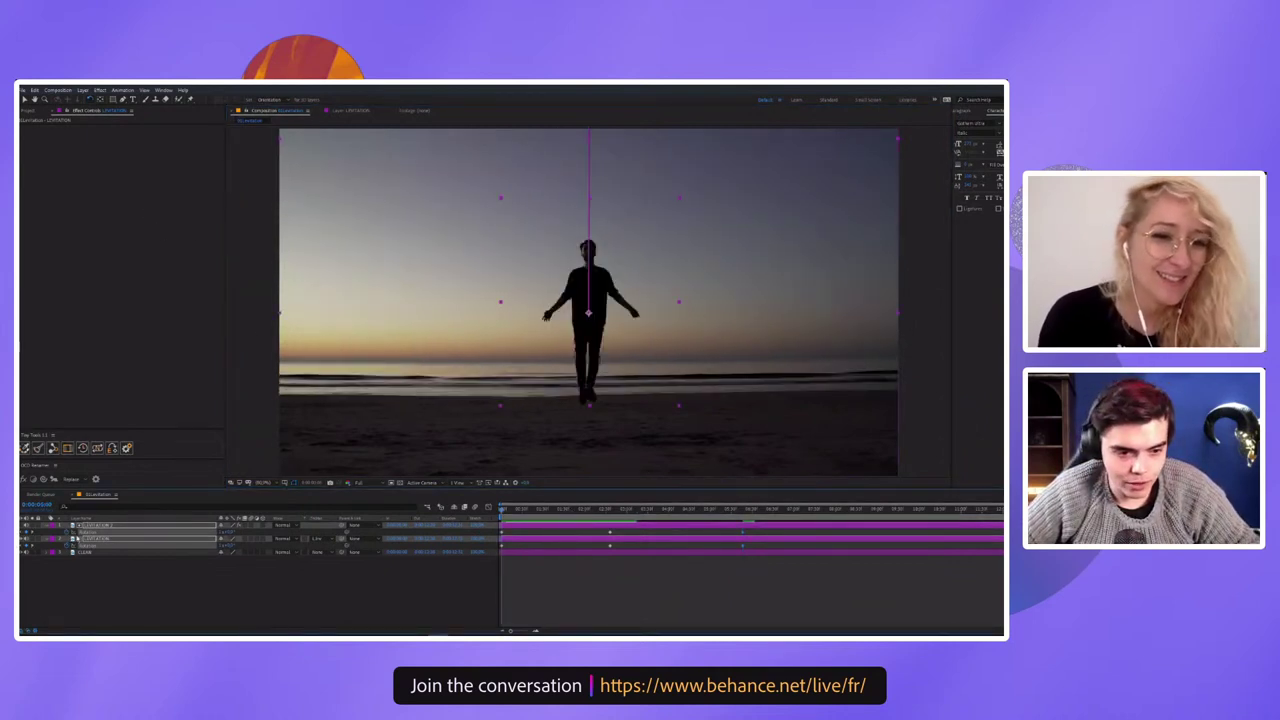
# Duplicate the top actor layer and place the copy left of the original figure
pyautogui.click(112, 525)
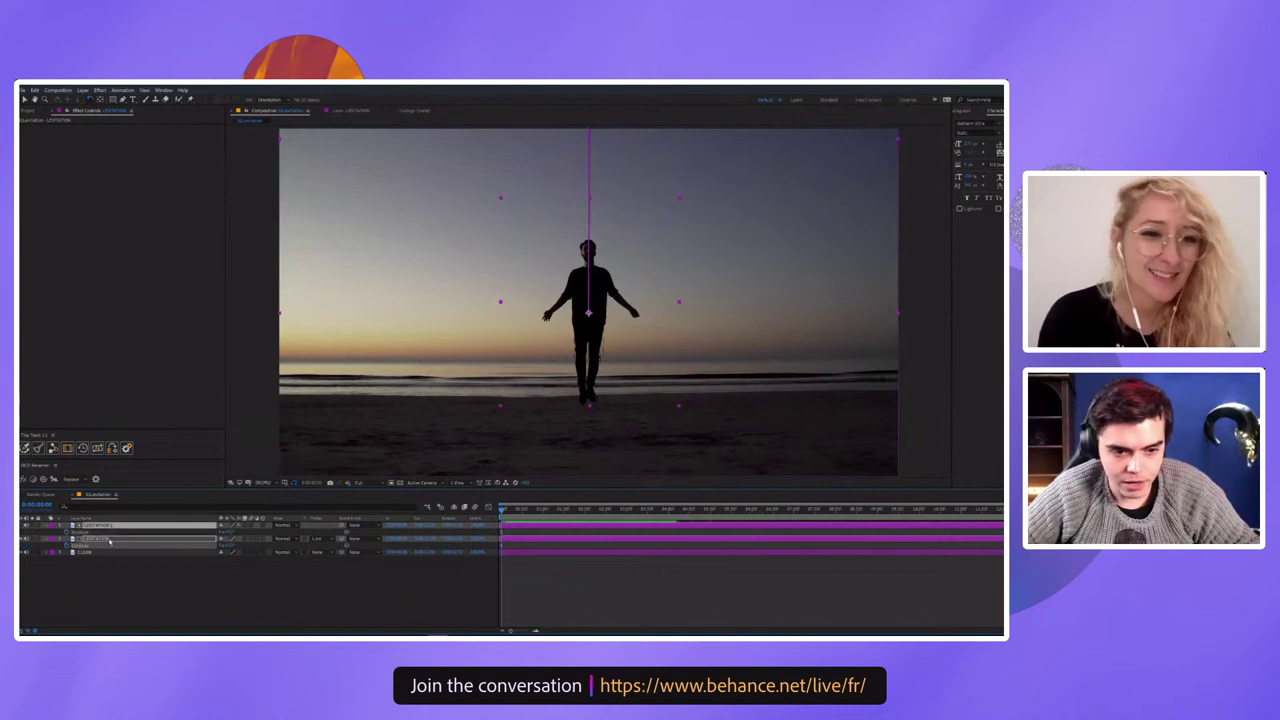
pyautogui.hotkey('ctrl', 'd')
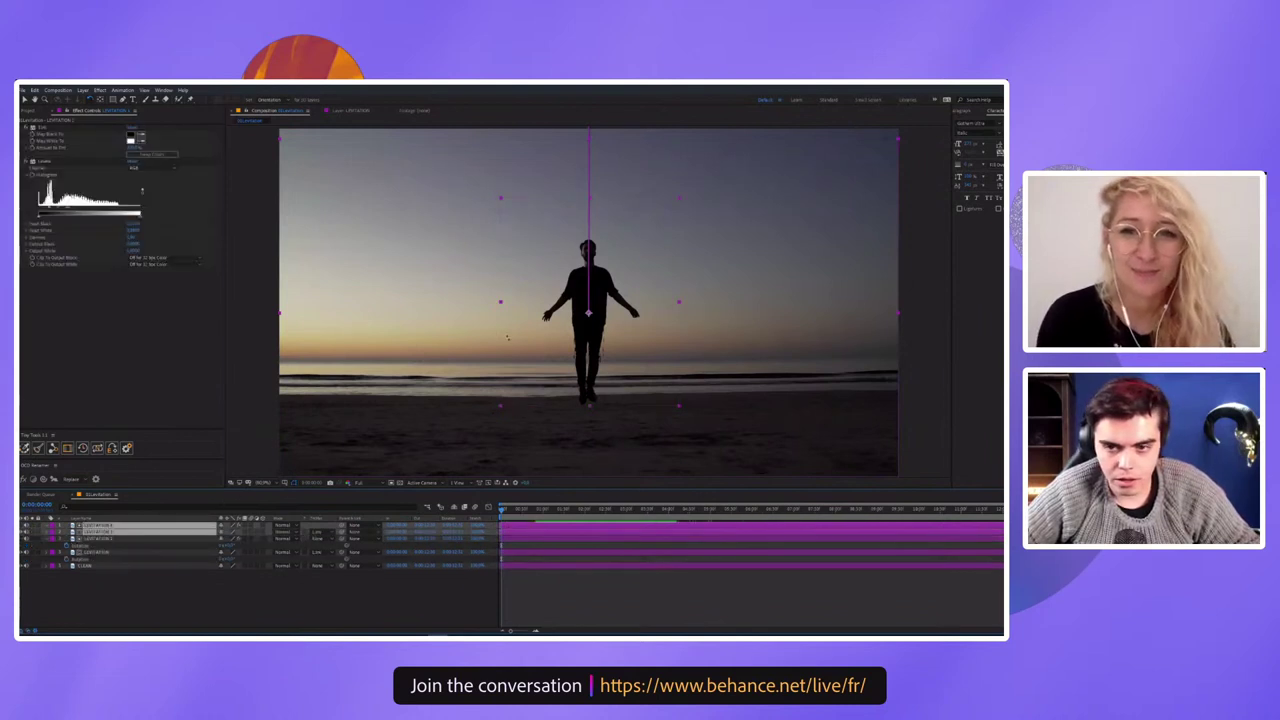
pyautogui.hotkey('ctrl', 'z')
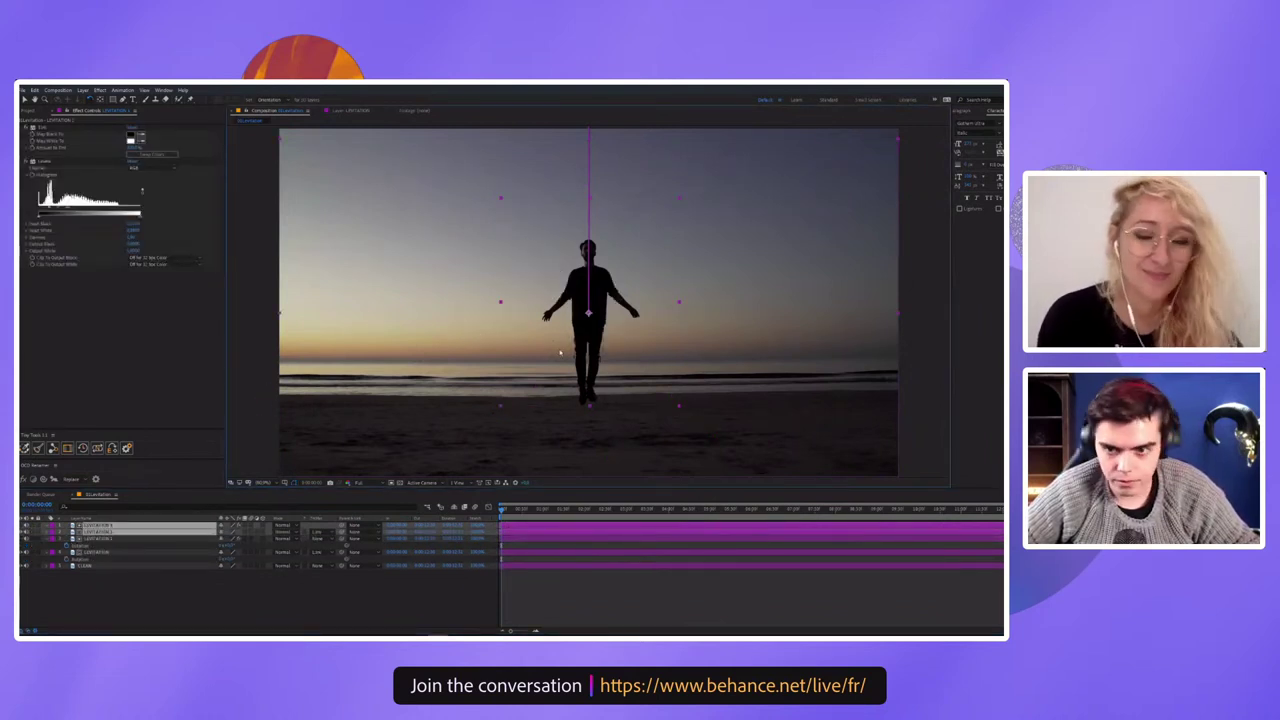
pyautogui.moveTo(535, 305); pyautogui.dragTo(387, 305)
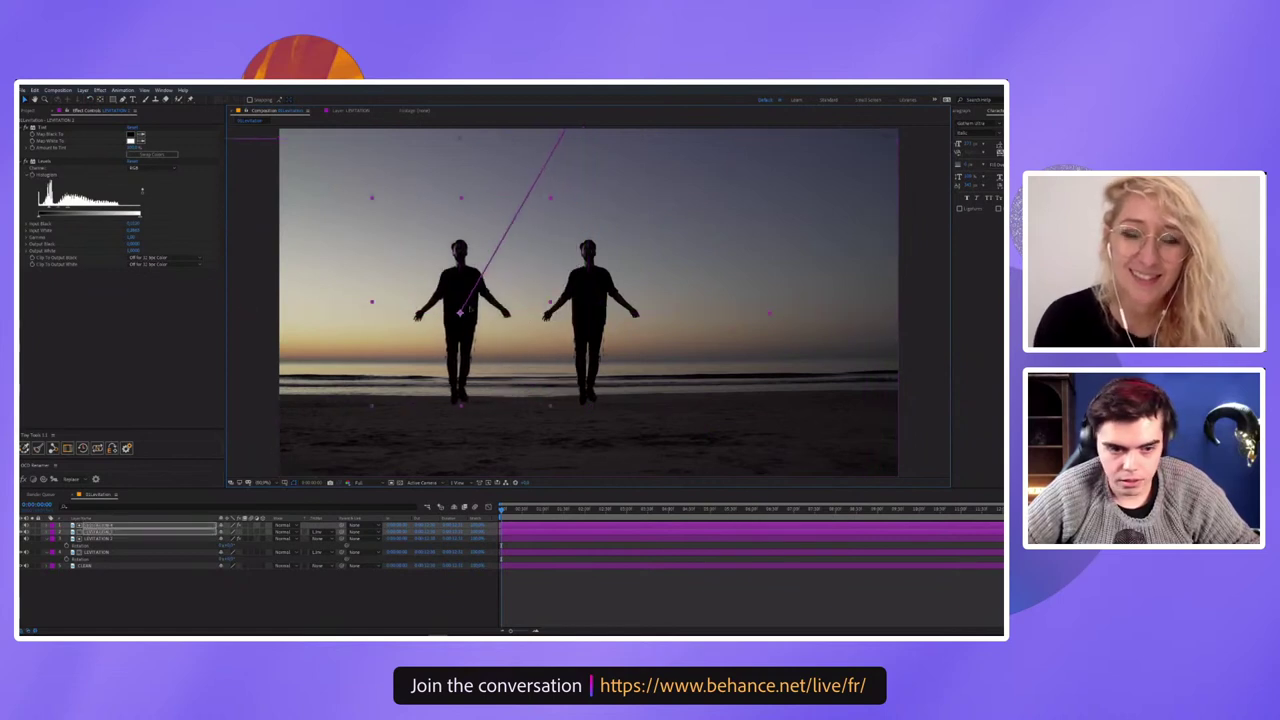
pyautogui.hotkey('ctrl', 'z')
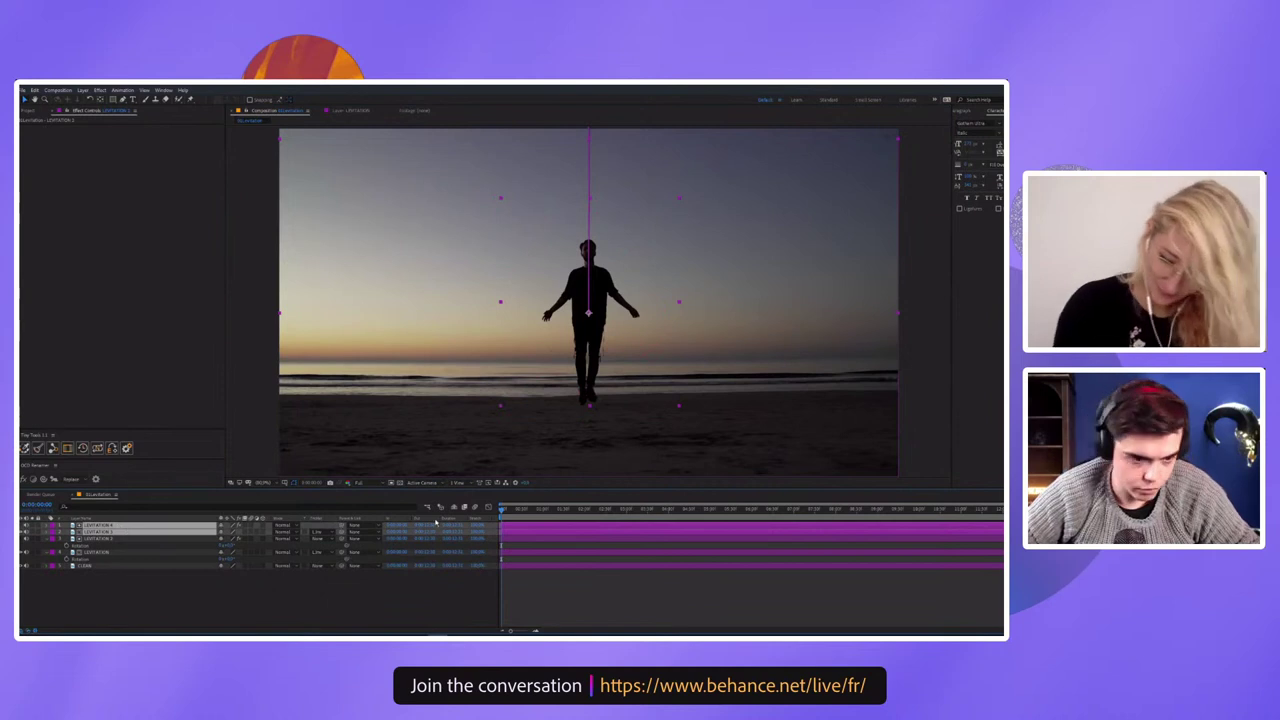
pyautogui.hotkey('ctrl', 'd')
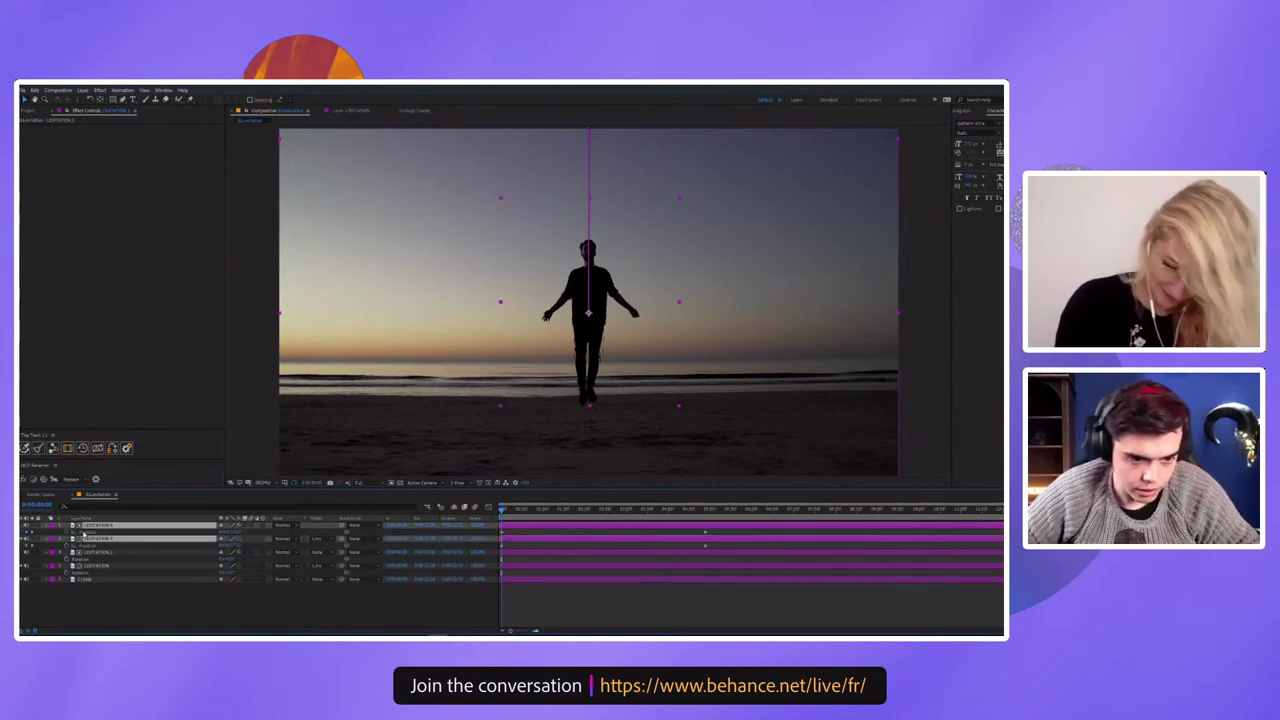
pyautogui.click(98, 538)
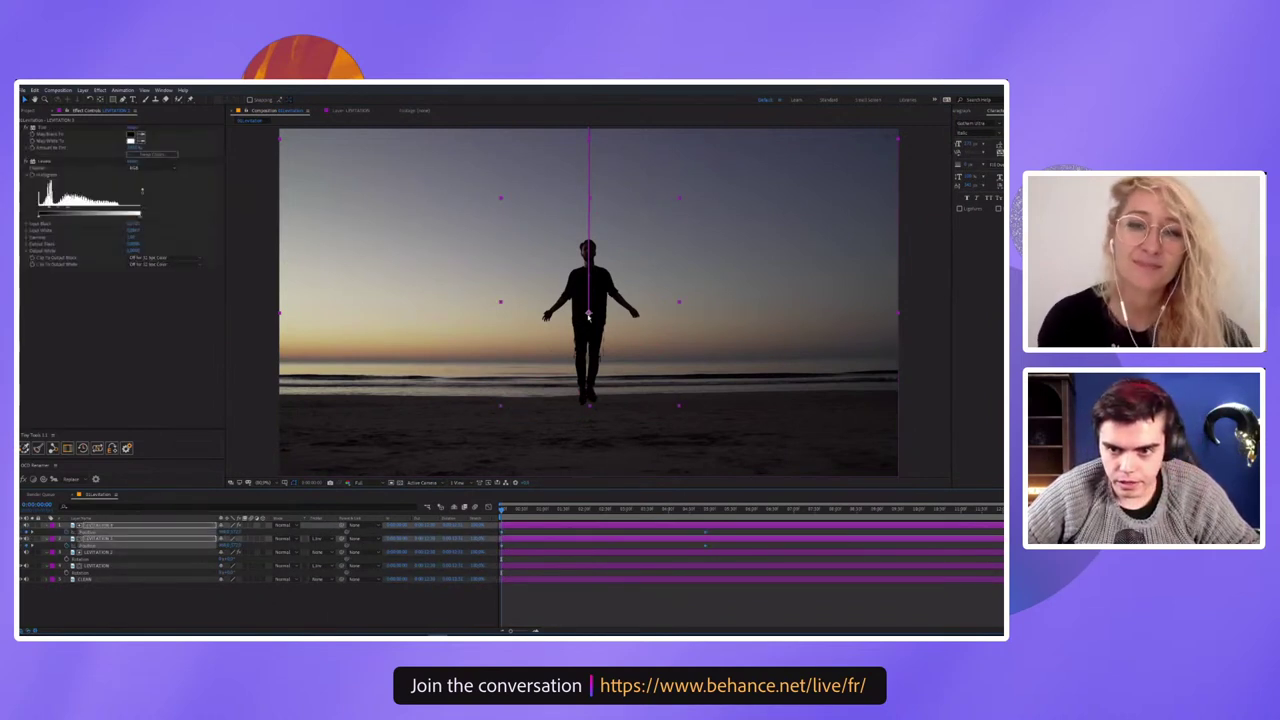
pyautogui.moveTo(589, 314); pyautogui.dragTo(462, 312)
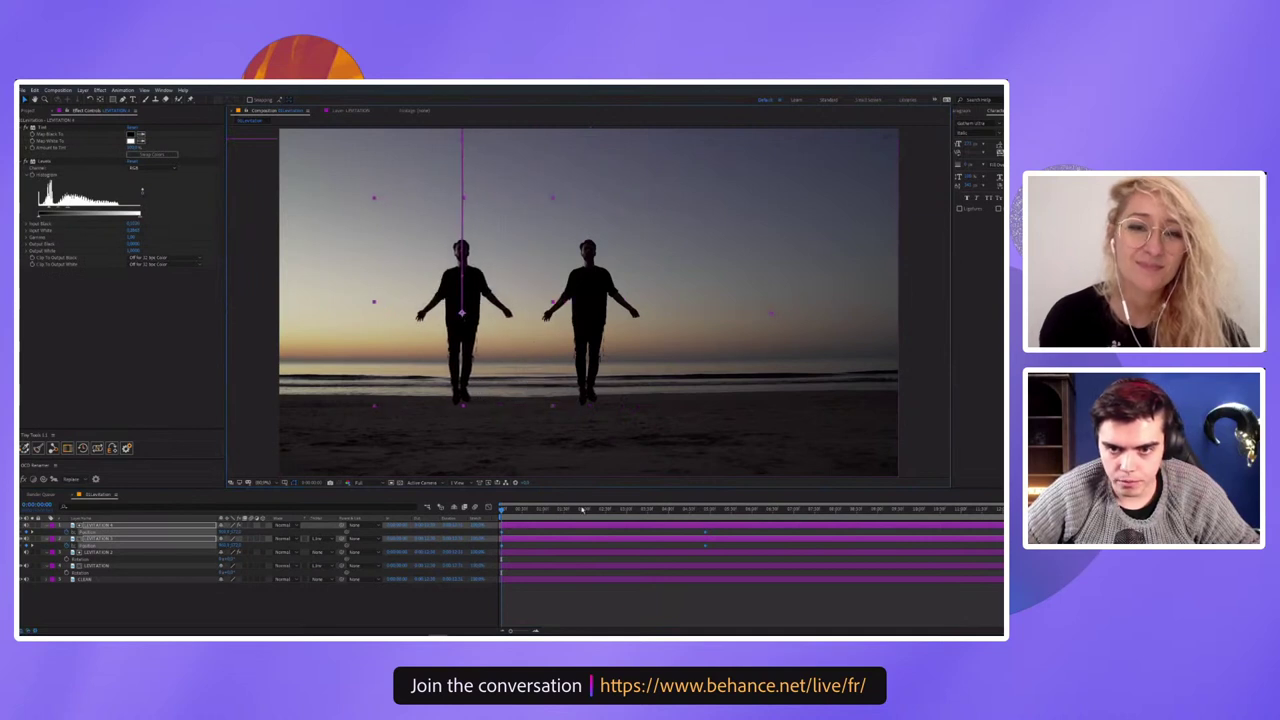
# Shift the copy's layer timing so both figures rise level, then preview
pyautogui.moveTo(582, 510); pyautogui.dragTo(550, 511)
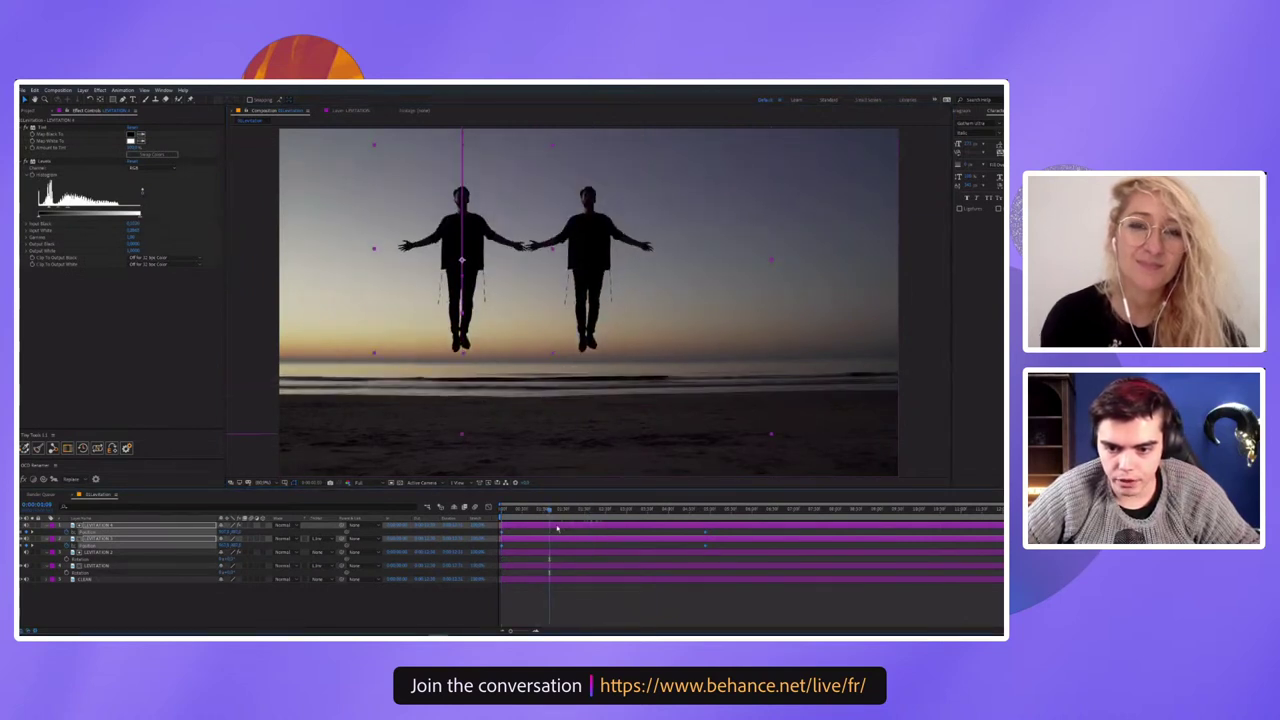
pyautogui.moveTo(542, 527)
pyautogui.mouseDown()
pyautogui.moveTo(489, 519)
pyautogui.moveTo(620, 533)
pyautogui.mouseUp()
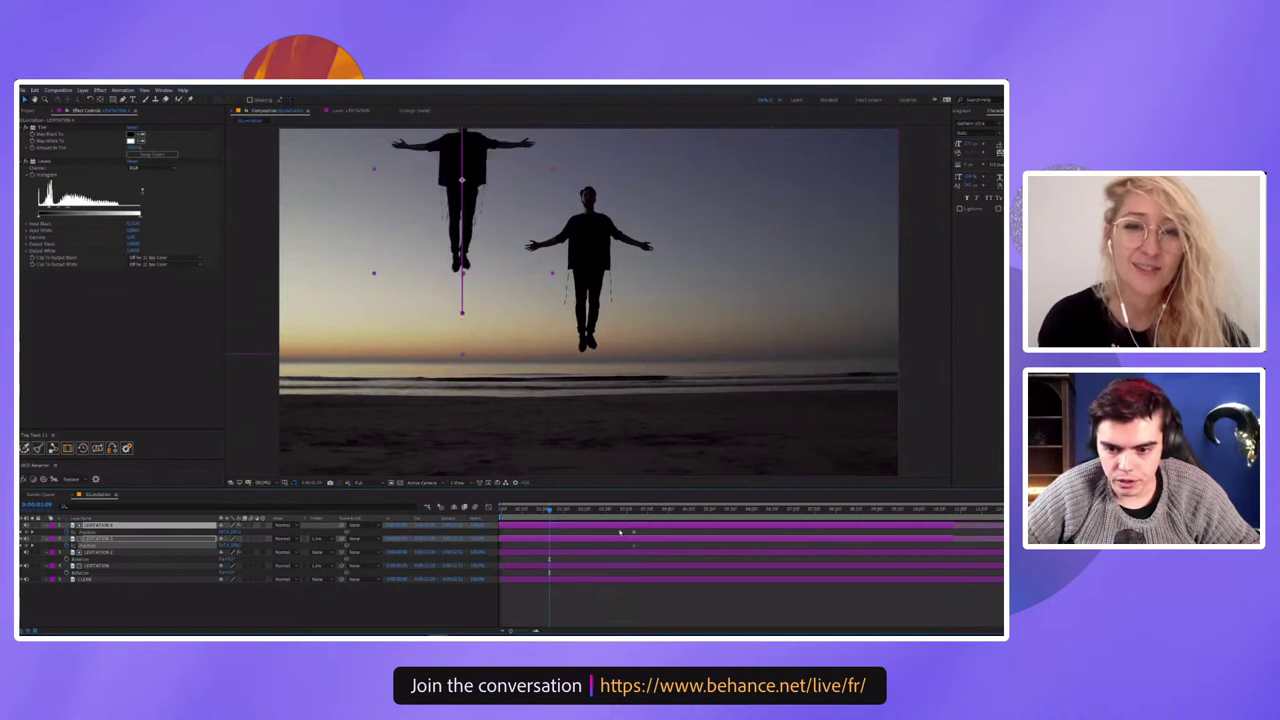
pyautogui.keyDown('shift'); pyautogui.click(642, 545); pyautogui.keyUp('shift')
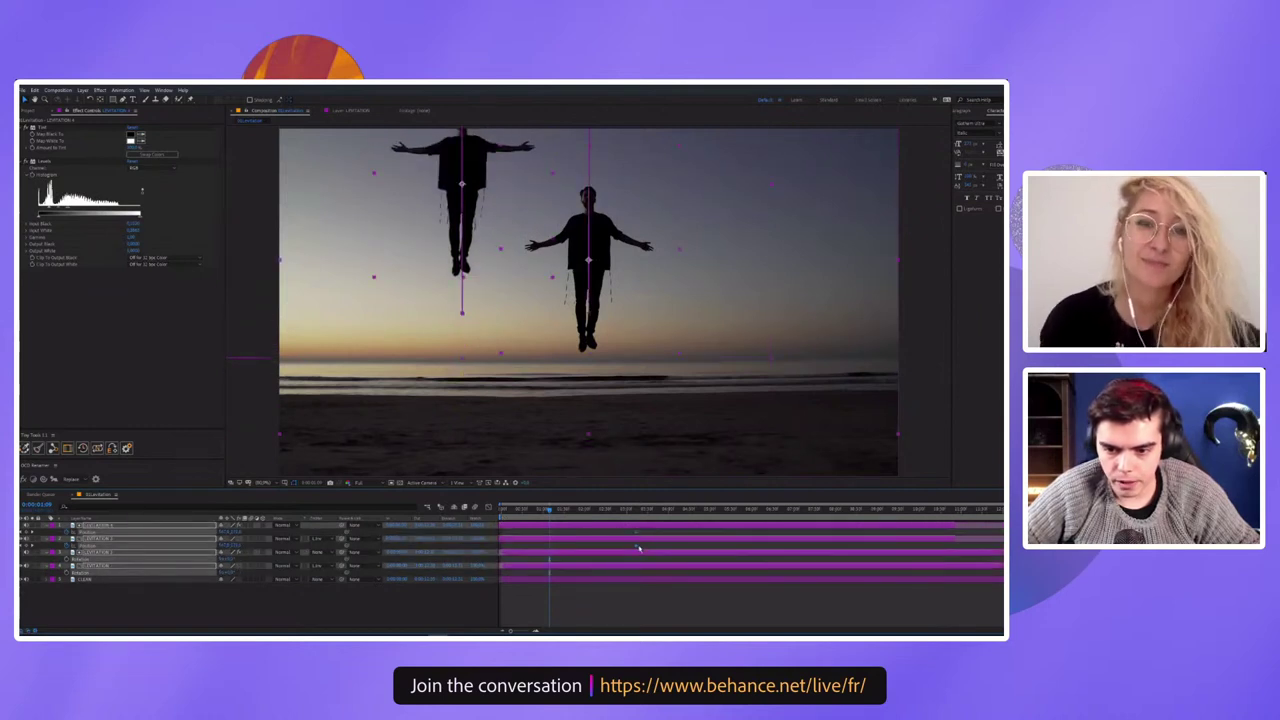
pyautogui.moveTo(667, 547); pyautogui.dragTo(707, 548)
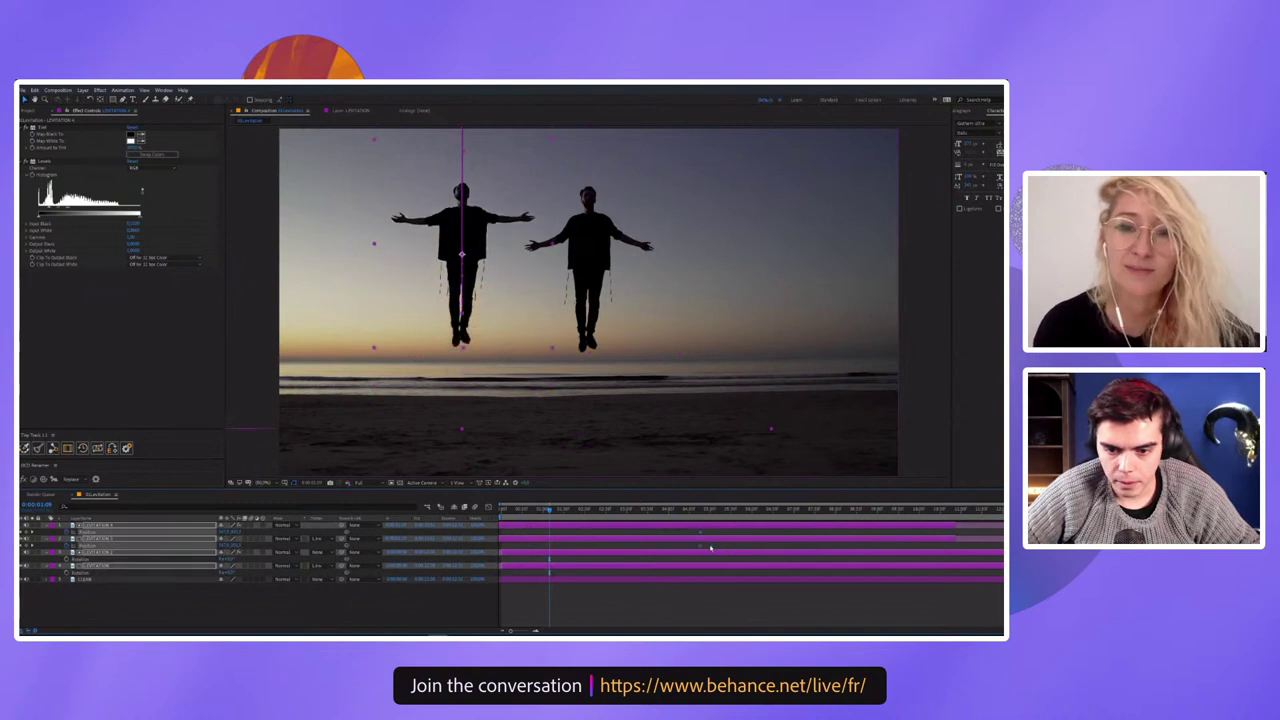
pyautogui.click(442, 511)
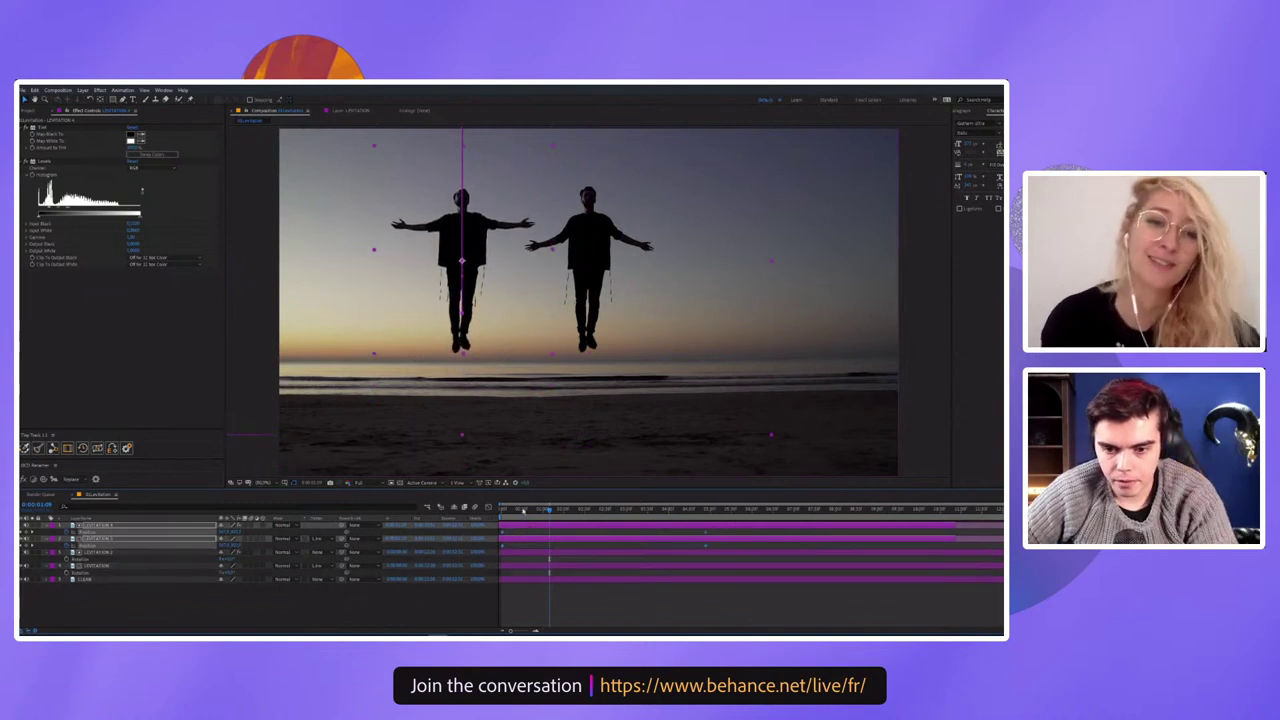
pyautogui.press('space')
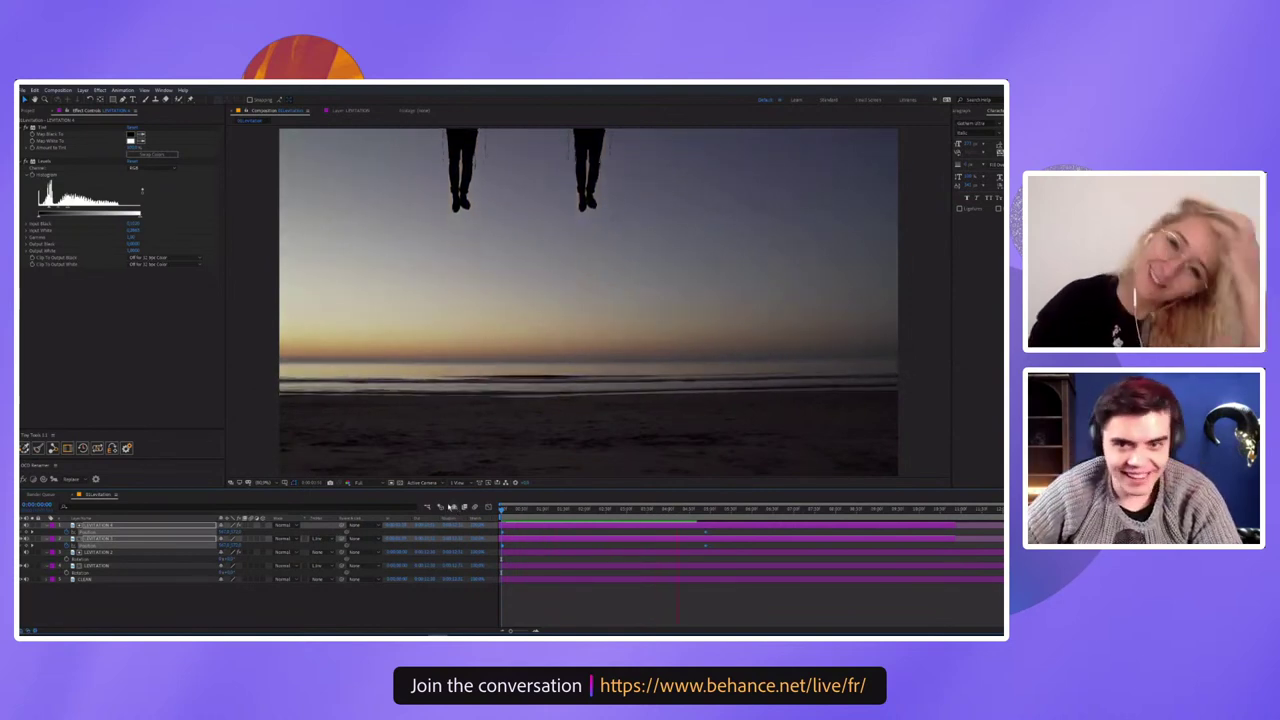
pyautogui.press('space')
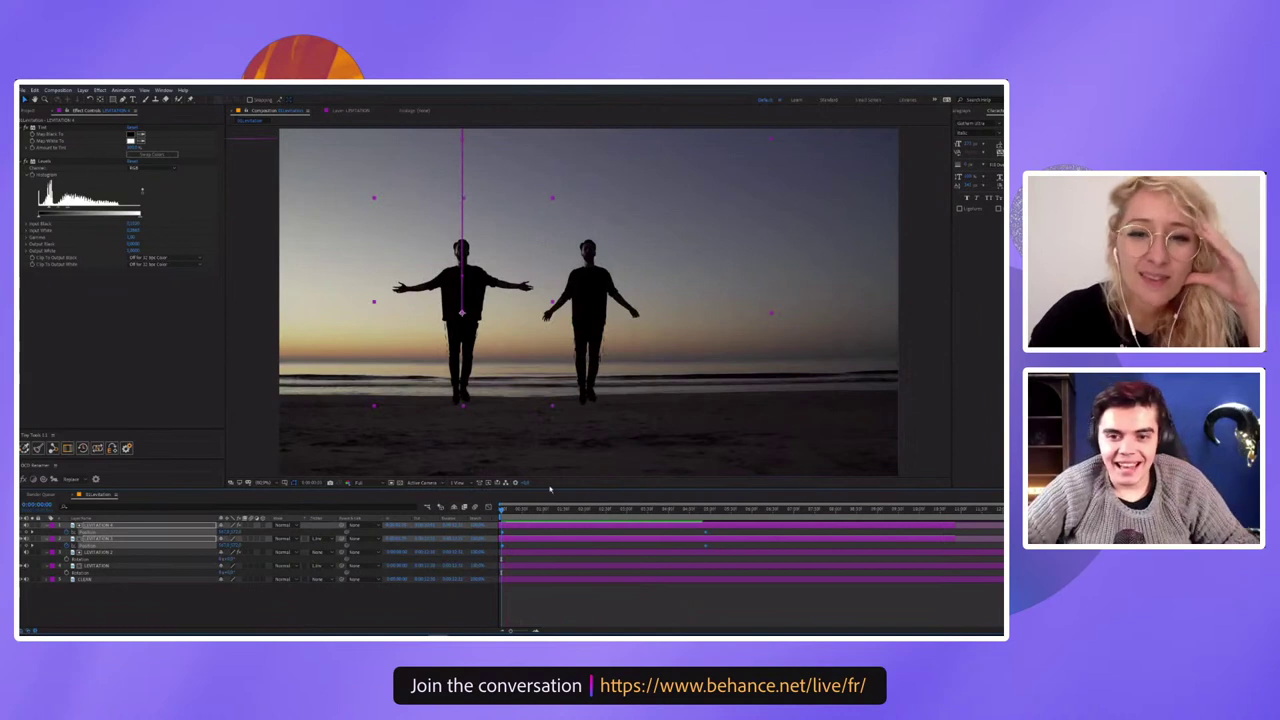
pyautogui.moveTo(540, 512)
pyautogui.mouseDown()
pyautogui.moveTo(707, 510)
pyautogui.moveTo(502, 510)
pyautogui.mouseUp()
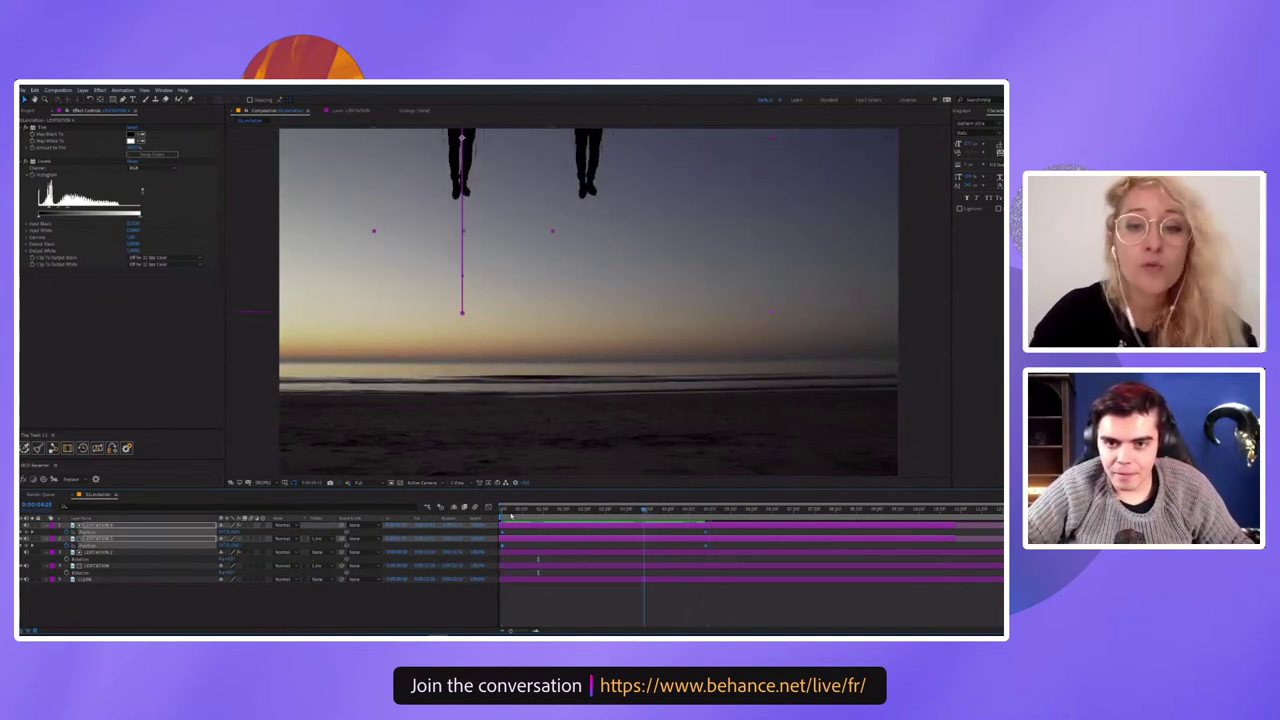
pyautogui.click(29, 111)
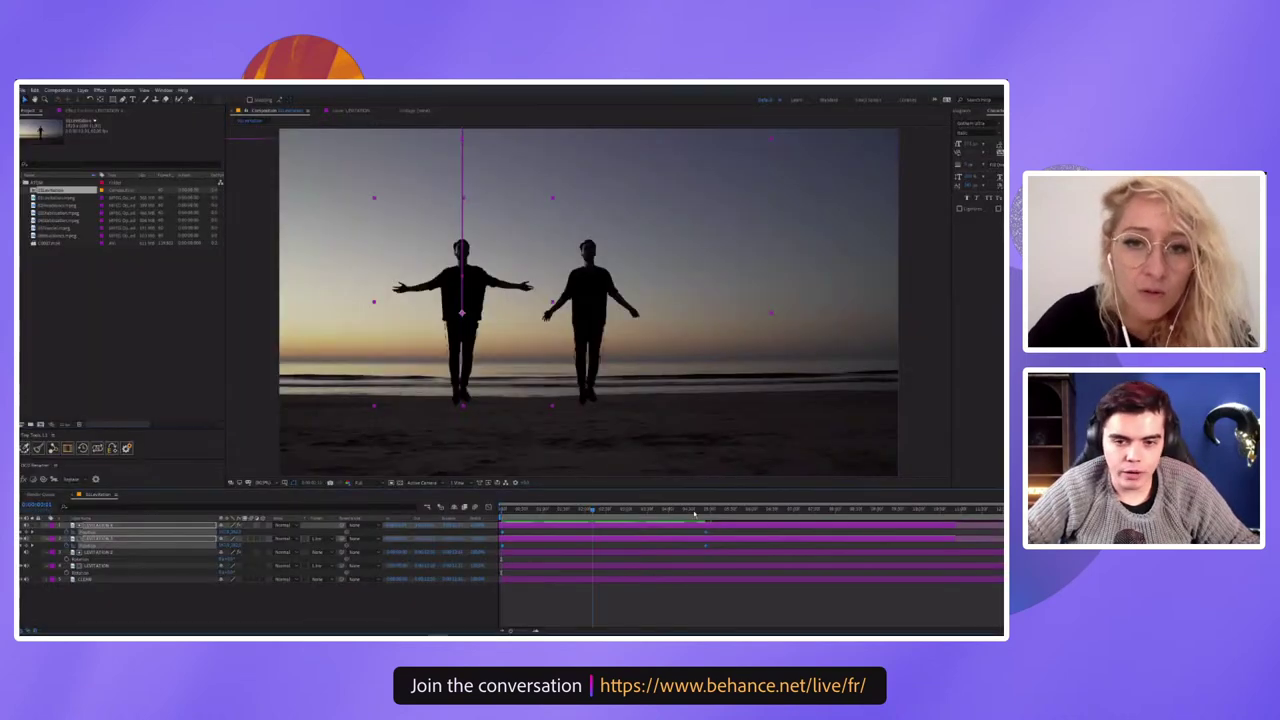
pyautogui.click(753, 511)
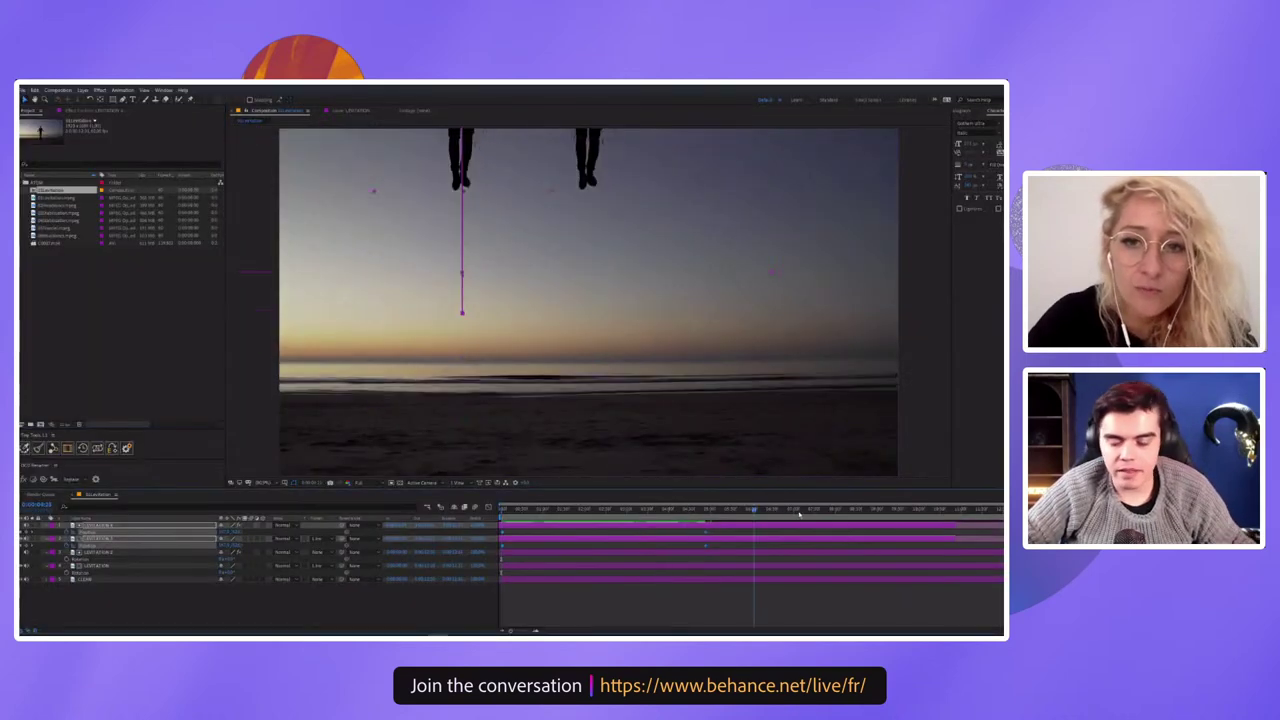
pyautogui.click(841, 511)
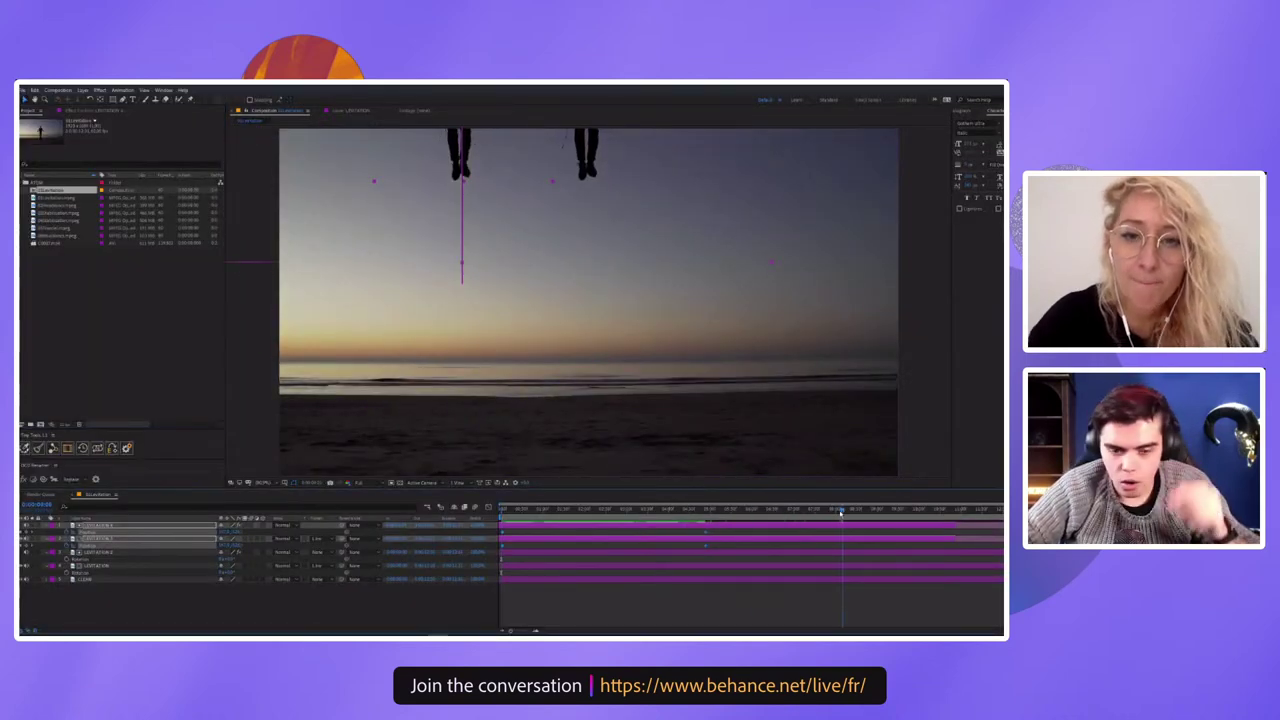
pyautogui.click(806, 512)
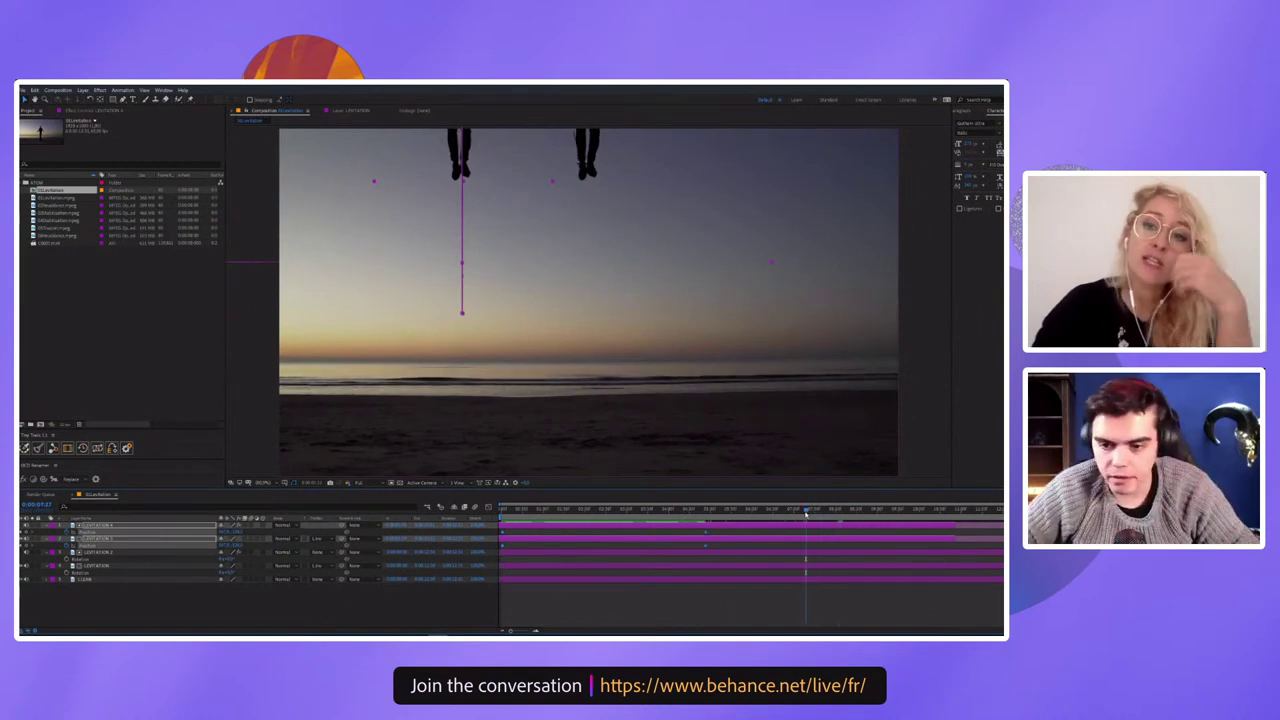
pyautogui.press('Home')
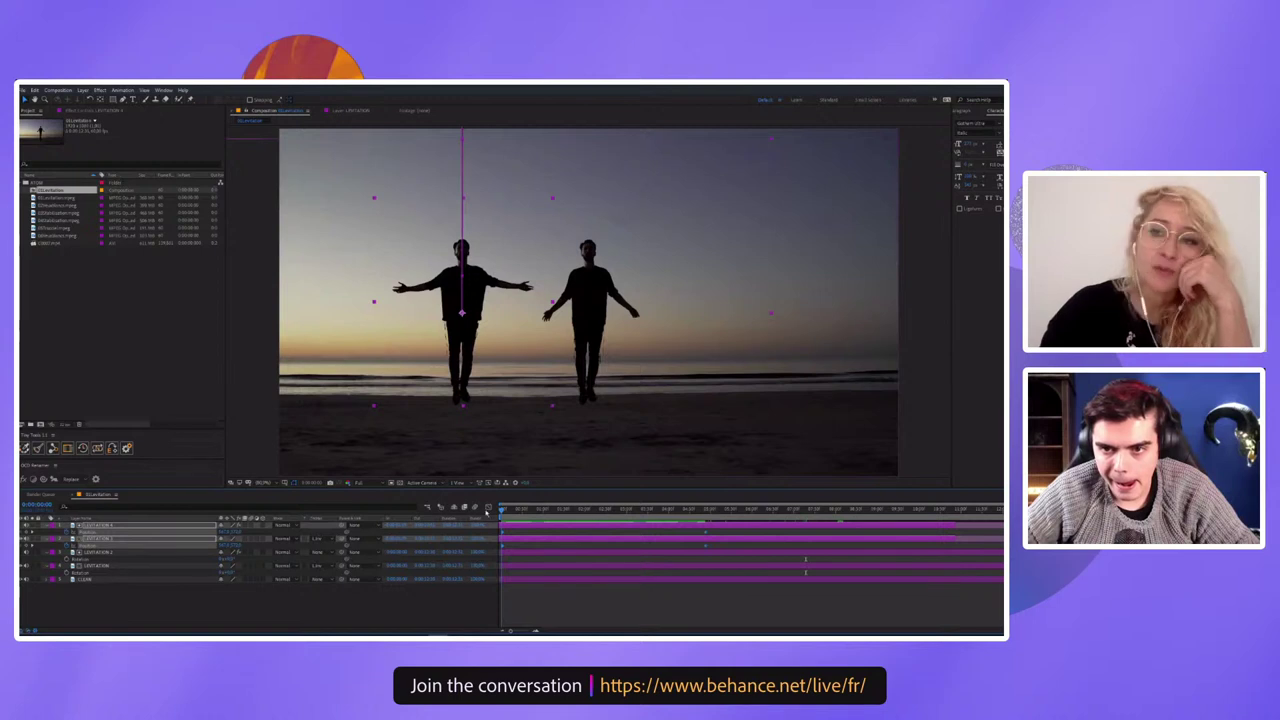
pyautogui.moveTo(502, 511)
pyautogui.mouseDown()
pyautogui.moveTo(606, 512)
pyautogui.moveTo(504, 525)
pyautogui.mouseUp()
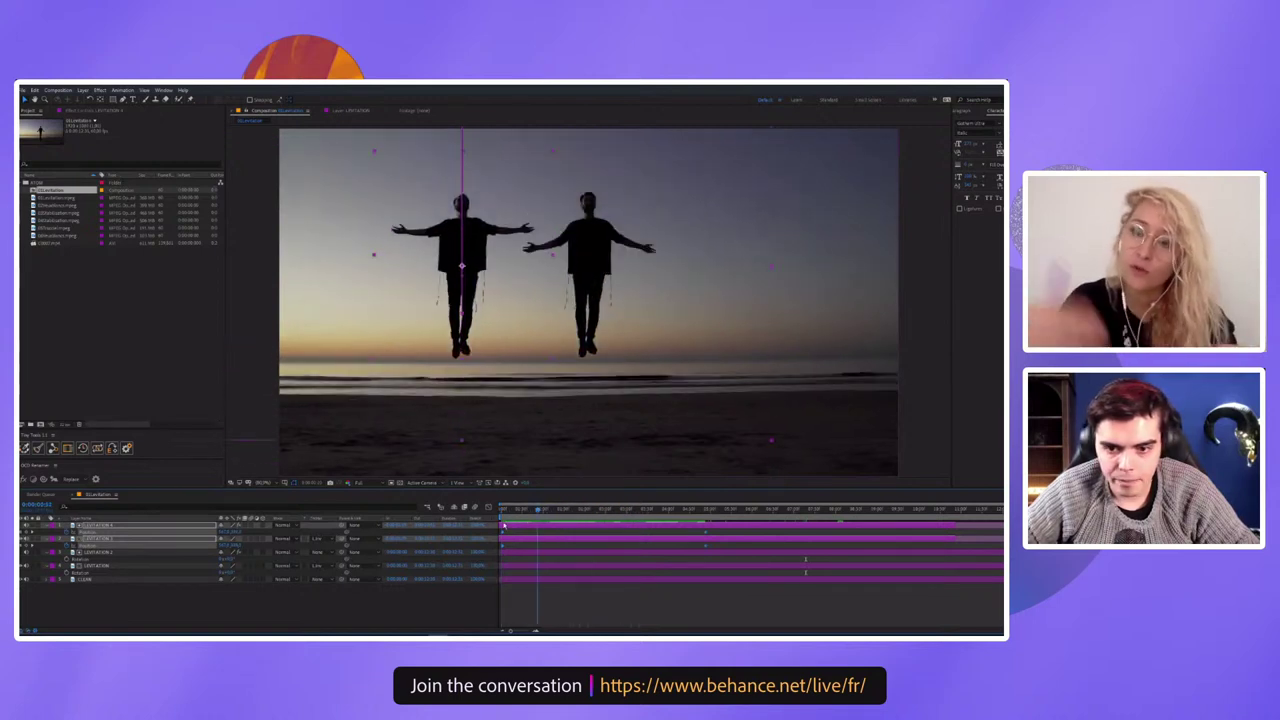
pyautogui.moveTo(538, 511); pyautogui.dragTo(604, 511)
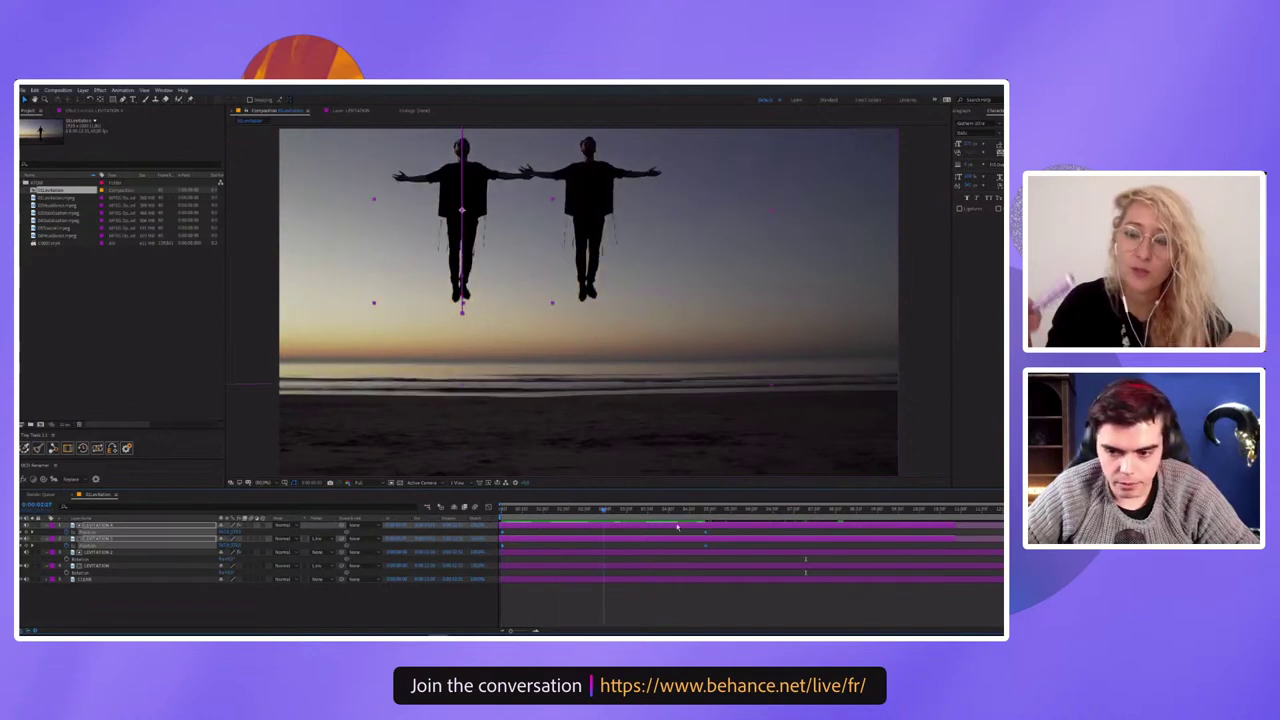
pyautogui.moveTo(677, 527); pyautogui.dragTo(463, 544)
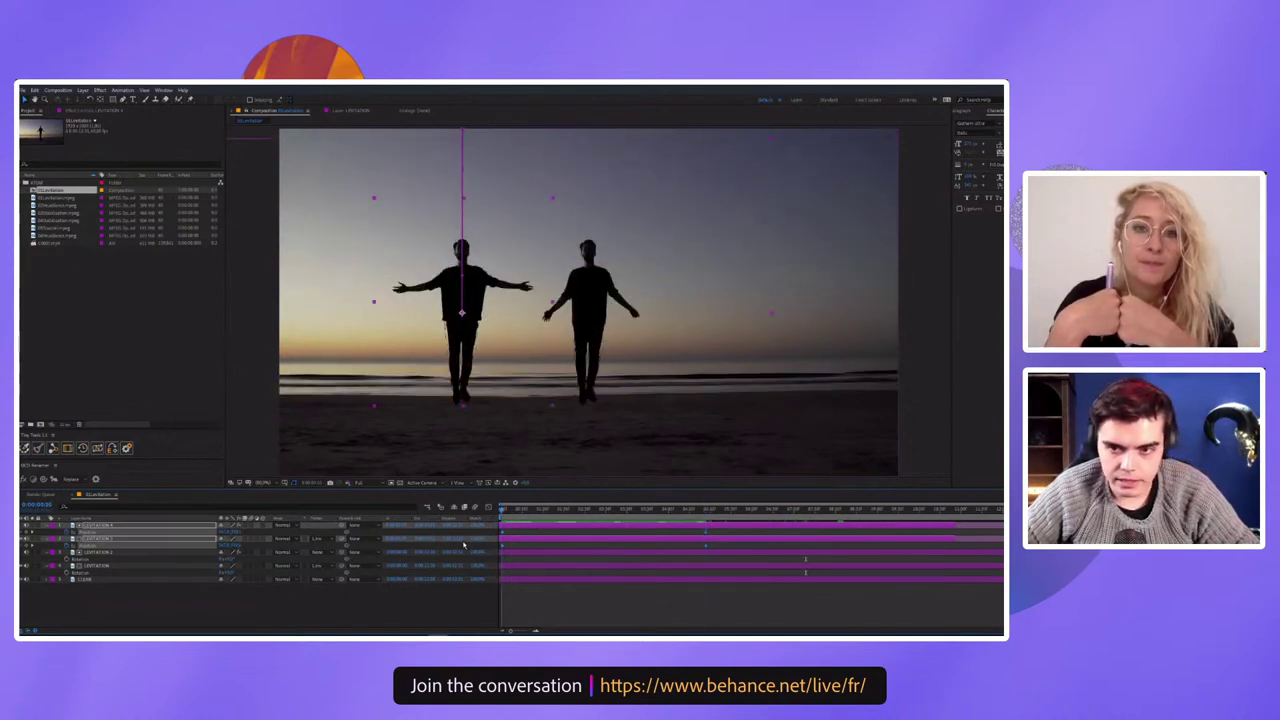
pyautogui.moveTo(619, 531); pyautogui.dragTo(503, 525)
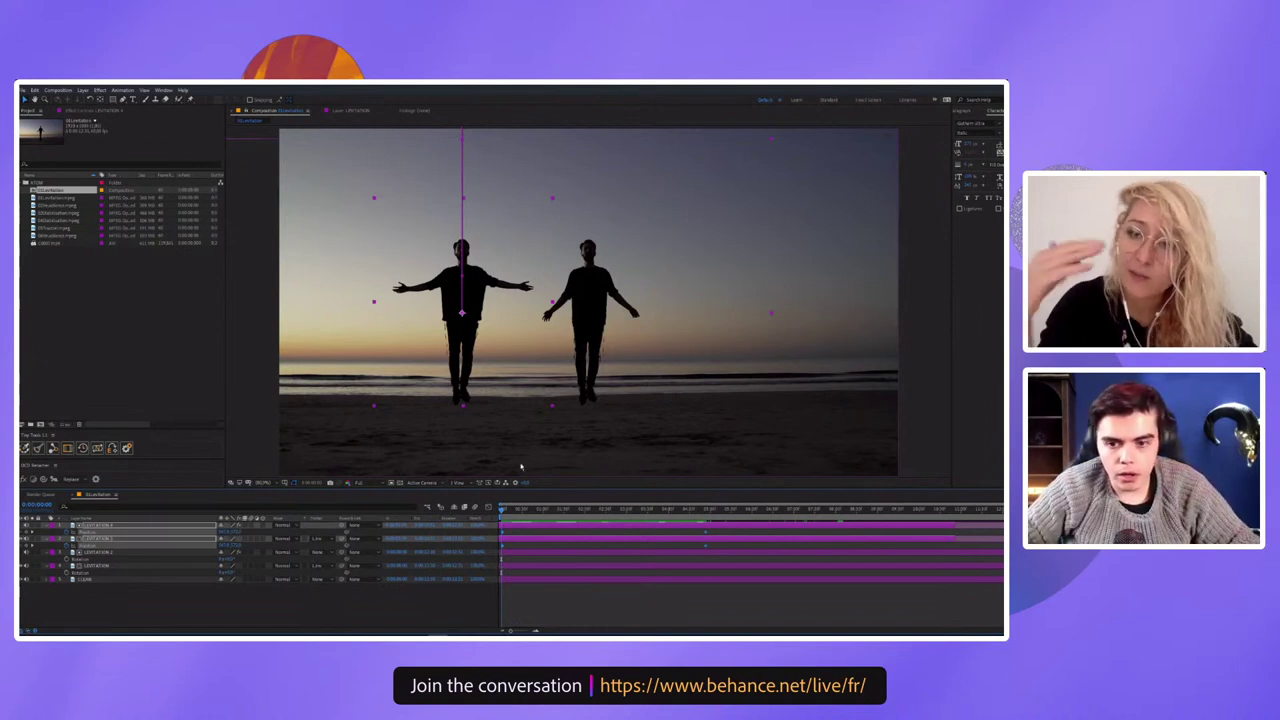
pyautogui.press('space')
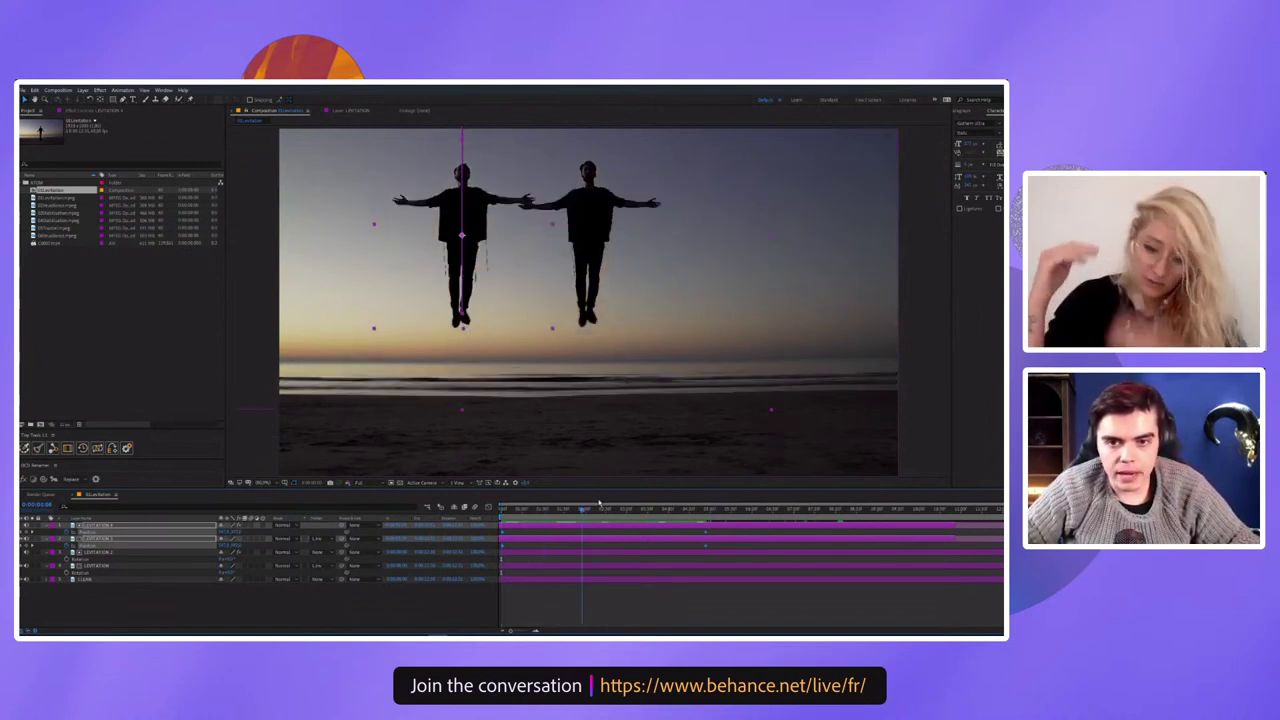
pyautogui.press('space')
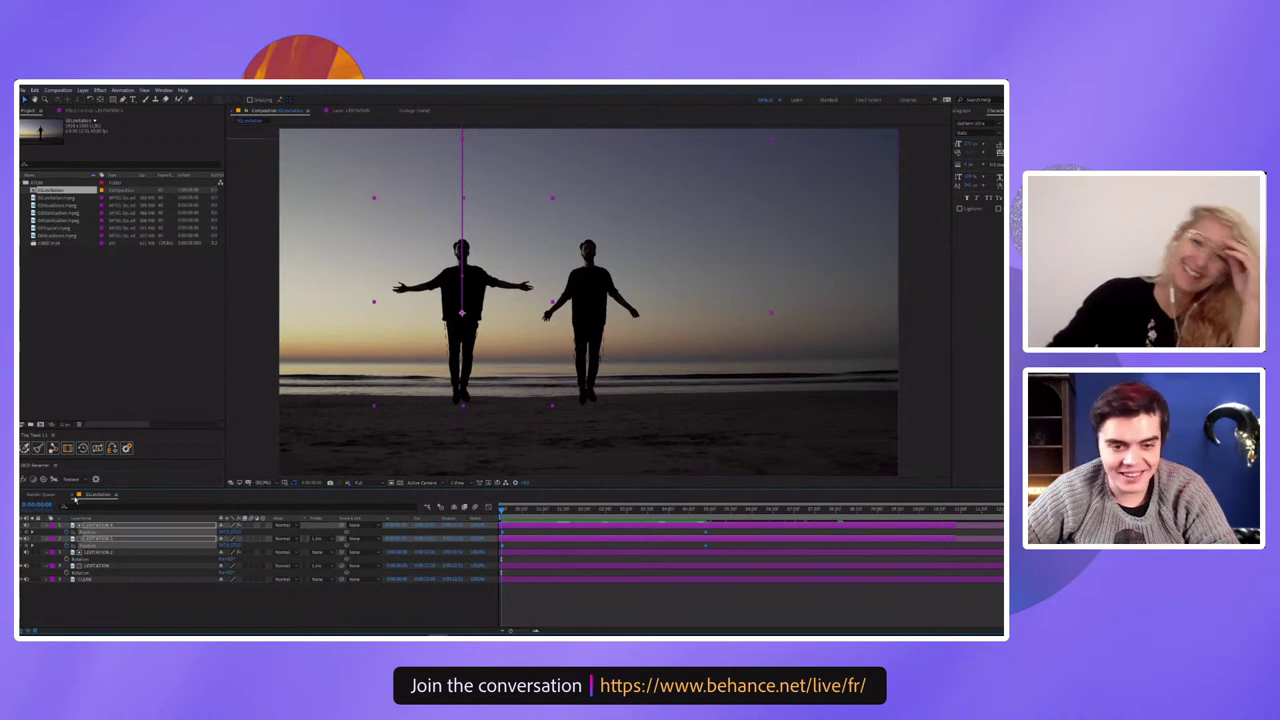
# Close the levitation comp's timeline and build a new composition from the close-up portrait clip
pyautogui.keyDown('ctrl'); pyautogui.click(100, 572); pyautogui.keyUp('ctrl')
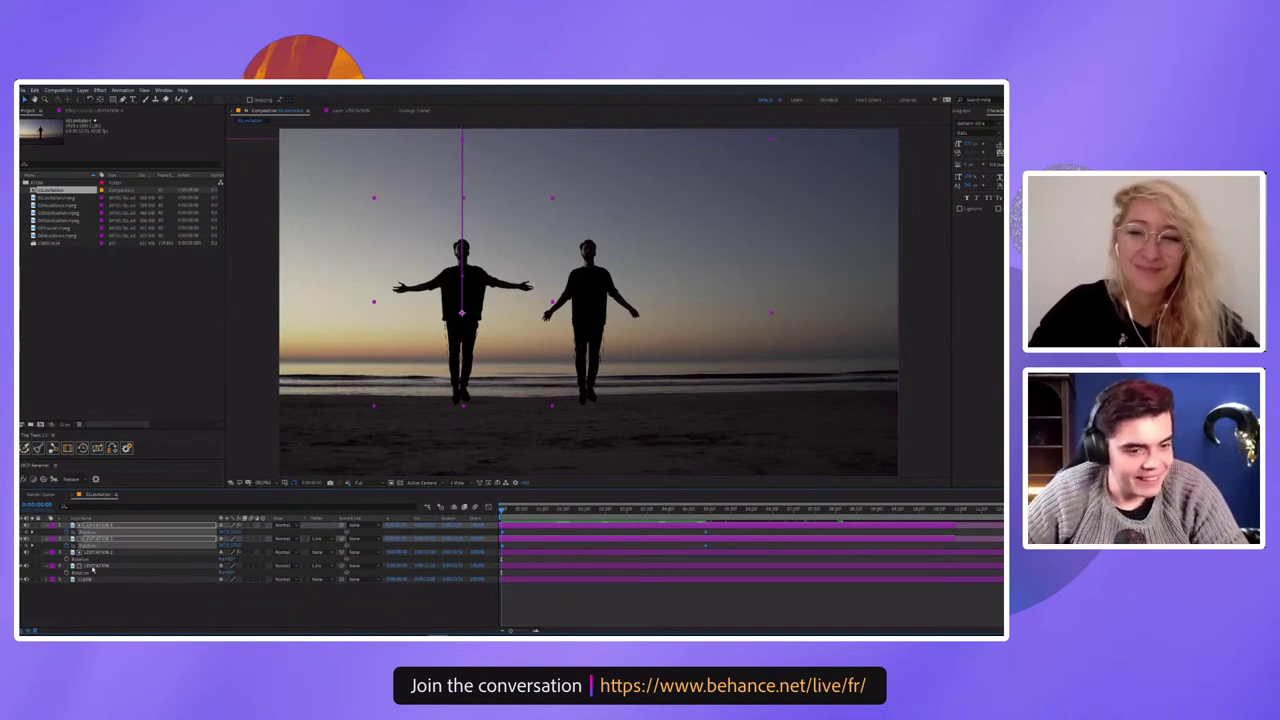
pyautogui.click(42, 494)
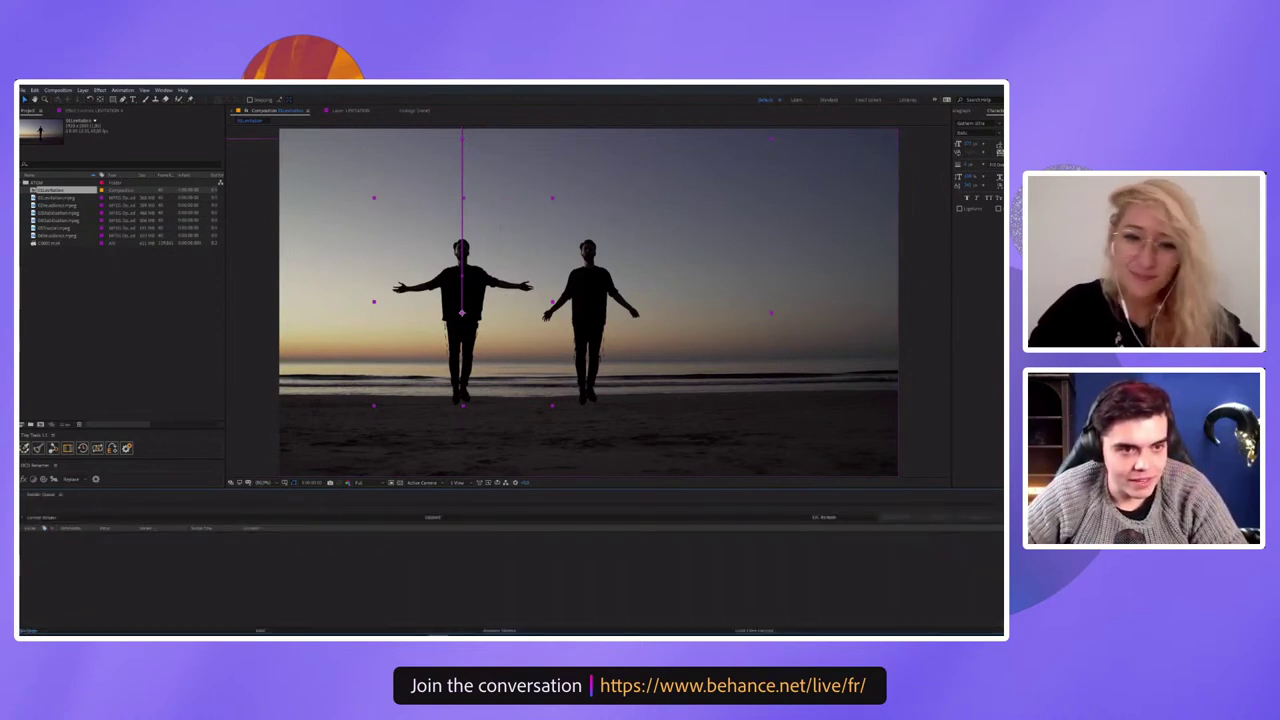
pyautogui.click(50, 205)
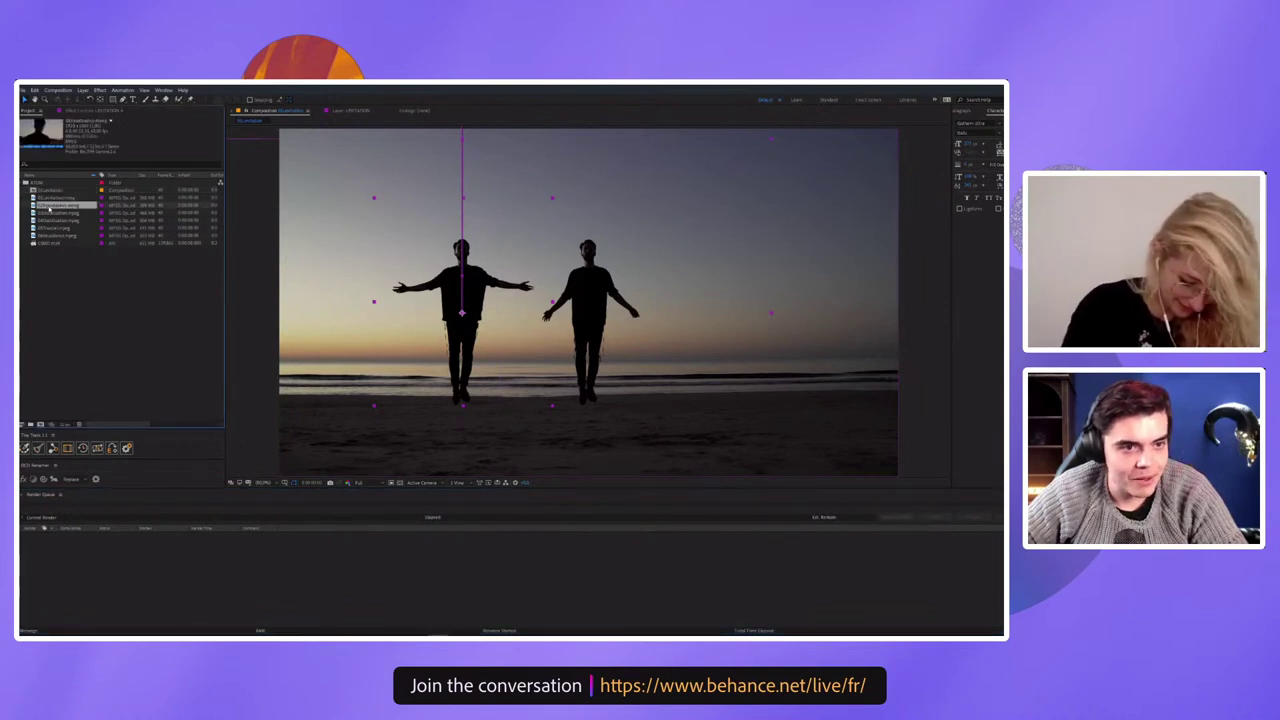
pyautogui.moveTo(50, 207); pyautogui.dragTo(56, 427)
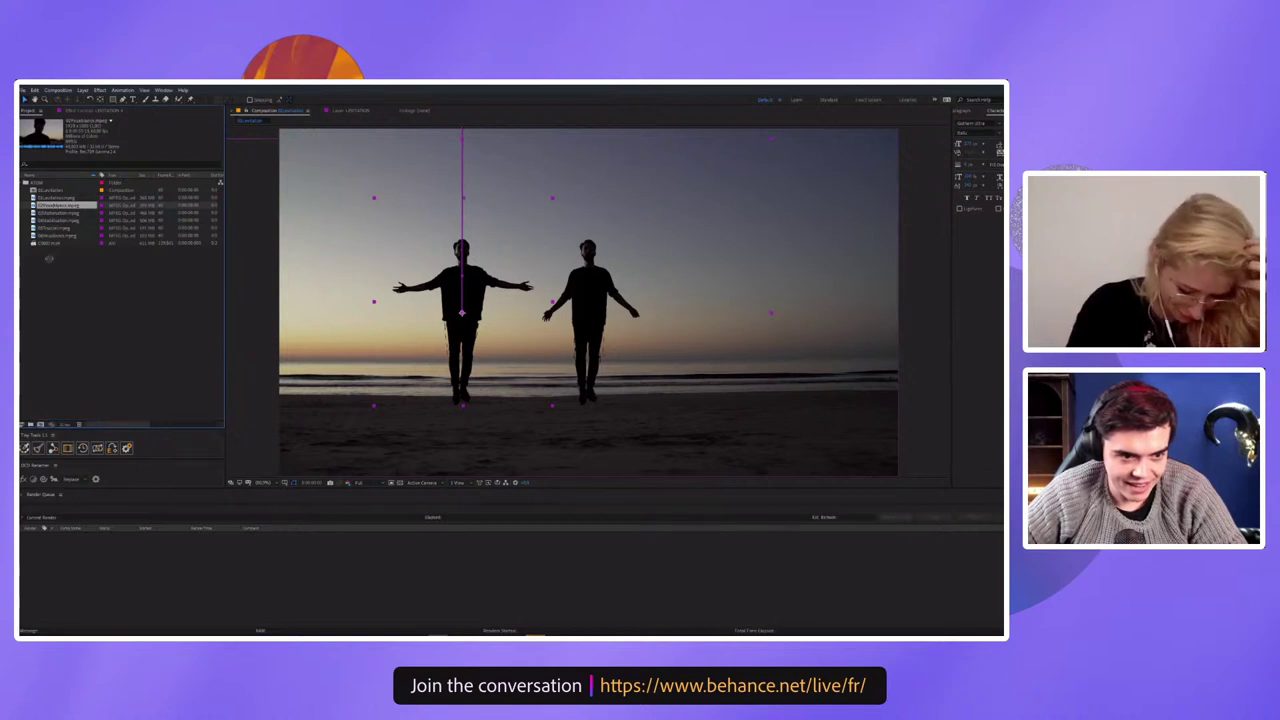
pyautogui.moveTo(57, 205); pyautogui.dragTo(40, 425)
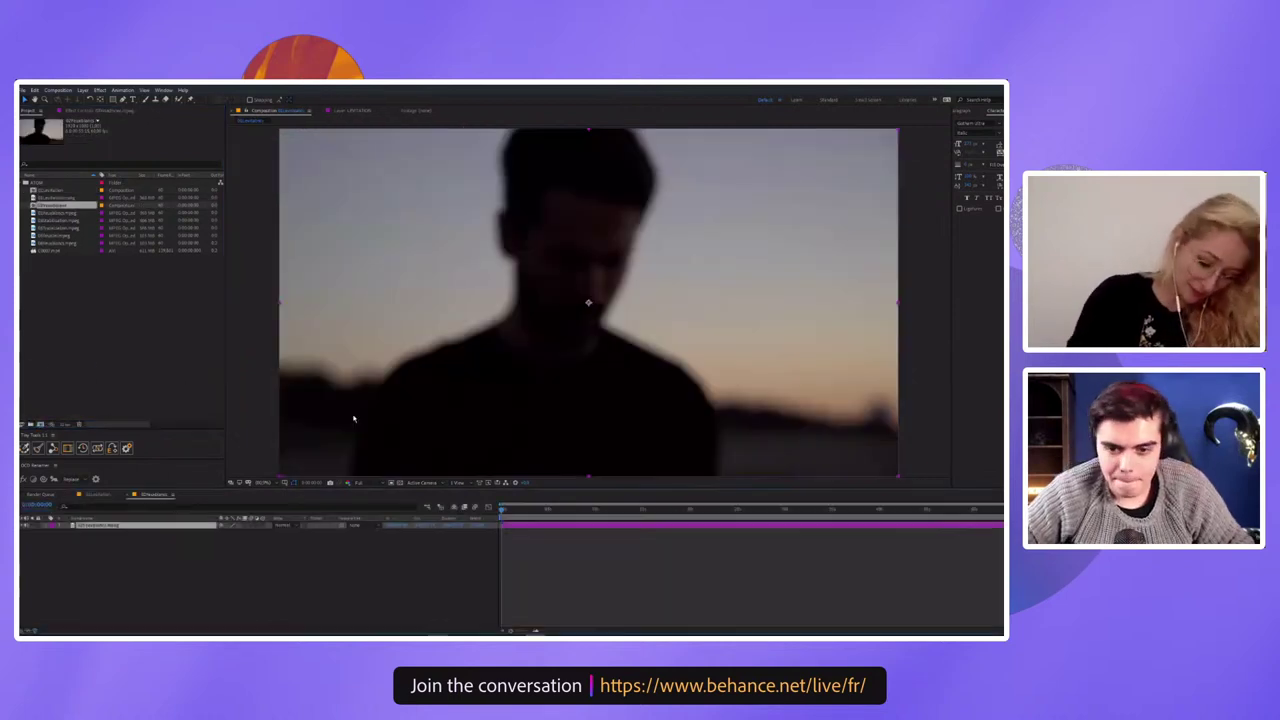
# Scrub to an in-focus frame, play through the close-up clip, then open Import File
pyautogui.moveTo(510, 510); pyautogui.dragTo(528, 512)
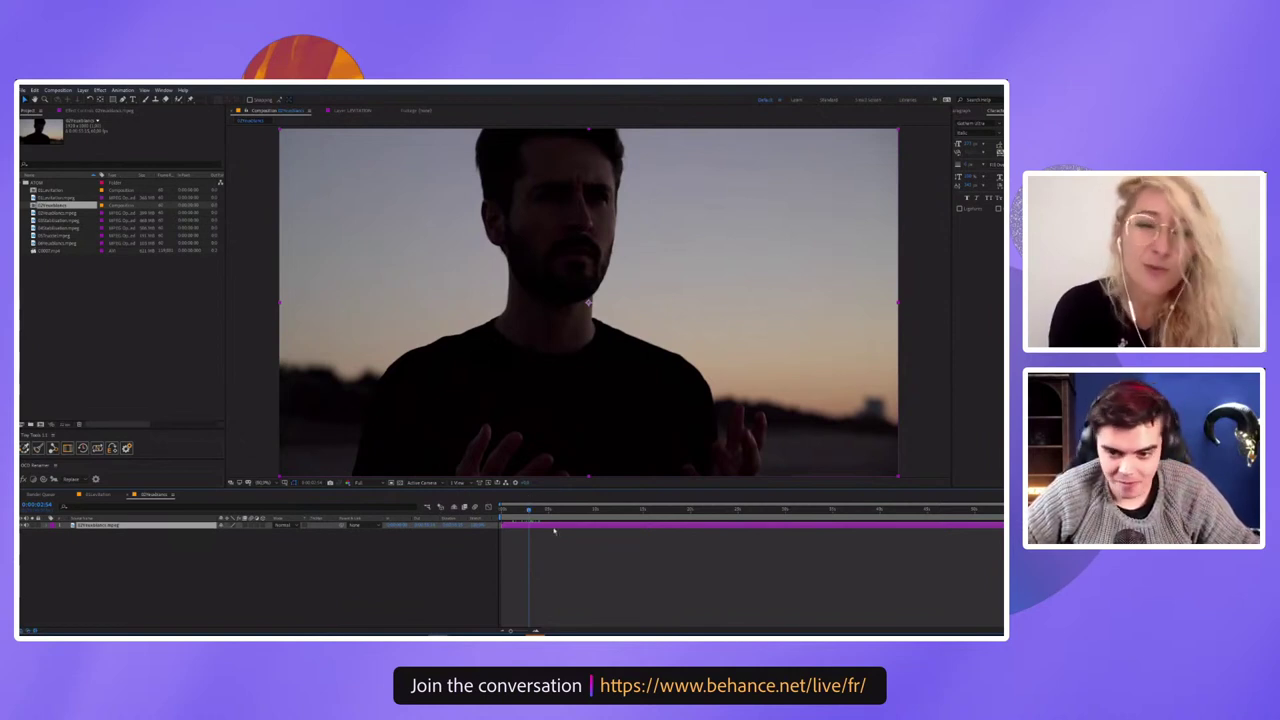
pyautogui.press('space')
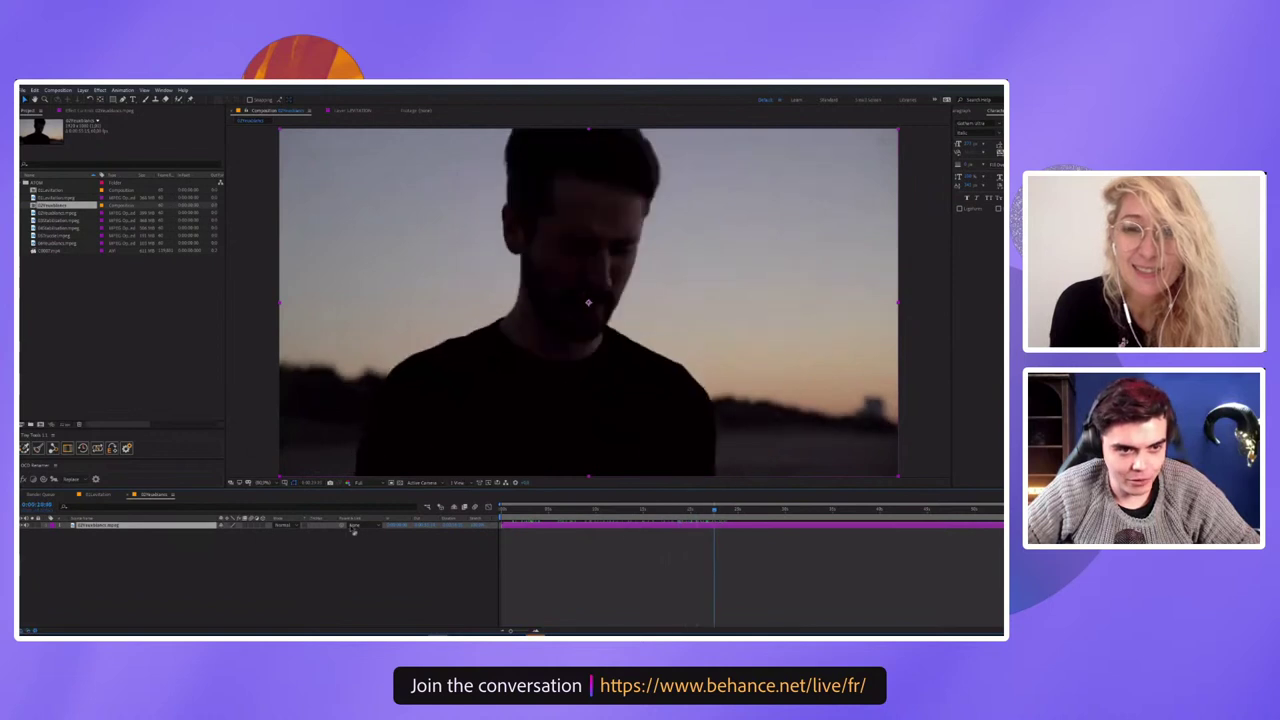
pyautogui.doubleClick(110, 321)
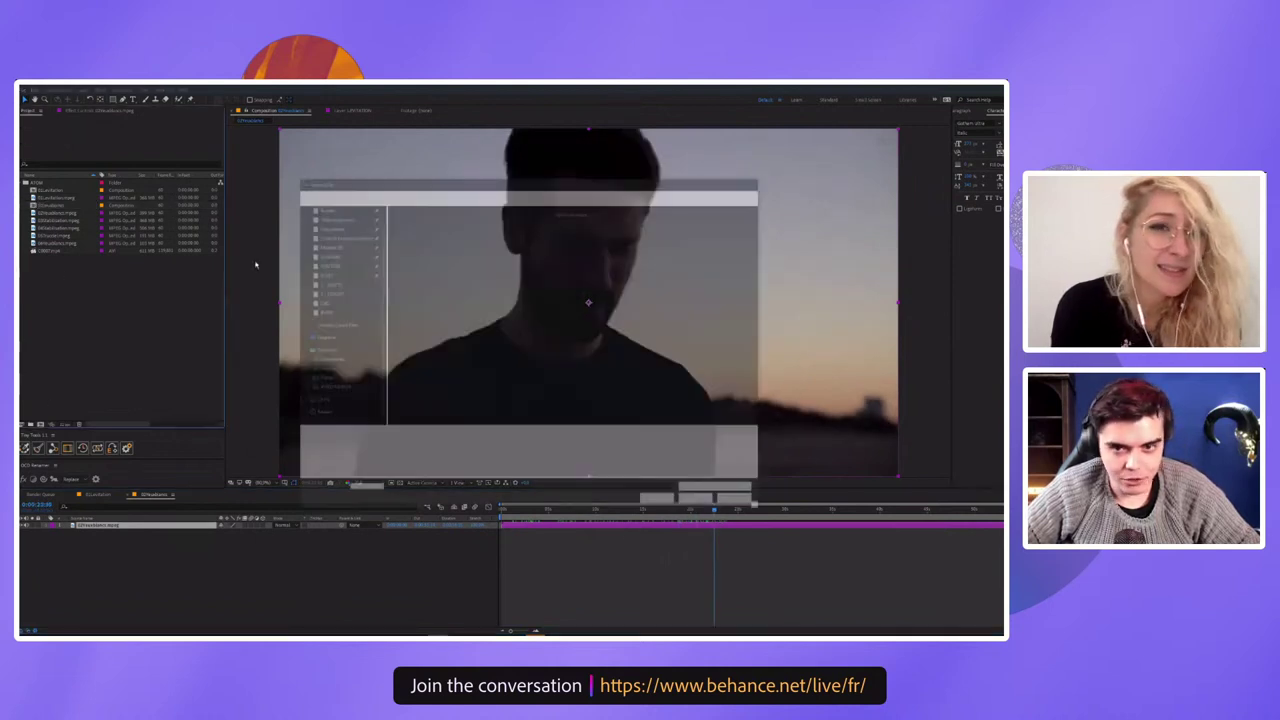
# Import the .MOV clip from Bureau > Cyberpunk 2077 subfolder and add it as the top layer
pyautogui.click(374, 195)
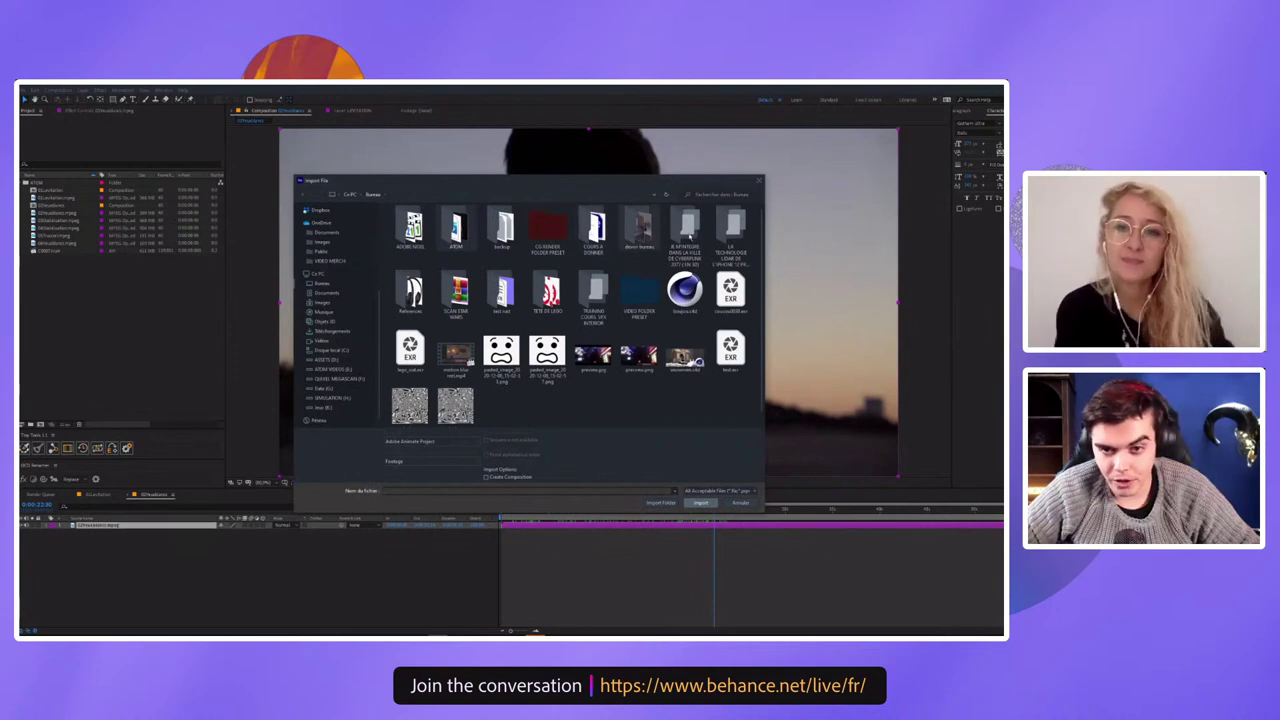
pyautogui.doubleClick(686, 230)
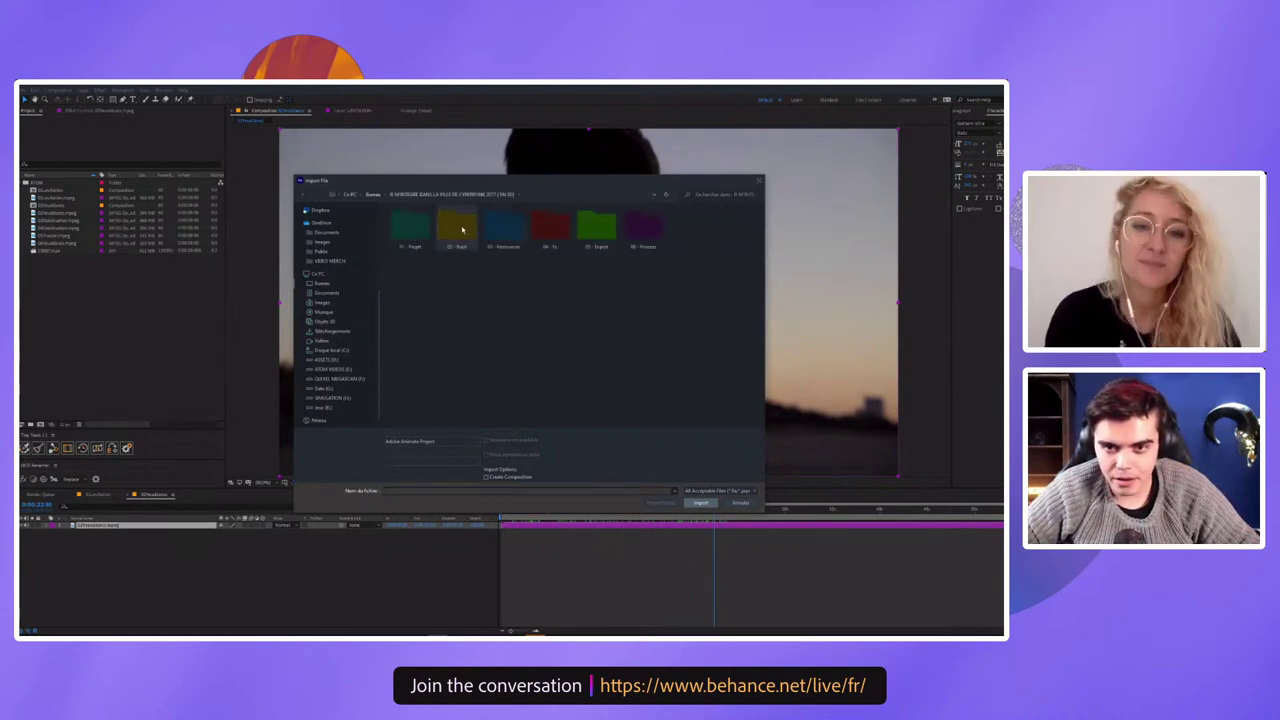
pyautogui.doubleClick(459, 228)
pyautogui.press('BackSpace')
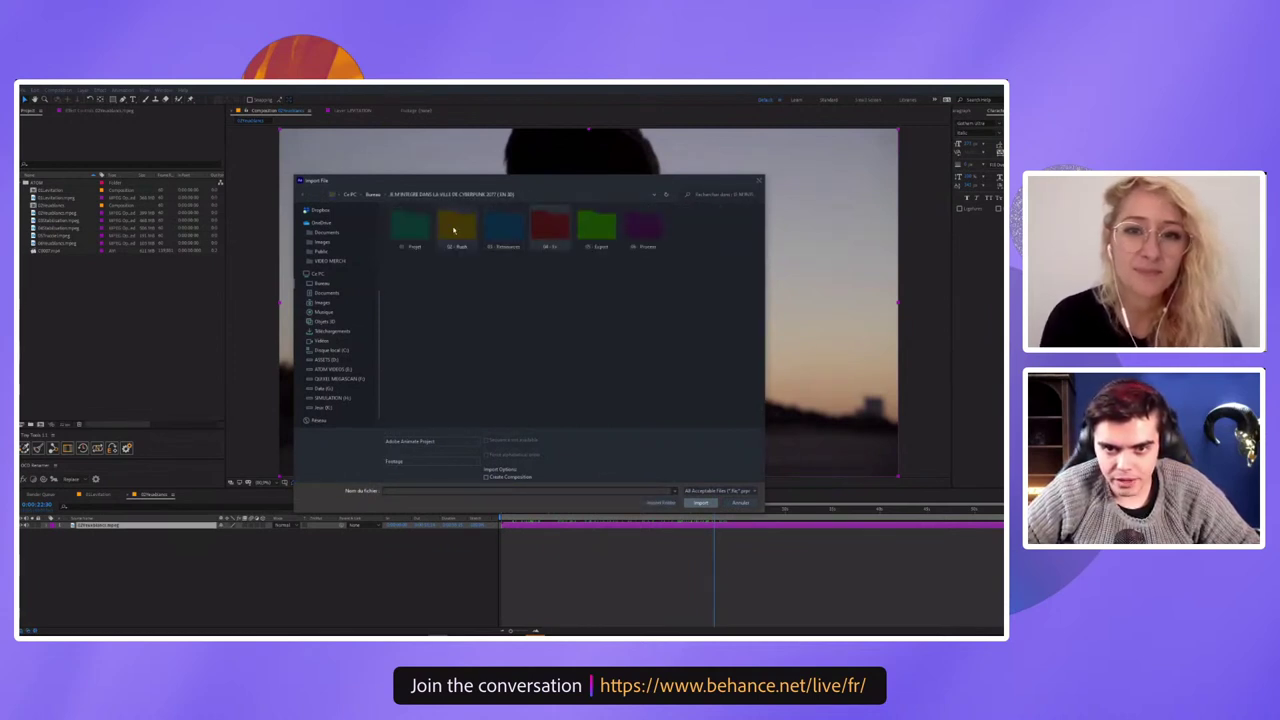
pyautogui.doubleClick(432, 228)
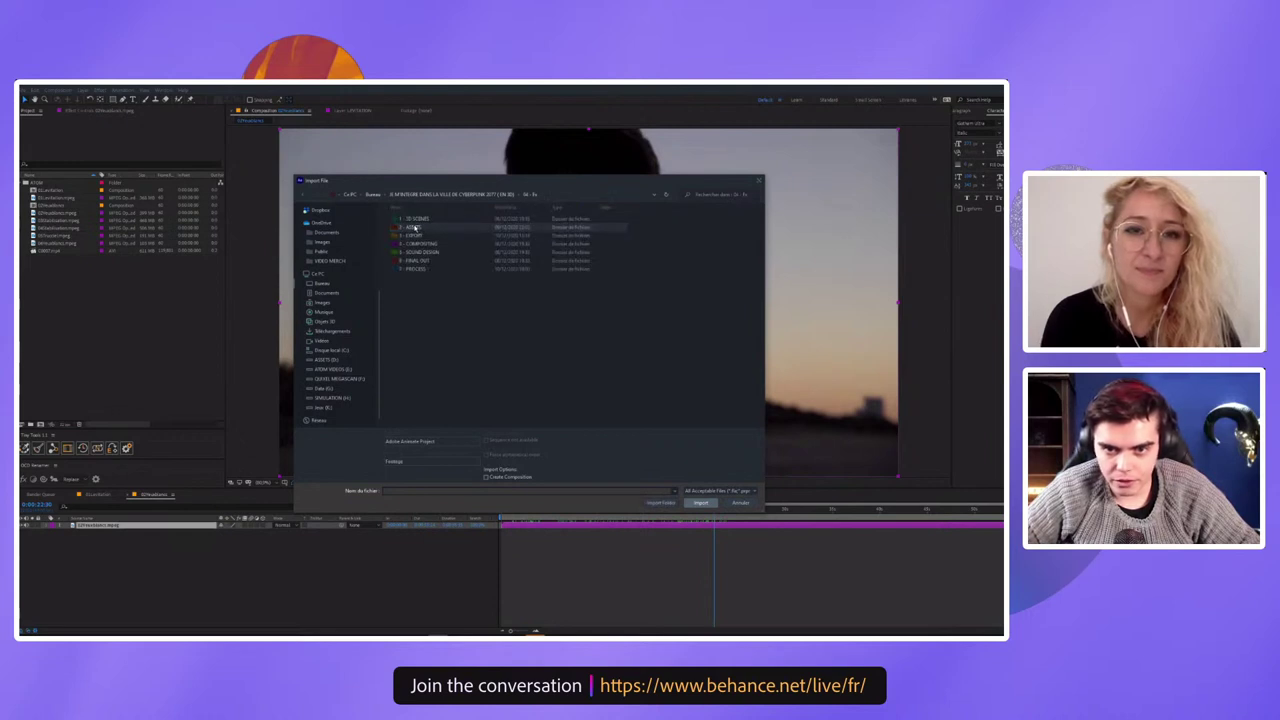
pyautogui.doubleClick(414, 227)
pyautogui.press('Escape')
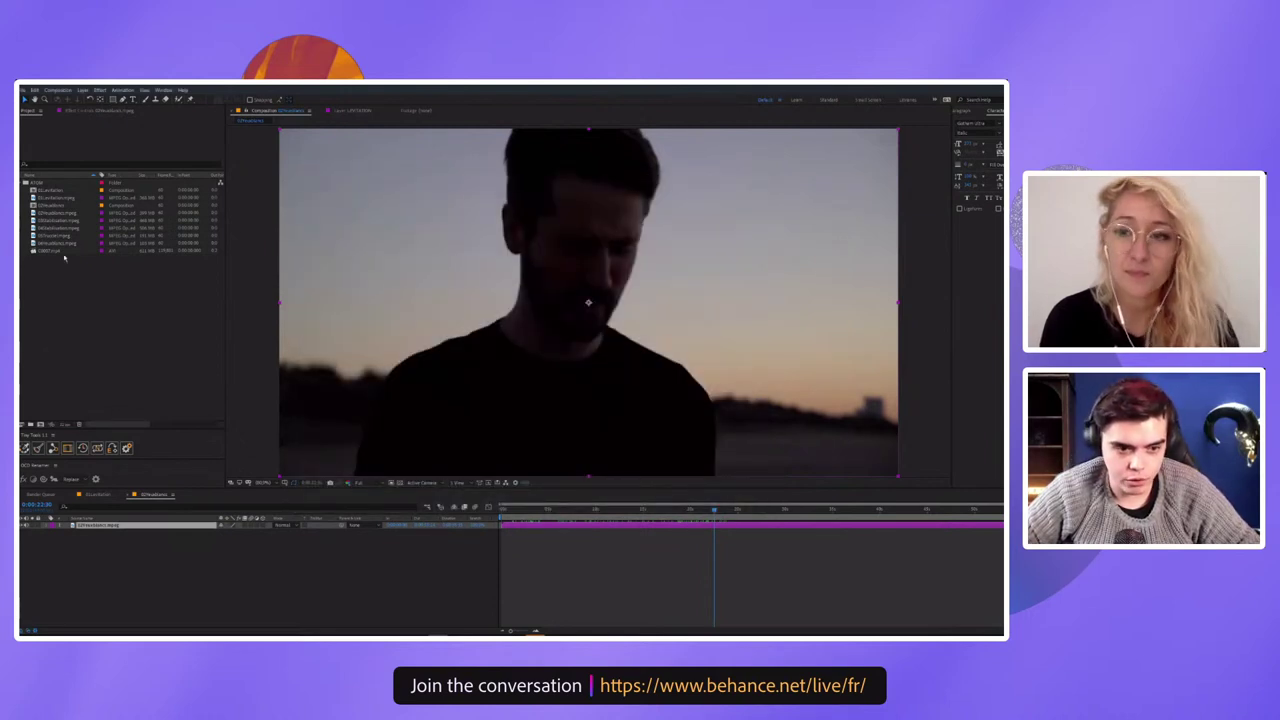
pyautogui.moveTo(64, 258); pyautogui.dragTo(36, 530)
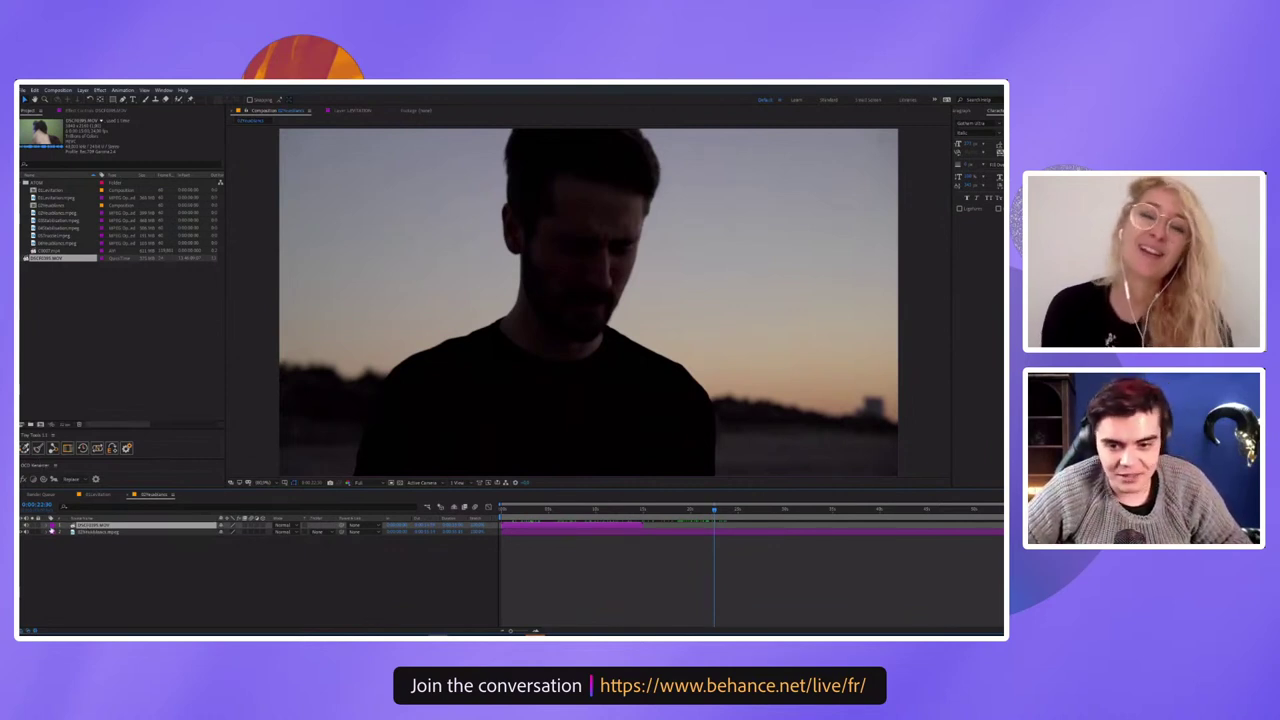
# Scrub the new clip and adjust the viewer's preview exposure to inspect the face
pyautogui.click(769, 510)
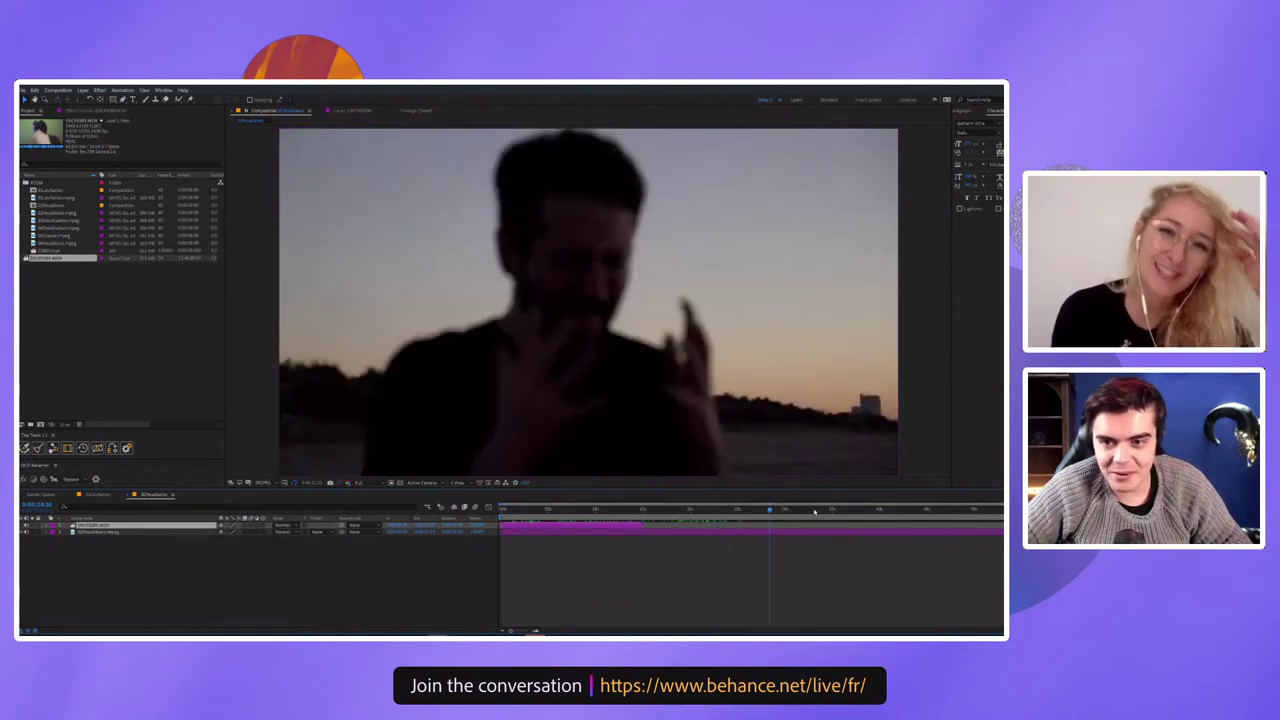
pyautogui.moveTo(815, 512); pyautogui.dragTo(799, 510)
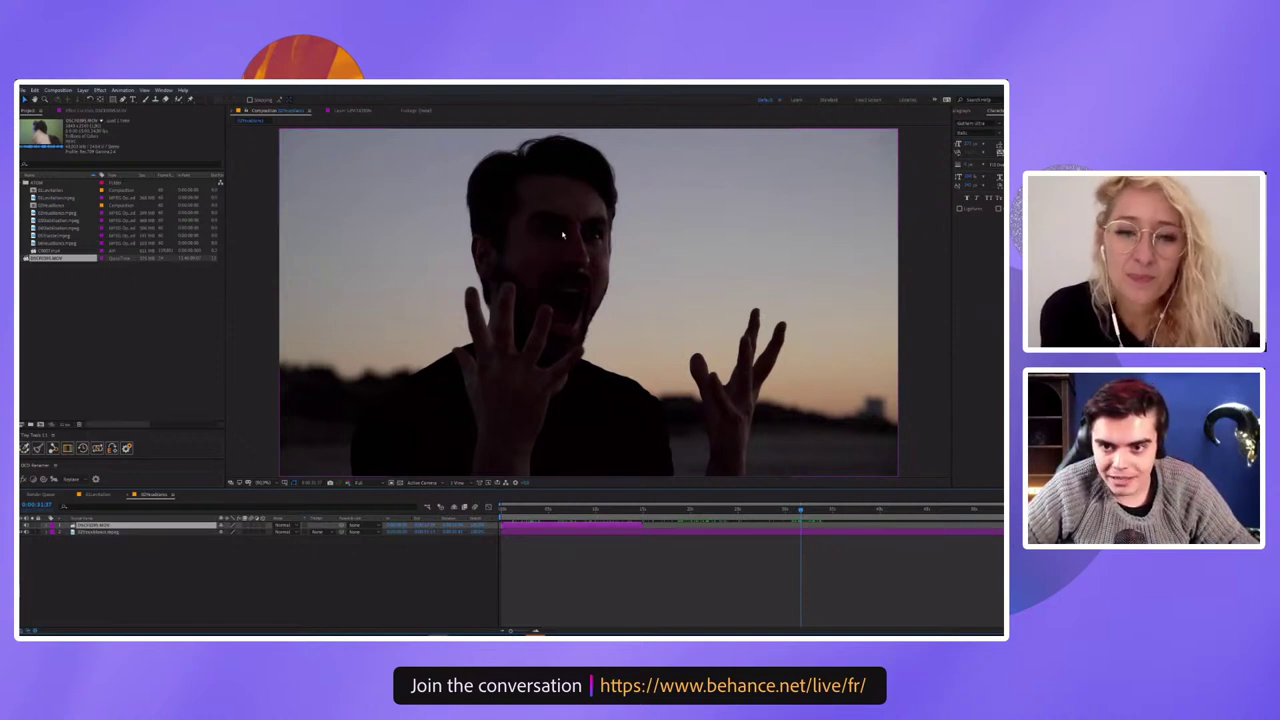
pyautogui.scroll(2, 584, 243)
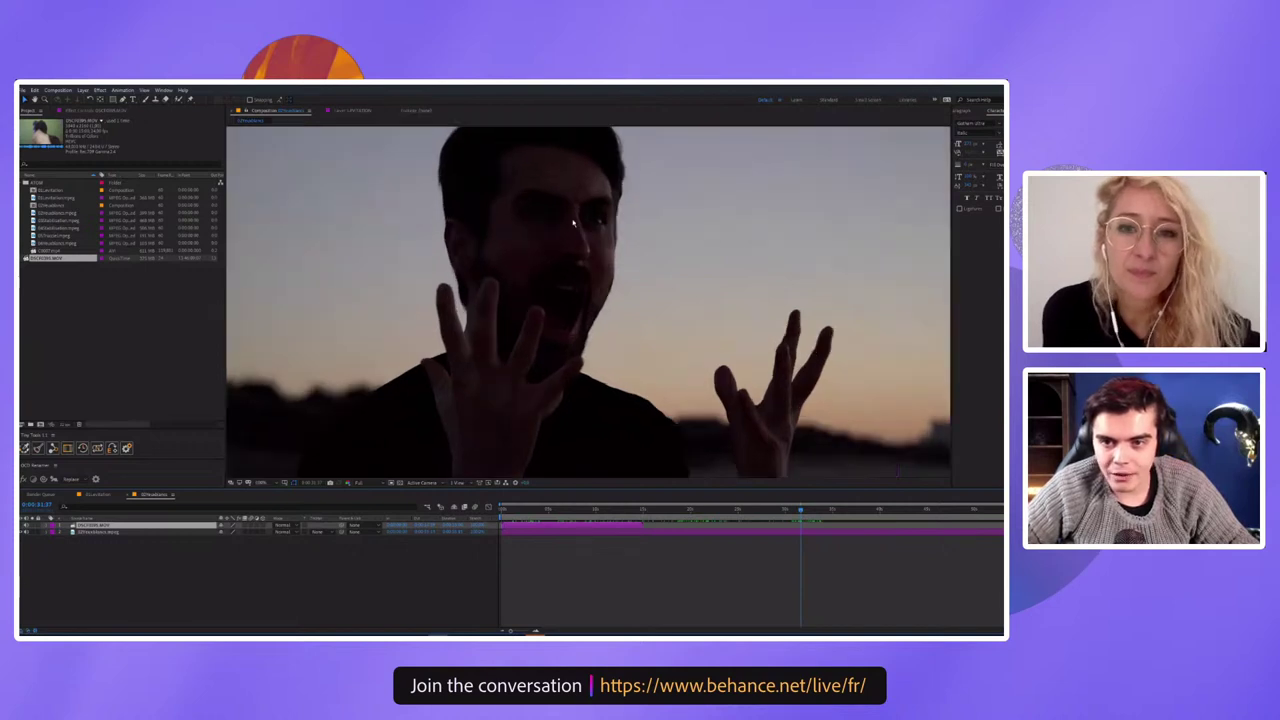
pyautogui.scroll(2, 560, 270)
pyautogui.scroll(1, 529, 294)
pyautogui.scroll(-1, 519, 262)
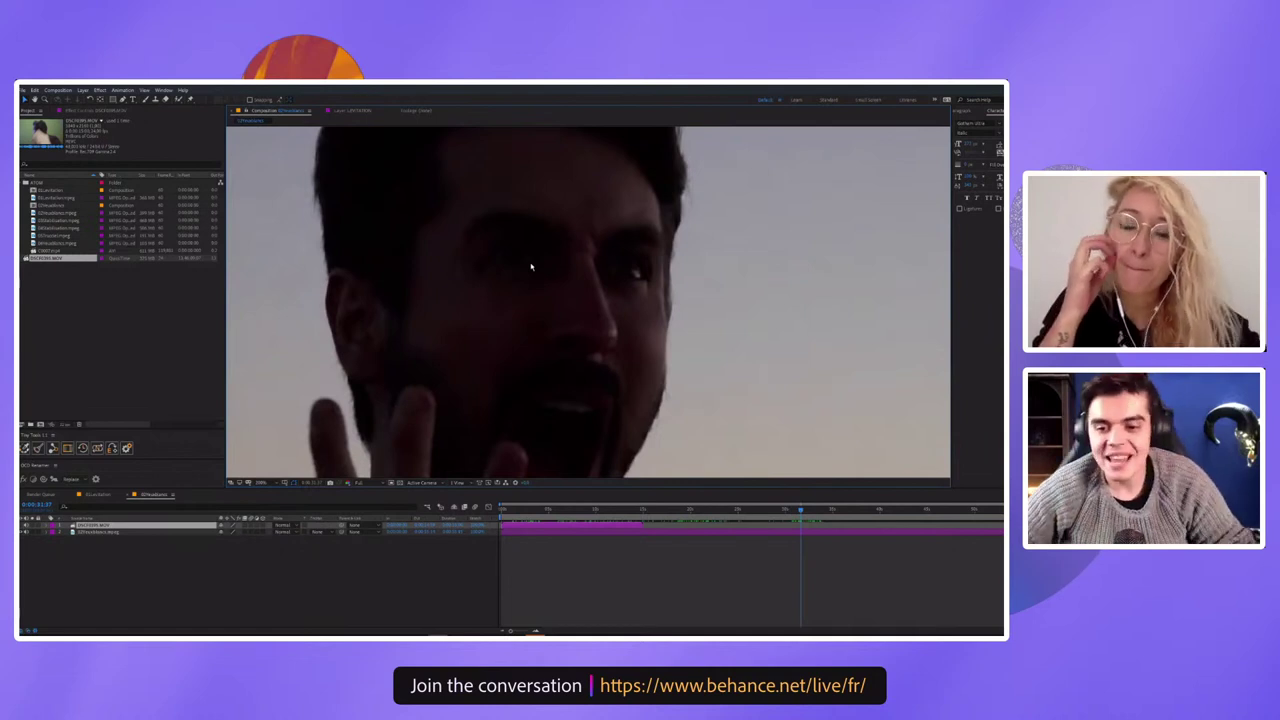
pyautogui.moveTo(527, 484); pyautogui.dragTo(545, 484)
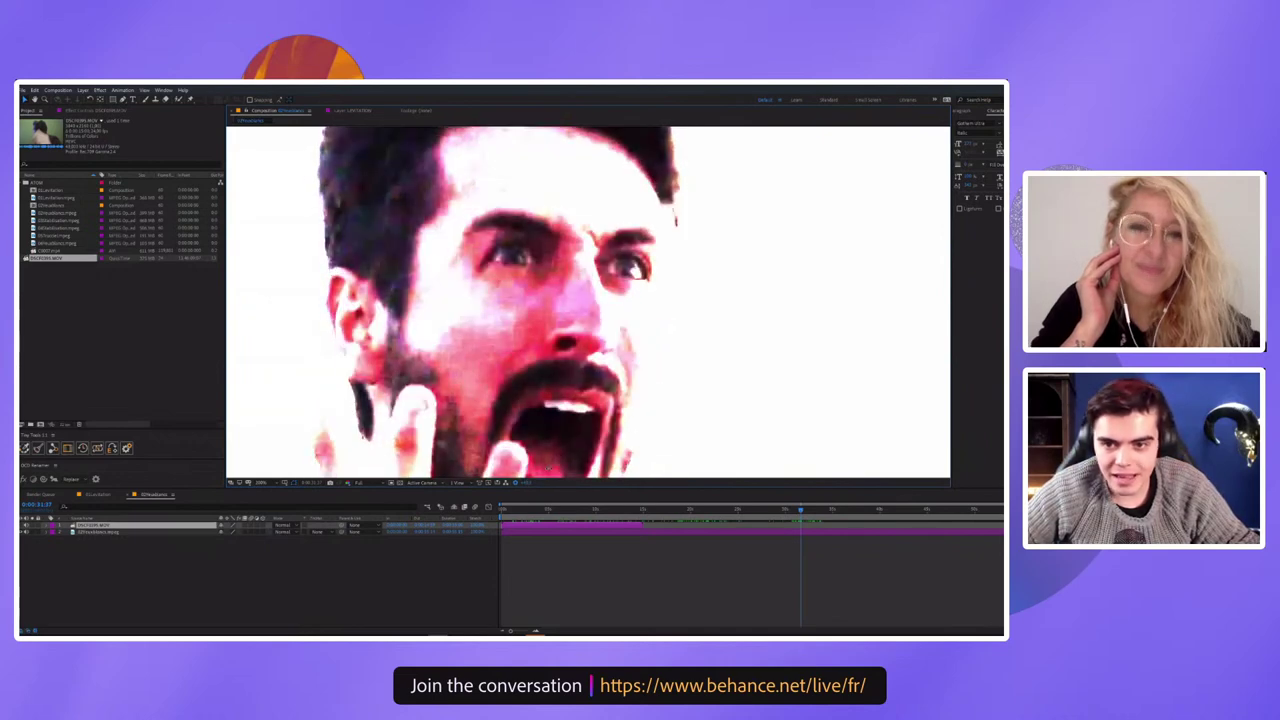
pyautogui.click(514, 483)
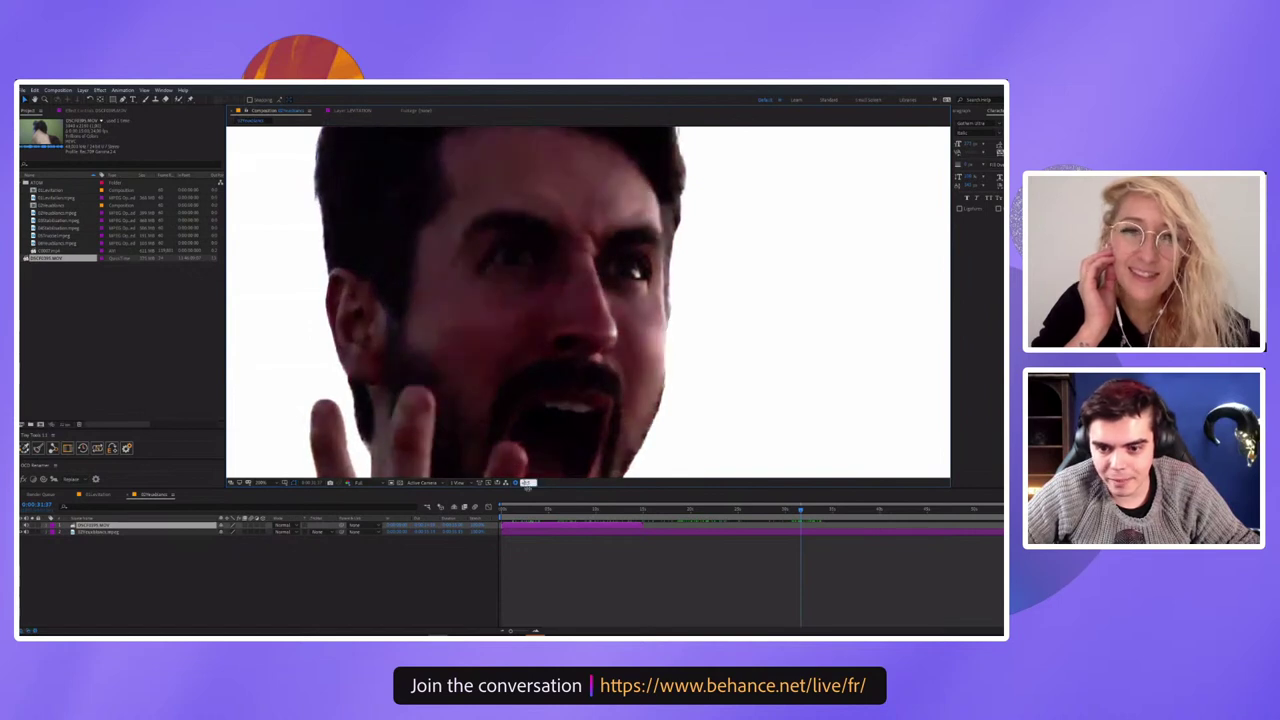
pyautogui.click(515, 483)
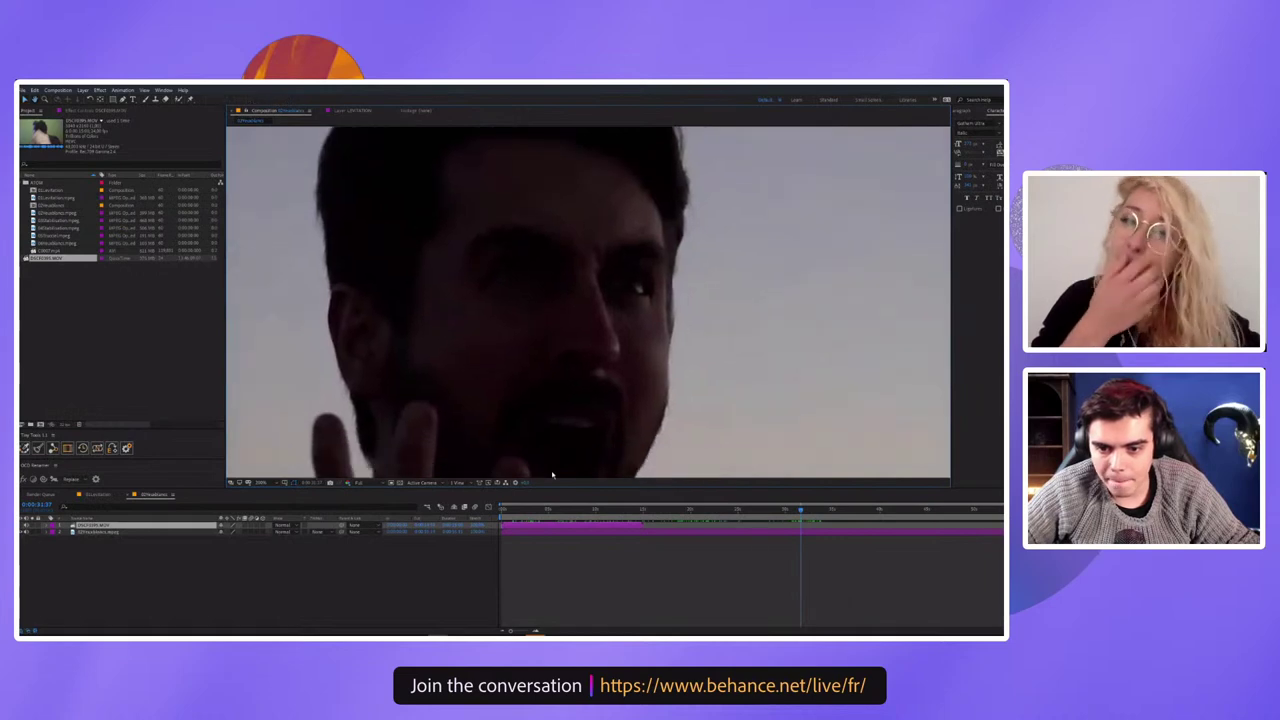
pyautogui.click(515, 483)
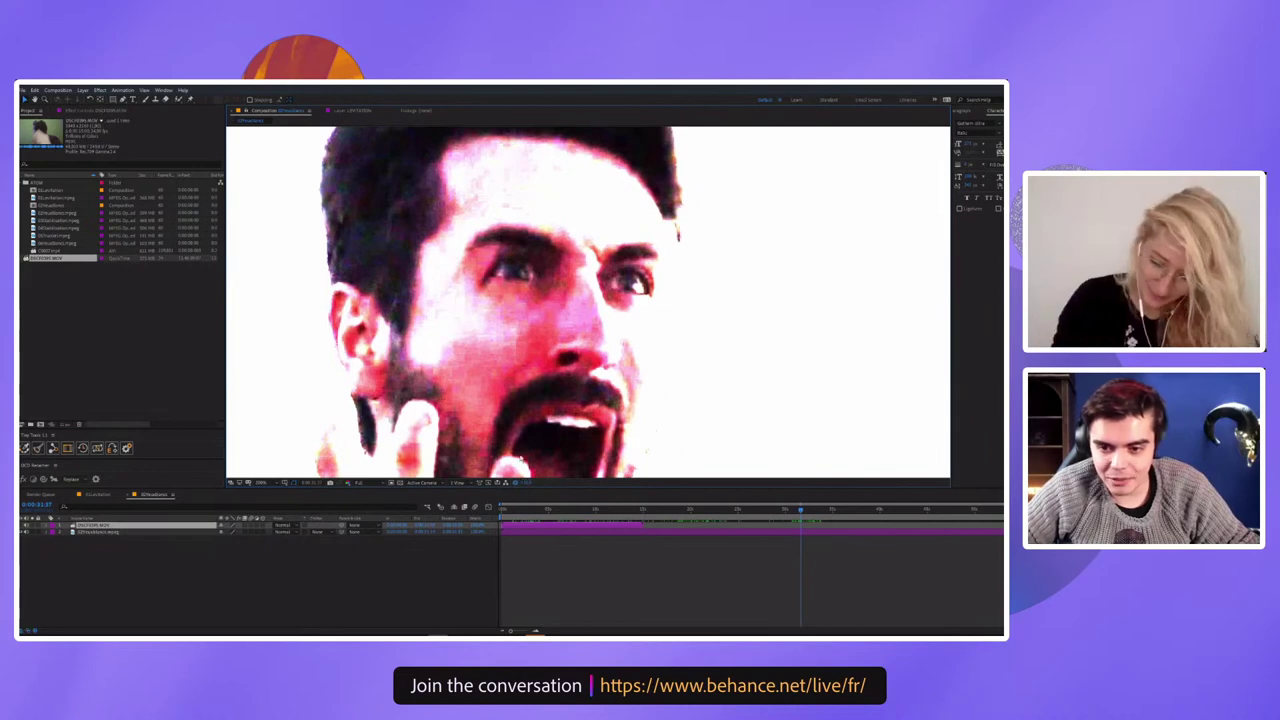
# Play short previews of the footage and pan and zoom across the face close-up
pyautogui.click(22, 528)
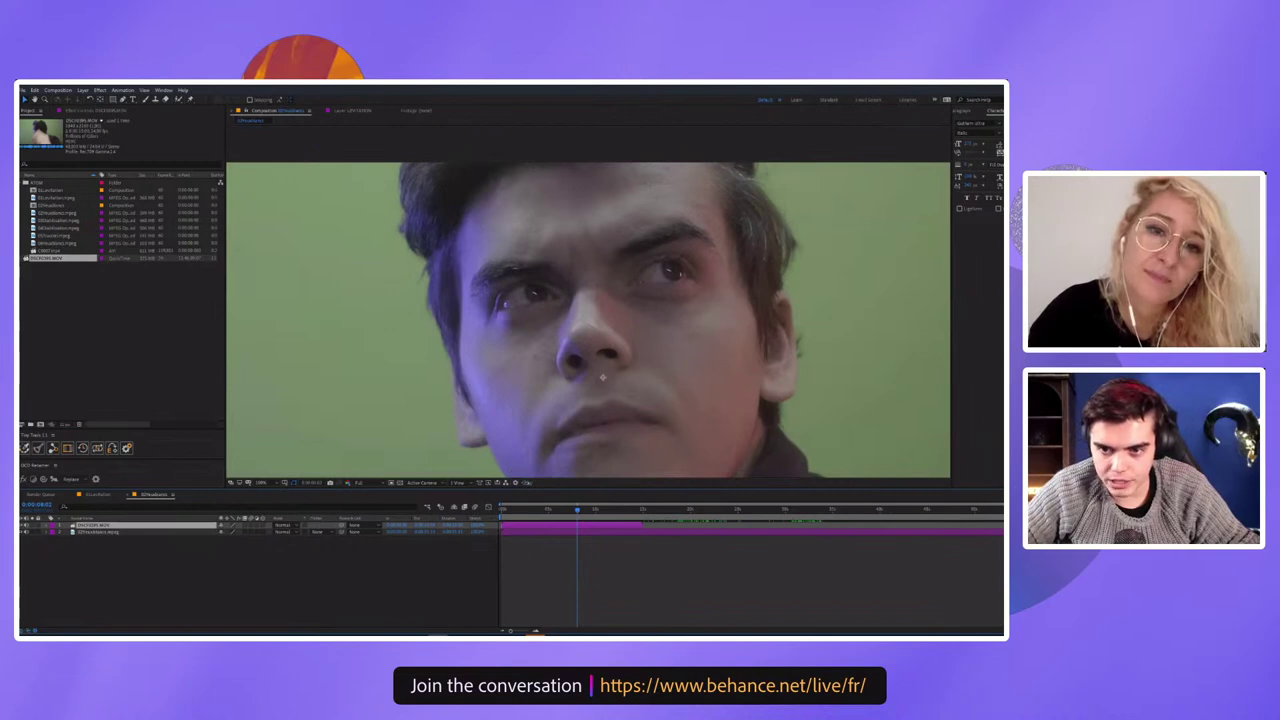
pyautogui.press('space')
pyautogui.press('space')
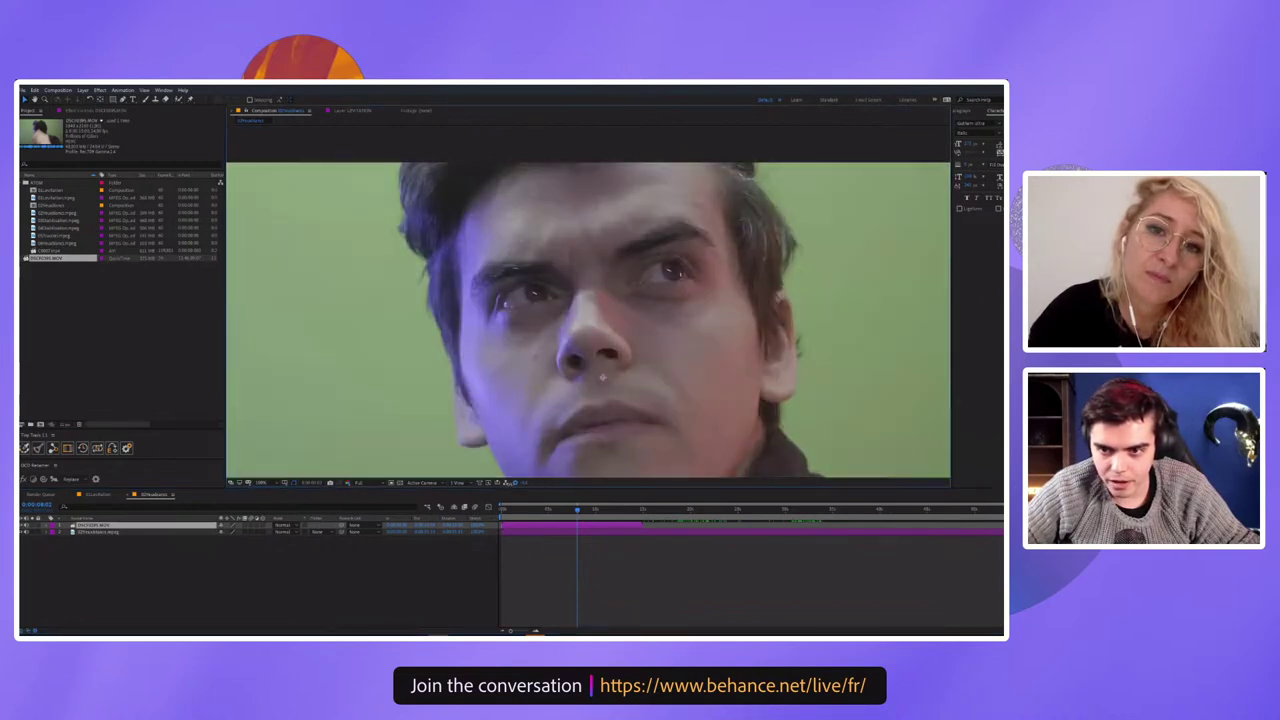
pyautogui.press('space')
pyautogui.press('space')
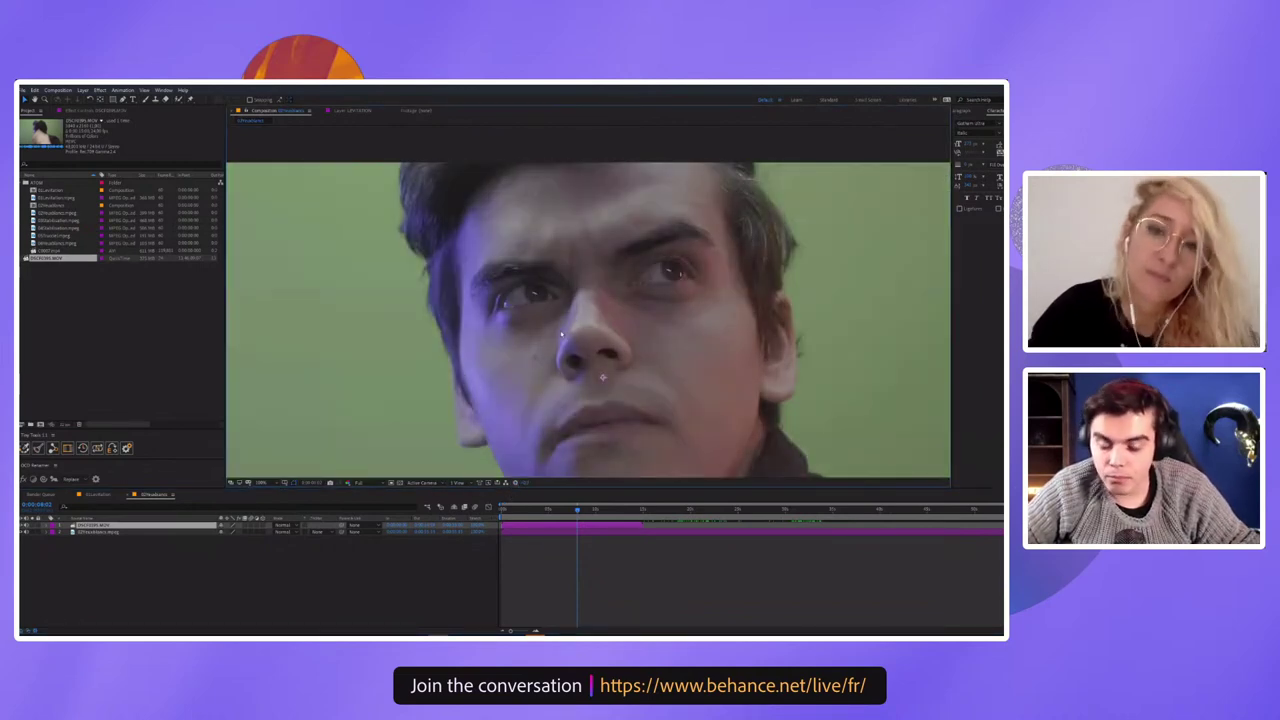
pyautogui.press('space')
pyautogui.moveTo(561, 335); pyautogui.dragTo(505, 308)
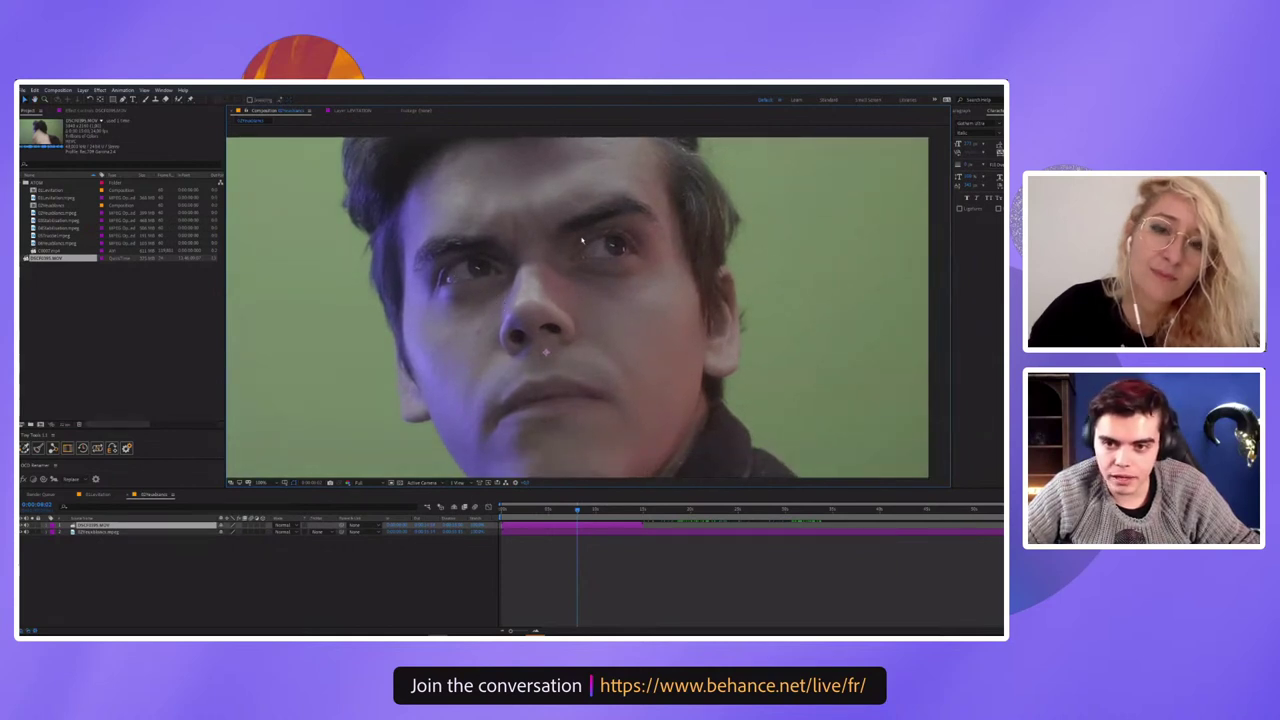
pyautogui.scroll(2, 581, 241)
pyautogui.scroll(2, 577, 269)
pyautogui.scroll(2, 594, 300)
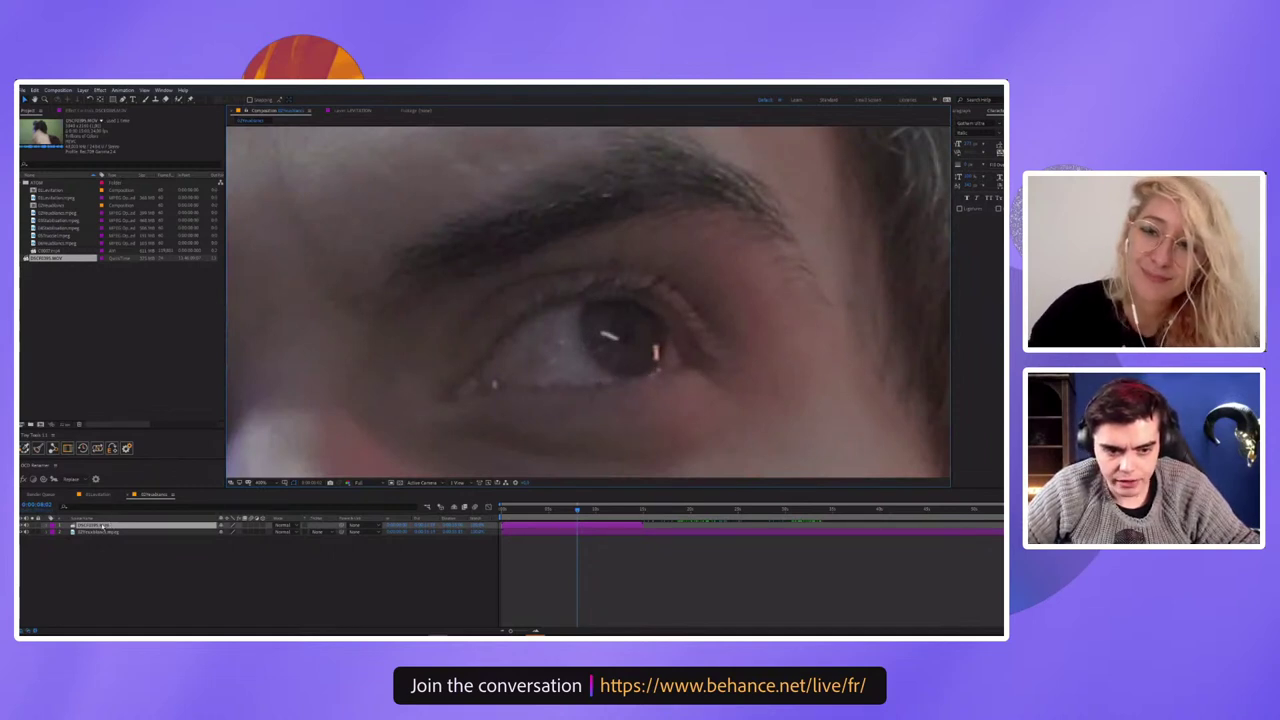
# Delete the green-screen face layer and trim the comp to the current work area
pyautogui.press('Delete')
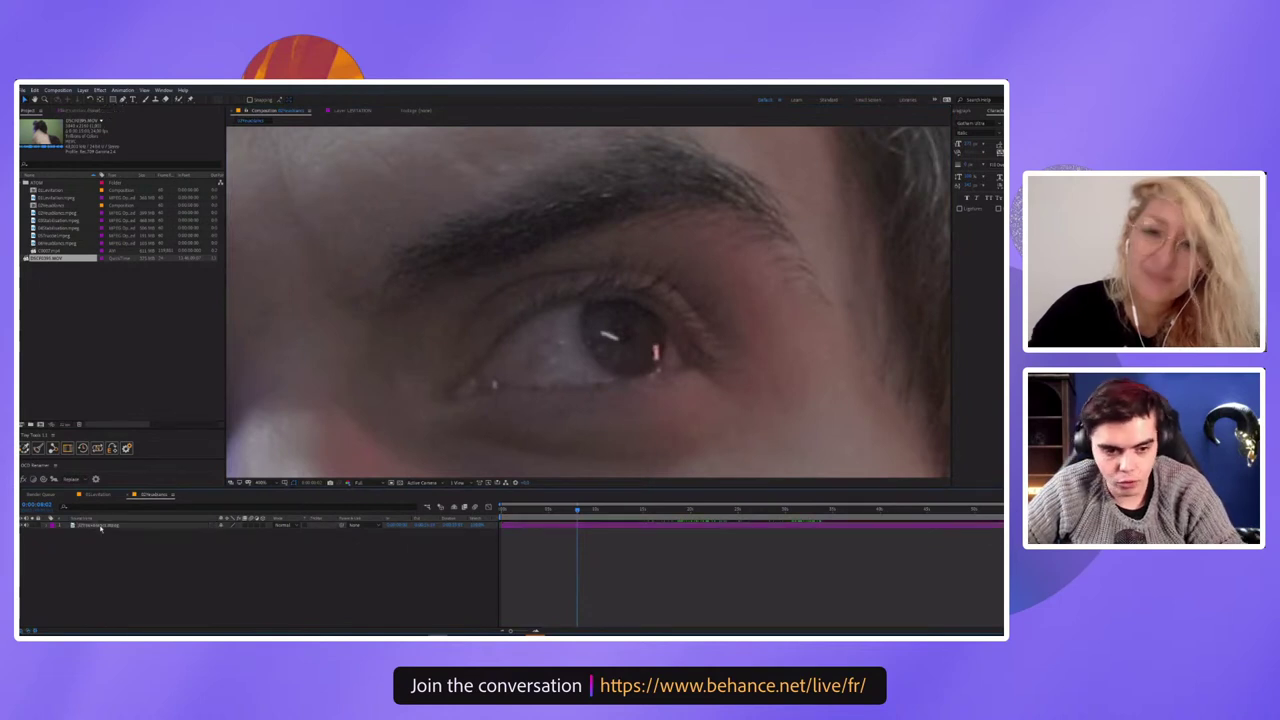
pyautogui.click(690, 510)
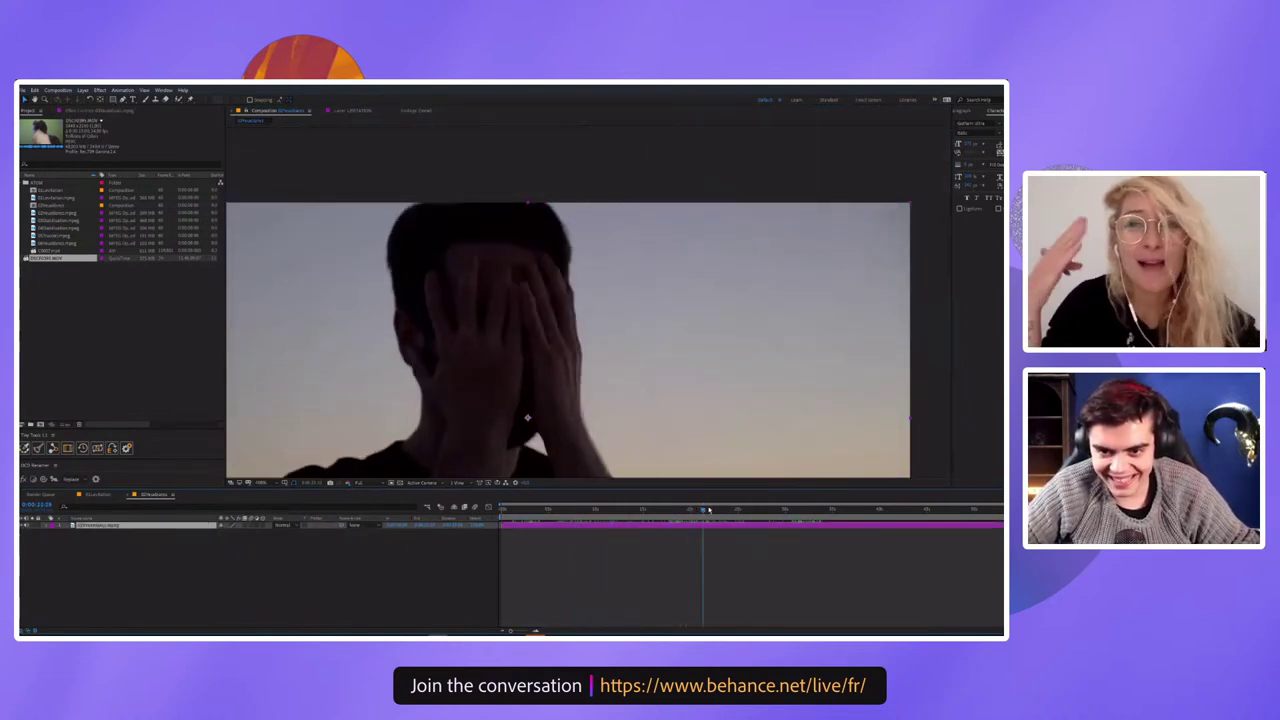
pyautogui.moveTo(708, 510); pyautogui.dragTo(769, 498)
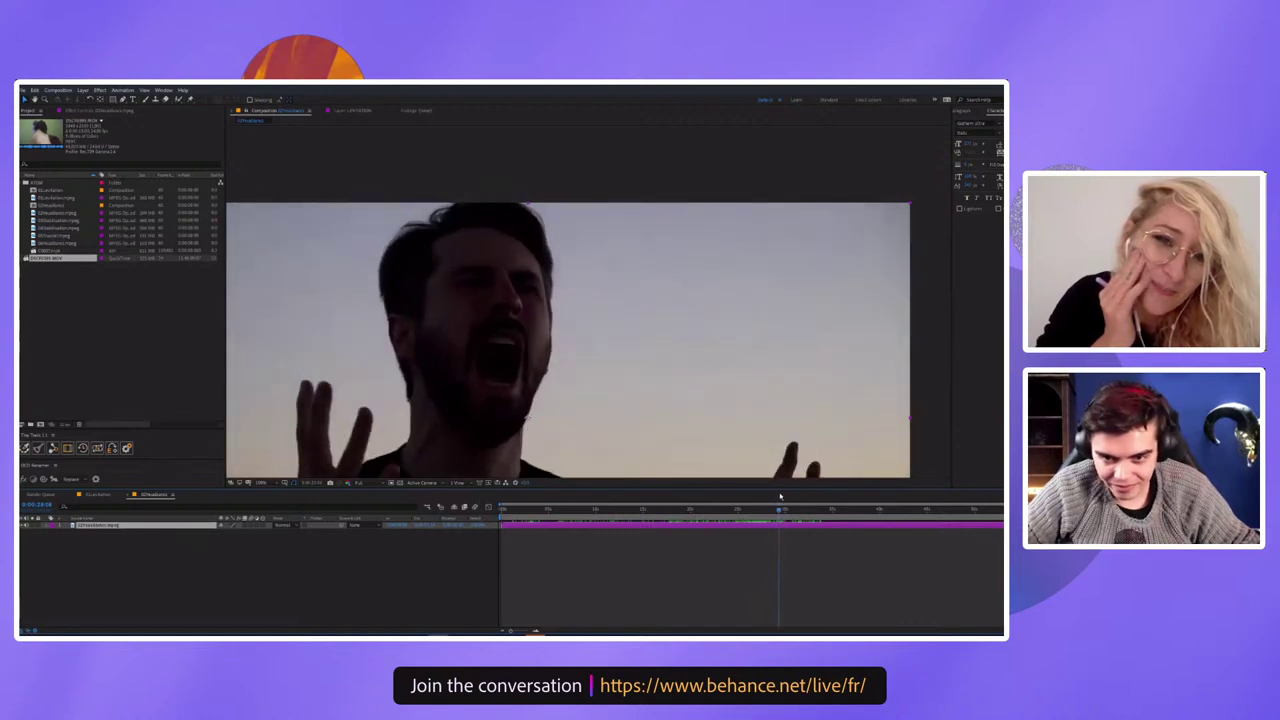
pyautogui.rightClick(805, 516)
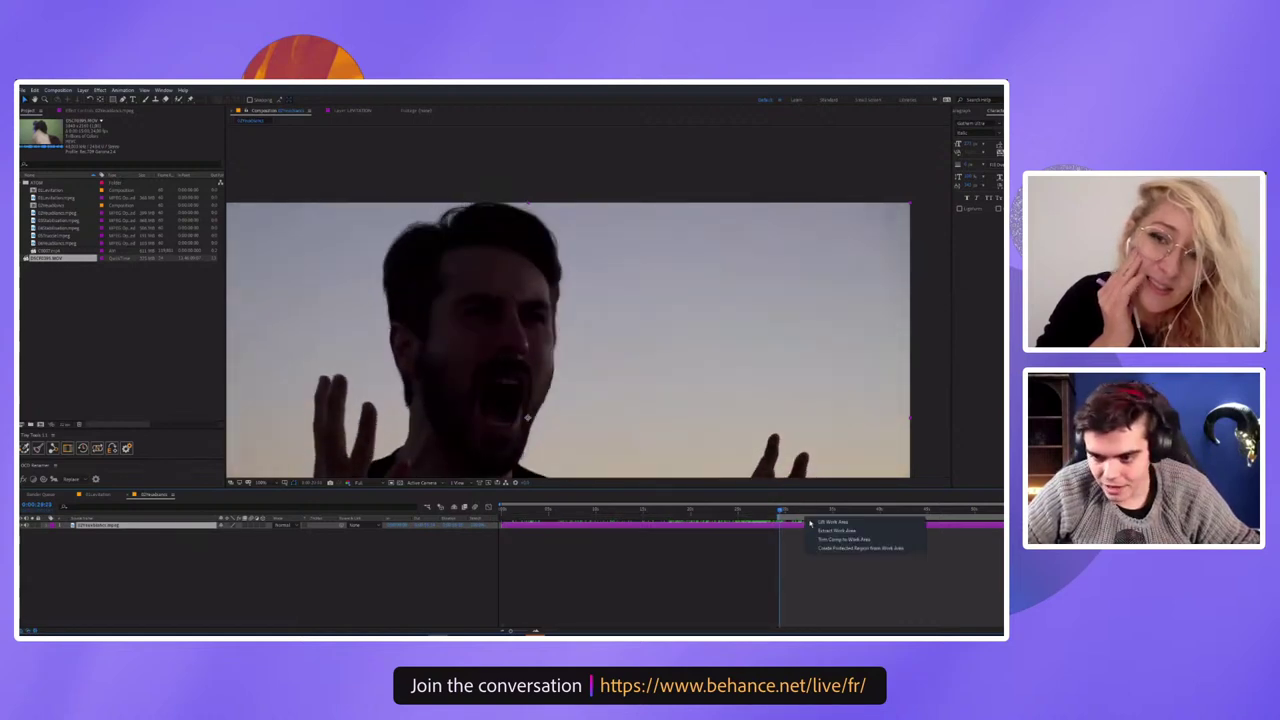
pyautogui.click(845, 539)
pyautogui.press('space')
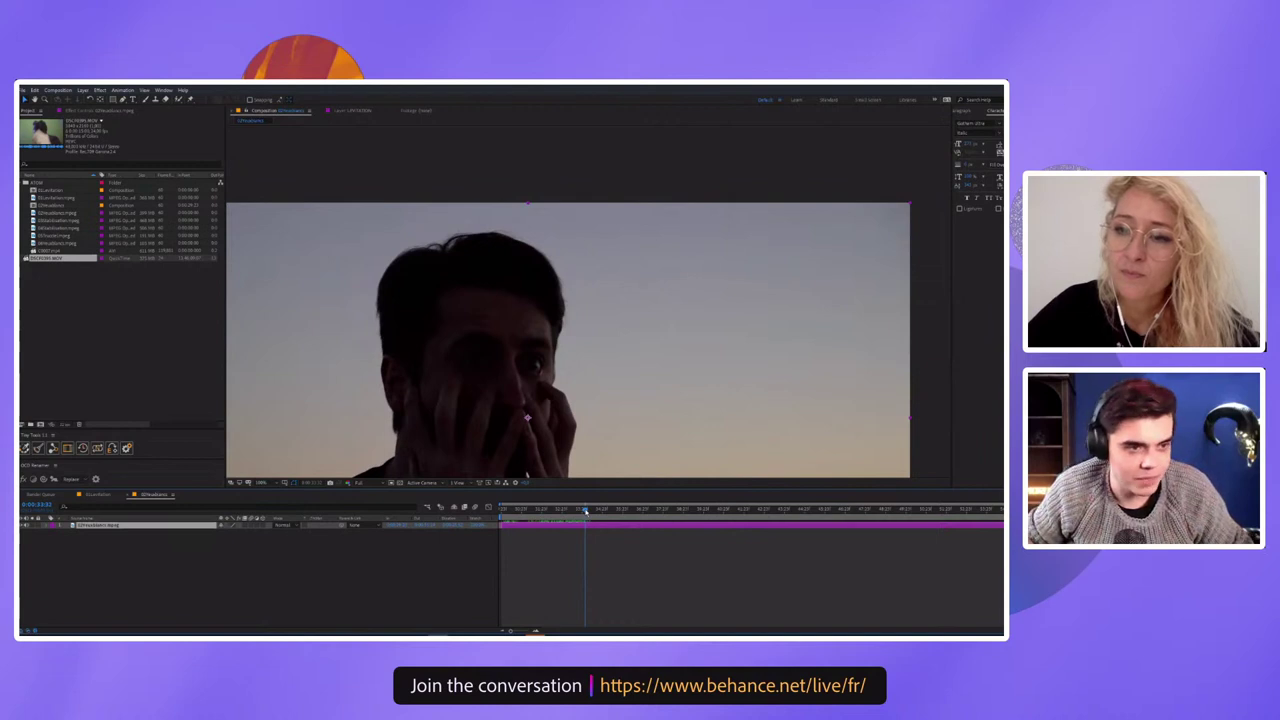
# End the work area where the scream finishes and trim the comp to it
pyautogui.moveTo(585, 511); pyautogui.dragTo(619, 512)
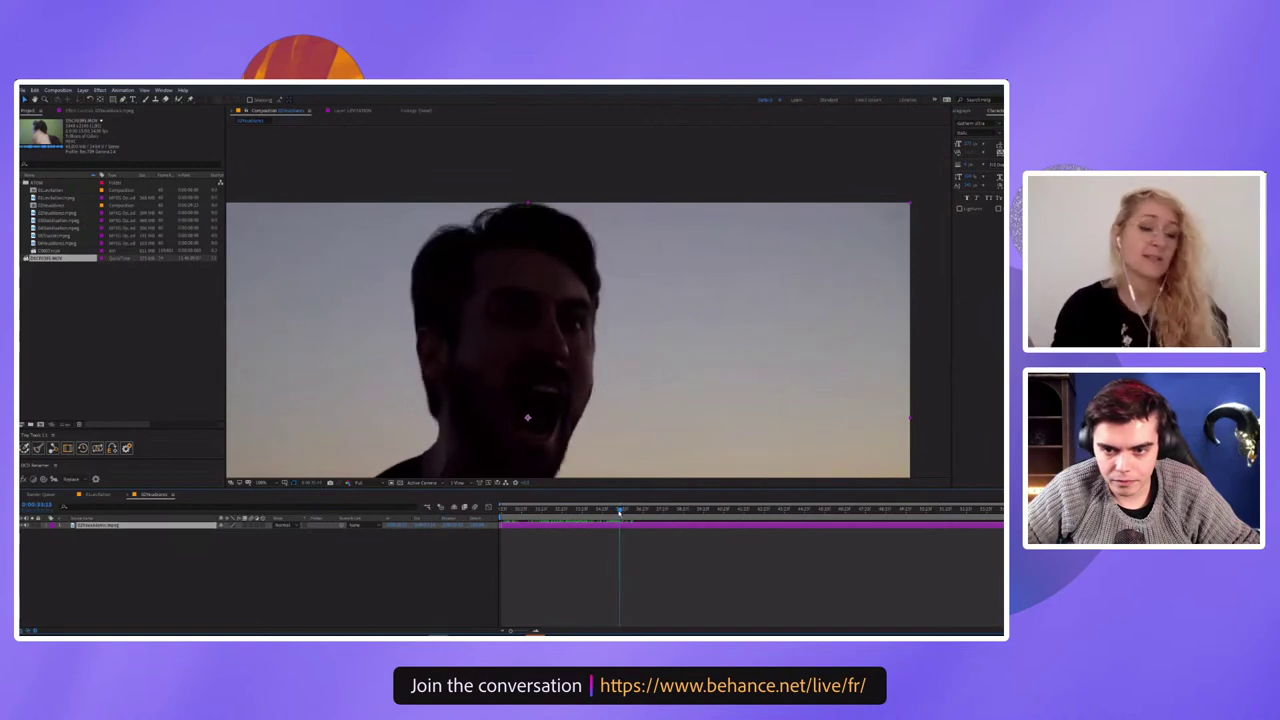
pyautogui.moveTo(619, 512); pyautogui.dragTo(880, 510)
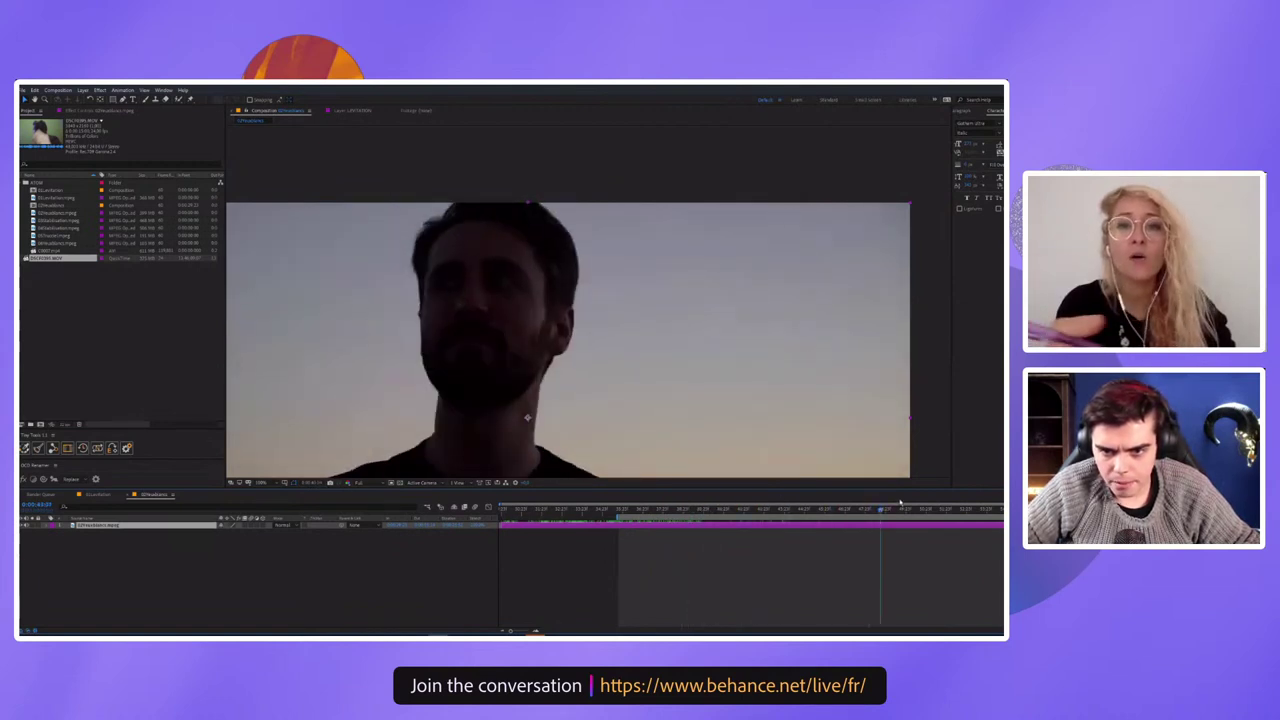
pyautogui.moveTo(630, 510); pyautogui.dragTo(663, 510)
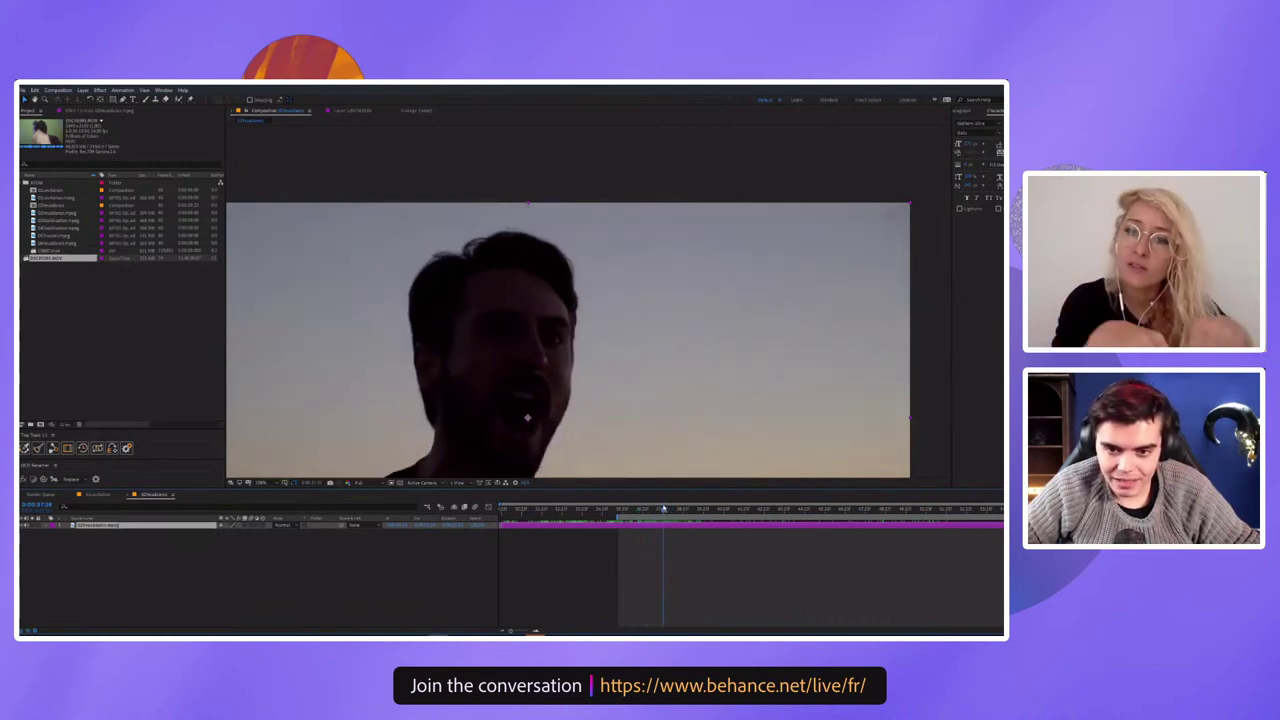
pyautogui.press('n')
pyautogui.rightClick(657, 524)
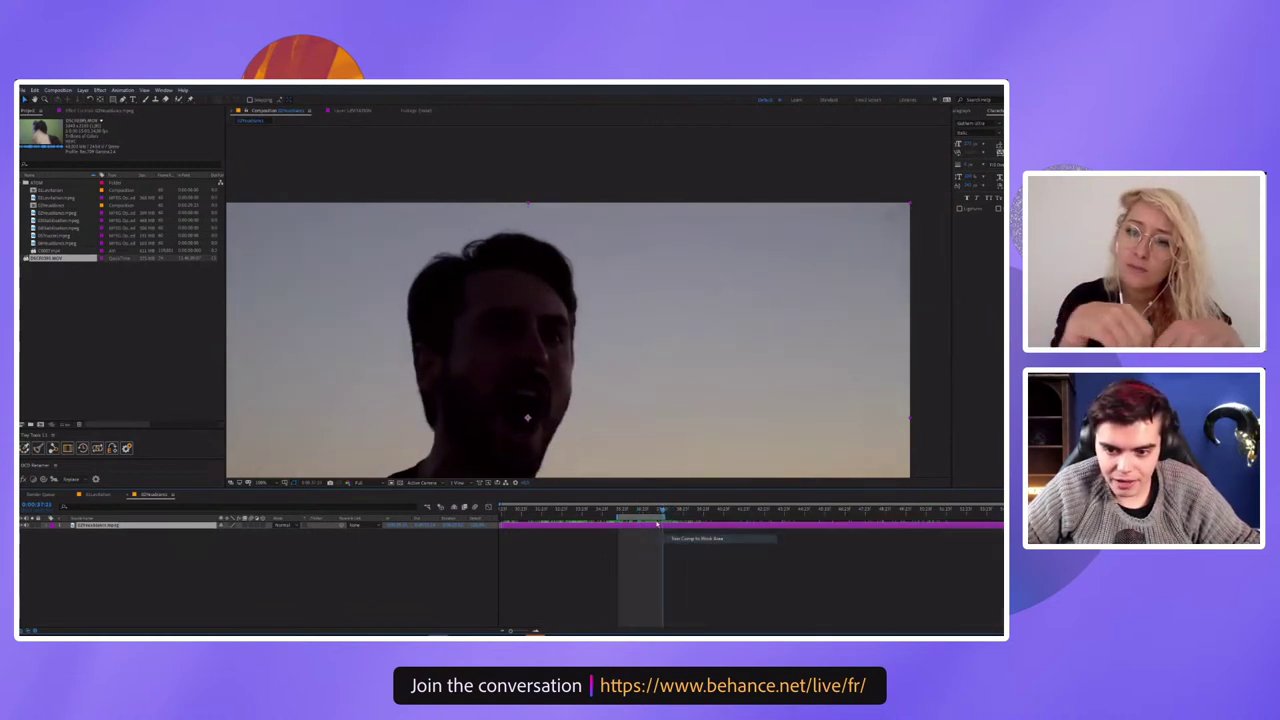
pyautogui.click(697, 538)
# Enlarge the viewer and play back the trimmed scream clip
pyautogui.scroll(-3, 607, 386)
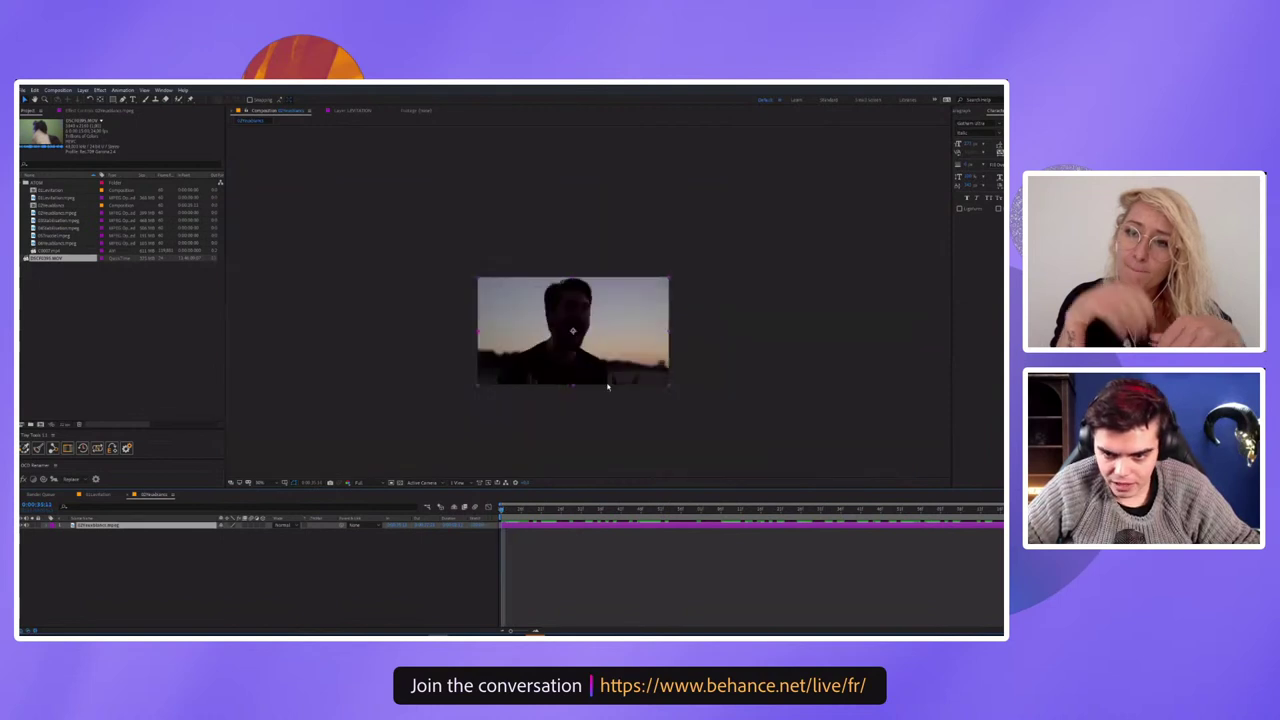
pyautogui.press('.')
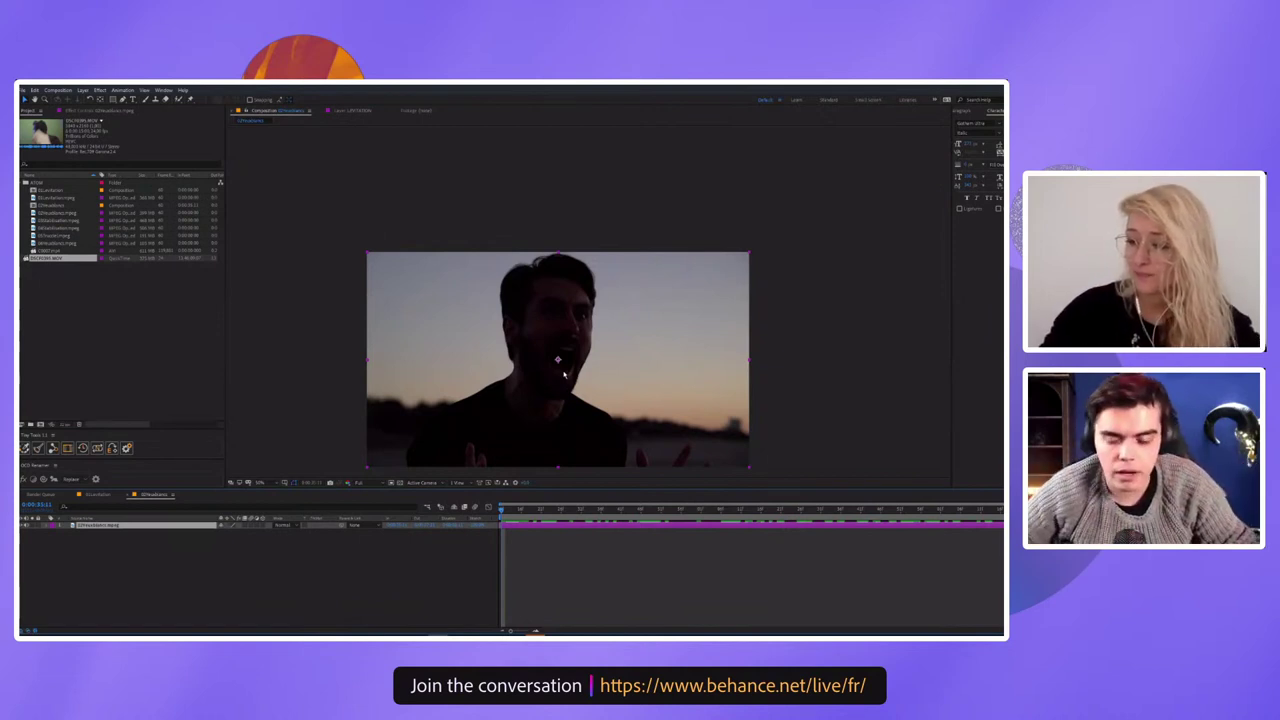
pyautogui.press('space')
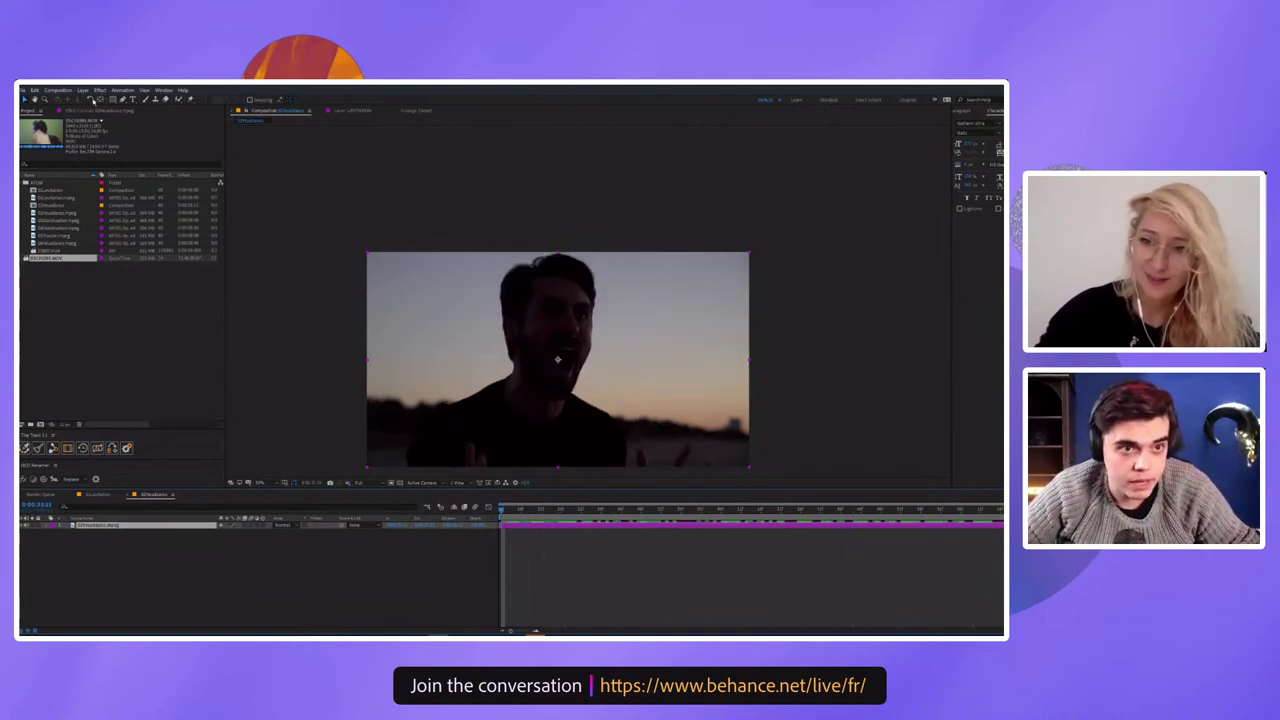
# Review the clip's Exposure effect in Effect Controls, then bring up Pre-compose for the layer
pyautogui.click(96, 111)
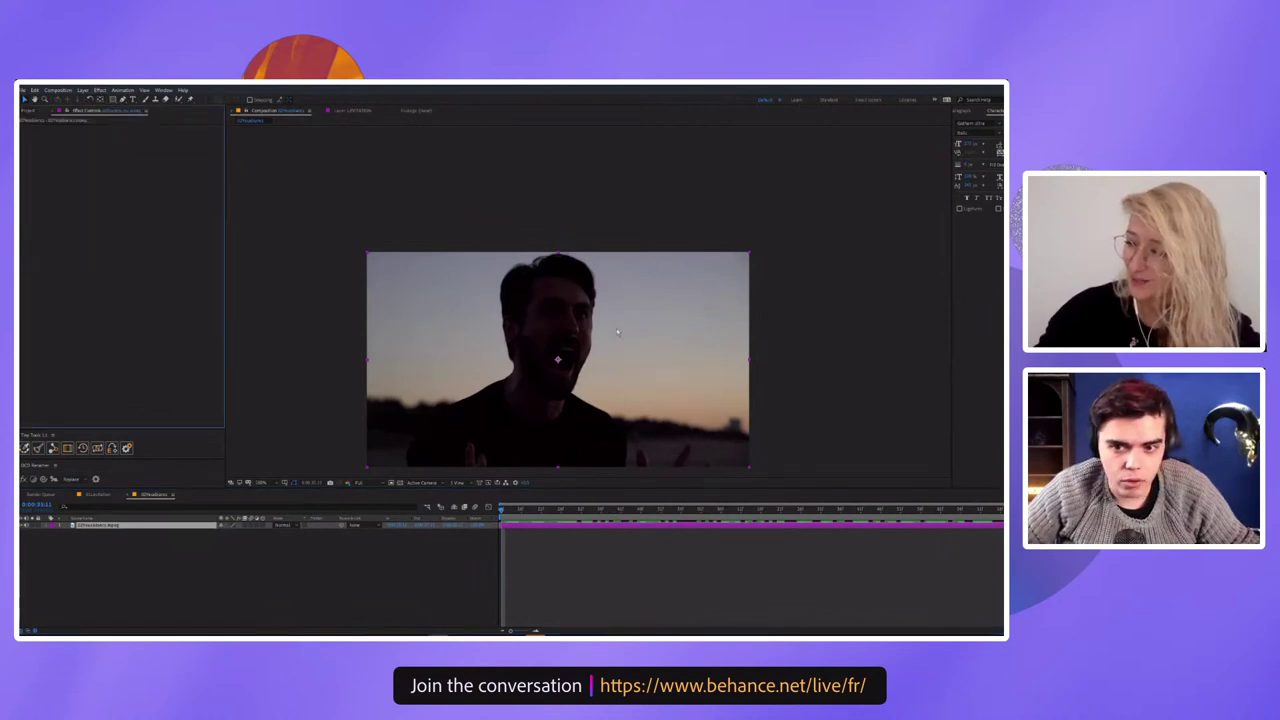
pyautogui.scroll(2, 616, 328)
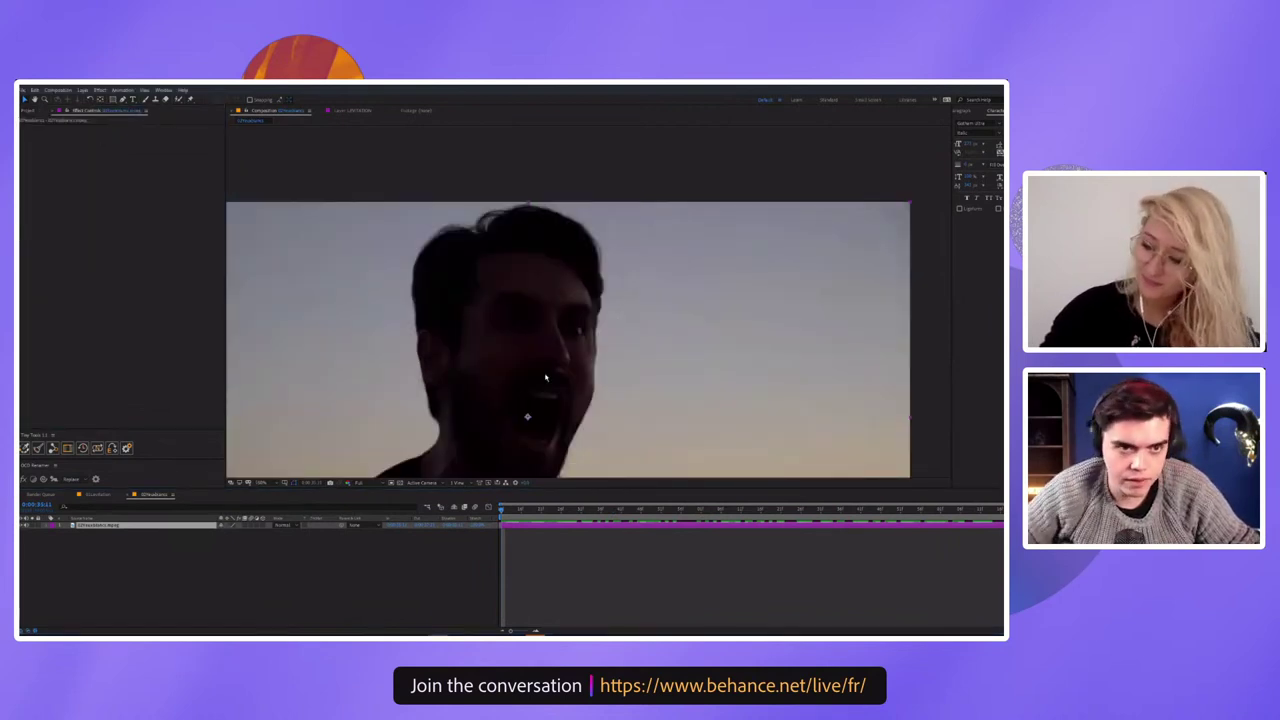
pyautogui.click(546, 377)
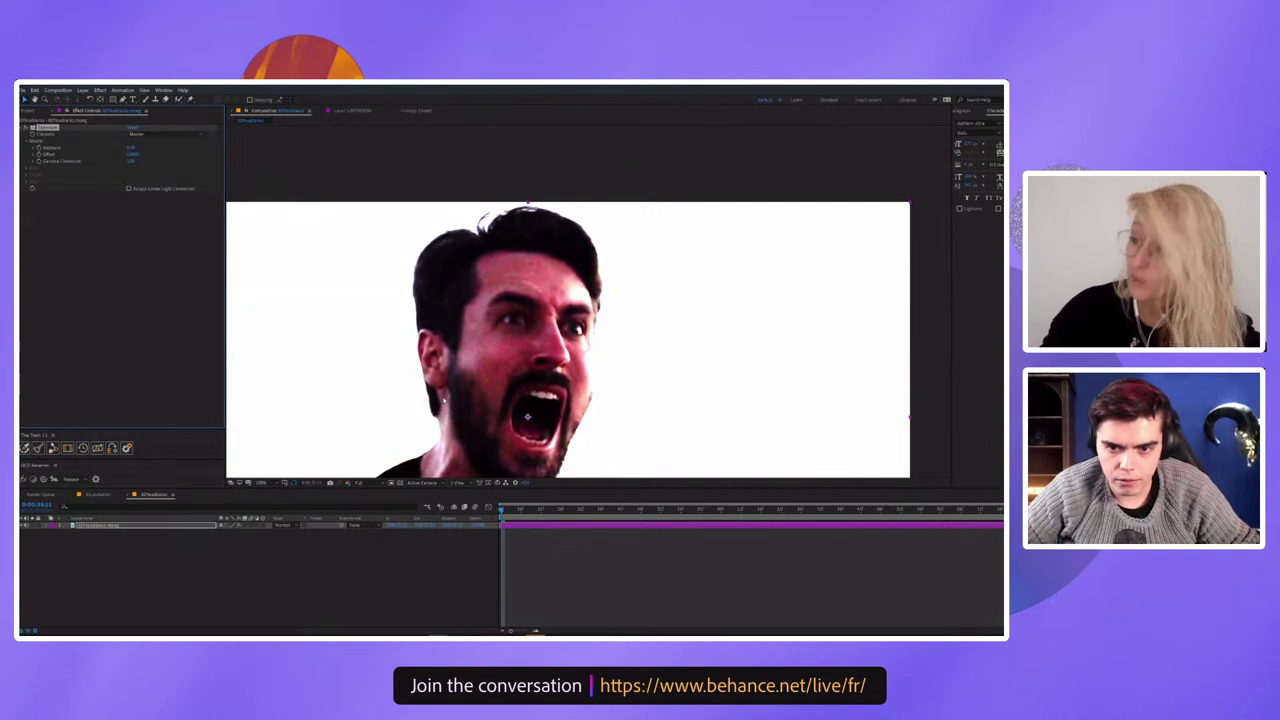
pyautogui.scroll(-2, 444, 398)
pyautogui.scroll(2, 337, 354)
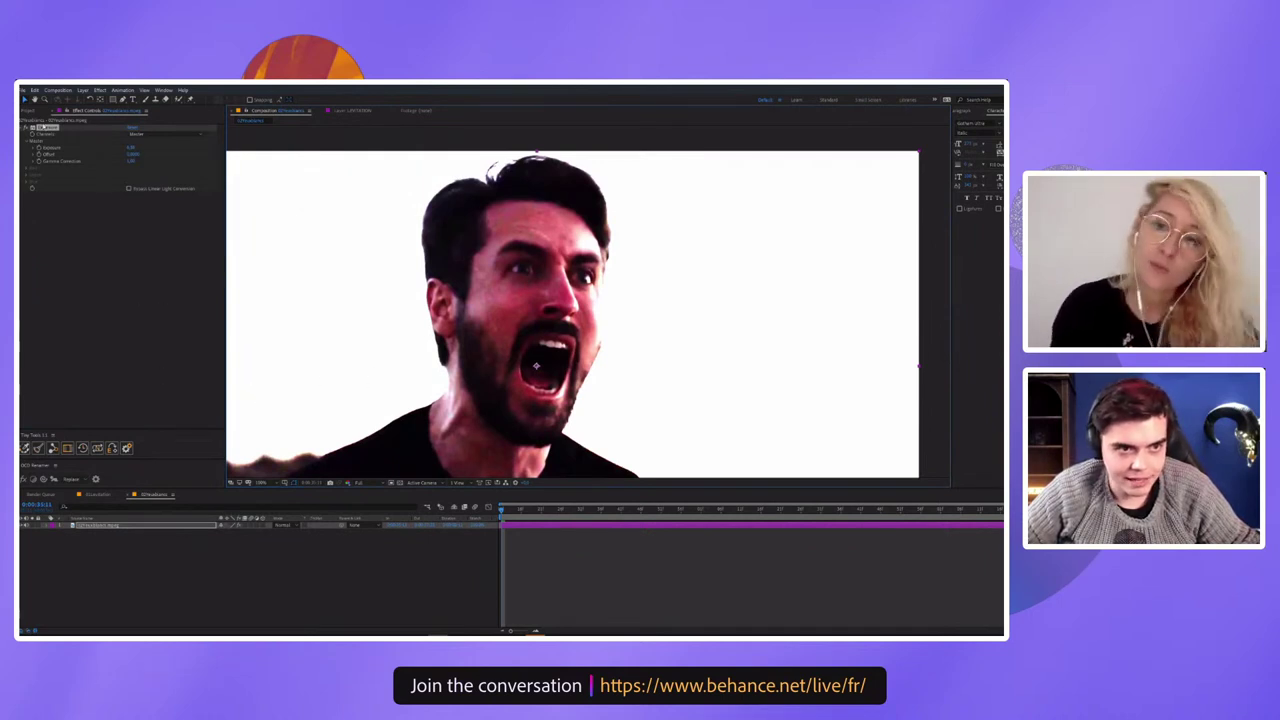
pyautogui.press('Delete')
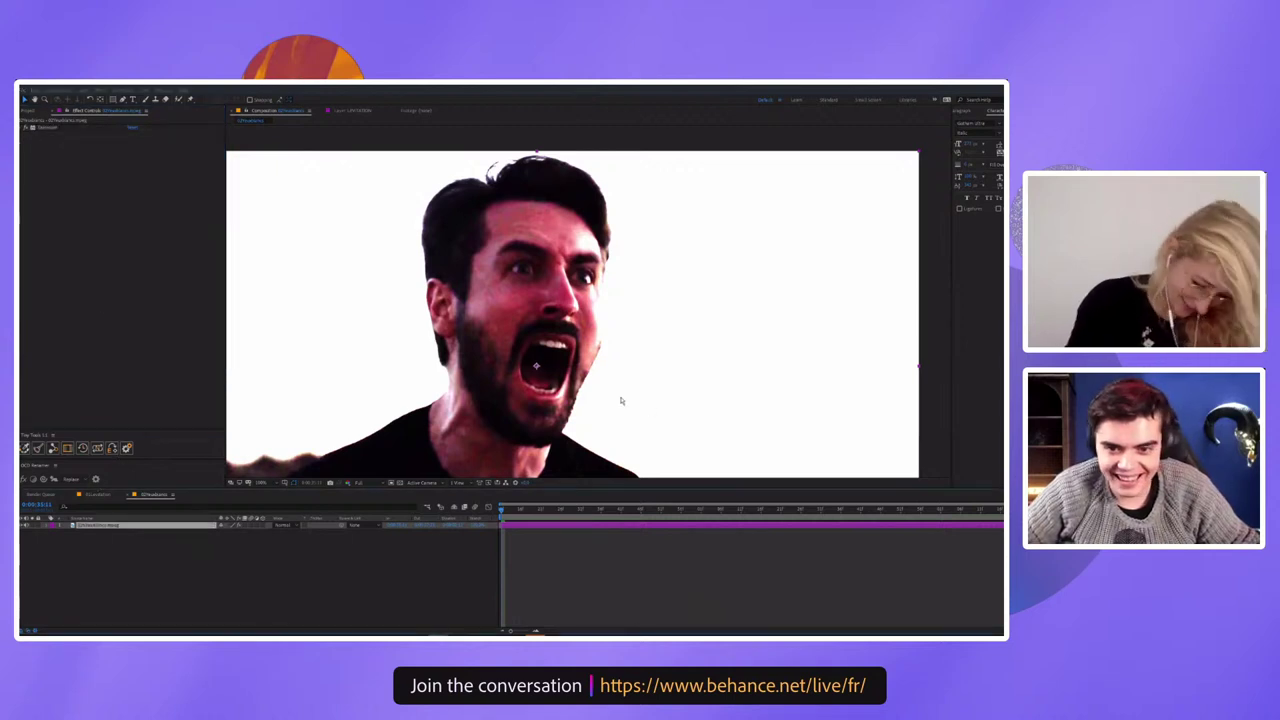
pyautogui.hotkey('ctrl', 'shift', 'c')
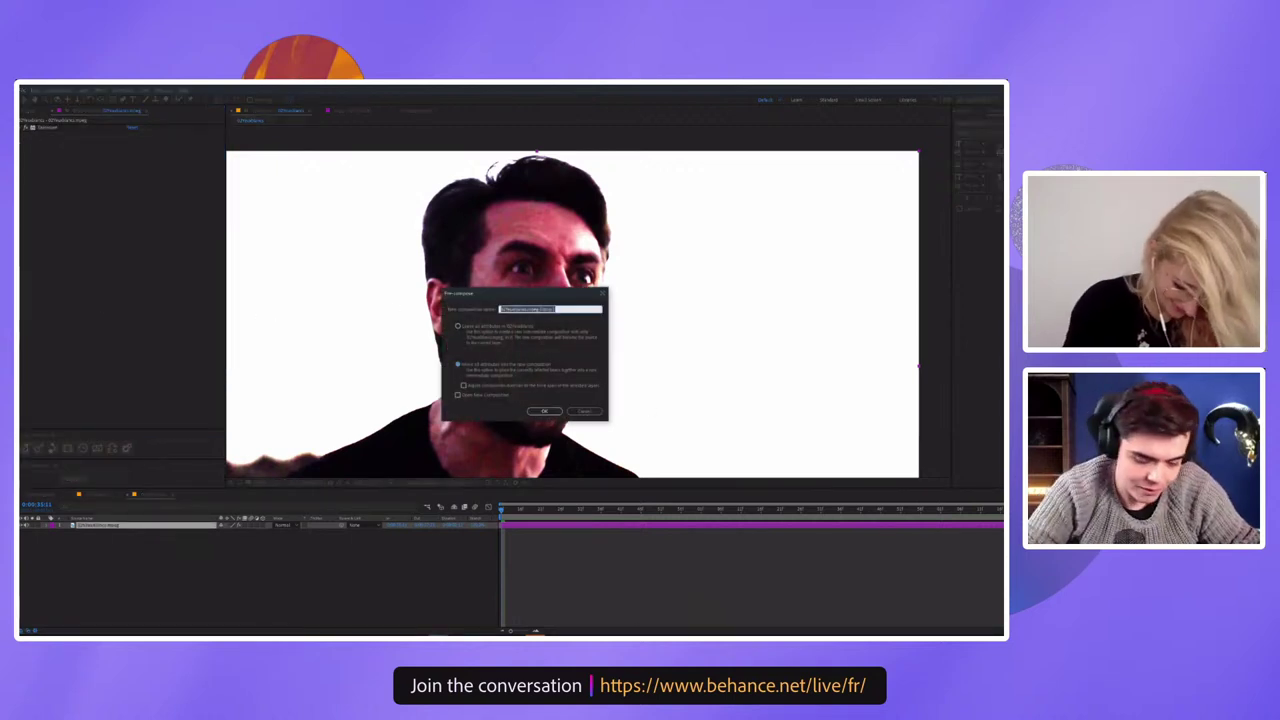
# Confirm the pre-compose of the screaming clip, then look at the Track in Boris FX Mocha command
pyautogui.press('Return')
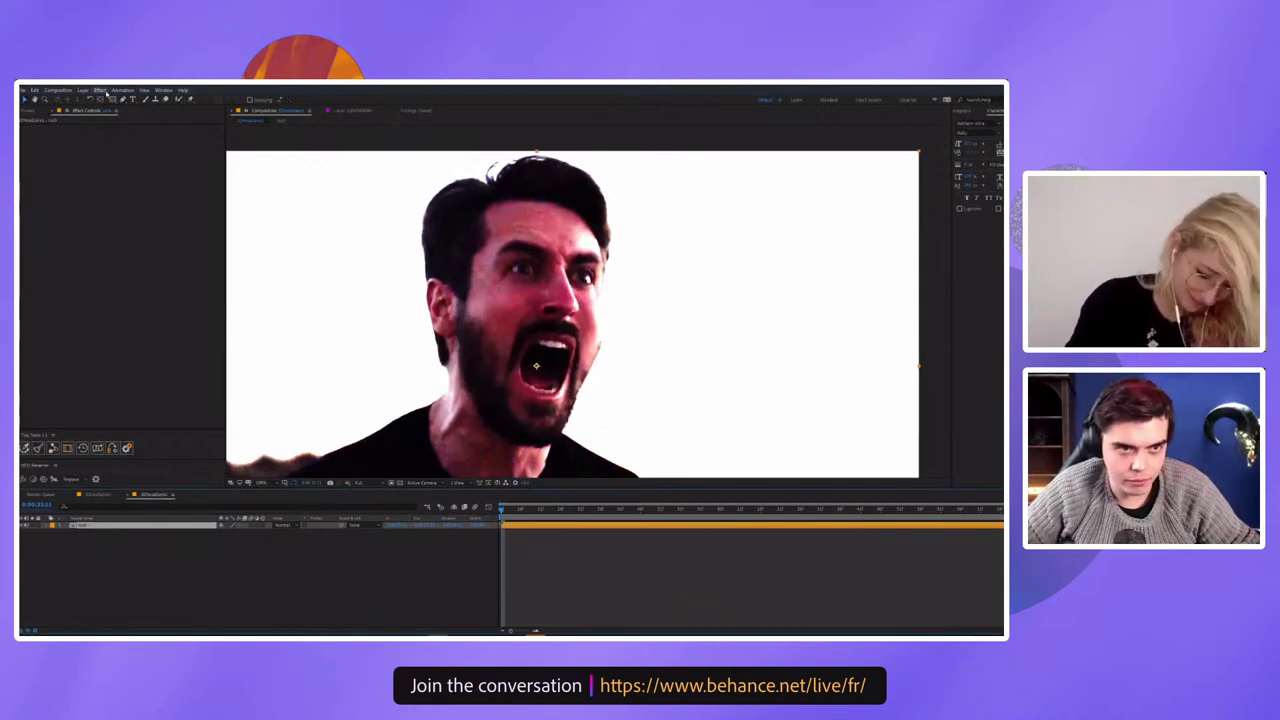
pyautogui.click(122, 90)
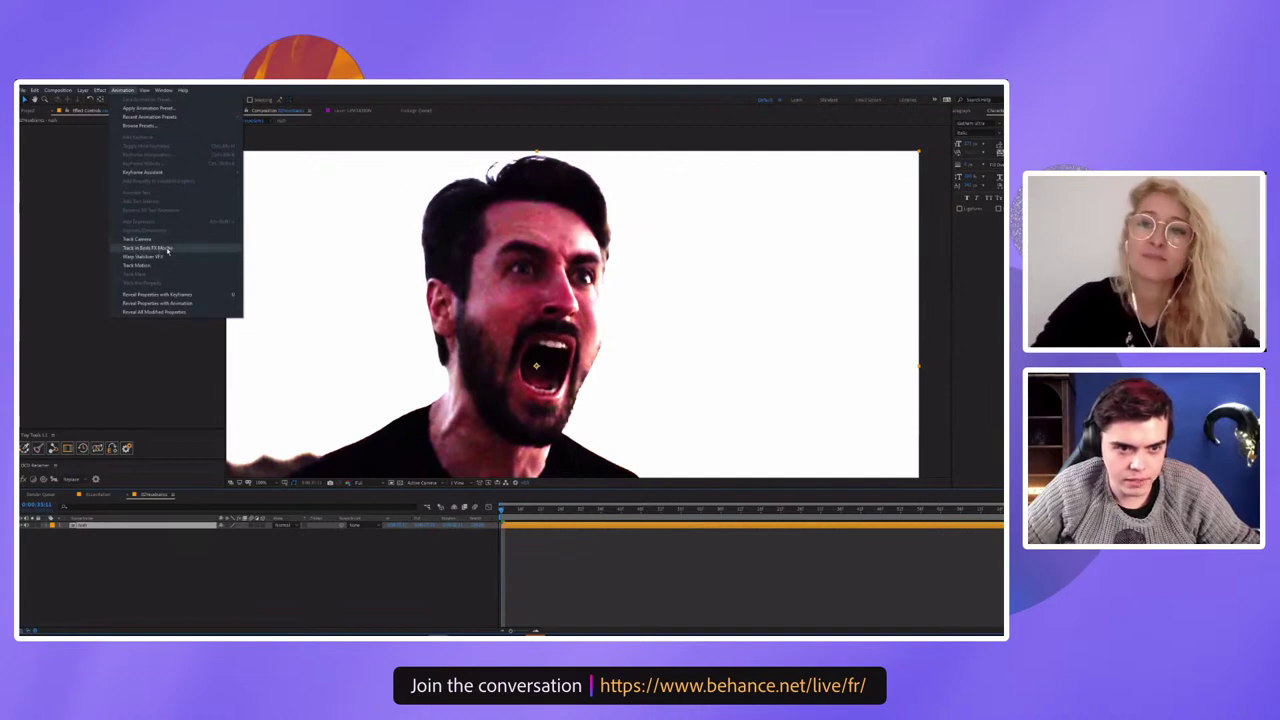
pyautogui.click(118, 517)
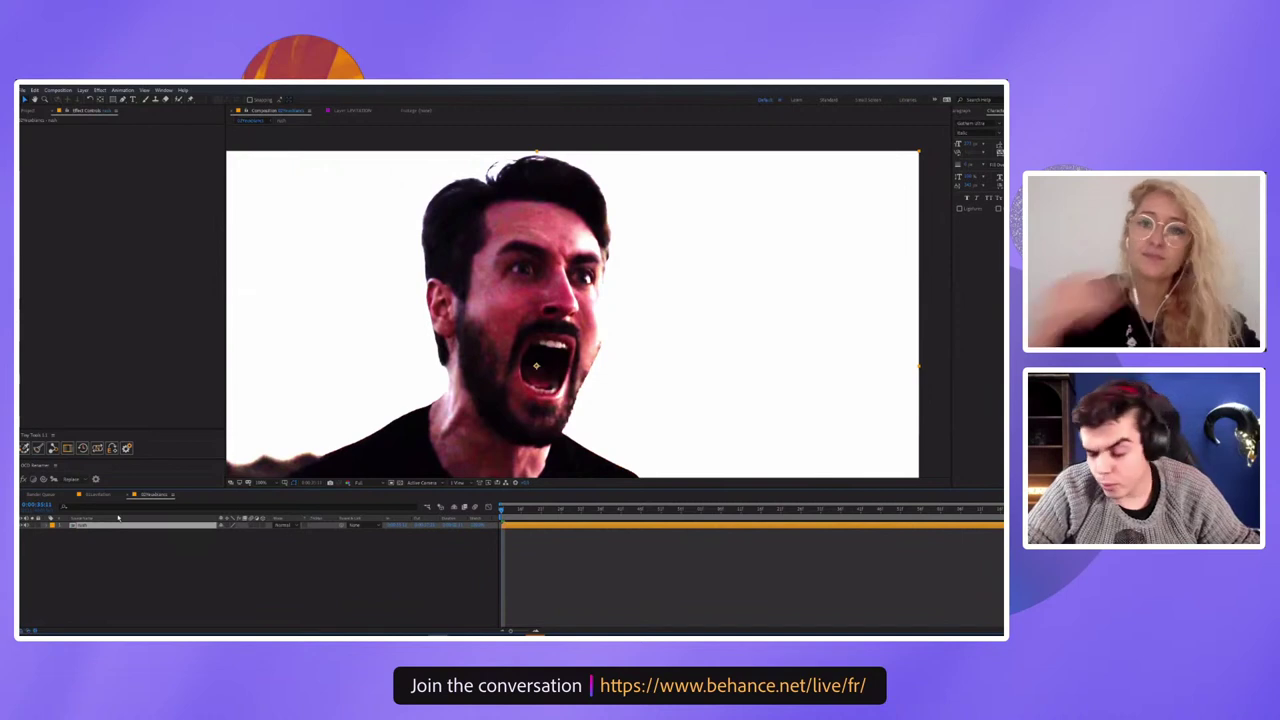
pyautogui.rightClick(118, 517)
pyautogui.press('Escape')
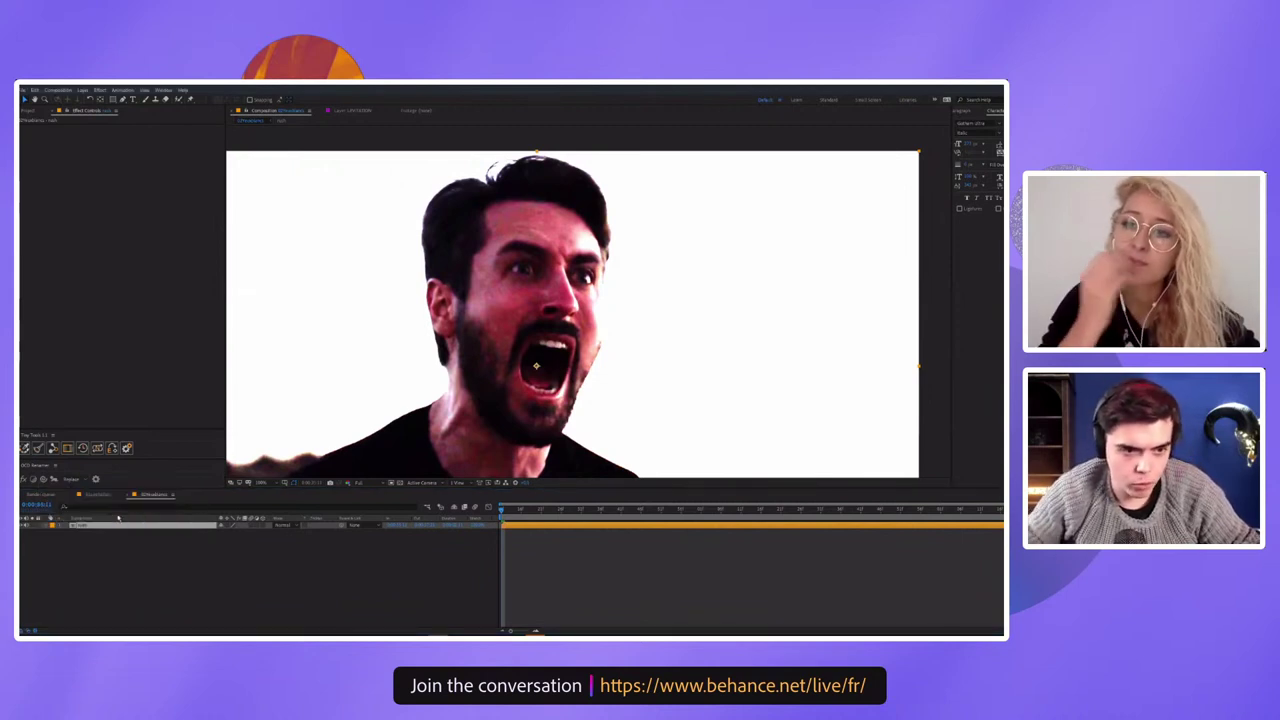
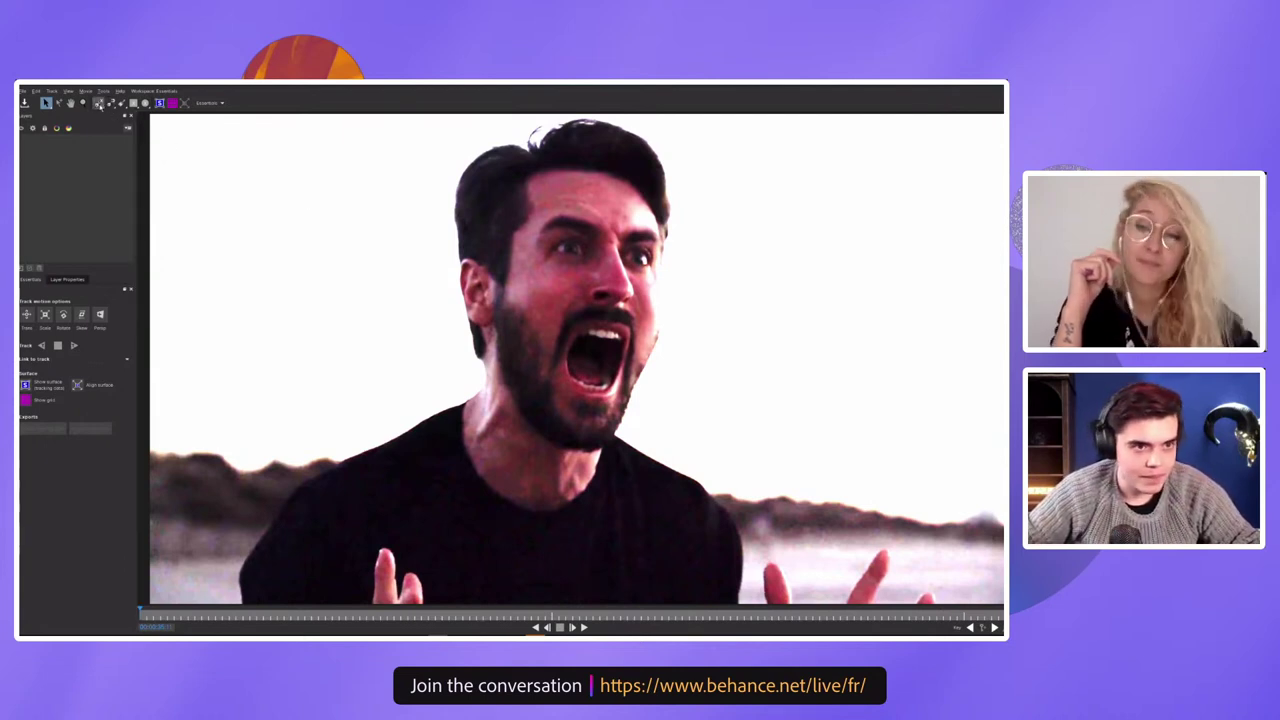
# Draw a five-point X-Spline shape around the man's brow and eye, then track it forward
pyautogui.click(98, 103)
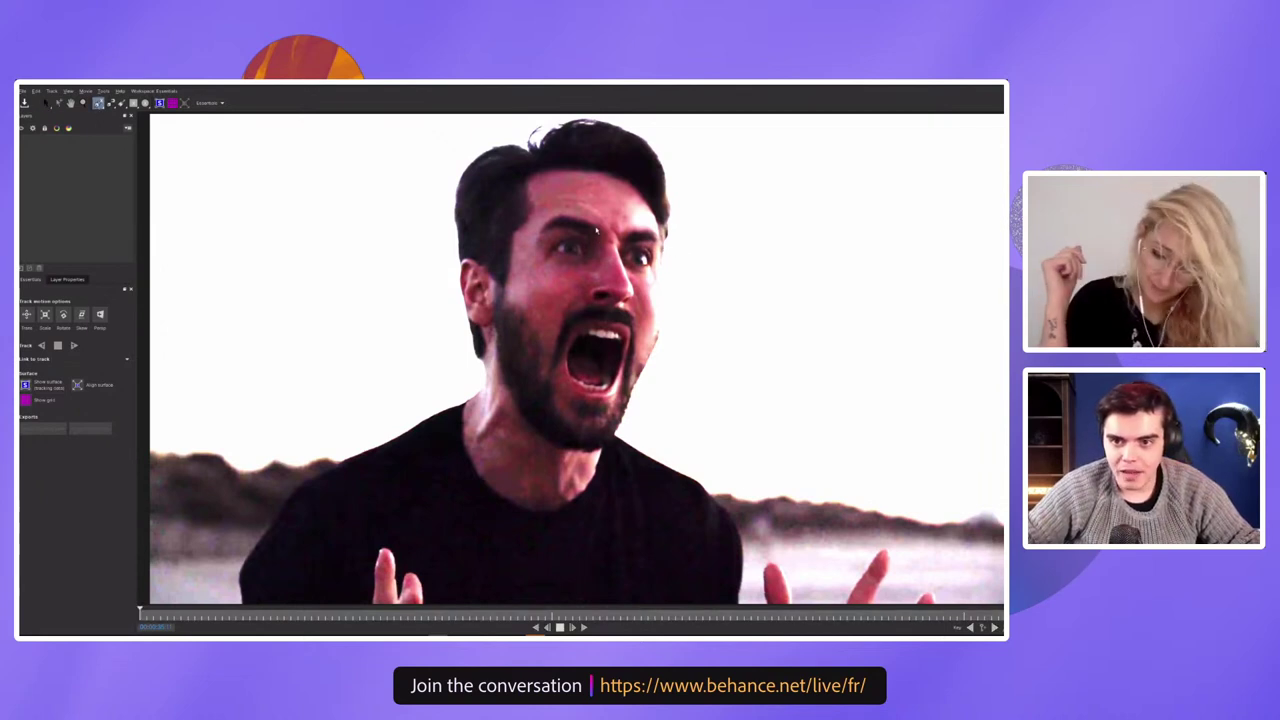
pyautogui.click(528, 218)
pyautogui.click(560, 200)
pyautogui.click(582, 206)
pyautogui.click(612, 230)
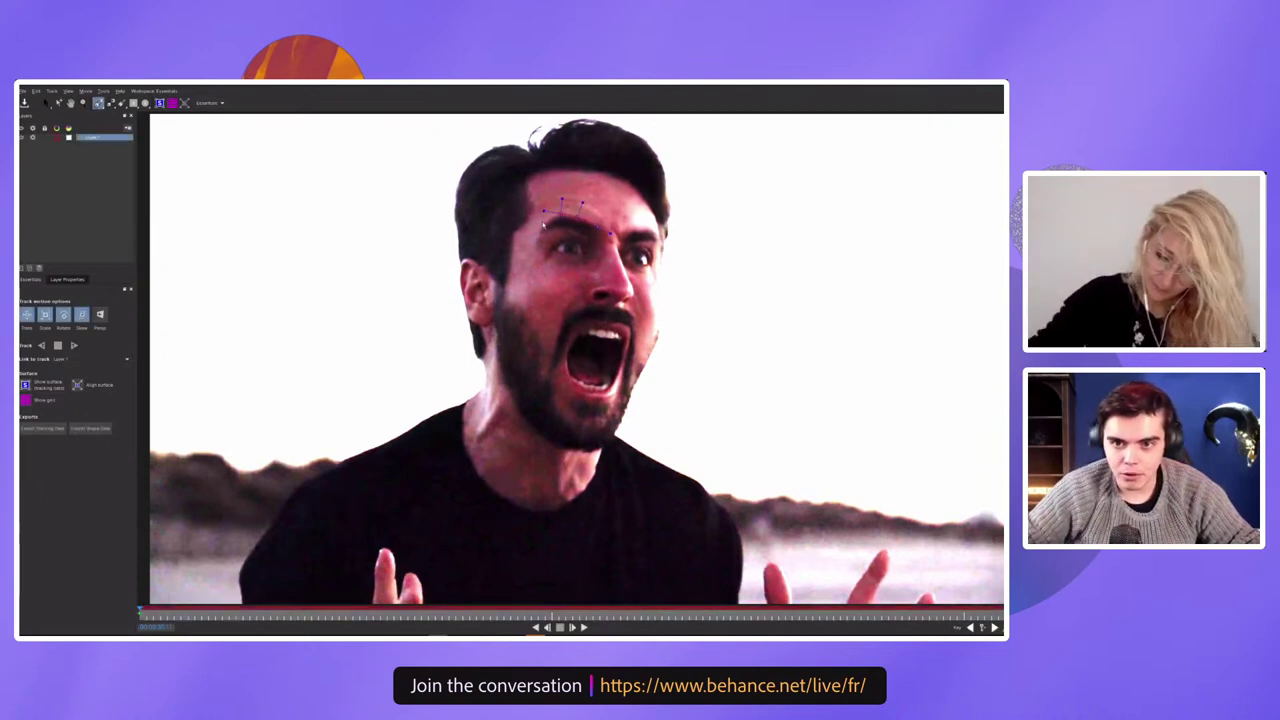
pyautogui.click(531, 243)
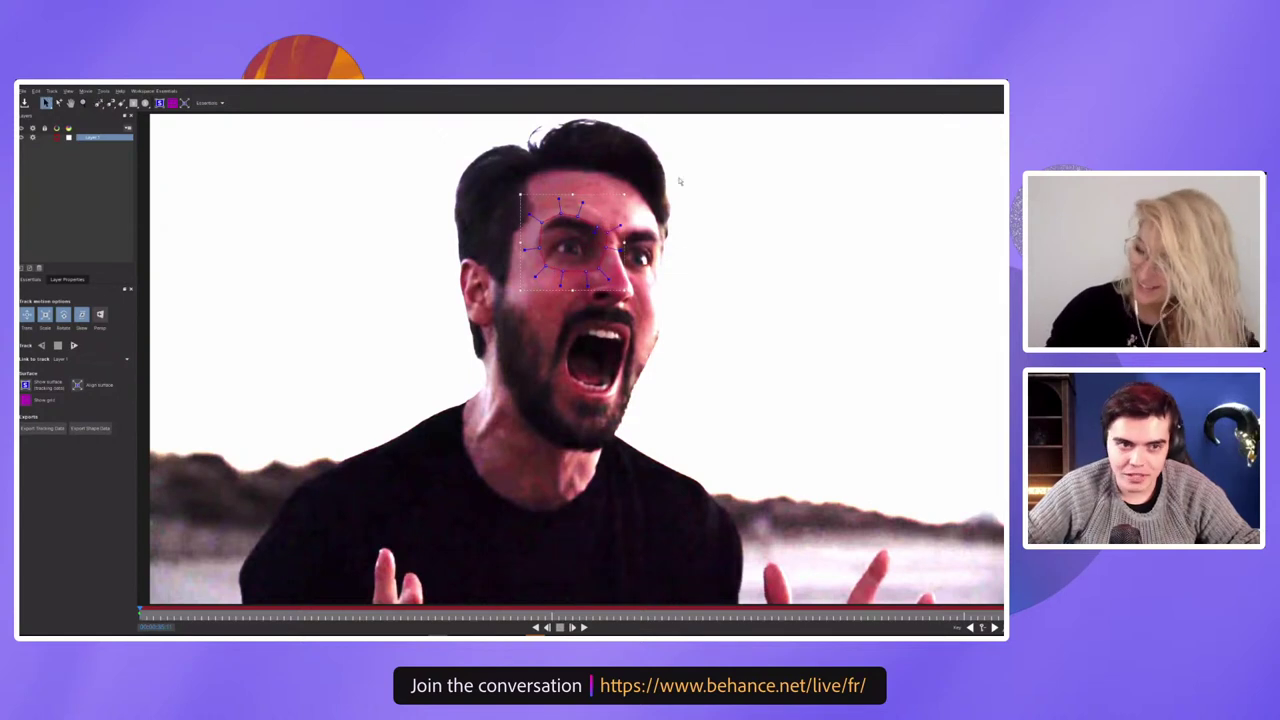
pyautogui.click(73, 346)
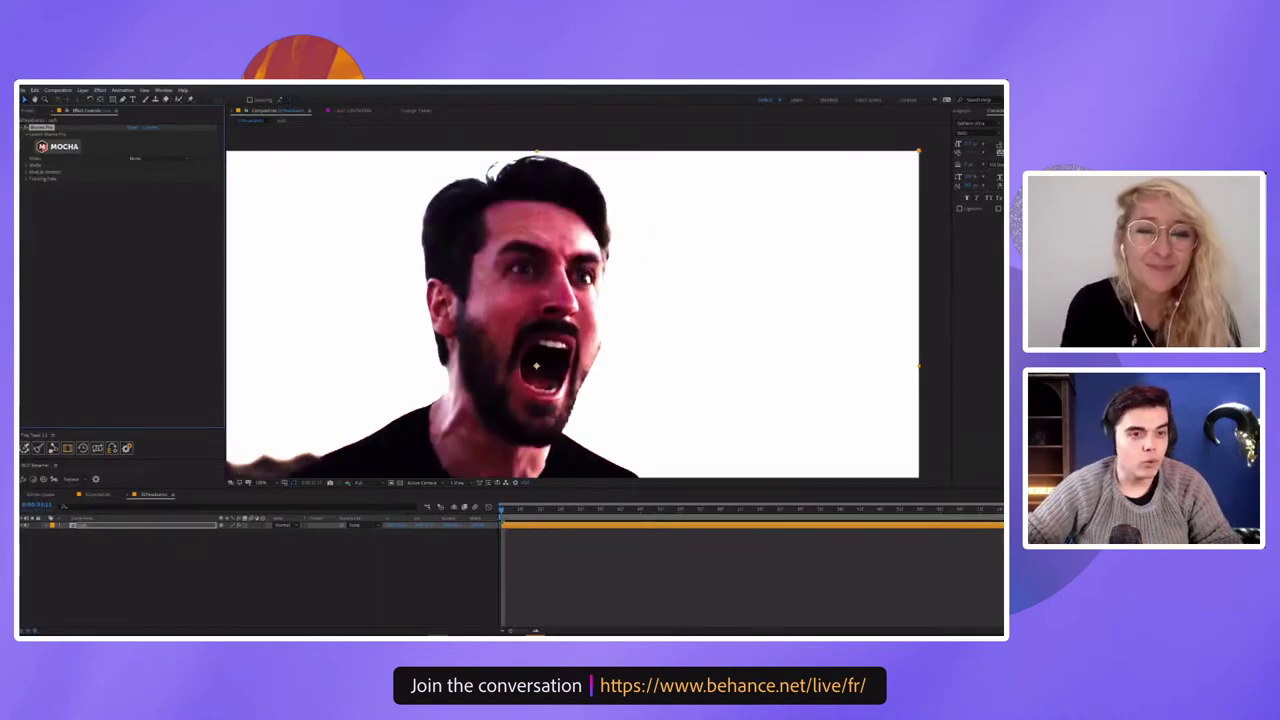
# Expand the Mocha effect's Tracking Data properties in Effect Controls
pyautogui.click(27, 174)
pyautogui.click(27, 174)
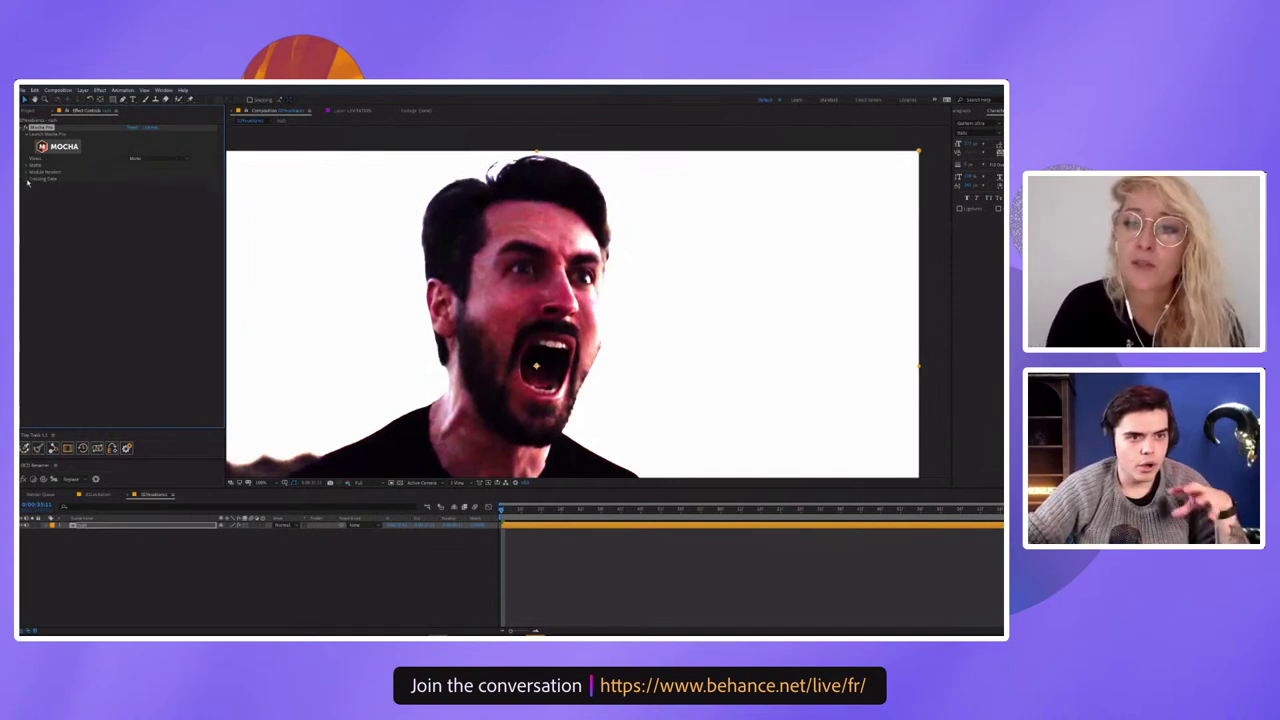
pyautogui.click(28, 179)
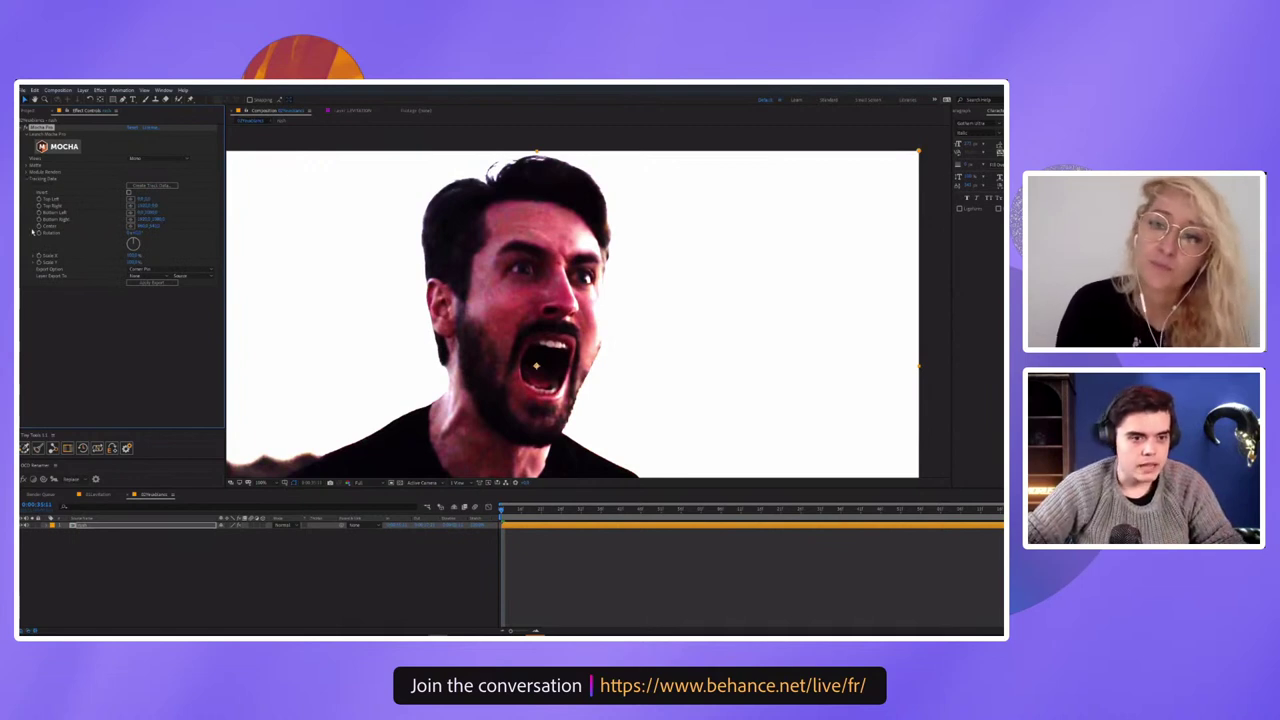
# Start a new solid layer via Layer > New > Solid
pyautogui.click(83, 90)
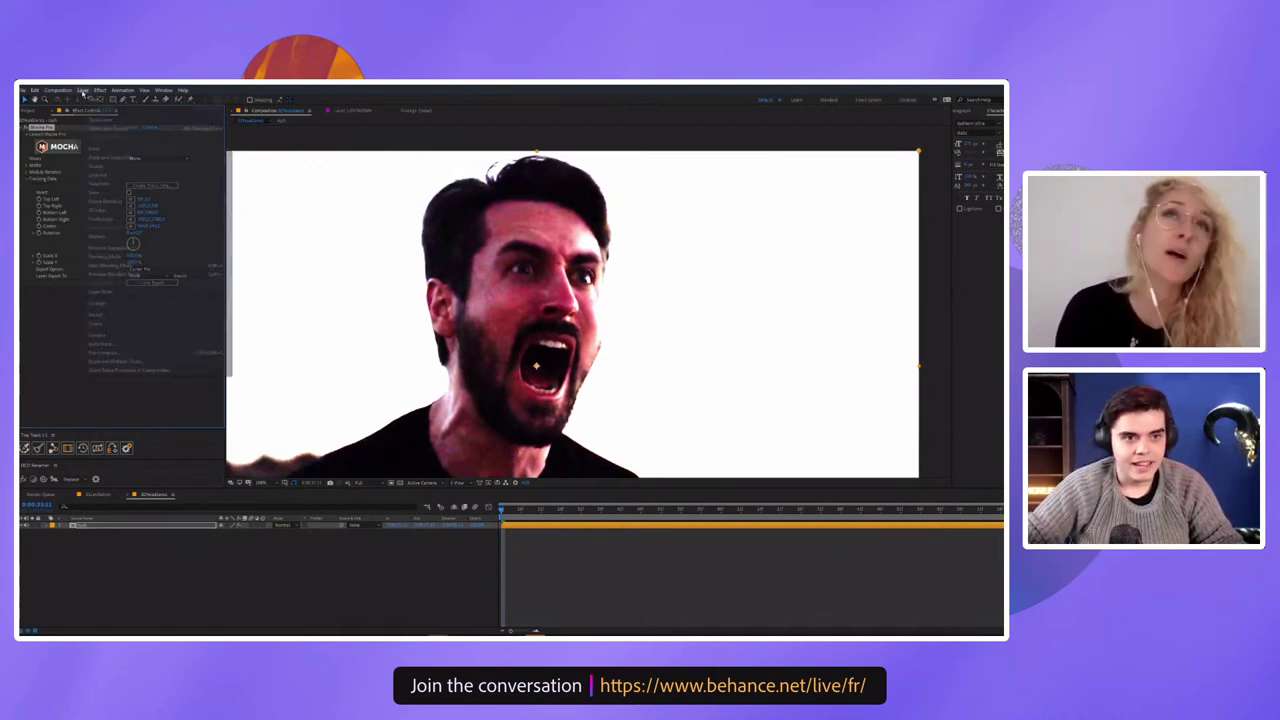
pyautogui.moveTo(95, 99)
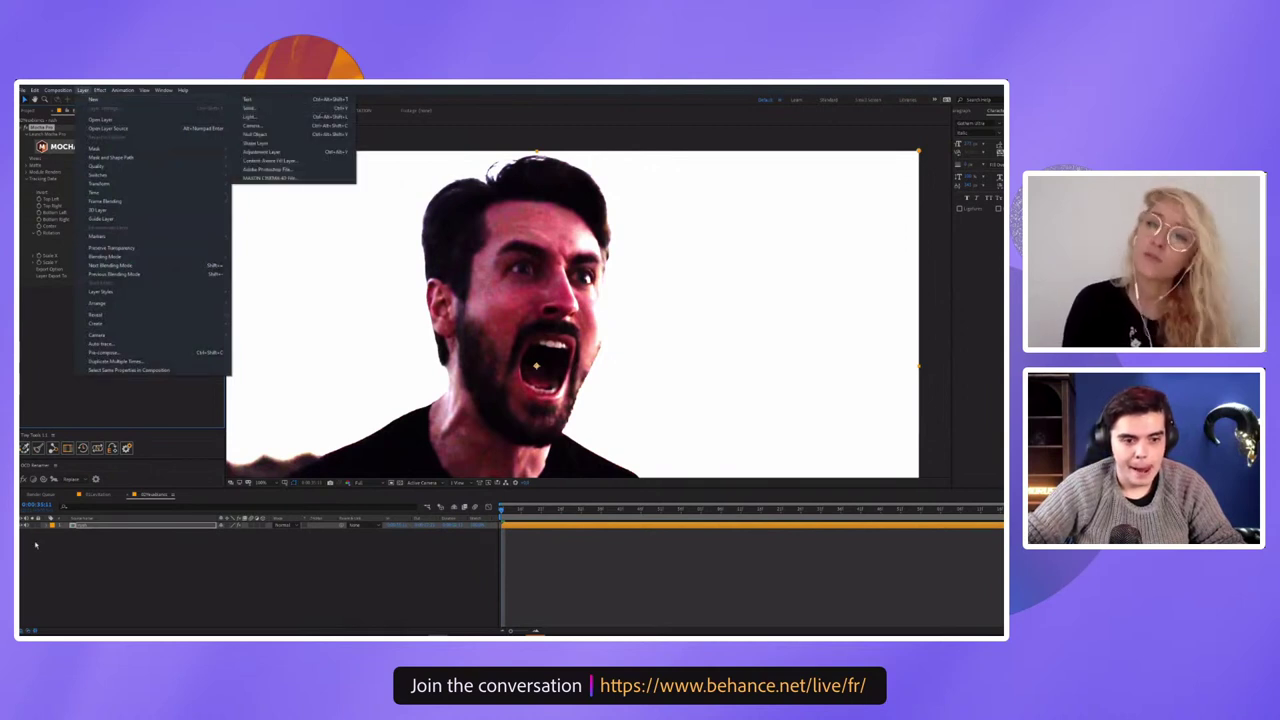
pyautogui.click(91, 527)
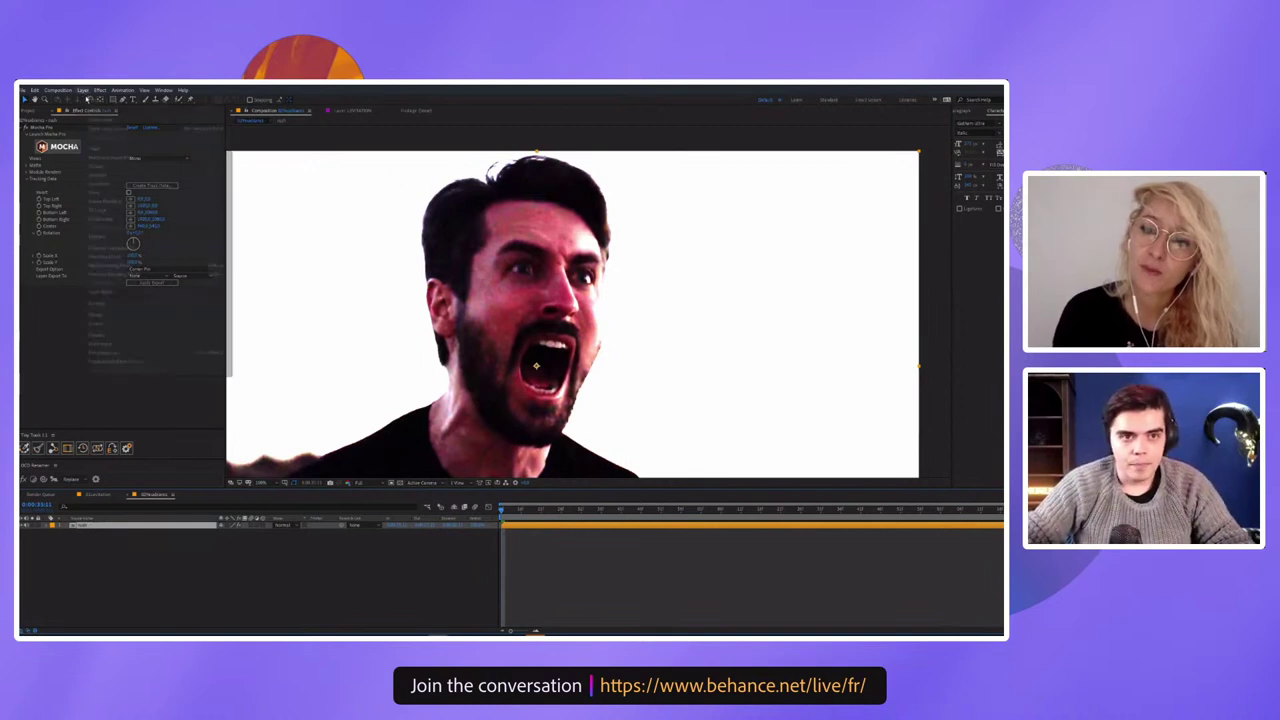
pyautogui.click(83, 90)
pyautogui.moveTo(110, 99)
pyautogui.click(265, 106)
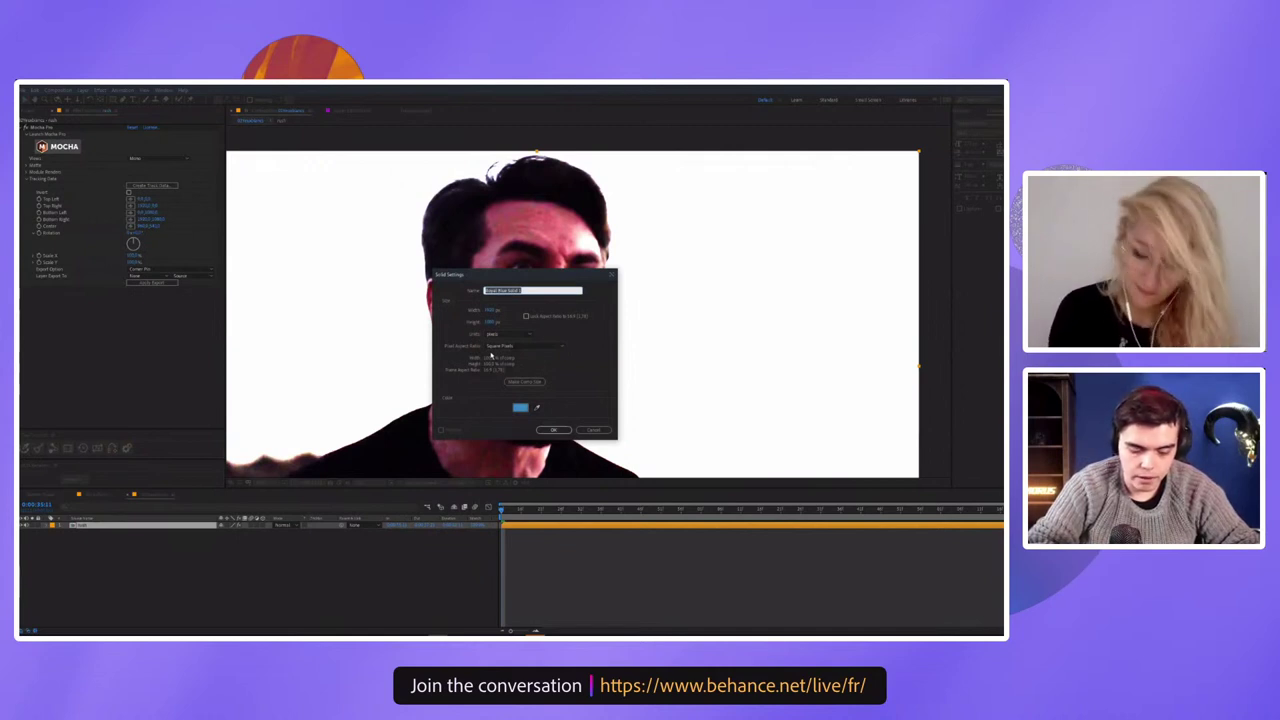
# Create the solid named 'ecran', hide it, and zoom into the footage
pyautogui.write('ecran')
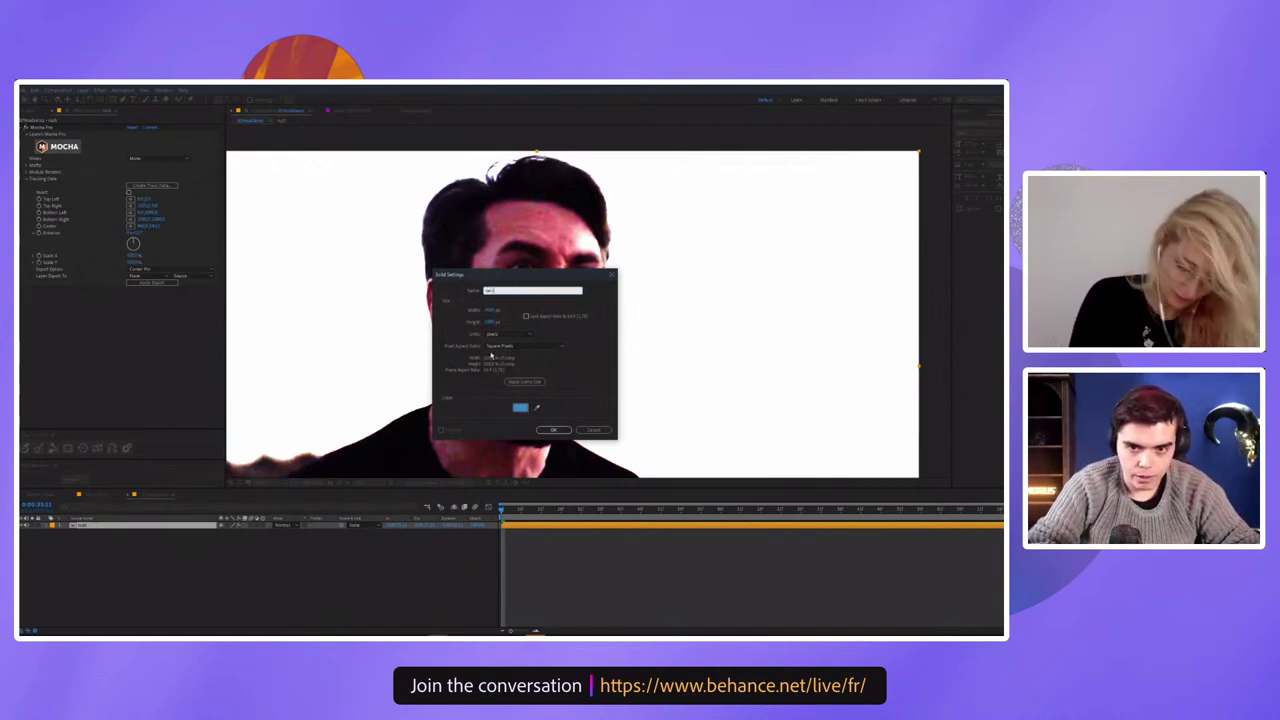
pyautogui.press('Return')
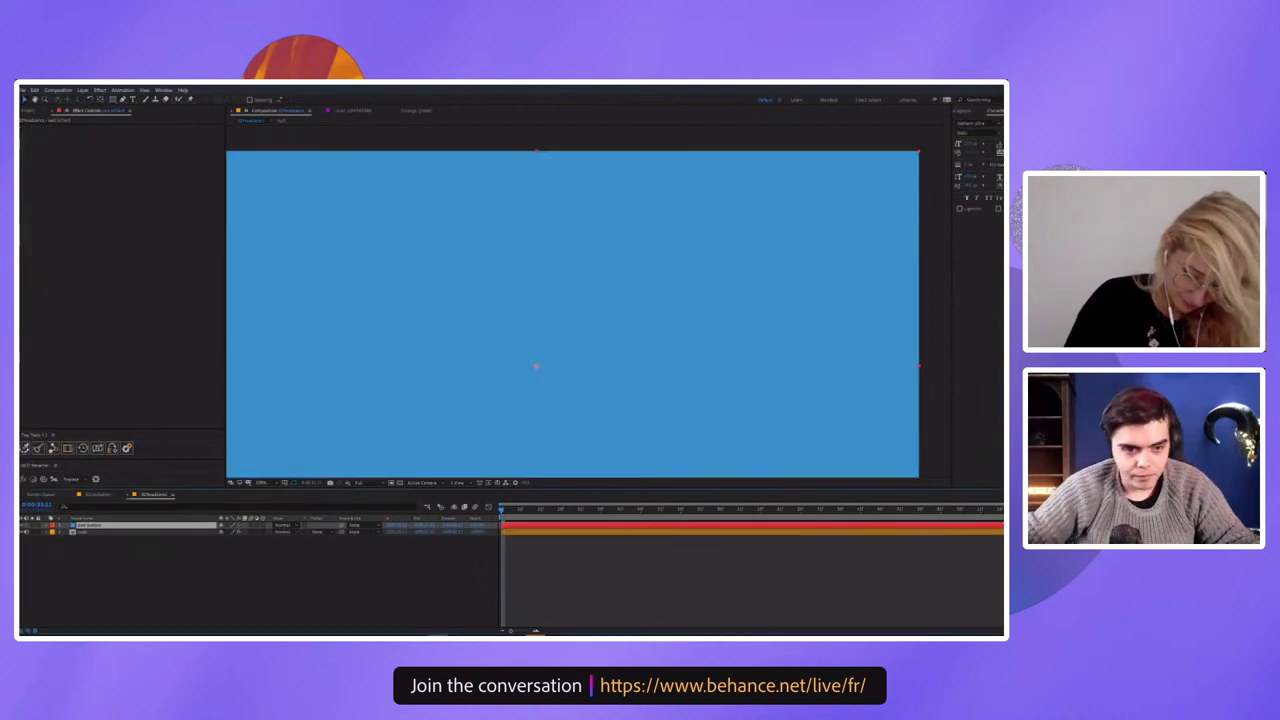
pyautogui.click(23, 526)
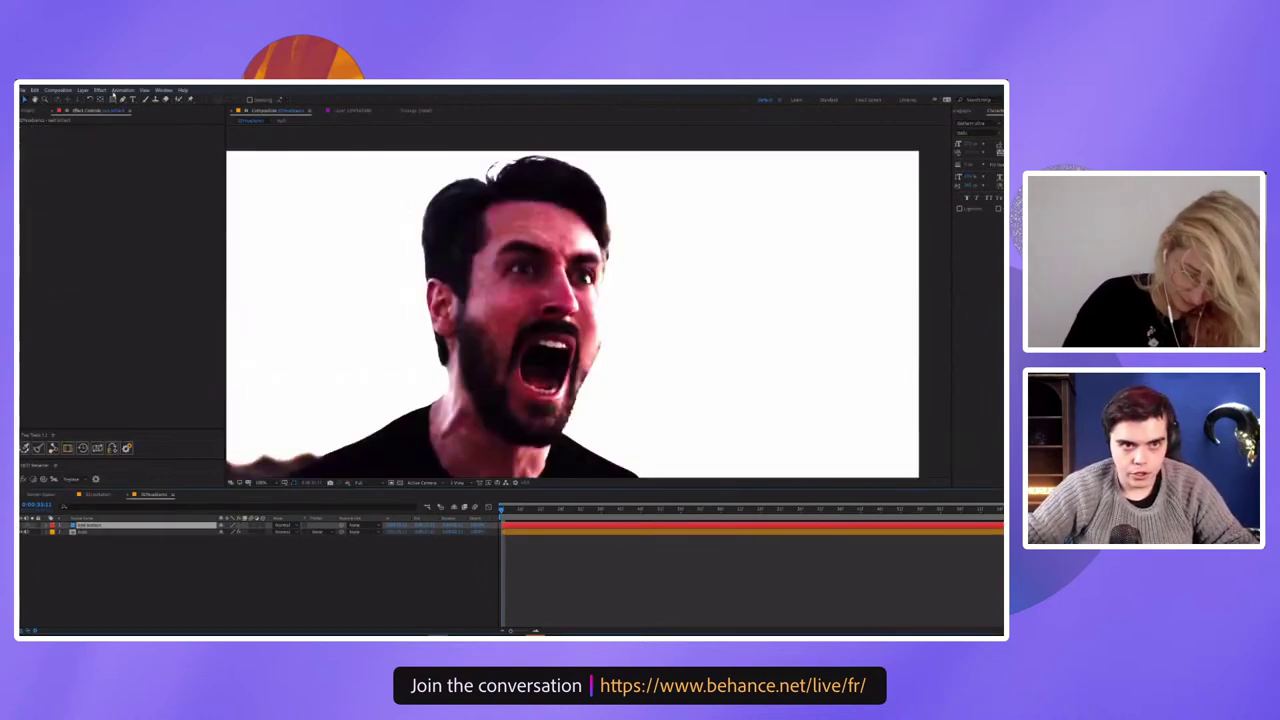
pyautogui.scroll(3, 400, 188)
pyautogui.scroll(2, 517, 309)
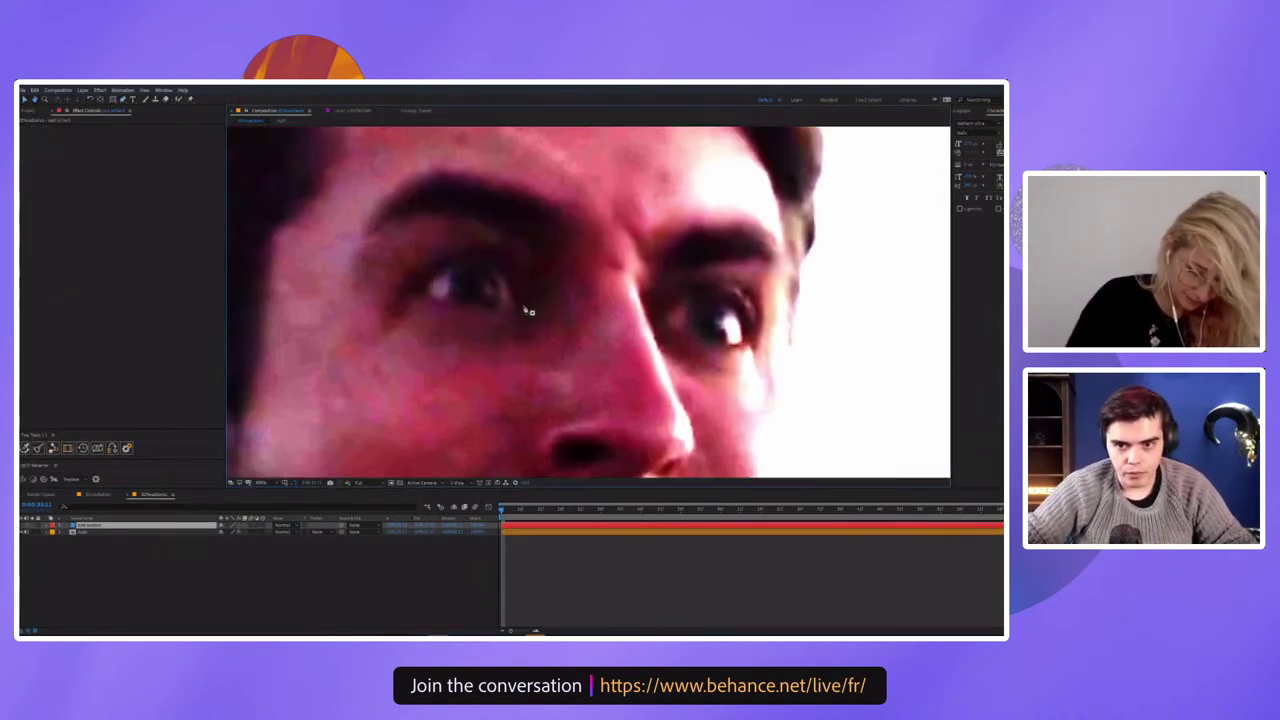
# Draw a closed Pen mask around the man's left eye and flatten its top curve
pyautogui.click(524, 318)
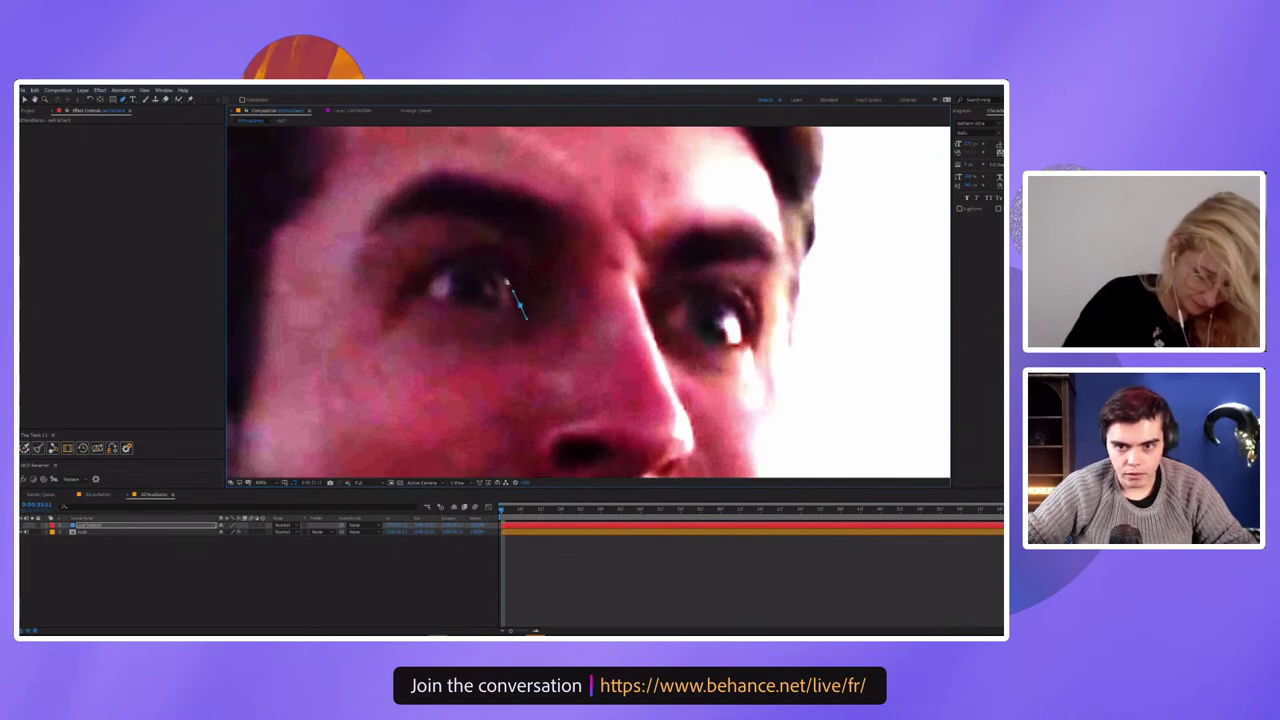
pyautogui.click(511, 290)
pyautogui.click(497, 266)
pyautogui.click(467, 258)
pyautogui.click(440, 270)
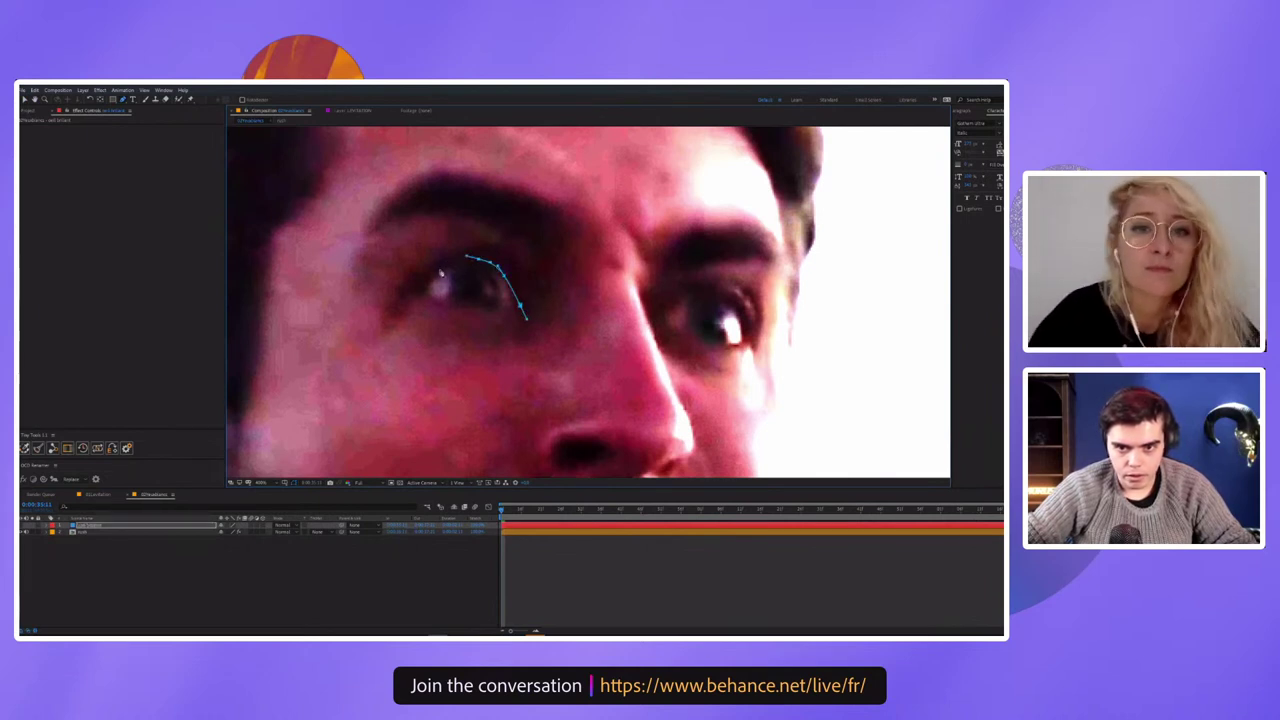
pyautogui.click(424, 282)
pyautogui.click(420, 291)
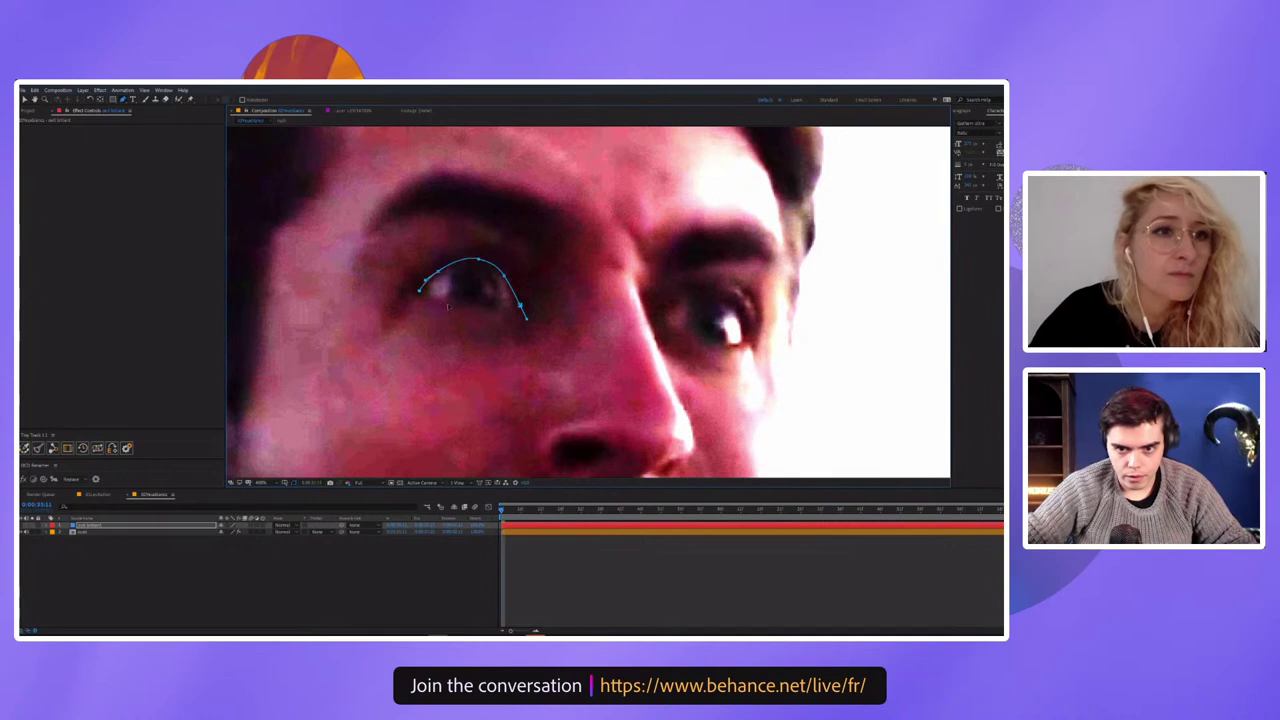
pyautogui.click(492, 310)
pyautogui.click(524, 316)
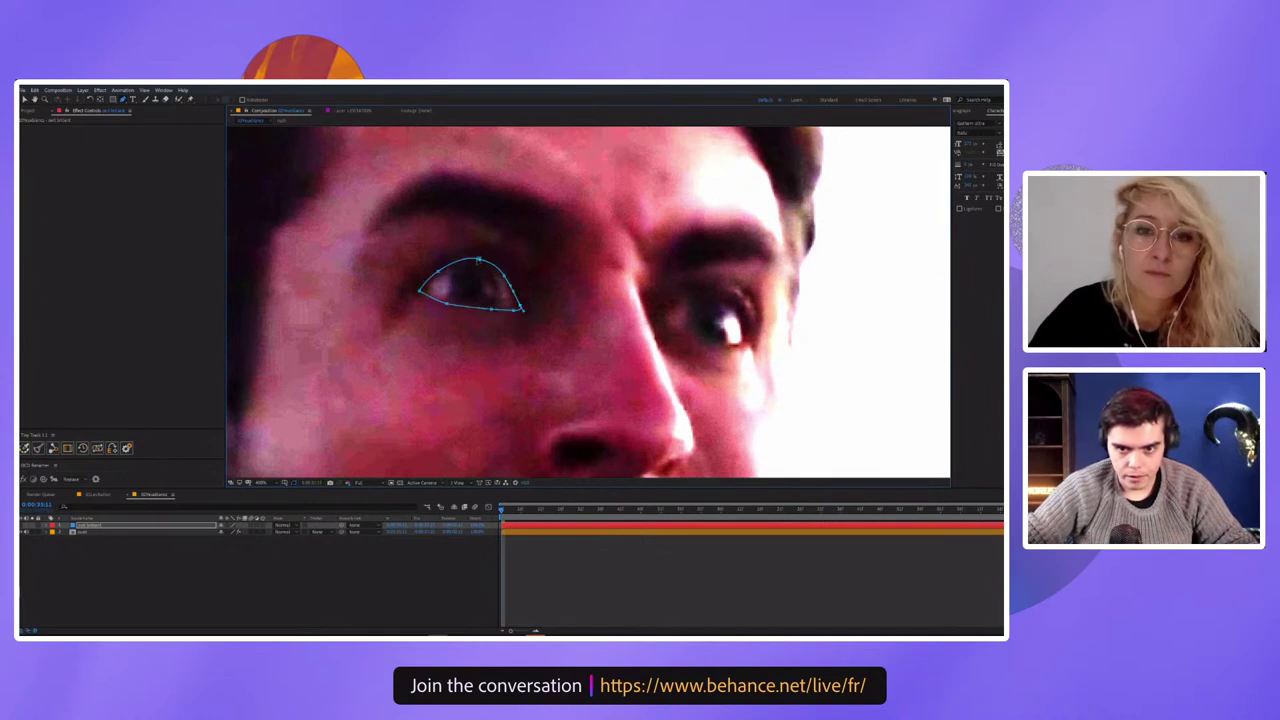
pyautogui.moveTo(477, 260); pyautogui.dragTo(478, 266)
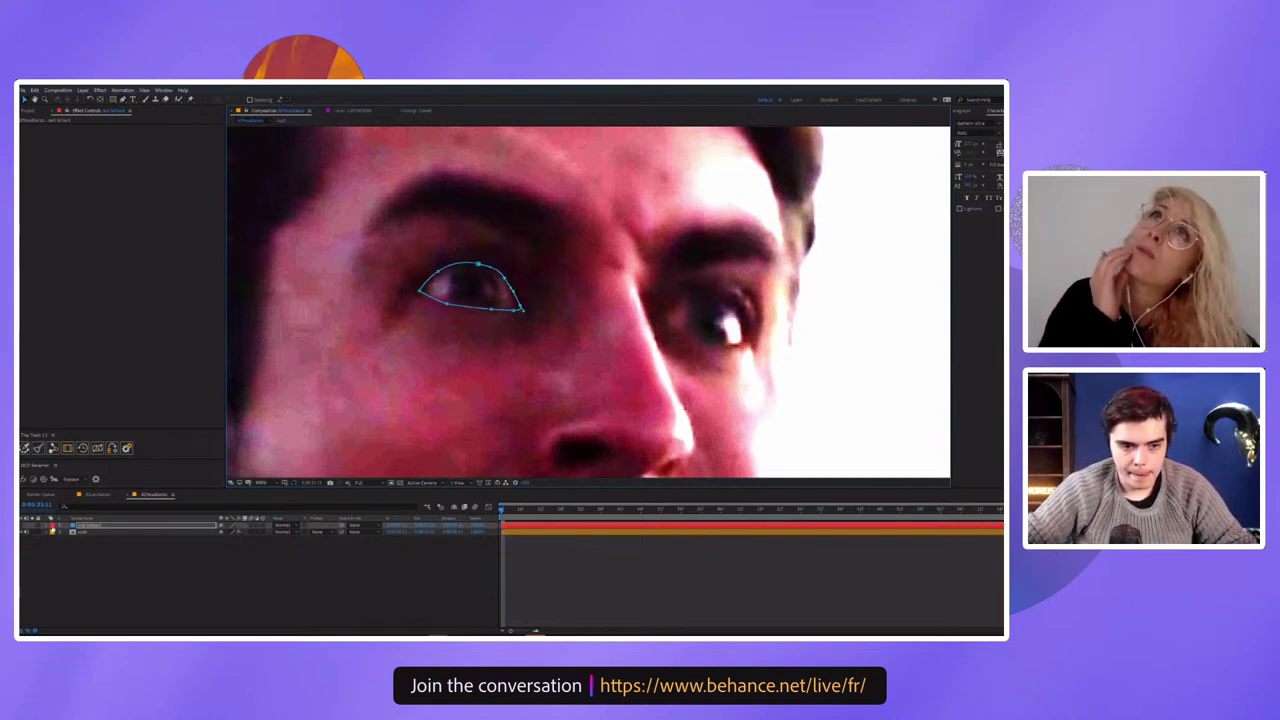
pyautogui.click(22, 531)
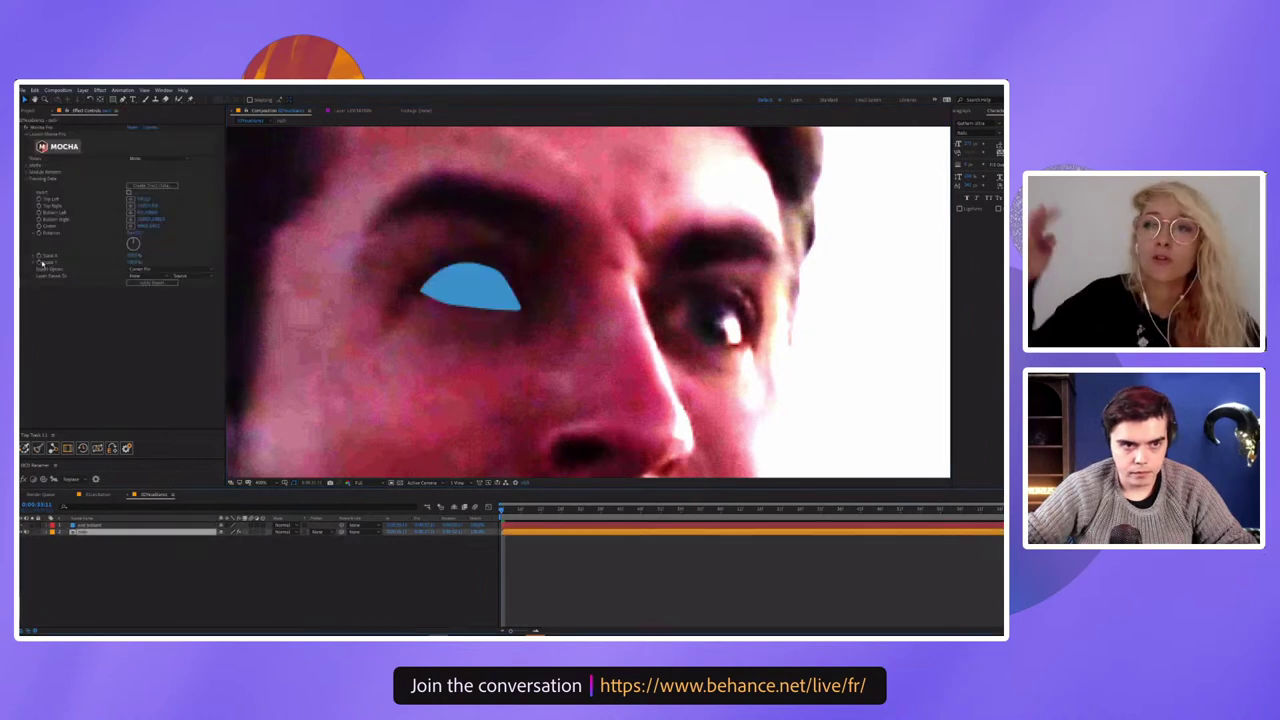
# Toggle the Mocha effect properties and cancel out of adding a new camera
pyautogui.click(28, 180)
pyautogui.click(30, 181)
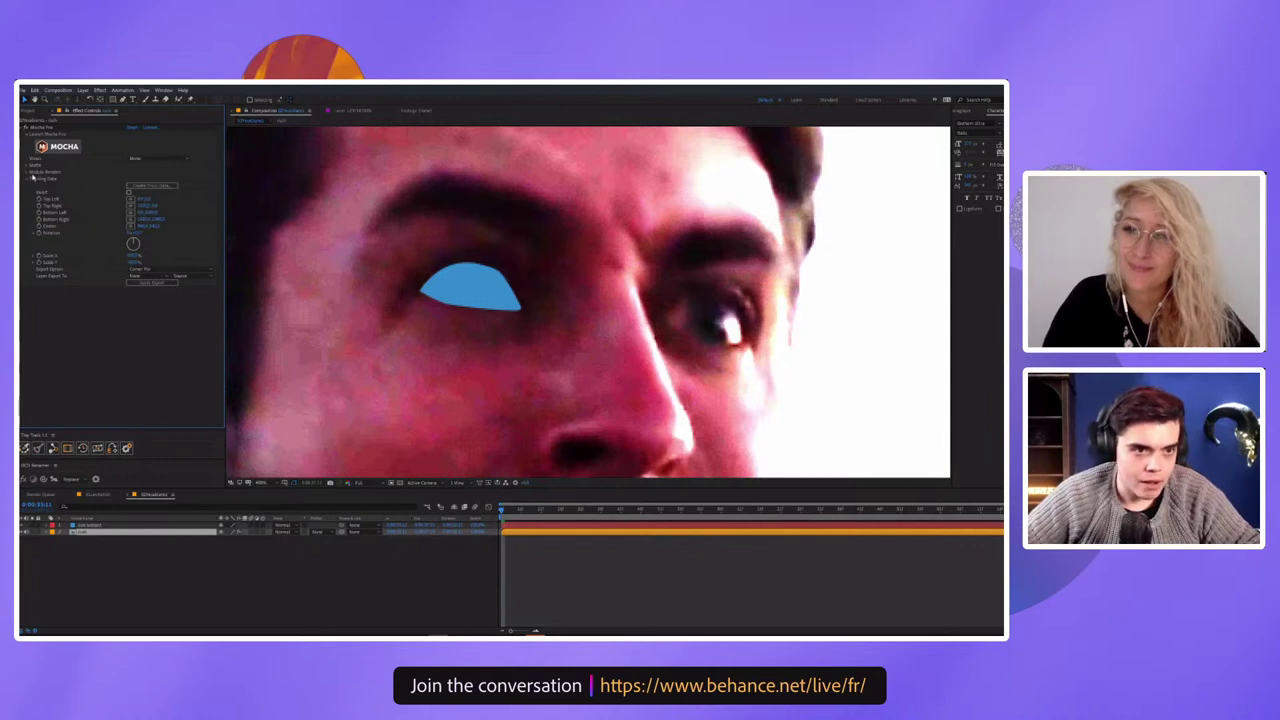
pyautogui.click(83, 91)
pyautogui.moveTo(110, 102)
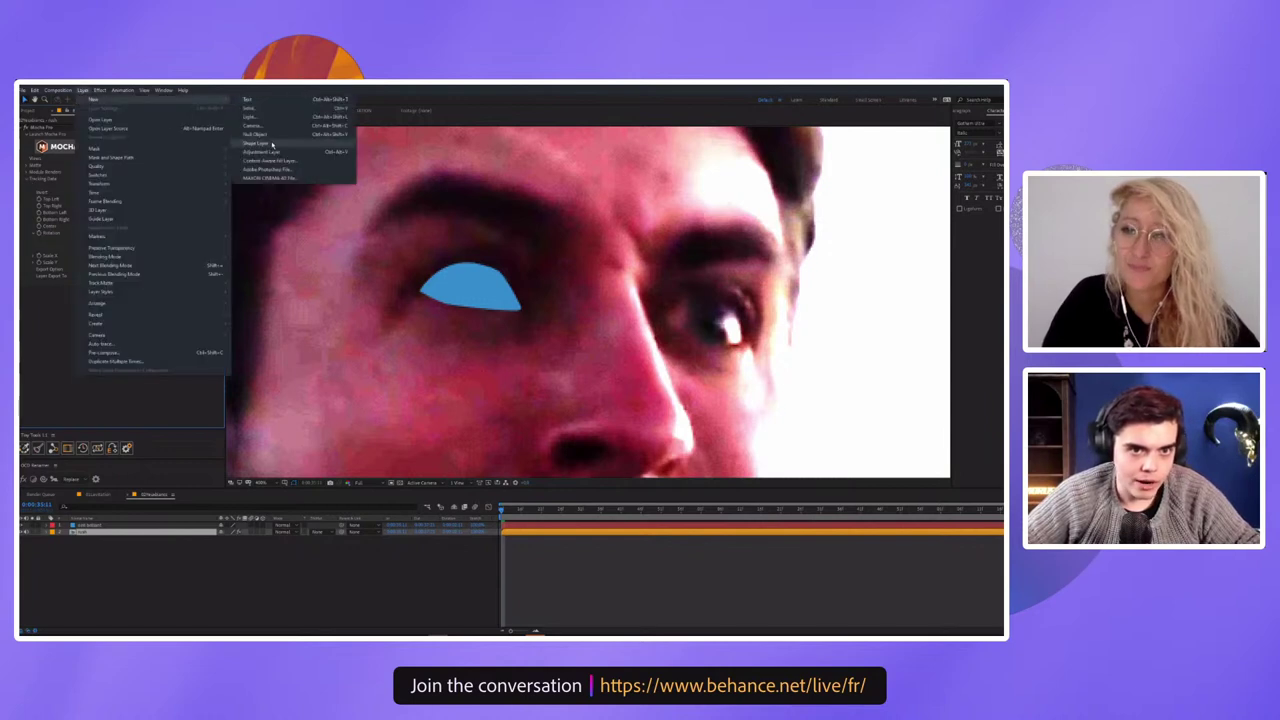
pyautogui.click(260, 125)
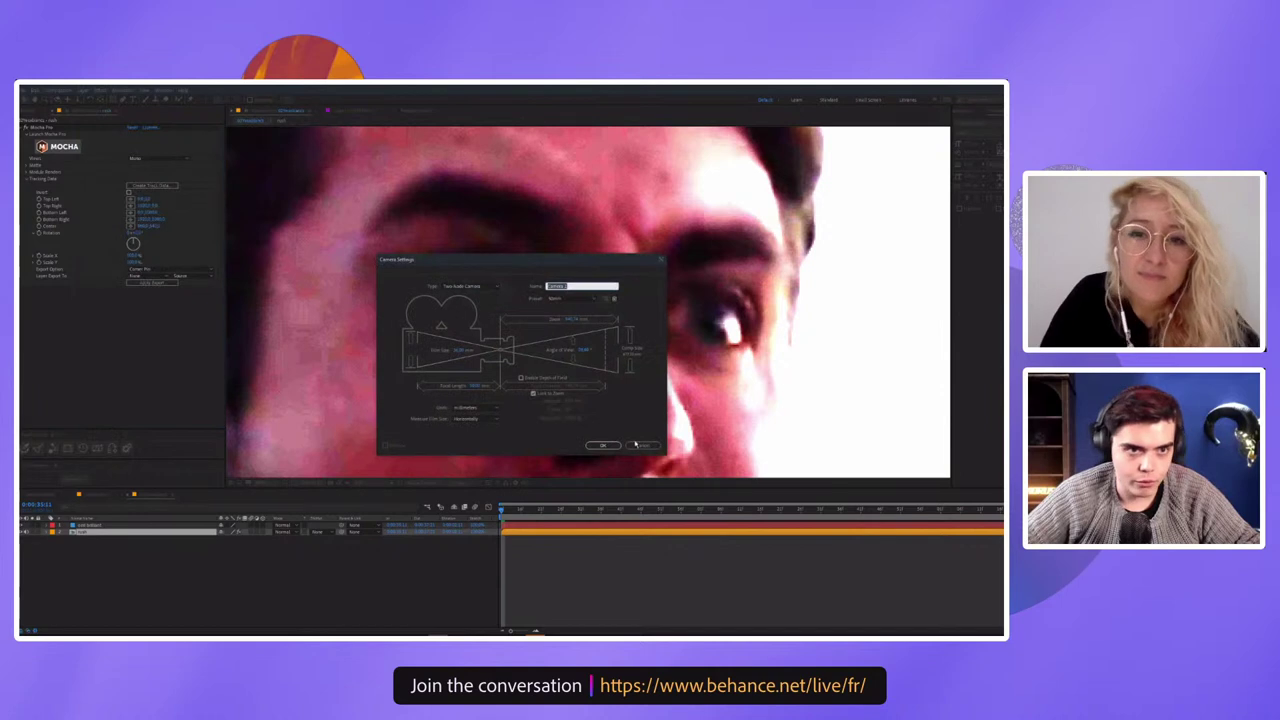
pyautogui.click(643, 445)
# Add a new adjustment layer above the masked blue eye solid
pyautogui.click(80, 90)
pyautogui.moveTo(110, 102)
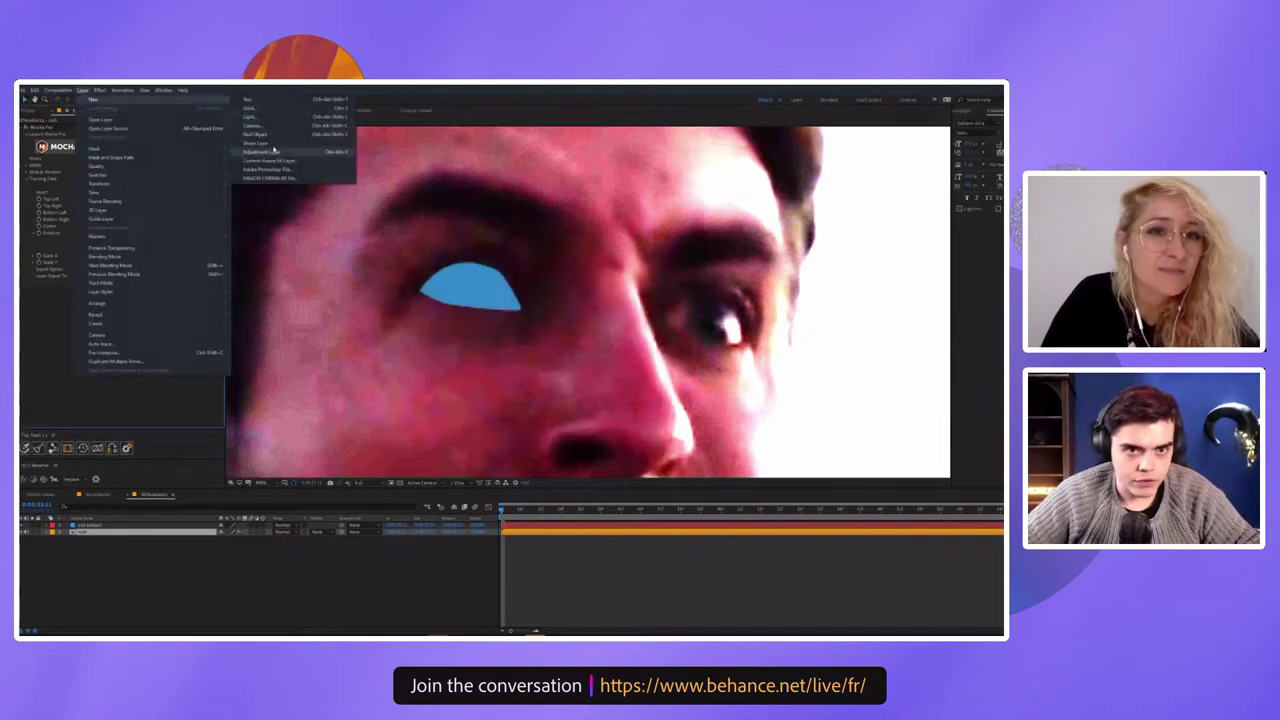
pyautogui.click(290, 139)
pyautogui.click(90, 525)
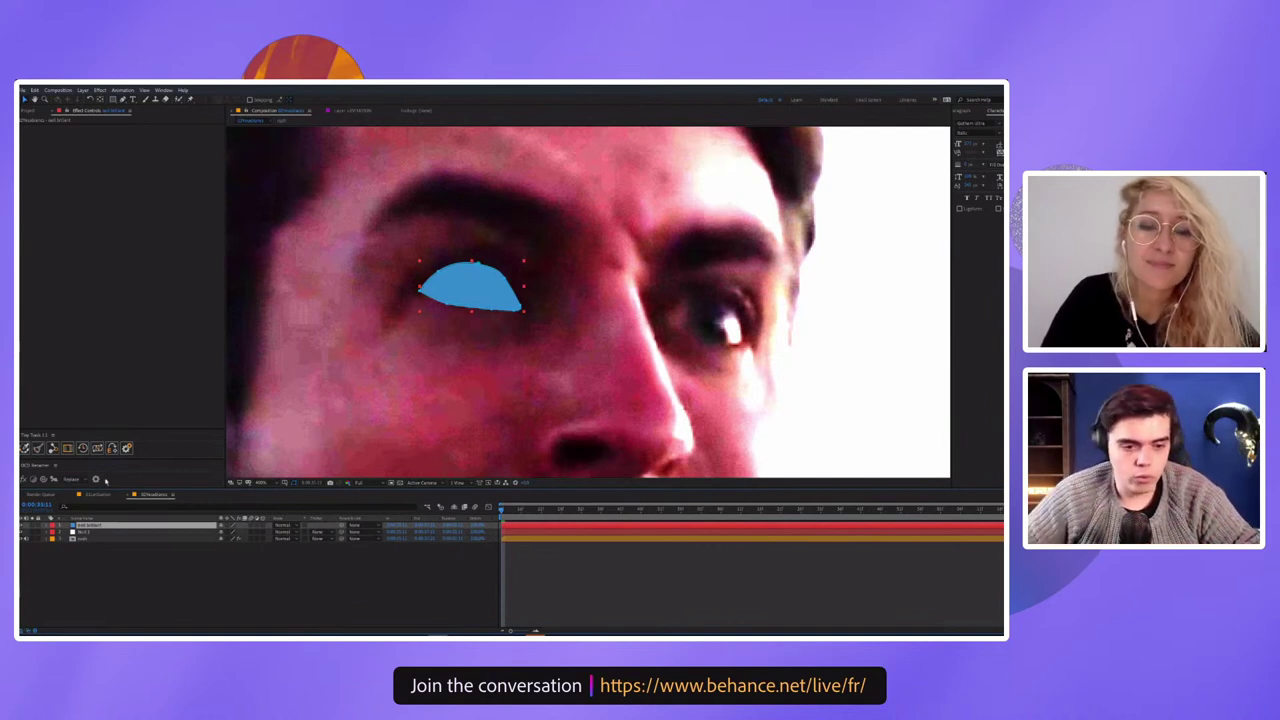
# Export the Mocha track to the eye shape layer and apply the export
pyautogui.click(100, 539)
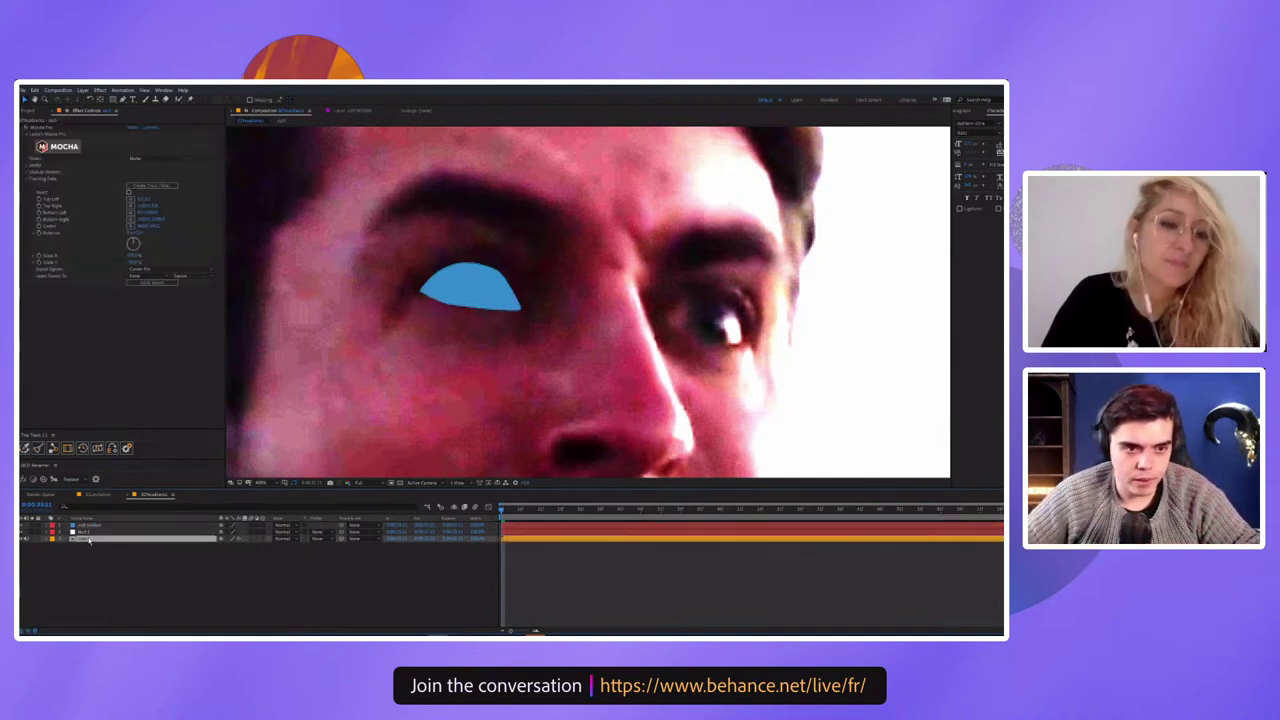
pyautogui.click(148, 192)
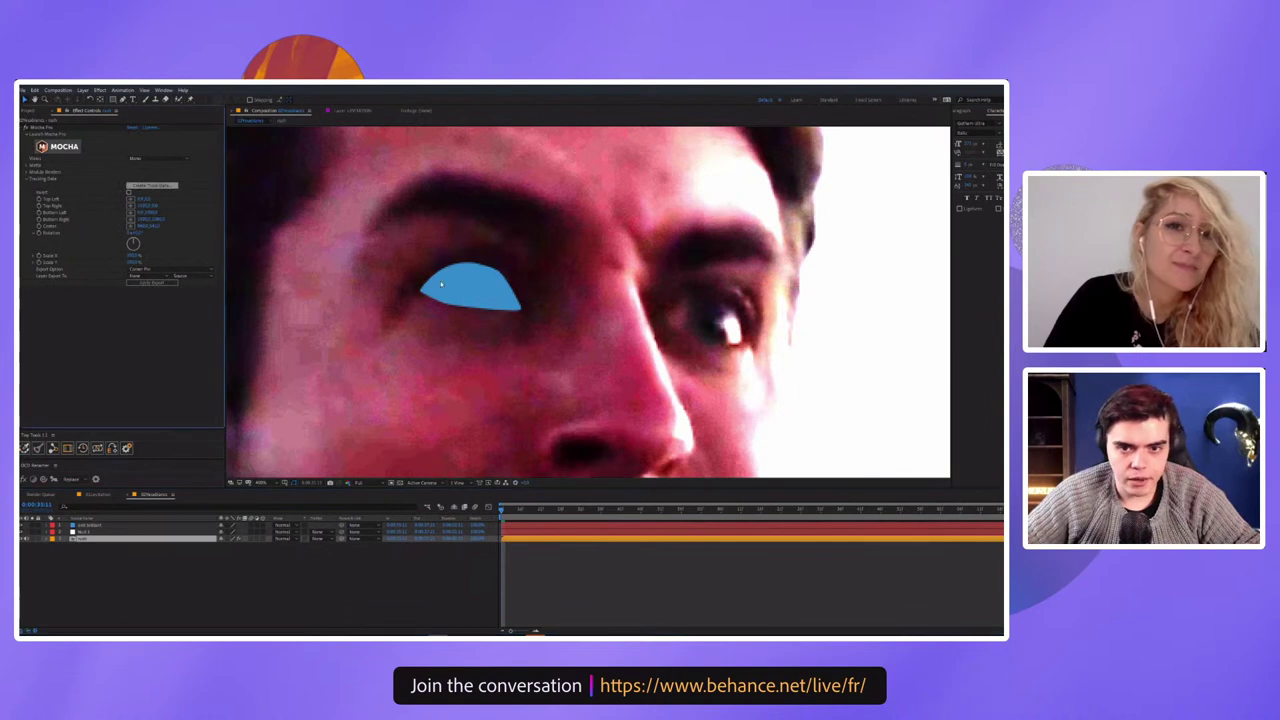
pyautogui.rightClick(488, 310)
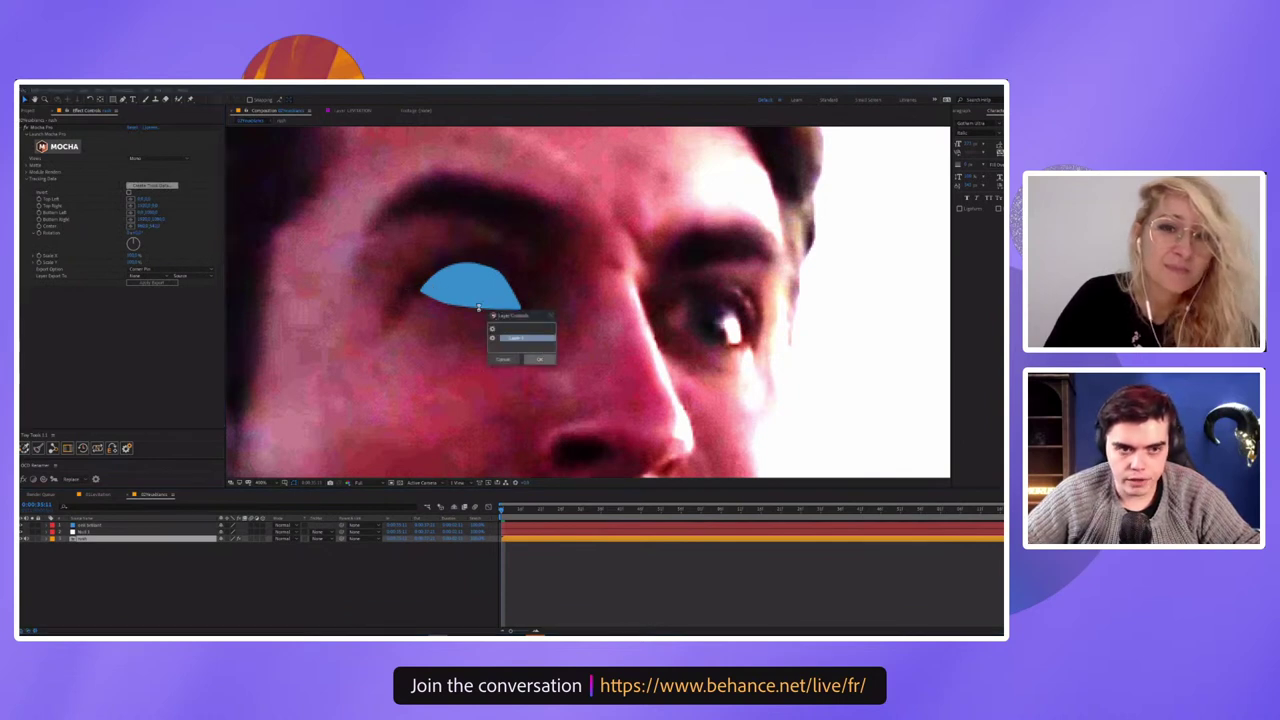
pyautogui.click(540, 358)
pyautogui.click(134, 270)
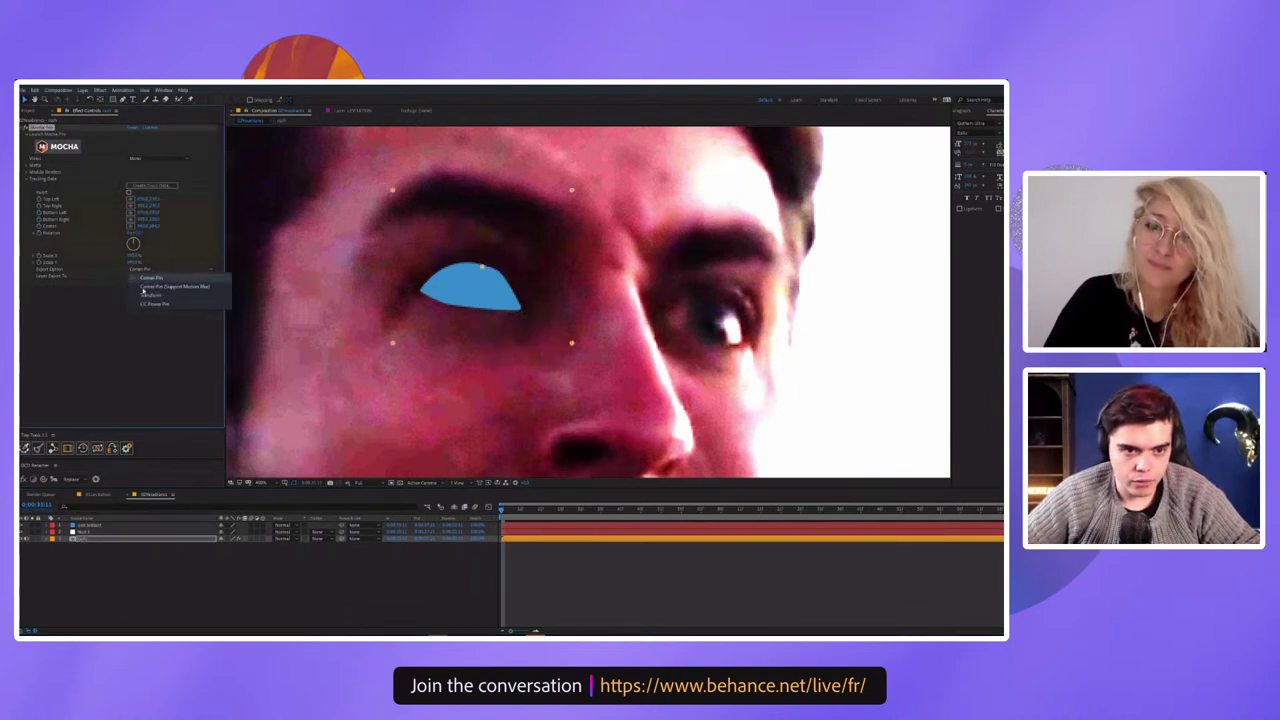
pyautogui.click(134, 288)
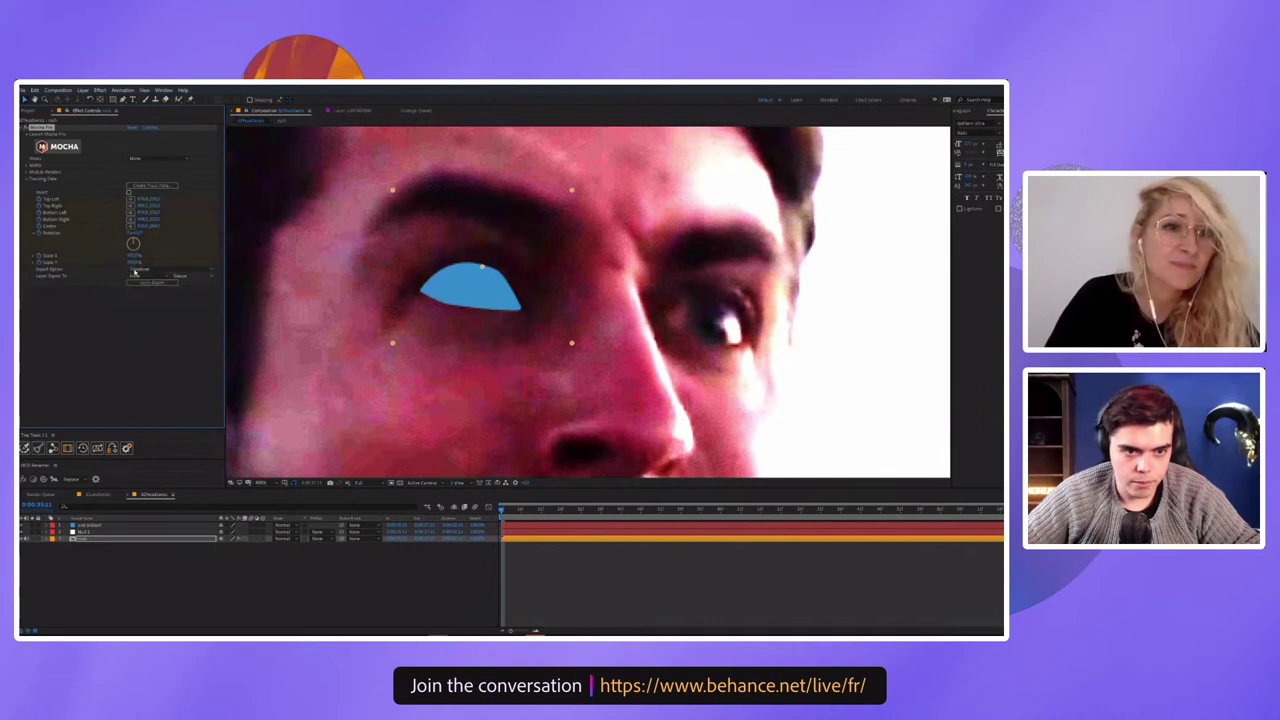
pyautogui.click(146, 277)
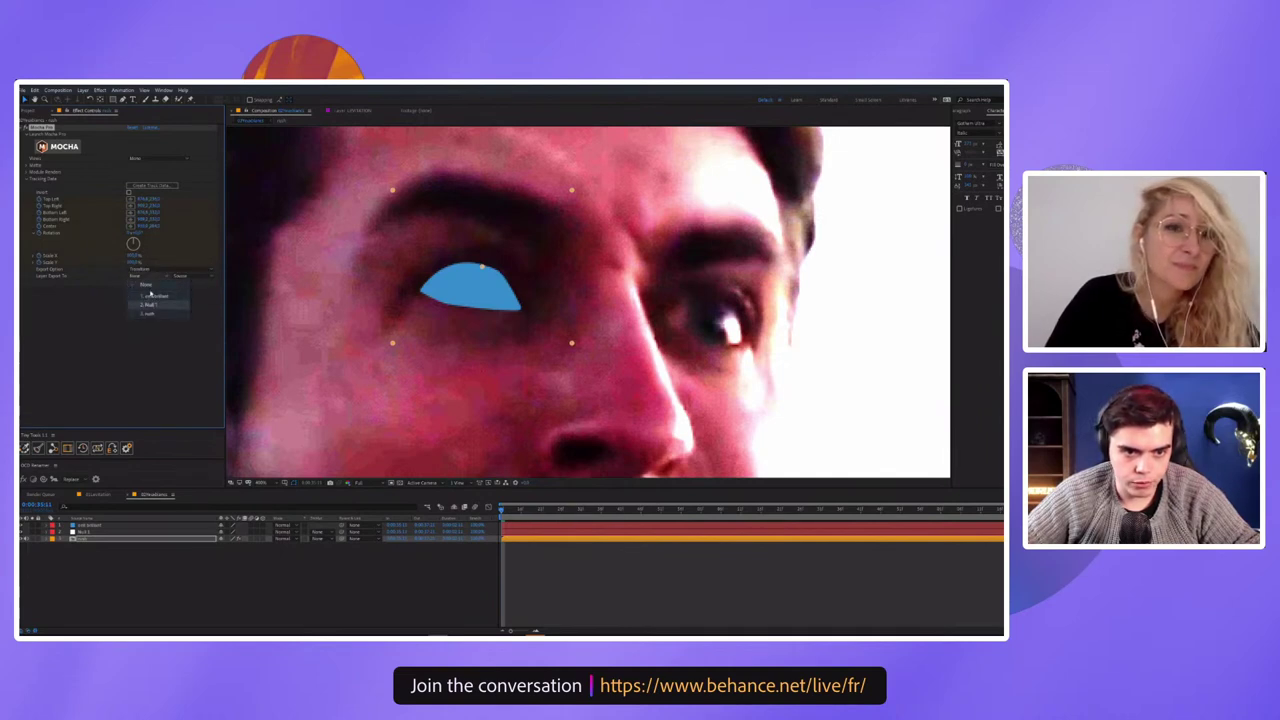
pyautogui.click(156, 286)
pyautogui.click(154, 283)
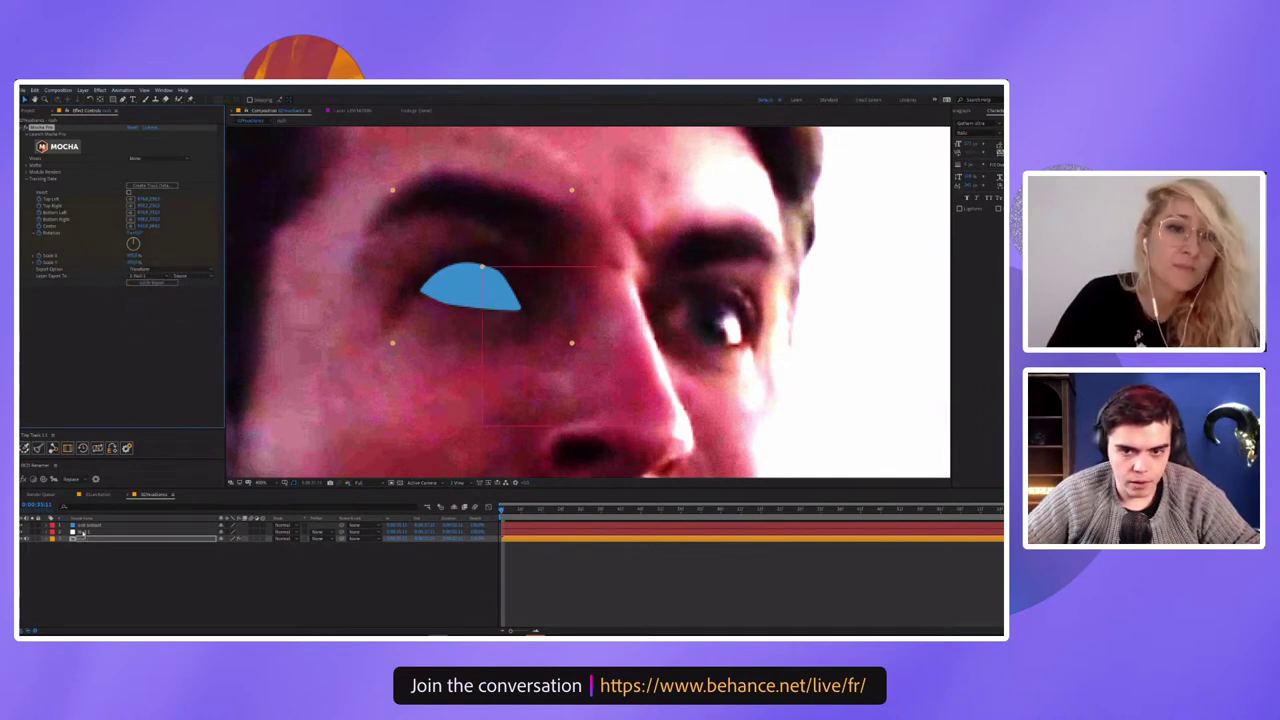
# Preview the tracked eye and move the eye shape layer below layer 2
pyautogui.click(104, 531)
pyautogui.press('space')
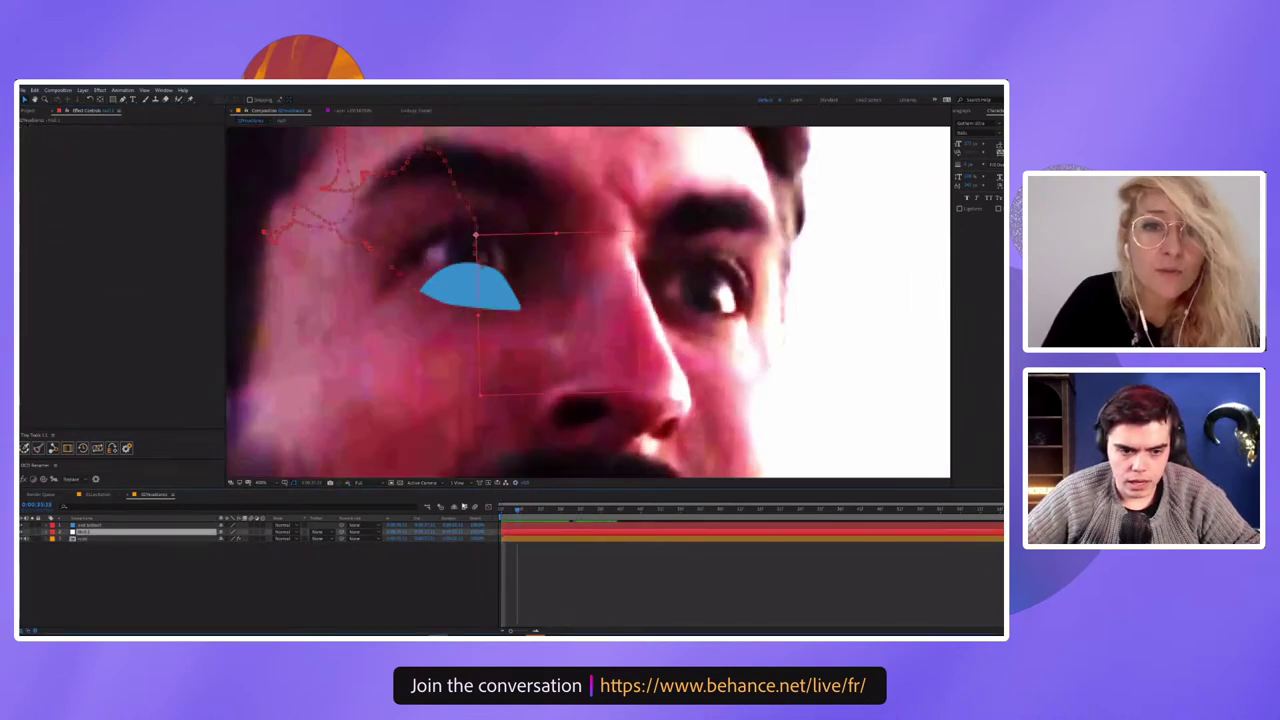
pyautogui.press('space')
pyautogui.click(307, 527)
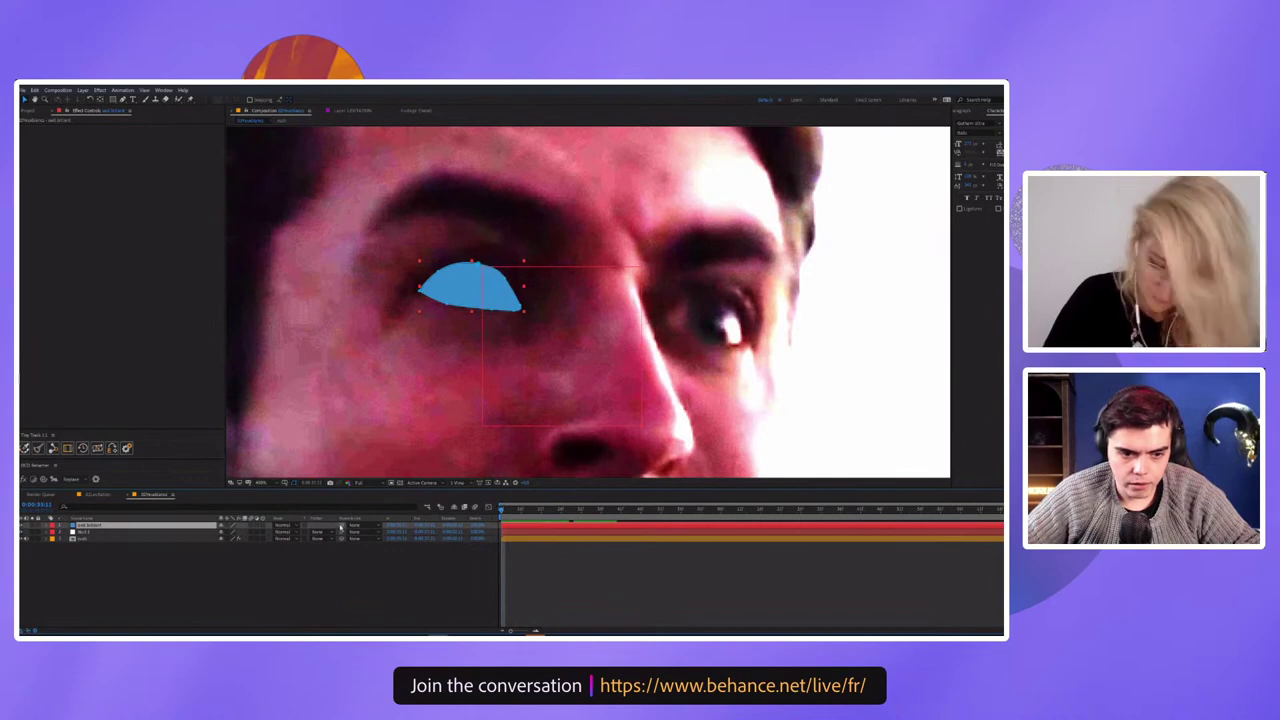
pyautogui.moveTo(90, 526); pyautogui.dragTo(93, 537)
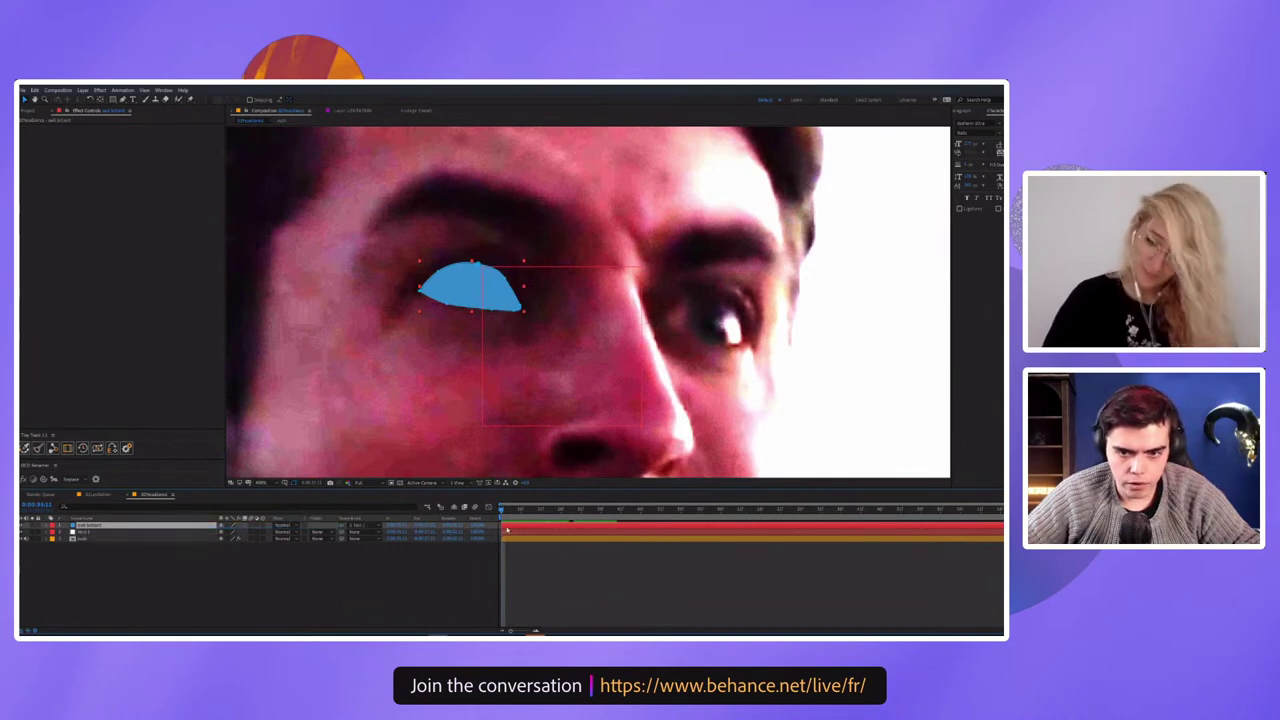
pyautogui.press('space')
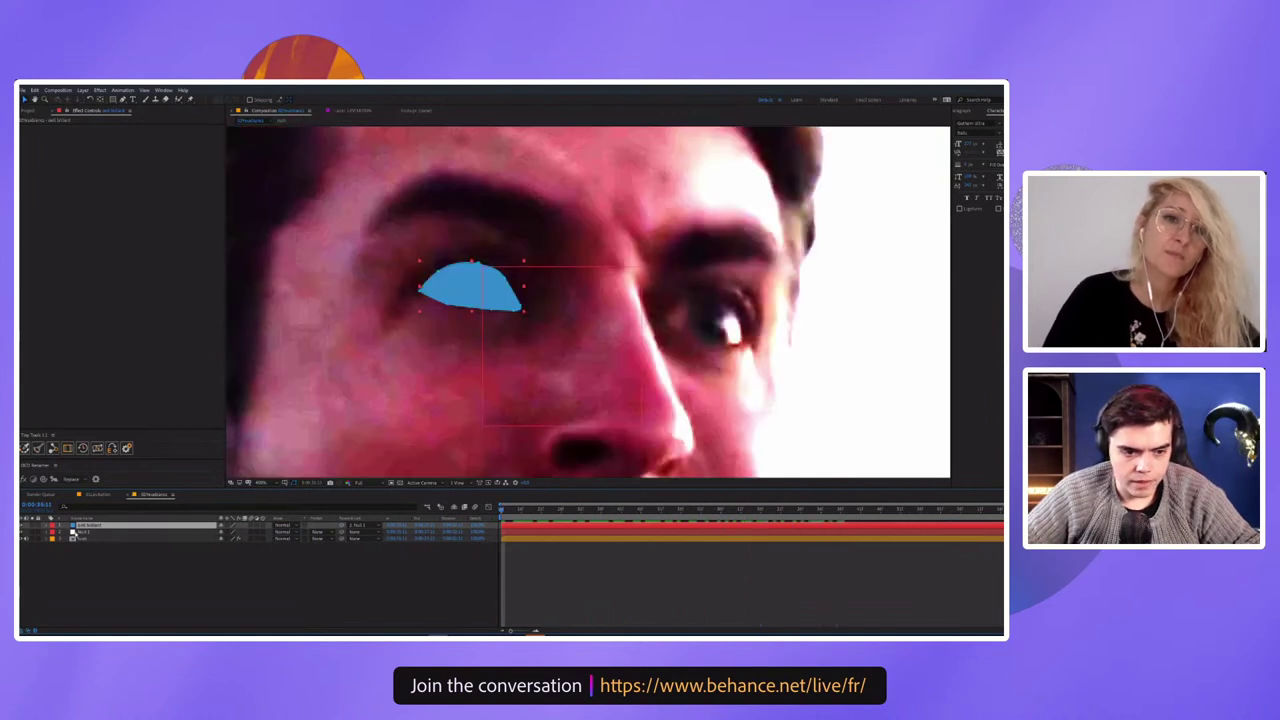
# Inspect the source footage composition's effects, then return to the eye tracking comp
pyautogui.doubleClick(85, 538)
pyautogui.click(110, 525)
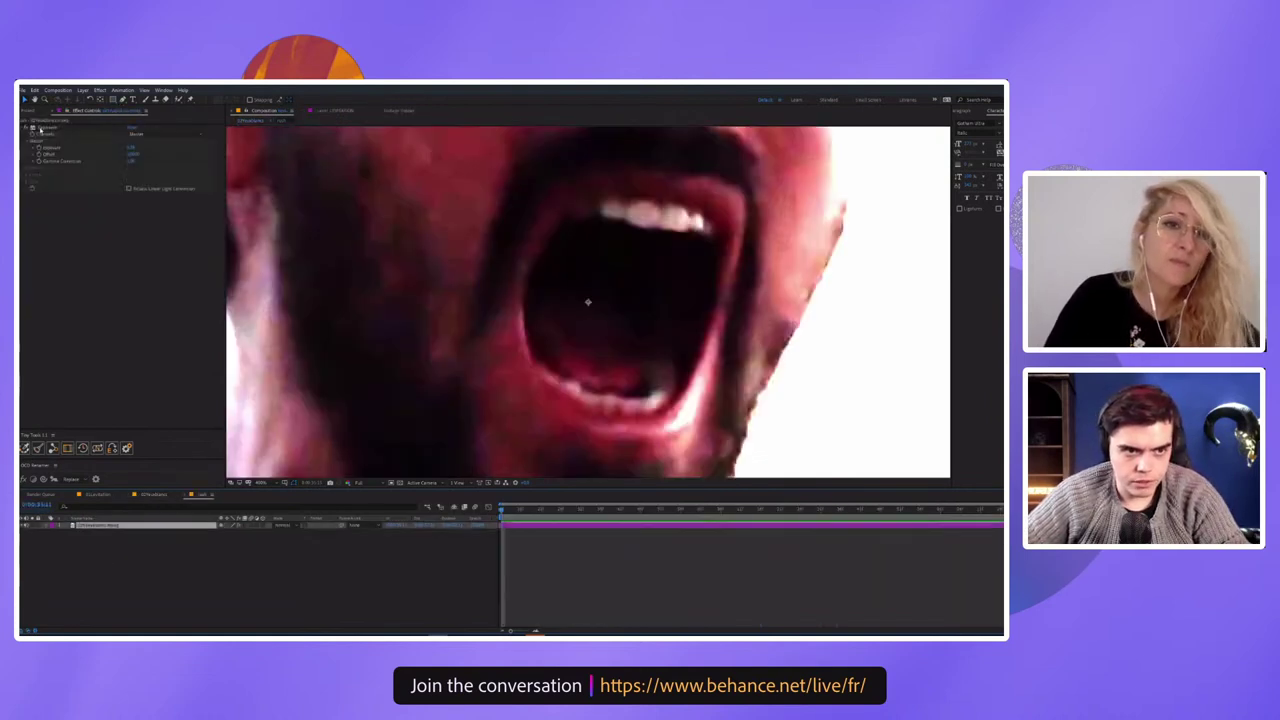
pyautogui.click(153, 494)
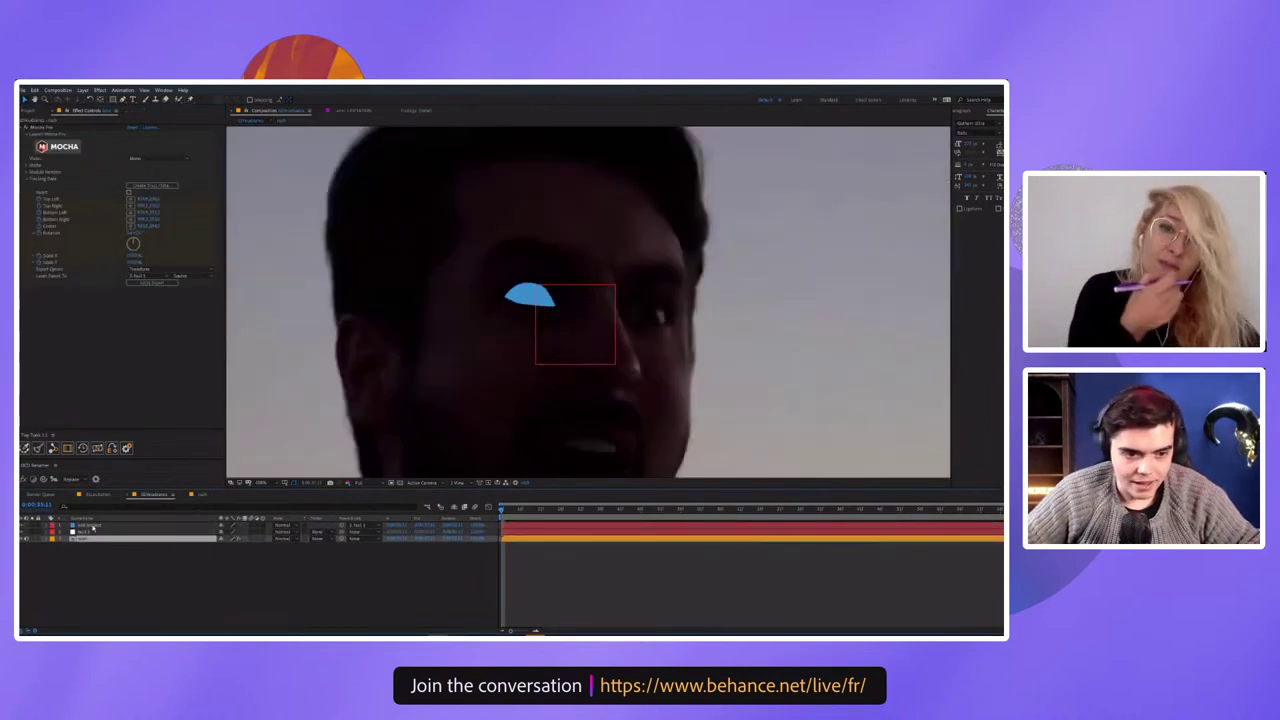
pyautogui.click(90, 525)
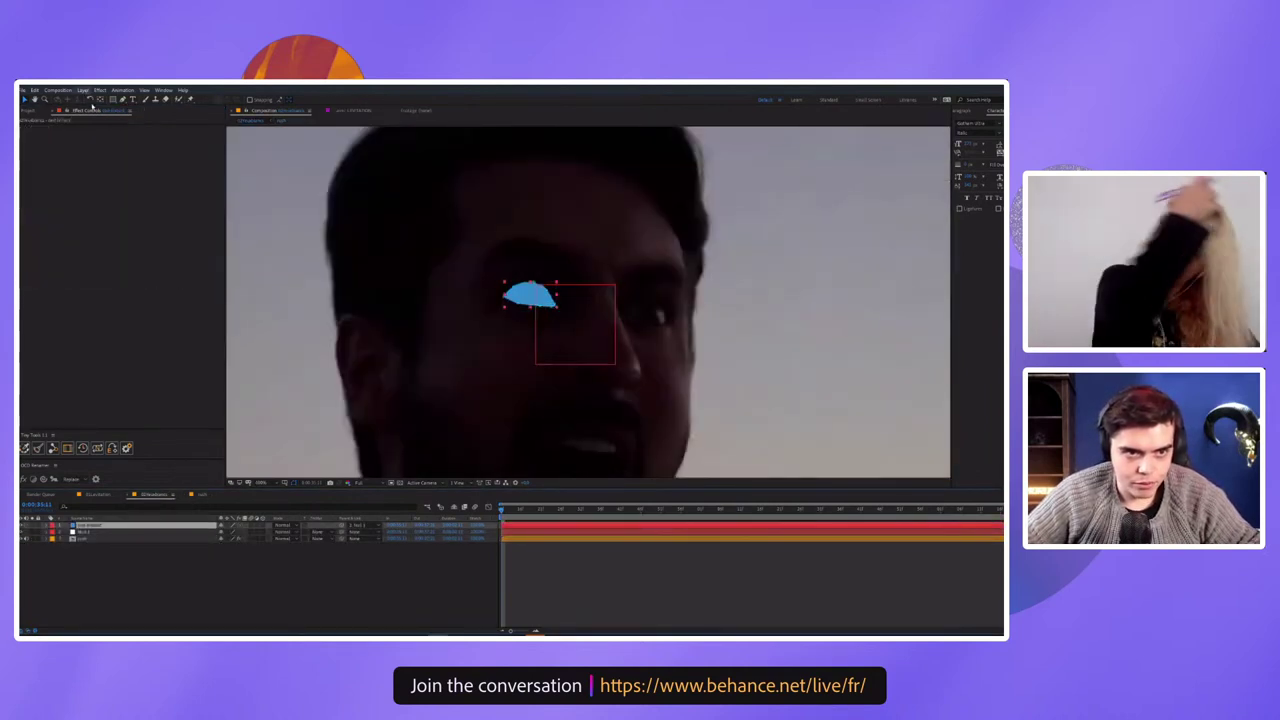
# Change the eye solid's colour from blue to white in Solid Settings
pyautogui.click(83, 90)
pyautogui.click(98, 108)
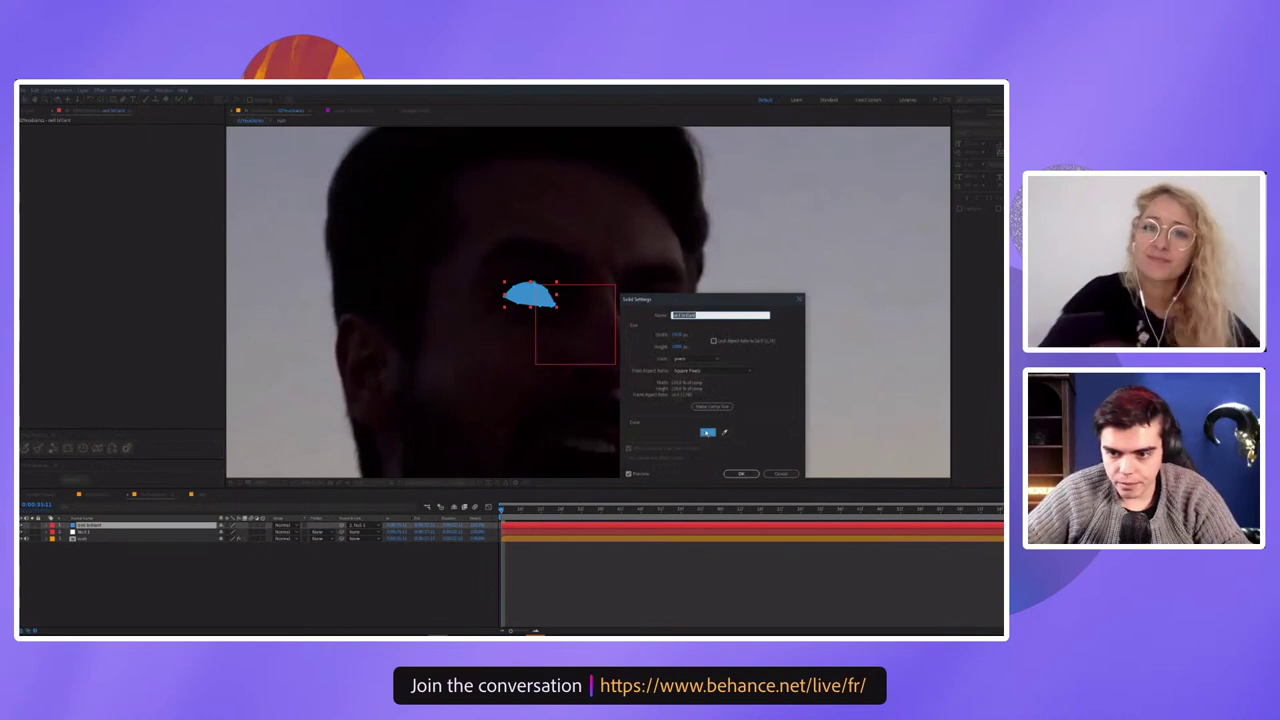
pyautogui.click(707, 432)
pyautogui.click(741, 452)
pyautogui.click(877, 452)
pyautogui.click(741, 473)
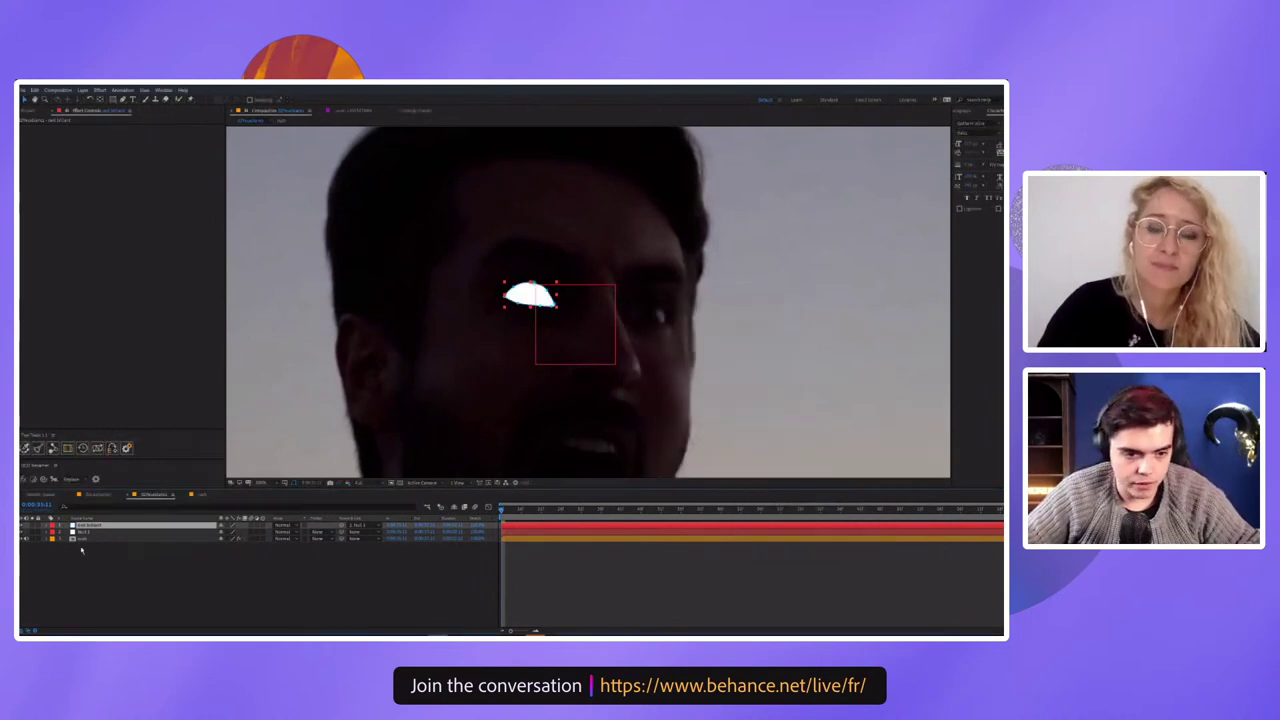
# Apply Deep Glow to the white eye shape via effect search
pyautogui.hotkey('ctrl', 'space')
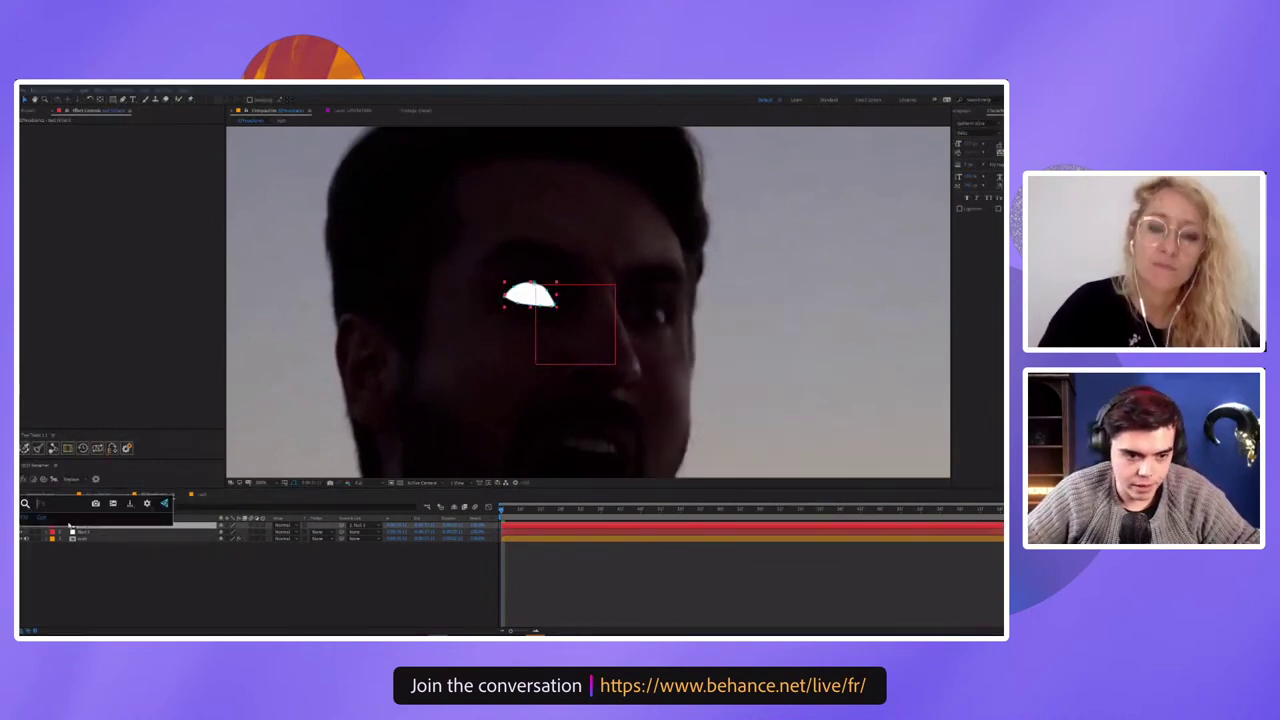
pyautogui.write('dee')
pyautogui.click(59, 524)
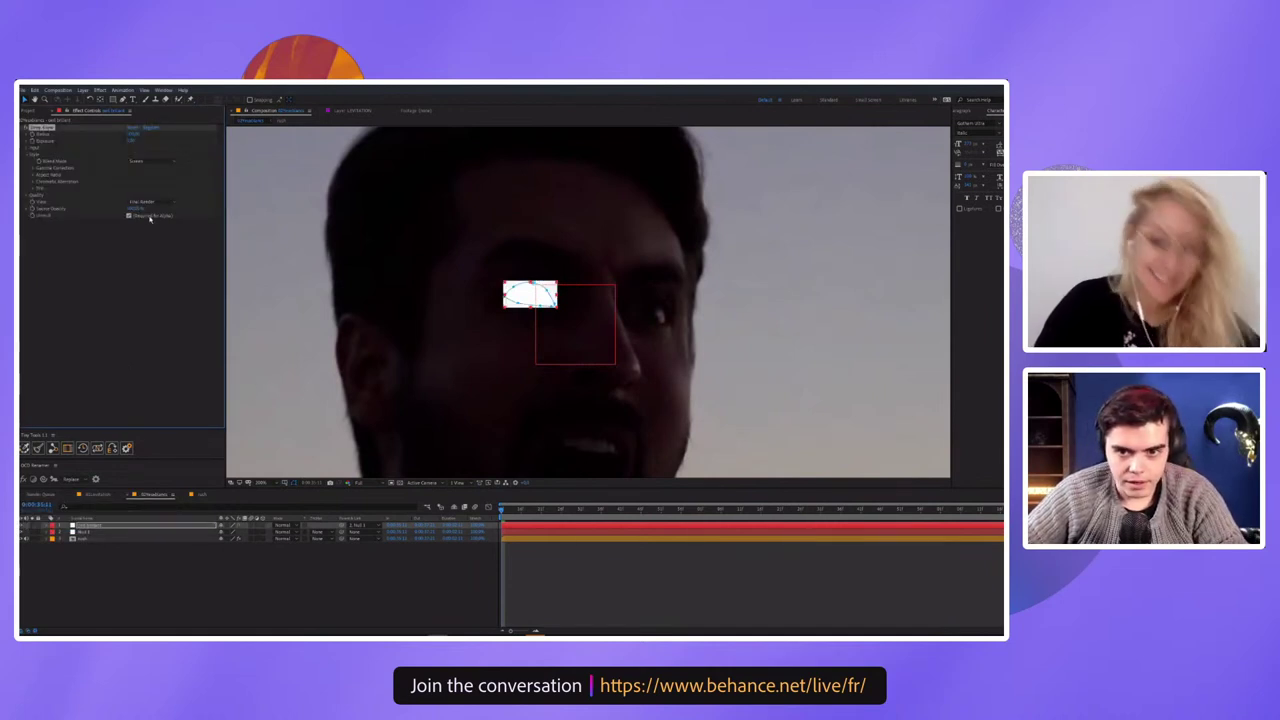
# Pre-compose the eye shape and adjustment layer into 'texte' and scrub through the shot
pyautogui.click(93, 533)
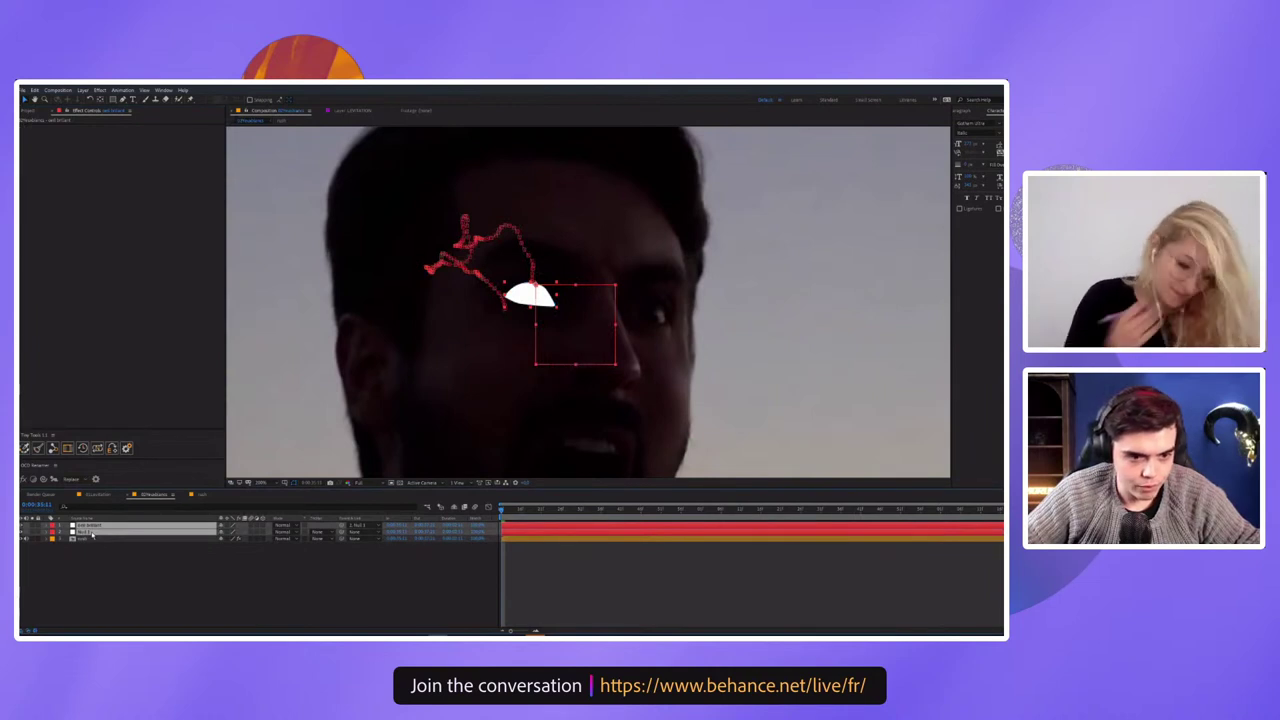
pyautogui.hotkey('ctrl', 'shift', 'c')
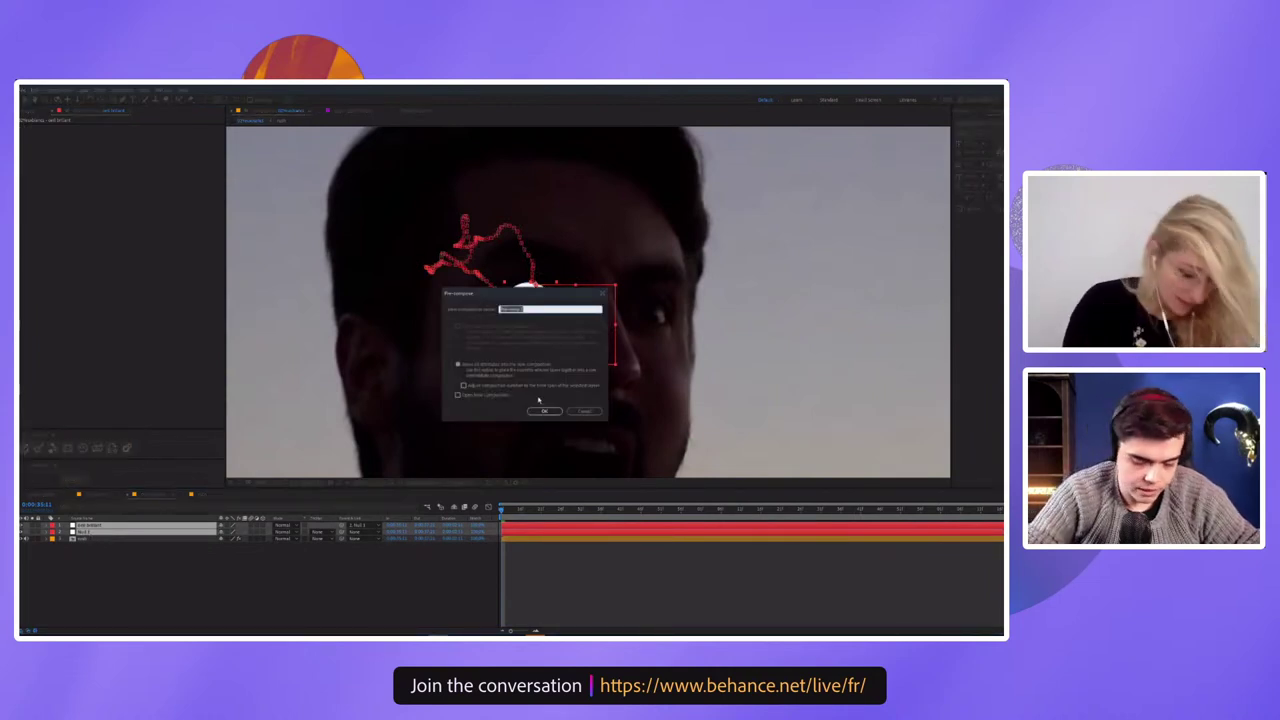
pyautogui.write('texte')
pyautogui.press('Return')
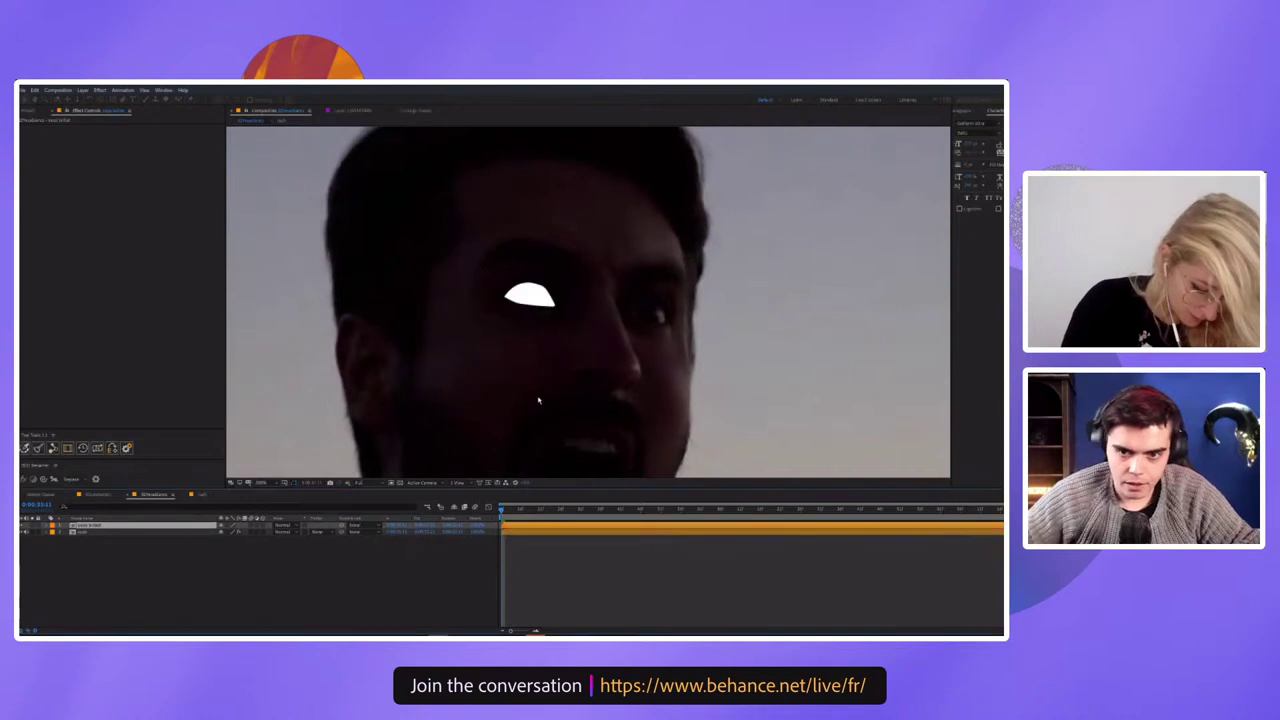
pyautogui.moveTo(513, 510); pyautogui.dragTo(565, 495)
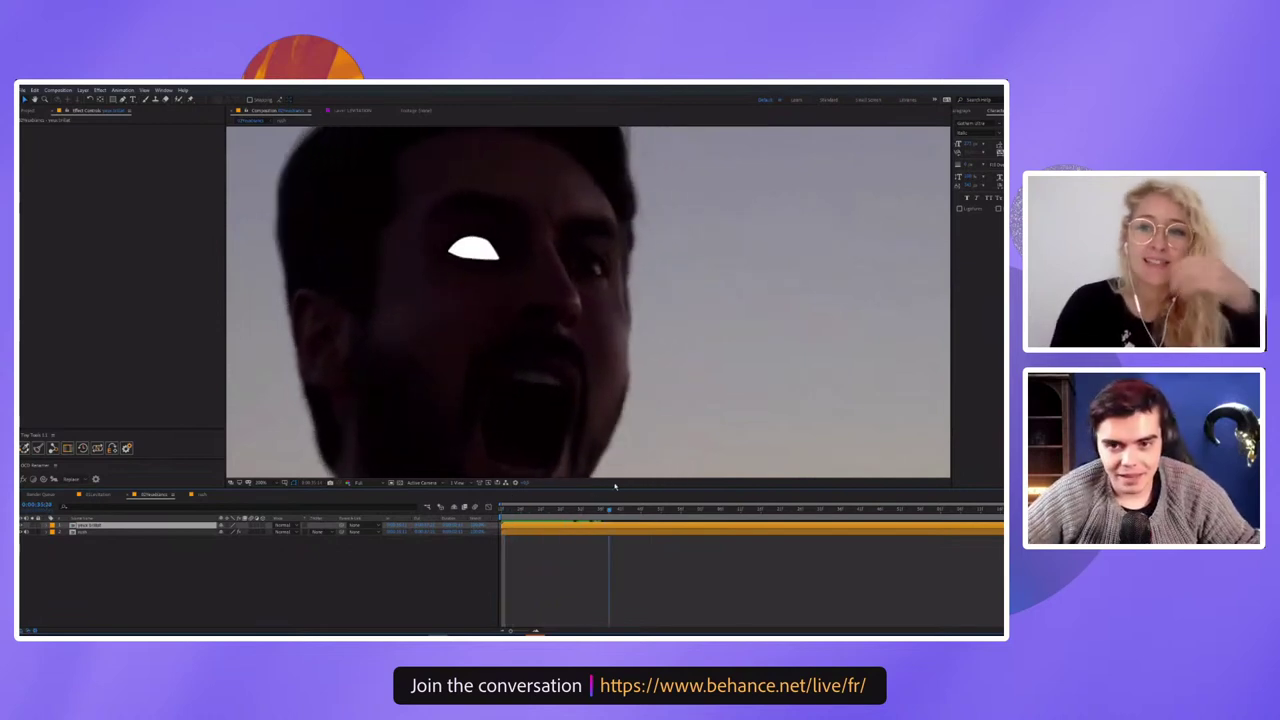
pyautogui.moveTo(565, 495); pyautogui.dragTo(466, 497)
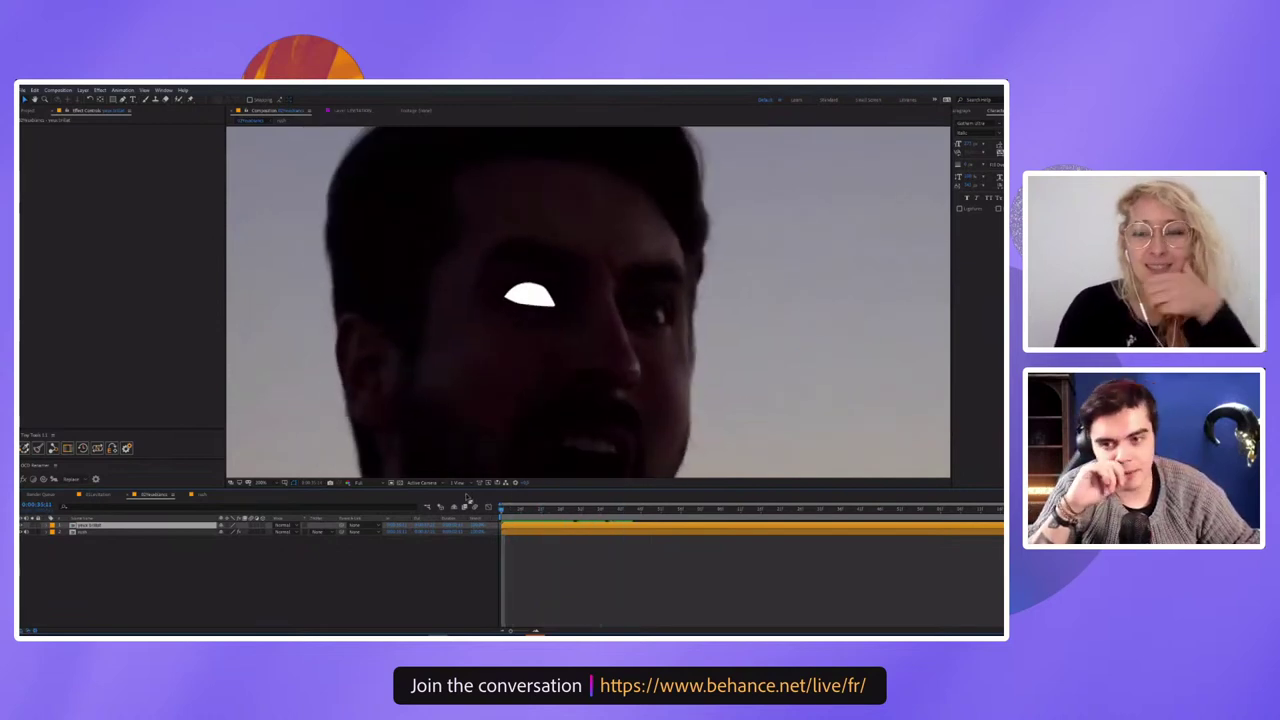
pyautogui.scroll(-3, 641, 314)
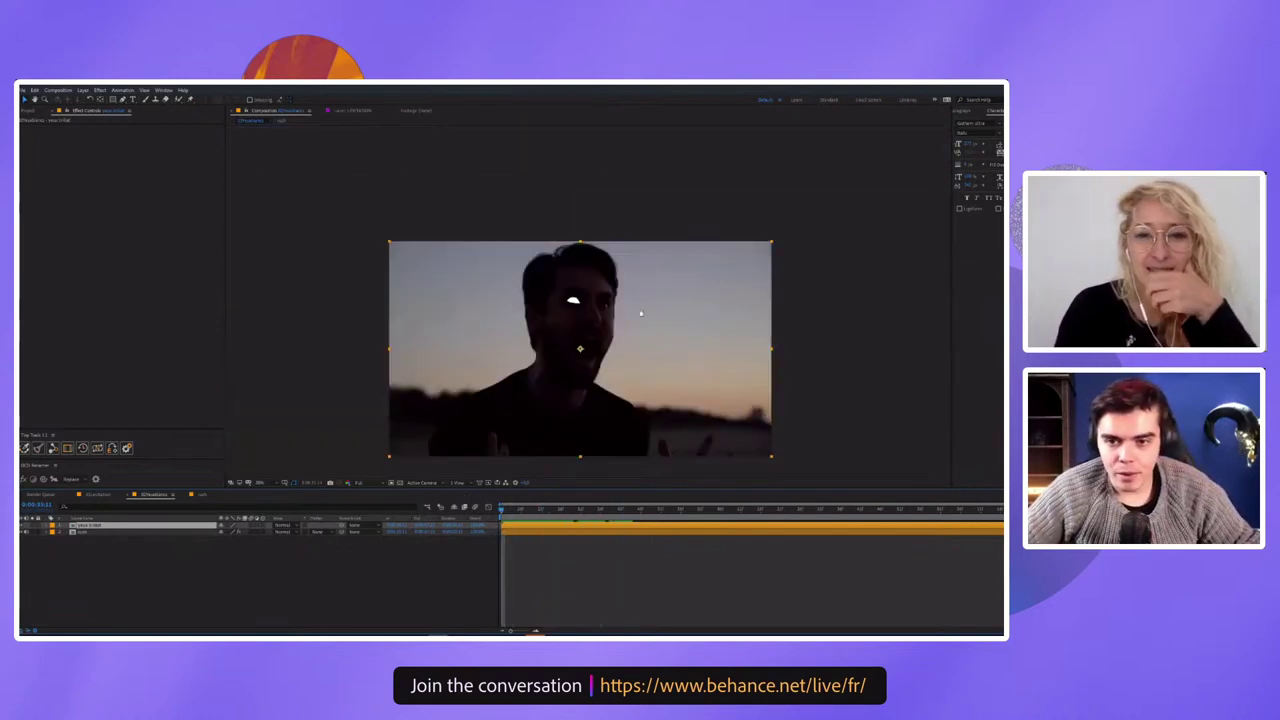
# Add an adjustment layer with Tritone, tinting the midtones deep blue, and preview
pyautogui.press('.')
pyautogui.press(',')
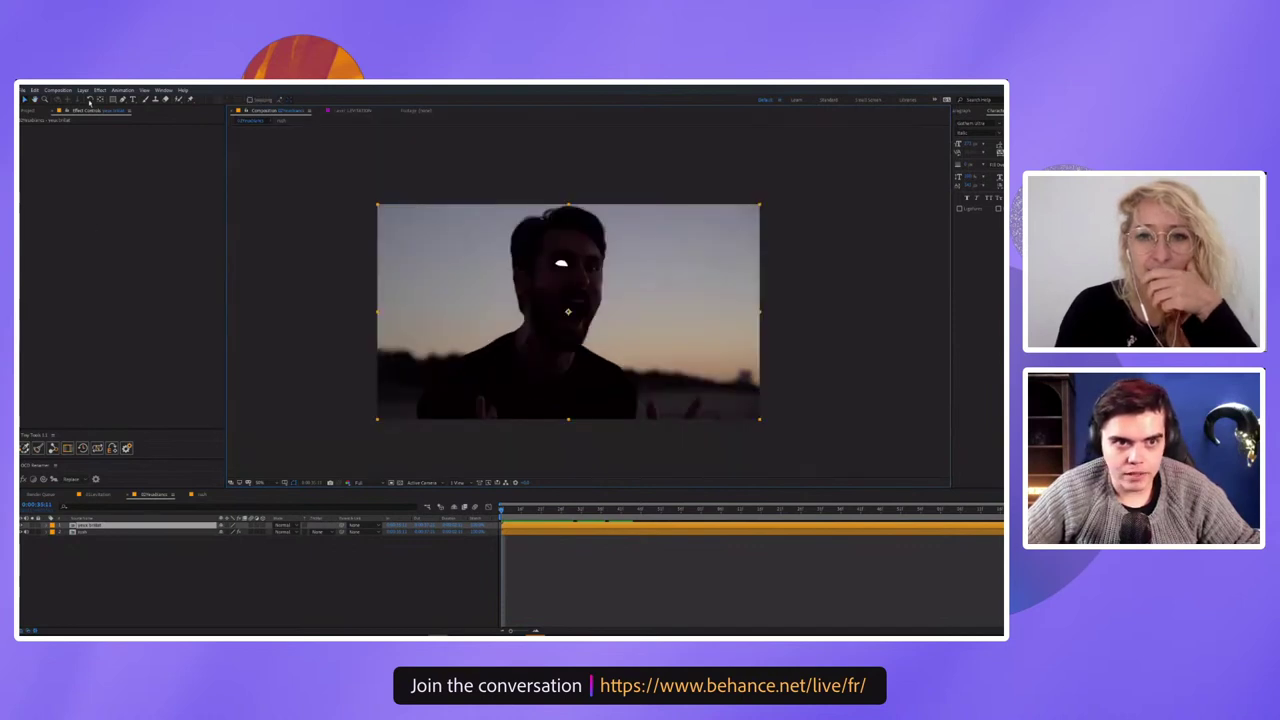
pyautogui.click(99, 90)
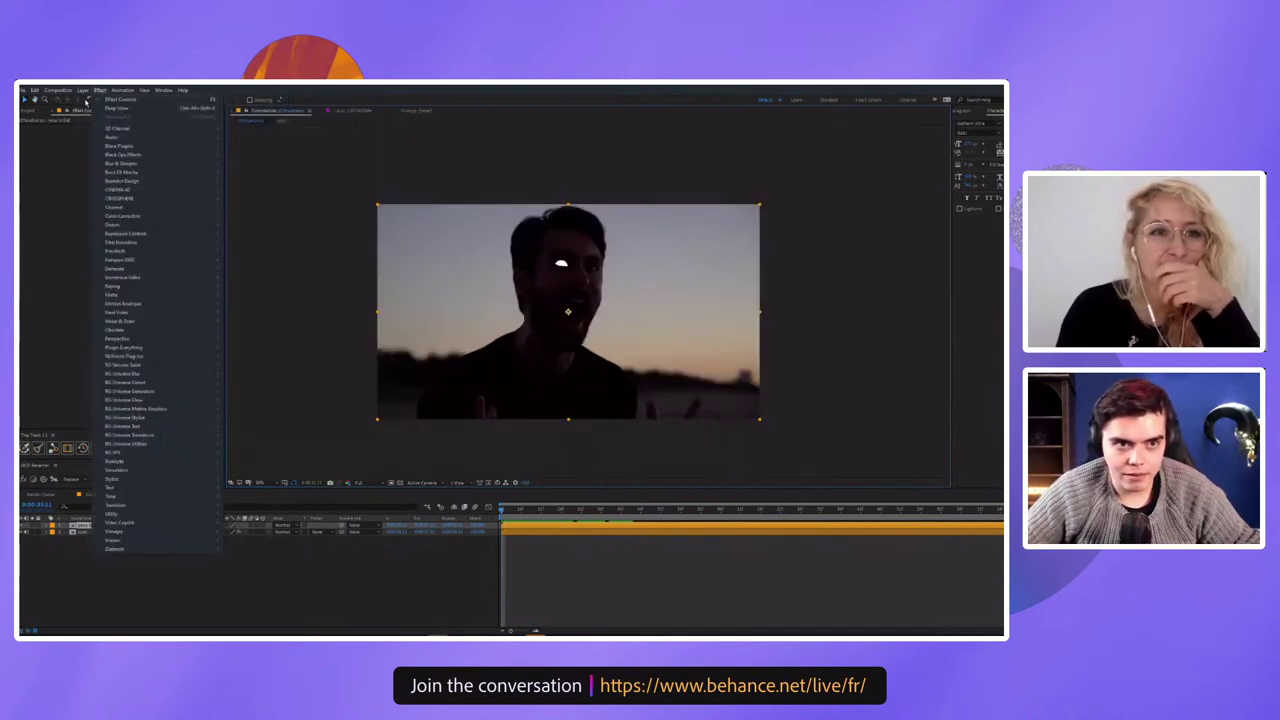
pyautogui.click(270, 152)
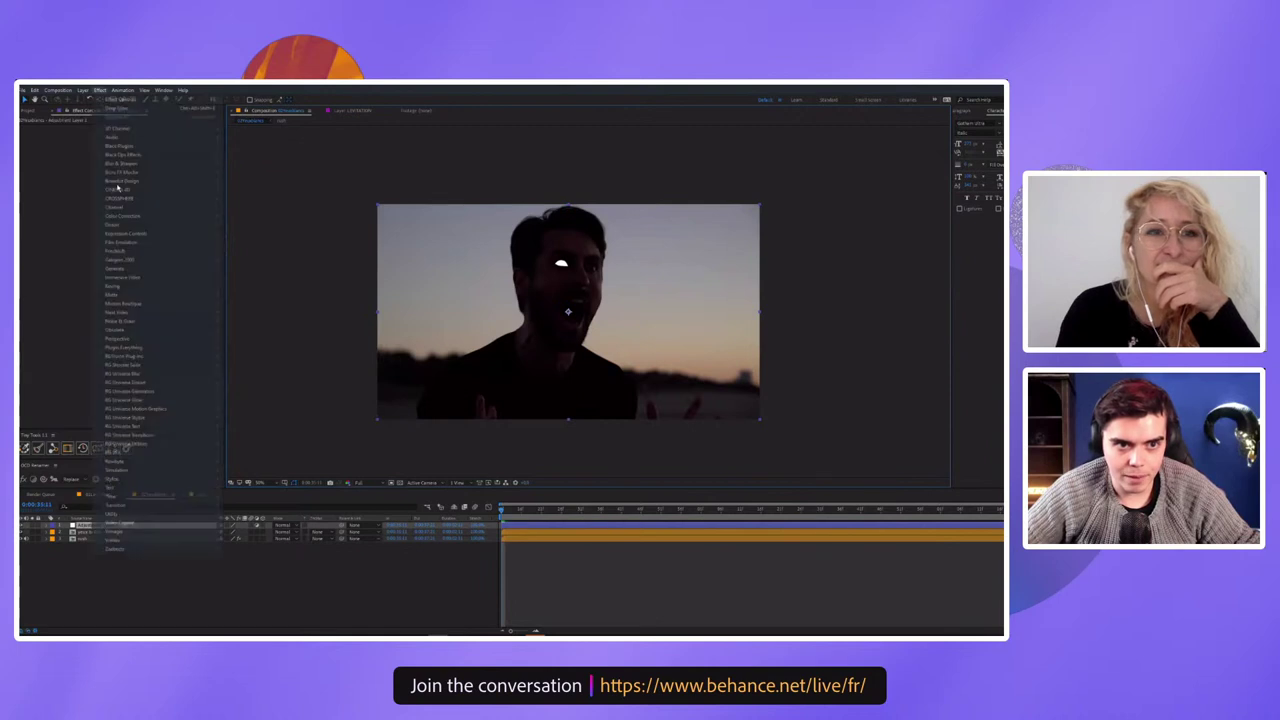
pyautogui.moveTo(130, 216)
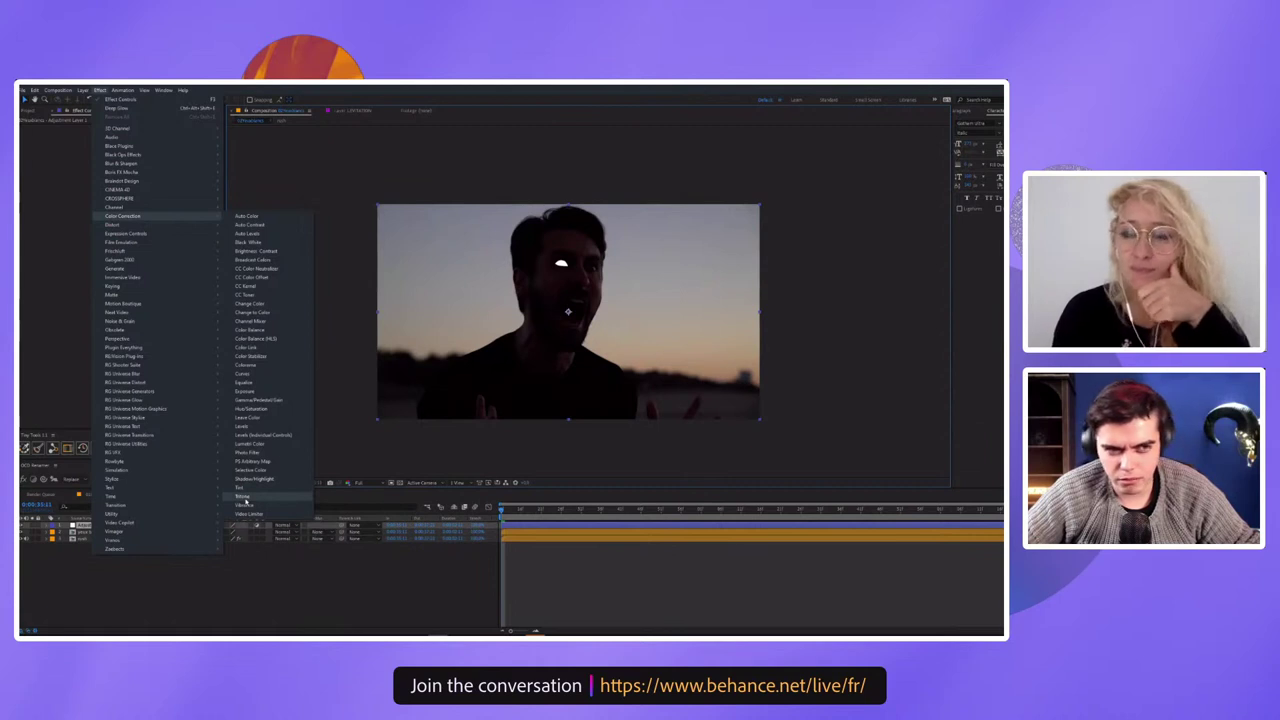
pyautogui.click(243, 497)
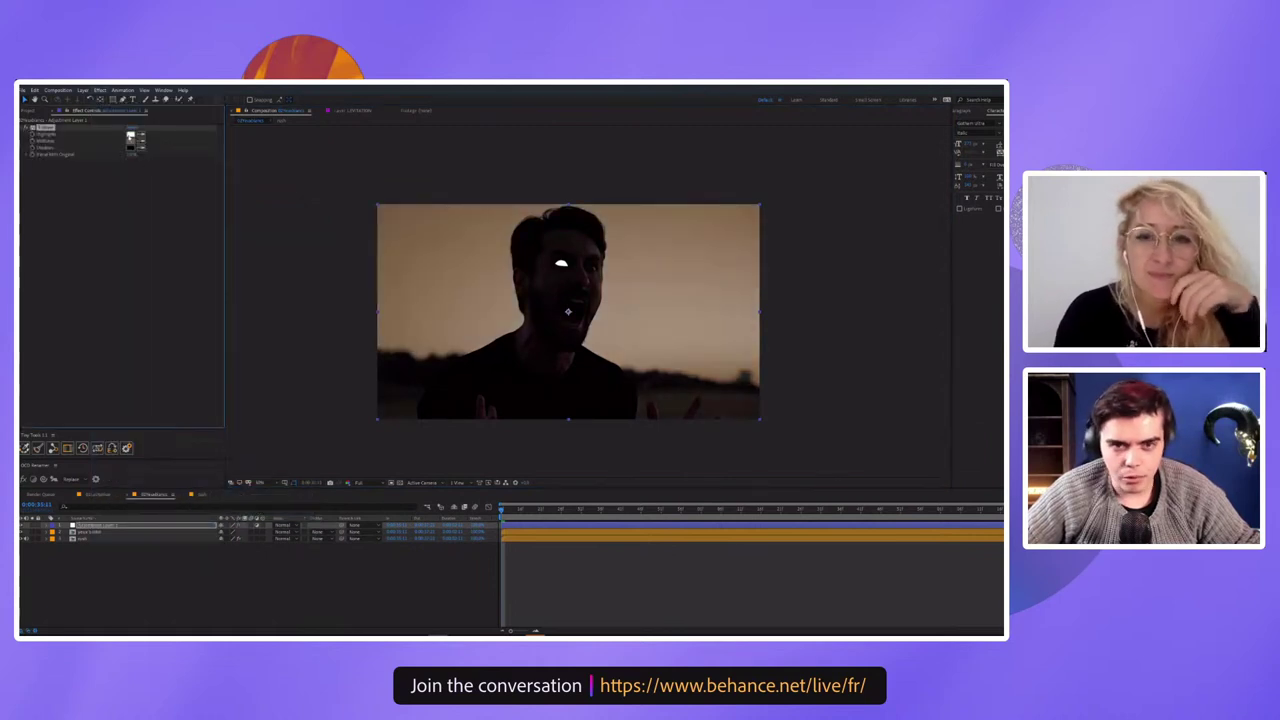
pyautogui.click(131, 141)
pyautogui.moveTo(853, 540); pyautogui.dragTo(853, 478)
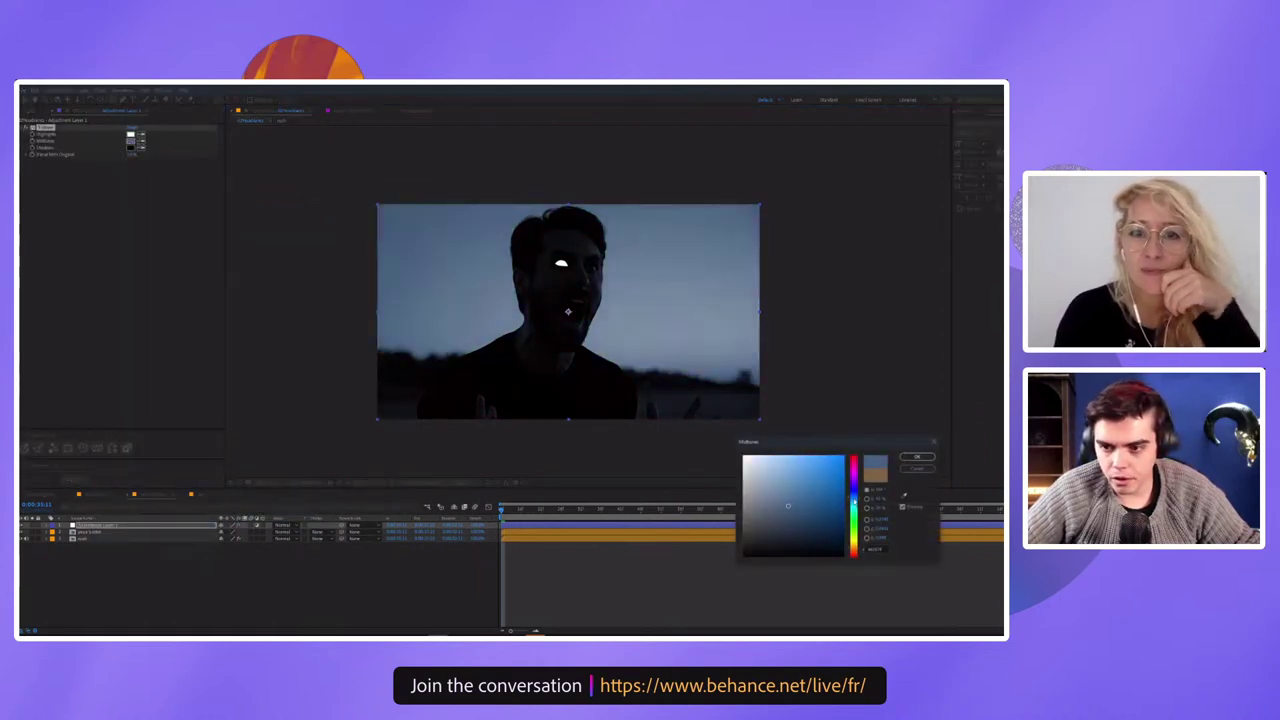
pyautogui.click(835, 516)
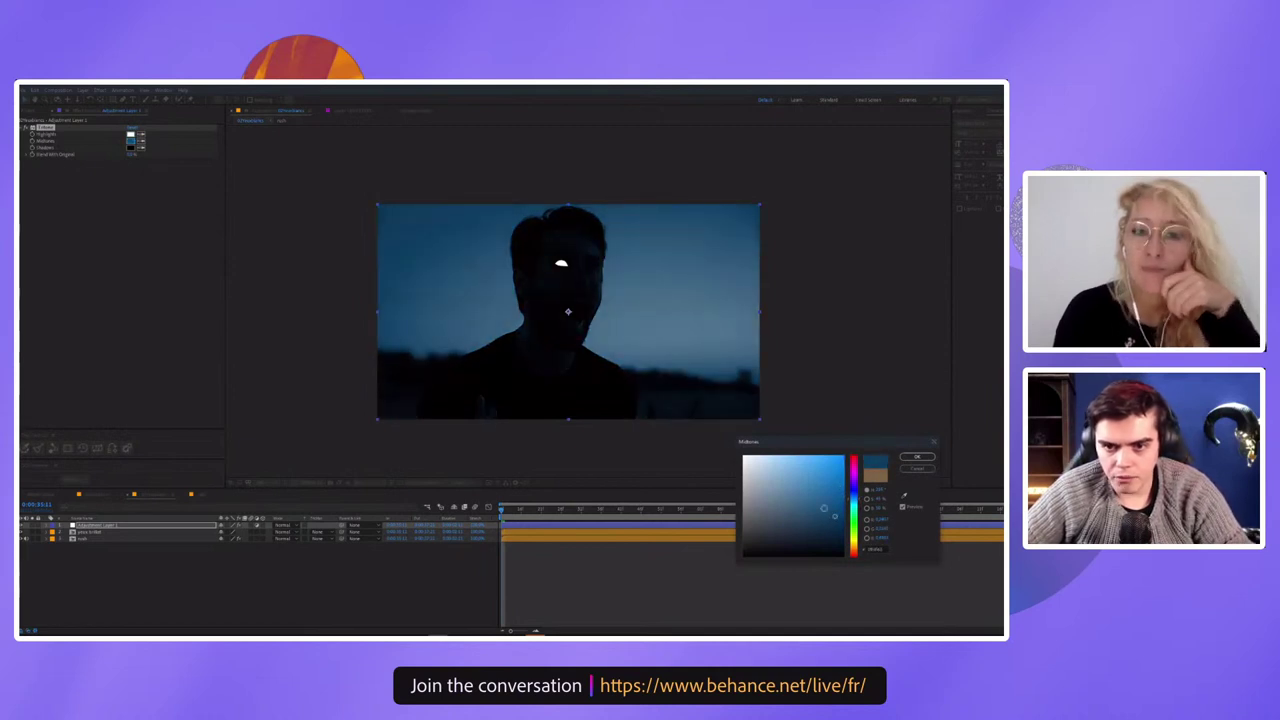
pyautogui.press('Return')
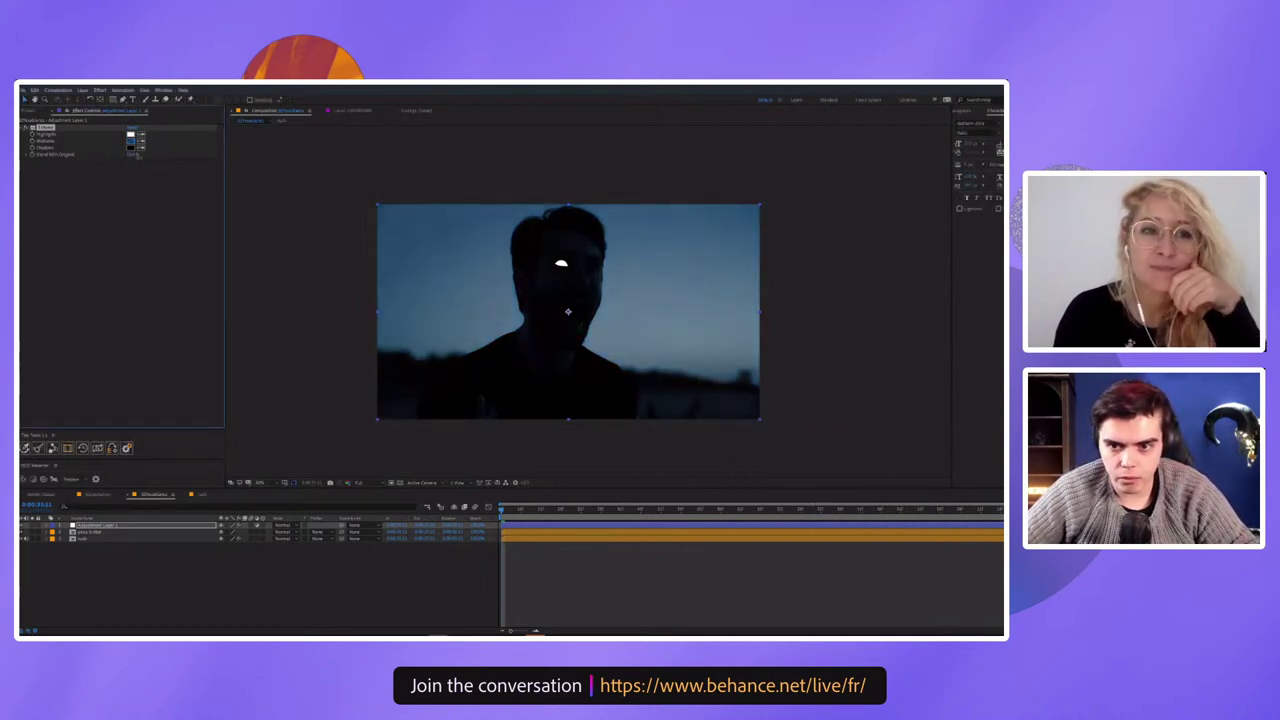
pyautogui.press('space')
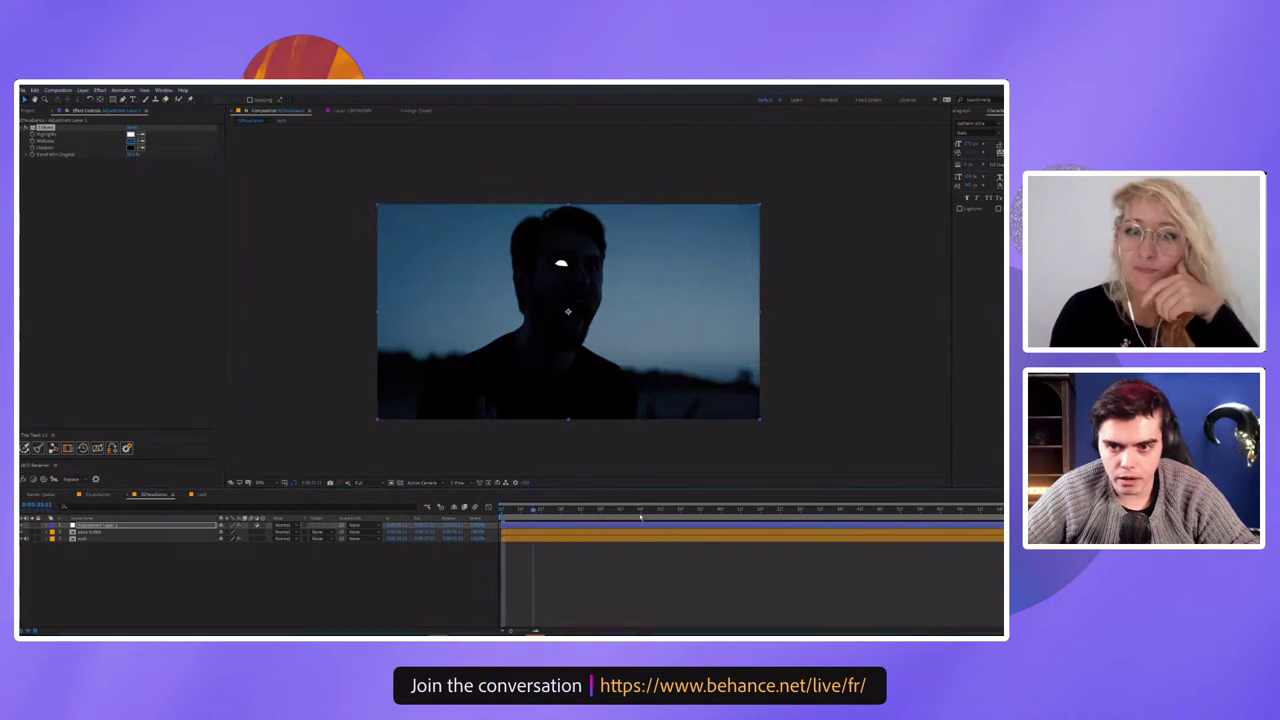
# Set the Tritone highlights to blue-grey, then remove the Tritone effect
pyautogui.doubleClick(130, 134)
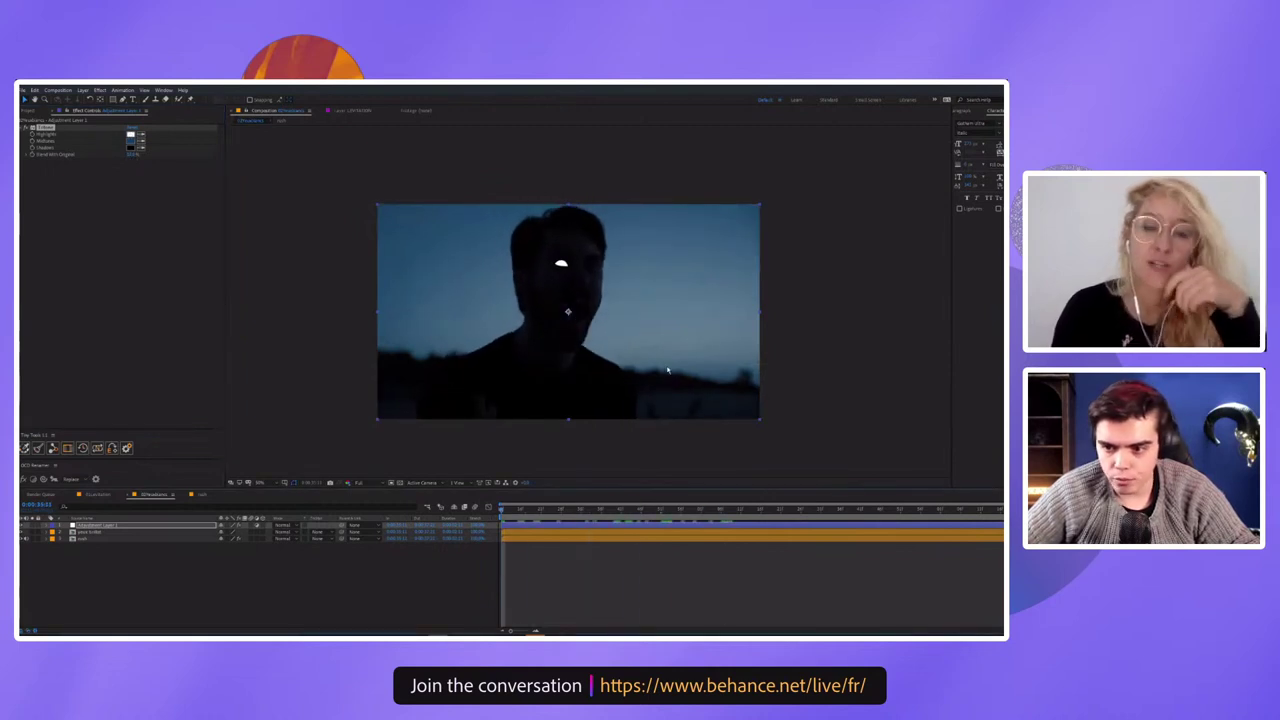
pyautogui.click(783, 498)
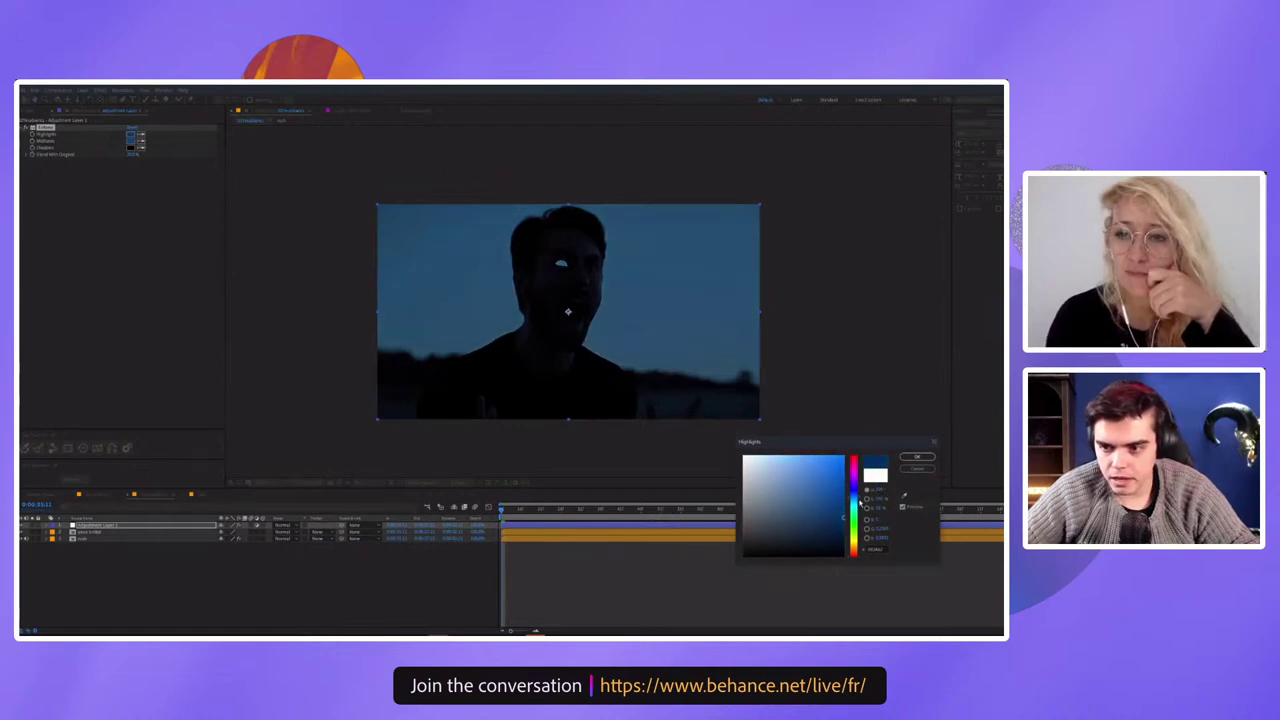
pyautogui.click(917, 457)
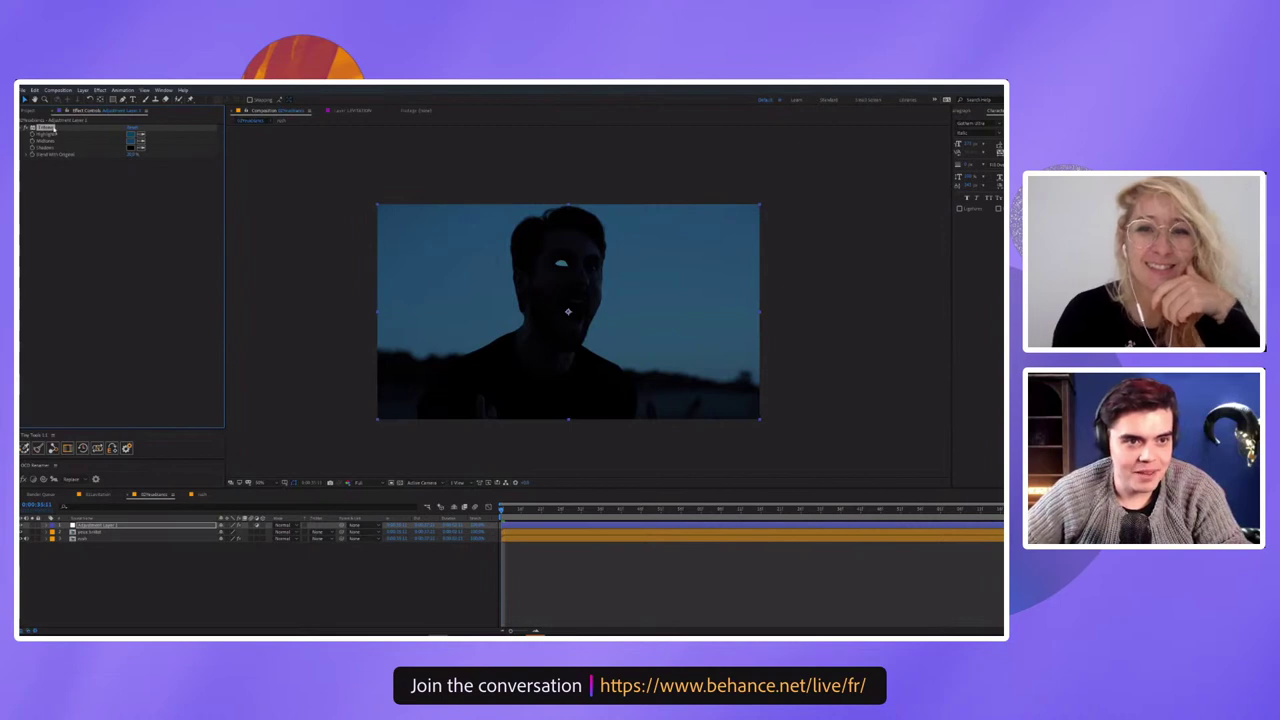
pyautogui.press('Delete')
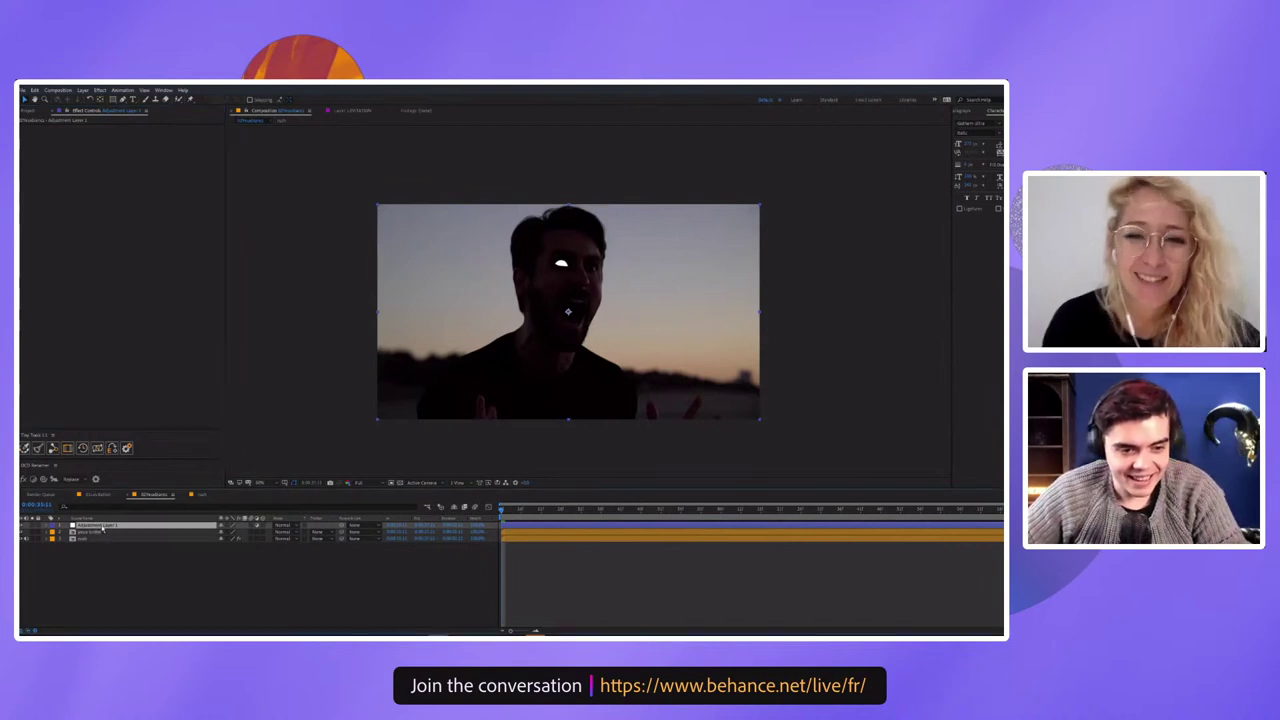
# Apply Deep Glow to the forehead light layer
pyautogui.click(101, 532)
pyautogui.hotkey('ctrl', 'space')
pyautogui.write('deep glow')
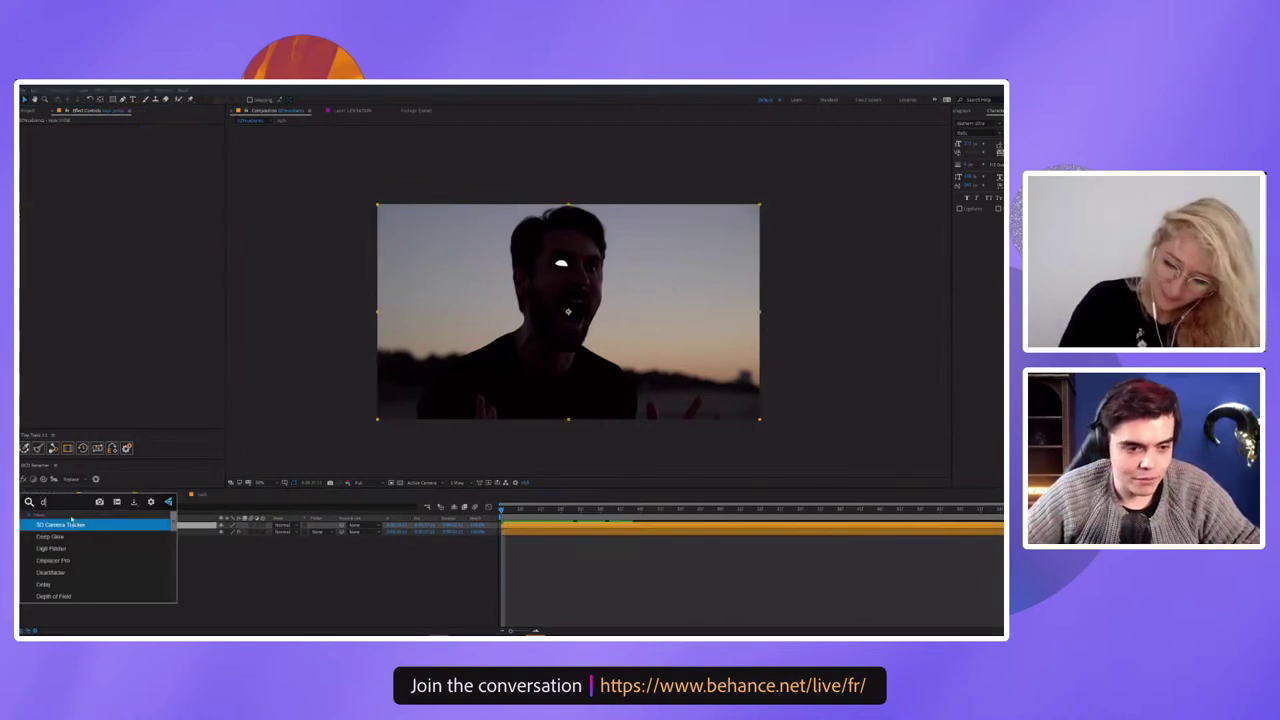
pyautogui.press('Return')
pyautogui.scroll(3, 483, 242)
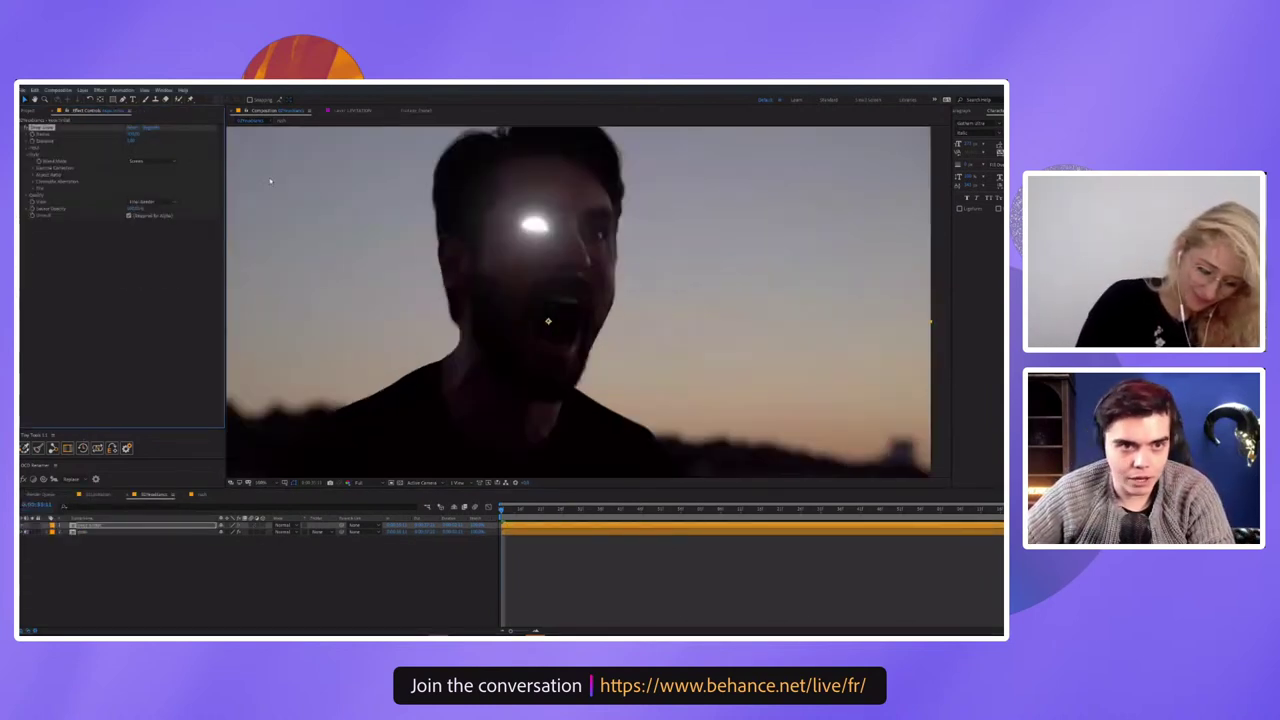
pyautogui.scroll(2, 569, 177)
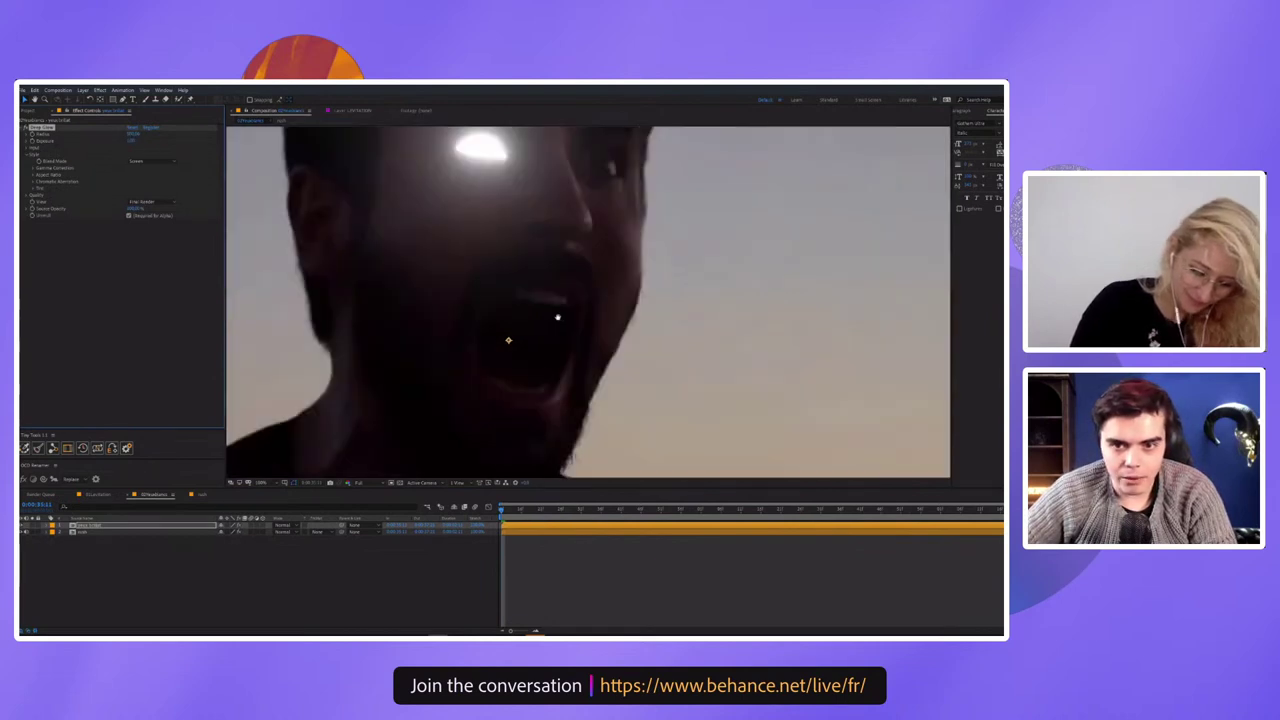
pyautogui.click(672, 515)
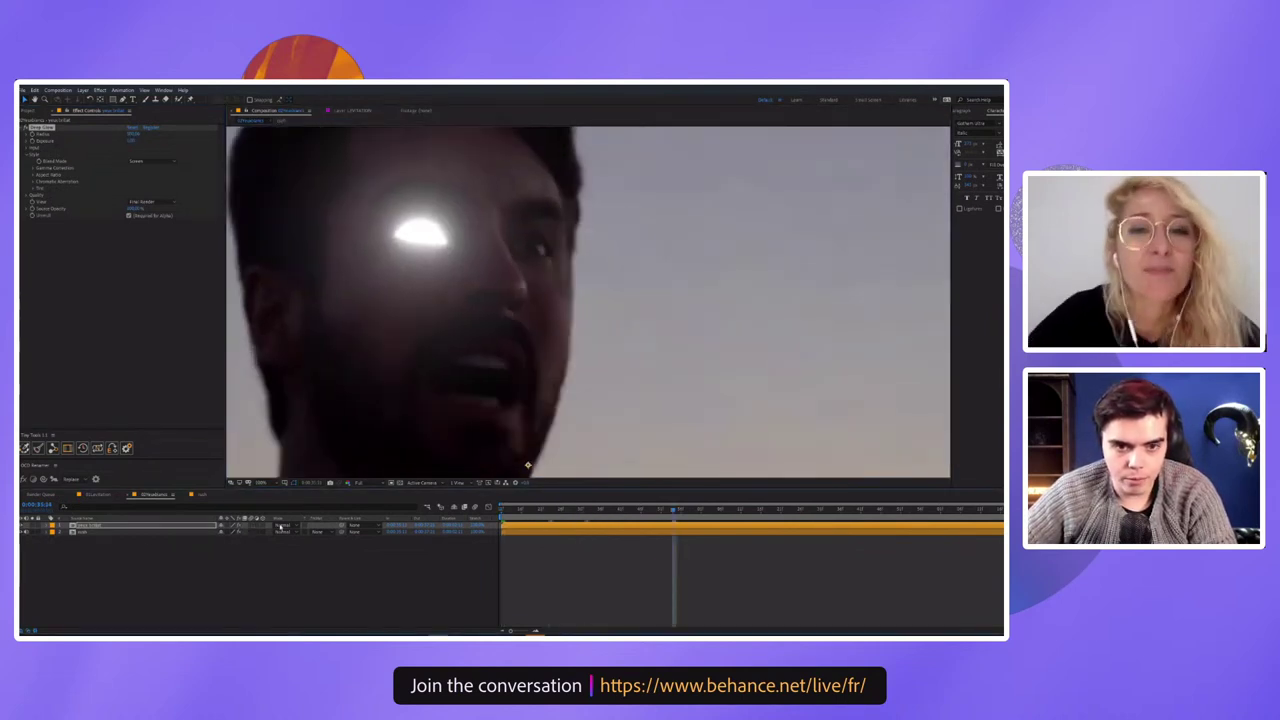
# Set the light layer's blending mode to Screen and open its precomposition
pyautogui.click(285, 525)
pyautogui.click(283, 277)
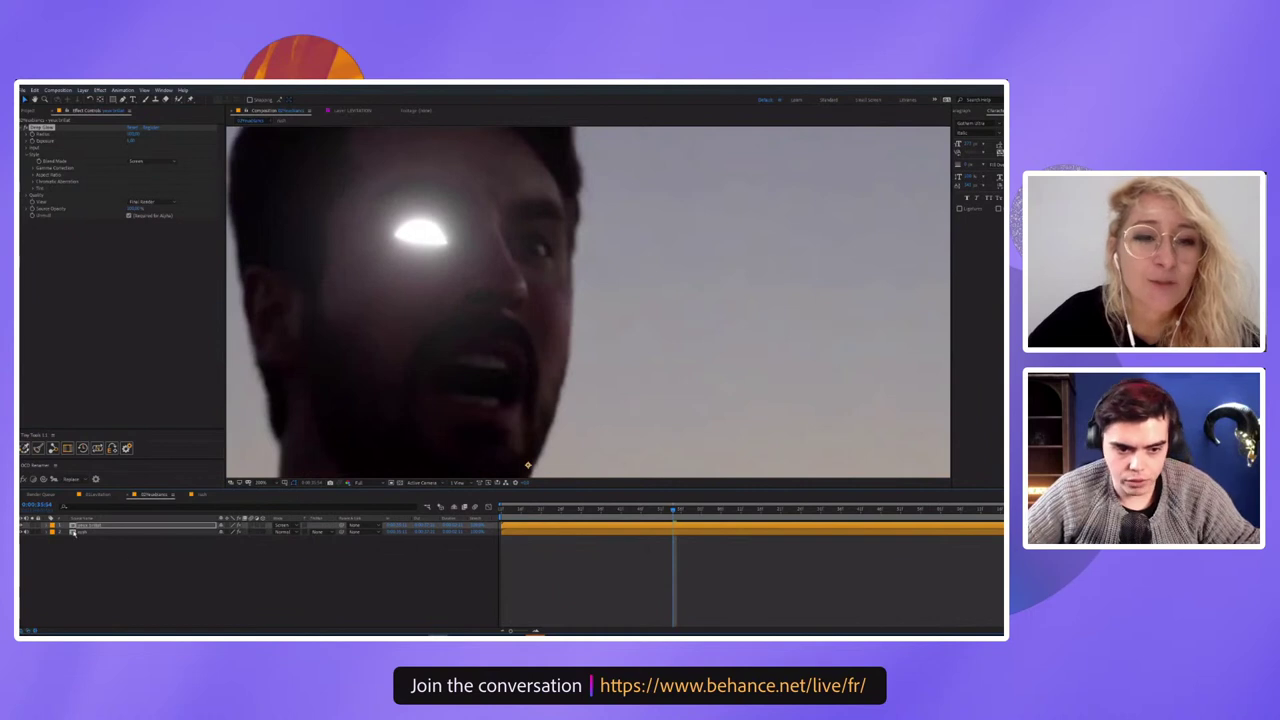
pyautogui.click(88, 529)
pyautogui.scroll(-2, 448, 410)
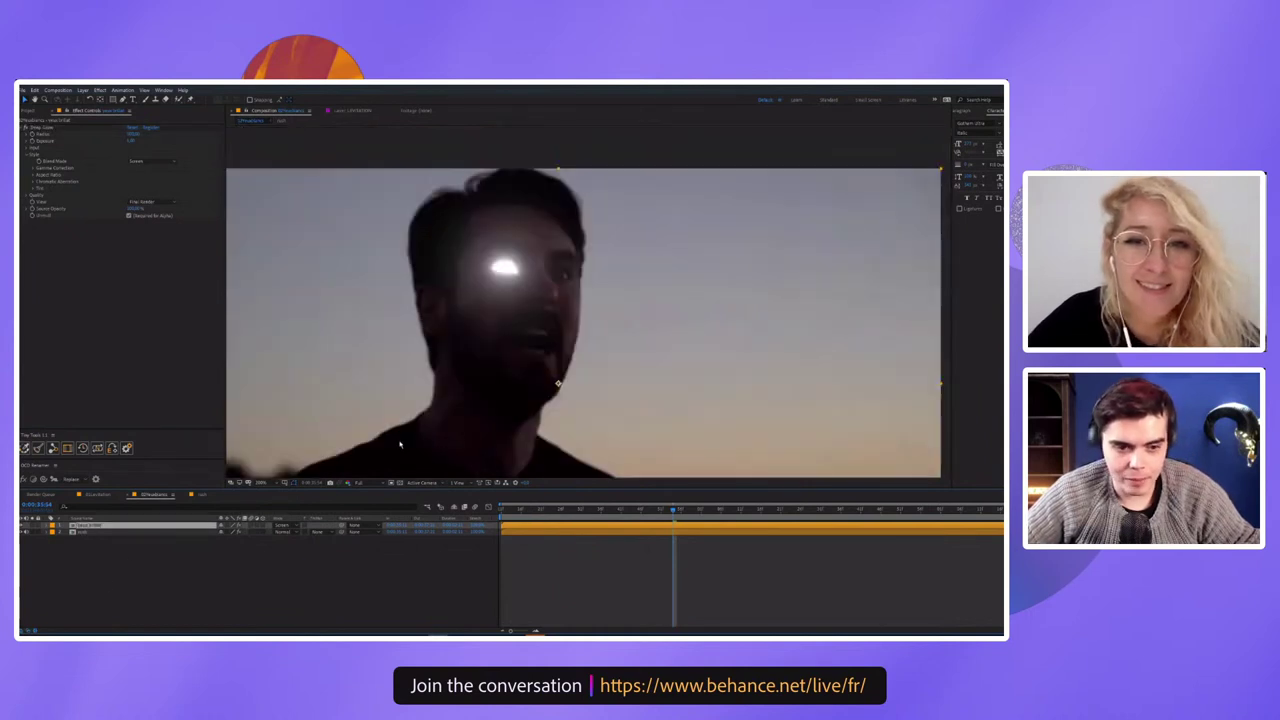
pyautogui.doubleClick(95, 531)
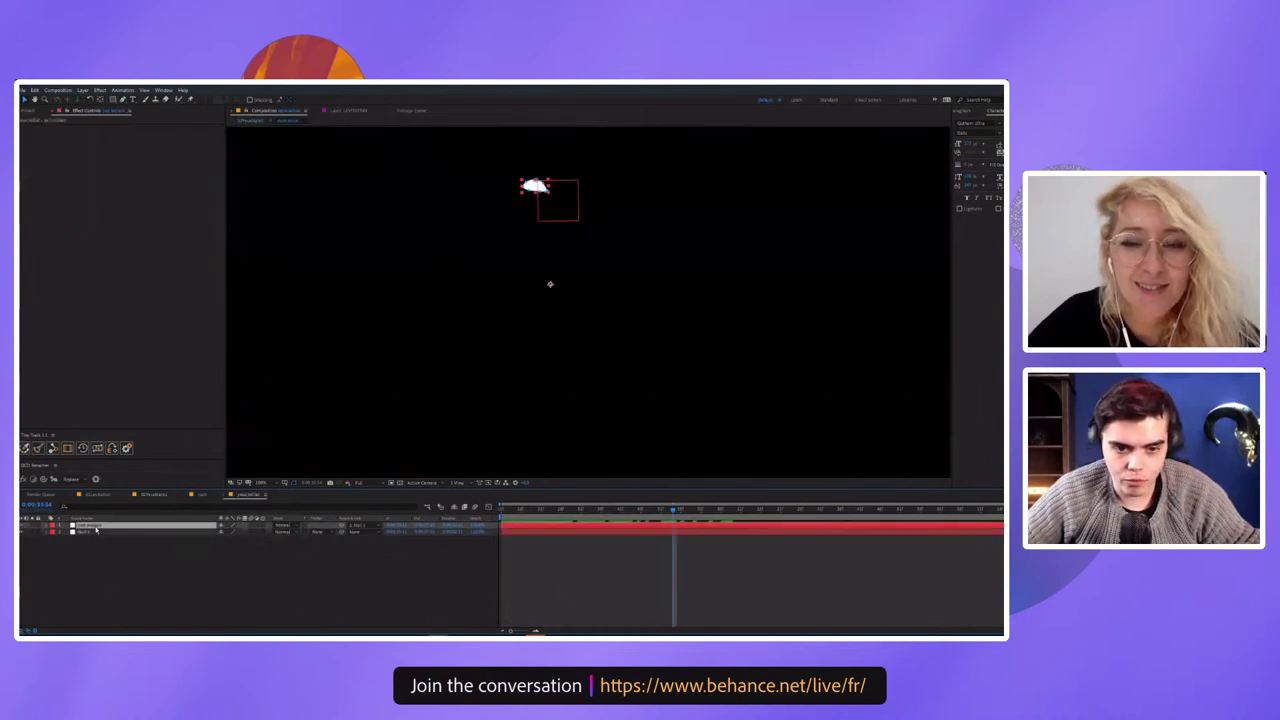
# Duplicate the white light shape and strongly blur the top copy
pyautogui.hotkey('ctrl', 'd')
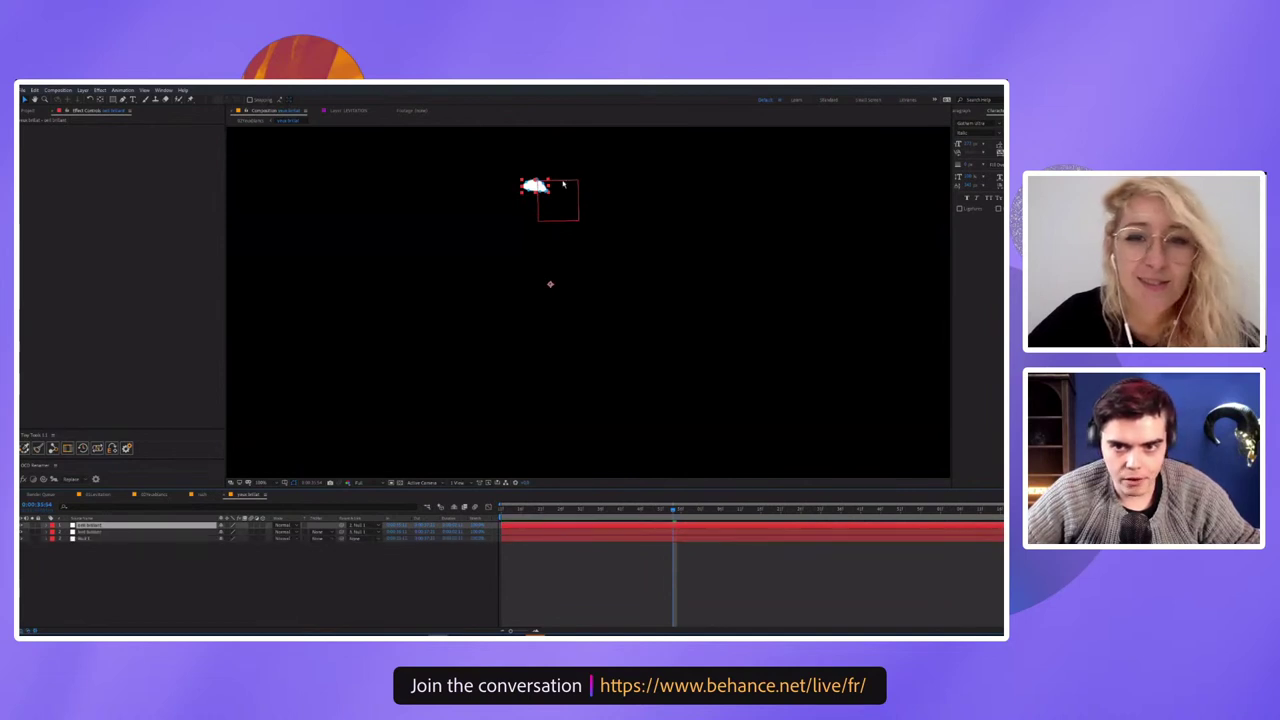
pyautogui.scroll(3, 574, 449)
pyautogui.hotkey('ctrl', 'space')
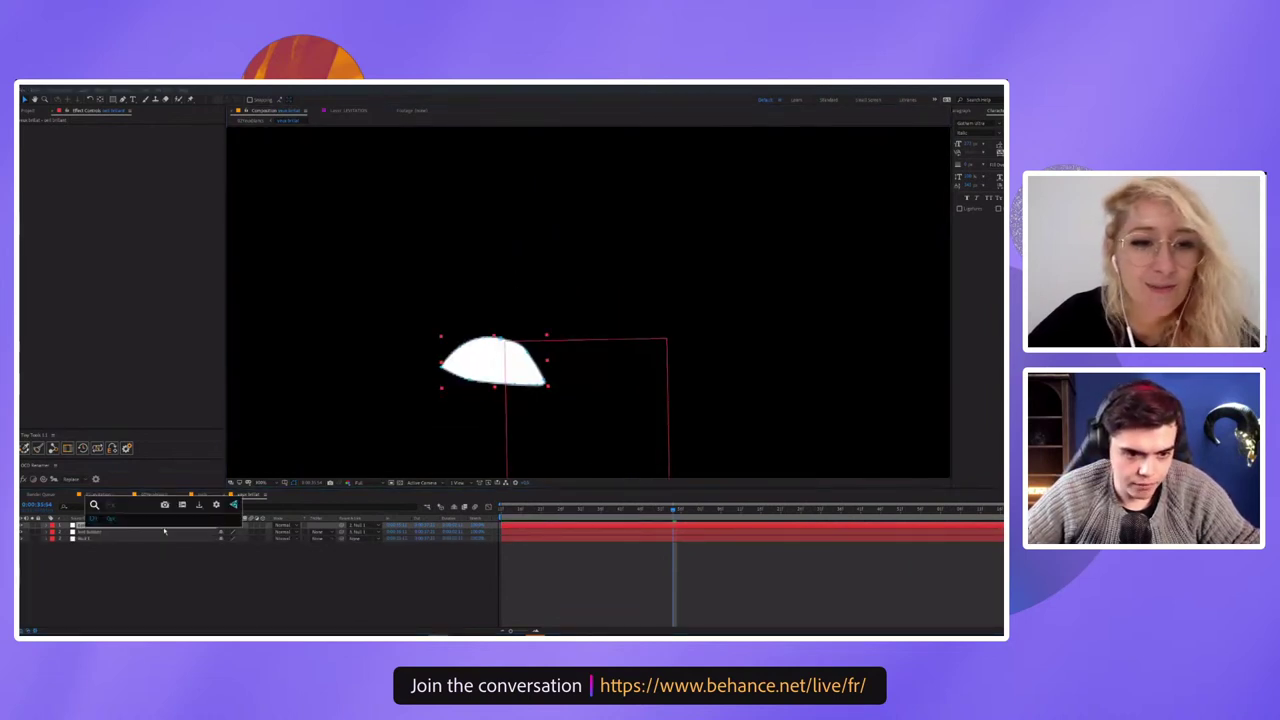
pyautogui.write('gaus')
pyautogui.press('Return')
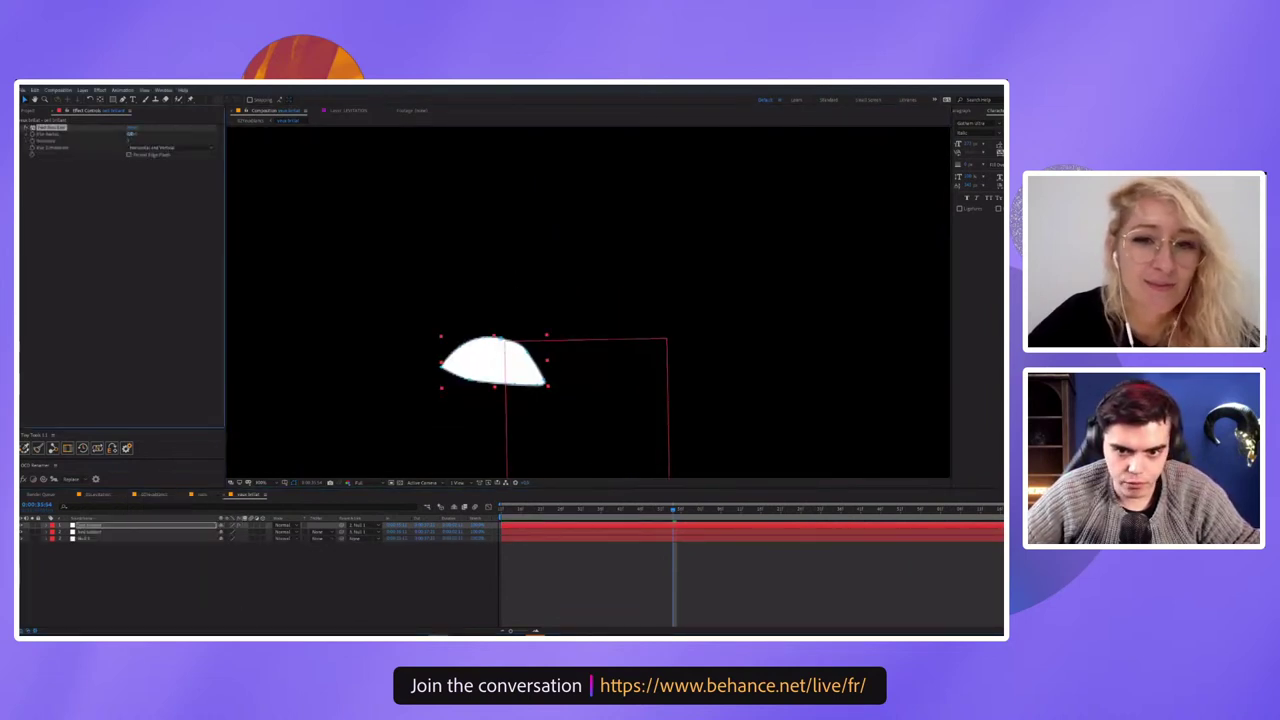
pyautogui.moveTo(131, 133); pyautogui.dragTo(190, 411)
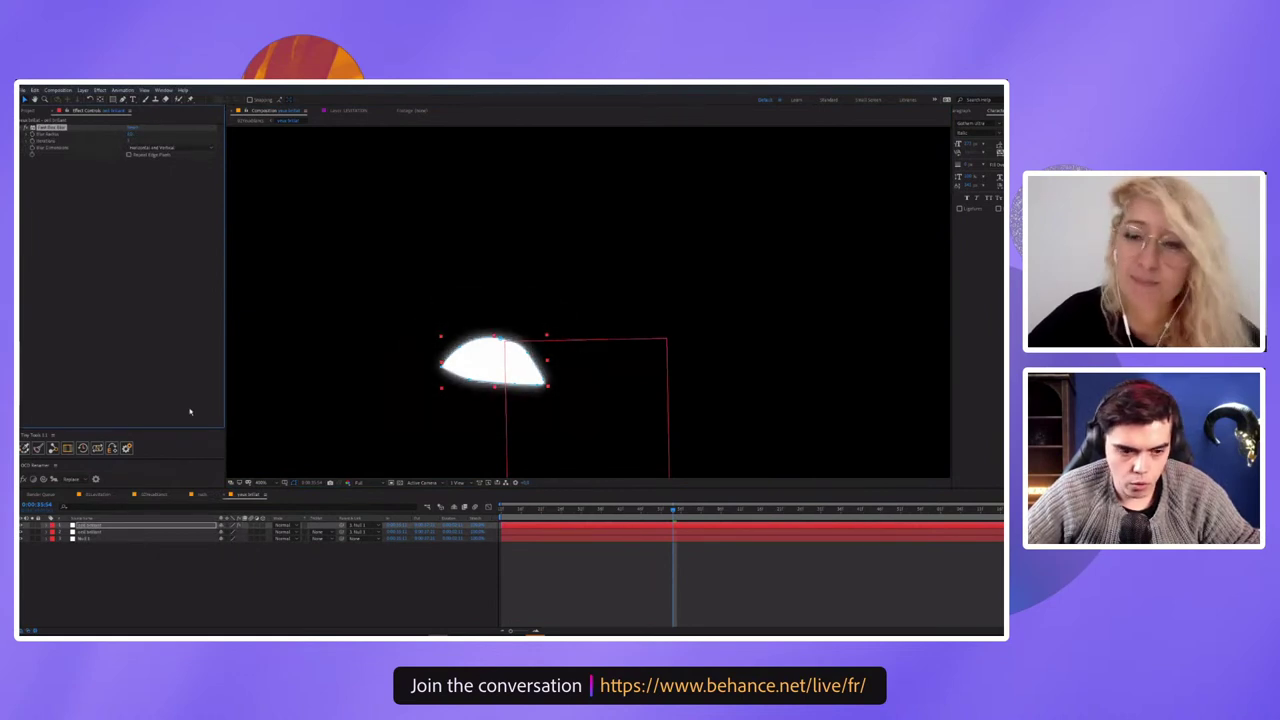
# Use the blurred copy as a Luma Matte for the second shape layer, then return to the main comp
pyautogui.click(104, 534)
pyautogui.click(318, 532)
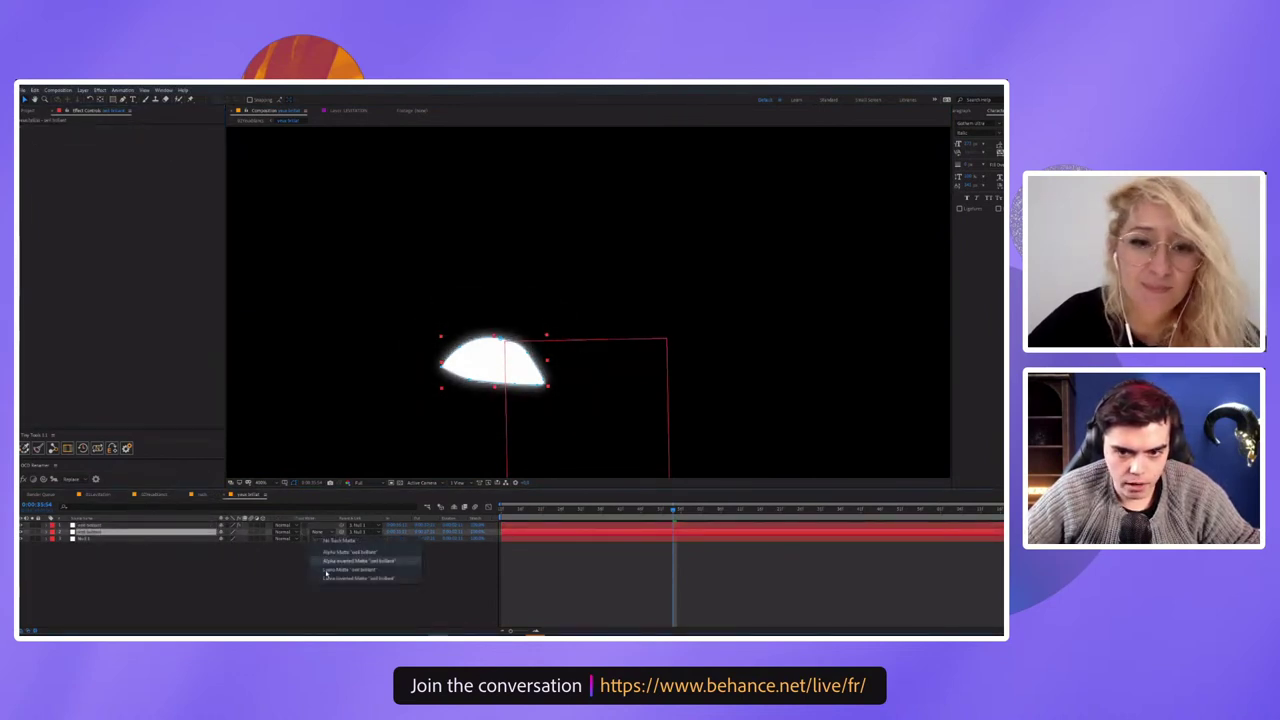
pyautogui.click(362, 566)
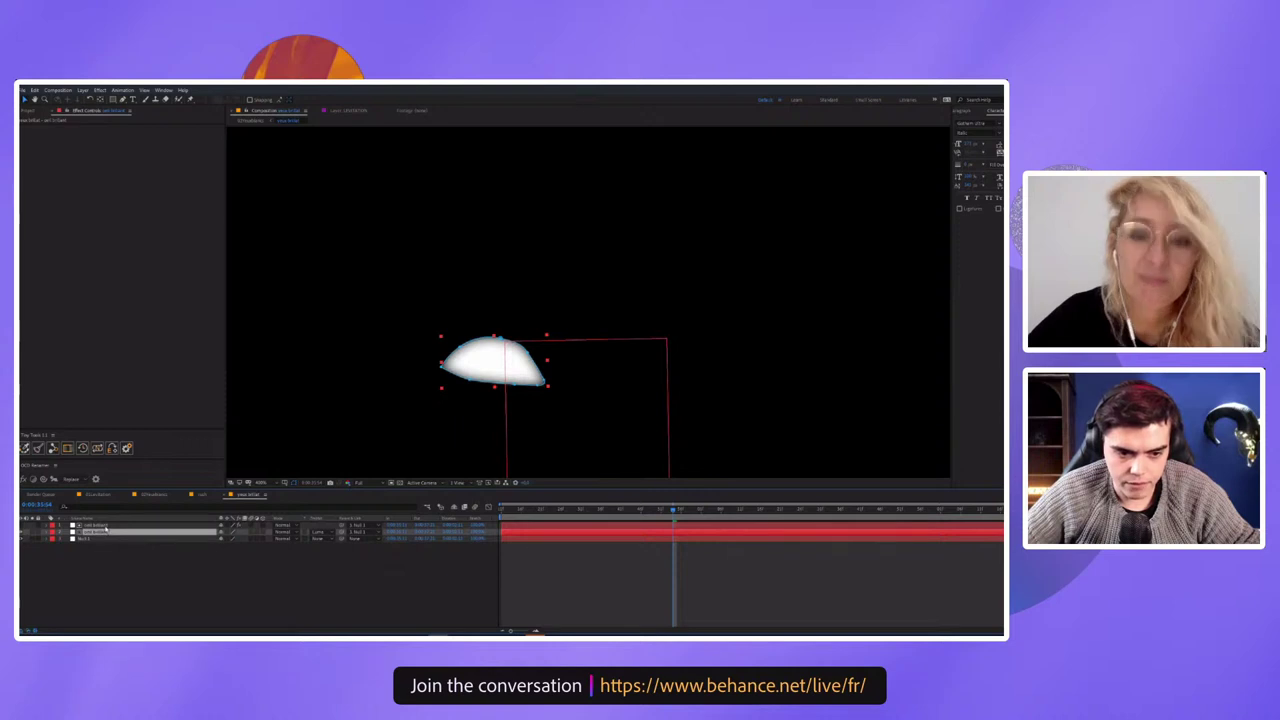
pyautogui.click(100, 525)
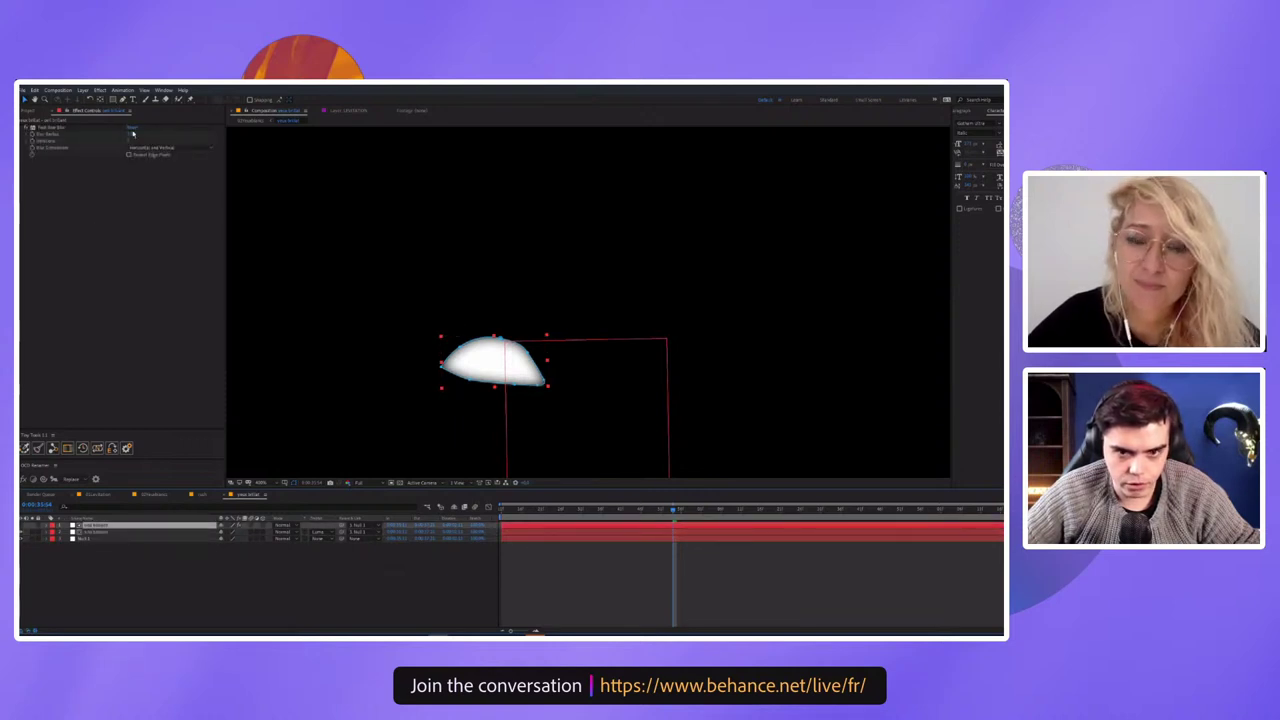
pyautogui.click(52, 127)
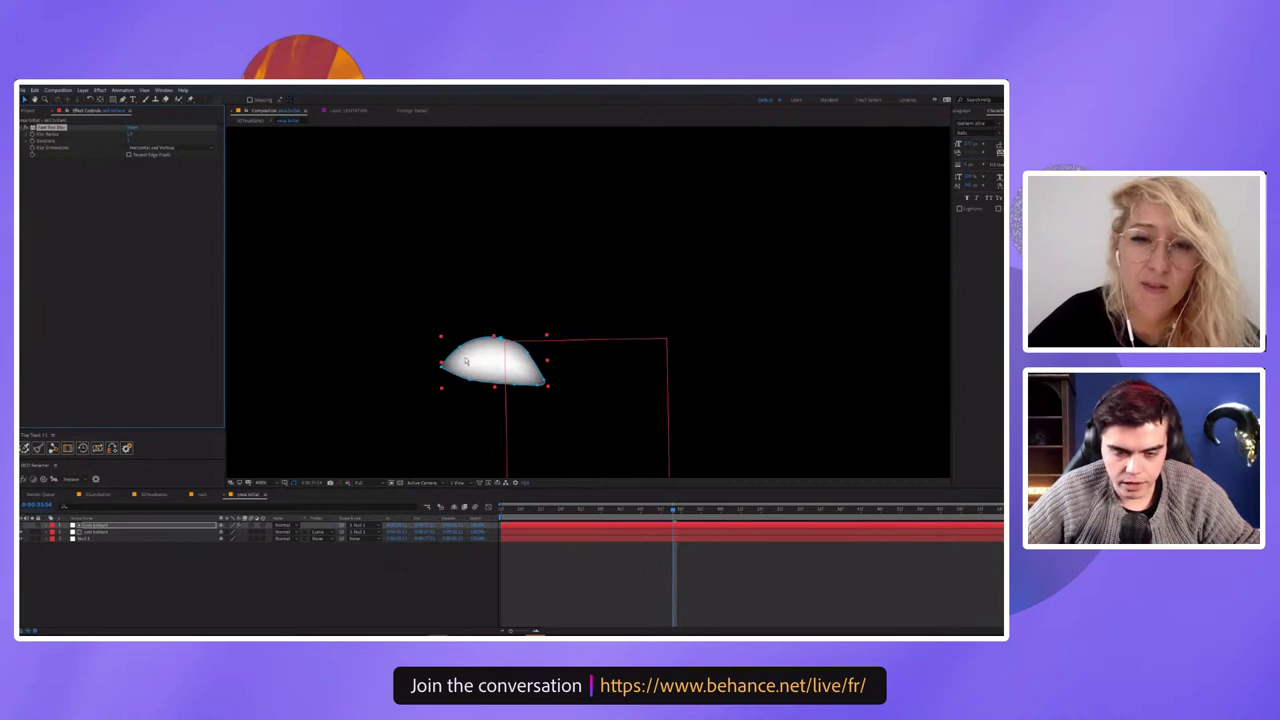
pyautogui.click(509, 381)
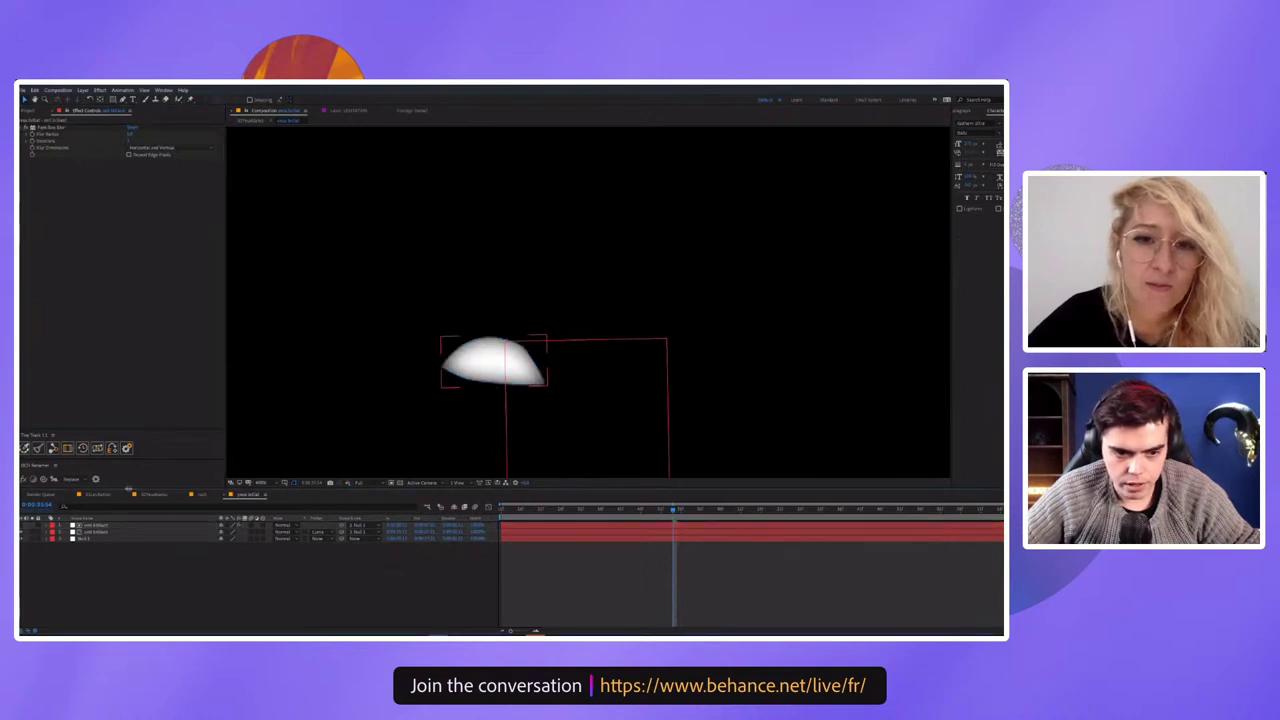
pyautogui.click(161, 496)
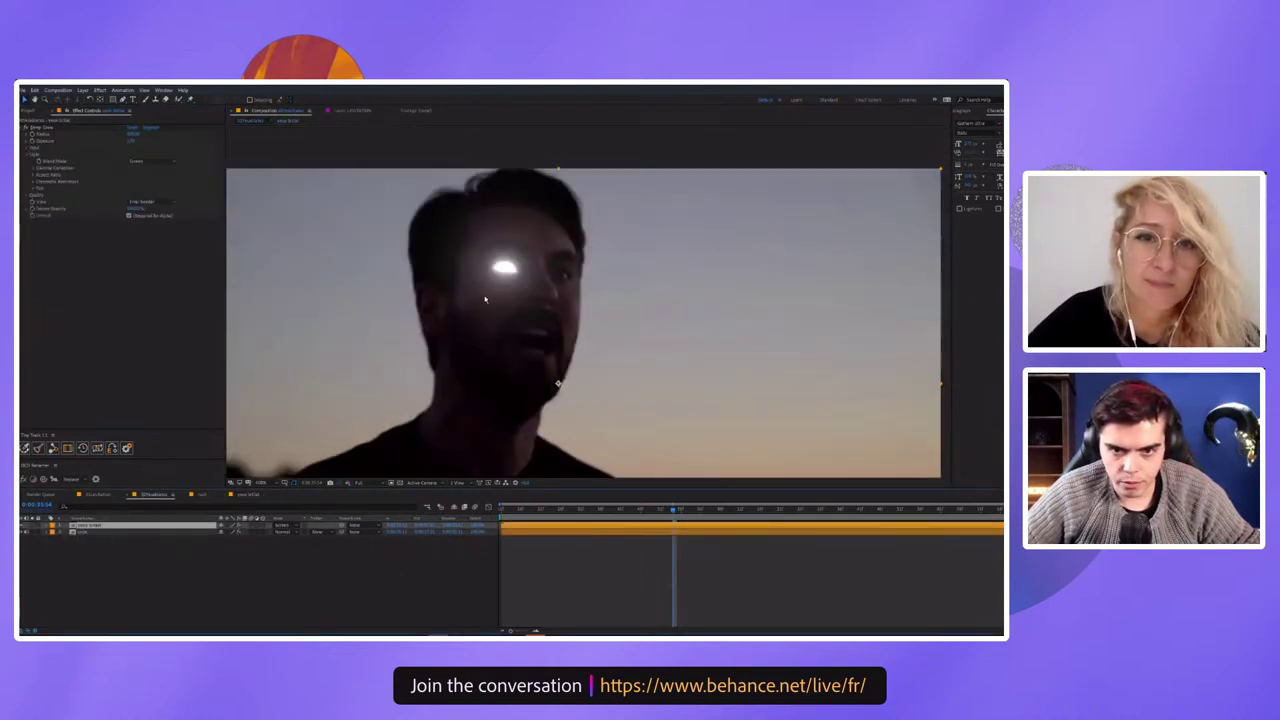
# Apply Levels to the glow layer, switch Channel to Alpha, and drag the input slider left
pyautogui.scroll(3, 484, 298)
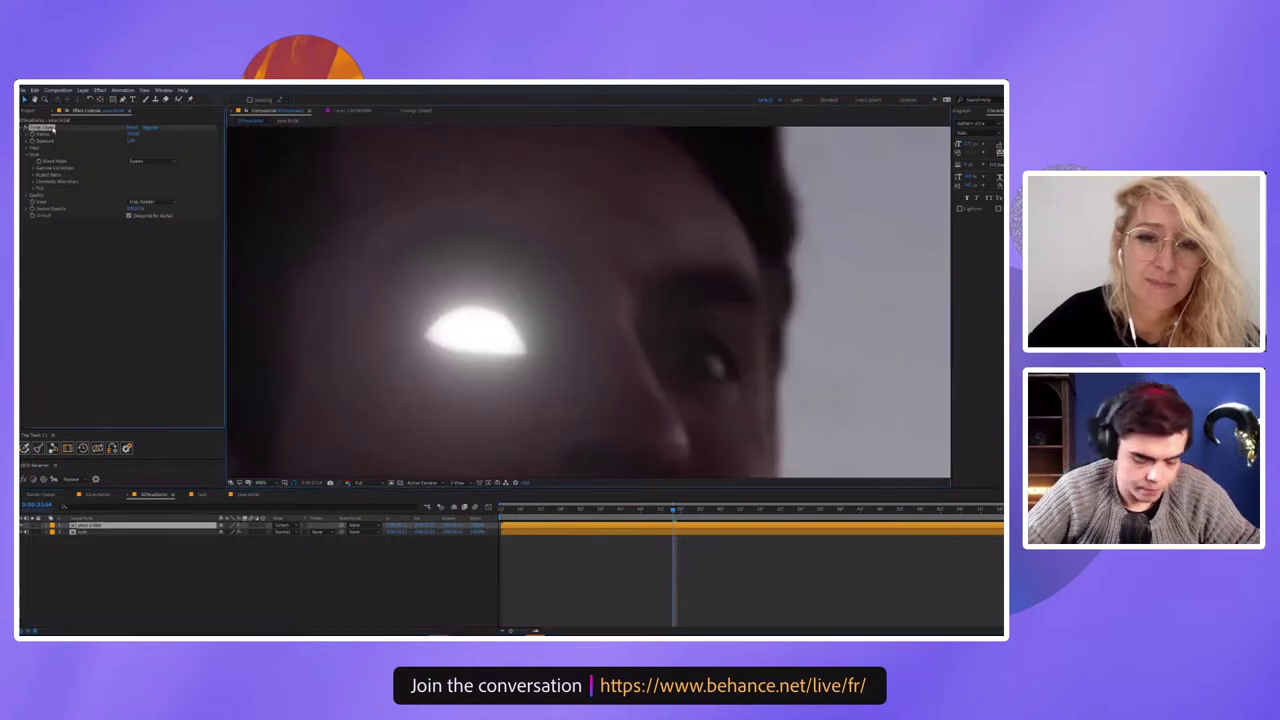
pyautogui.hotkey('ctrl', 'space')
pyautogui.write('c')
pyautogui.press('BackSpace')
pyautogui.write('levels')
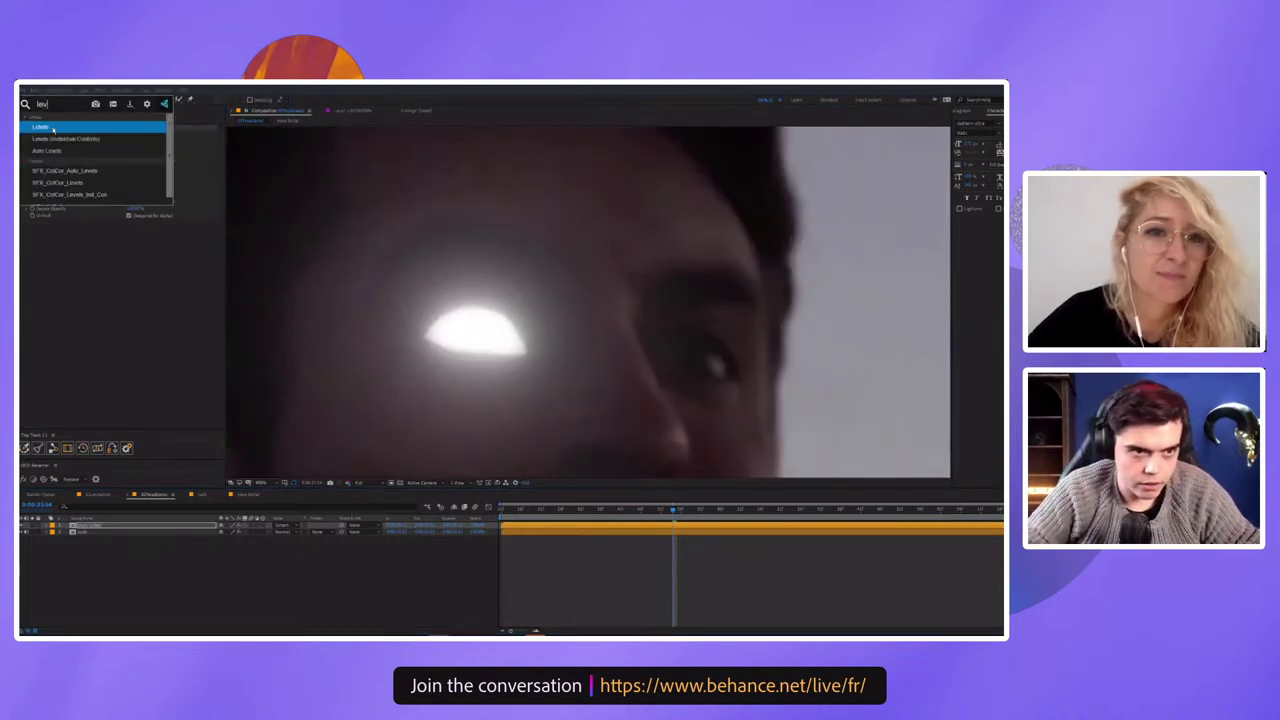
pyautogui.press('Return')
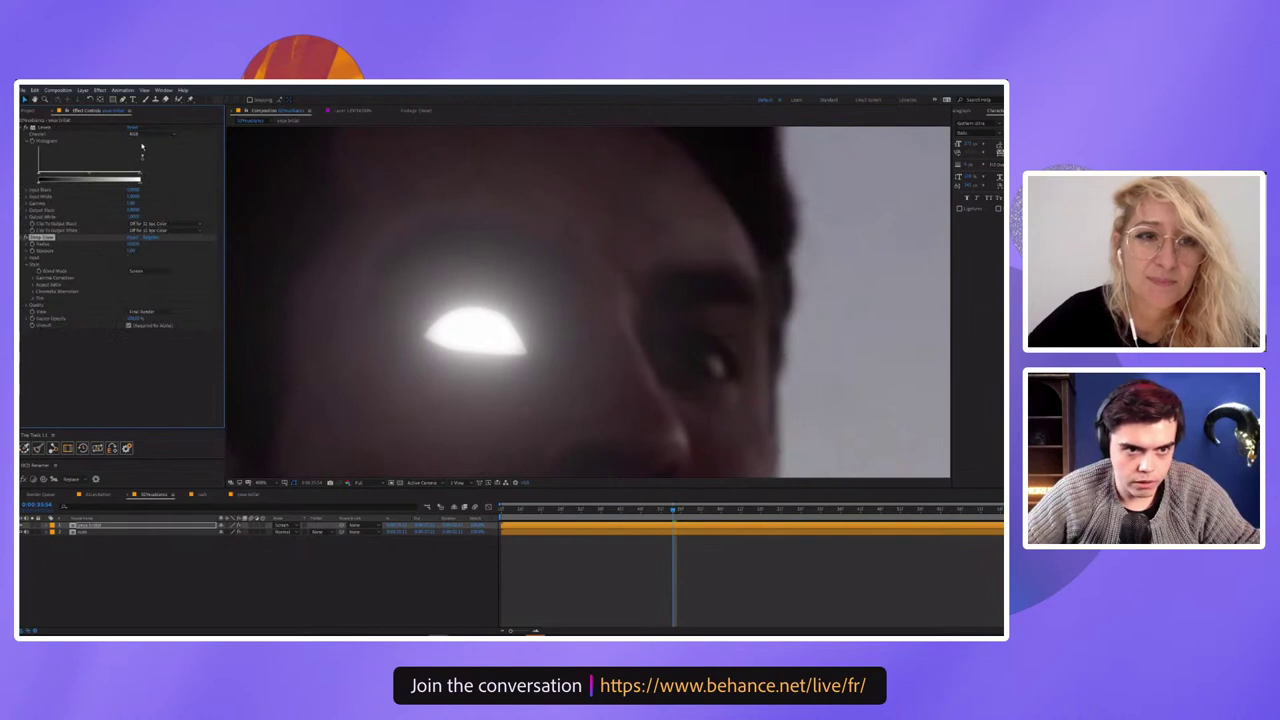
pyautogui.click(147, 178)
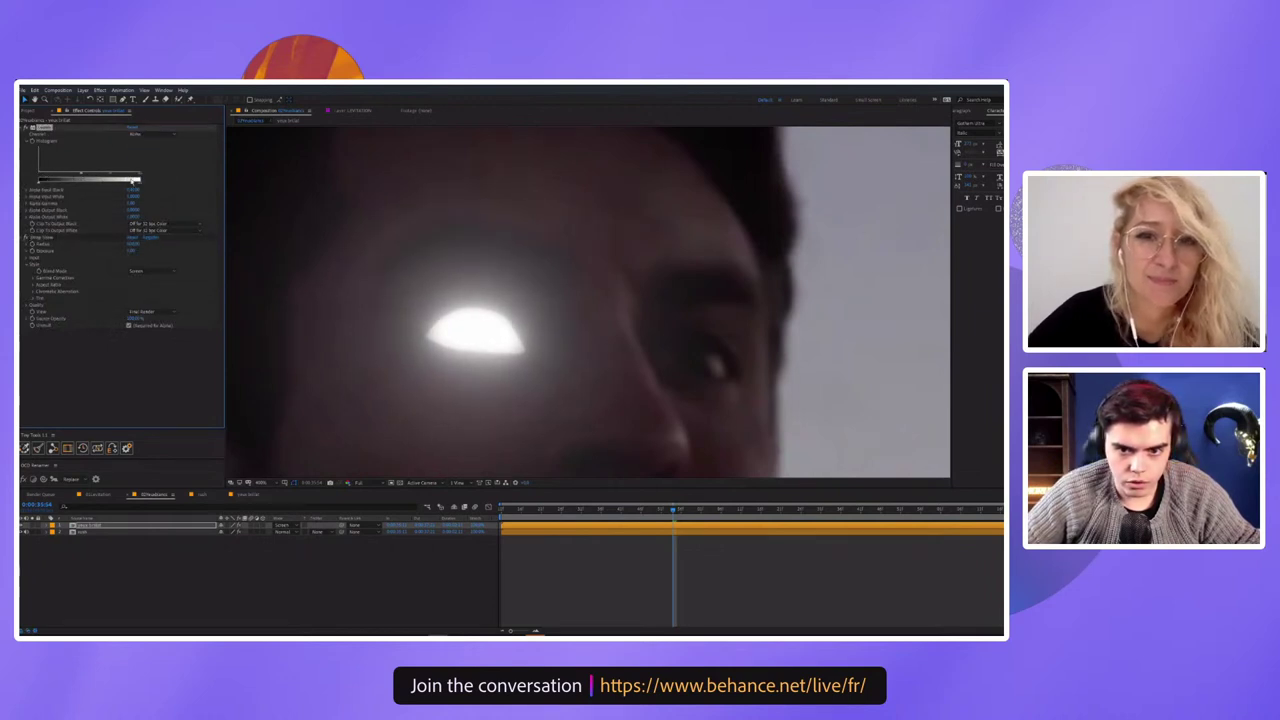
pyautogui.moveTo(133, 181)
pyautogui.mouseDown()
pyautogui.moveTo(58, 180)
pyautogui.moveTo(116, 177)
pyautogui.mouseUp()
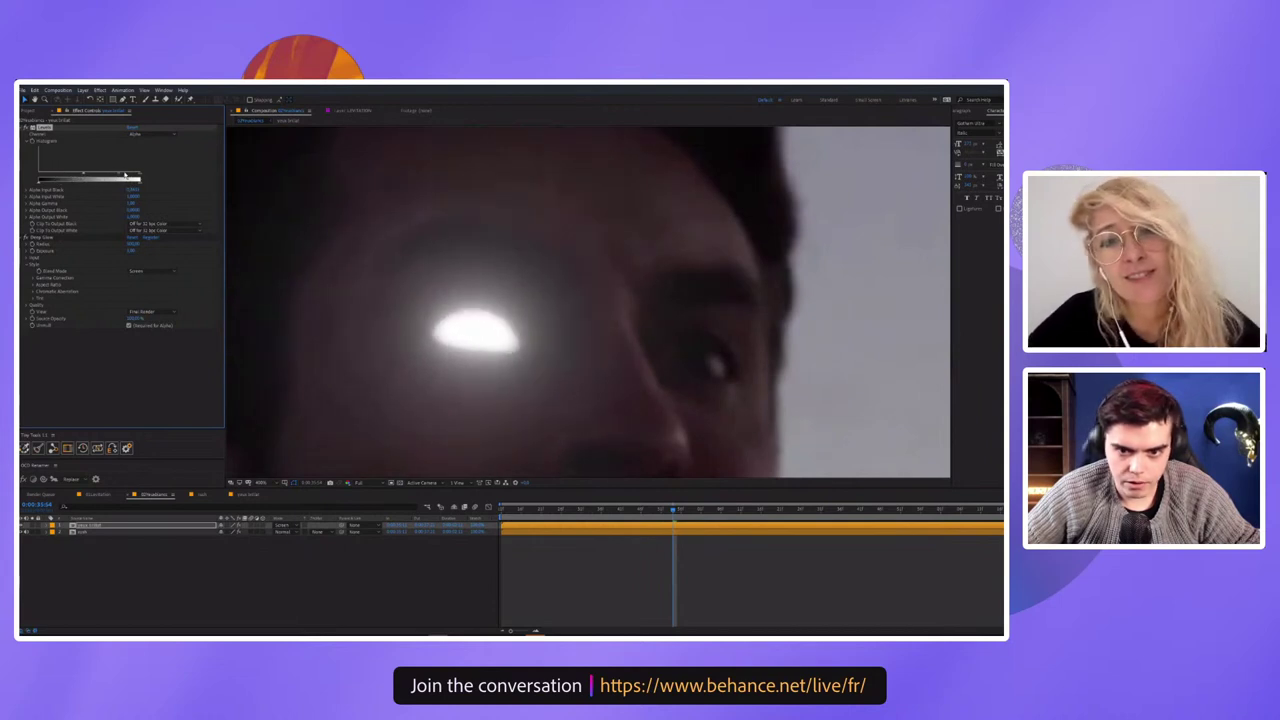
pyautogui.moveTo(125, 175); pyautogui.dragTo(112, 176)
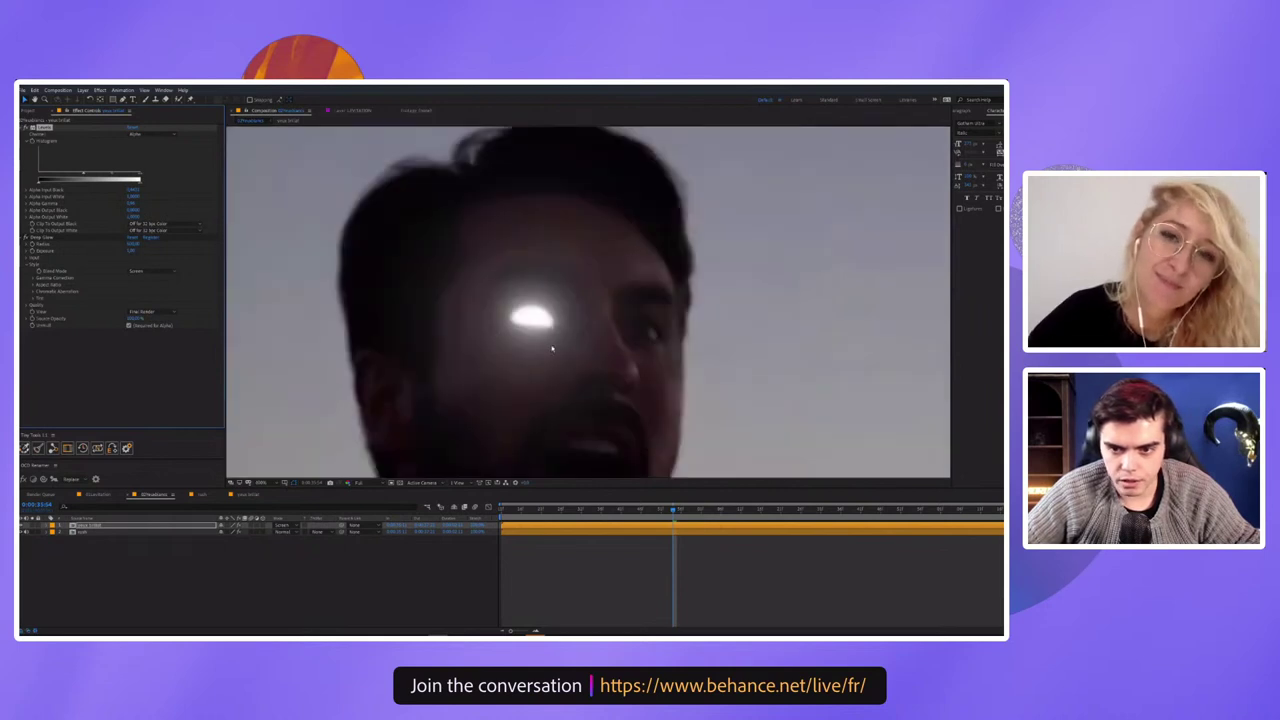
pyautogui.scroll(-1, 551, 347)
pyautogui.scroll(-1, 540, 347)
pyautogui.scroll(-2, 524, 346)
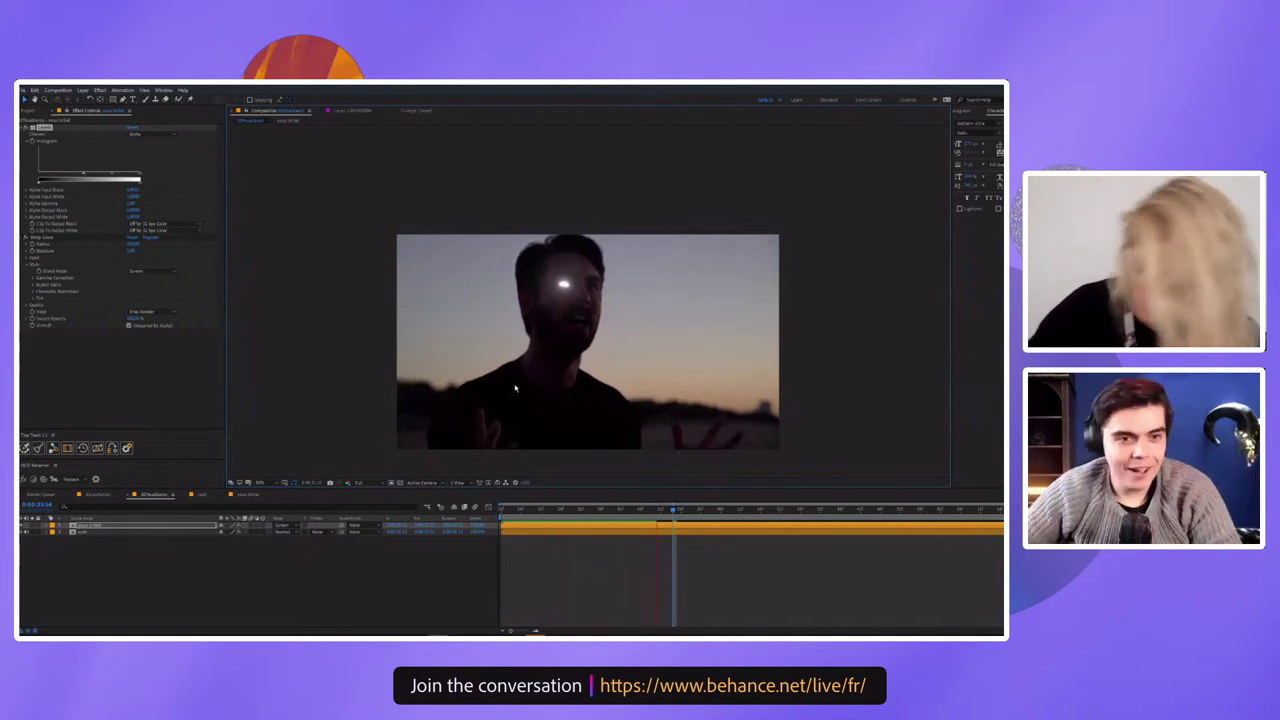
# Enable Deep Glow's Tint with a red colour and set its tint blend mode
pyautogui.click(44, 298)
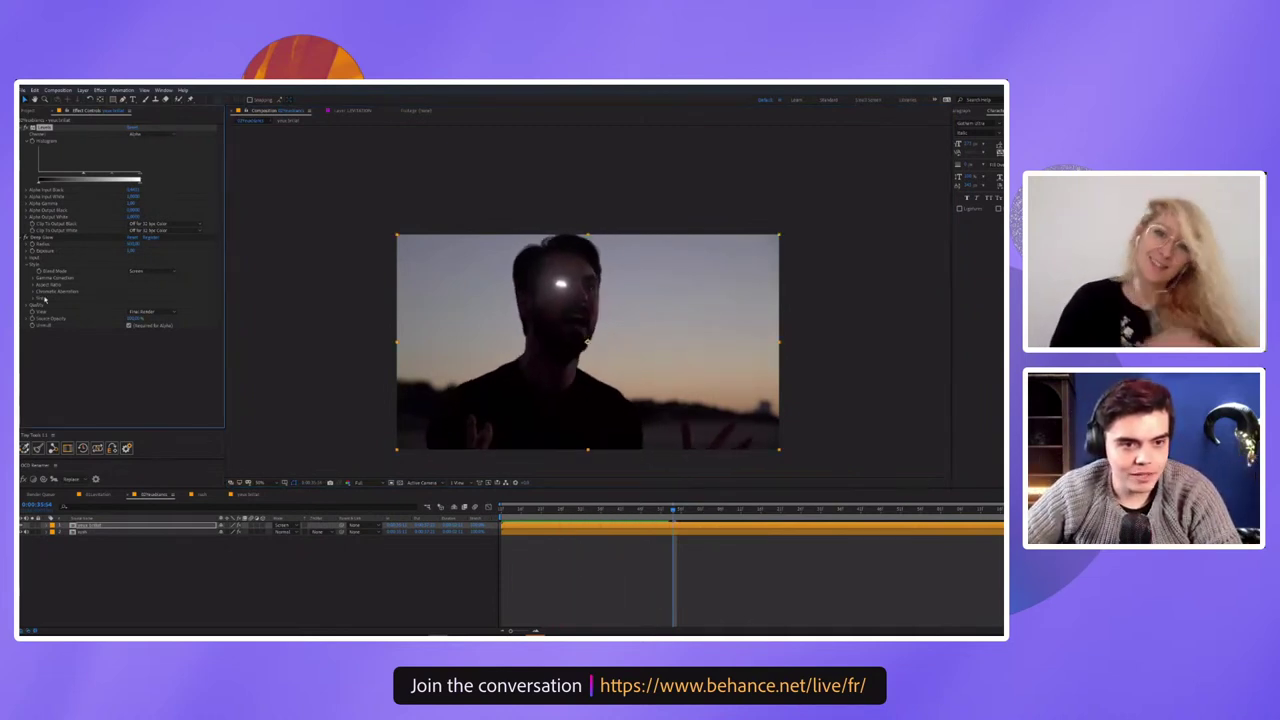
pyautogui.click(40, 298)
pyautogui.click(128, 305)
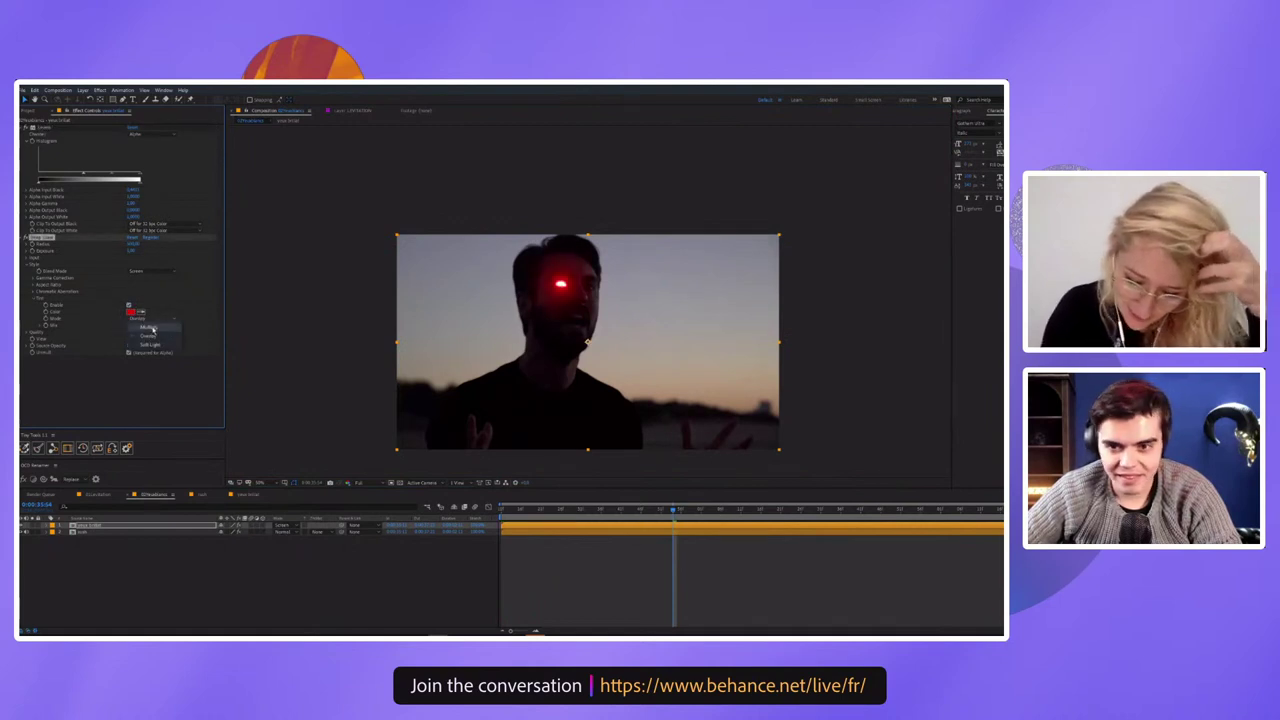
pyautogui.click(150, 328)
# Preview the red forehead glow playing across the shot
pyautogui.press('space')
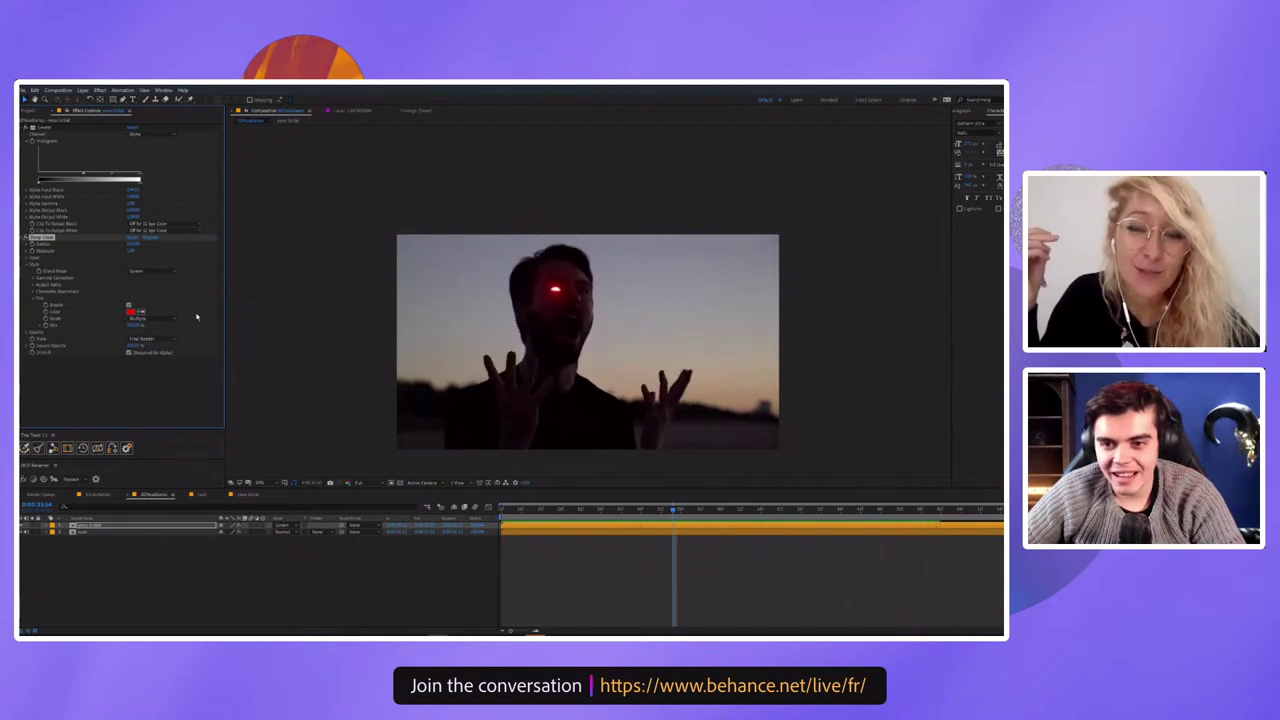
pyautogui.press('space')
pyautogui.press('space')
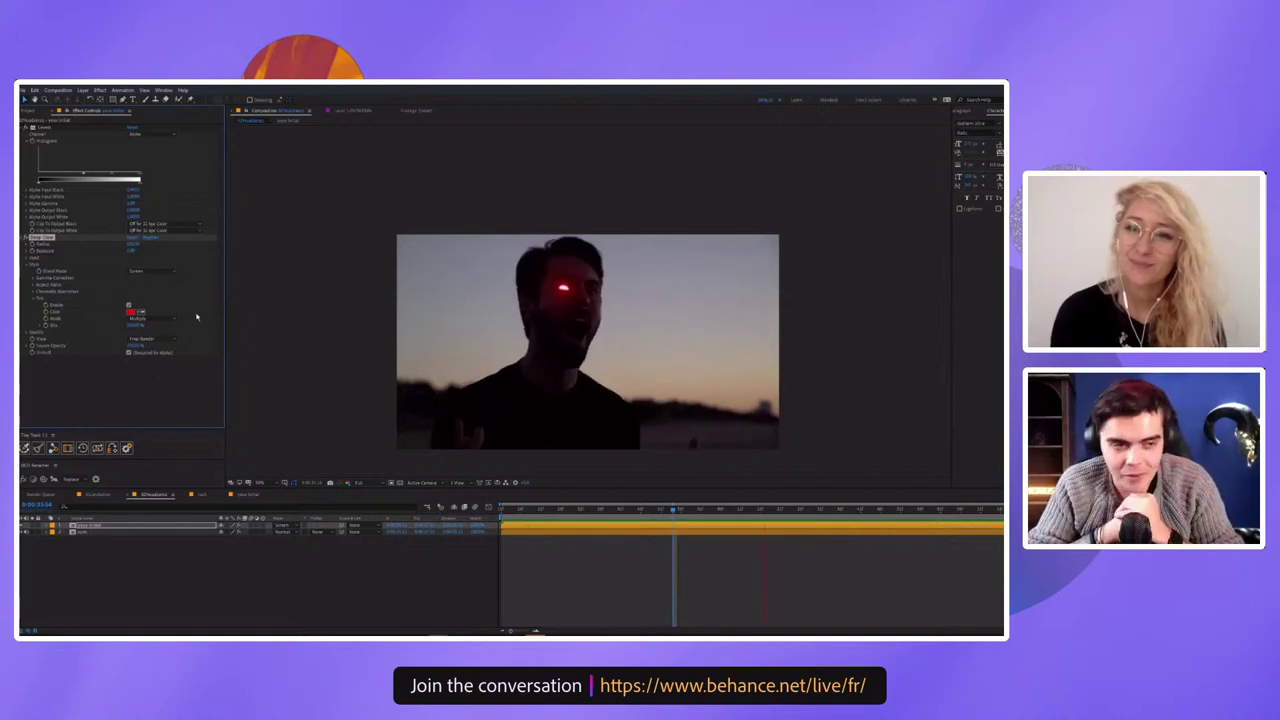
pyautogui.click(84, 90)
# Create a new white solid and apply Optical Flares to it through the effect search
pyautogui.moveTo(100, 98)
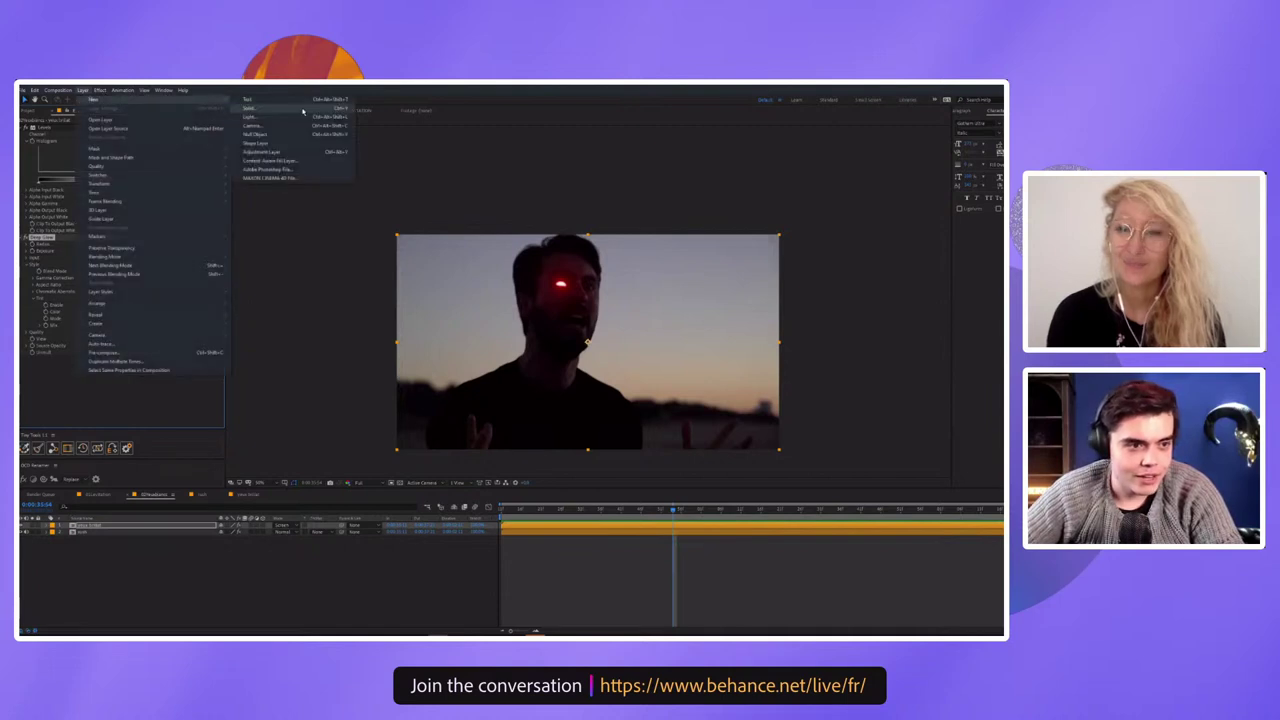
pyautogui.click(252, 106)
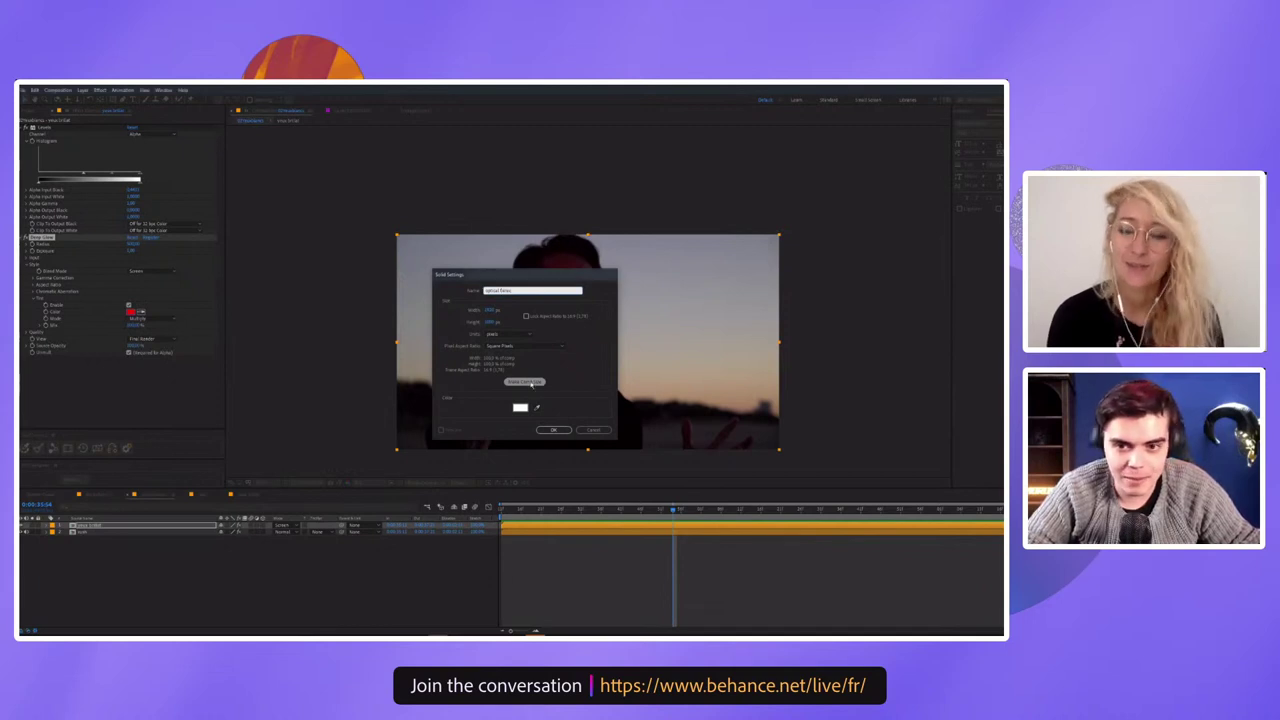
pyautogui.press('Return')
pyautogui.hotkey('ctrl', 'space')
pyautogui.write('pt')
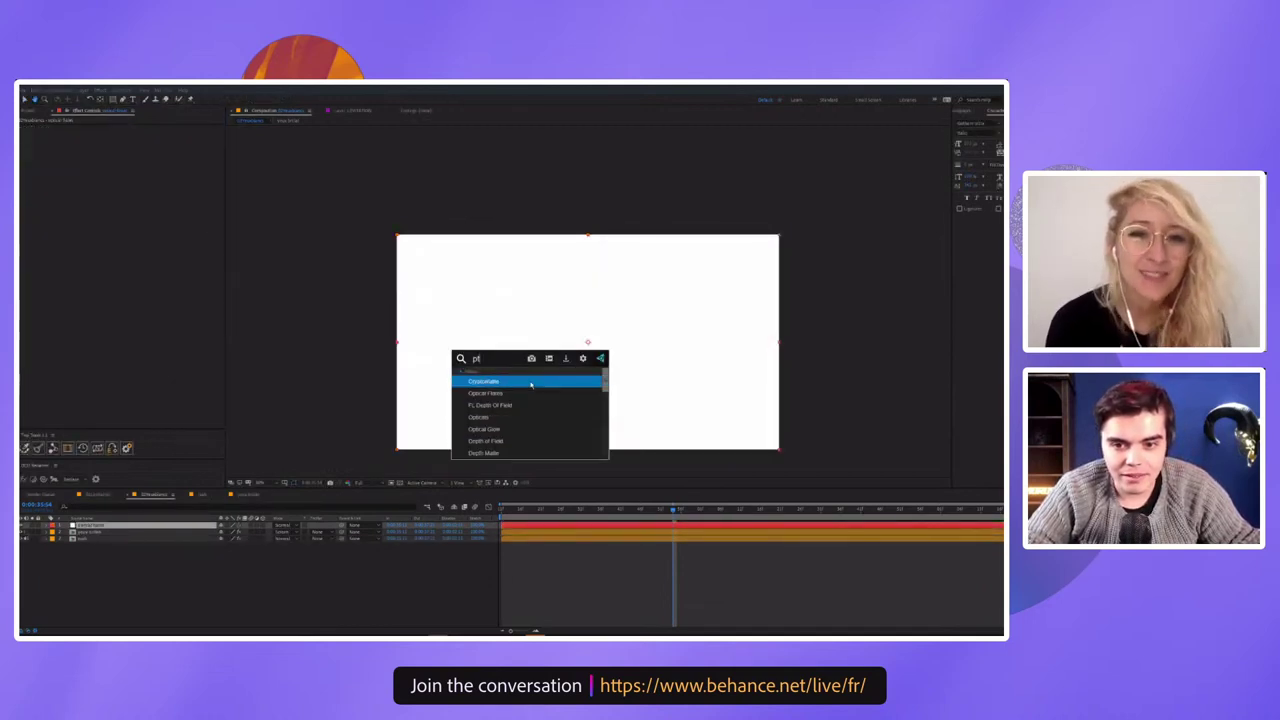
pyautogui.write('ical')
pyautogui.press('Return')
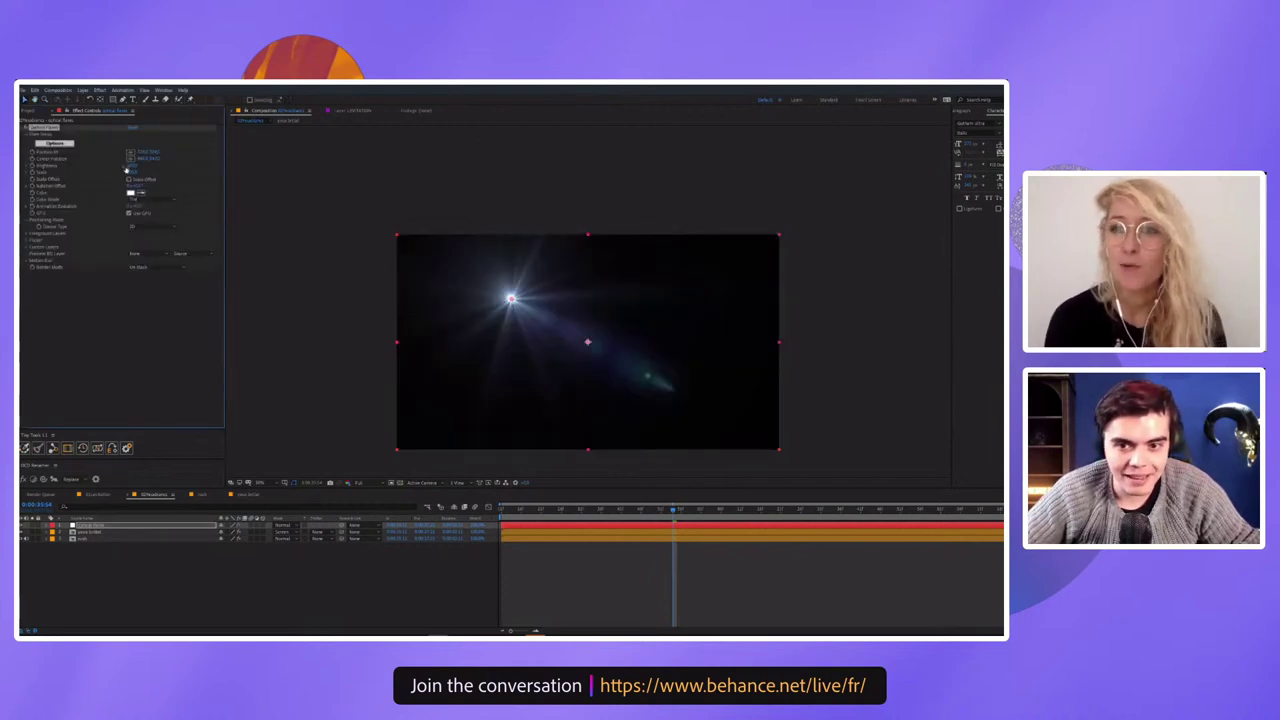
# Set the flare layer to Screen and move the flare centre lower right, away from the face
pyautogui.click(287, 527)
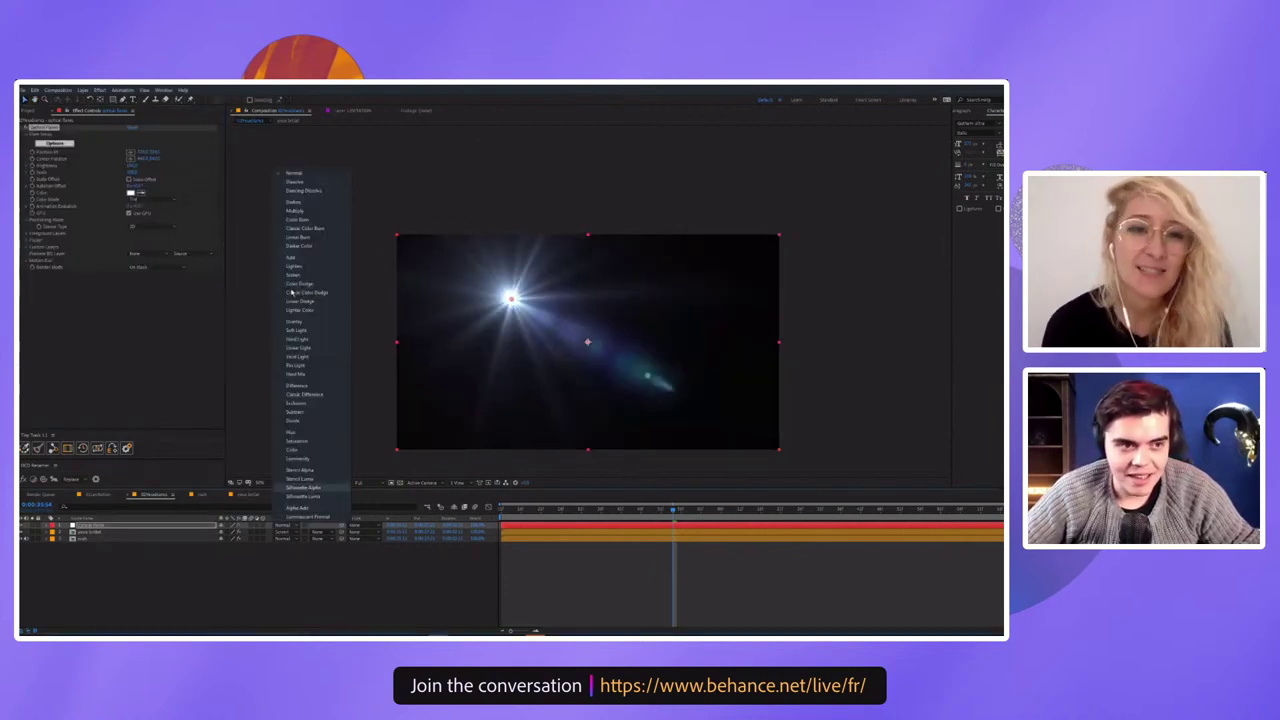
pyautogui.click(293, 274)
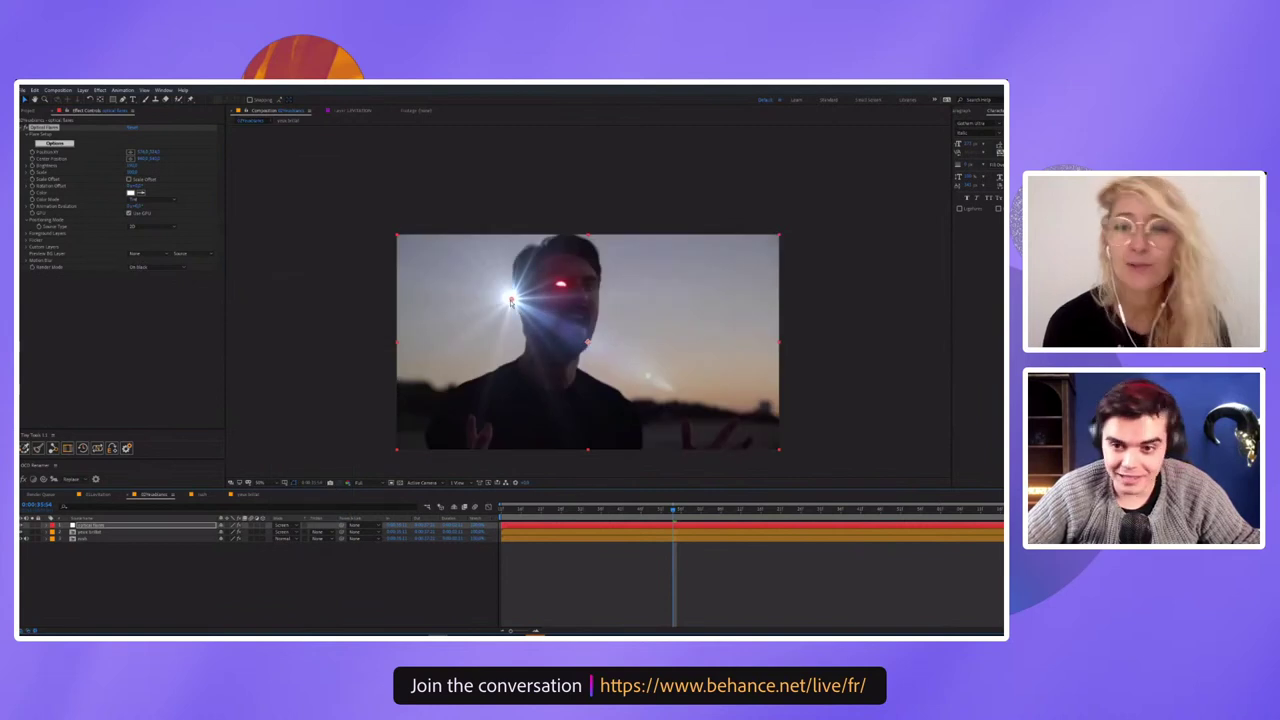
pyautogui.moveTo(774, 301)
pyautogui.mouseDown()
pyautogui.moveTo(801, 295)
pyautogui.moveTo(800, 329)
pyautogui.mouseUp()
pyautogui.moveTo(781, 388); pyautogui.dragTo(794, 406)
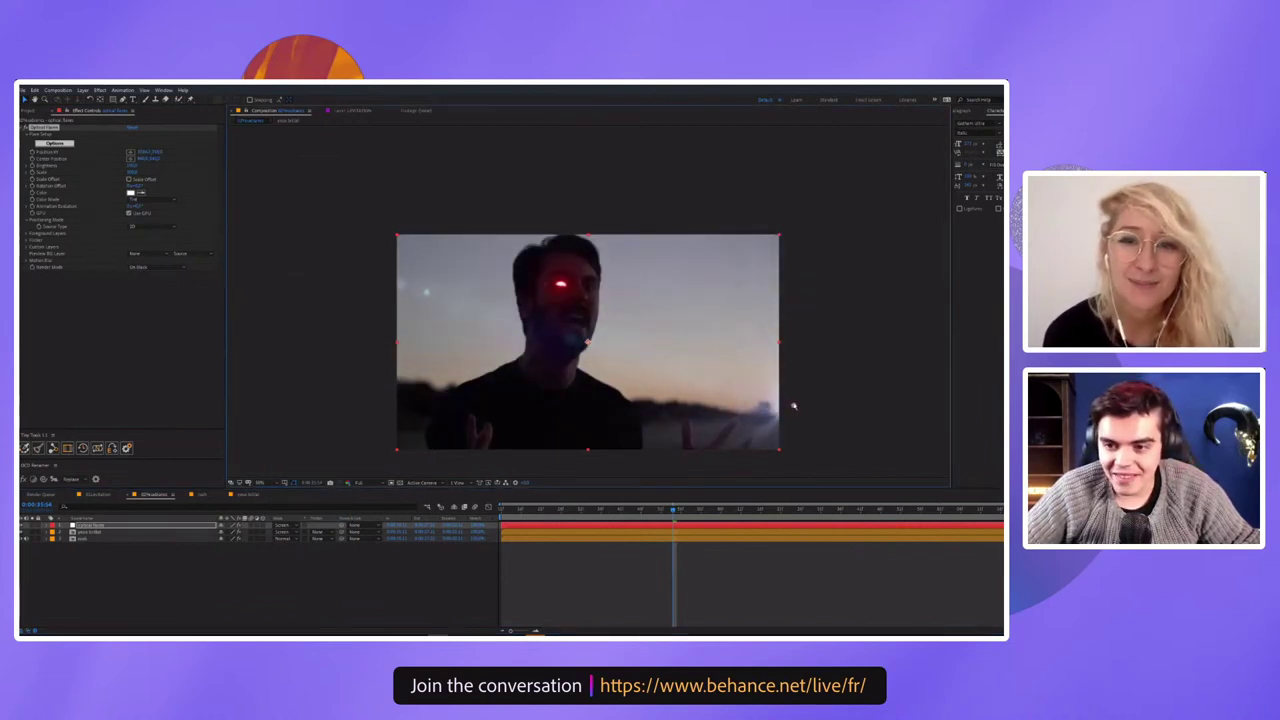
# In Optical Flares Options, clear the element stack and apply a horizontal streak preset
pyautogui.click(70, 144)
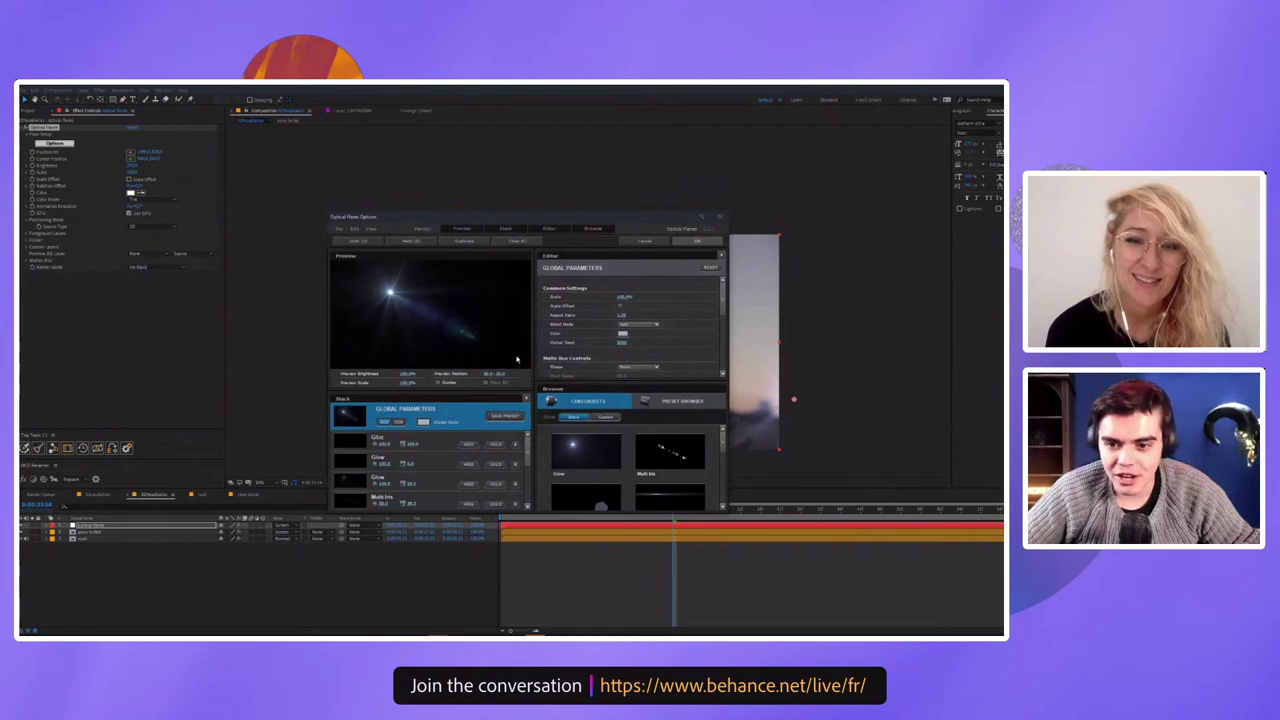
pyautogui.click(517, 241)
pyautogui.click(682, 400)
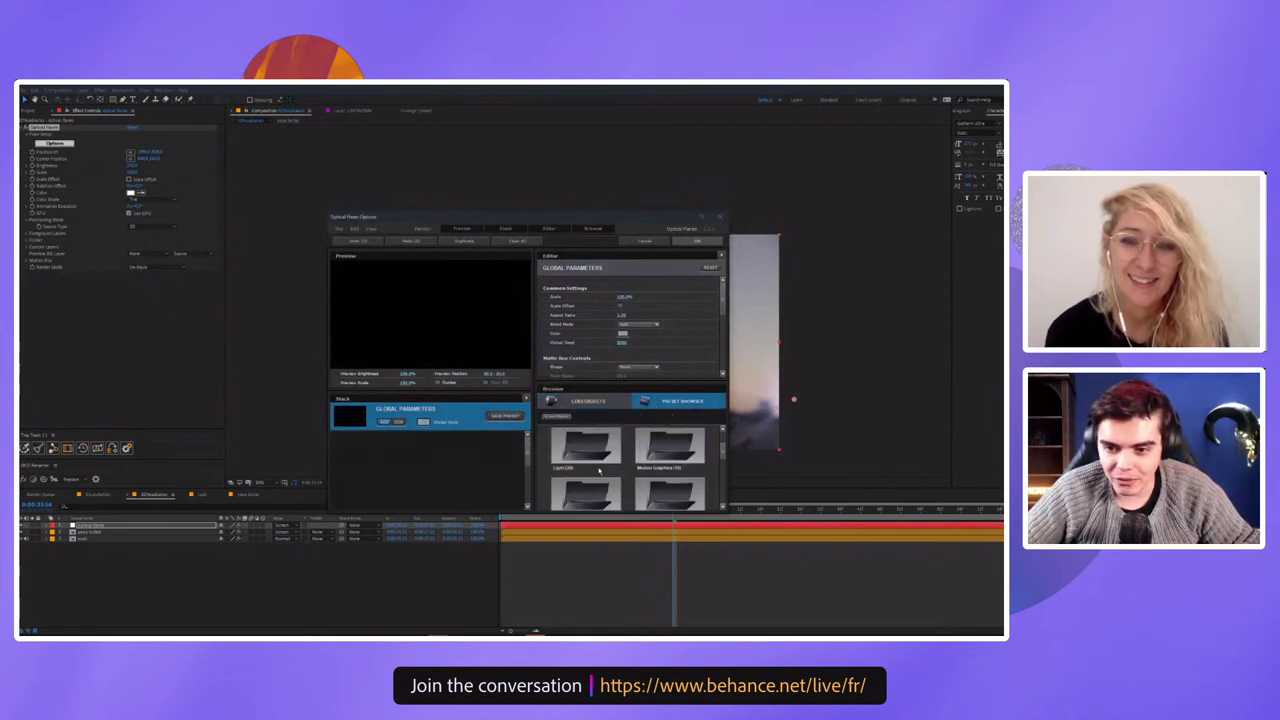
pyautogui.doubleClick(599, 449)
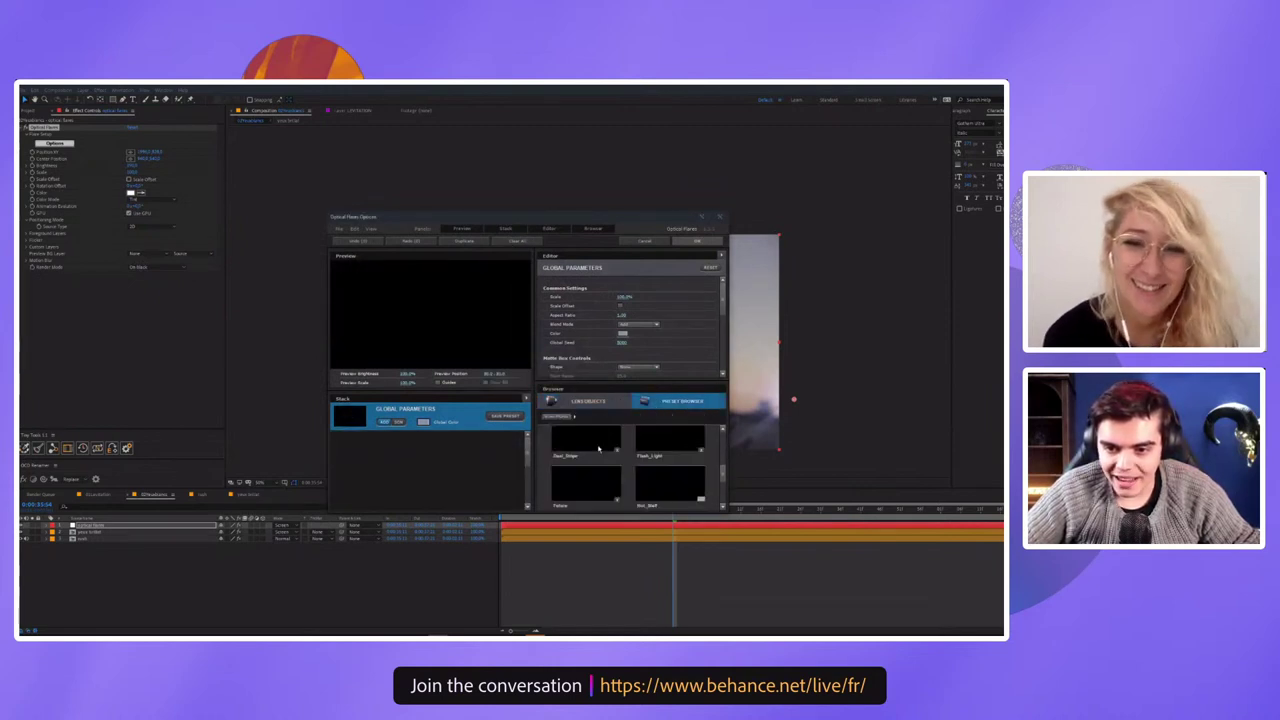
pyautogui.click(697, 241)
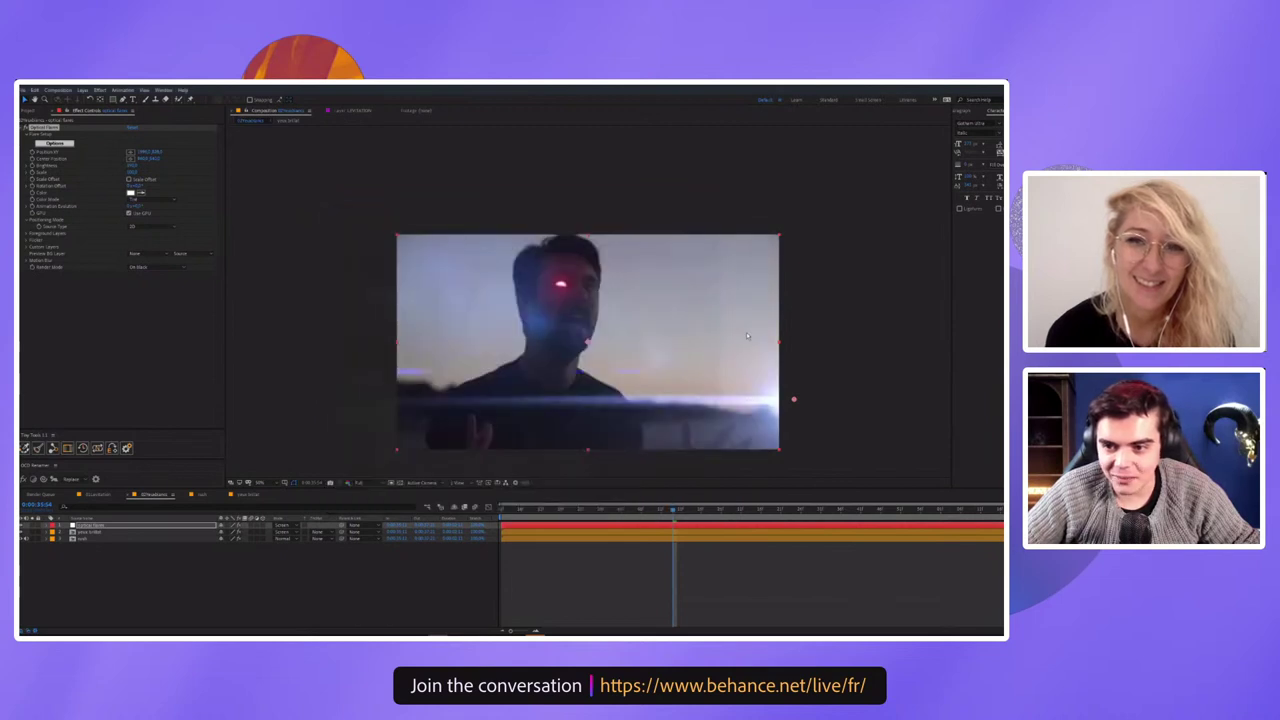
# Drag the flare position point down so the streak sits across the man's chest
pyautogui.moveTo(797, 358); pyautogui.dragTo(798, 416)
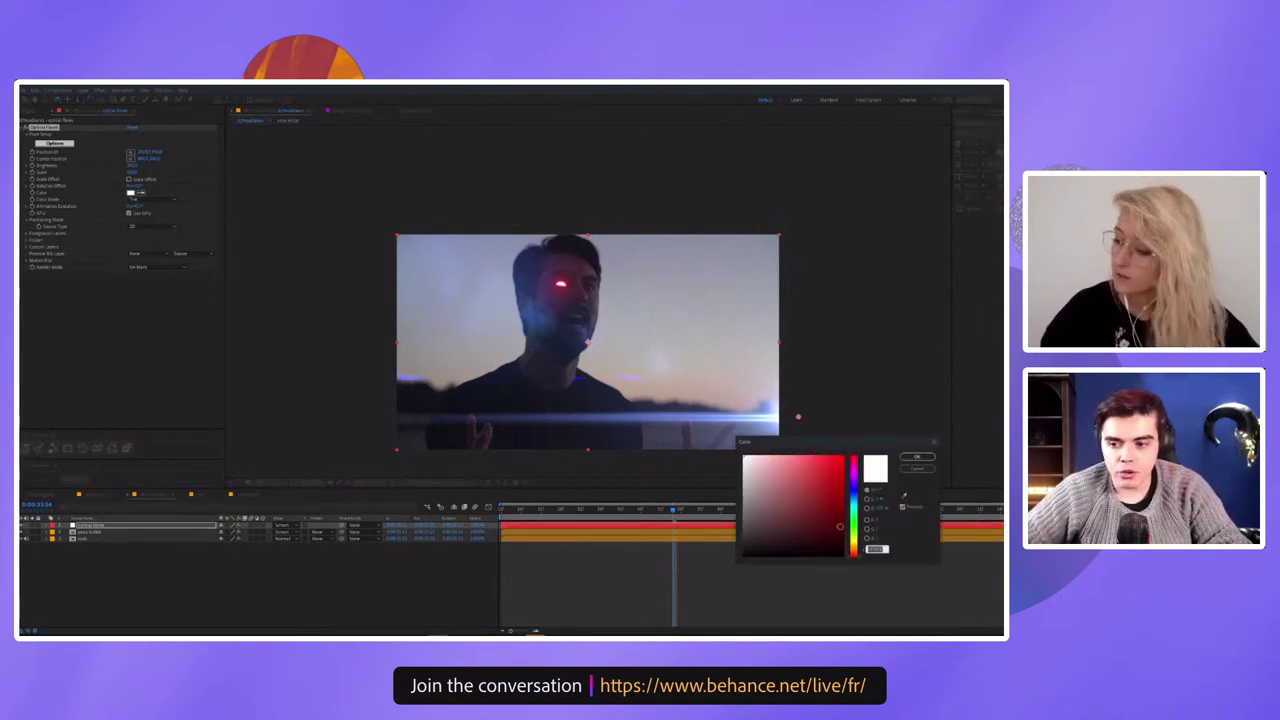
# Set the flare colour to orange and add a Curves effect to the flare layer
pyautogui.click(817, 483)
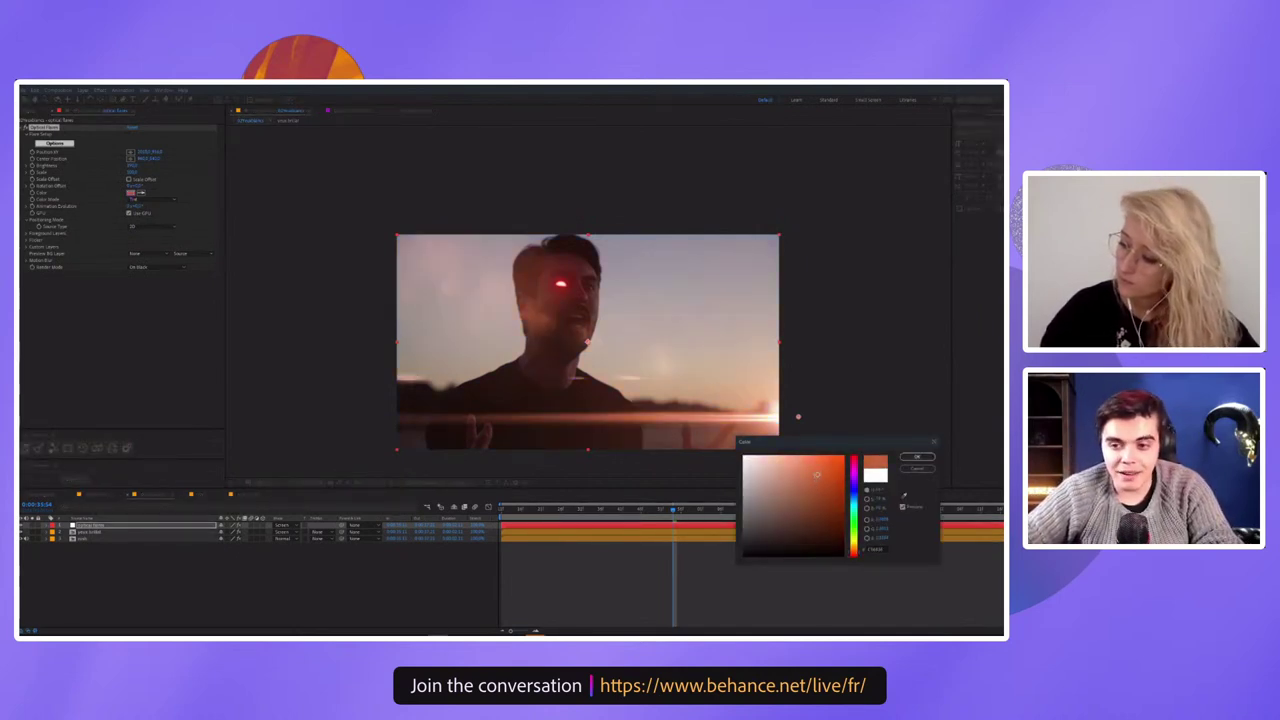
pyautogui.click(916, 457)
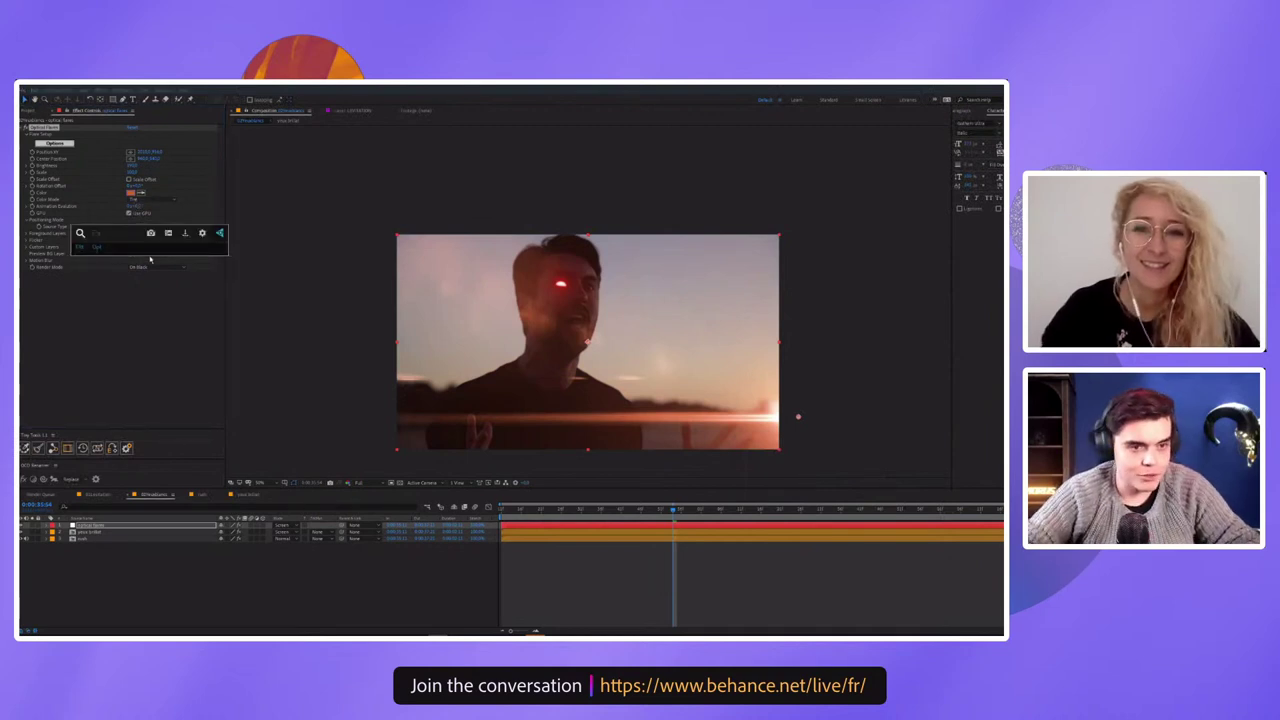
pyautogui.press('Return')
# Drag an S-curve in Curves, raising the highlights and darkening the shadows
pyautogui.moveTo(108, 328); pyautogui.dragTo(96, 318)
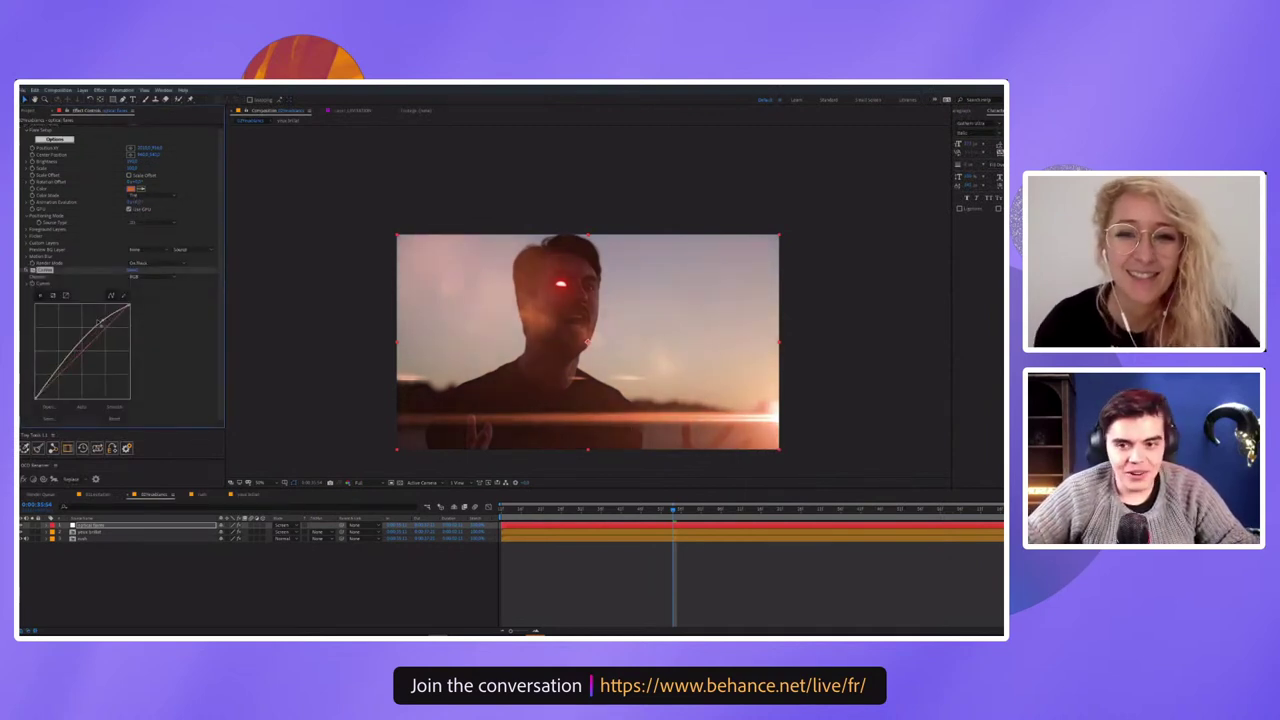
pyautogui.moveTo(66, 358); pyautogui.dragTo(52, 370)
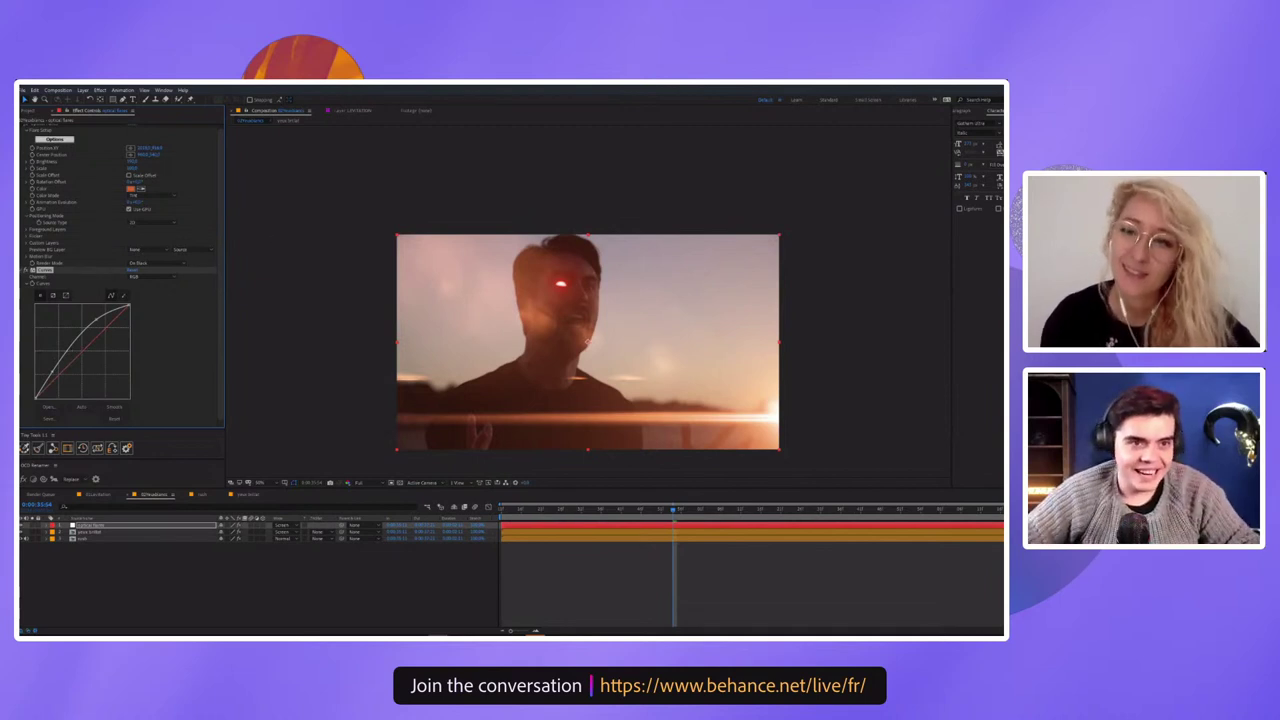
pyautogui.click(84, 92)
# Add a new adjustment layer and apply Fast Box Blur to it
pyautogui.moveTo(110, 98)
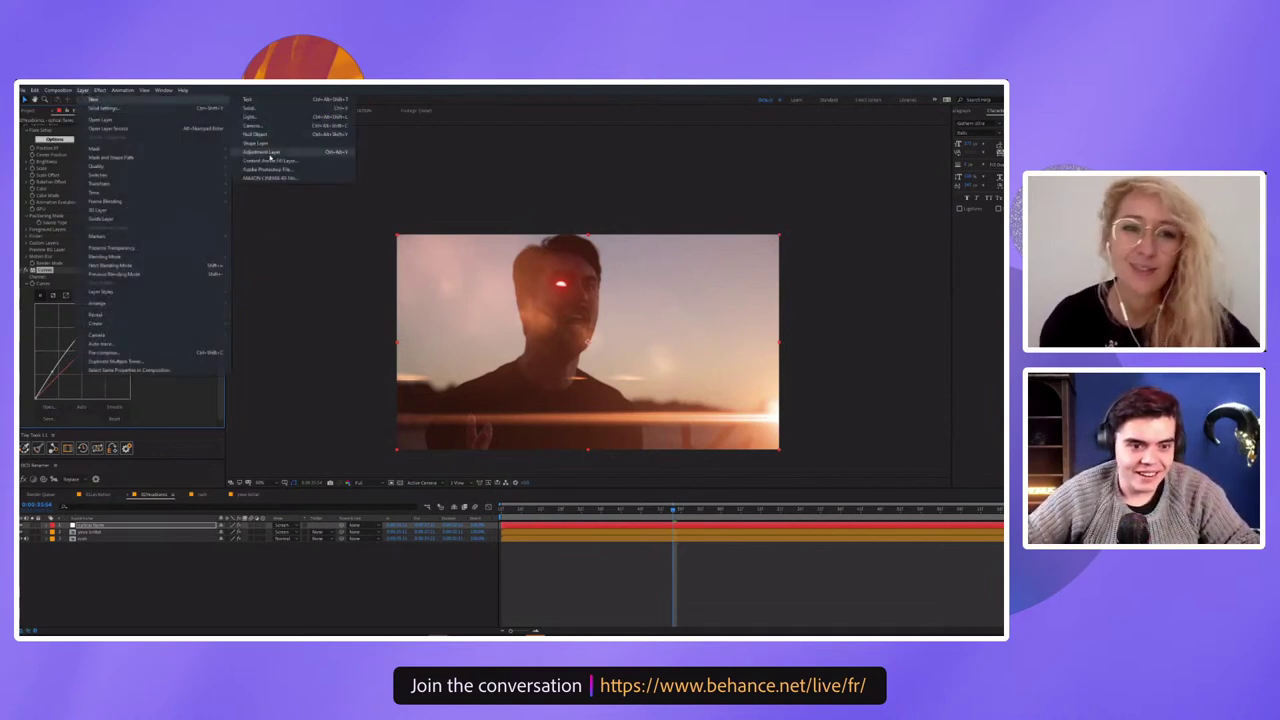
pyautogui.click(262, 152)
pyautogui.hotkey('ctrl', 'space')
pyautogui.write('fast')
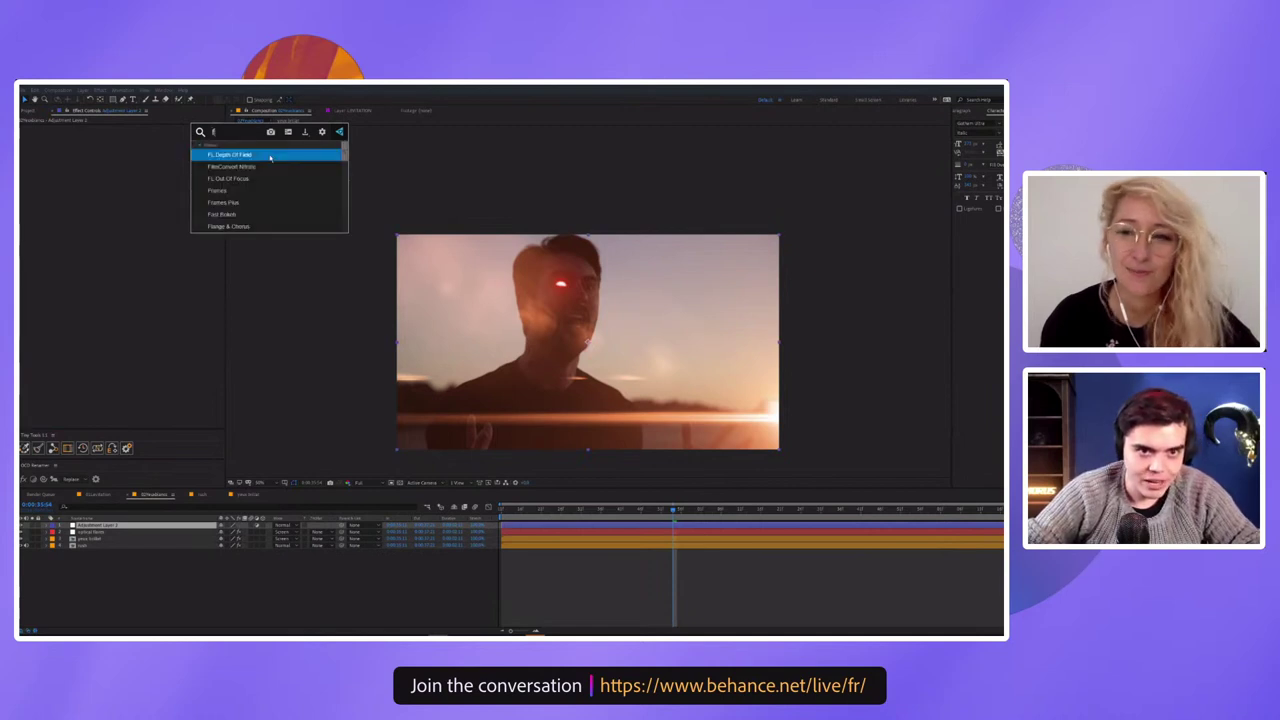
pyautogui.click(270, 157)
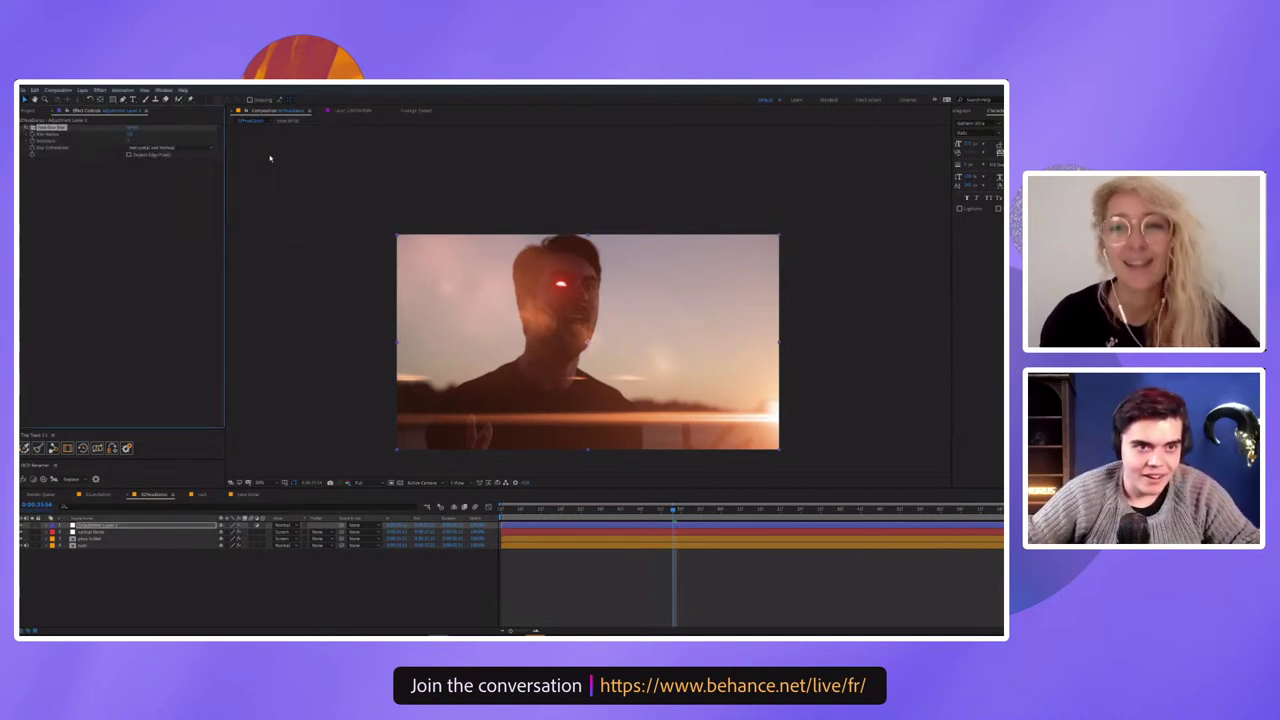
# Apply Camera Lens Blur to the adjustment layer
pyautogui.hotkey('ctrl', 'space')
pyautogui.write('lens')
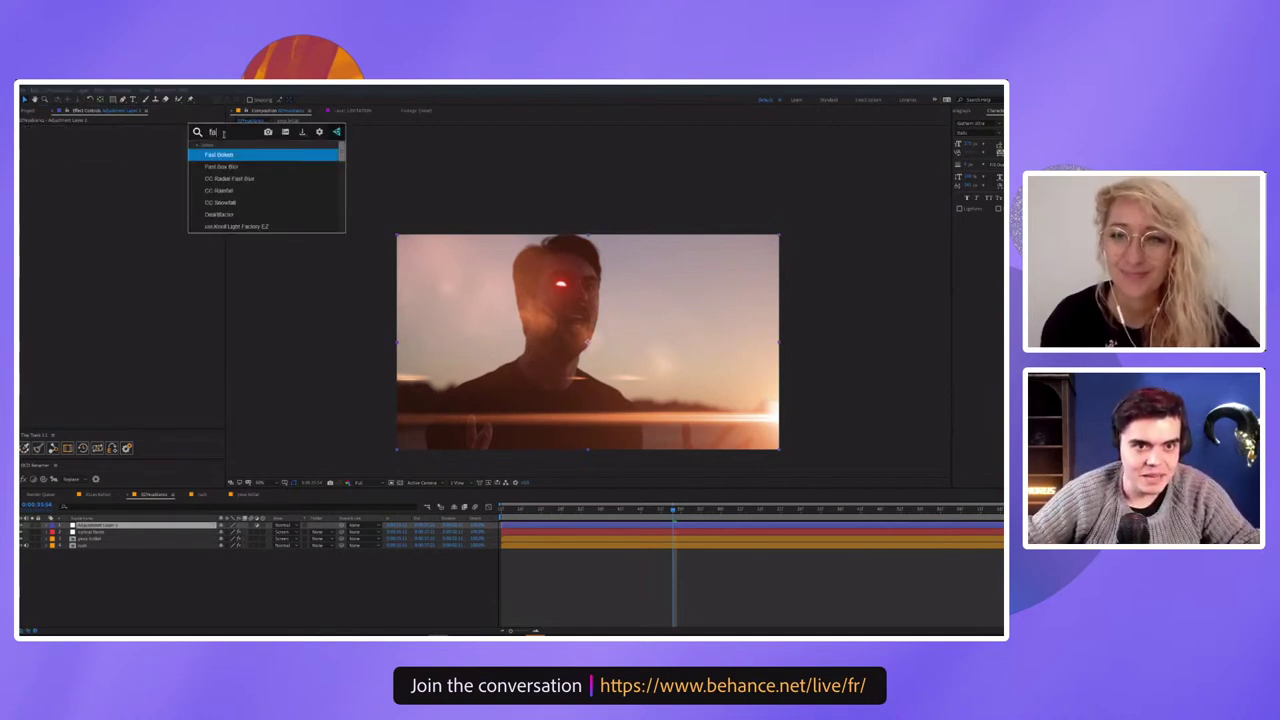
pyautogui.press('Return')
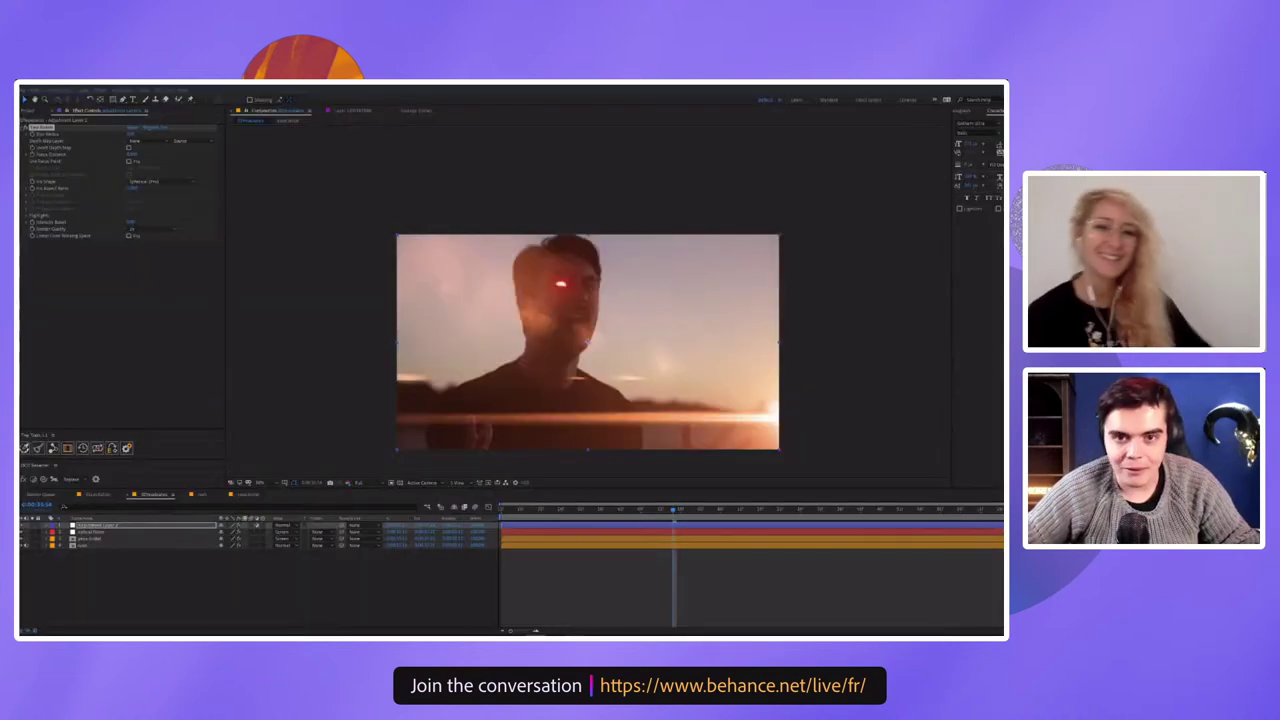
# Scroll down the Instagram profile grid, view the moon video post, then close it
pyautogui.moveTo(550, 633)
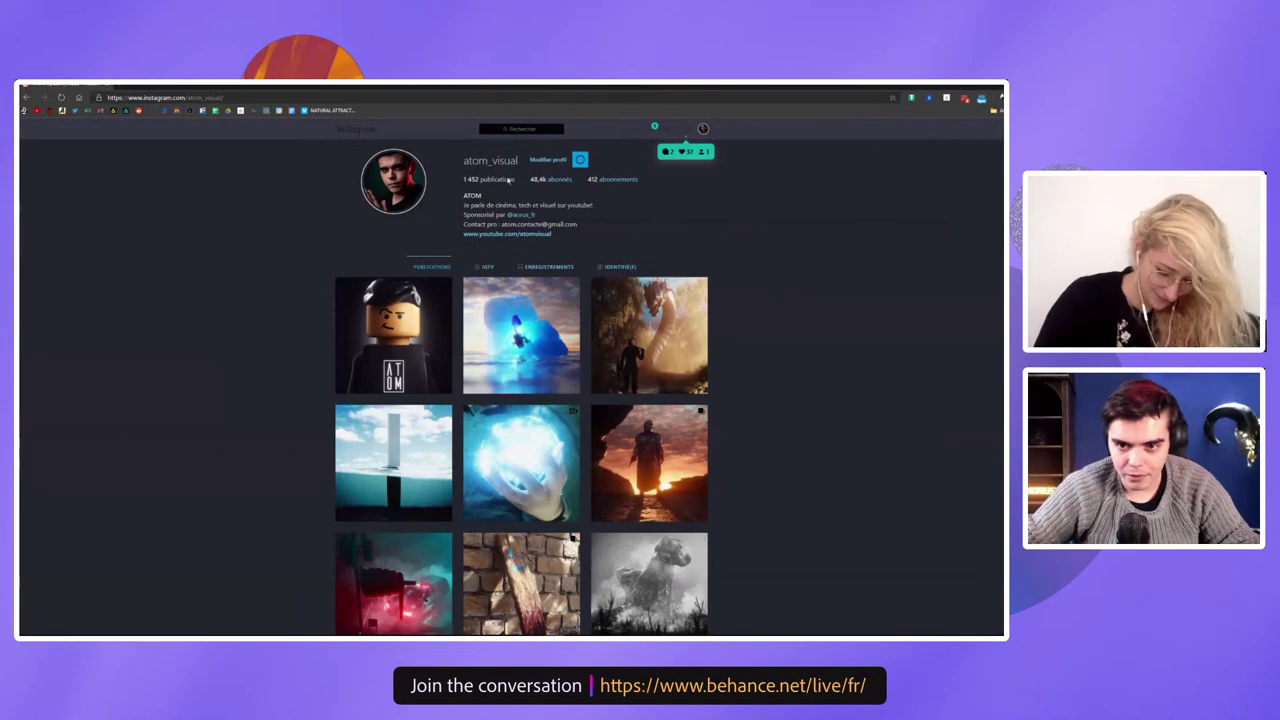
pyautogui.scroll(-1, 783, 384)
pyautogui.scroll(-4, 783, 384)
pyautogui.scroll(-3, 783, 384)
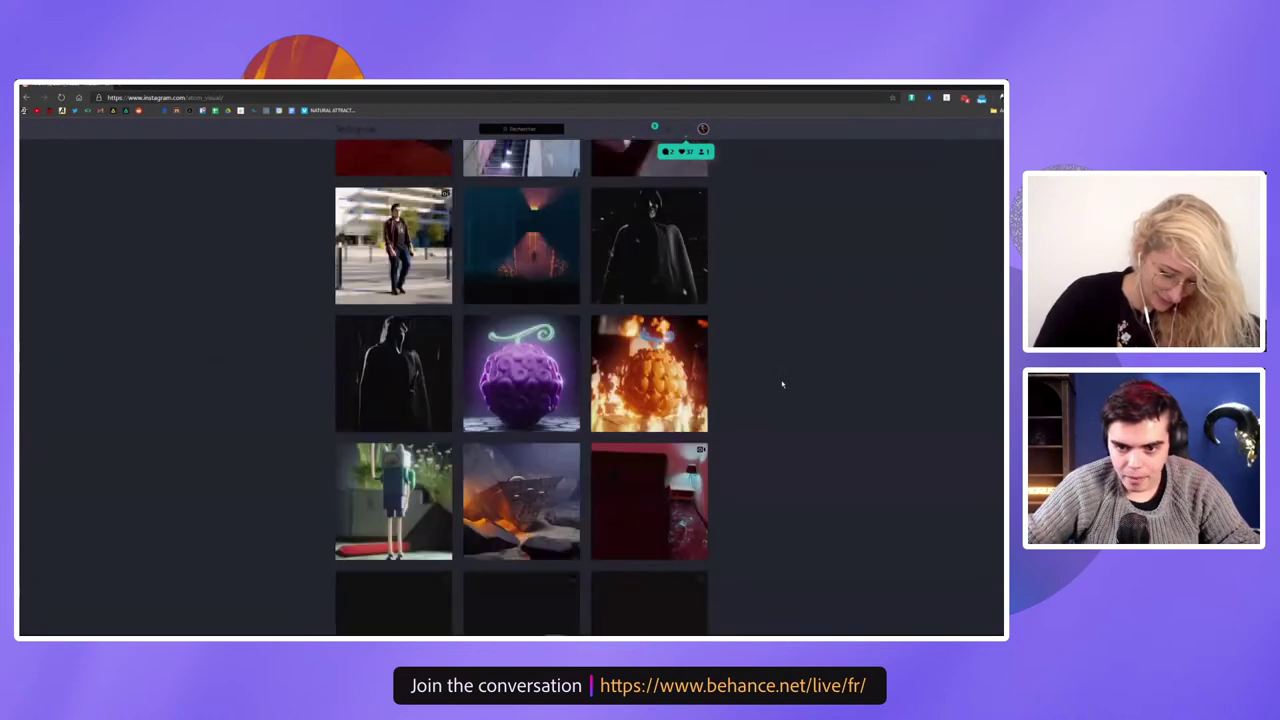
pyautogui.scroll(-3, 783, 384)
pyautogui.scroll(-2, 783, 384)
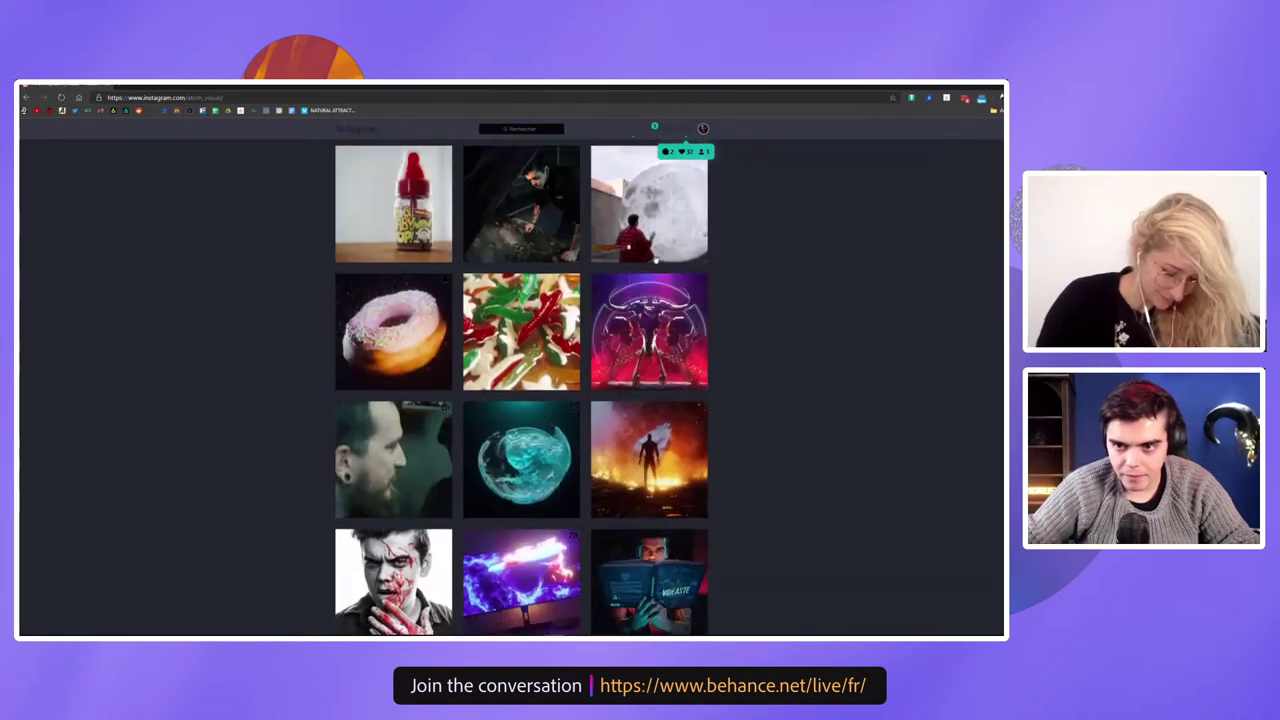
pyautogui.click(650, 225)
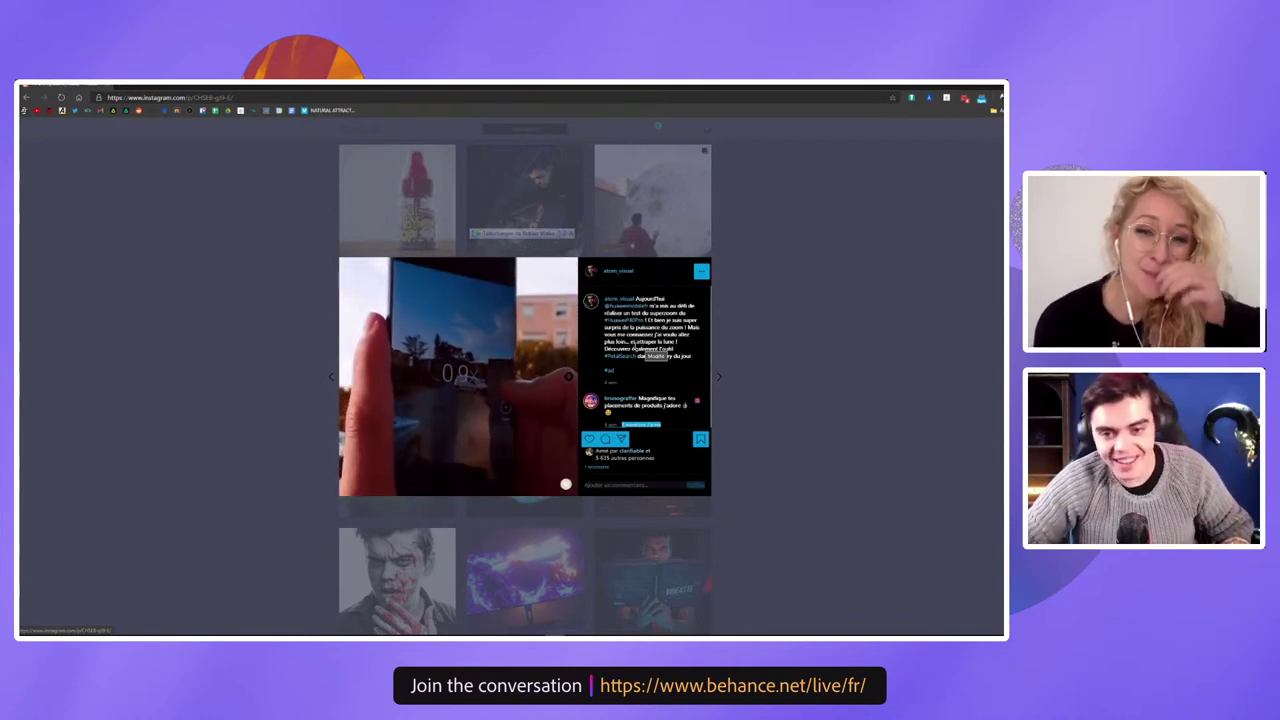
pyautogui.click(196, 485)
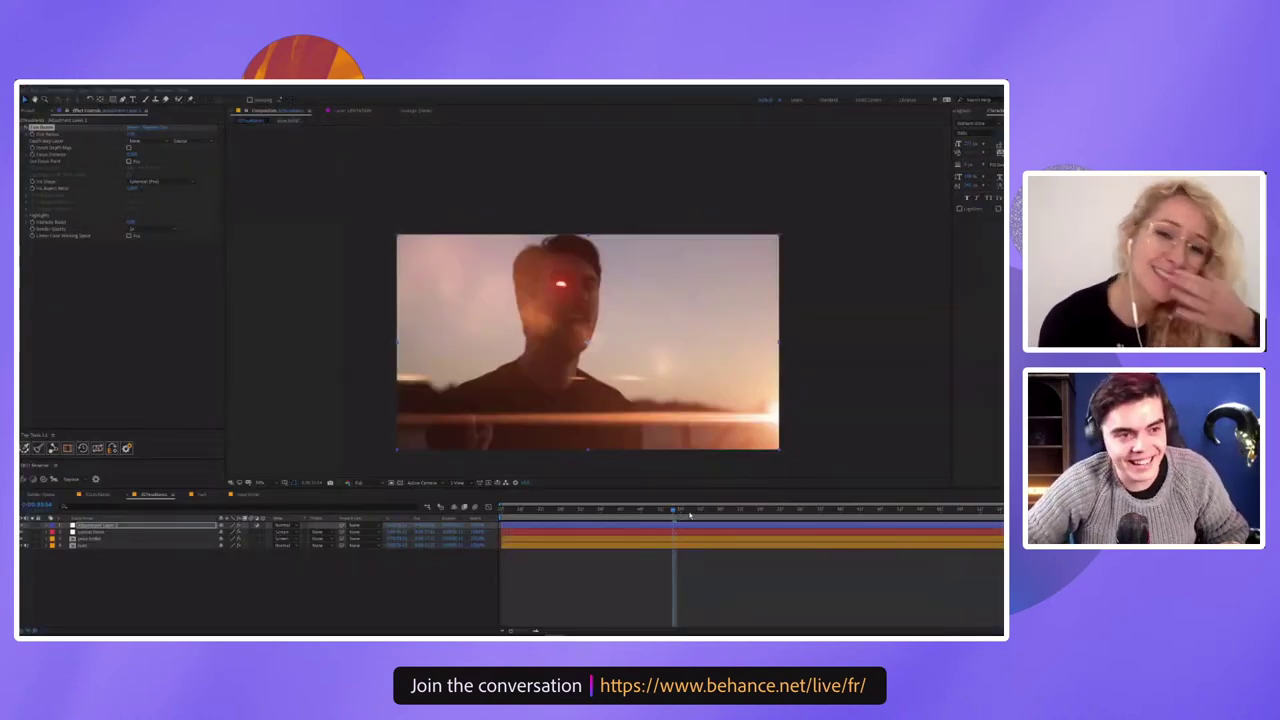
# Remove the adjustment layer and the Optical Flares layer from the timeline
pyautogui.click(788, 512)
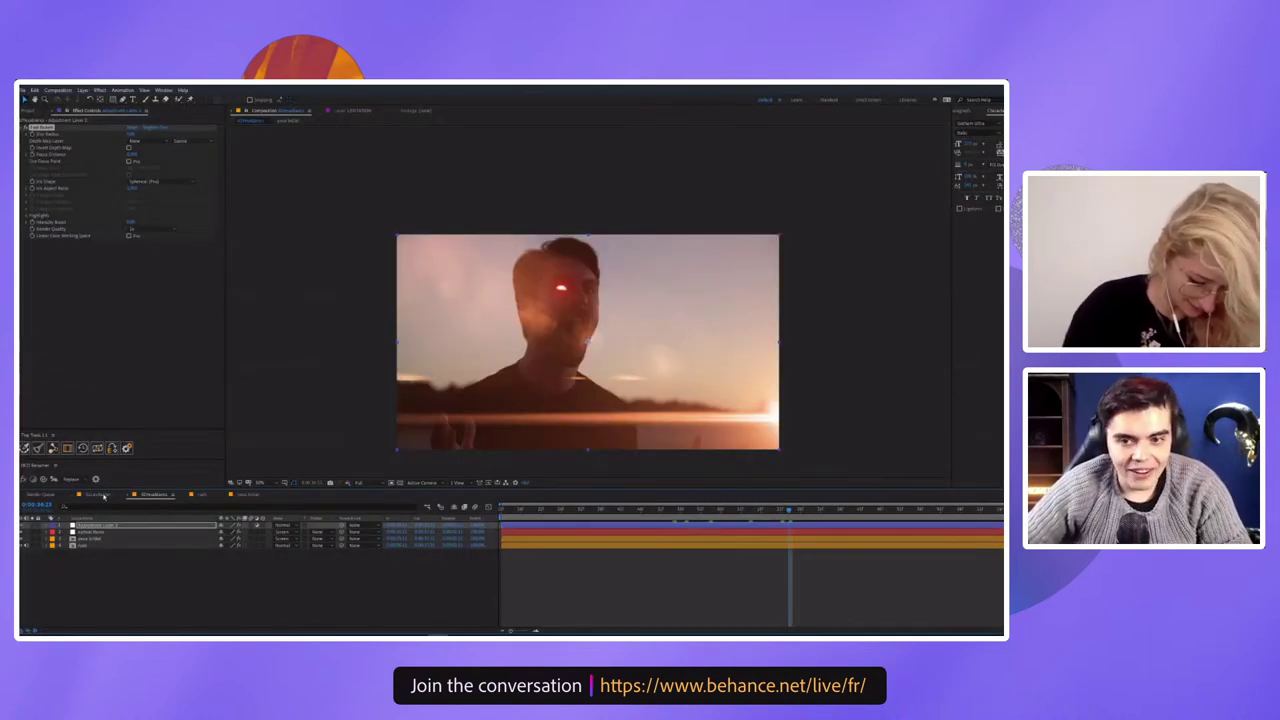
pyautogui.click(102, 526)
pyautogui.hotkey('ctrl', 'z')
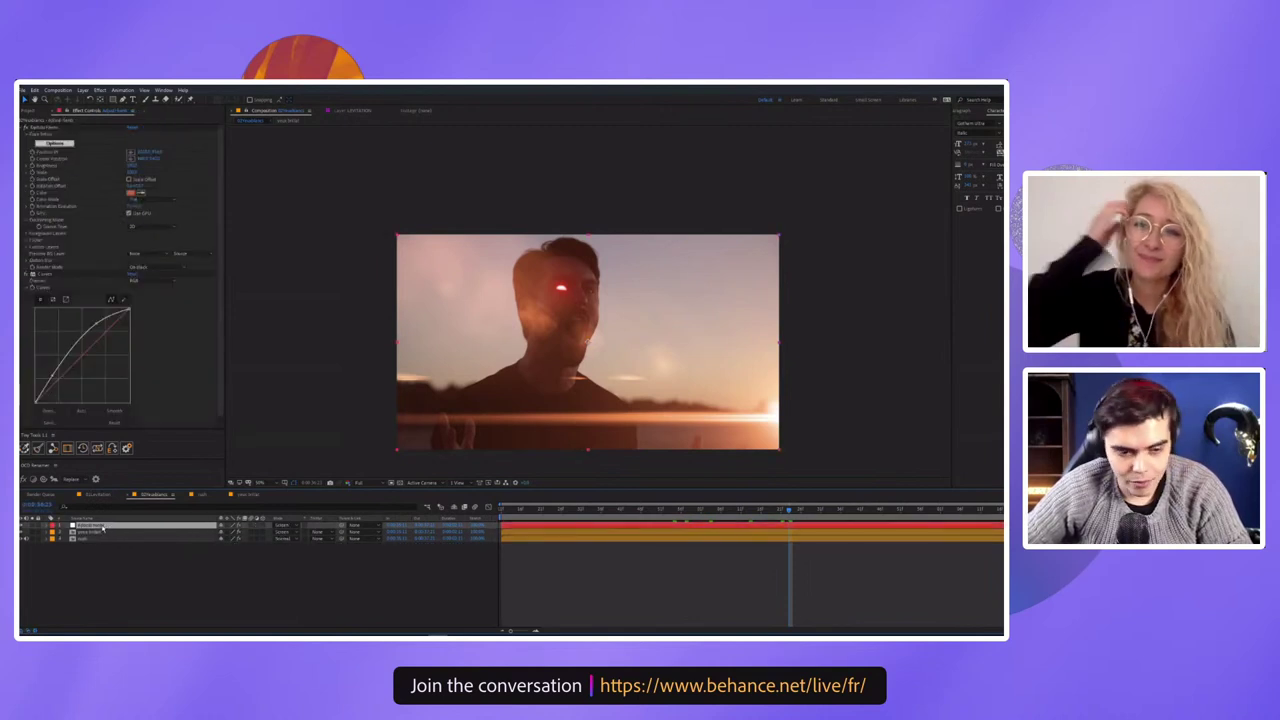
pyautogui.hotkey('ctrl', 'z')
pyautogui.click(102, 526)
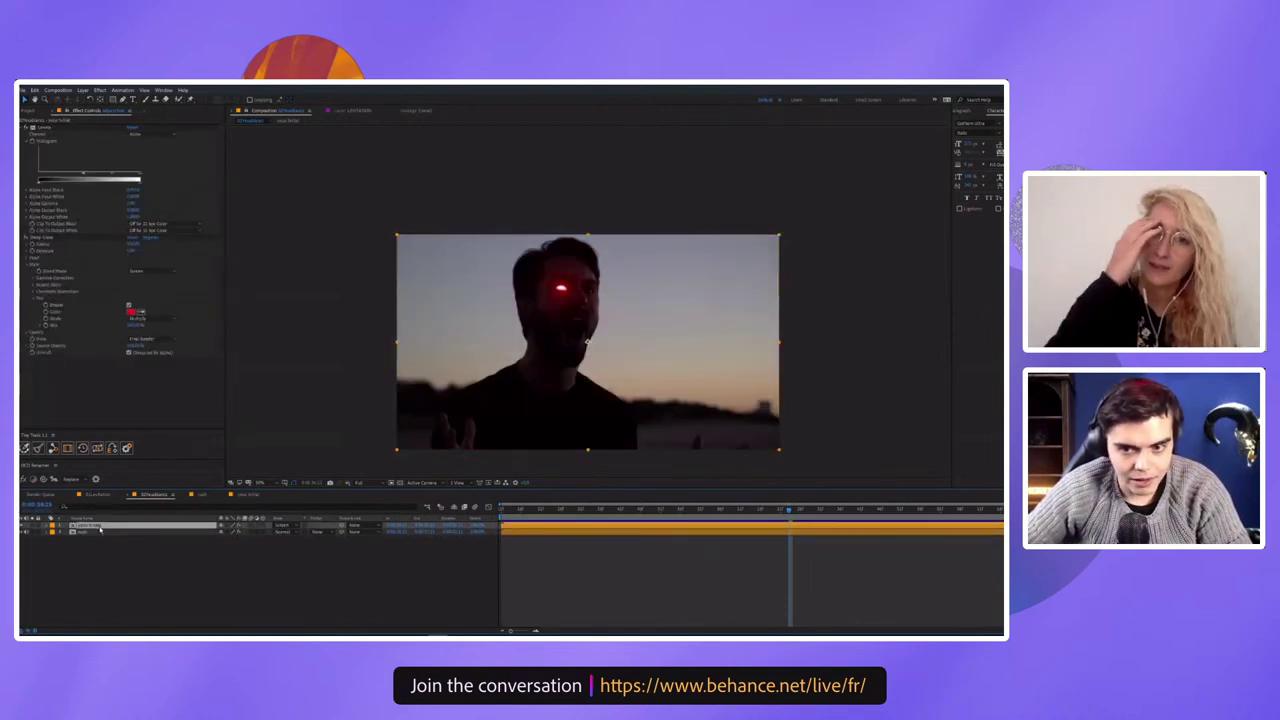
# Undo further to remove the red eye glow layer from the composition
pyautogui.hotkey('ctrl', 'z')
pyautogui.hotkey('ctrl', 'z')
pyautogui.scroll(2, 543, 337)
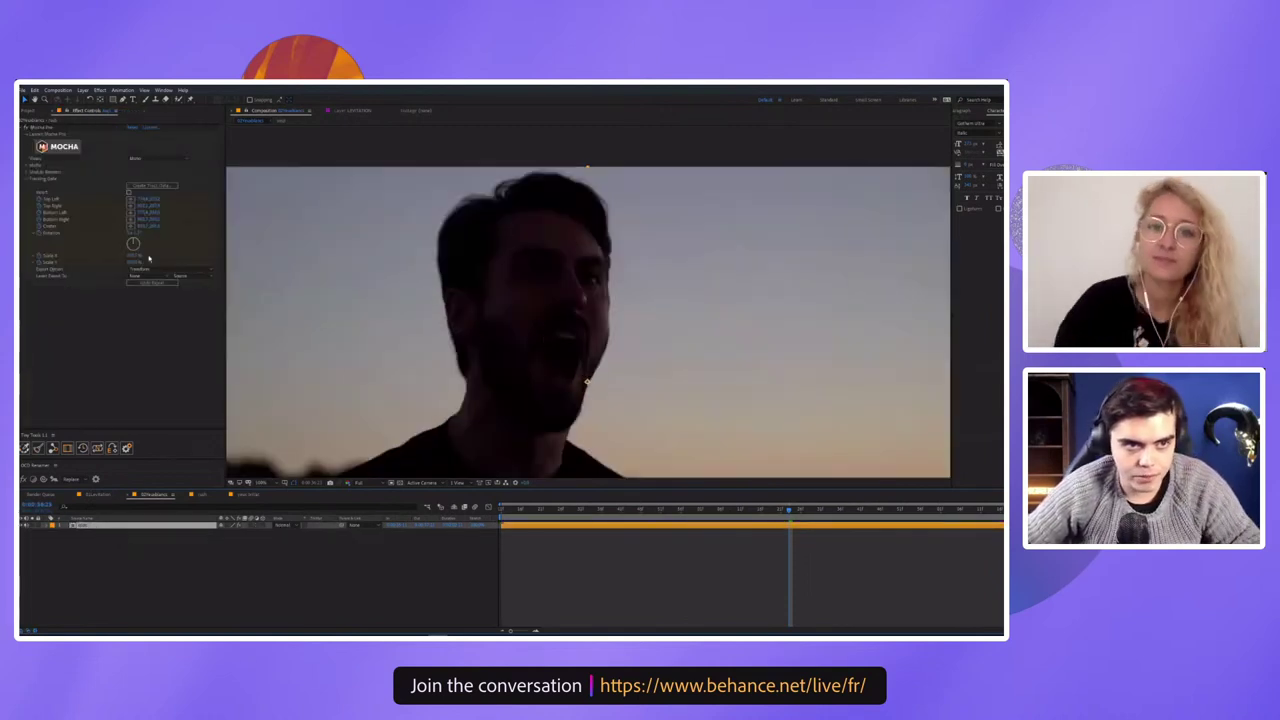
pyautogui.hotkey('ctrl', 'z')
pyautogui.hotkey('ctrl', 'z')
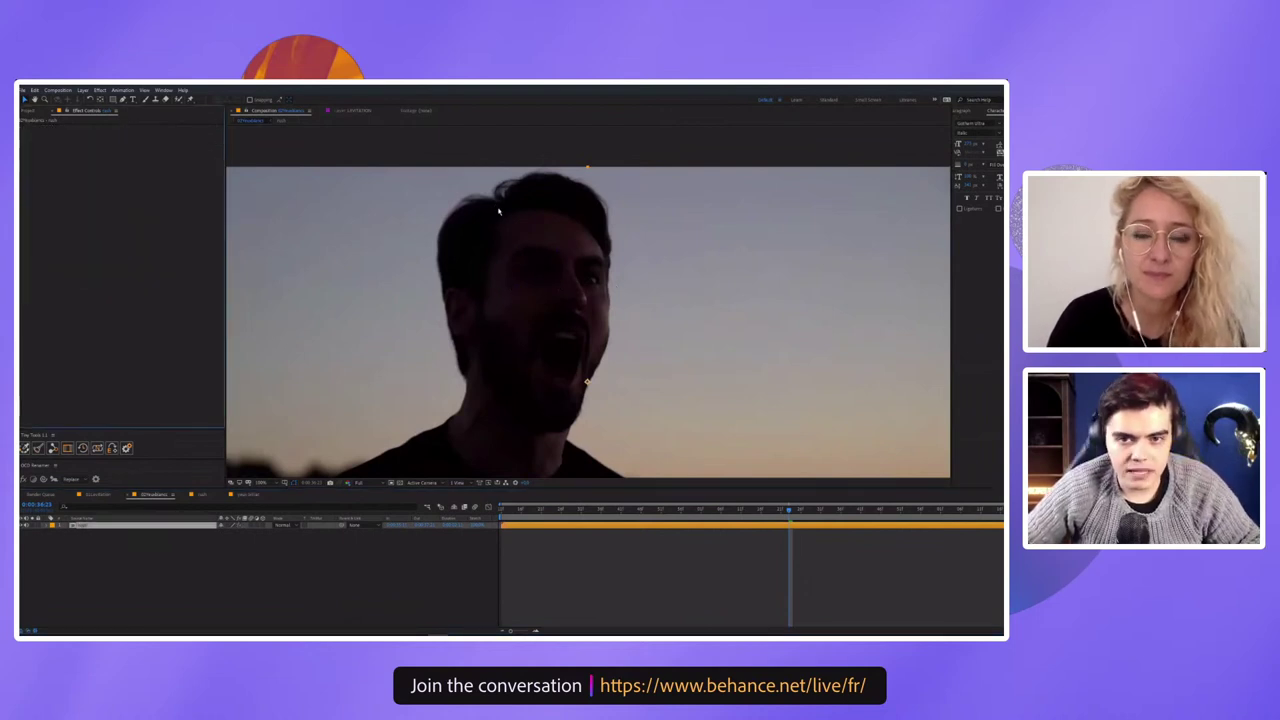
# Apply RSMB motion blur and preview it, then delete the effect and return to the Project panel
pyautogui.moveTo(68, 421)
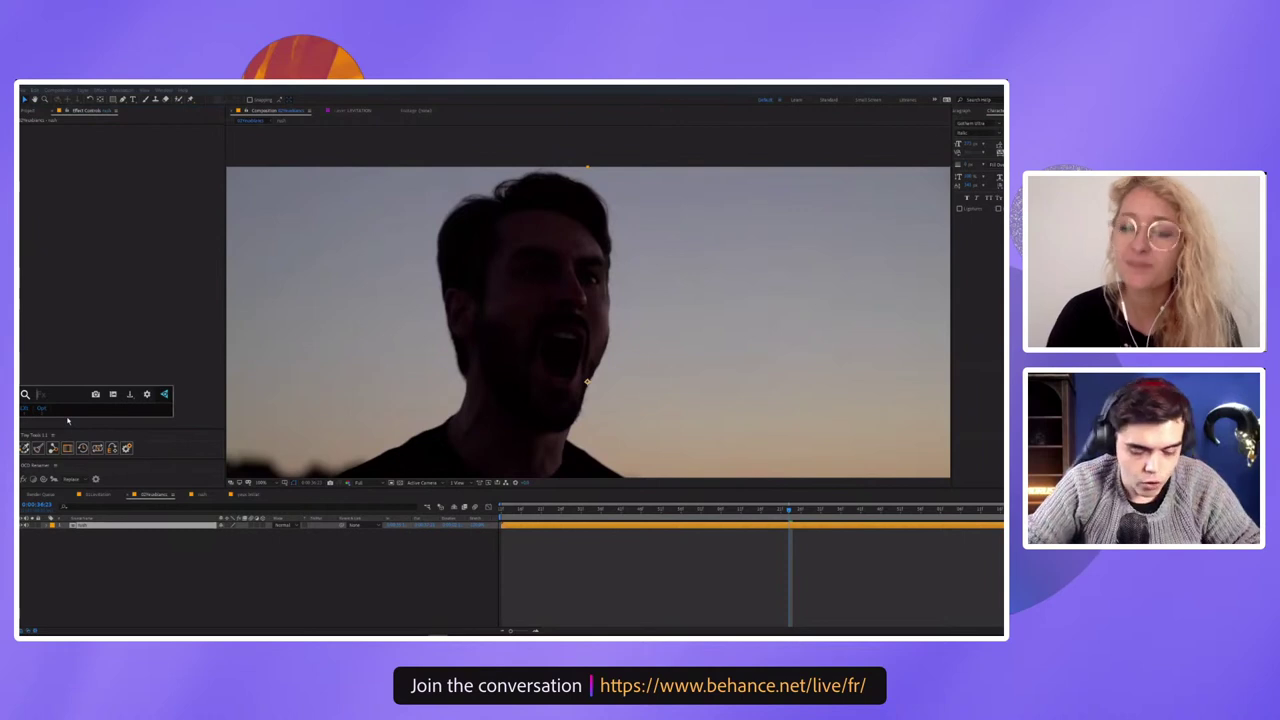
pyautogui.write('rsmb')
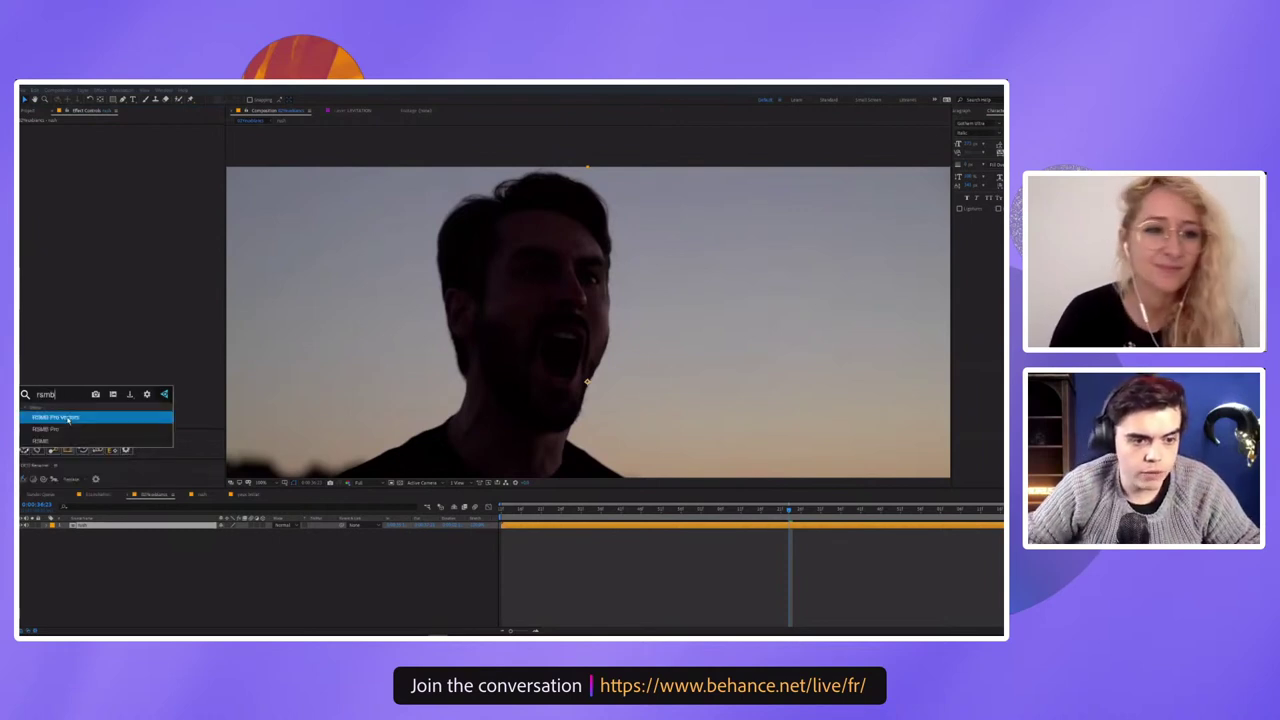
pyautogui.press('Down')
pyautogui.press('Down')
pyautogui.press('Return')
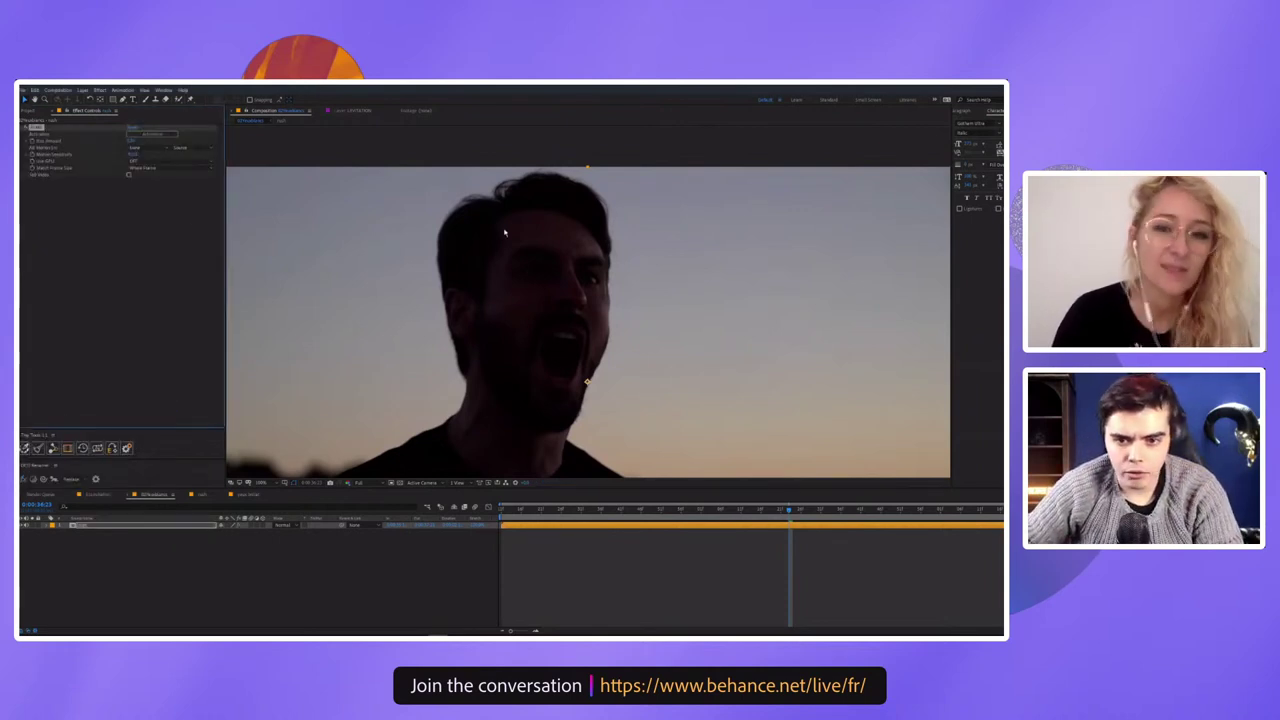
pyautogui.press('space')
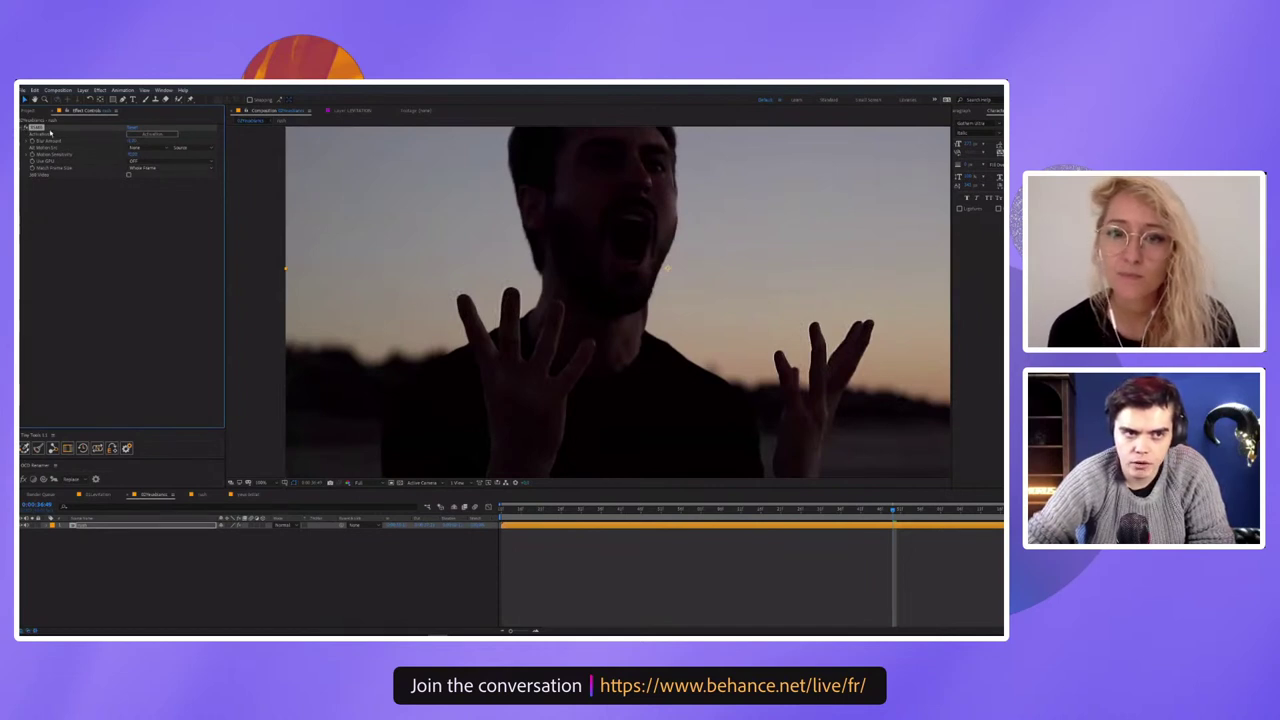
pyautogui.press('Delete')
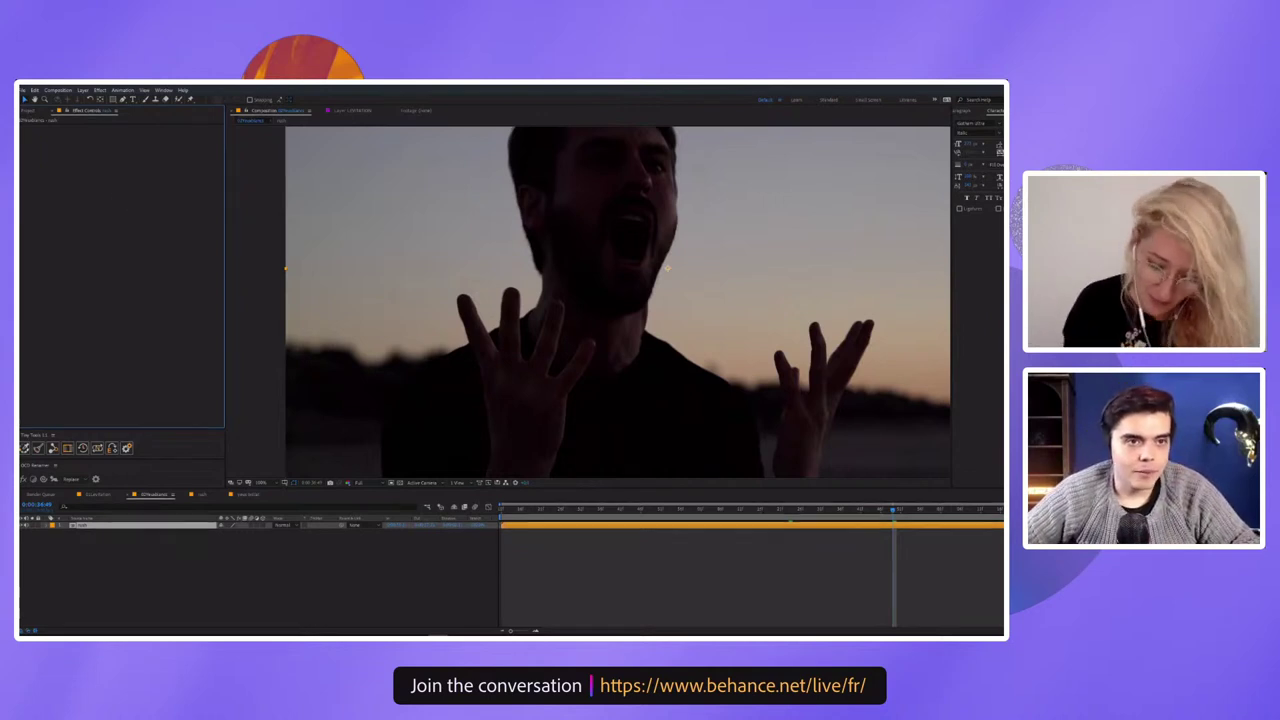
pyautogui.click(30, 110)
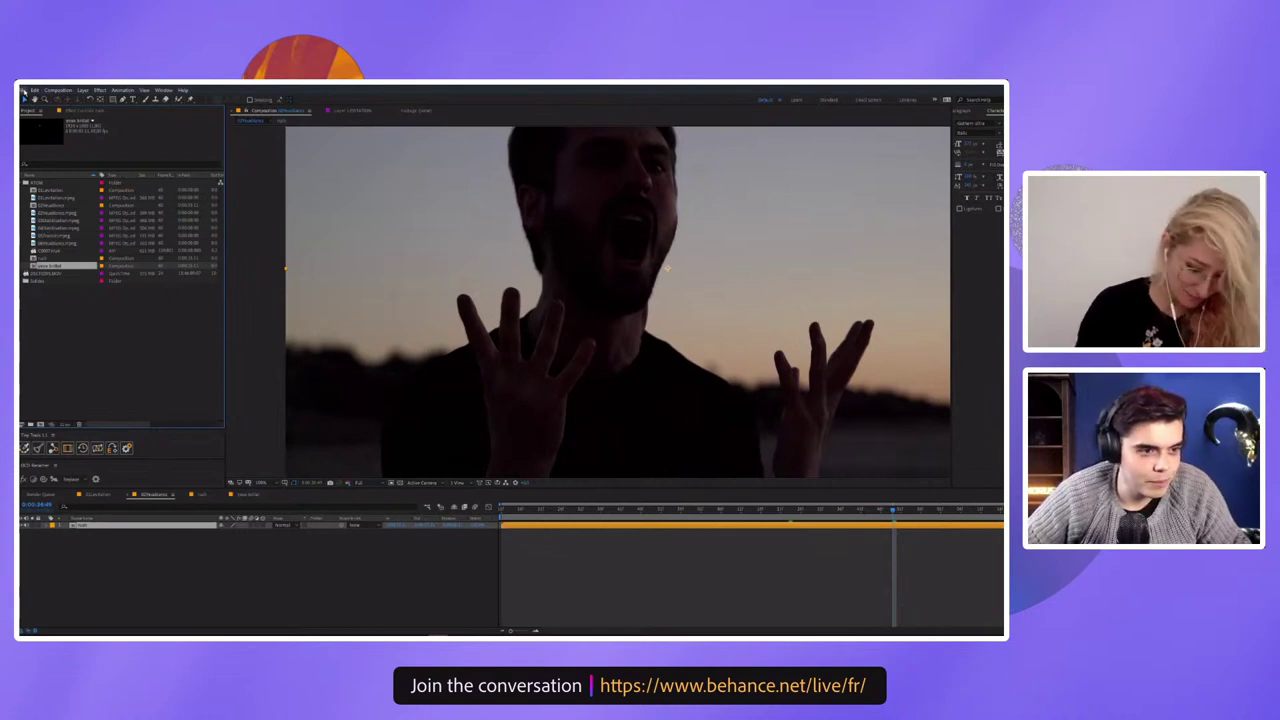
# Open the second recent project from File > Open Recent, choosing Don't Save for current changes
pyautogui.click(57, 90)
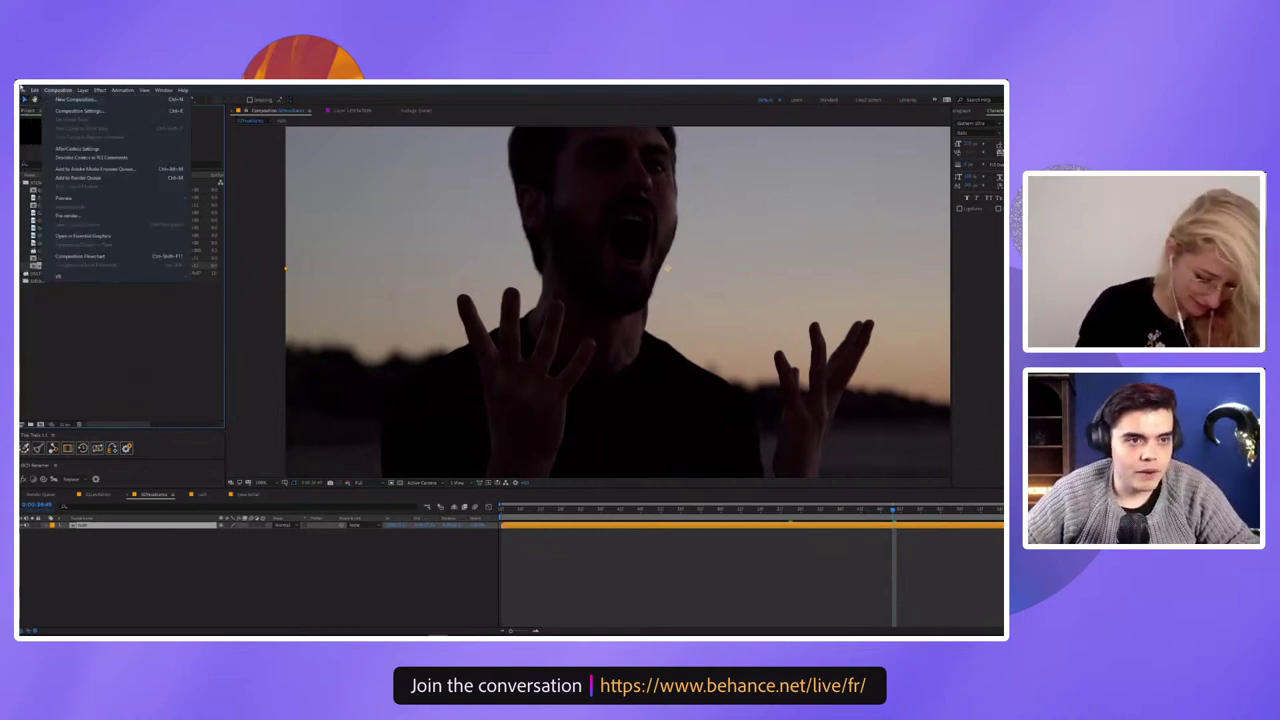
pyautogui.moveTo(57, 127)
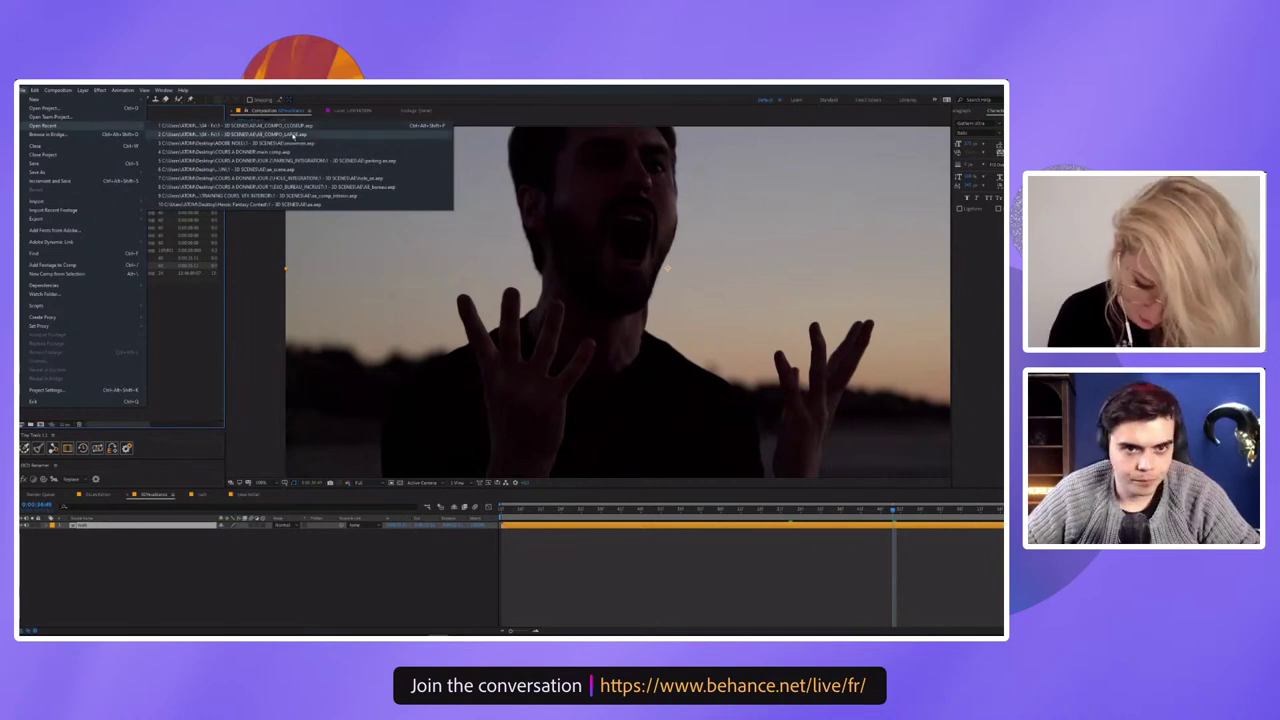
pyautogui.click(298, 134)
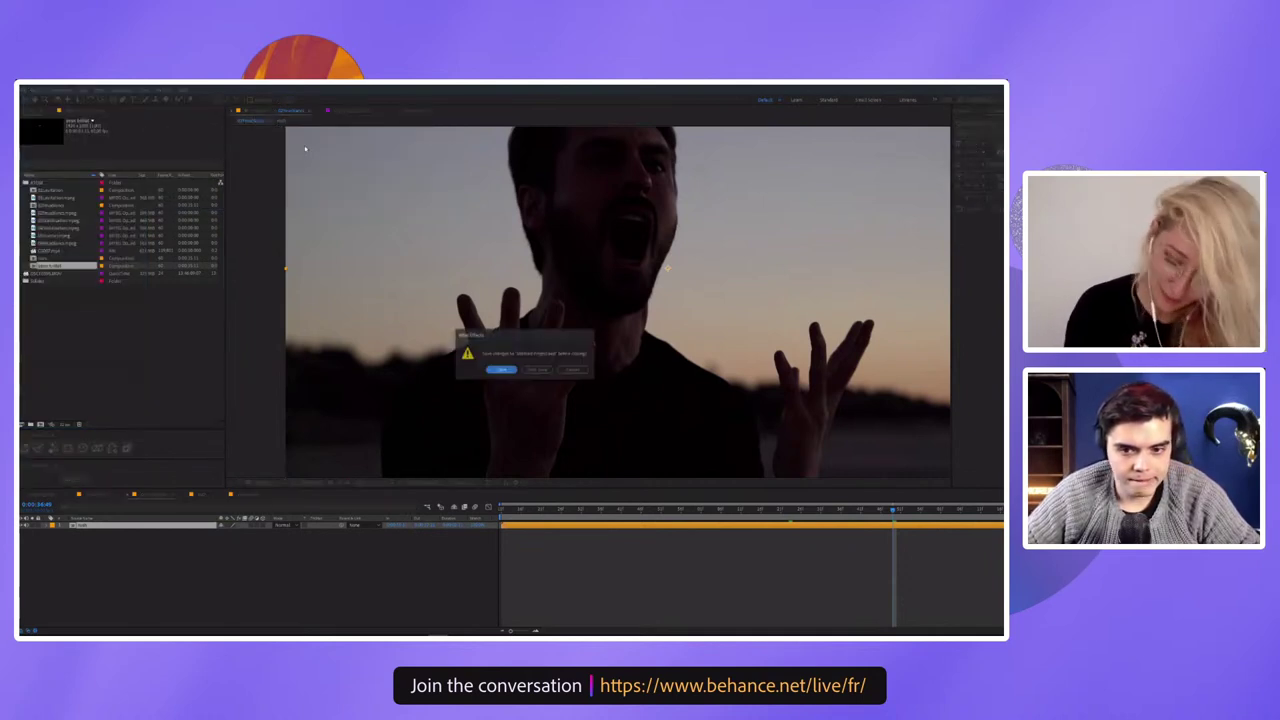
pyautogui.click(539, 374)
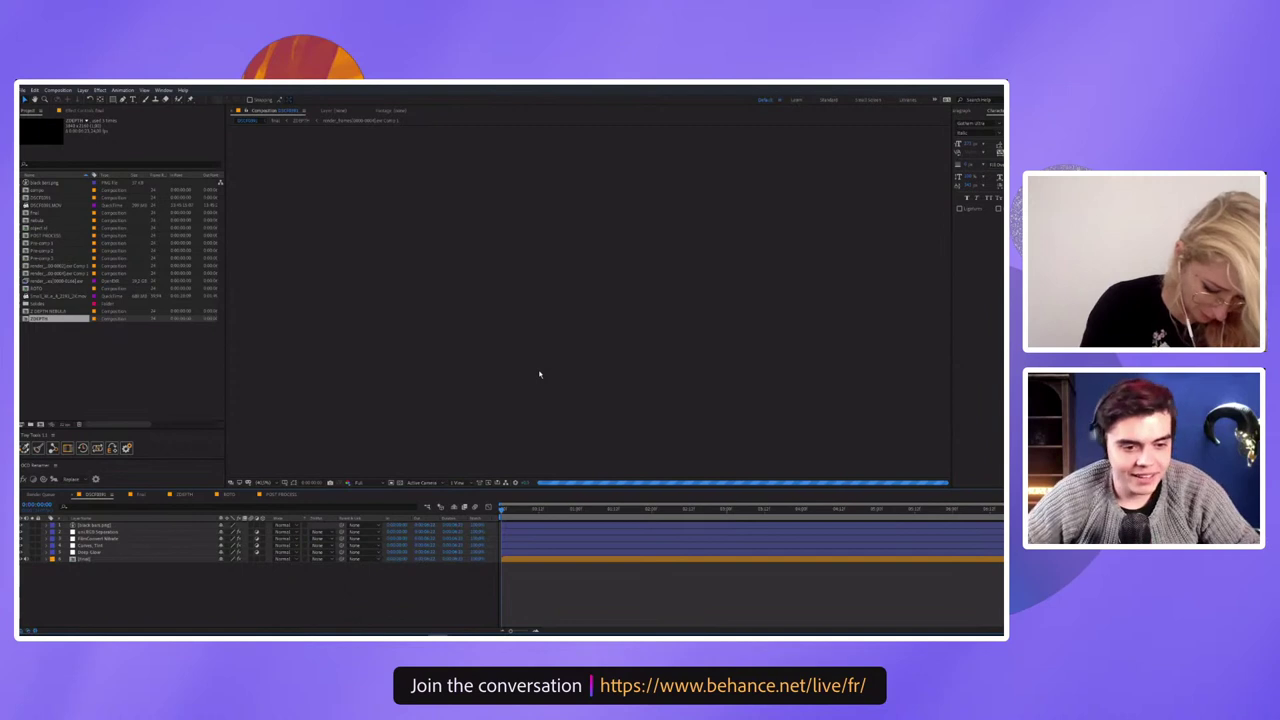
# Open the nested neon-alley comp, scrub from early to final frames, and select the two bottom layers
pyautogui.doubleClick(89, 560)
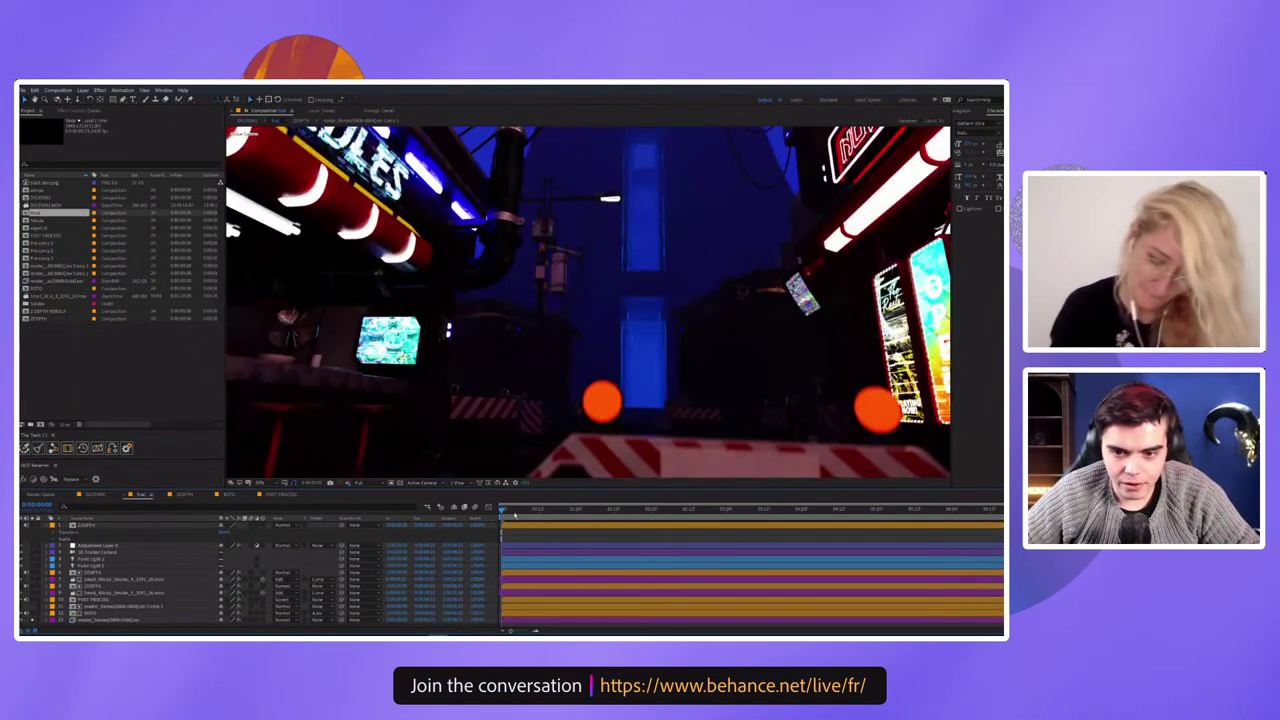
pyautogui.click(563, 510)
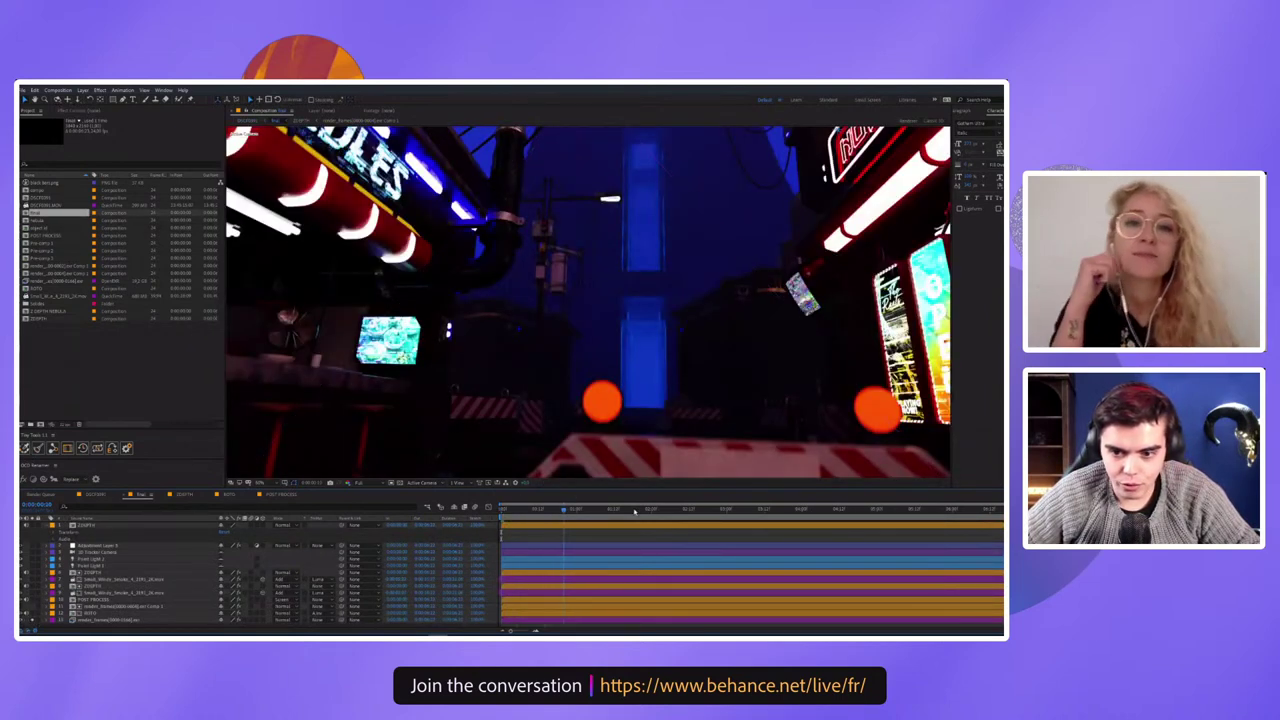
pyautogui.moveTo(634, 516); pyautogui.dragTo(714, 512)
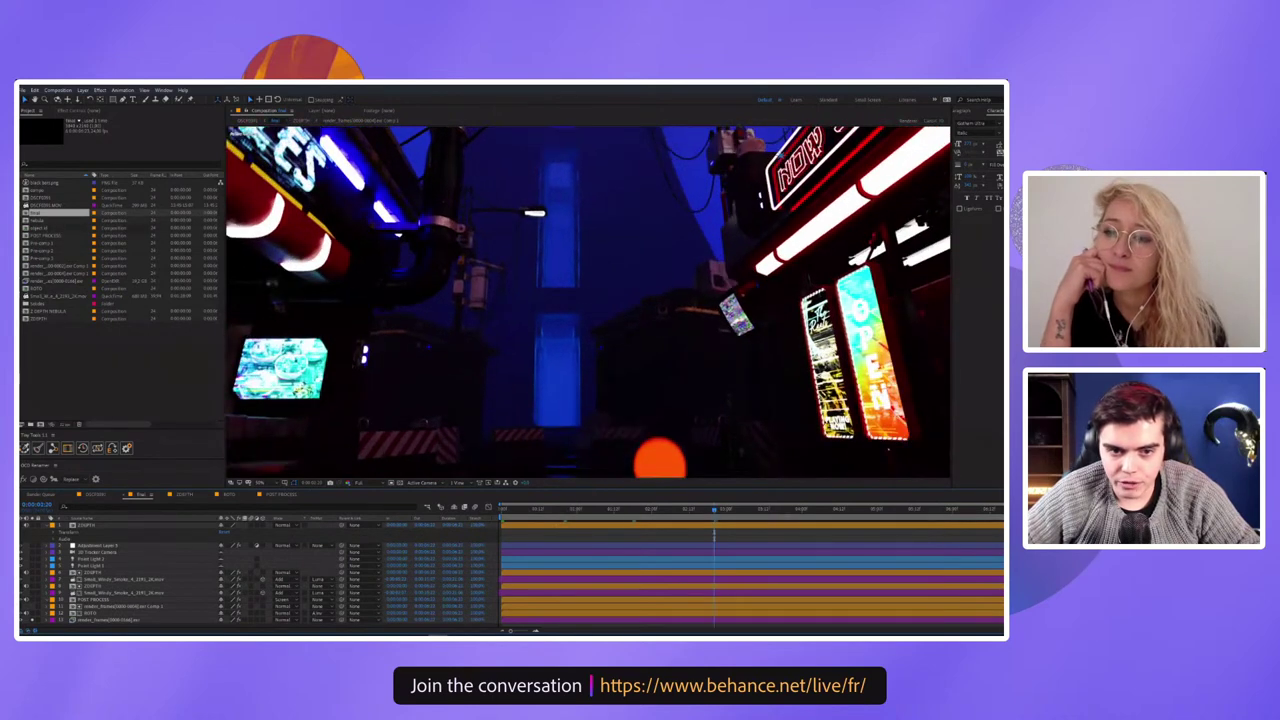
pyautogui.click(839, 510)
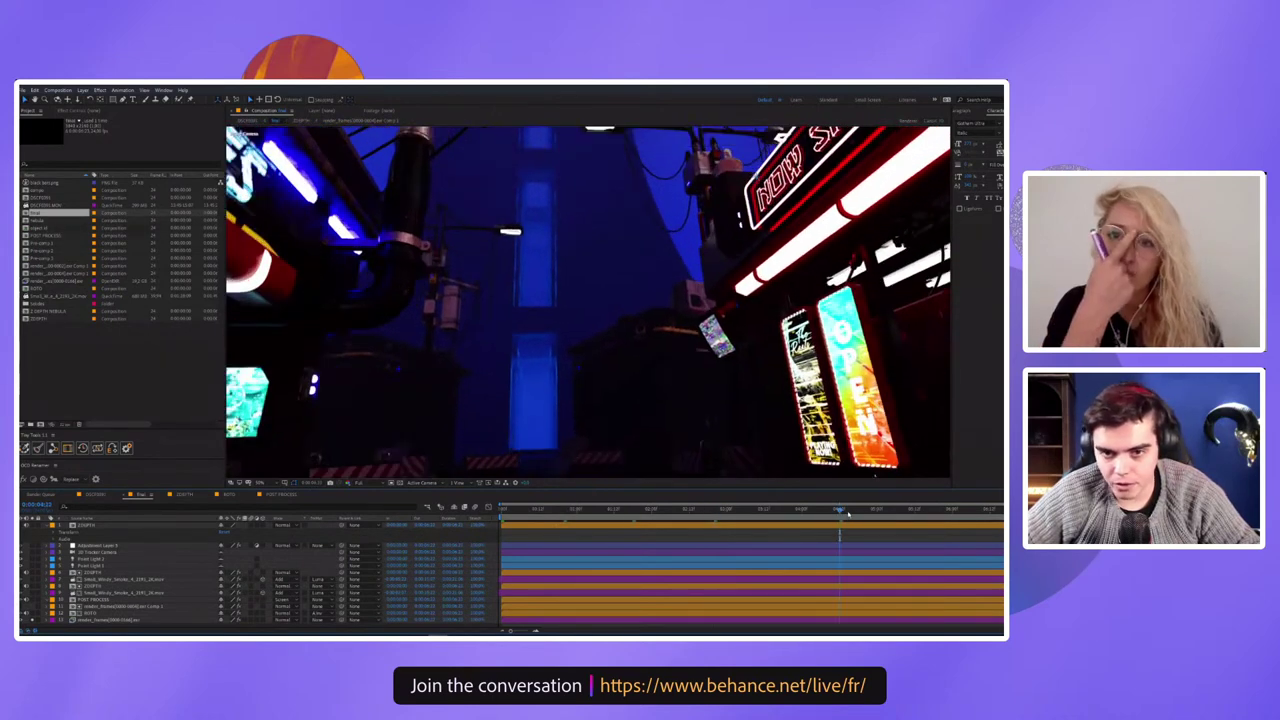
pyautogui.click(886, 511)
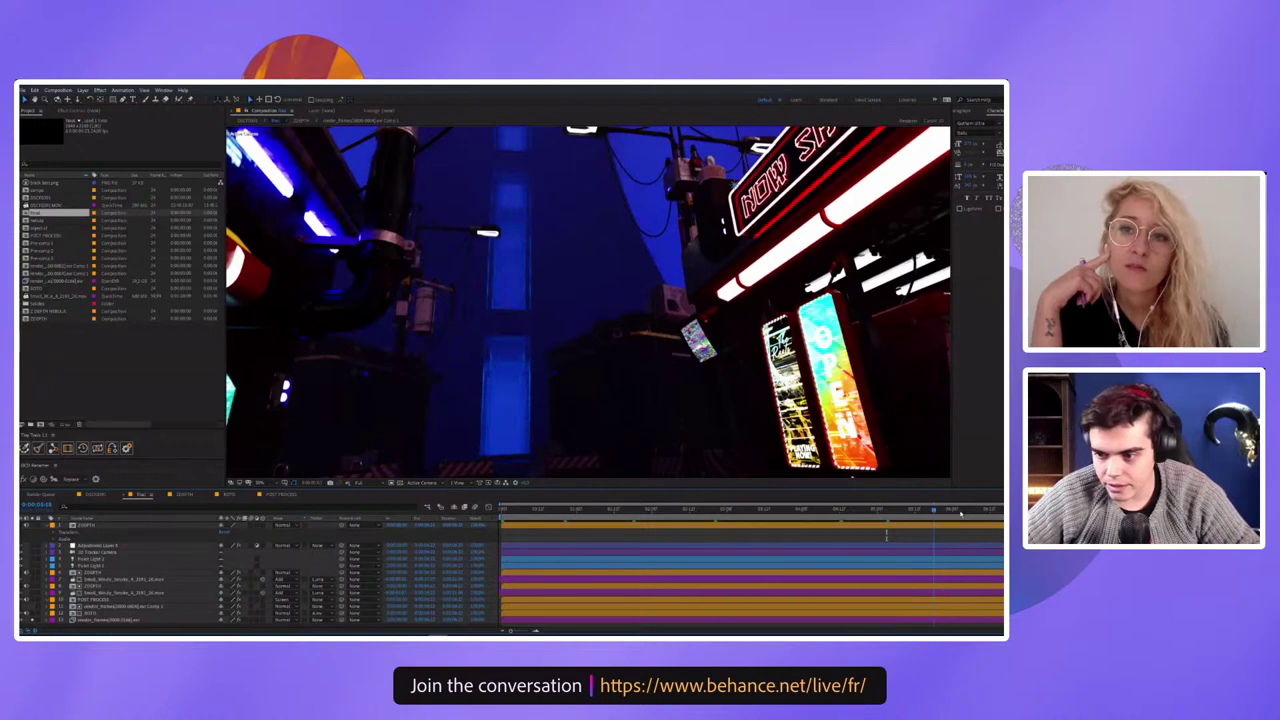
pyautogui.click(977, 511)
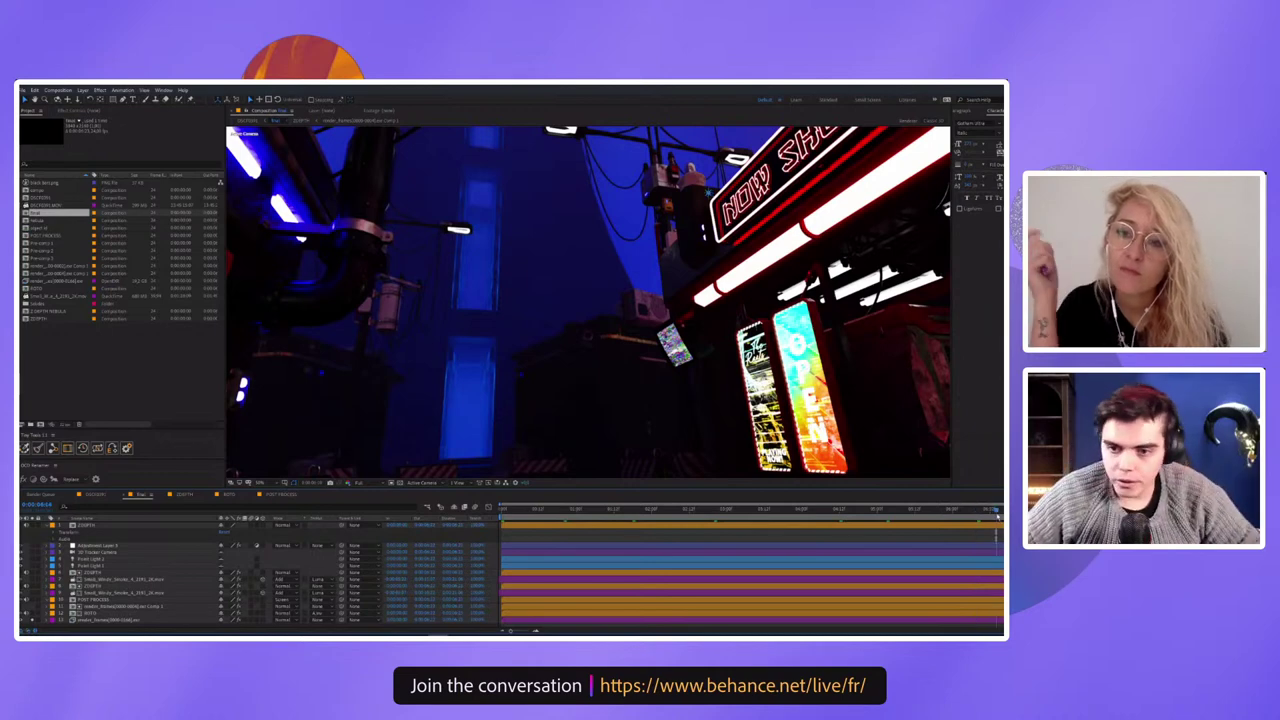
pyautogui.click(995, 511)
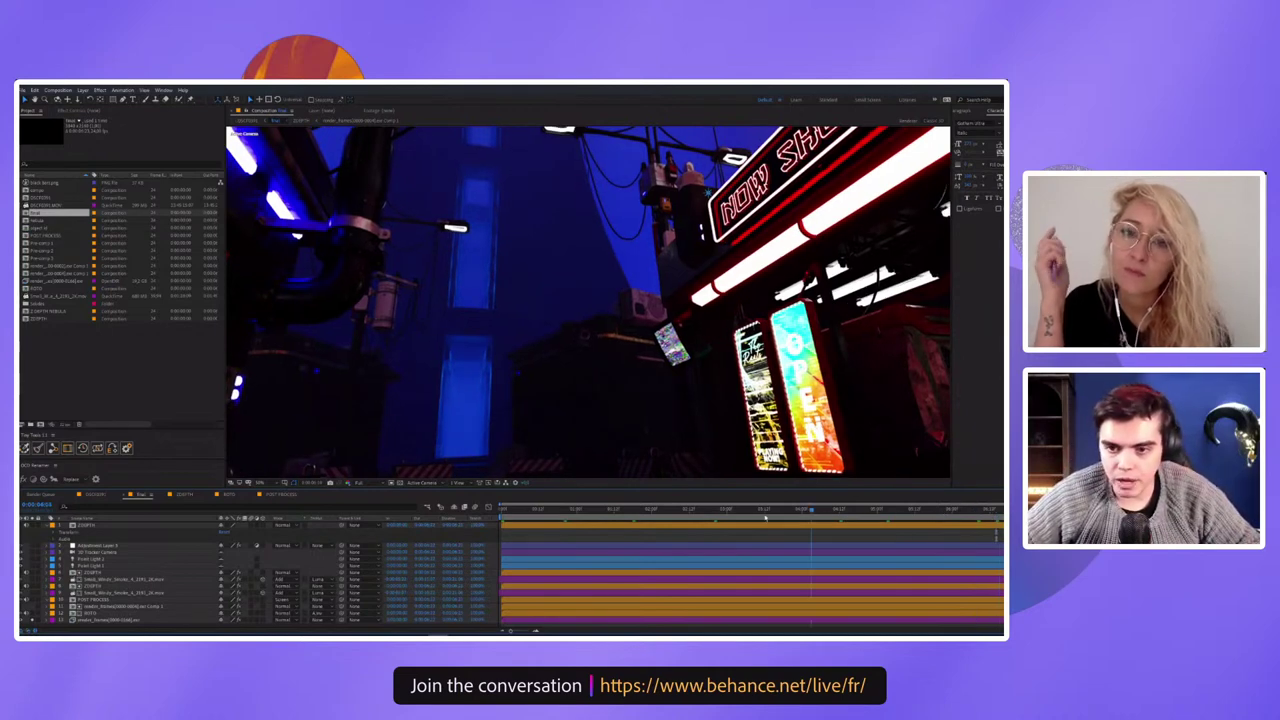
pyautogui.click(660, 509)
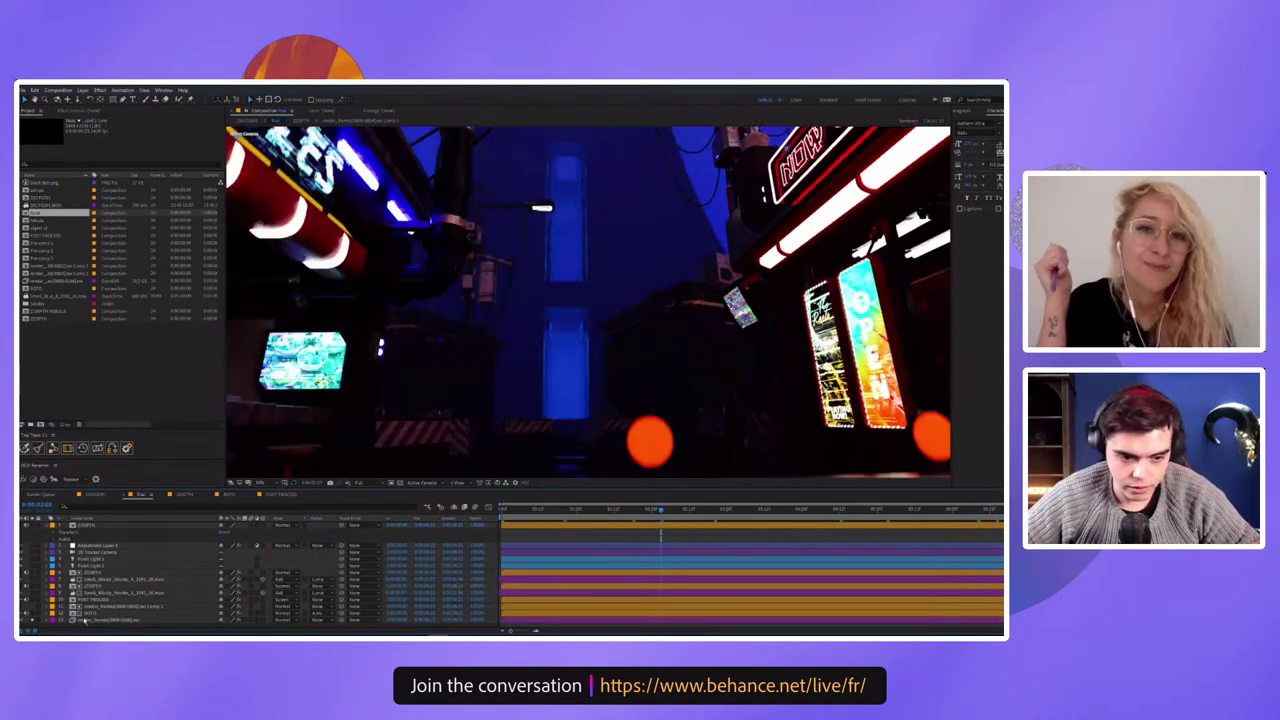
pyautogui.click(84, 621)
pyautogui.click(87, 613)
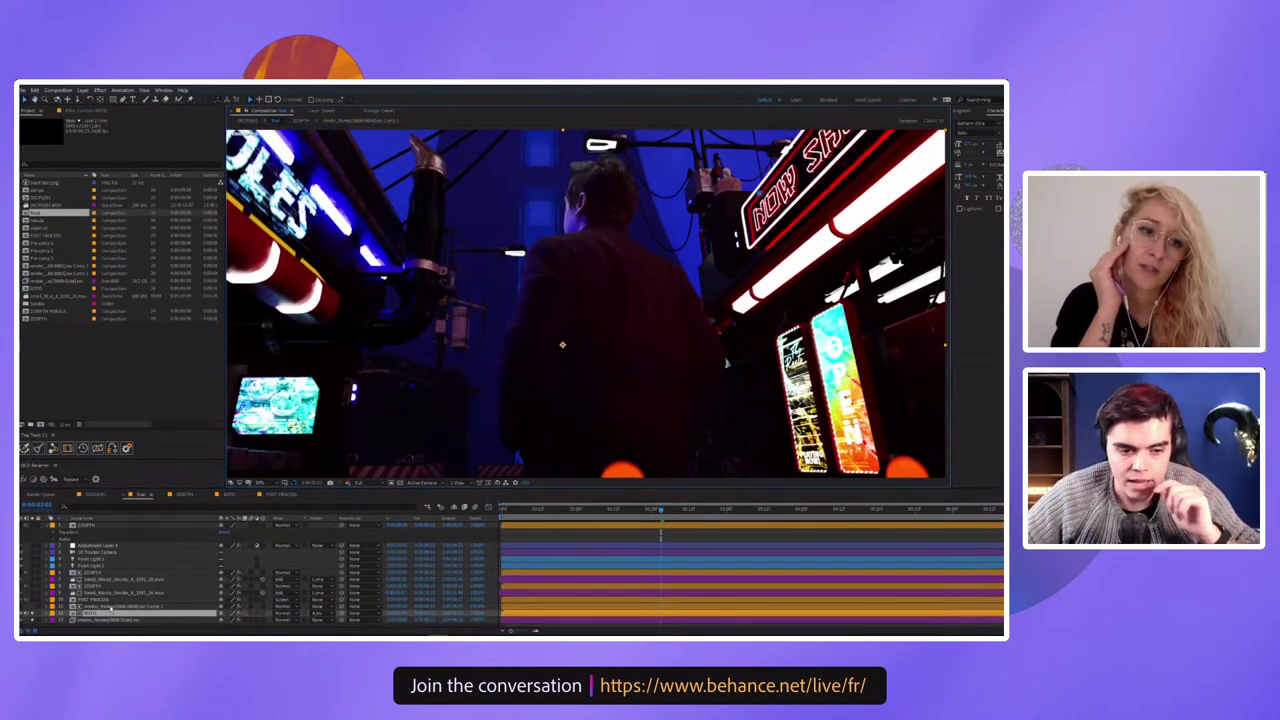
# Open the ROTO precomp and reveal the layer's Mask Path keyframes and keying effect settings
pyautogui.doubleClick(102, 617)
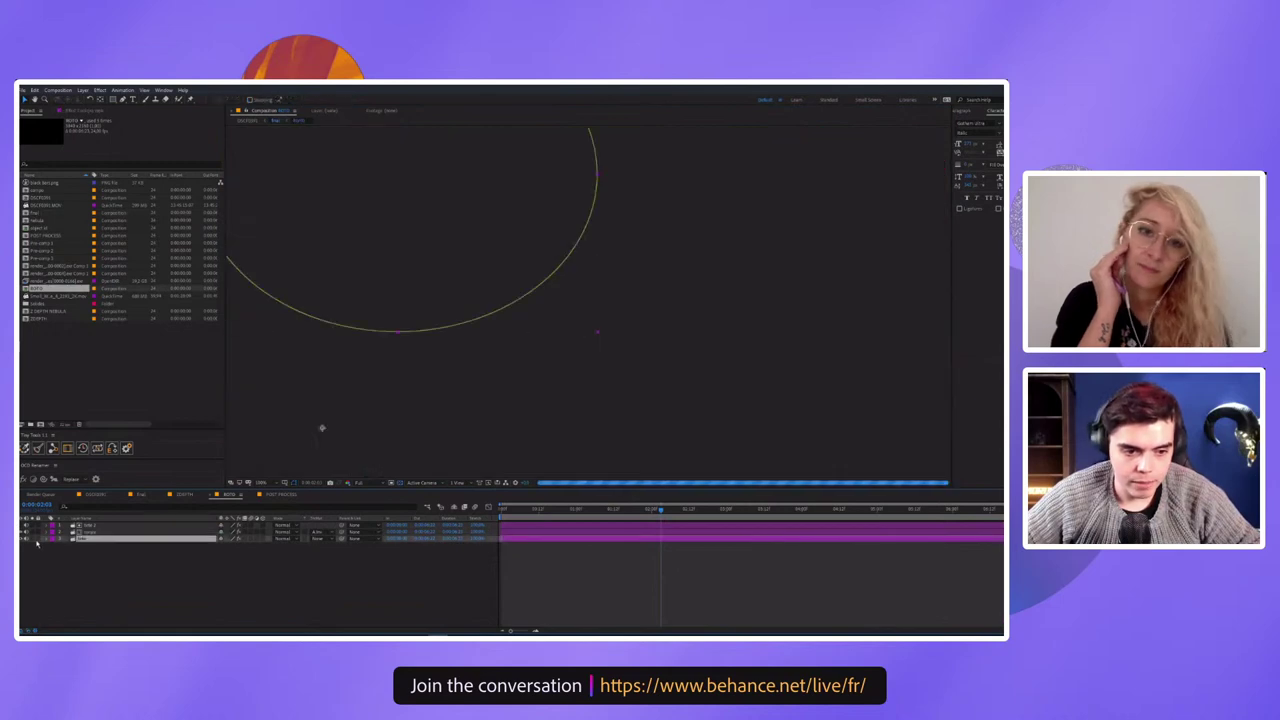
pyautogui.press('u')
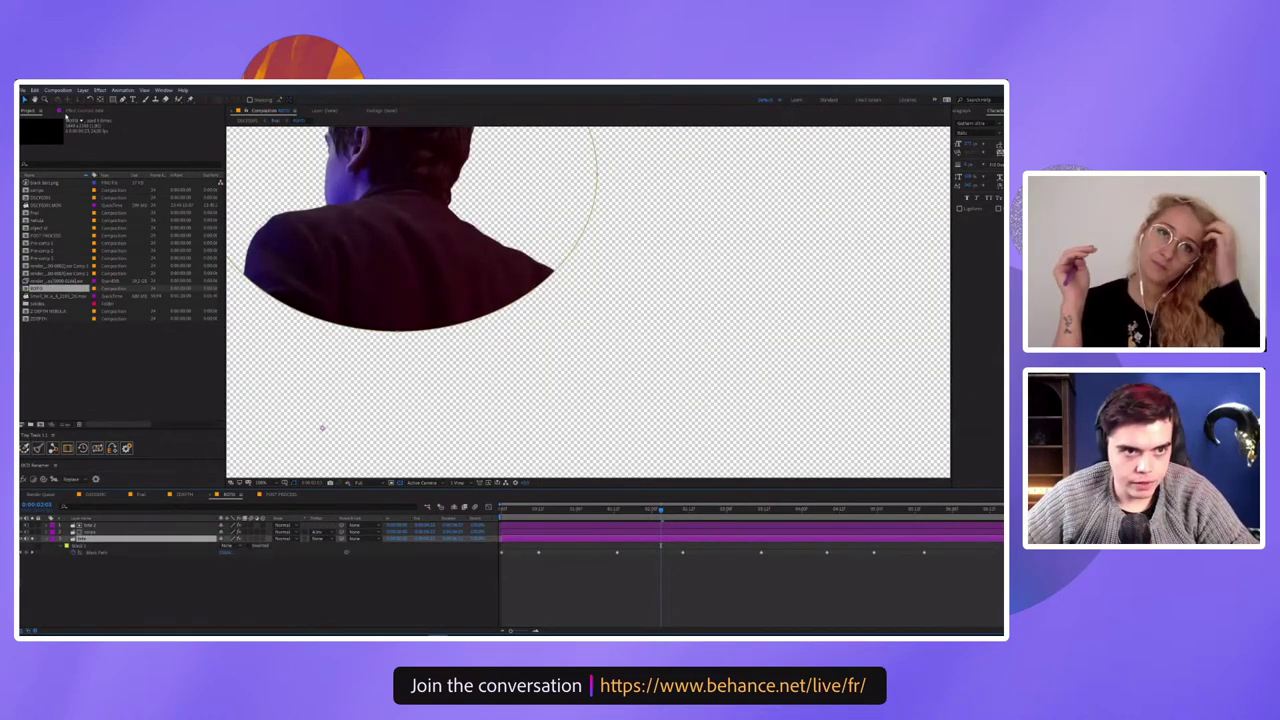
pyautogui.press('F3')
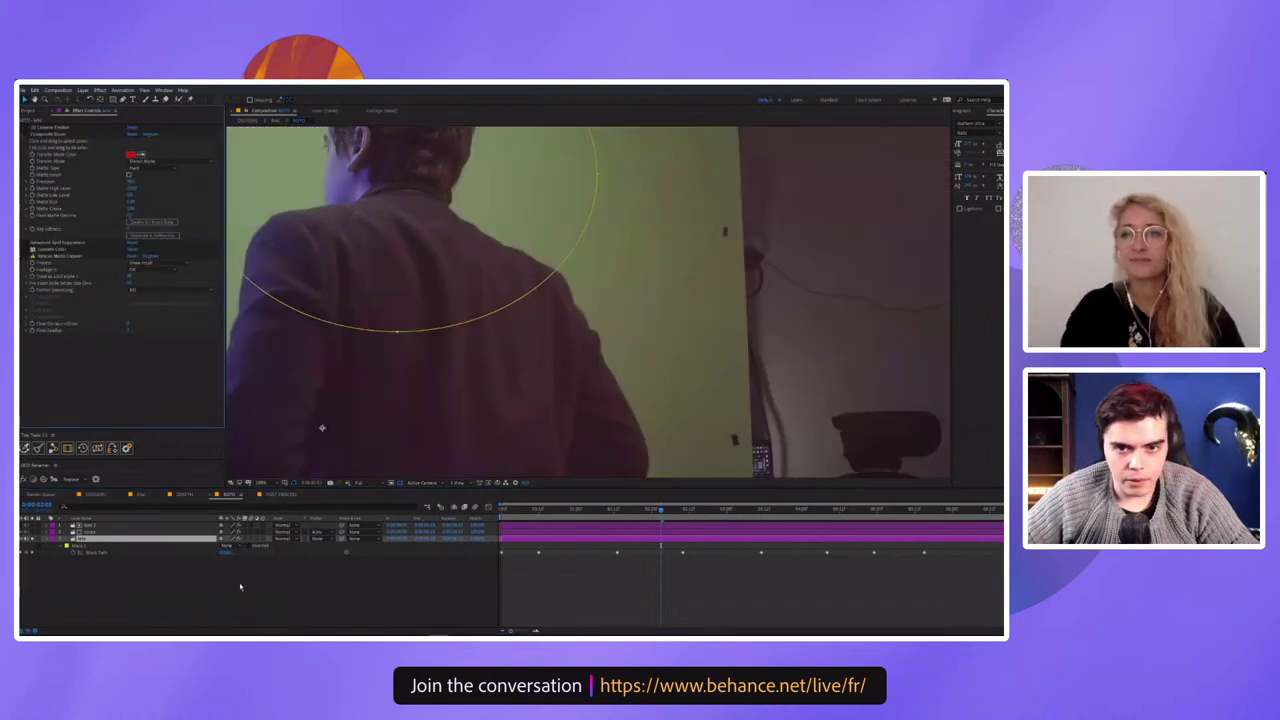
pyautogui.scroll(-2, 468, 371)
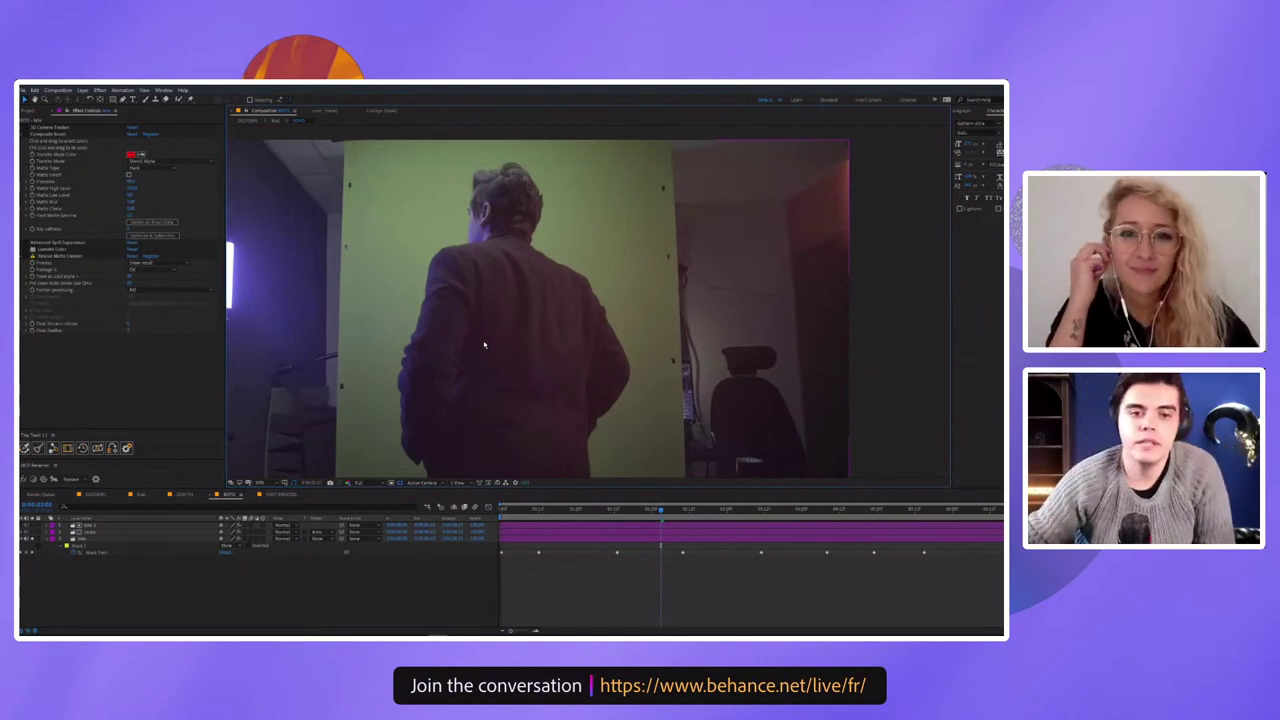
pyautogui.scroll(2, 432, 314)
# Pan and zoom around the green-screen footage to inspect the door left of the man
pyautogui.moveTo(400, 257); pyautogui.dragTo(709, 286)
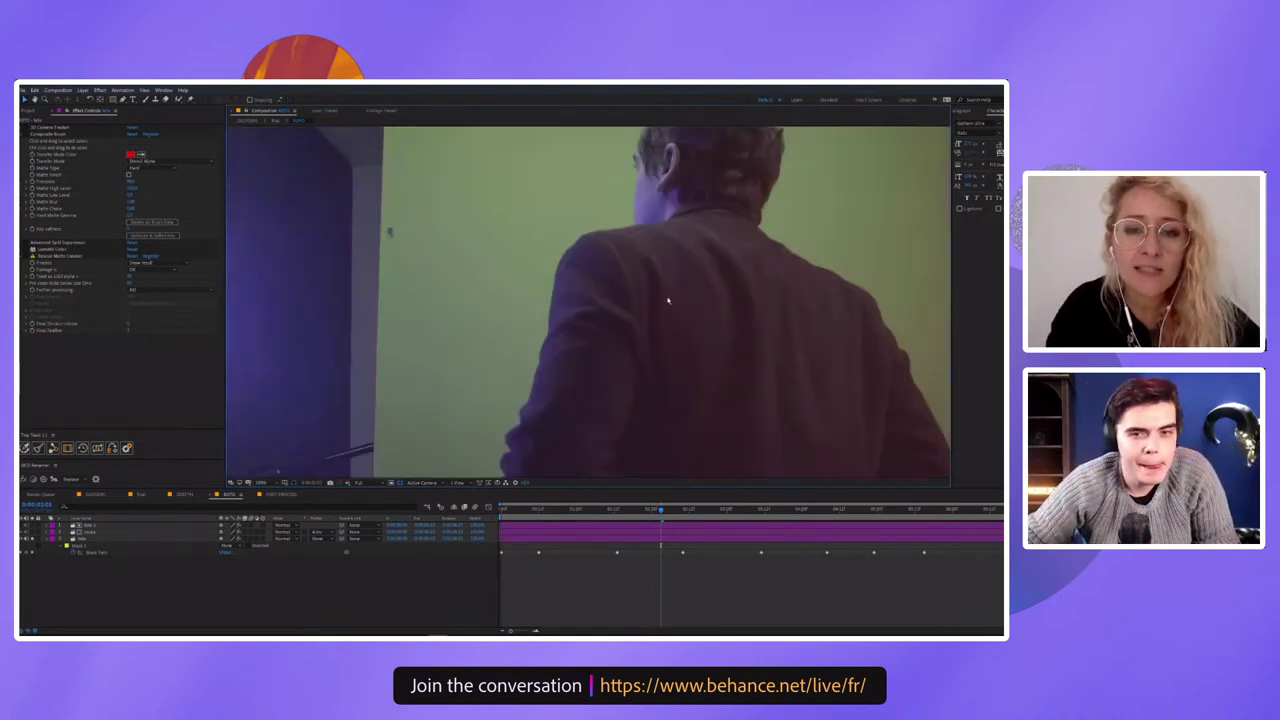
pyautogui.scroll(-3, 667, 300)
pyautogui.scroll(2, 683, 337)
pyautogui.scroll(1, 586, 351)
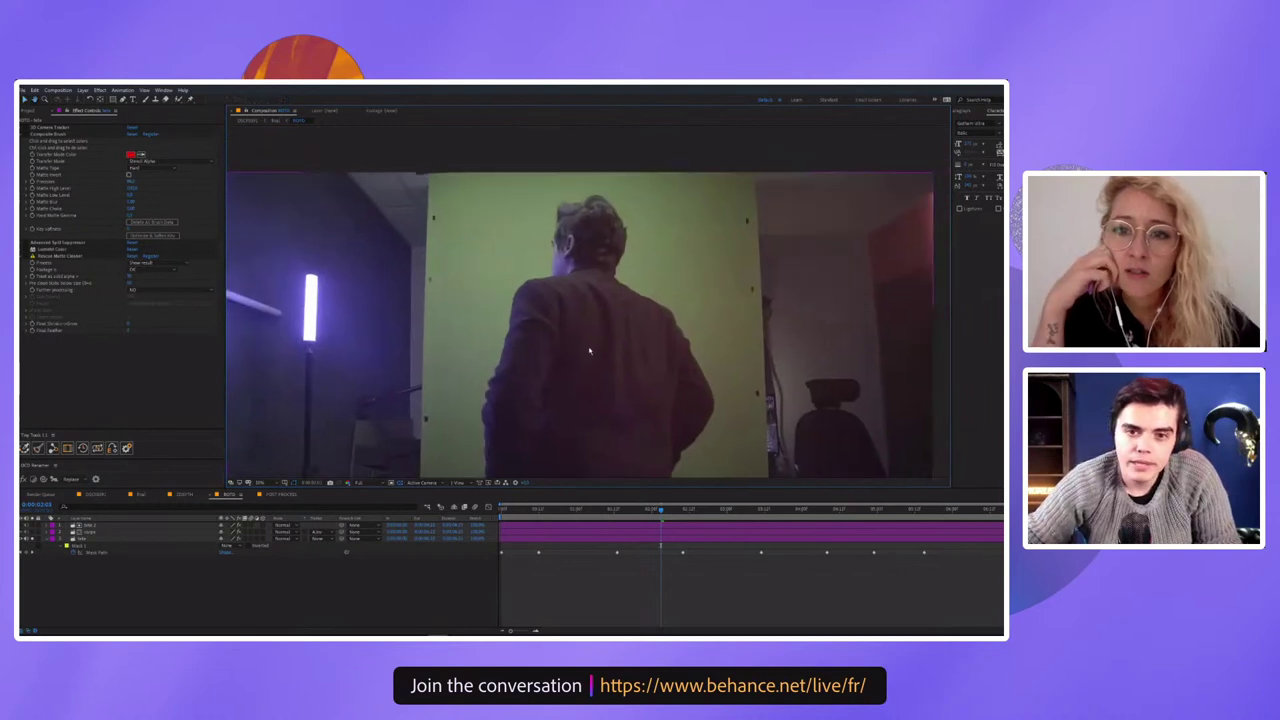
pyautogui.scroll(2, 595, 373)
pyautogui.scroll(-2, 603, 371)
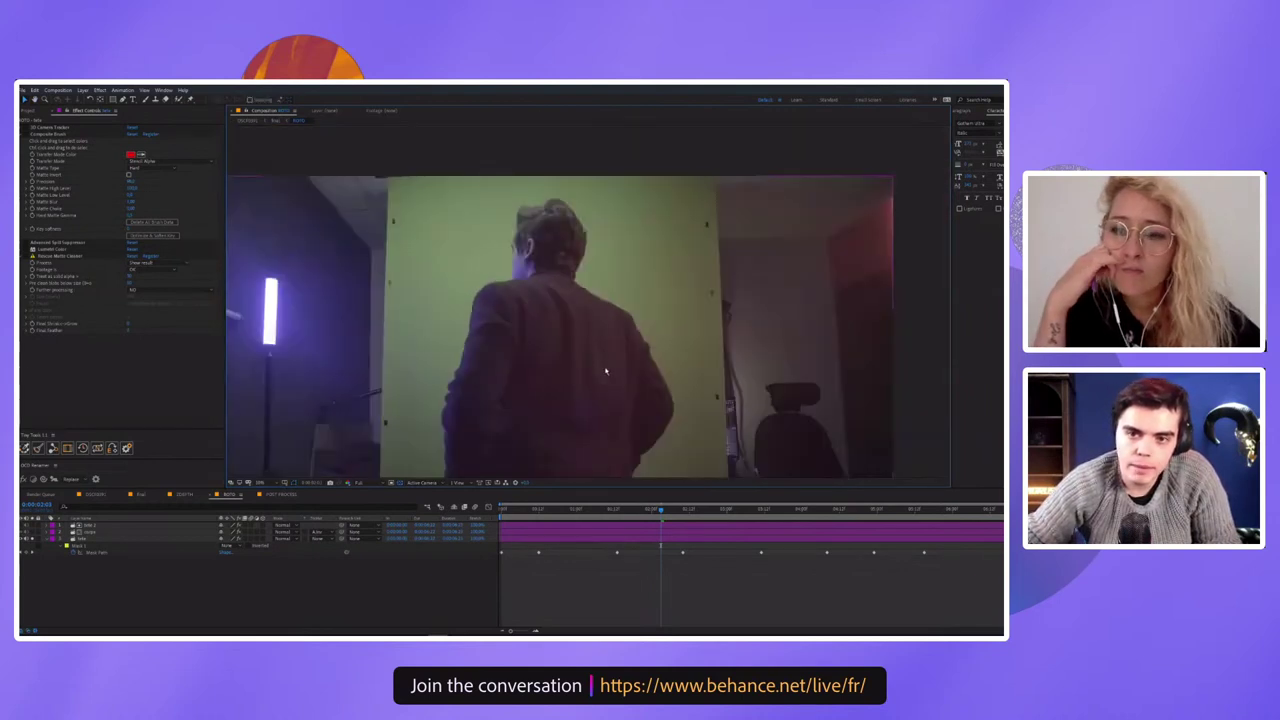
pyautogui.scroll(2, 604, 371)
pyautogui.scroll(-2, 619, 378)
pyautogui.scroll(3, 543, 286)
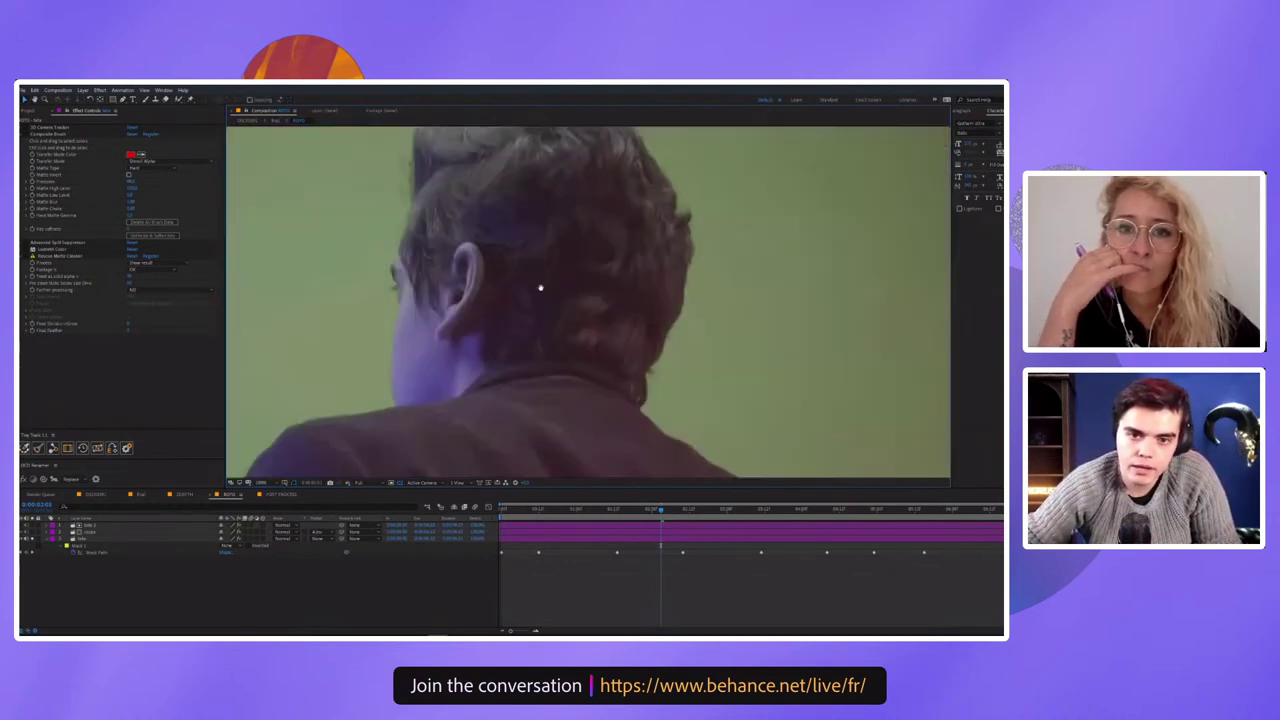
pyautogui.hscroll(-2, 453, 272)
pyautogui.hscroll(2, 694, 314)
pyautogui.scroll(2, 569, 343)
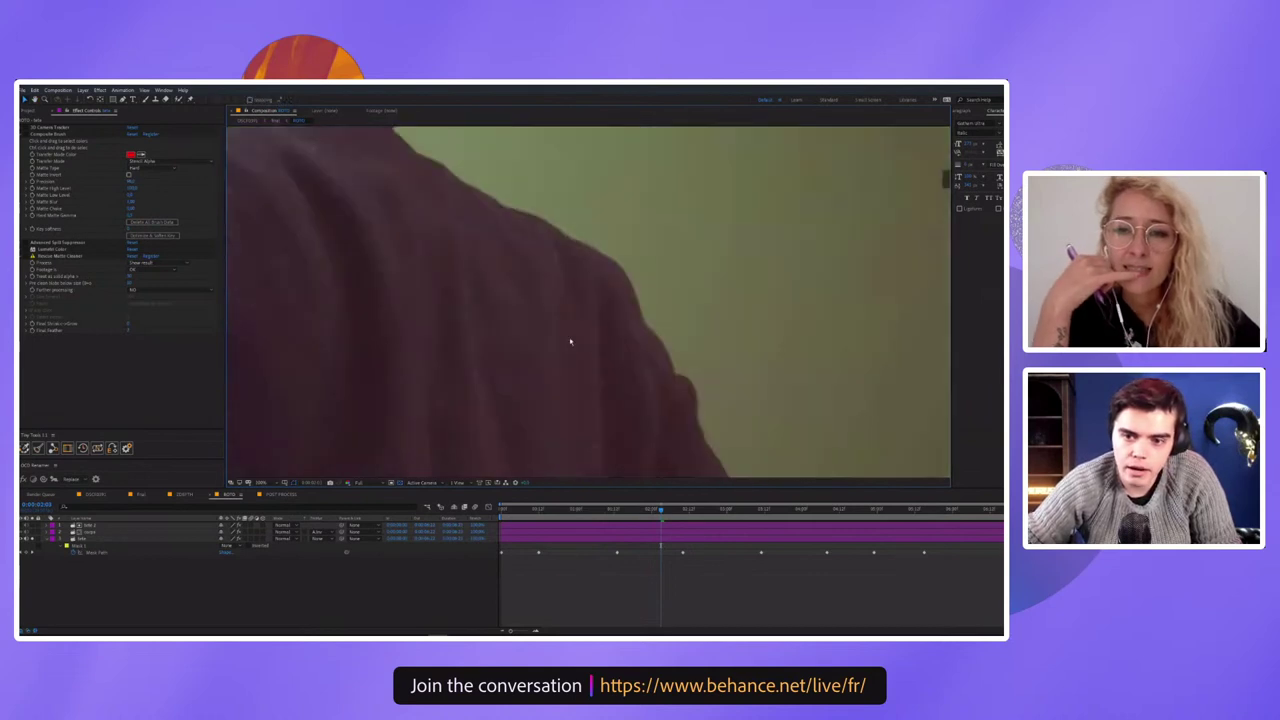
pyautogui.hscroll(2, 517, 271)
pyautogui.scroll(1, 422, 388)
pyautogui.scroll(3, 421, 300)
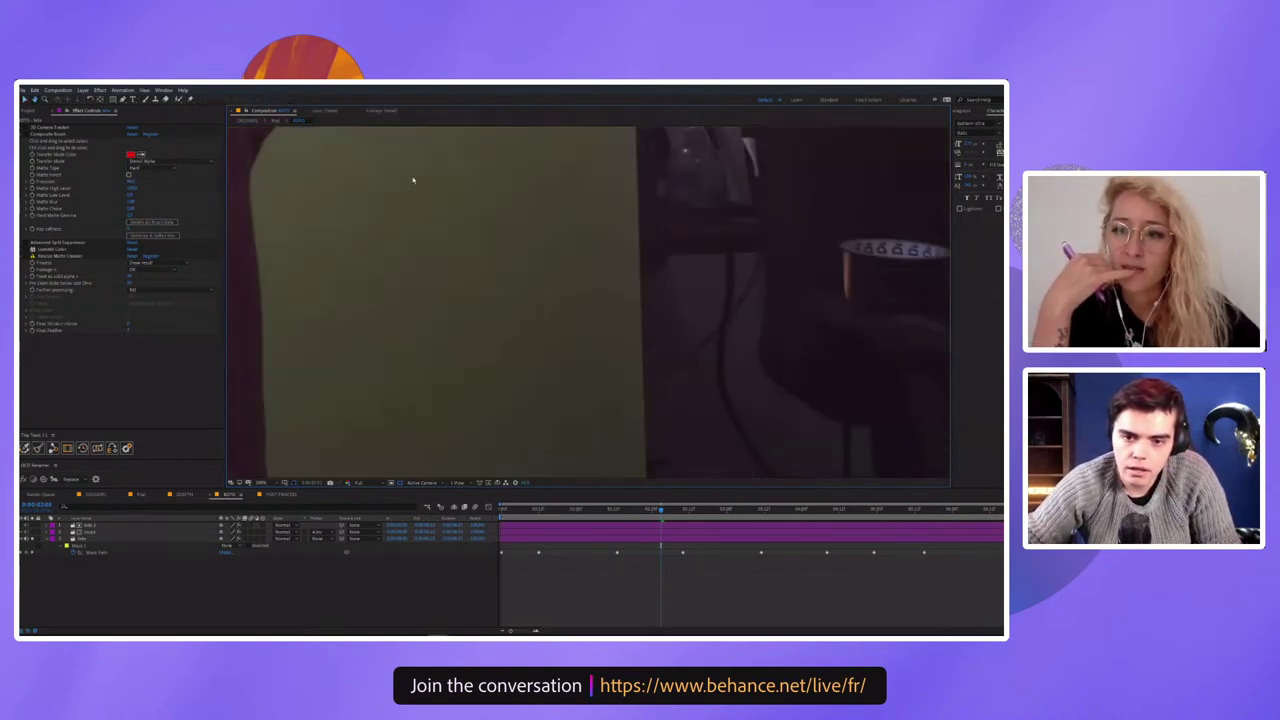
pyautogui.scroll(-2, 420, 240)
pyautogui.scroll(-1, 443, 263)
pyautogui.hscroll(-1, 554, 417)
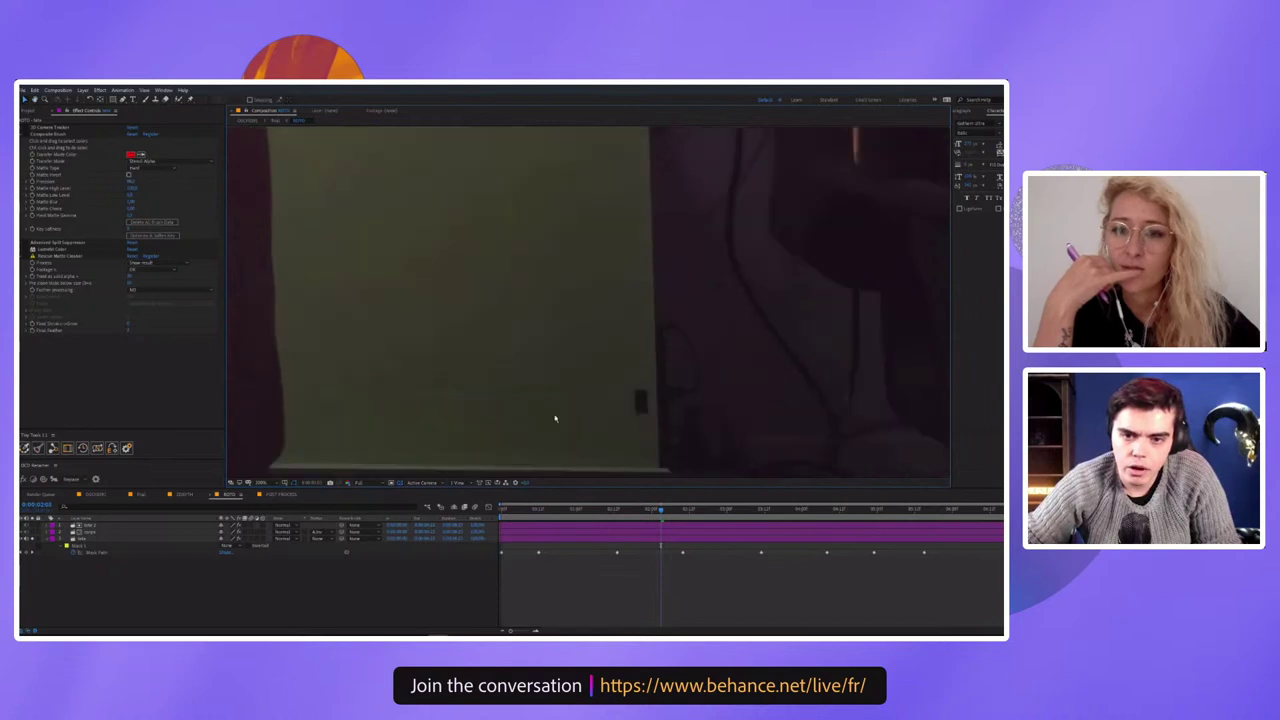
pyautogui.hscroll(-2, 531, 394)
pyautogui.scroll(-3, 540, 312)
pyautogui.scroll(-1, 583, 414)
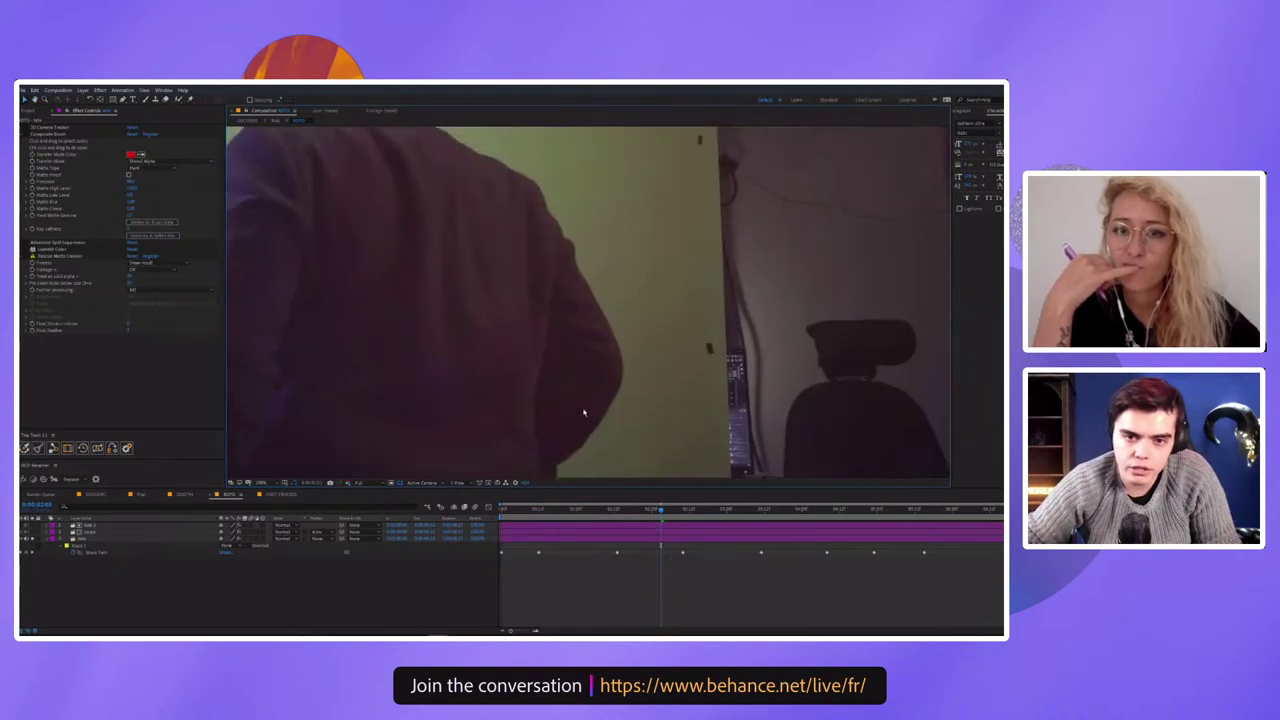
pyautogui.scroll(-1, 580, 408)
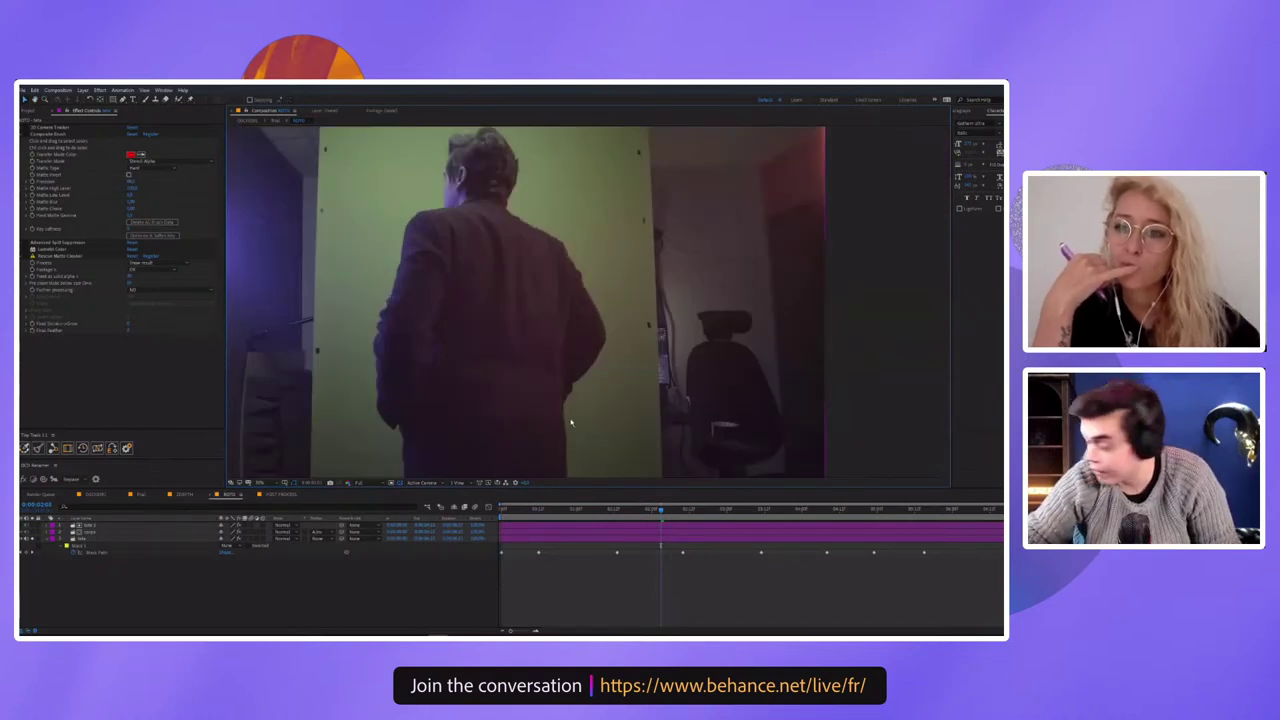
pyautogui.scroll(-2, 572, 420)
pyautogui.scroll(-2, 692, 414)
pyautogui.scroll(2, 606, 340)
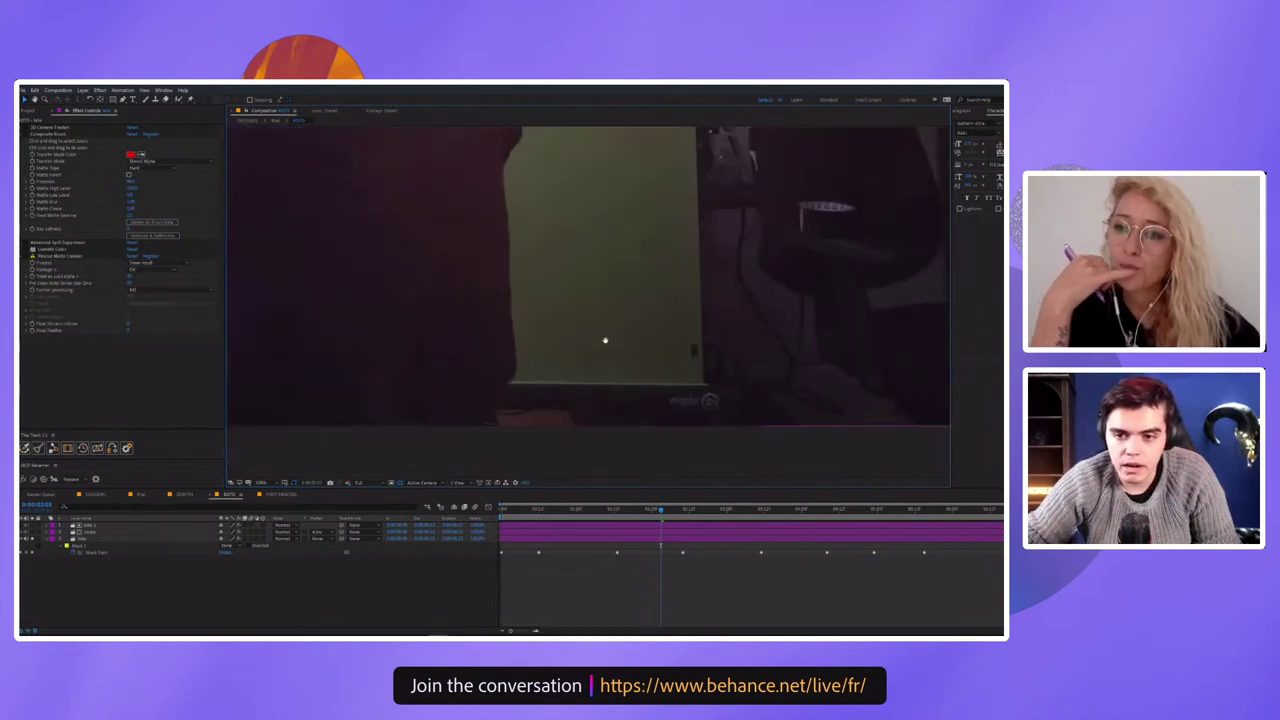
pyautogui.scroll(-1, 643, 380)
pyautogui.scroll(-2, 623, 471)
pyautogui.scroll(2, 625, 478)
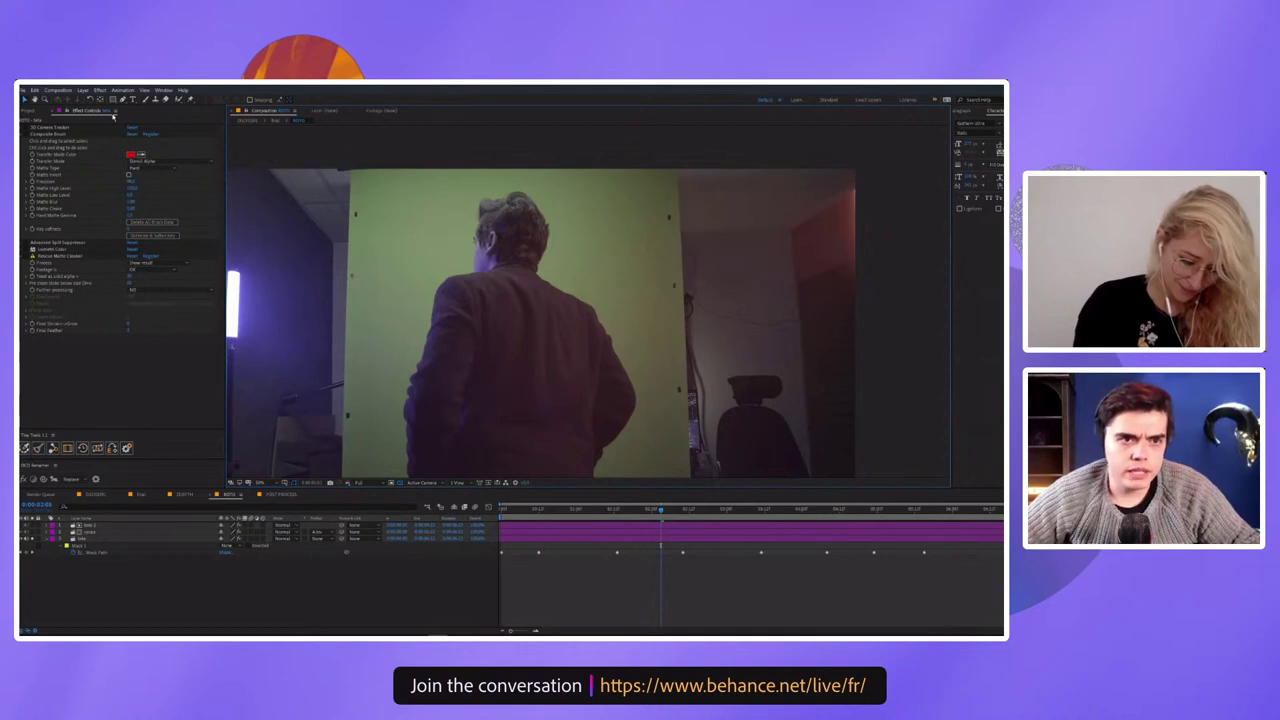
# Apply Keylight through effect search, remove it from the wrong layer, and select the masked footage layer
pyautogui.click(90, 531)
pyautogui.press('pageup')
pyautogui.press('pageup')
pyautogui.press('pageup')
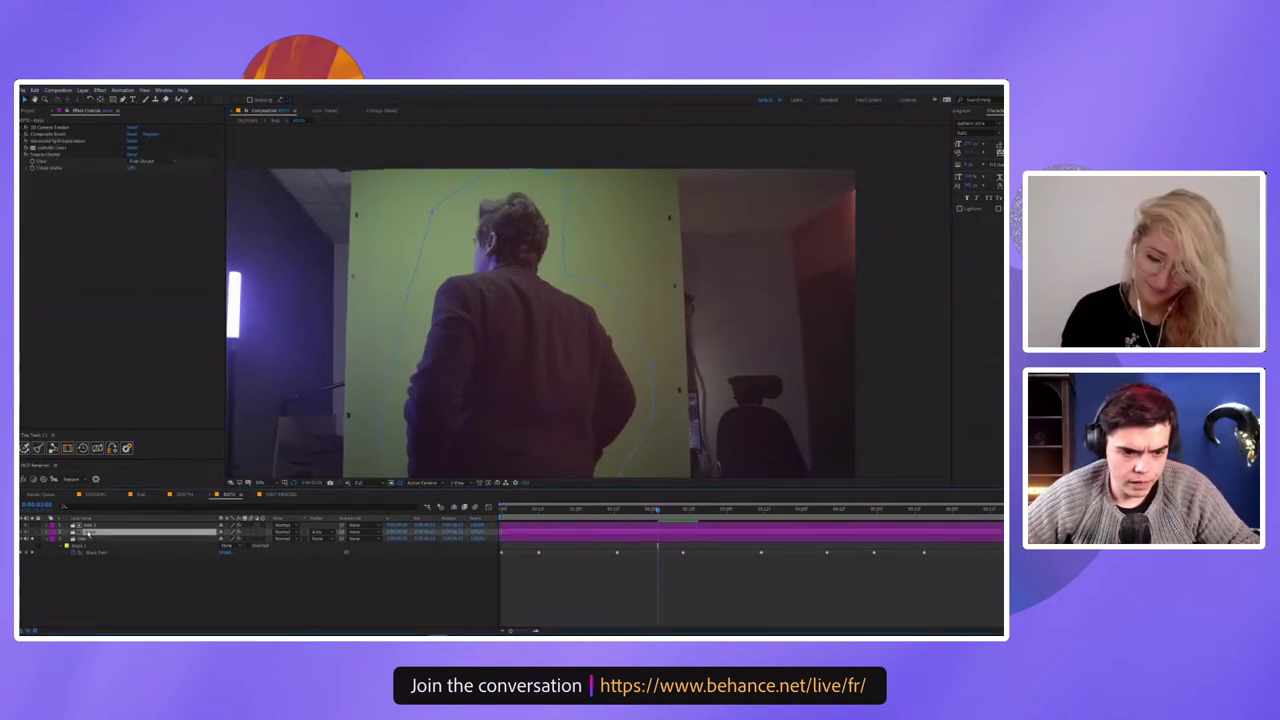
pyautogui.click(88, 538)
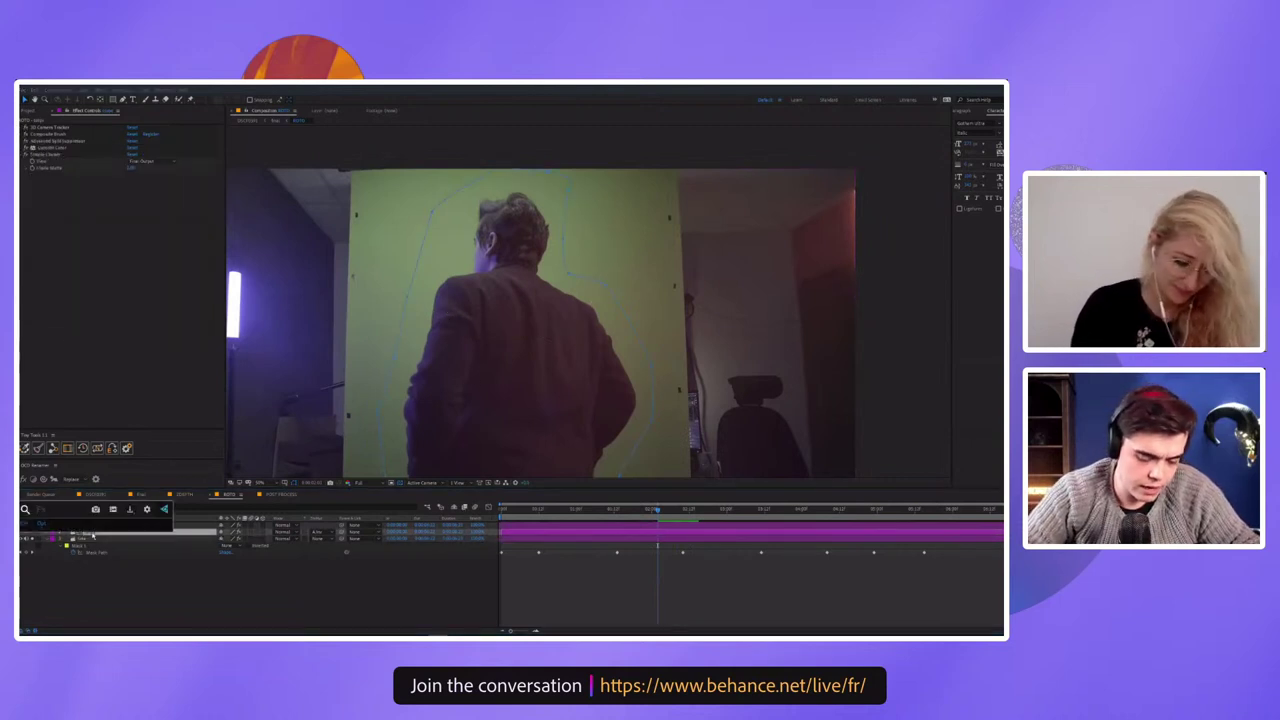
pyautogui.hotkey('ctrl', 'space')
pyautogui.write('keylight')
pyautogui.press('Return')
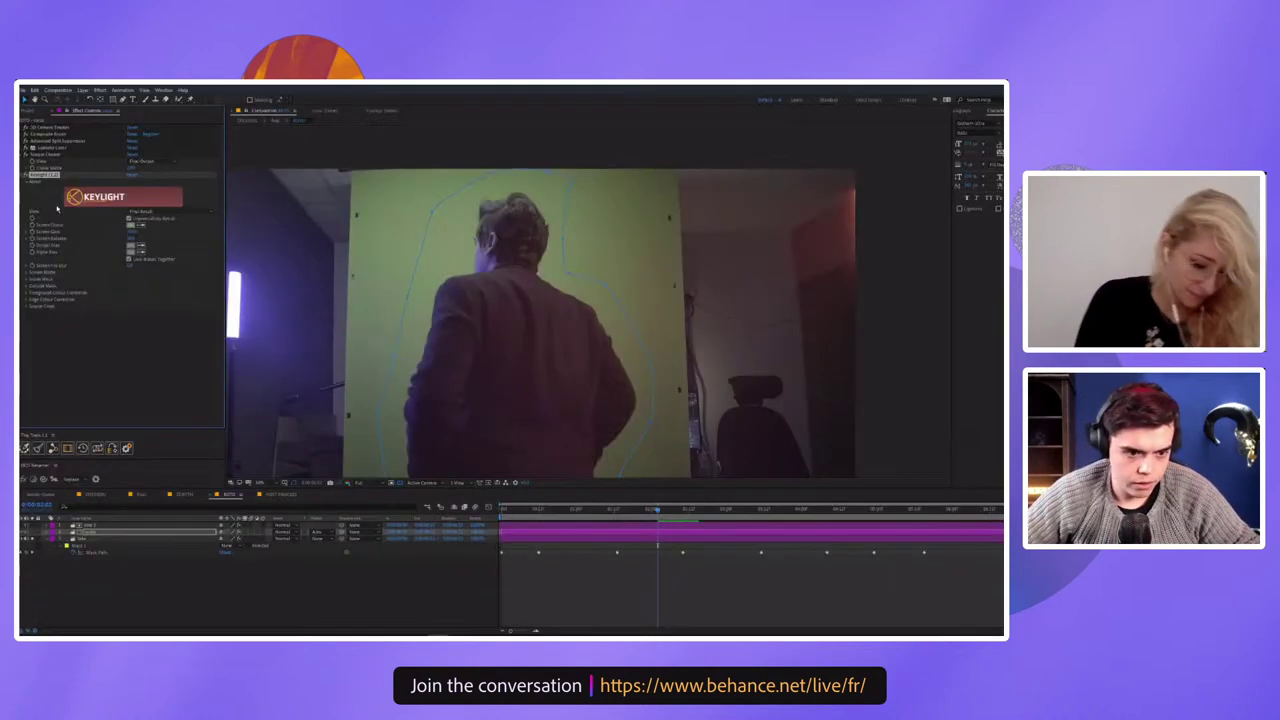
pyautogui.press('Delete')
pyautogui.click(96, 533)
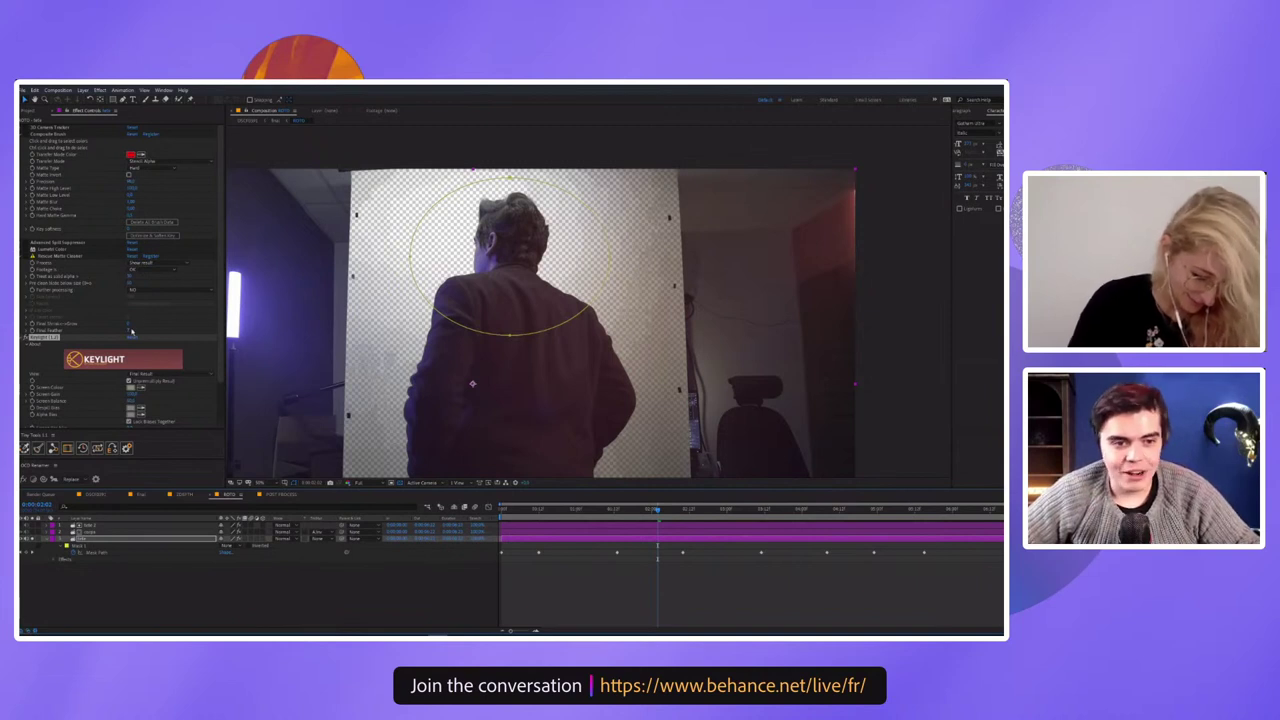
# Expand Keylight's Screen Matte and adjust the clipping to clear more background
pyautogui.click(50, 338)
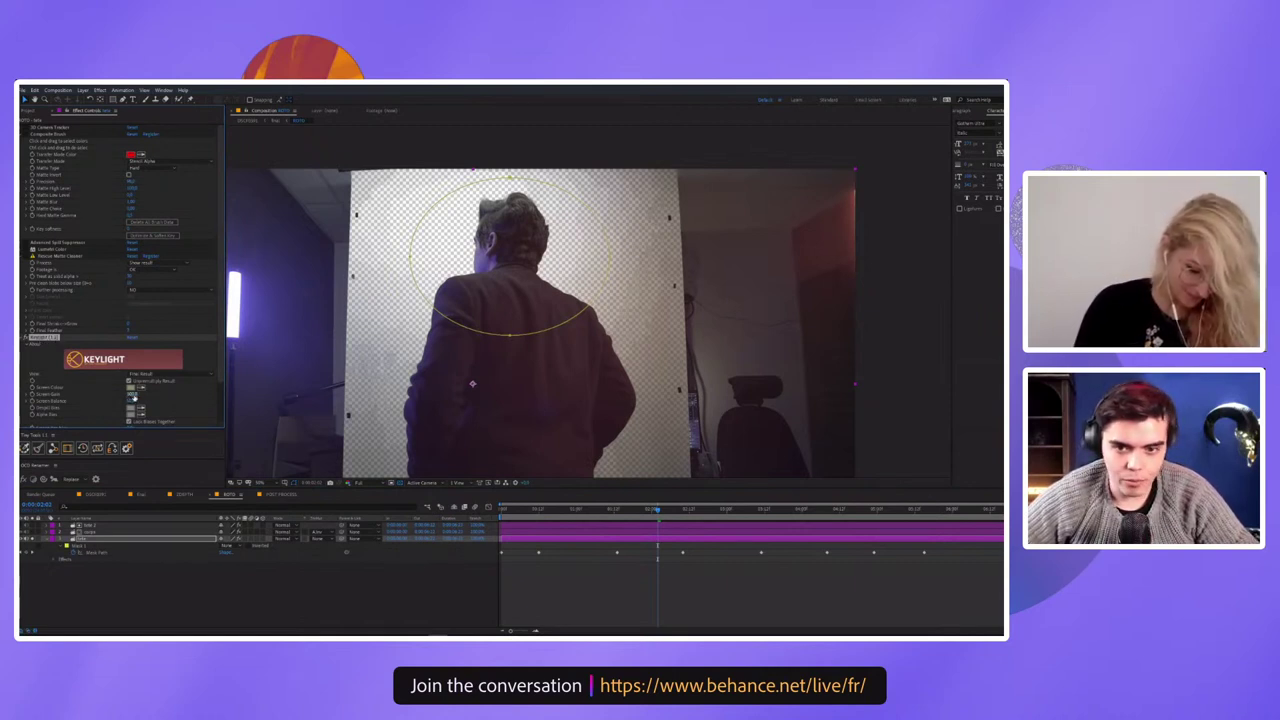
pyautogui.scroll(-1, 133, 396)
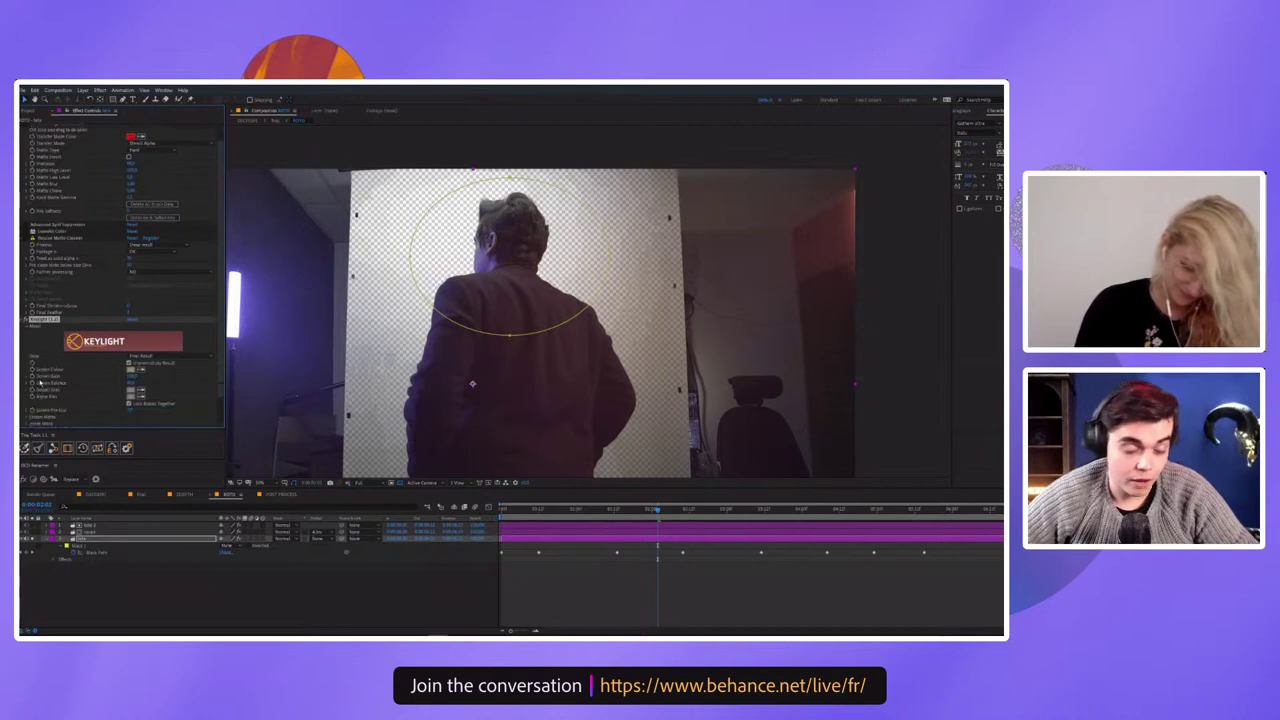
pyautogui.scroll(-1, 33, 380)
pyautogui.click(28, 395)
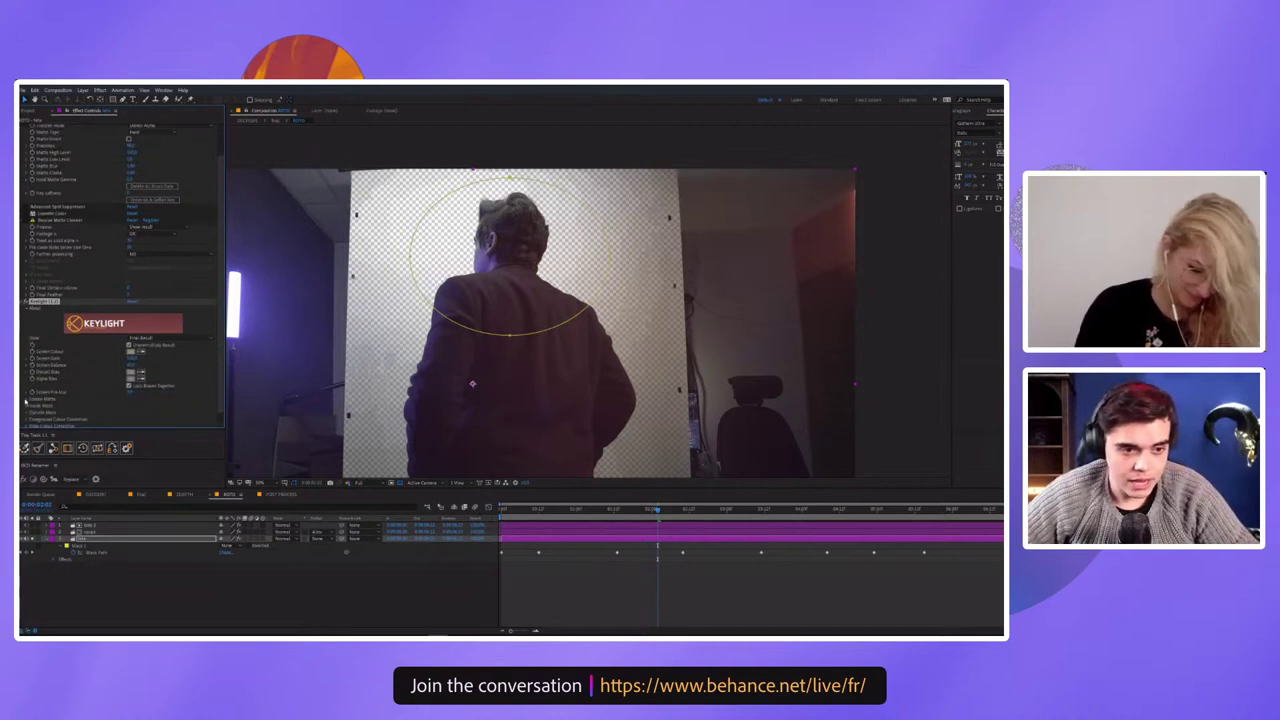
pyautogui.scroll(-2, 40, 390)
pyautogui.scroll(-1, 100, 370)
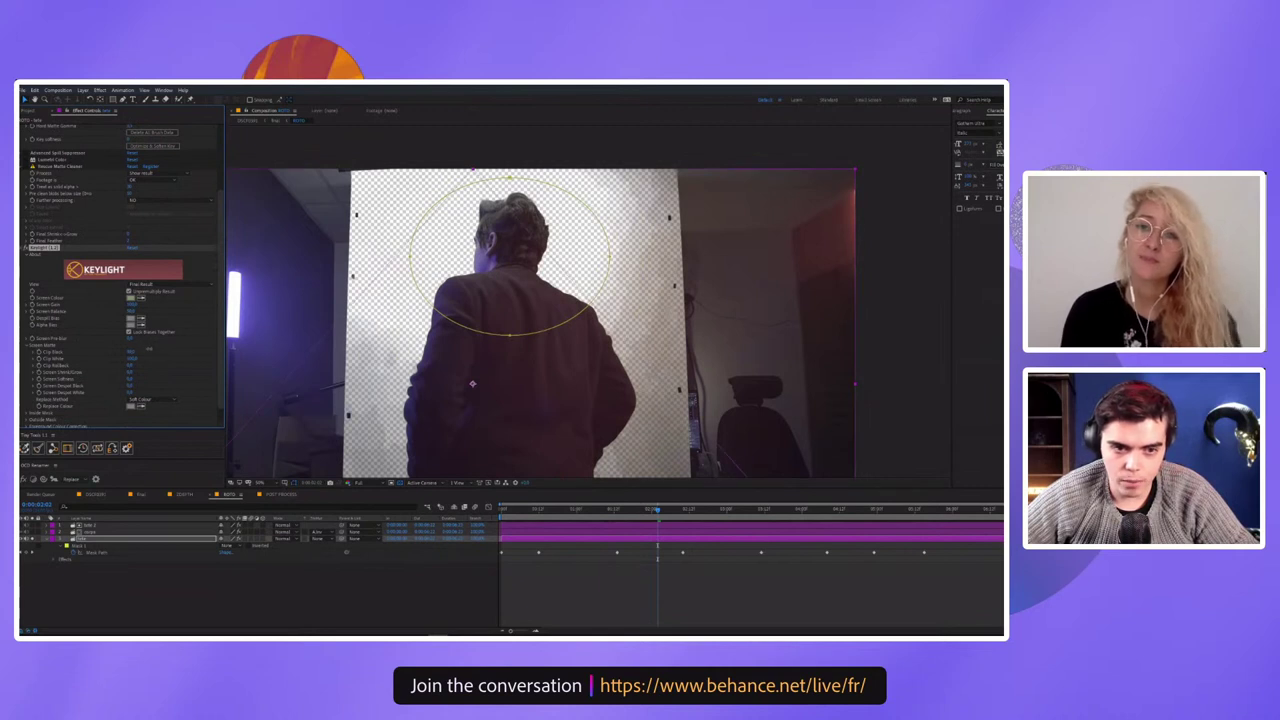
pyautogui.moveTo(129, 352); pyautogui.dragTo(128, 362)
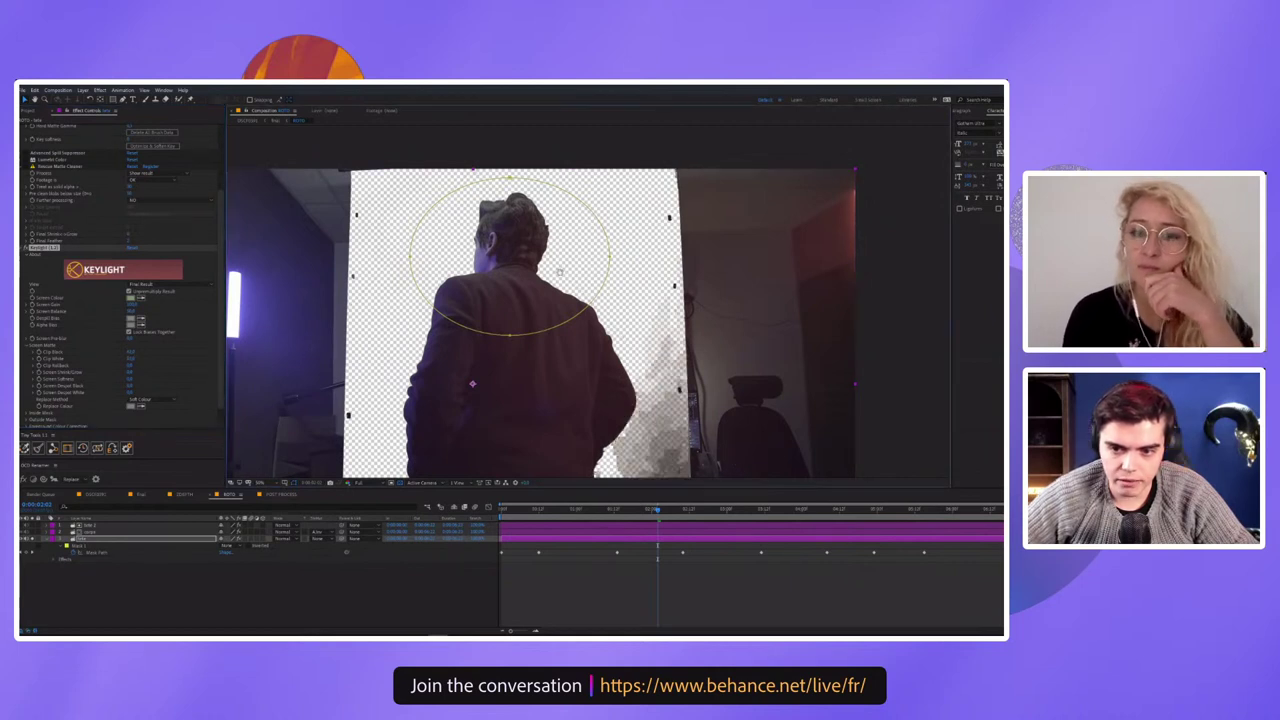
pyautogui.scroll(2, 590, 300)
pyautogui.scroll(4, 535, 320)
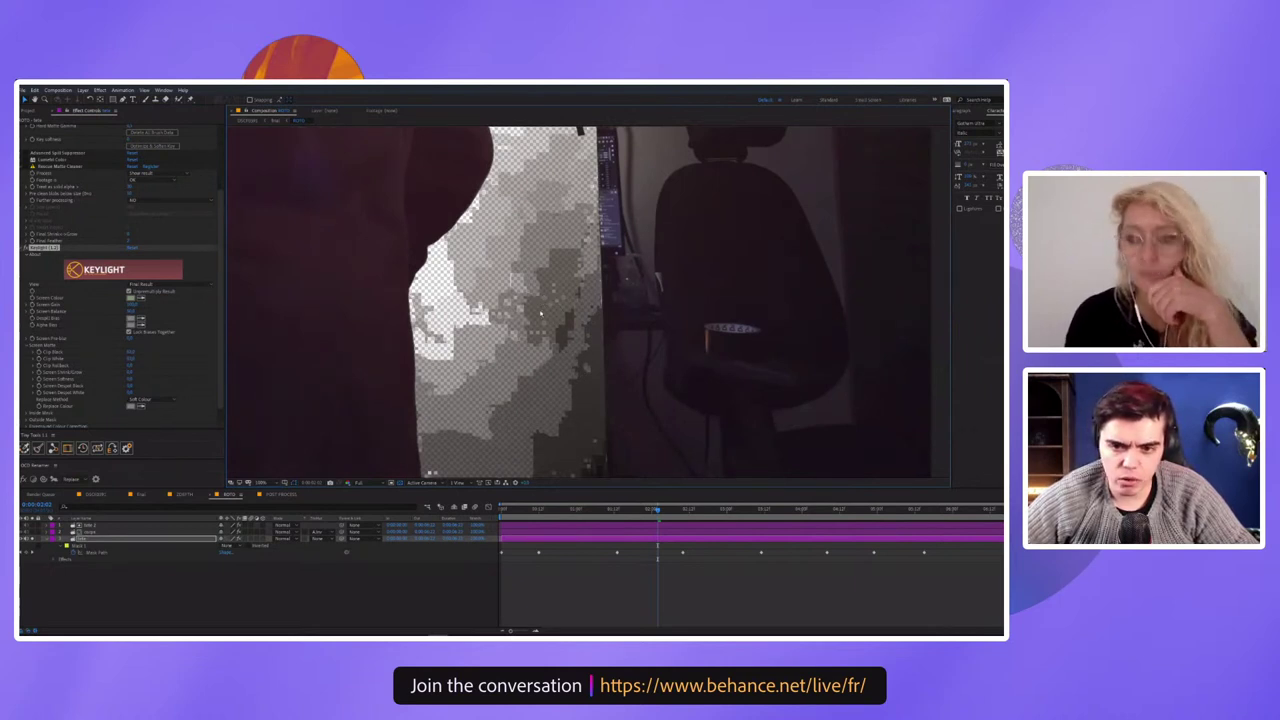
pyautogui.scroll(2, 540, 314)
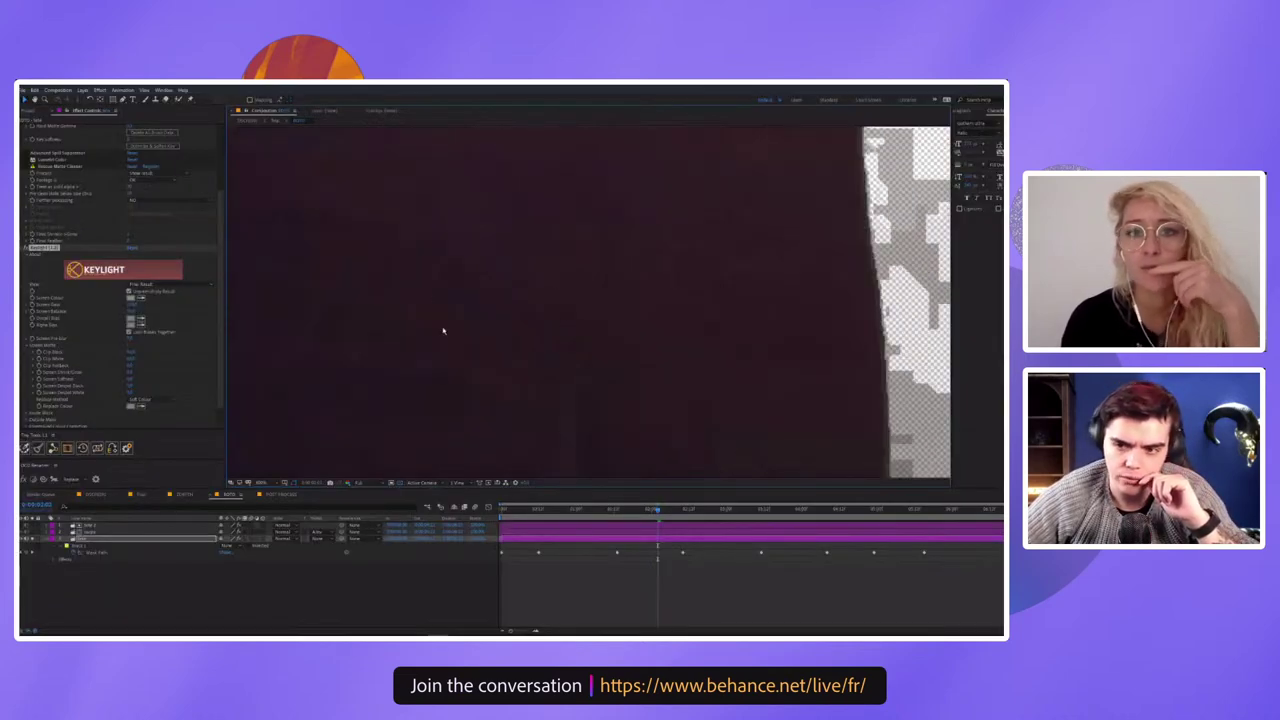
pyautogui.scroll(-2, 797, 300)
pyautogui.scroll(-2, 582, 311)
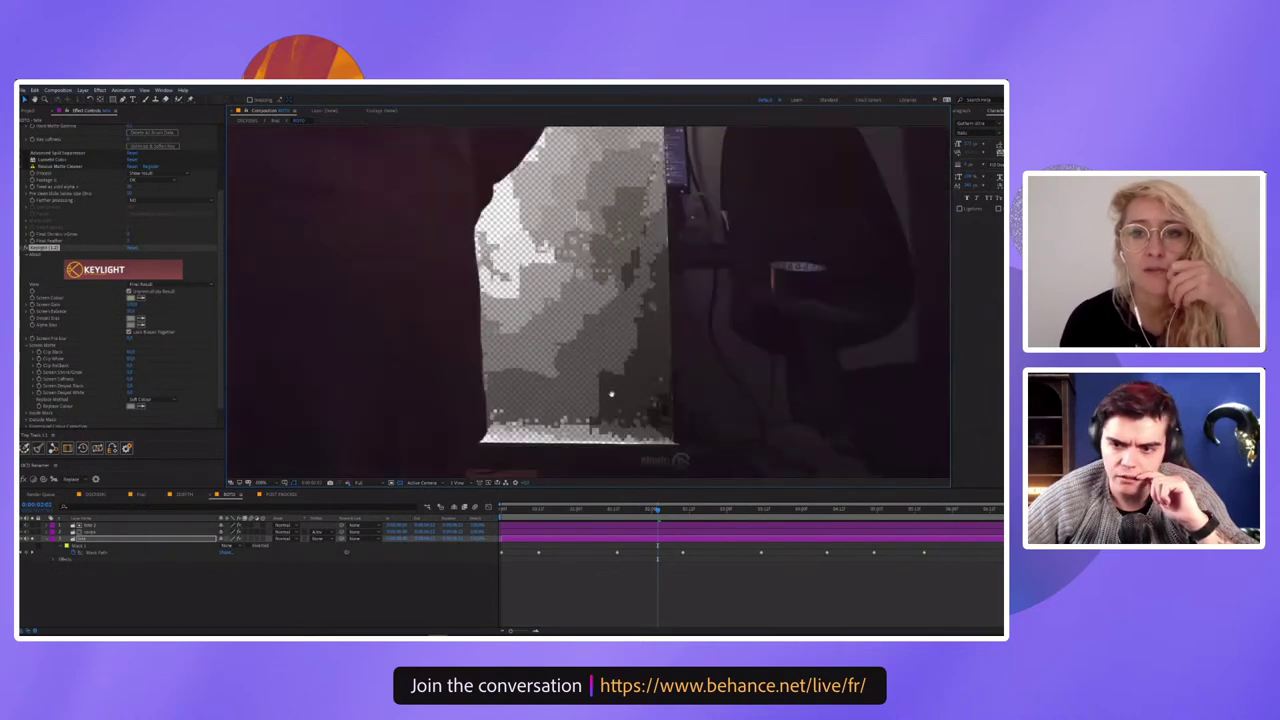
pyautogui.scroll(-1, 611, 394)
pyautogui.scroll(-1, 611, 394)
pyautogui.scroll(-1, 611, 394)
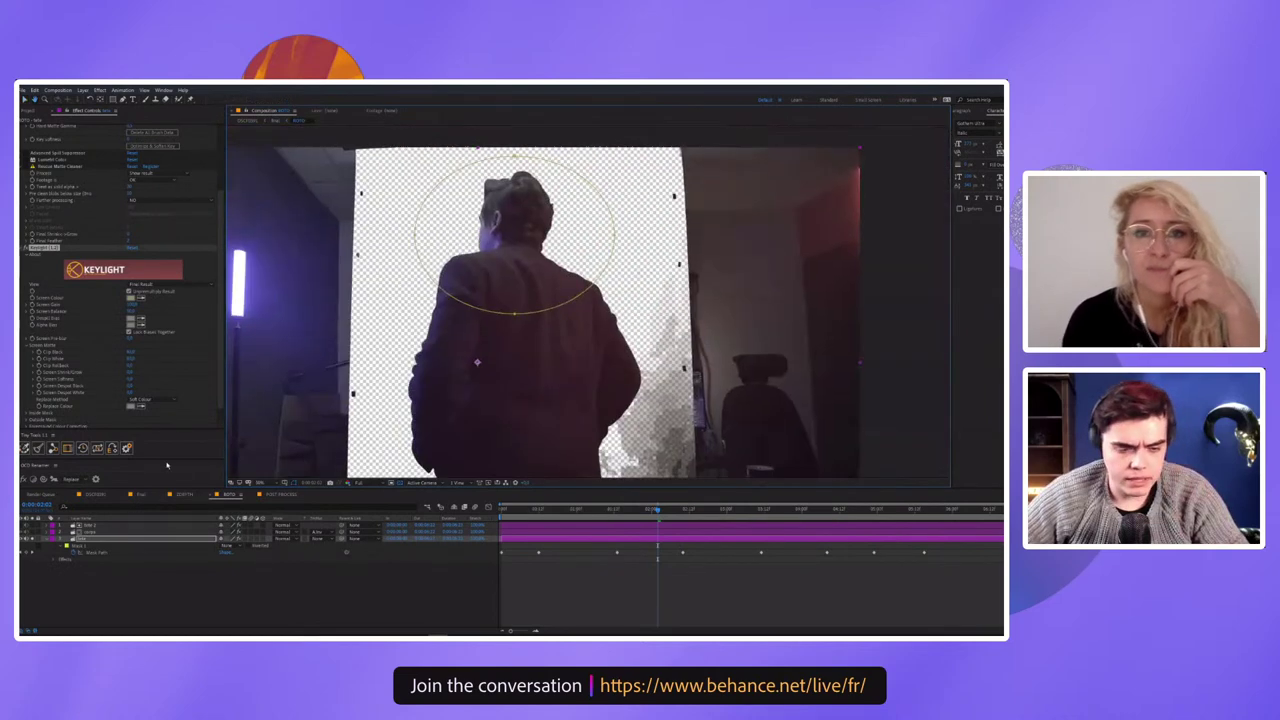
# Delete Keylight and switch the original Composite Brush key back on
pyautogui.click(50, 251)
pyautogui.press('Delete')
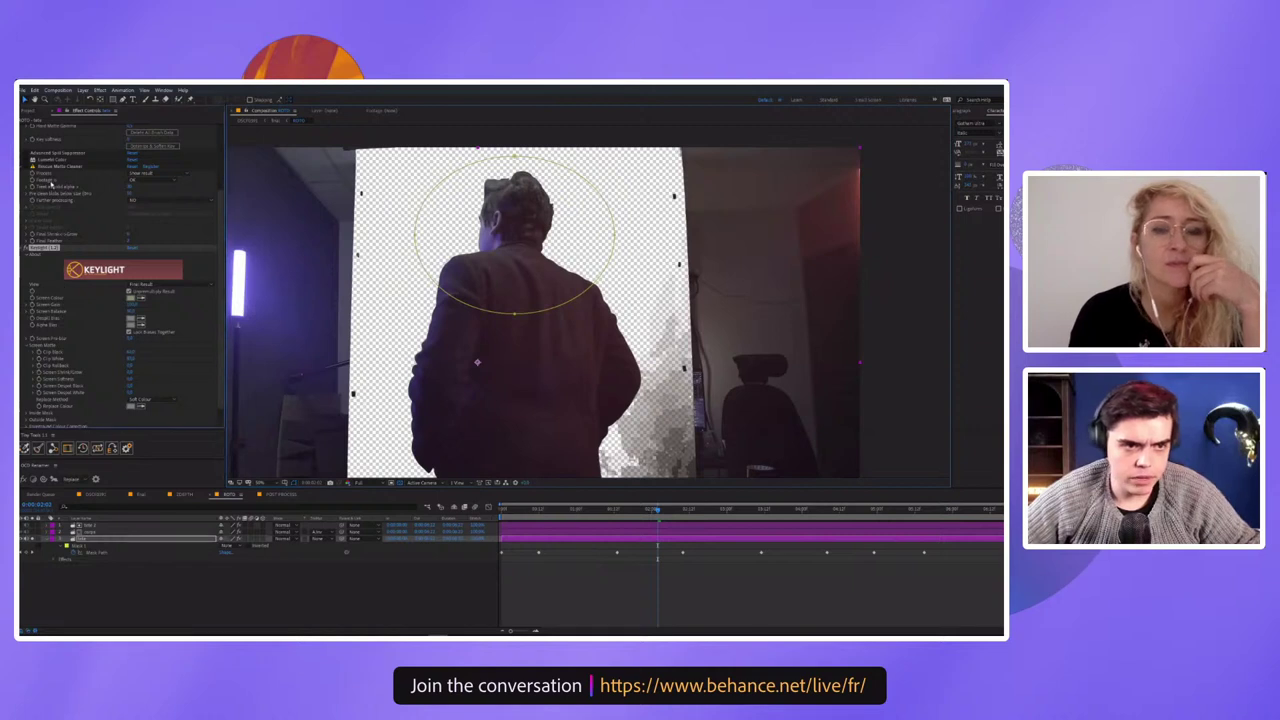
pyautogui.click(28, 140)
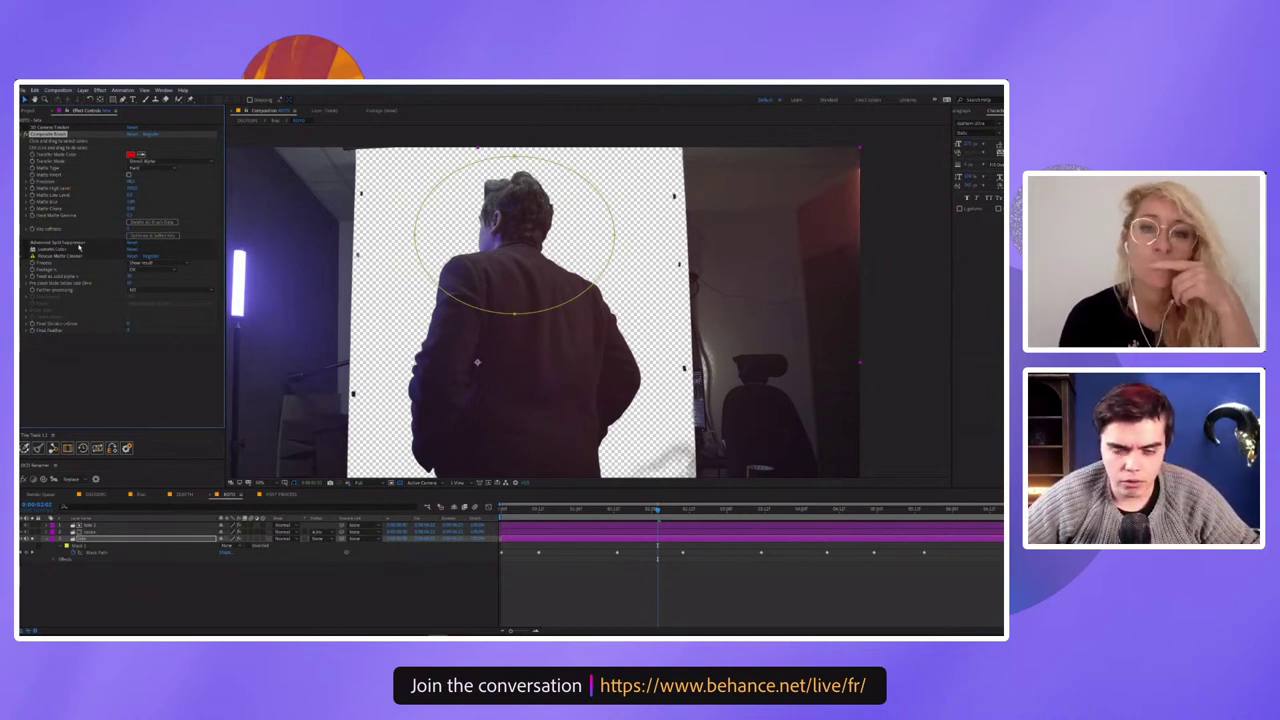
# Select Advanced Spill Suppressor, then collapse Refine Matte Cleaner and the remaining expanded effect
pyautogui.click(30, 243)
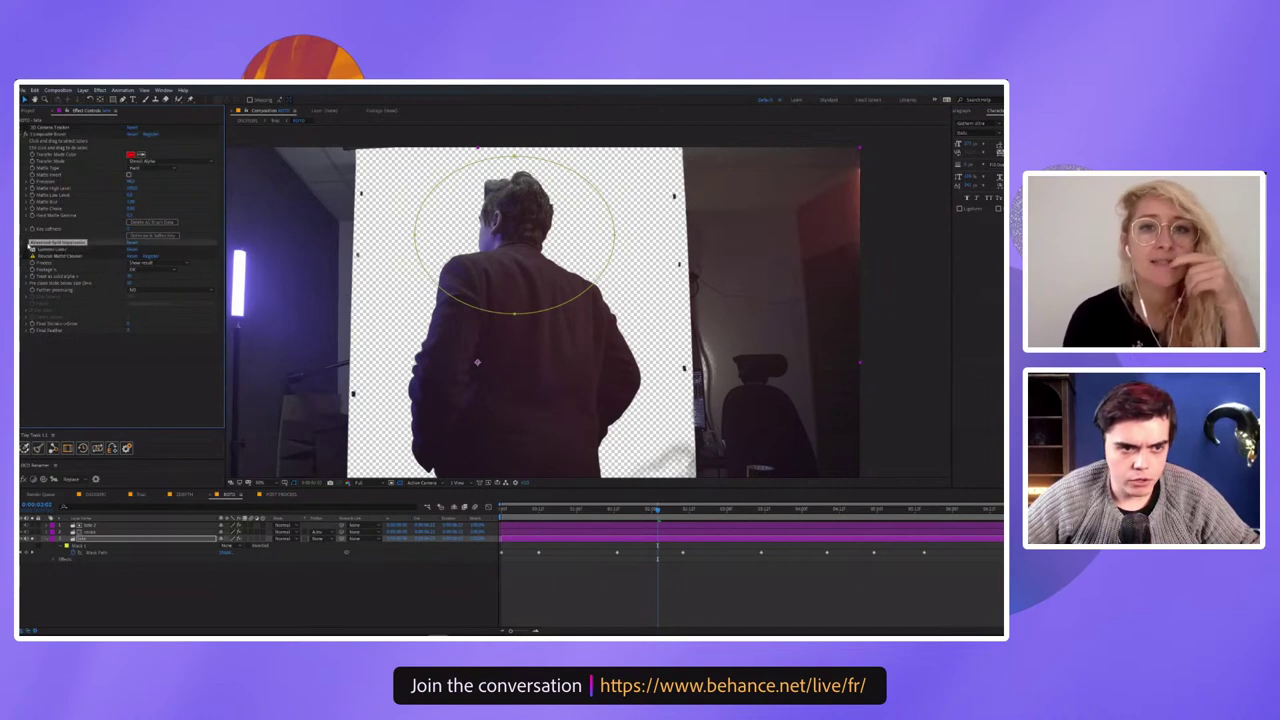
pyautogui.scroll(4, 477, 362)
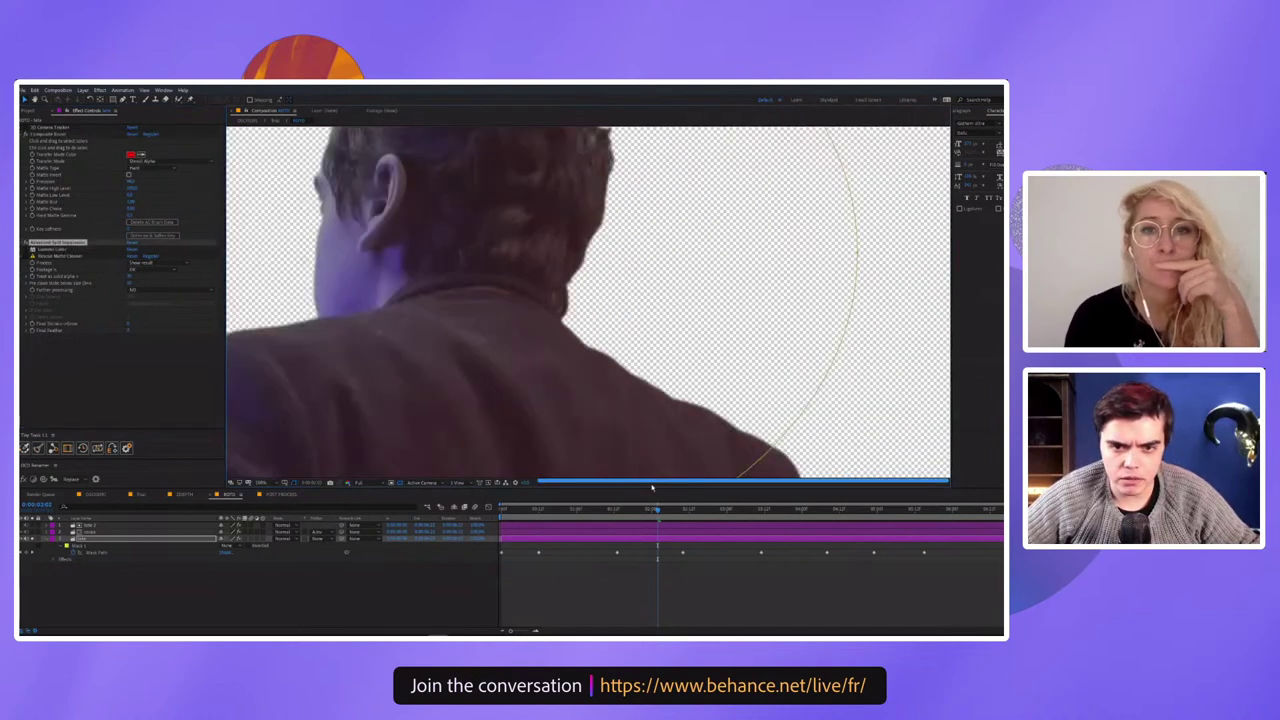
pyautogui.scroll(1, 352, 349)
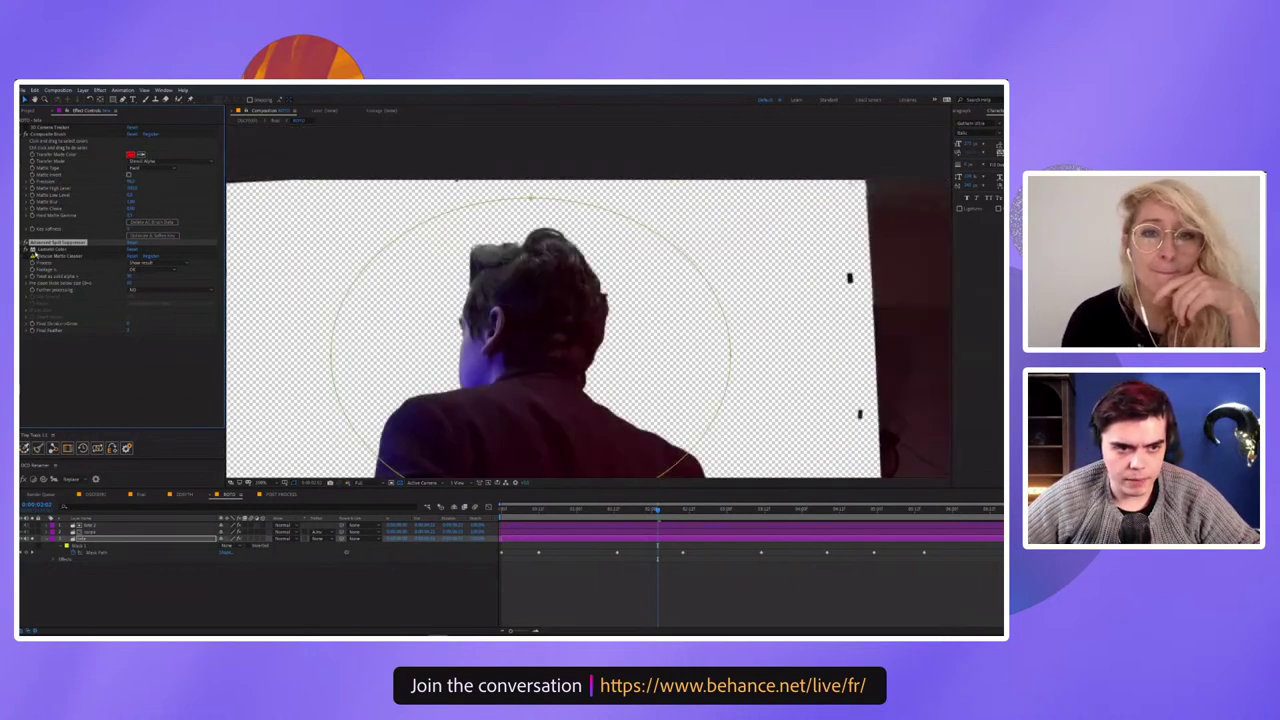
pyautogui.click(22, 256)
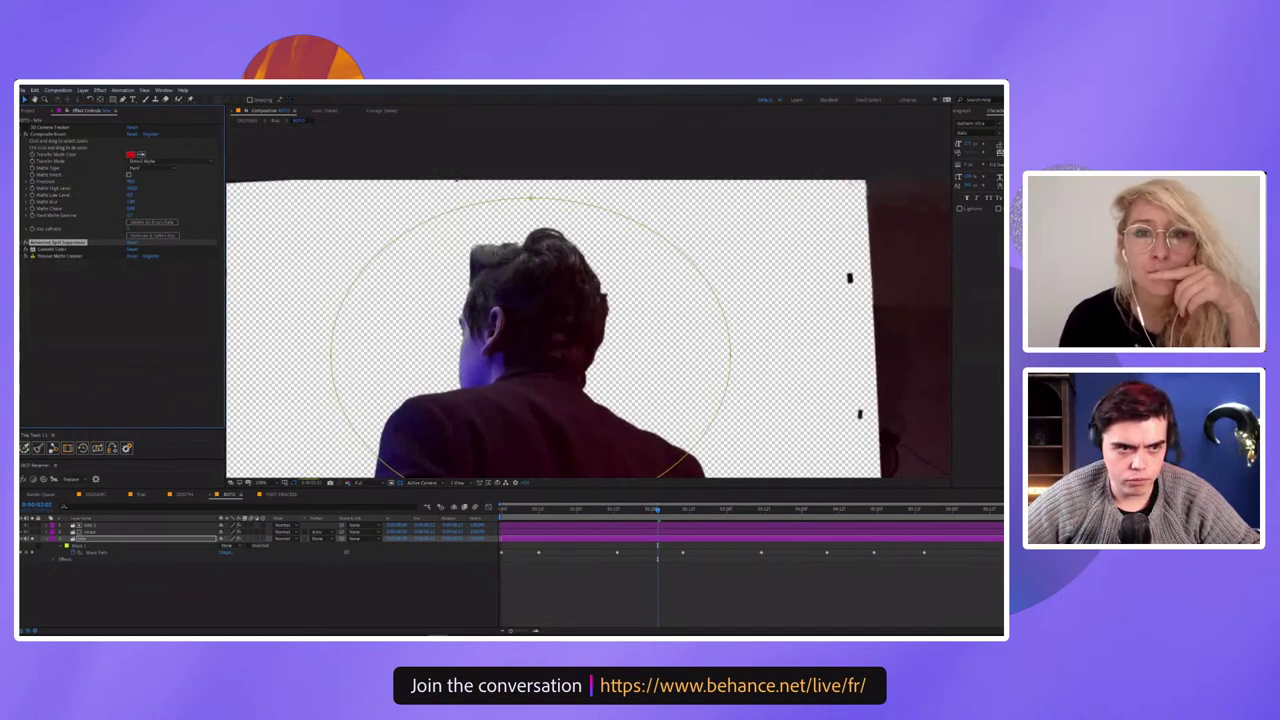
pyautogui.click(22, 135)
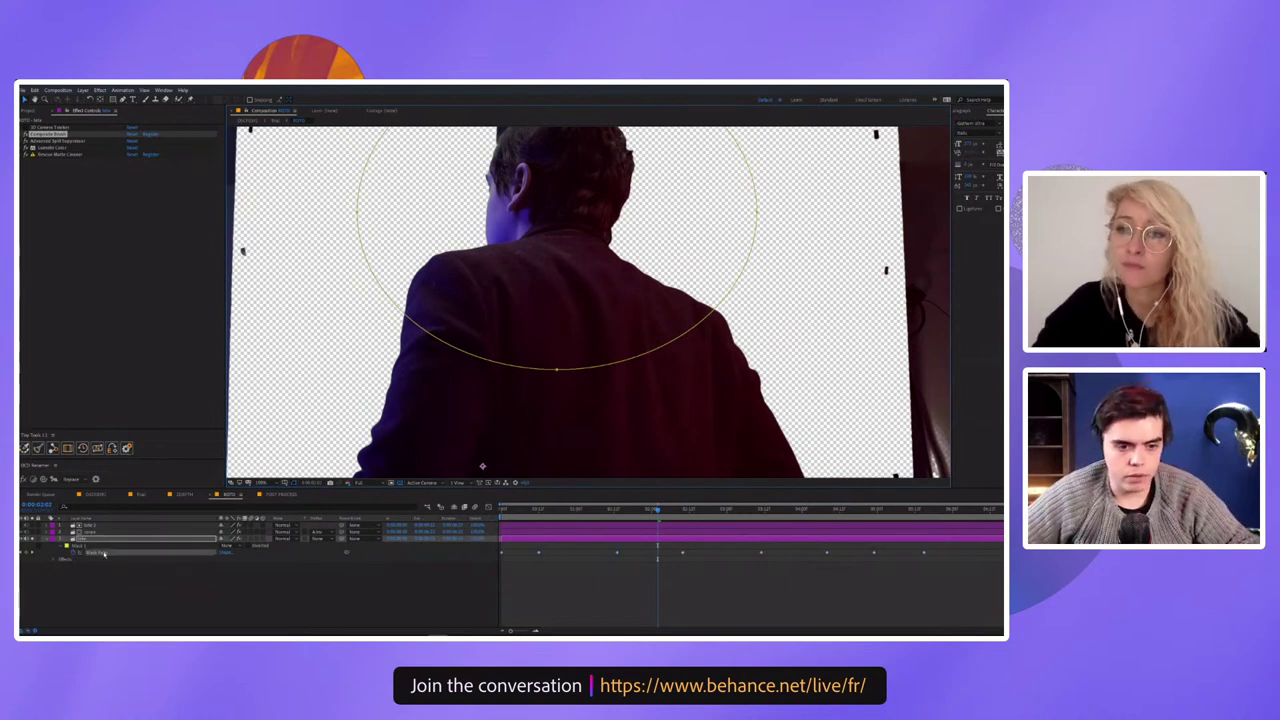
# Zoom out to the full frame and select the roto layer to show its Simple Choker and mask path
pyautogui.press(',')
pyautogui.scroll(1, 593, 196)
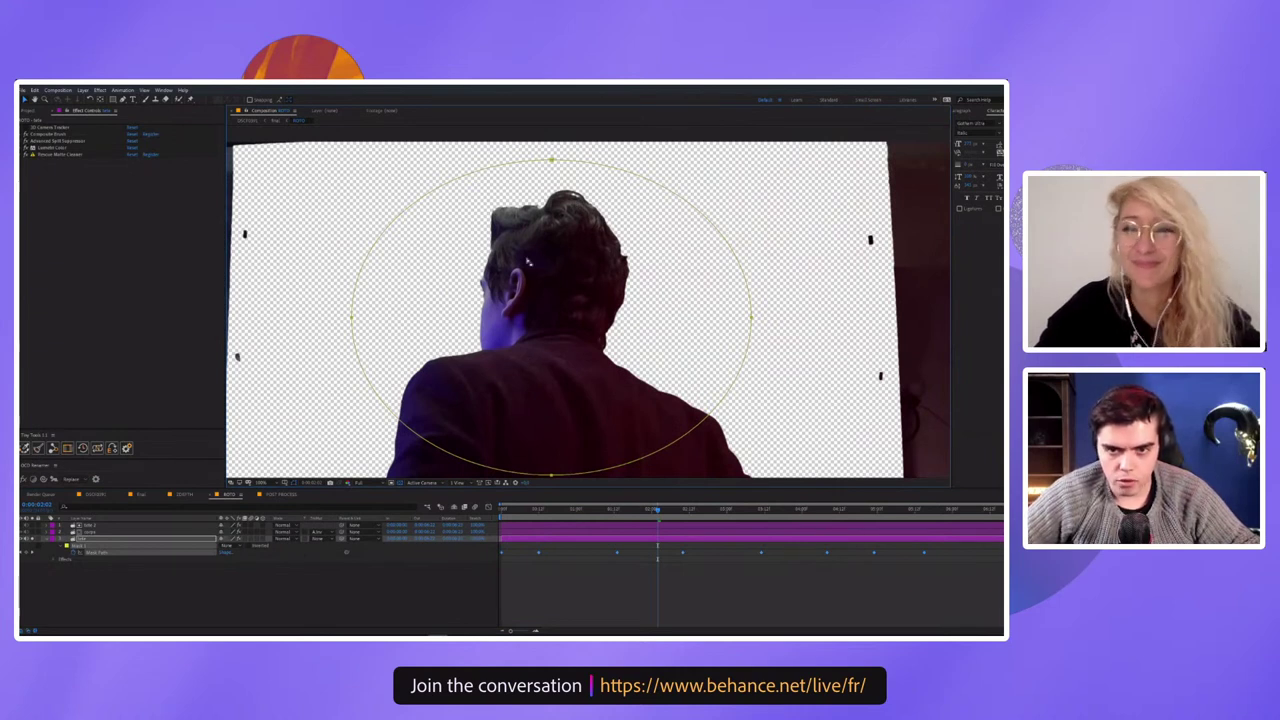
pyautogui.scroll(1, 528, 261)
pyautogui.scroll(-1, 440, 267)
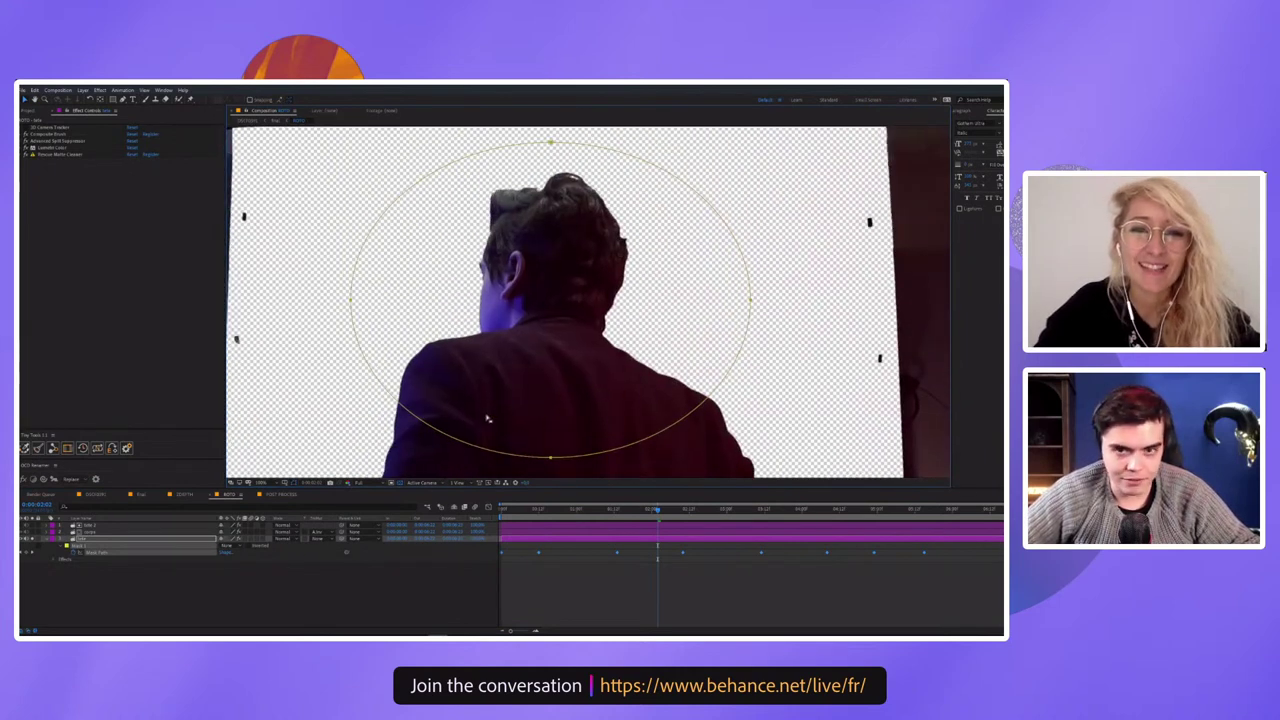
pyautogui.scroll(-1, 488, 418)
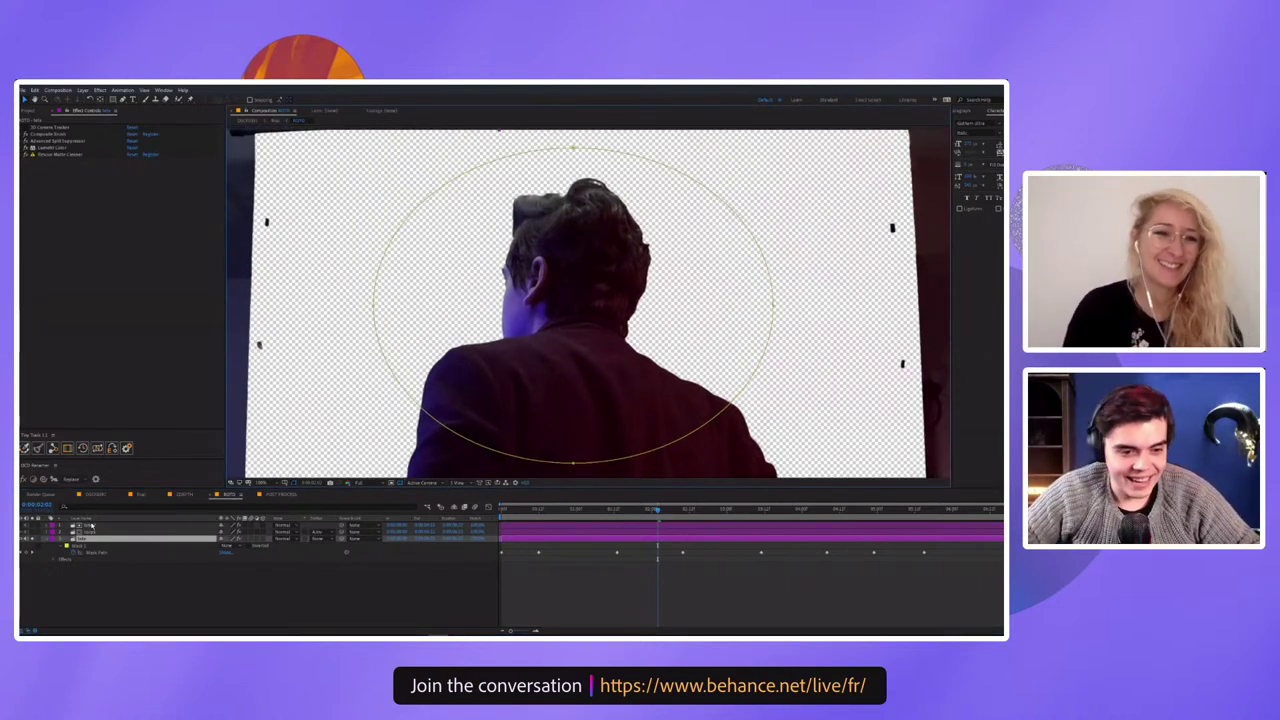
pyautogui.click(85, 531)
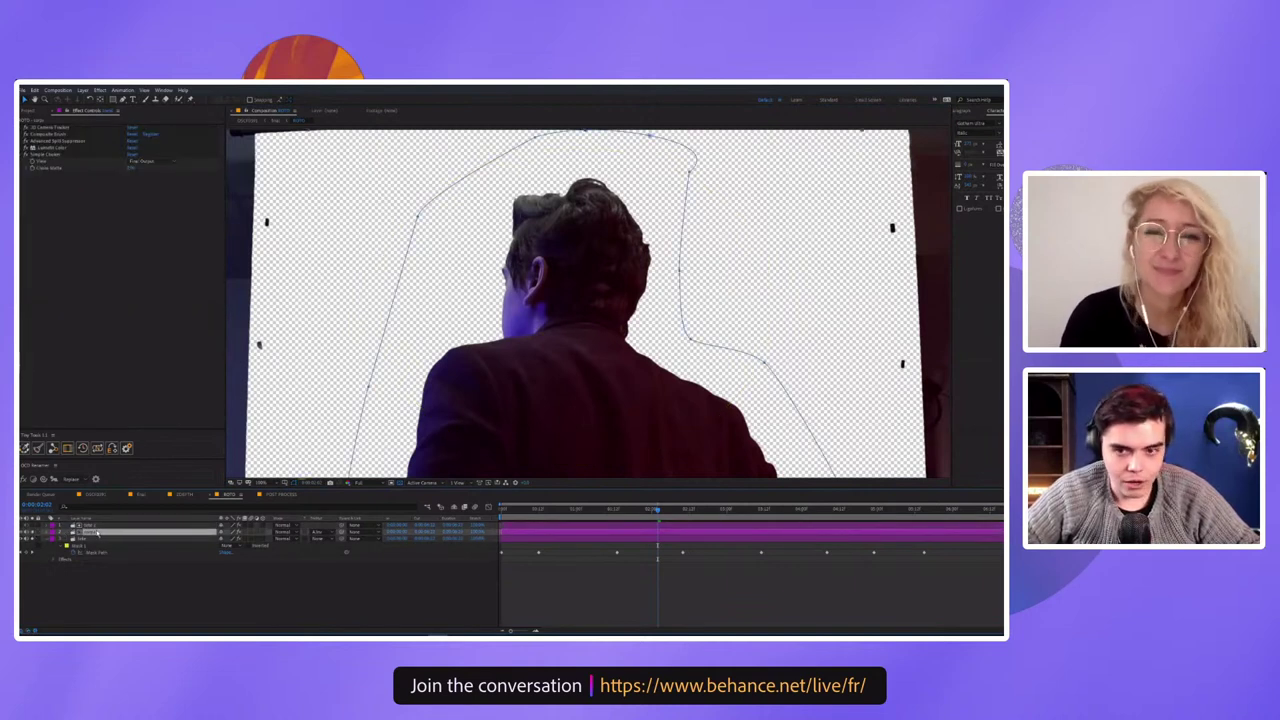
# Zoom in on the man and view only the masked lower-body layer
pyautogui.press(',')
pyautogui.press('.')
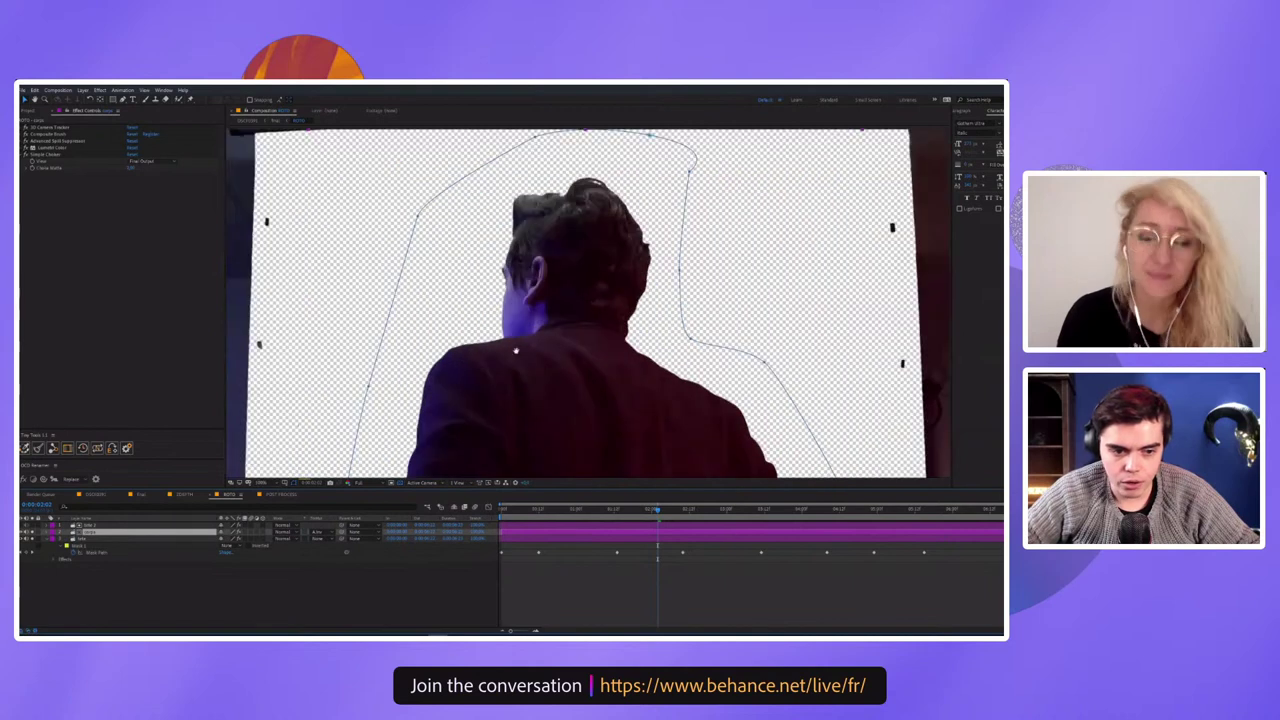
pyautogui.press('.')
pyautogui.press('.')
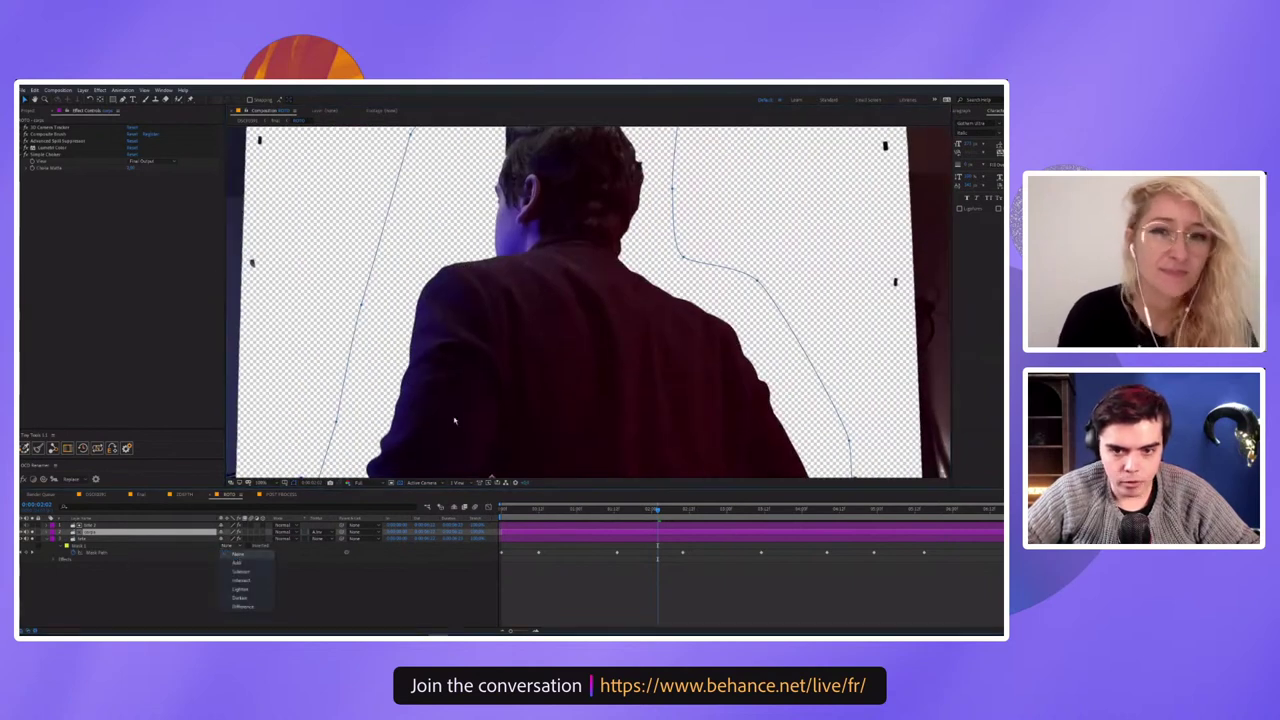
pyautogui.click(33, 539)
pyautogui.press(',')
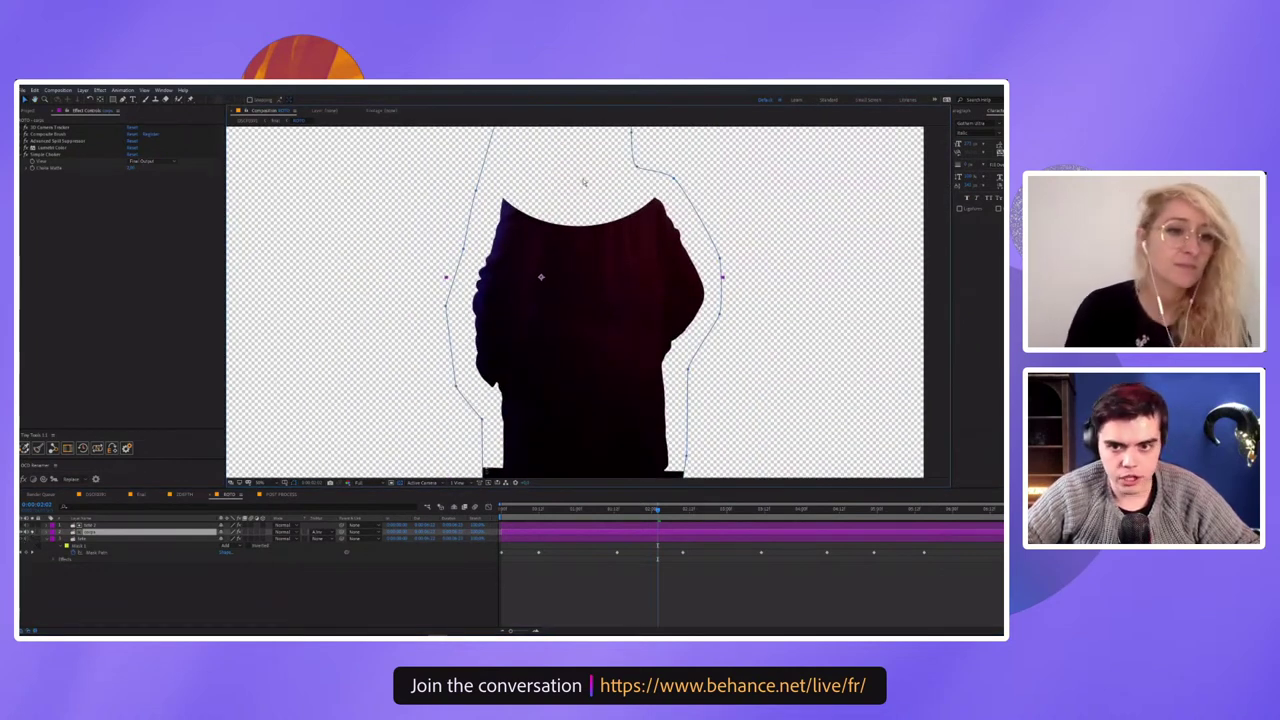
pyautogui.scroll(3, 508, 278)
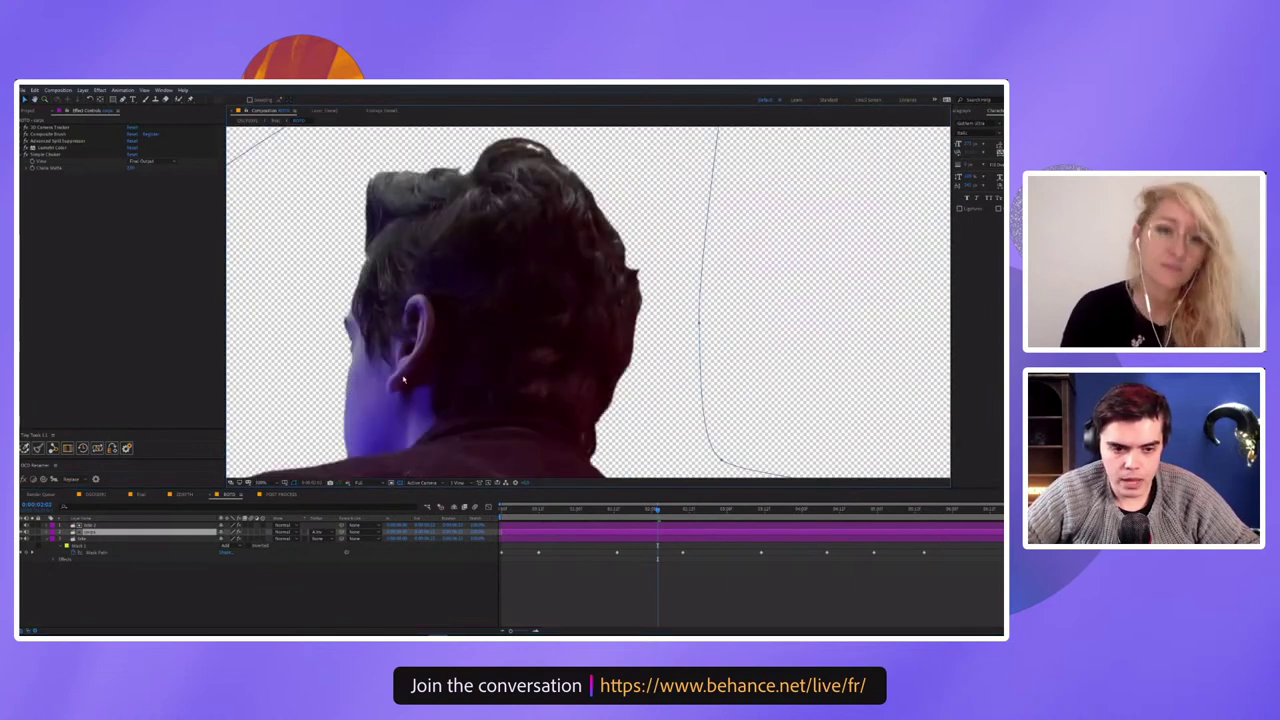
pyautogui.press(',')
# Check the depth comp and the neon-alley comp, then open the ROTO precomp of the cut-out man
pyautogui.click(184, 495)
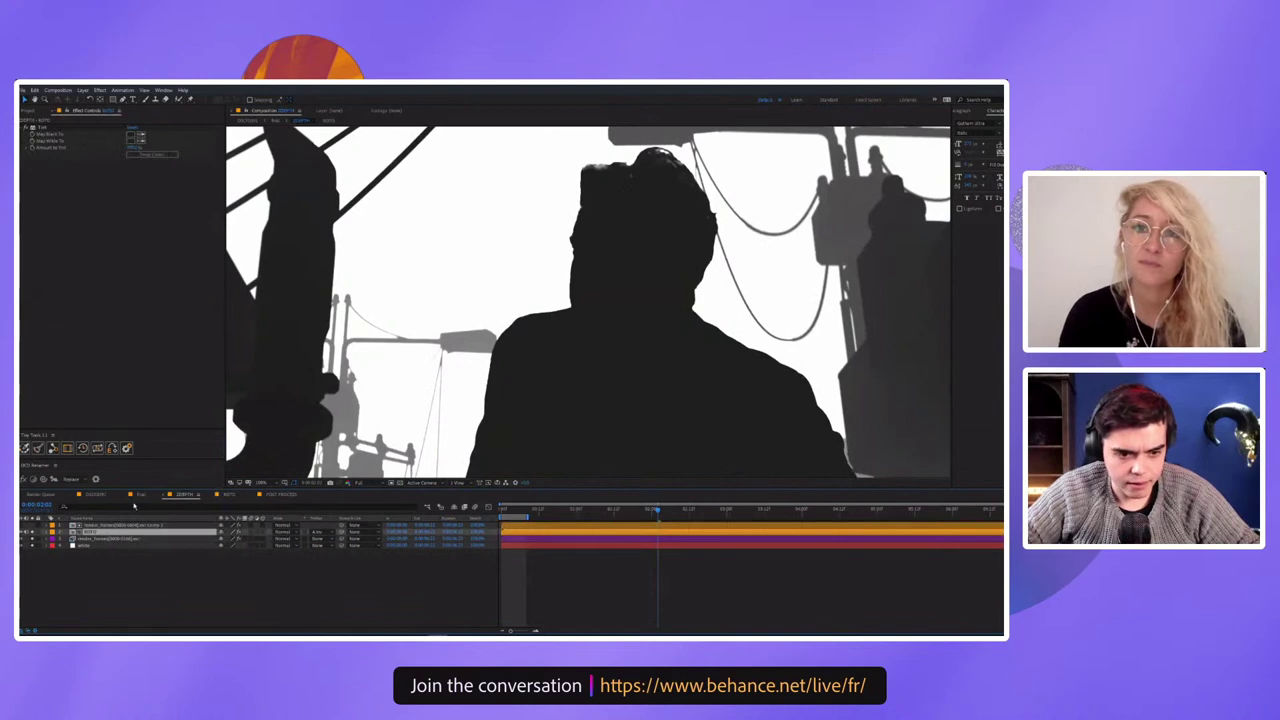
pyautogui.click(140, 495)
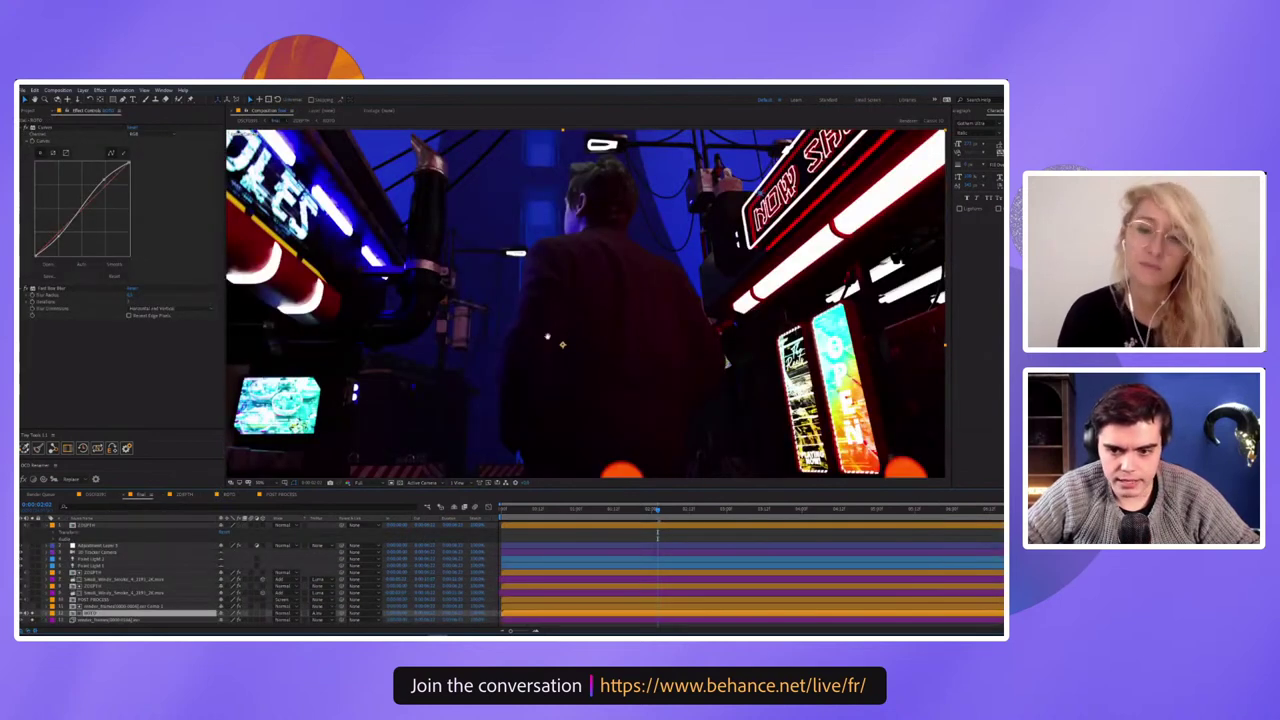
pyautogui.press('v')
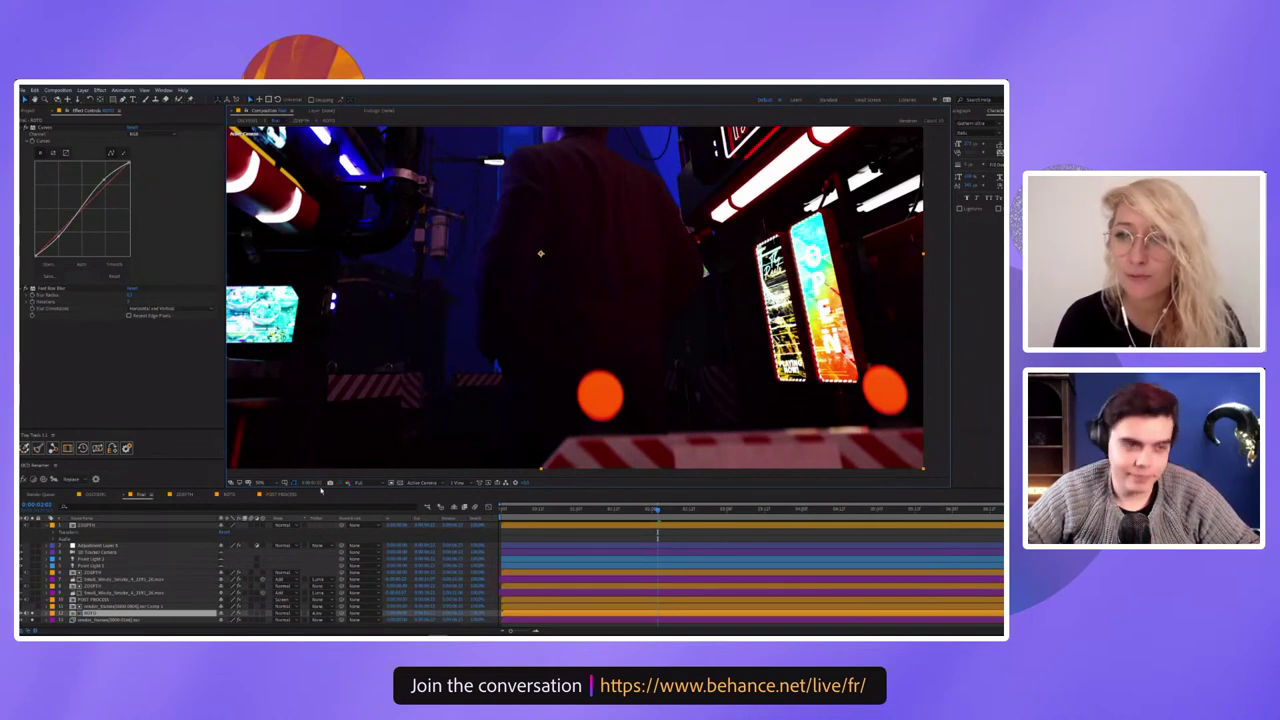
pyautogui.doubleClick(91, 617)
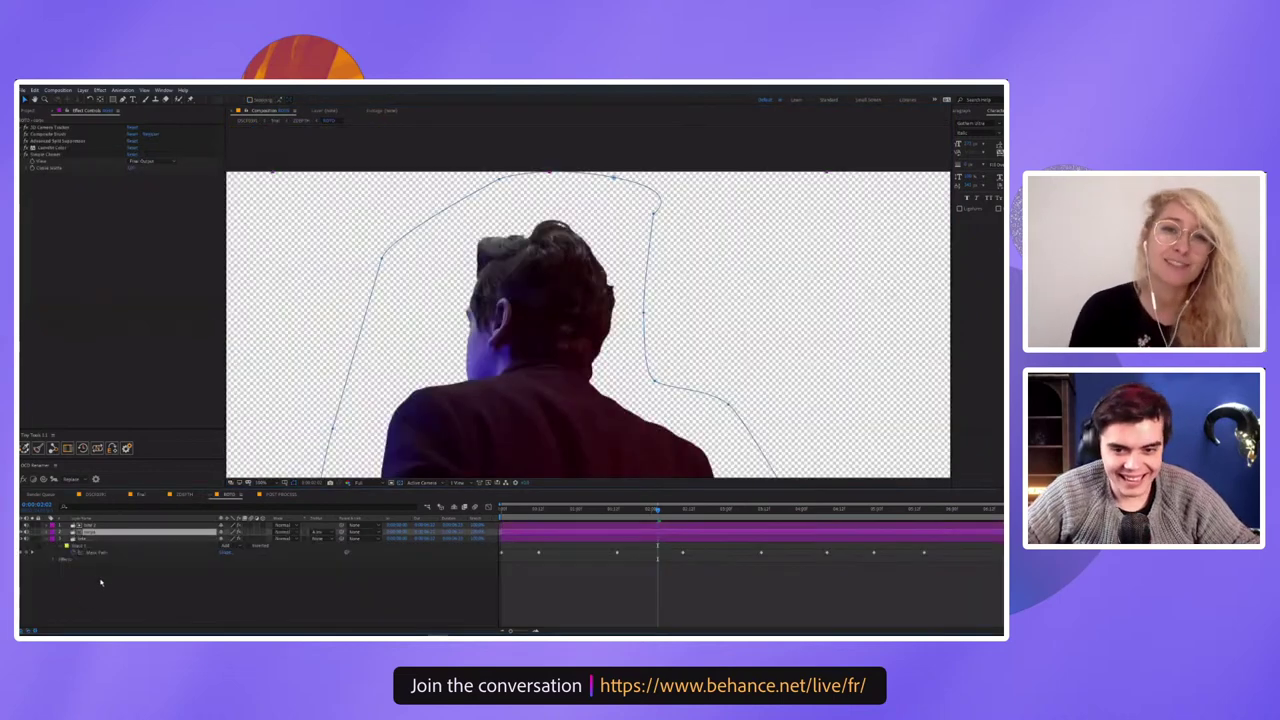
# Zoom into the cut-out man, briefly raise viewer exposure to check edges, then go to 2DEPTH
pyautogui.scroll(2, 597, 383)
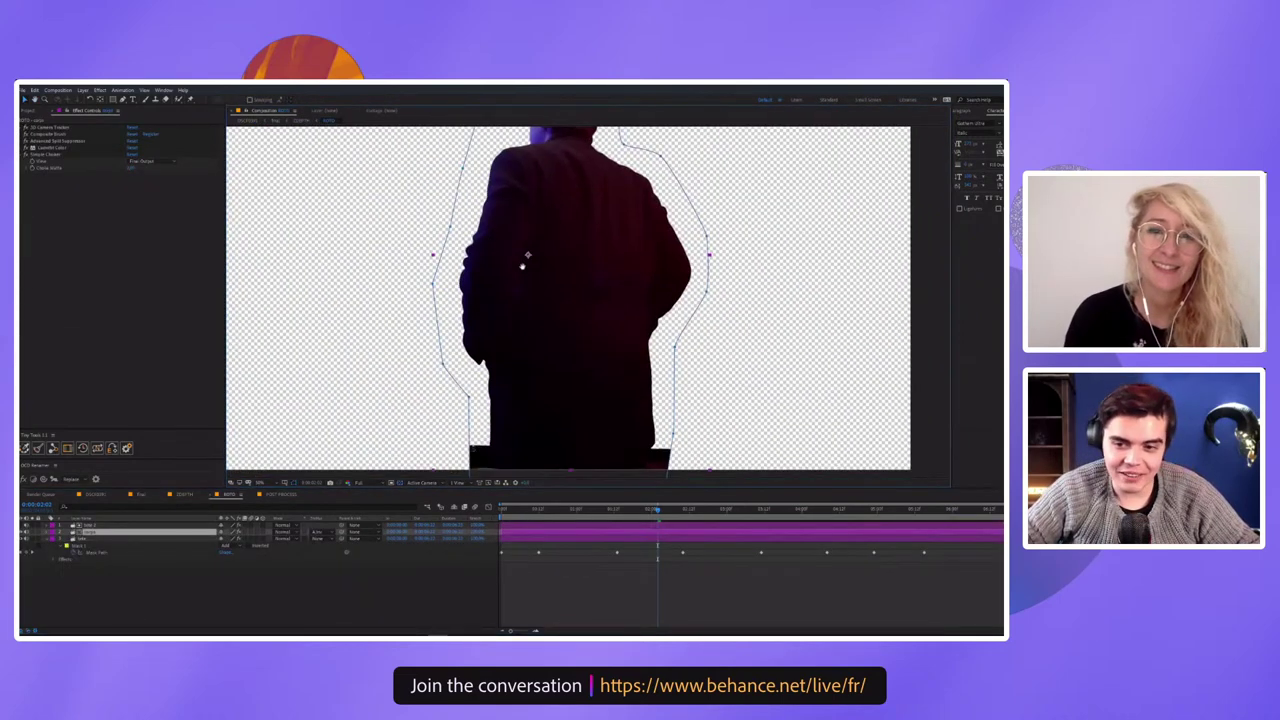
pyautogui.scroll(2, 623, 329)
pyautogui.scroll(-1, 527, 421)
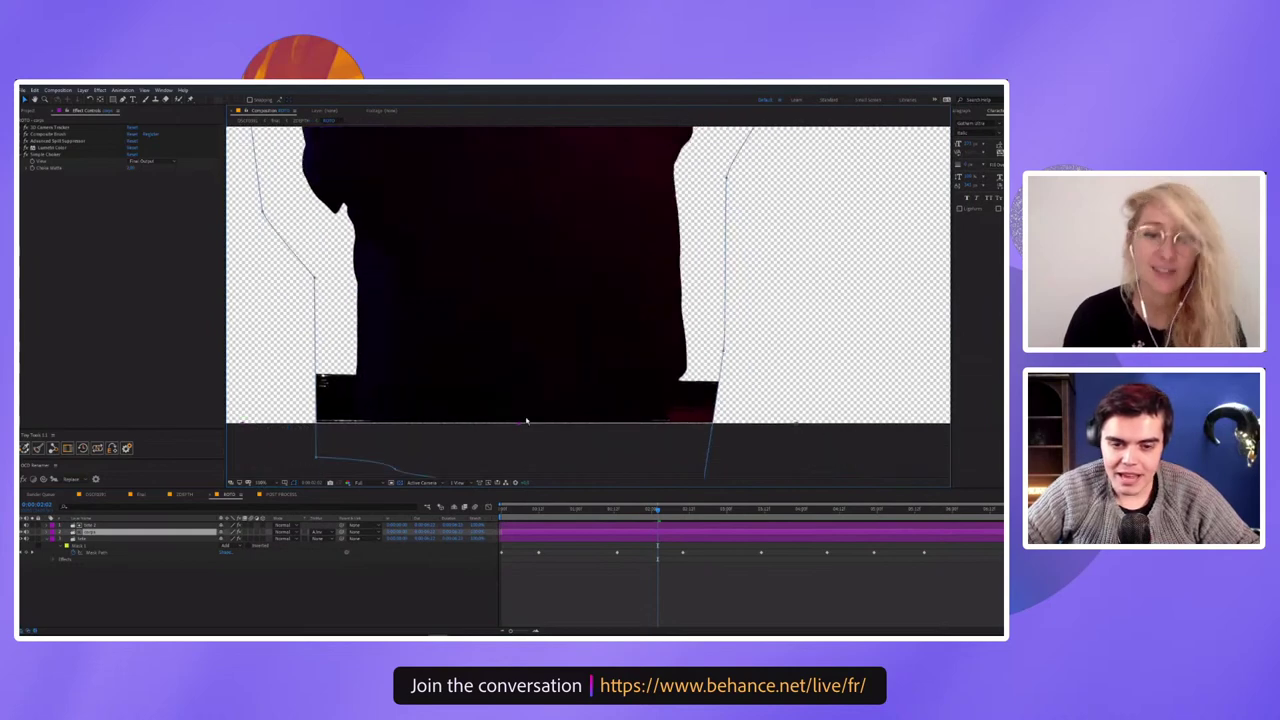
pyautogui.scroll(2, 428, 410)
pyautogui.scroll(-1, 430, 380)
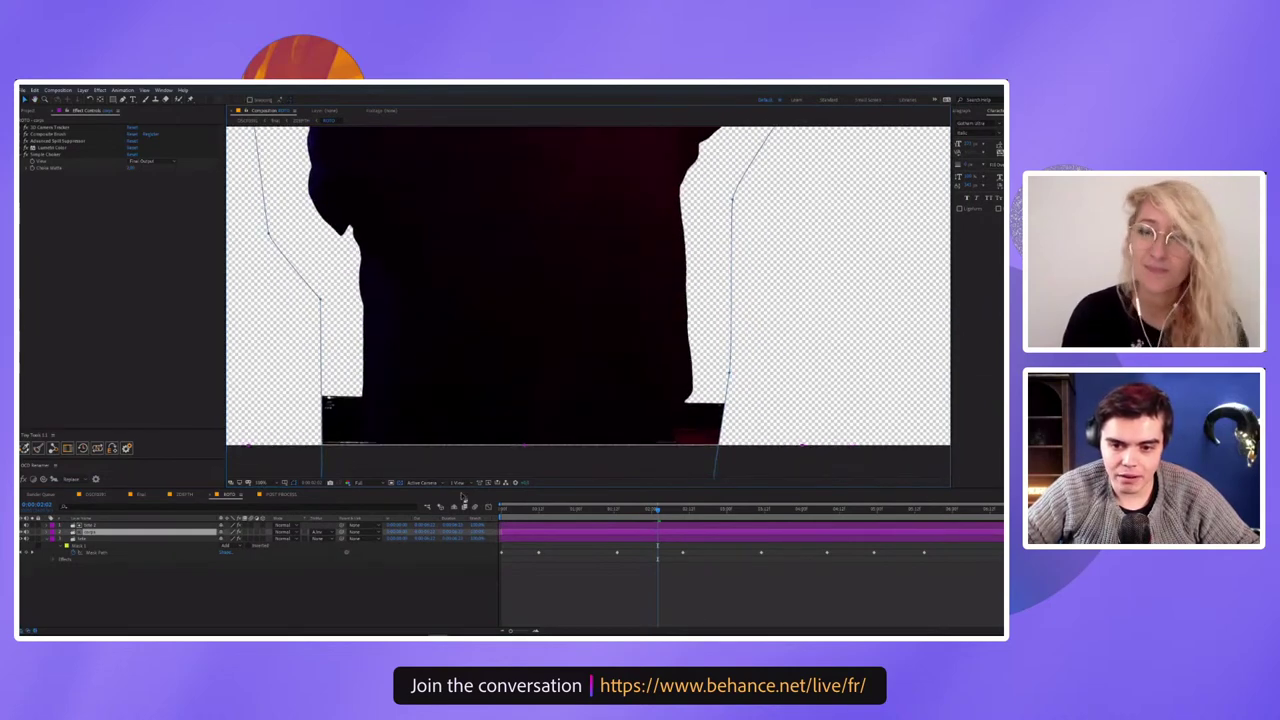
pyautogui.moveTo(516, 484); pyautogui.dragTo(566, 481)
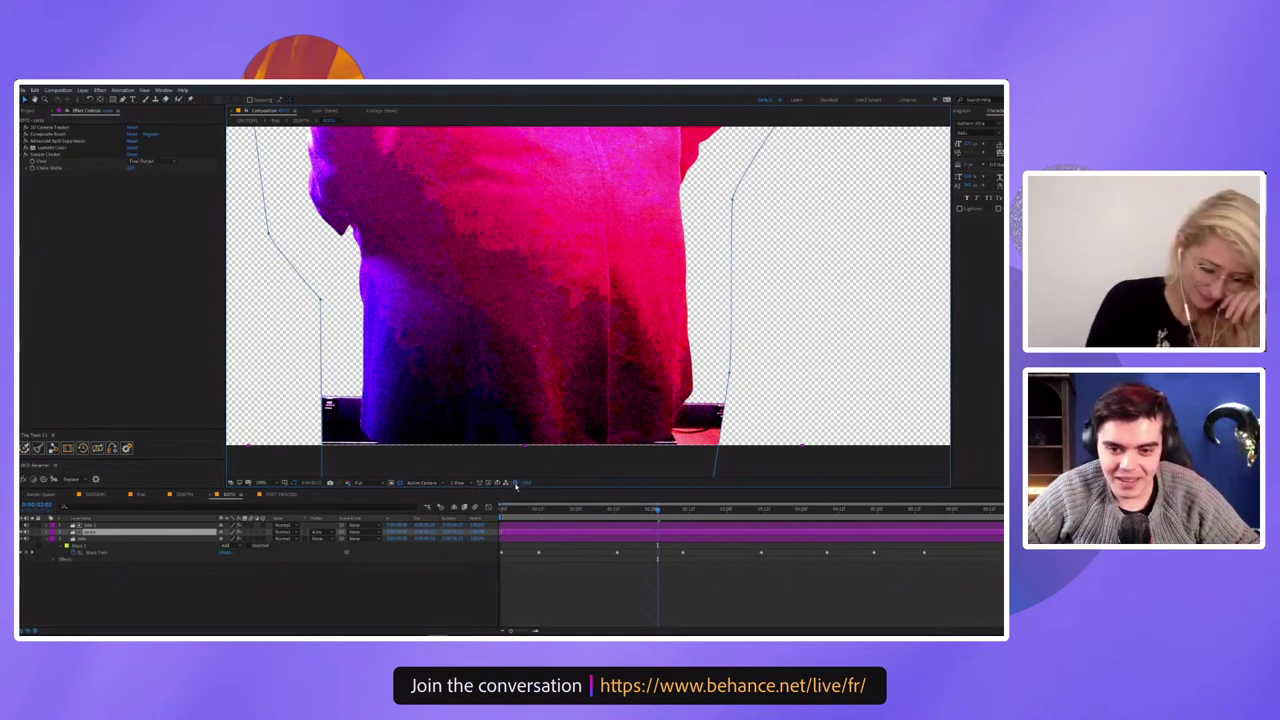
pyautogui.click(518, 484)
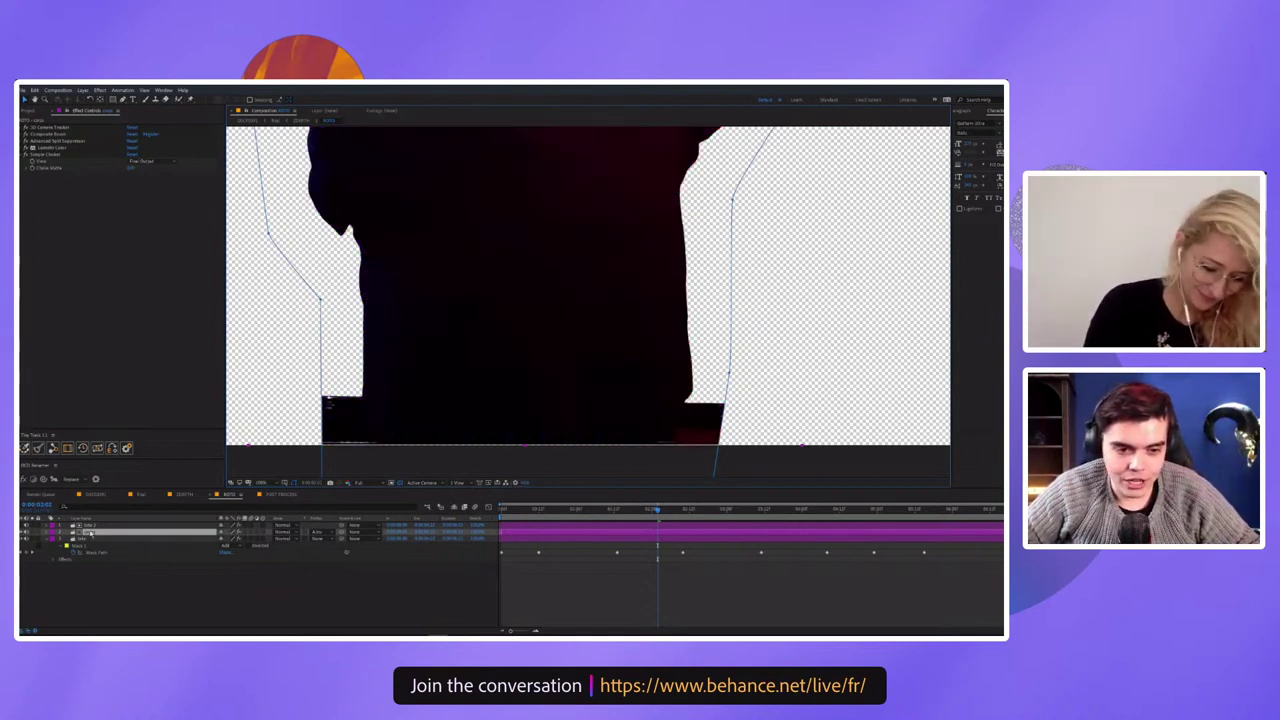
pyautogui.click(182, 494)
# In the final composite, set the layer's Track Matte to Luma Matte
pyautogui.click(141, 494)
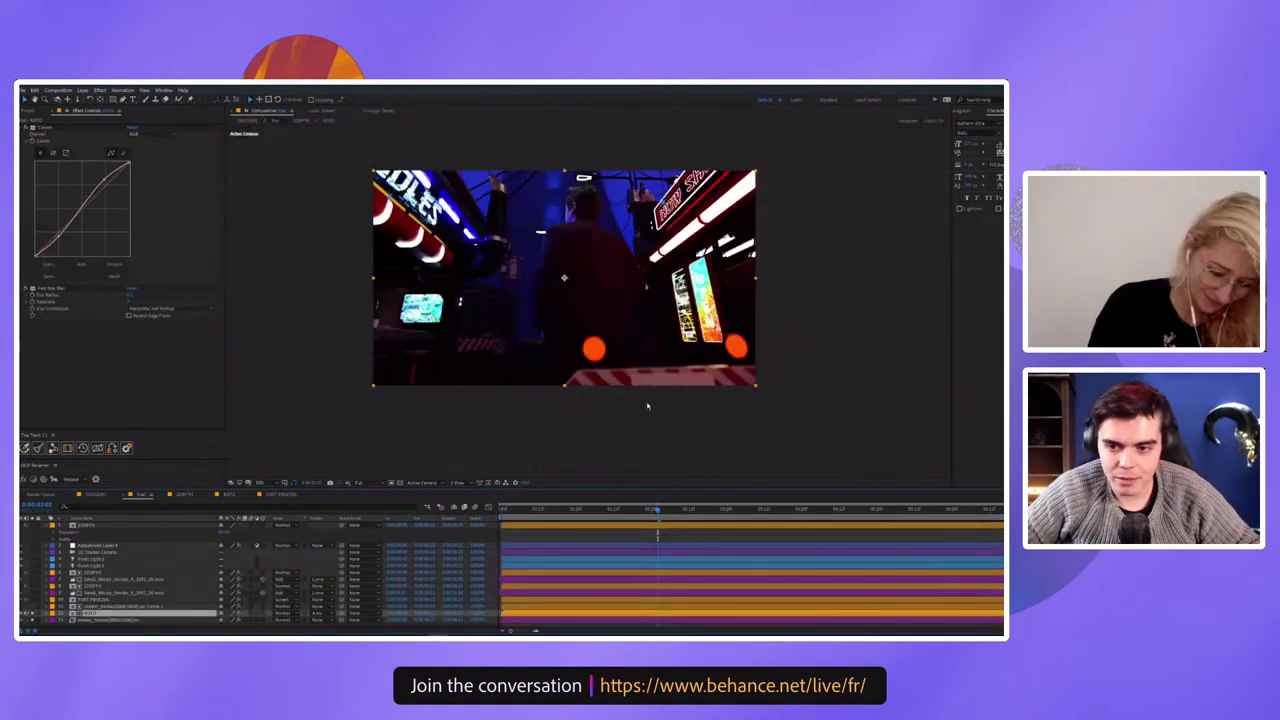
pyautogui.scroll(5, 520, 385)
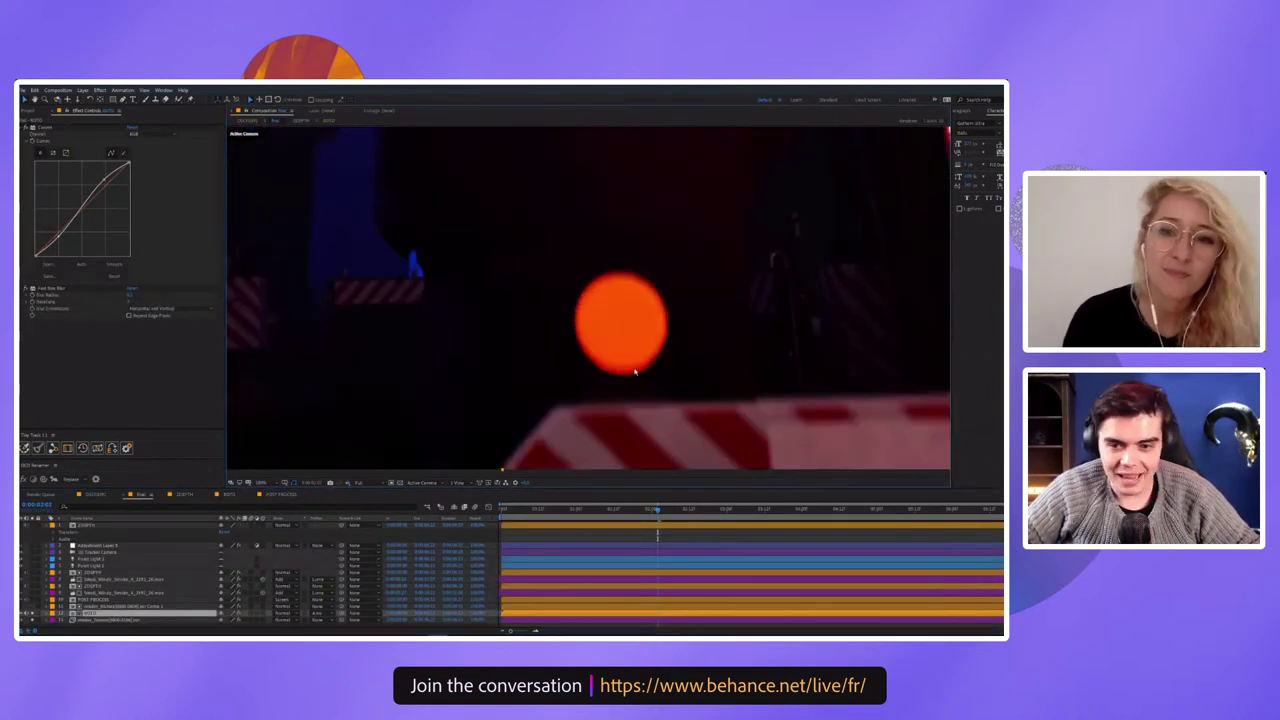
pyautogui.scroll(-5, 634, 371)
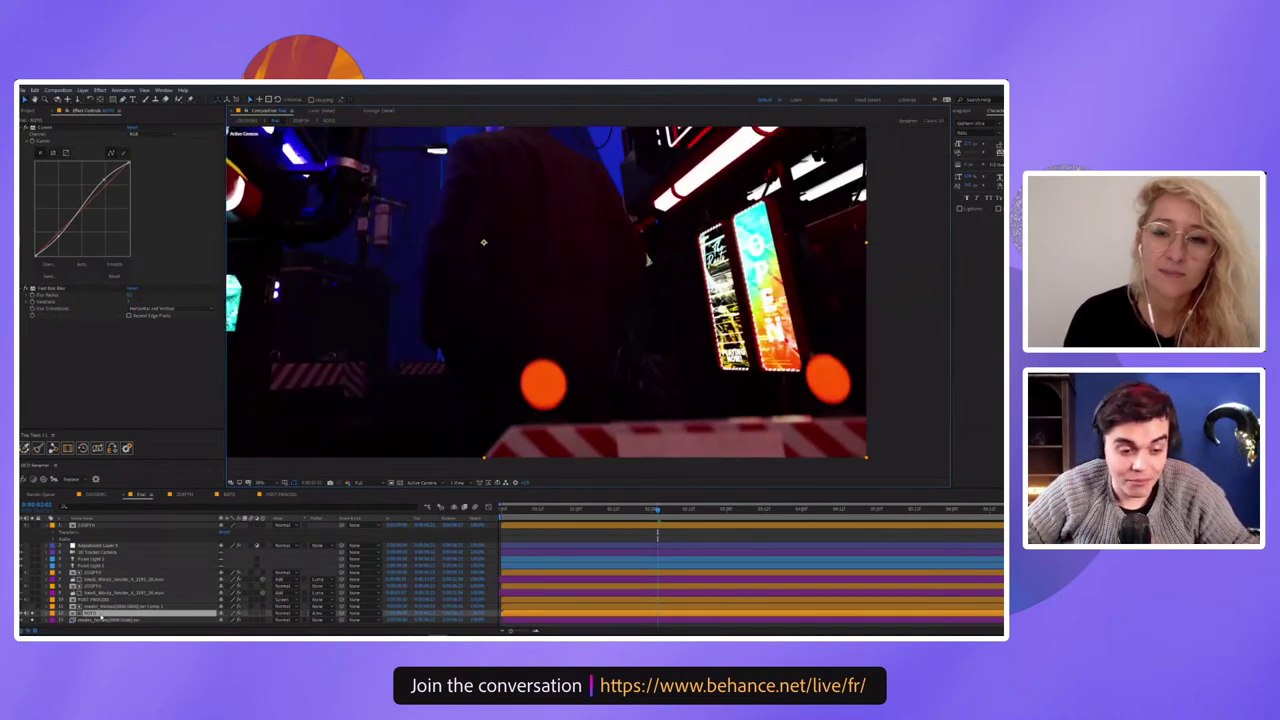
pyautogui.click(345, 565)
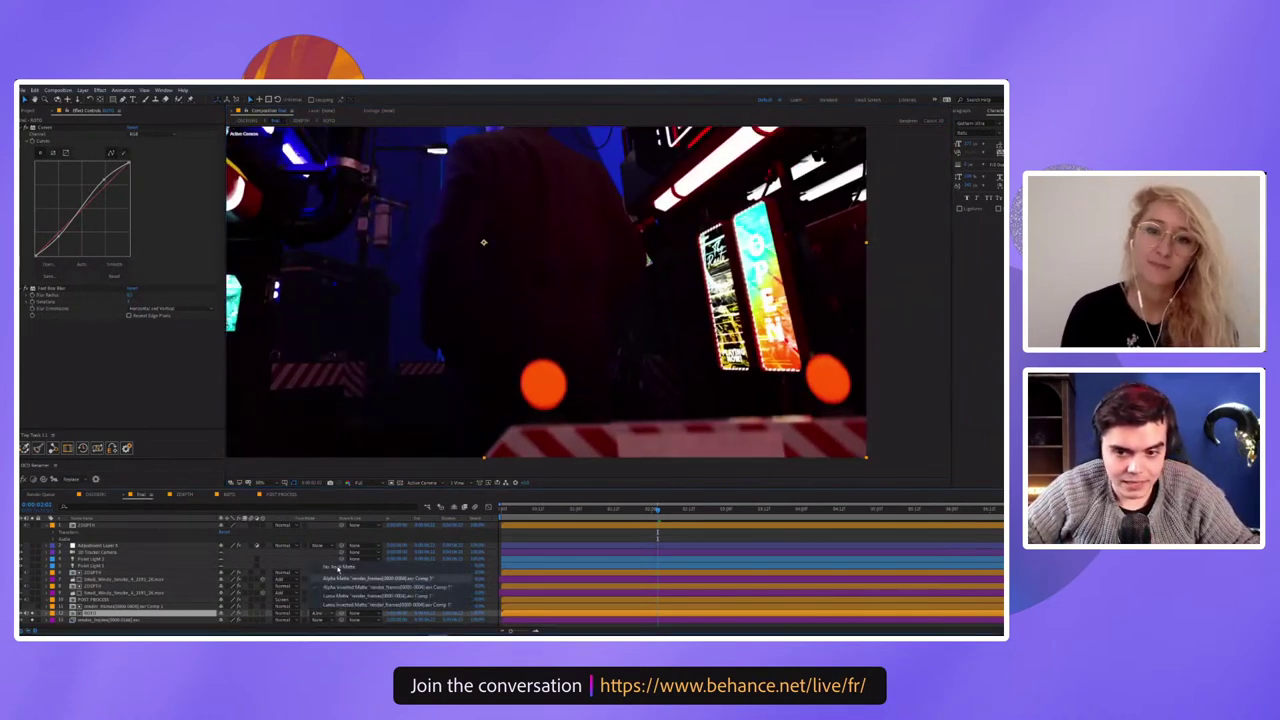
pyautogui.click(355, 595)
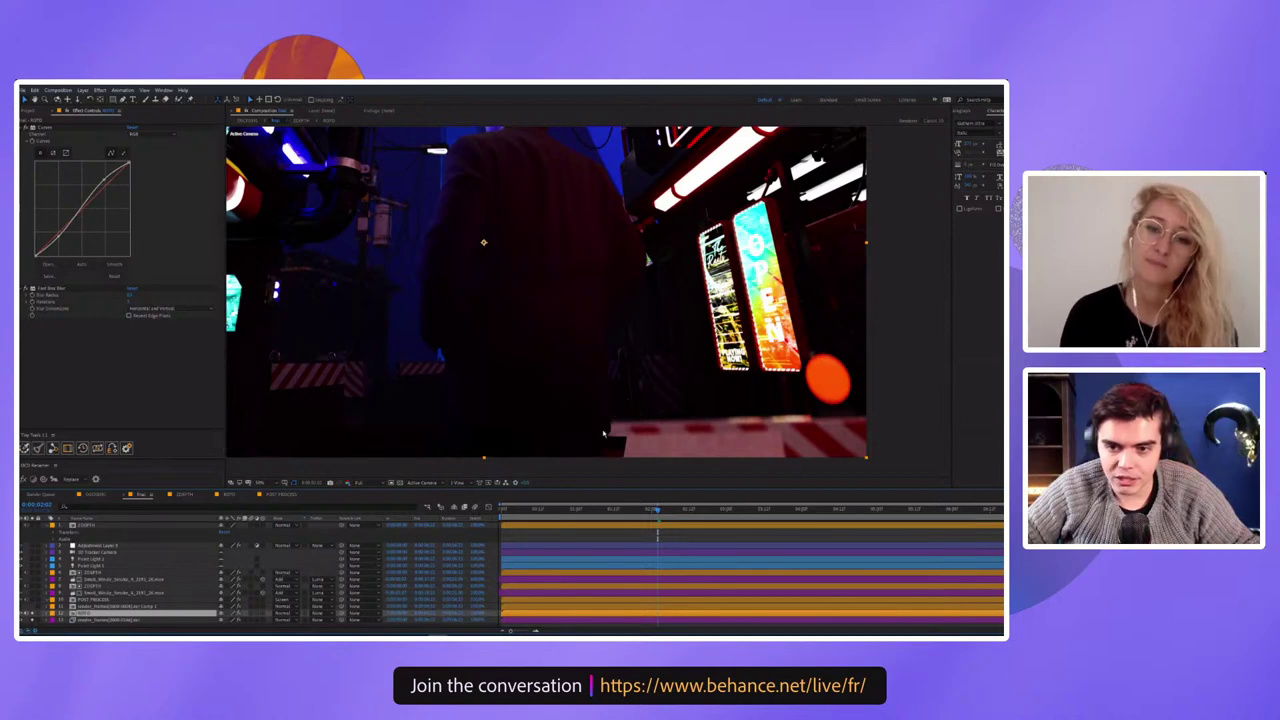
pyautogui.scroll(2, 598, 294)
pyautogui.scroll(2, 629, 403)
pyautogui.scroll(2, 718, 381)
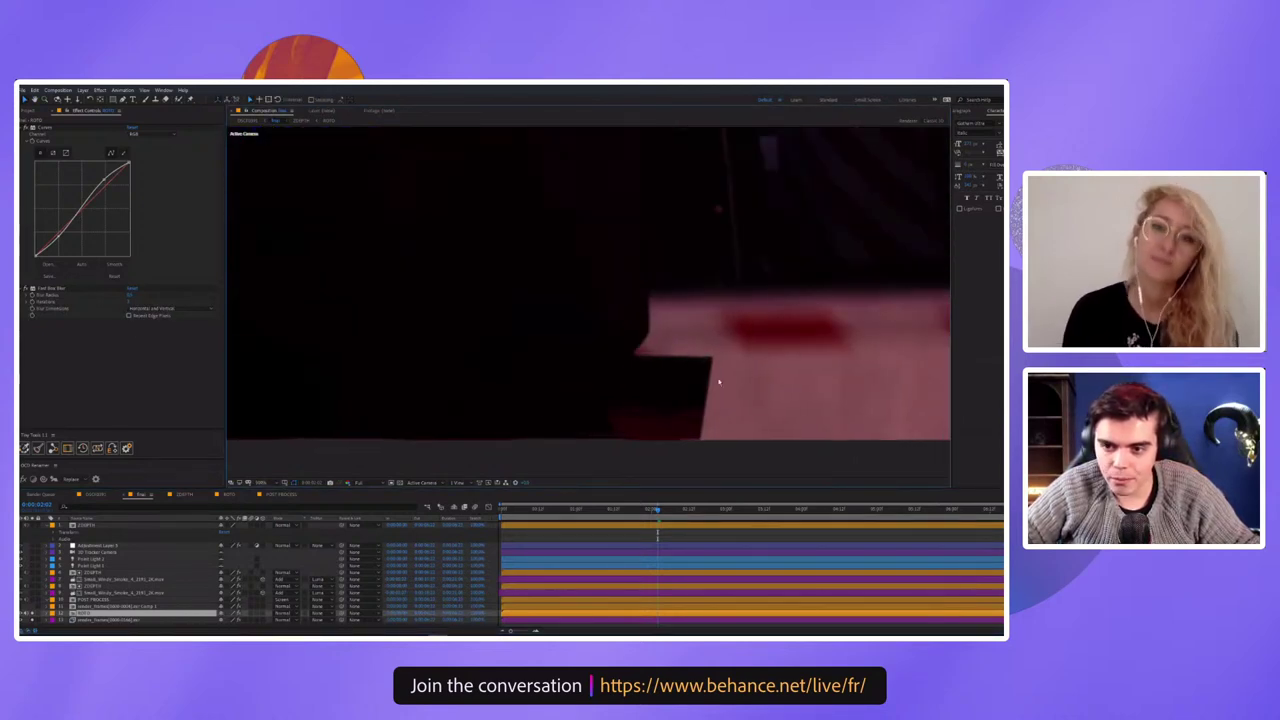
pyautogui.hscroll(3, 525, 396)
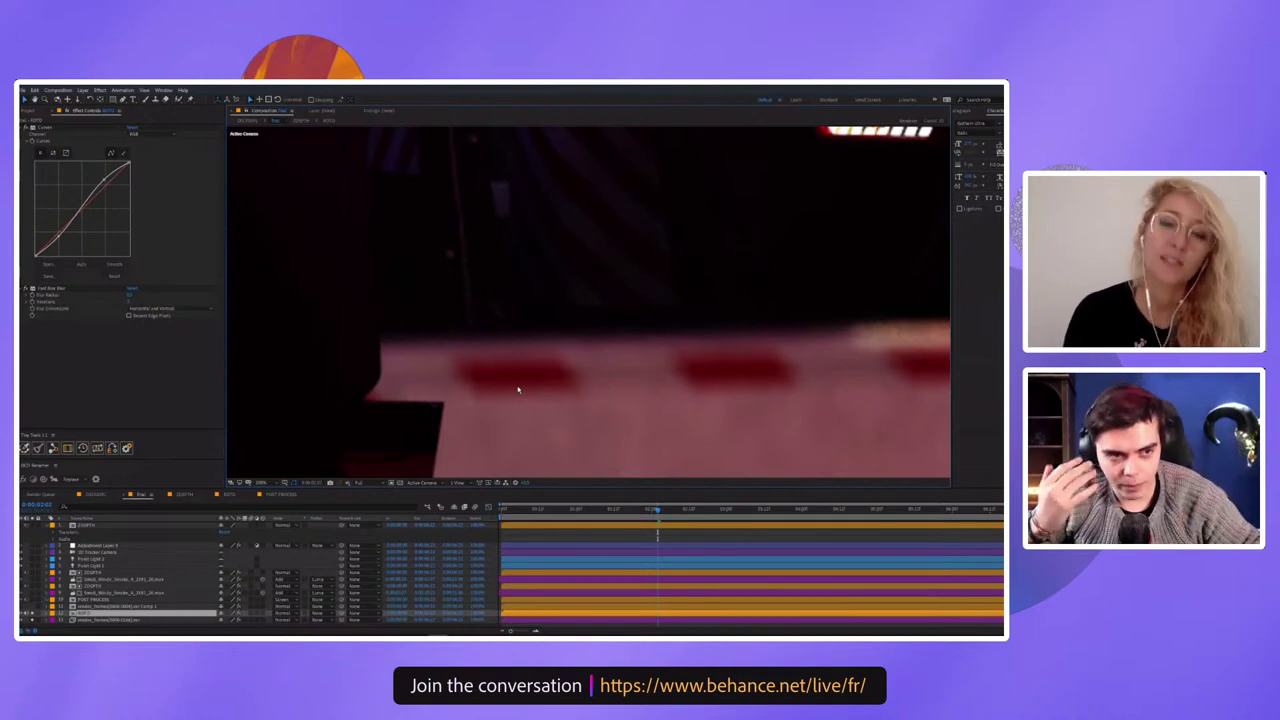
pyautogui.scroll(-2, 495, 385)
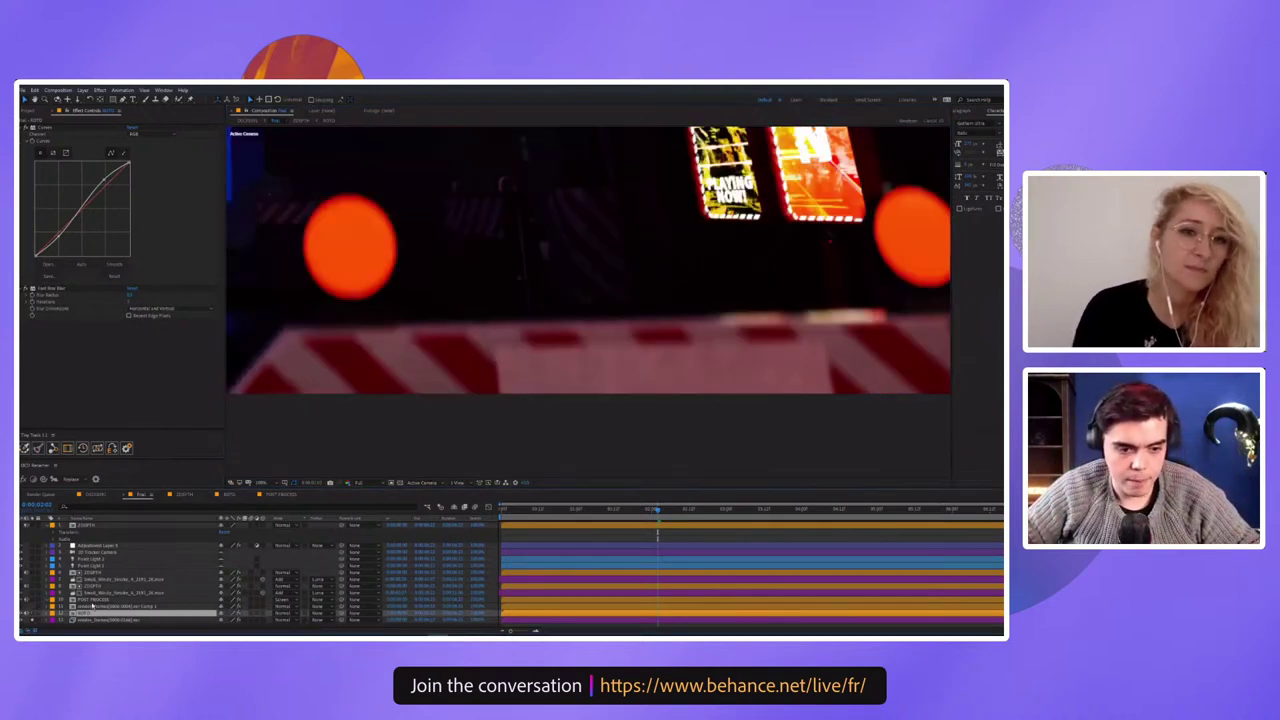
pyautogui.doubleClick(92, 607)
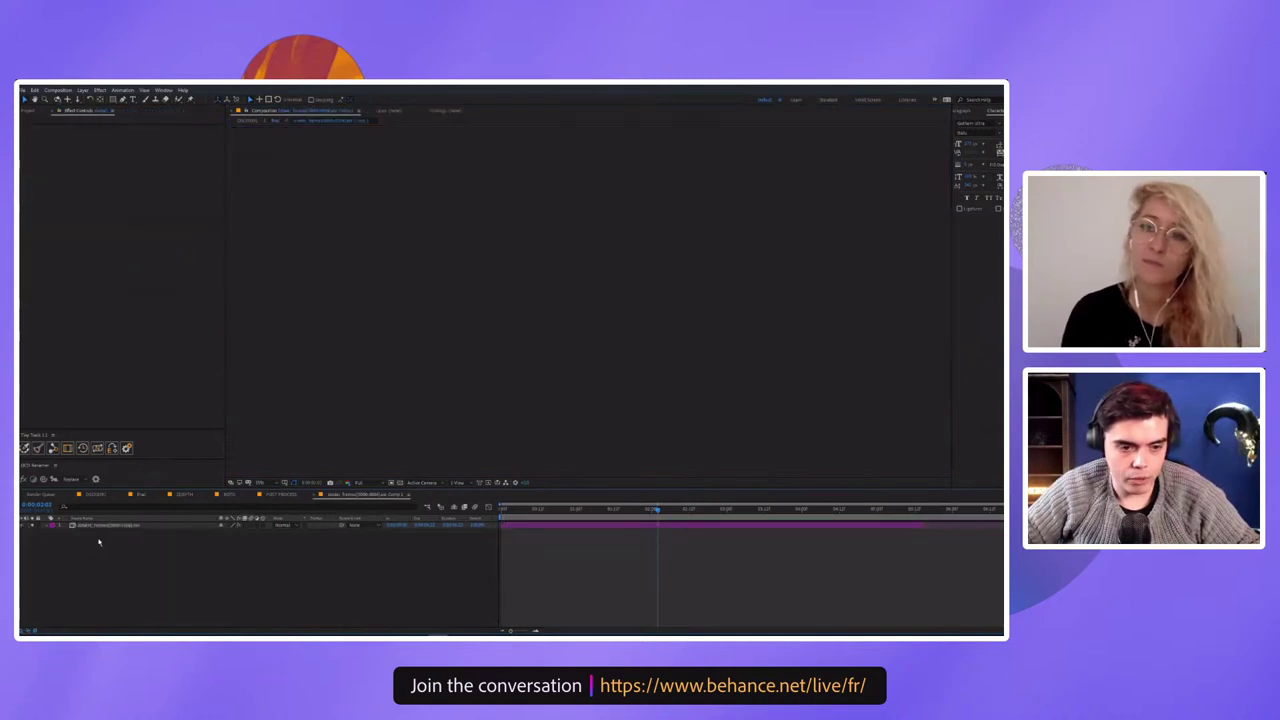
pyautogui.click(107, 531)
pyautogui.press('.')
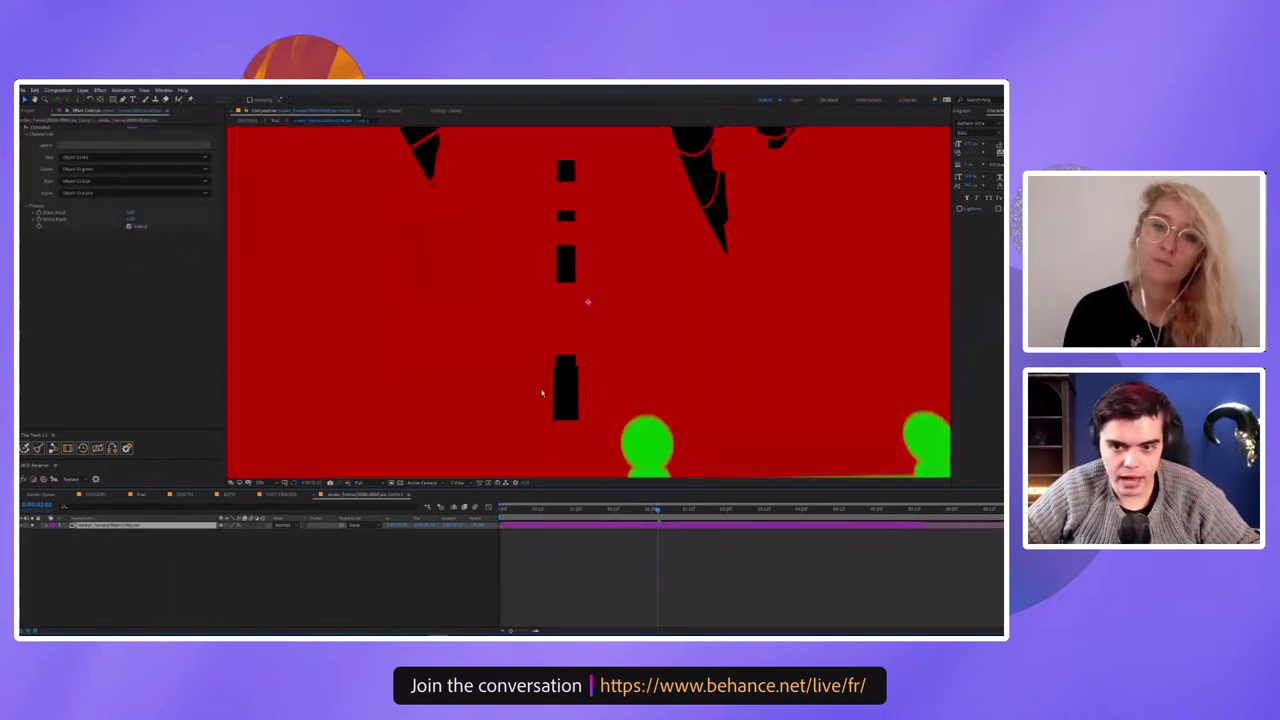
pyautogui.scroll(-3, 414, 258)
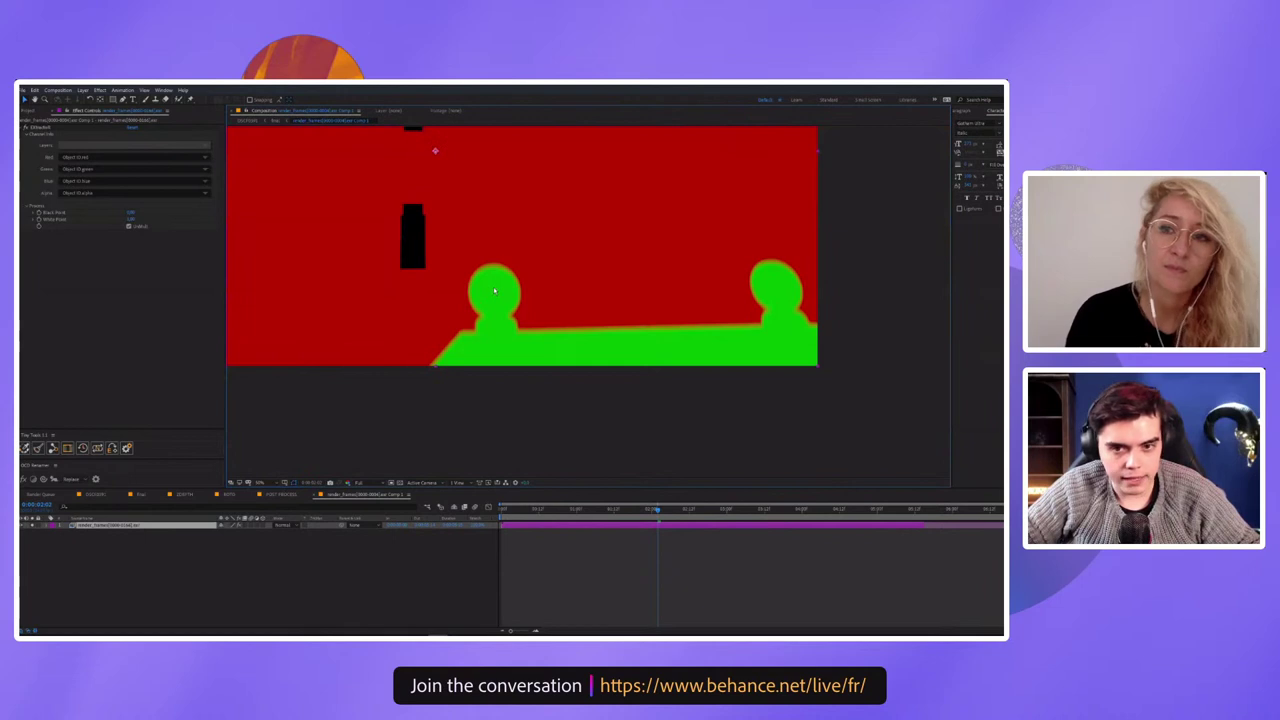
pyautogui.moveTo(470, 320); pyautogui.dragTo(600, 470)
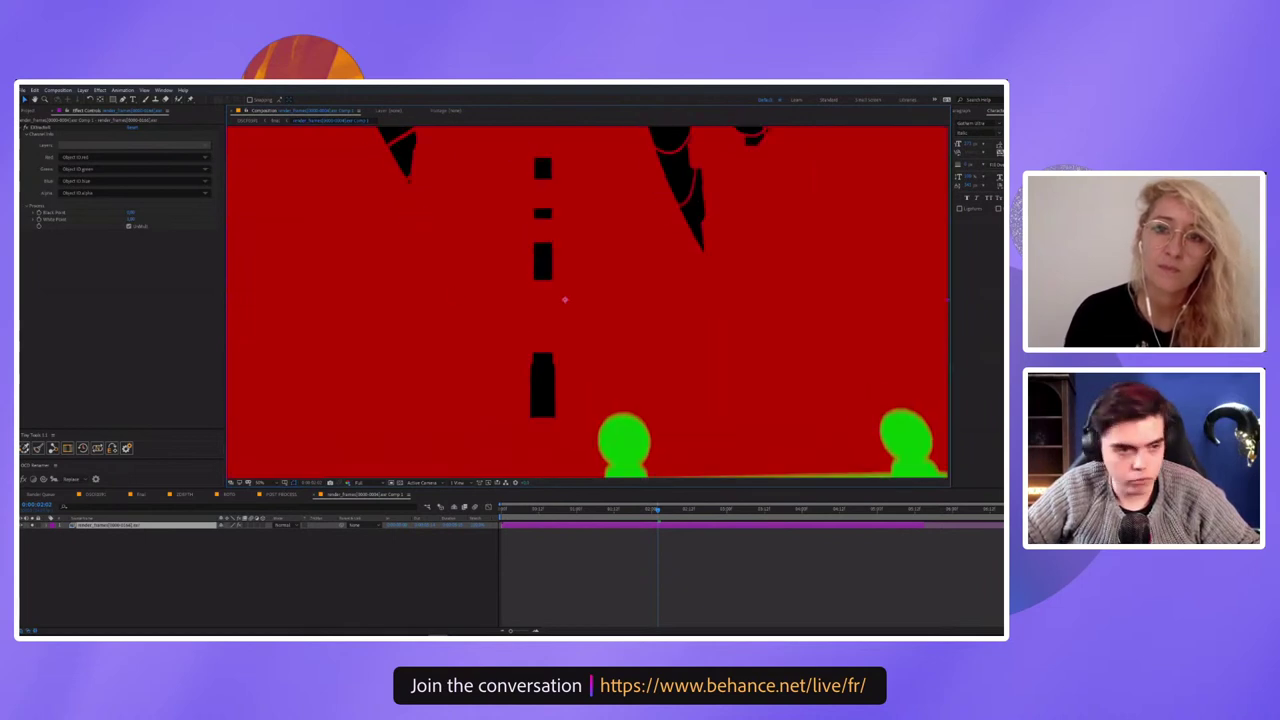
pyautogui.press(',')
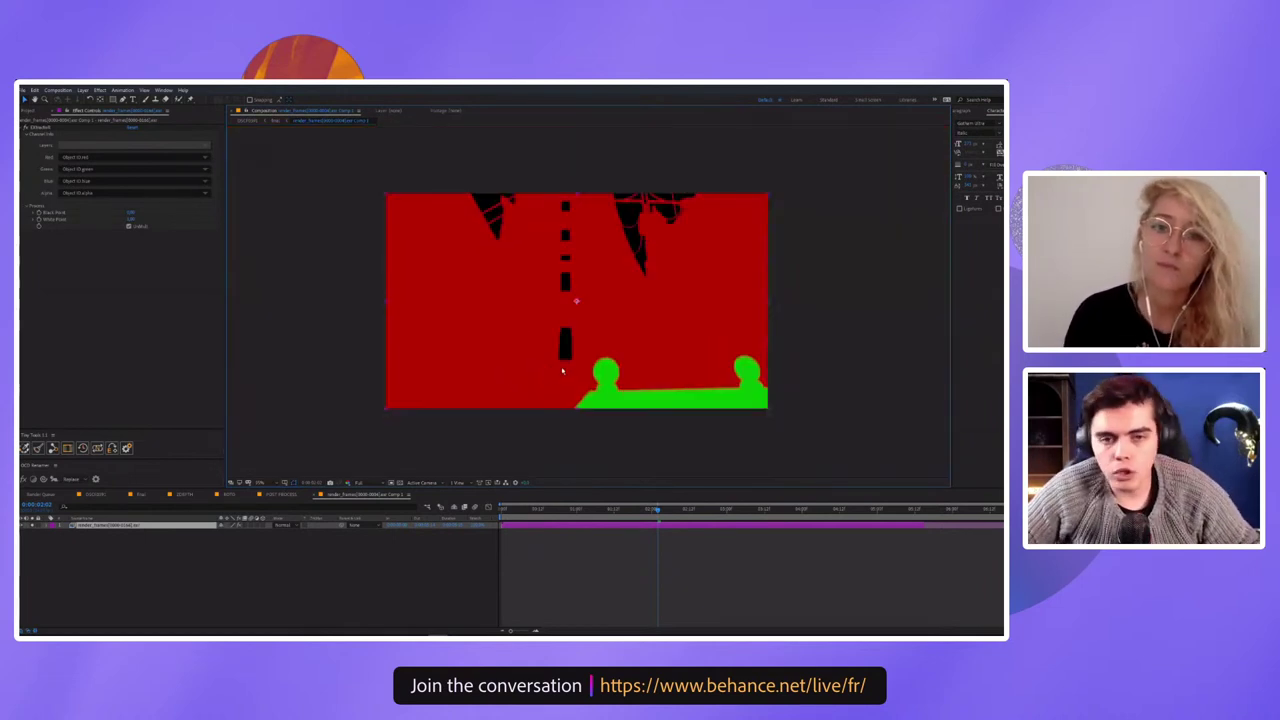
pyautogui.press('.')
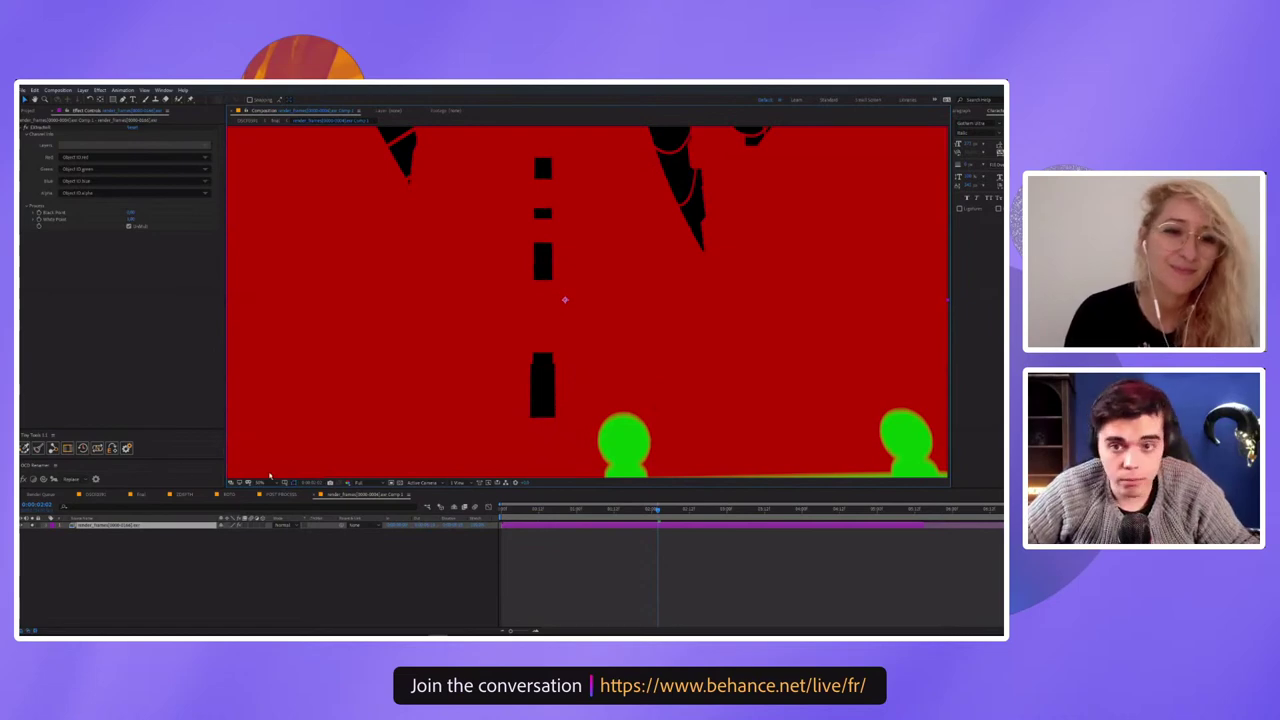
pyautogui.moveTo(520, 320); pyautogui.dragTo(425, 165)
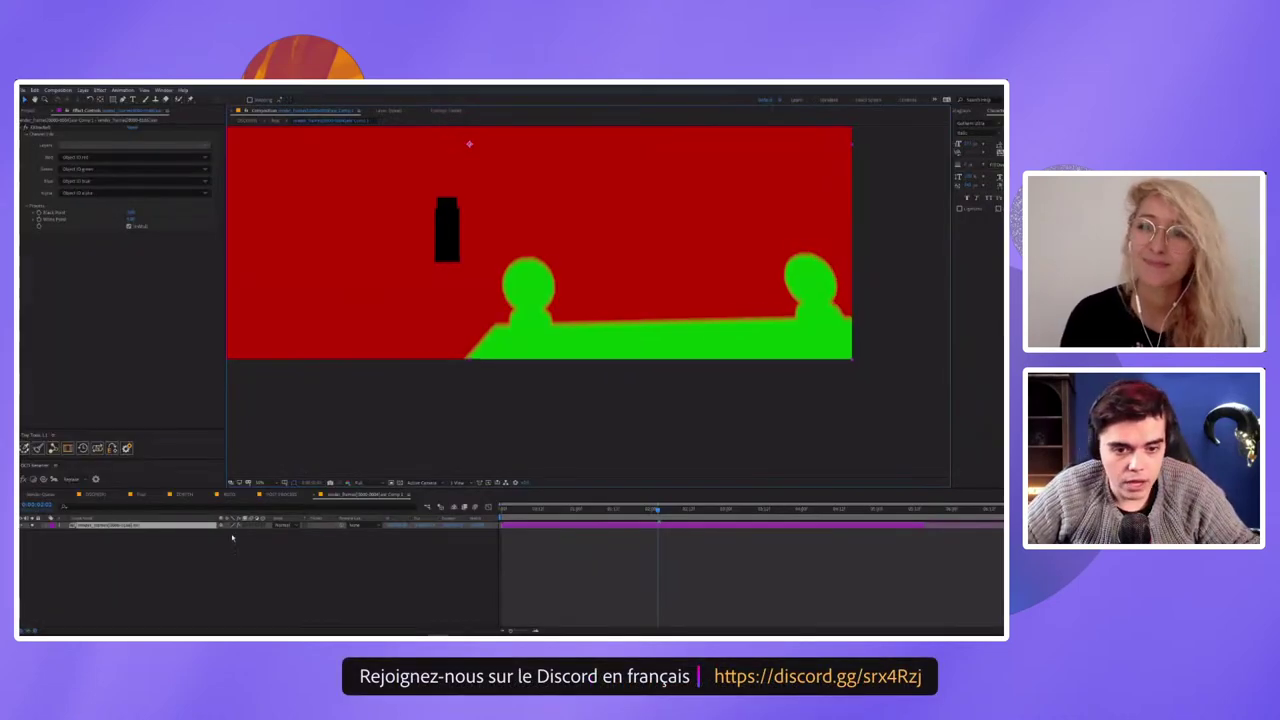
pyautogui.click(142, 495)
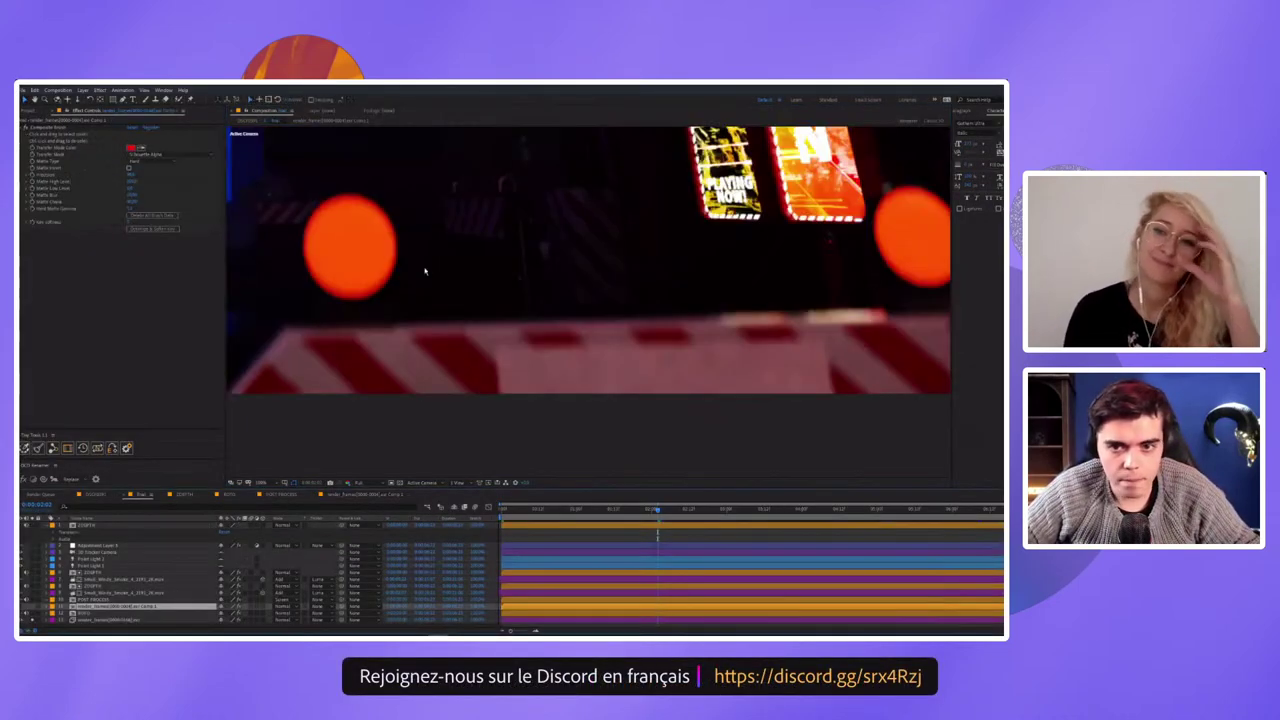
pyautogui.doubleClick(105, 606)
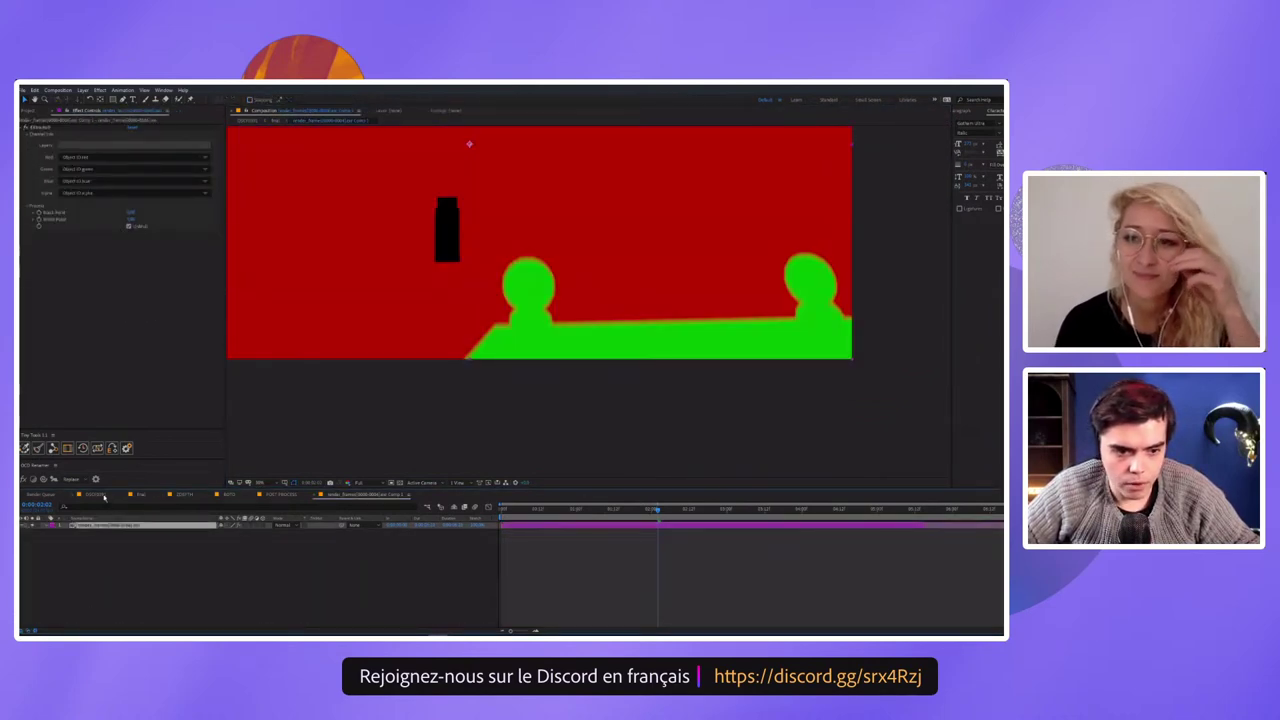
pyautogui.click(143, 494)
pyautogui.click(143, 495)
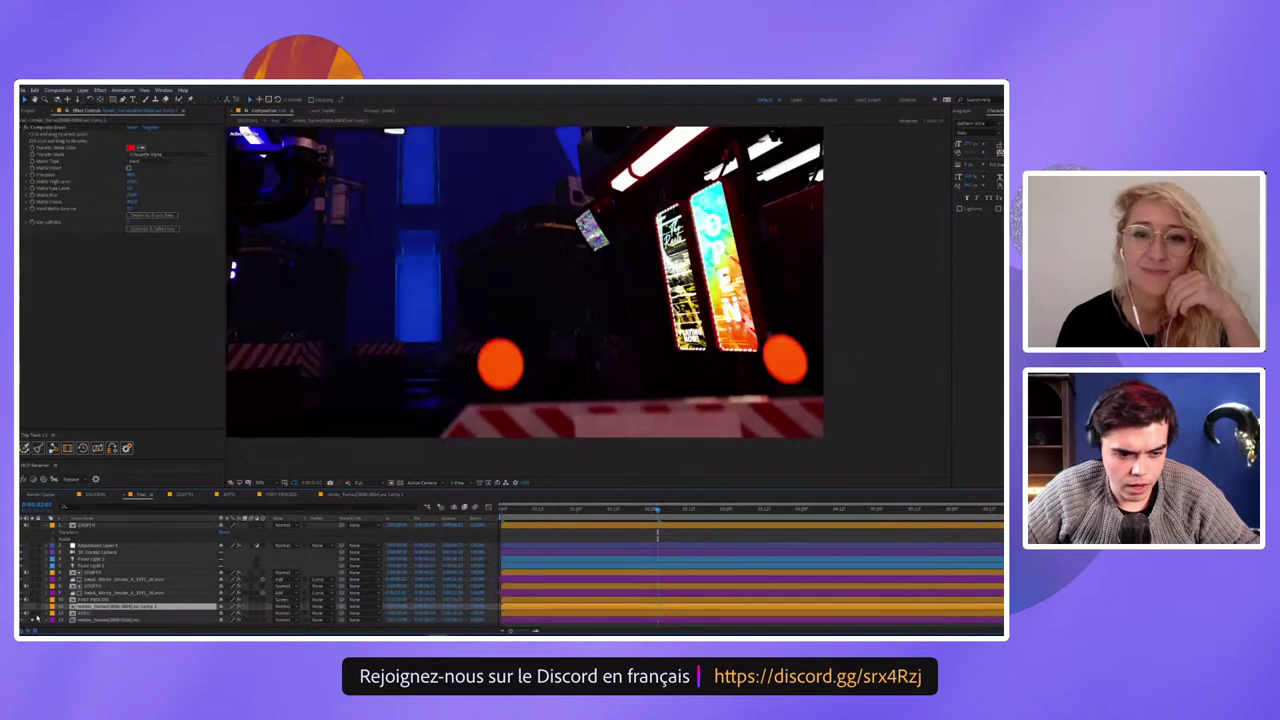
# Turn on the man's layer and set its Track Matte to the object-ID precomp
pyautogui.click(31, 613)
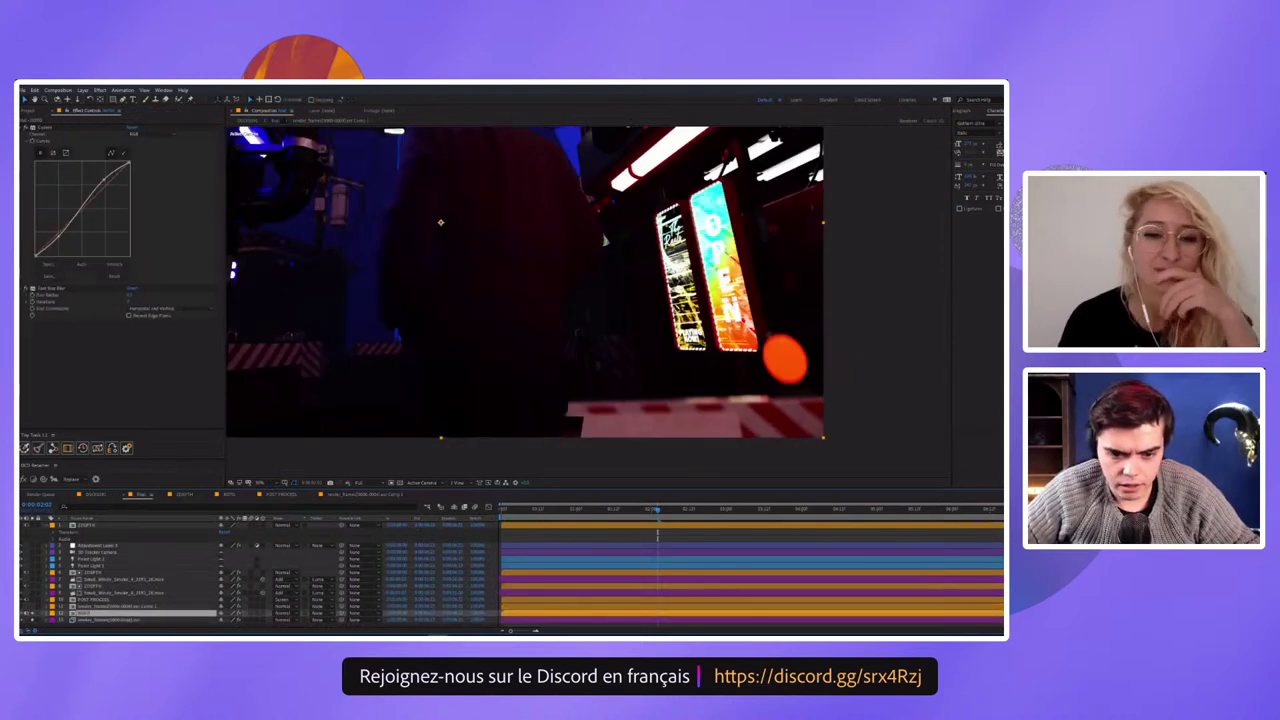
pyautogui.click(325, 617)
pyautogui.click(318, 612)
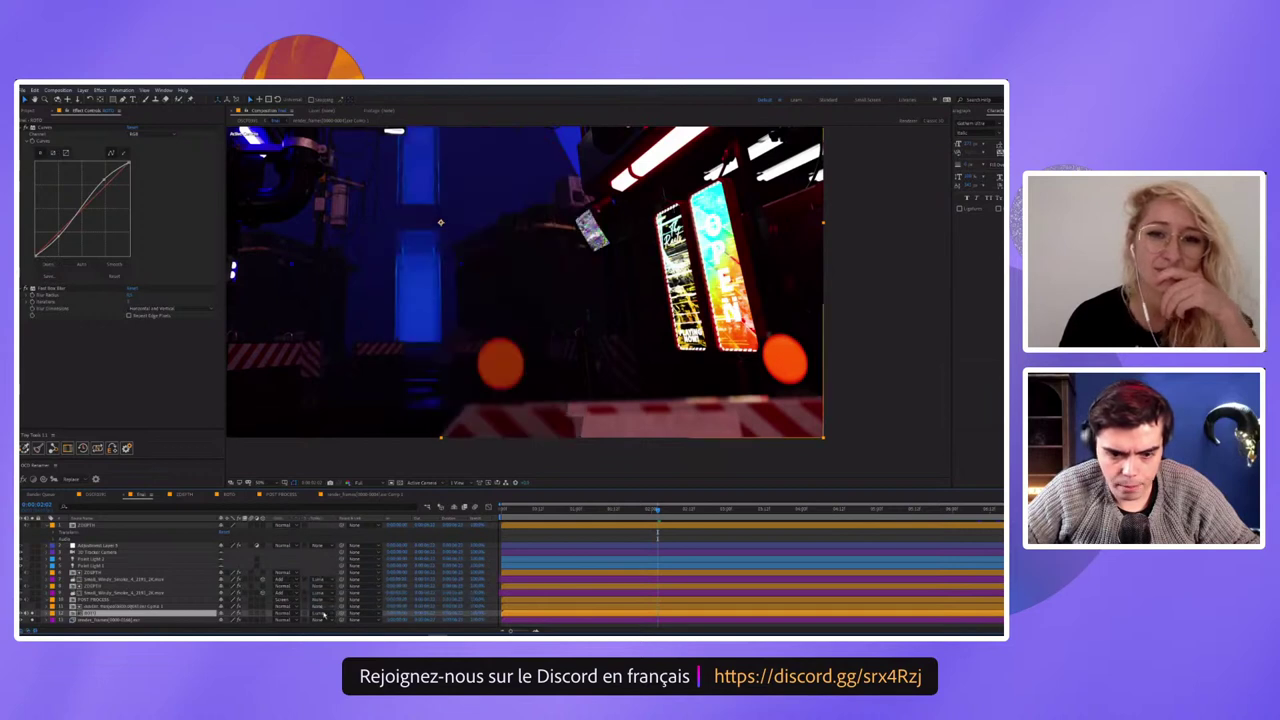
pyautogui.click(337, 582)
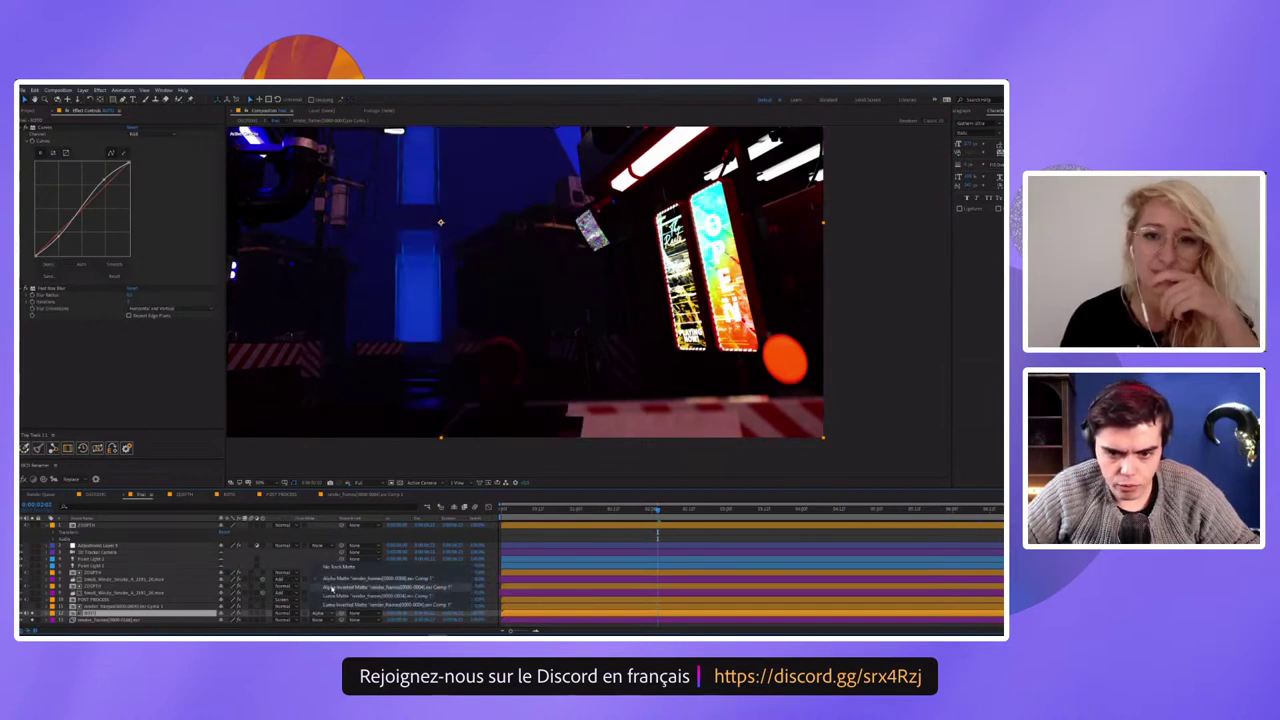
# Solo the man's layer over the transparency grid to check the cut, then unsolo it
pyautogui.click(40, 614)
pyautogui.press('F2')
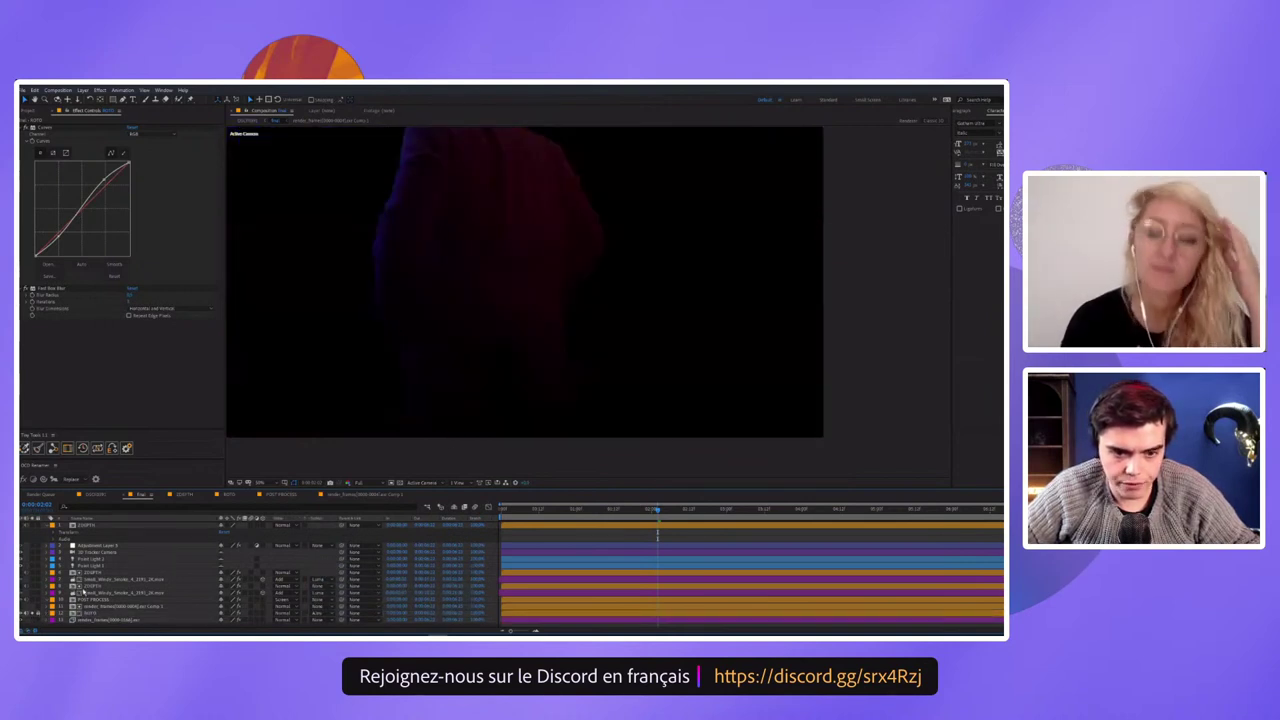
pyautogui.click(390, 483)
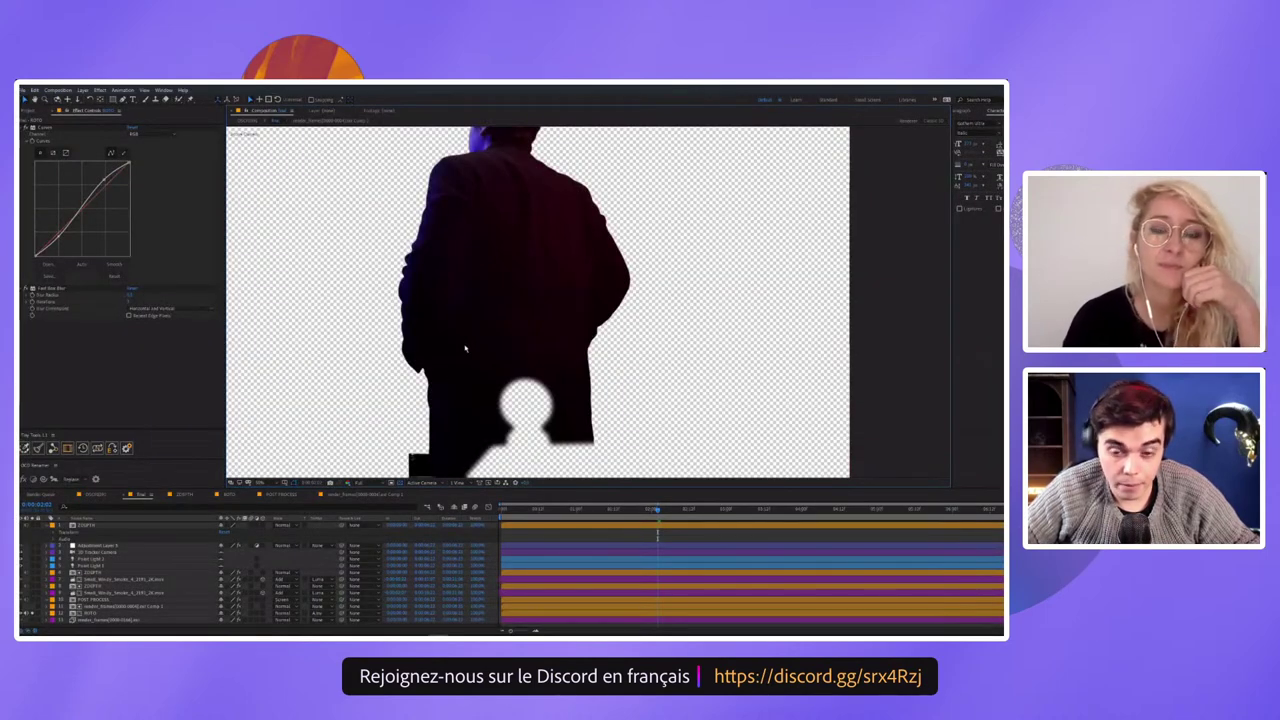
pyautogui.moveTo(535, 422); pyautogui.dragTo(530, 320)
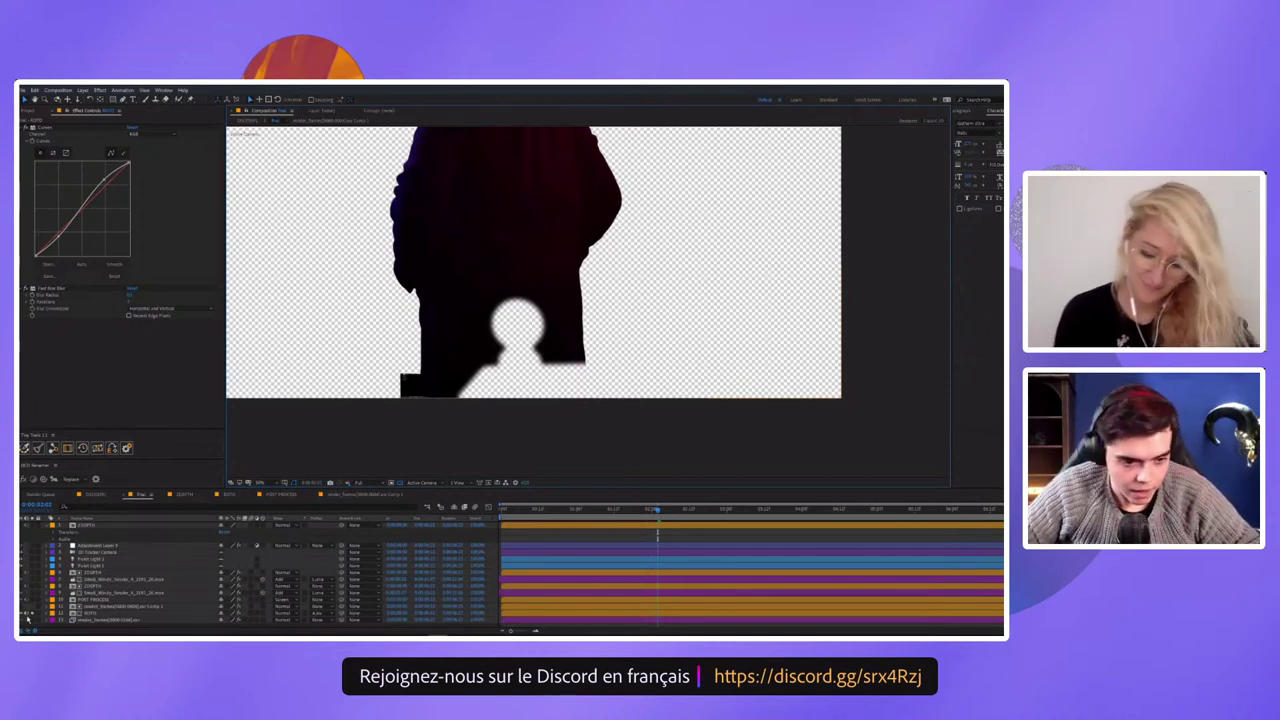
pyautogui.click(31, 620)
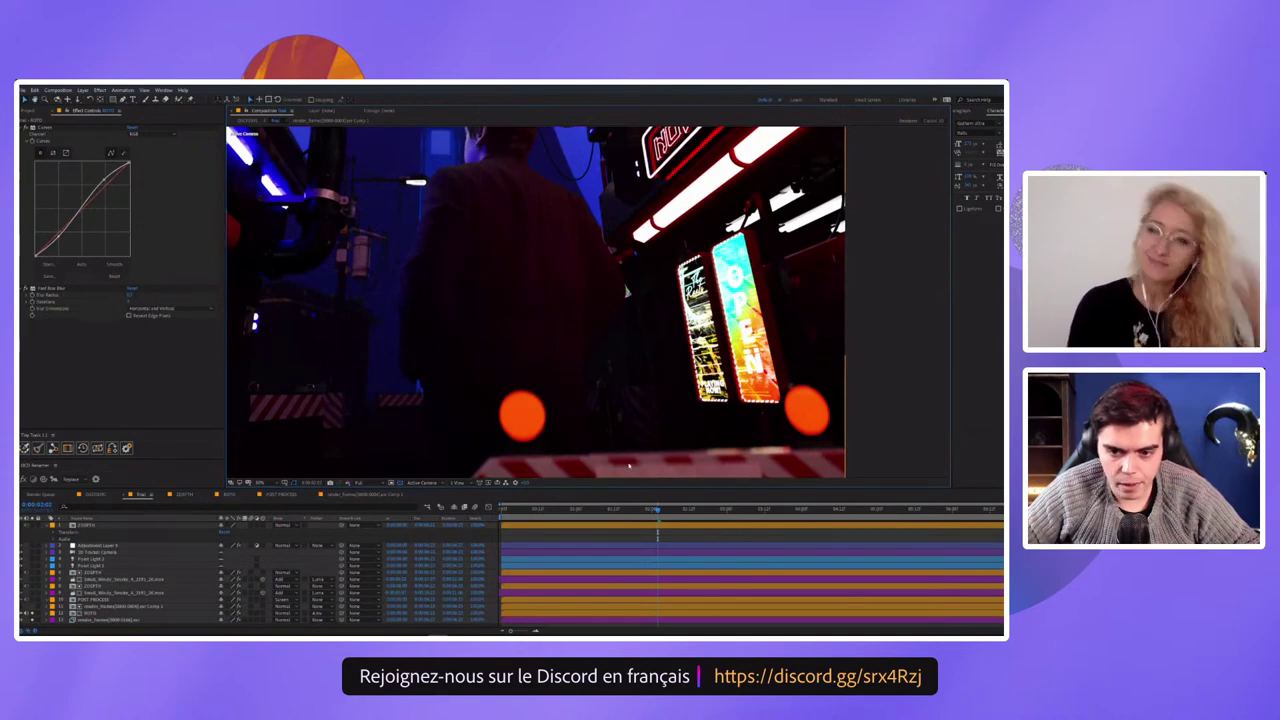
# Pan the Active Camera view to frame the man and the neon sign
pyautogui.scroll(2, 500, 400)
pyautogui.scroll(3, 478, 303)
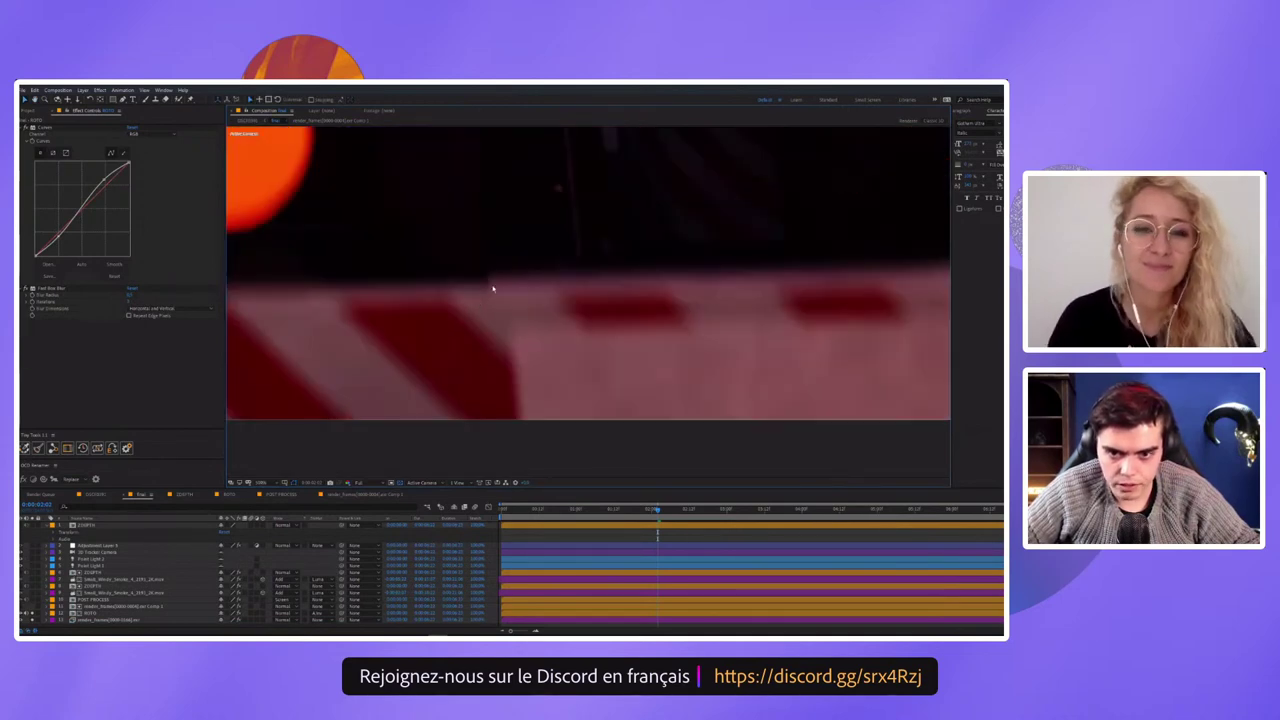
pyautogui.scroll(-1, 520, 408)
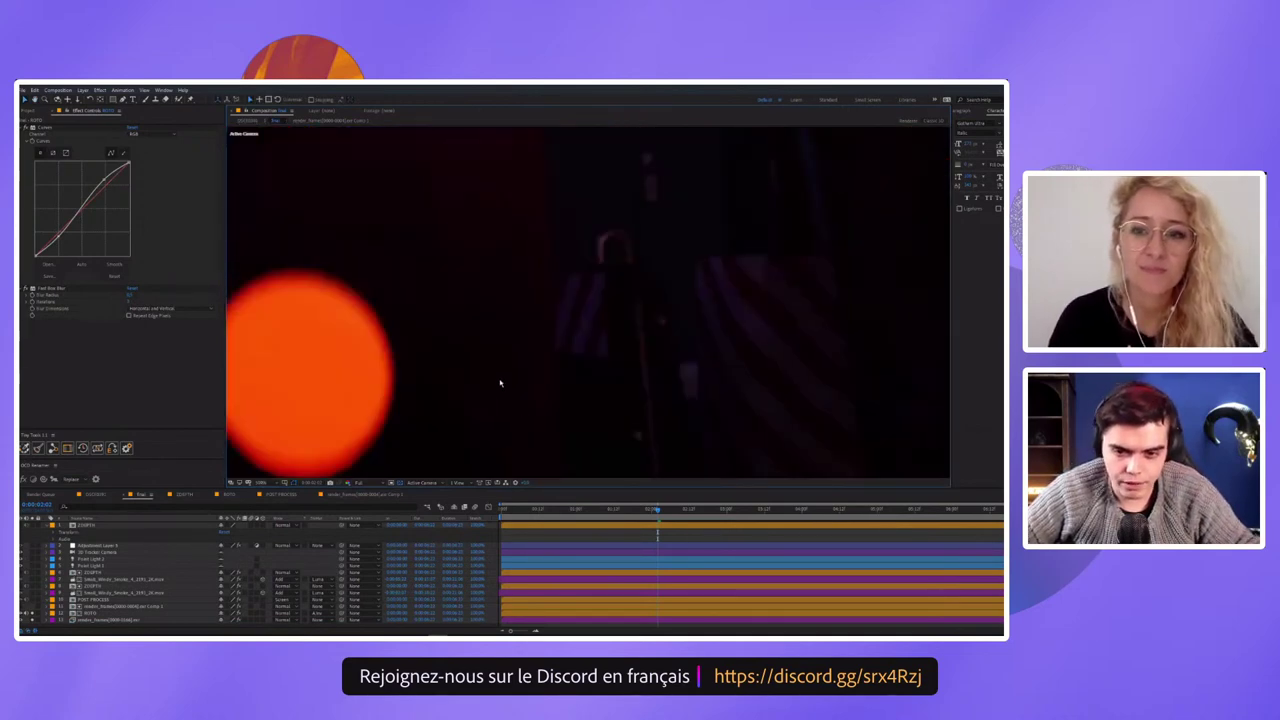
pyautogui.scroll(-2, 496, 330)
pyautogui.scroll(-2, 496, 330)
pyautogui.moveTo(619, 194); pyautogui.dragTo(684, 320)
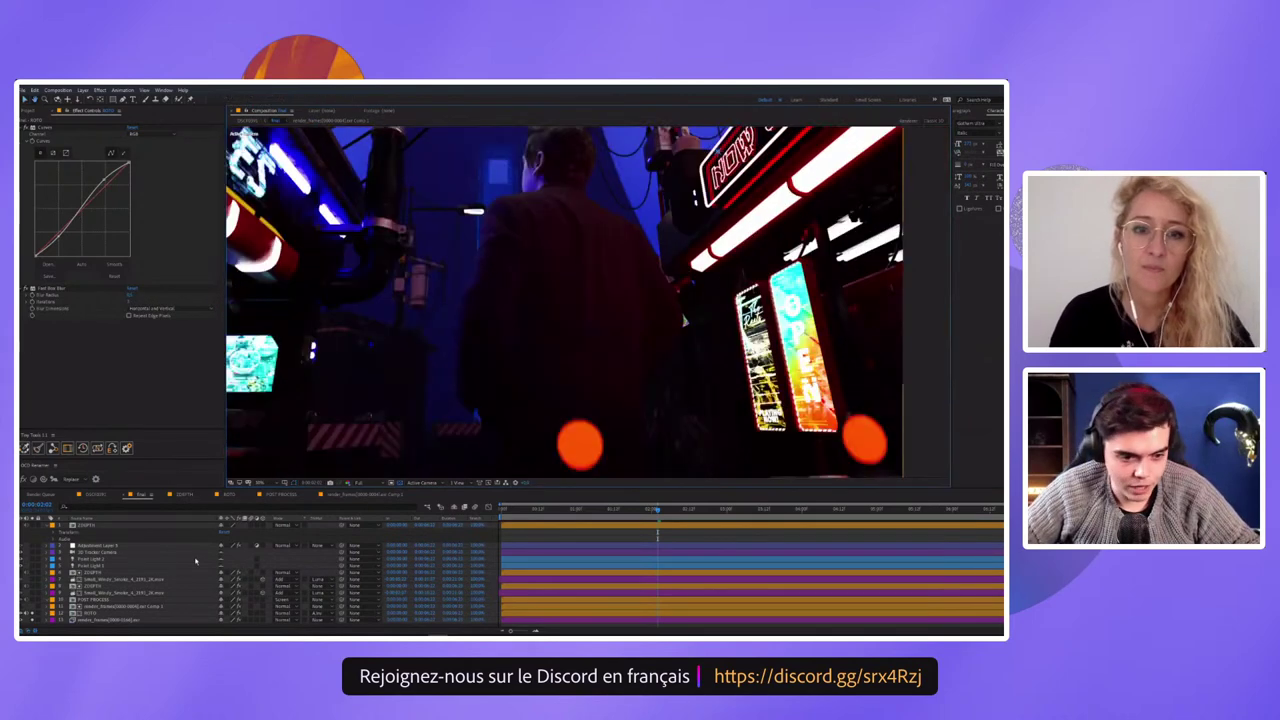
# Check the POST PROCESS layer's Curves, swing the camera out to a wider alley view, and select the smoke layer
pyautogui.click(91, 607)
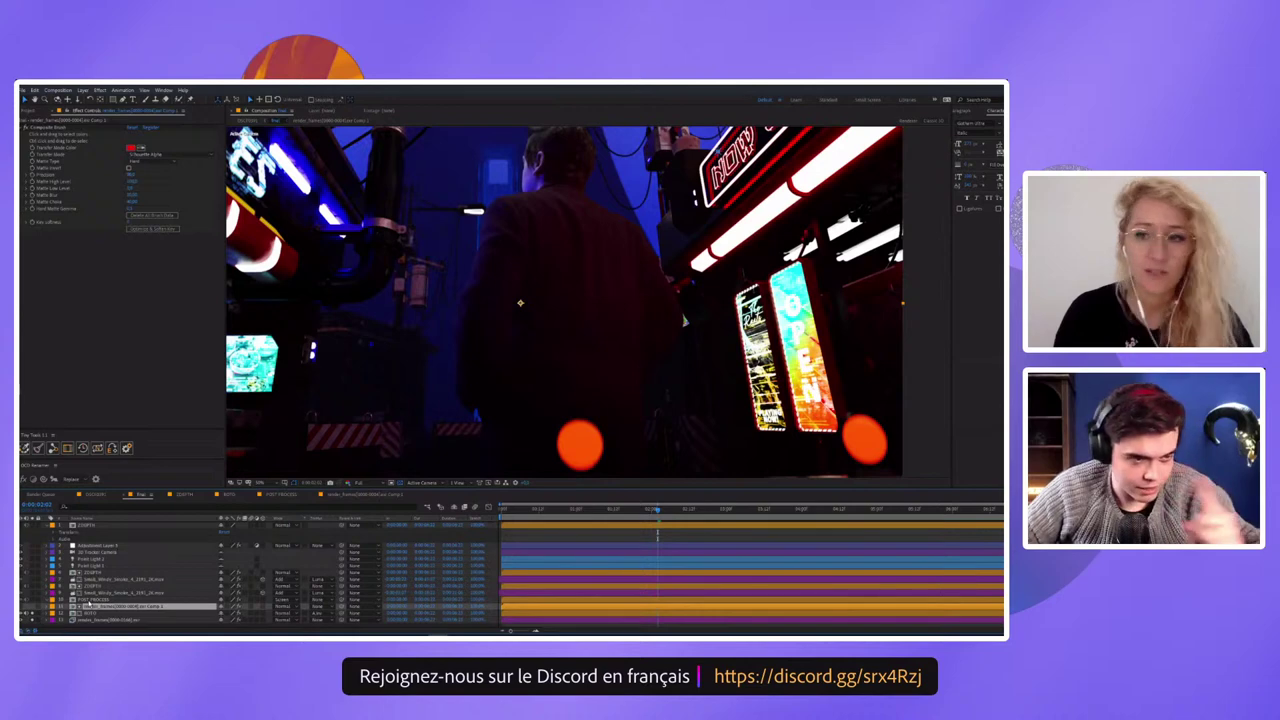
pyautogui.click(88, 599)
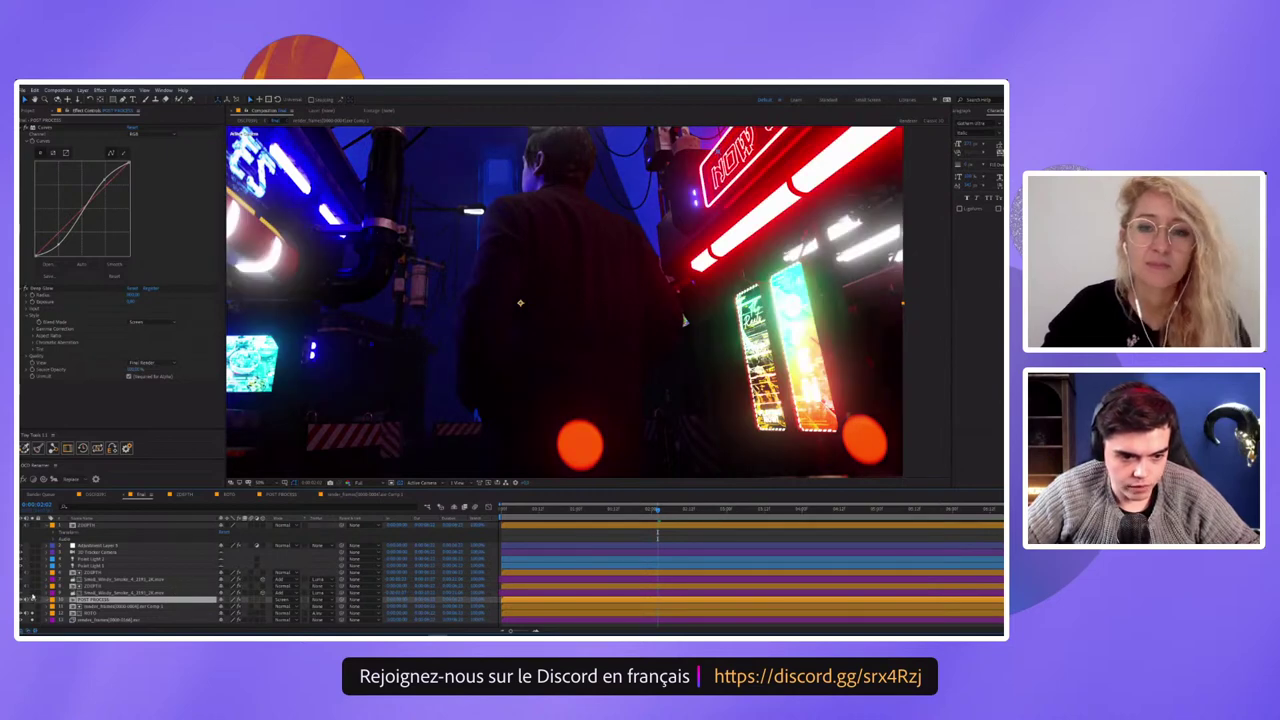
pyautogui.moveTo(684, 320); pyautogui.dragTo(830, 284)
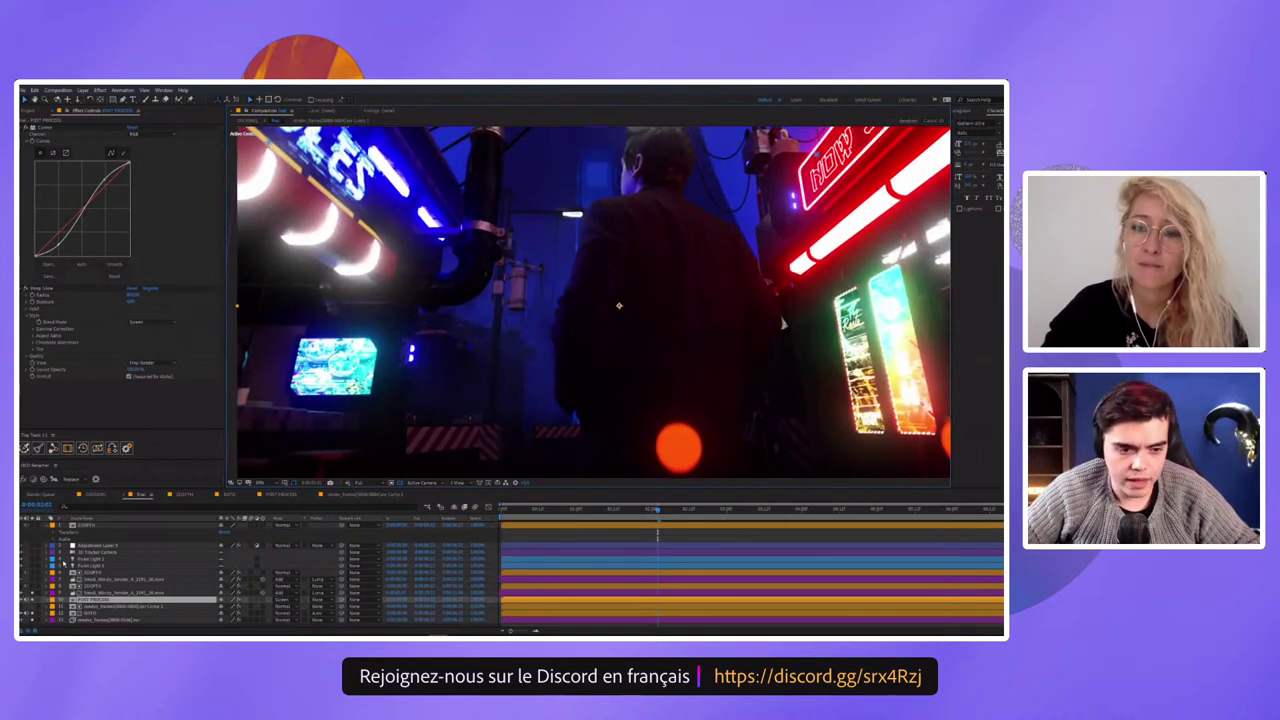
pyautogui.click(107, 593)
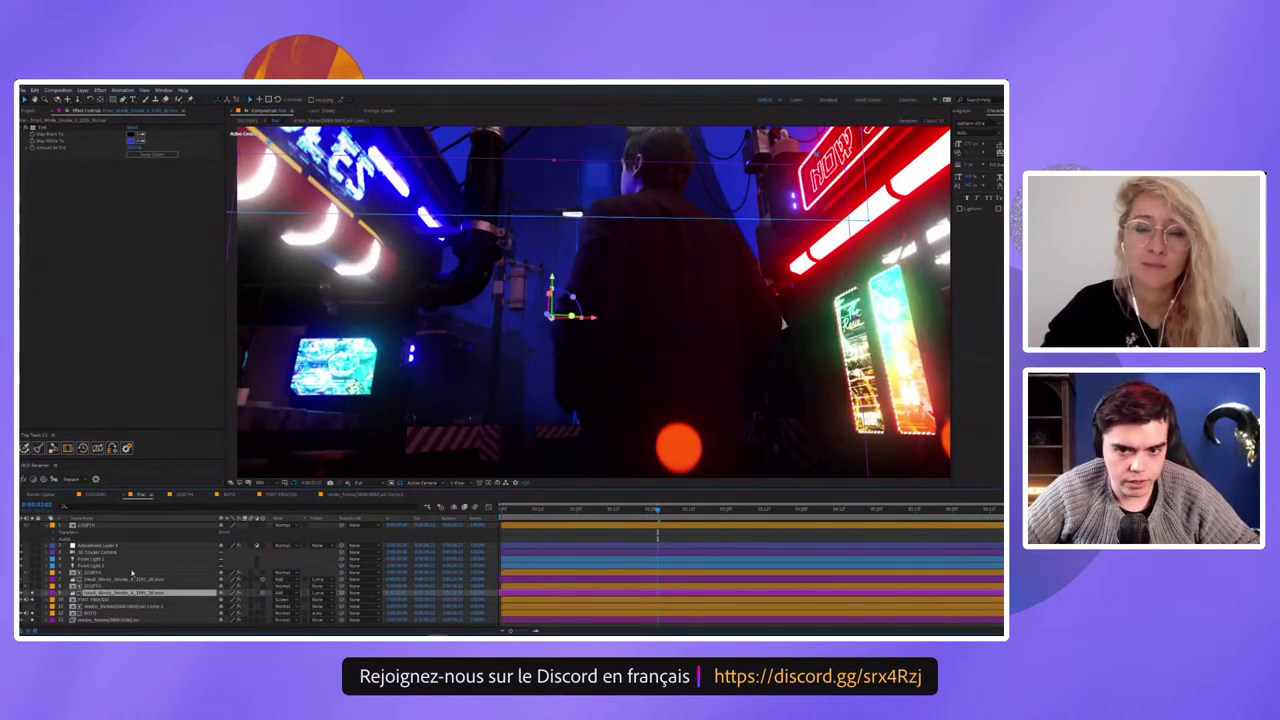
pyautogui.doubleClick(125, 592)
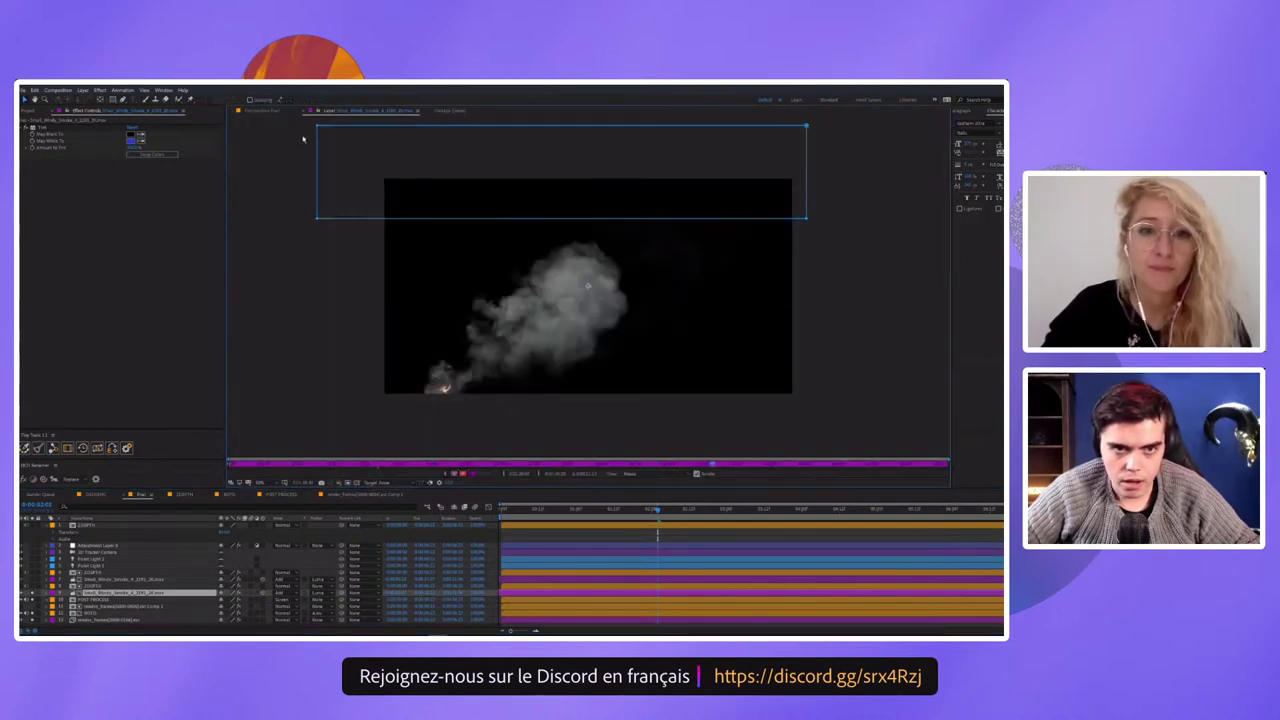
pyautogui.click(262, 110)
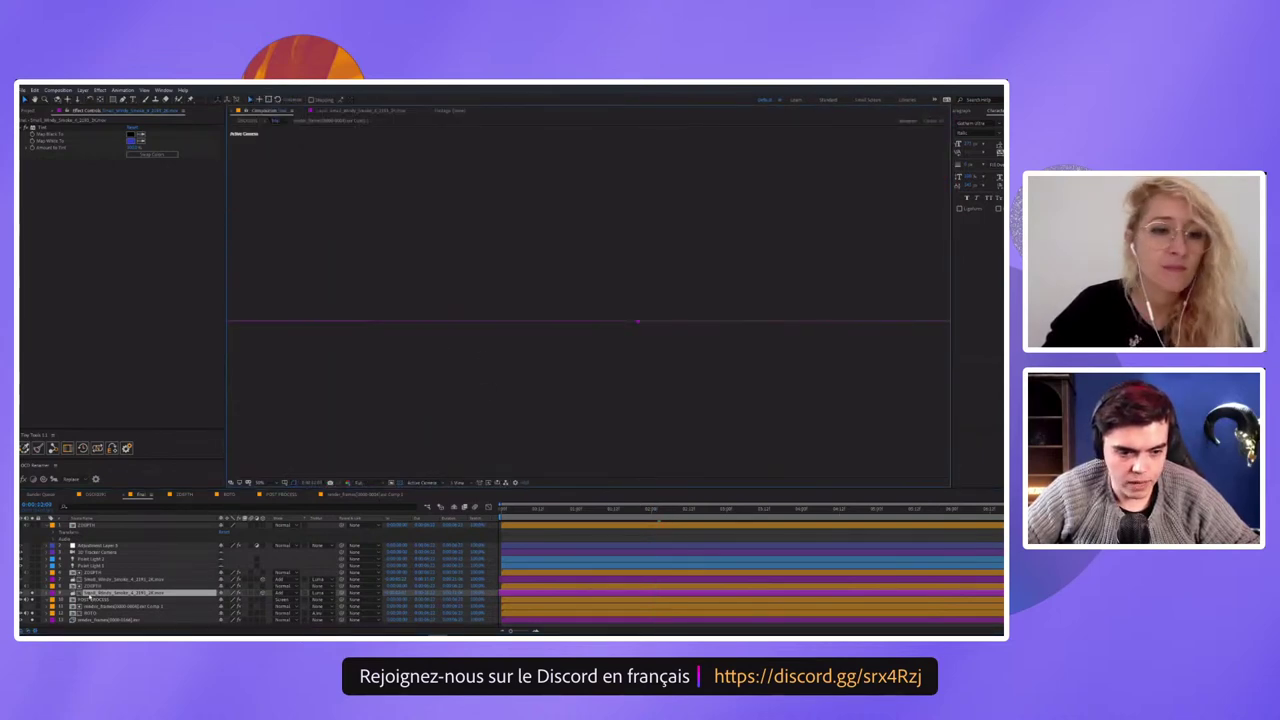
pyautogui.click(657, 510)
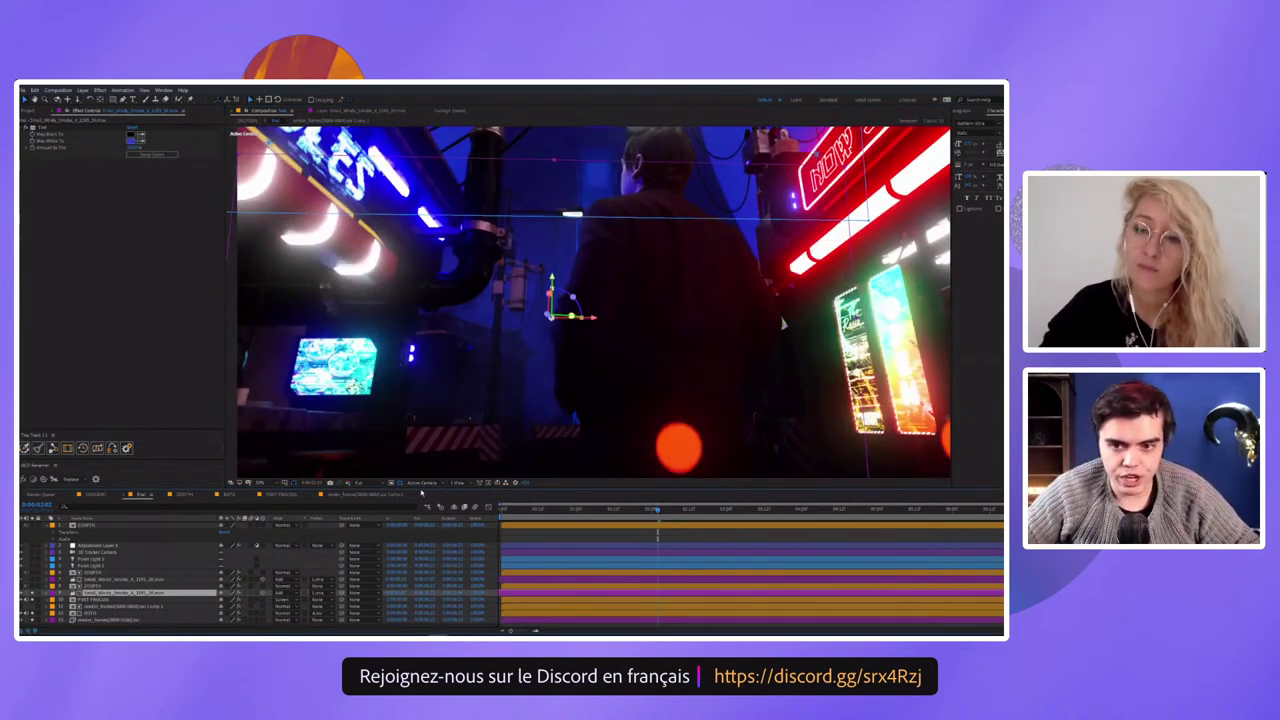
pyautogui.moveTo(529, 303); pyautogui.dragTo(470, 252)
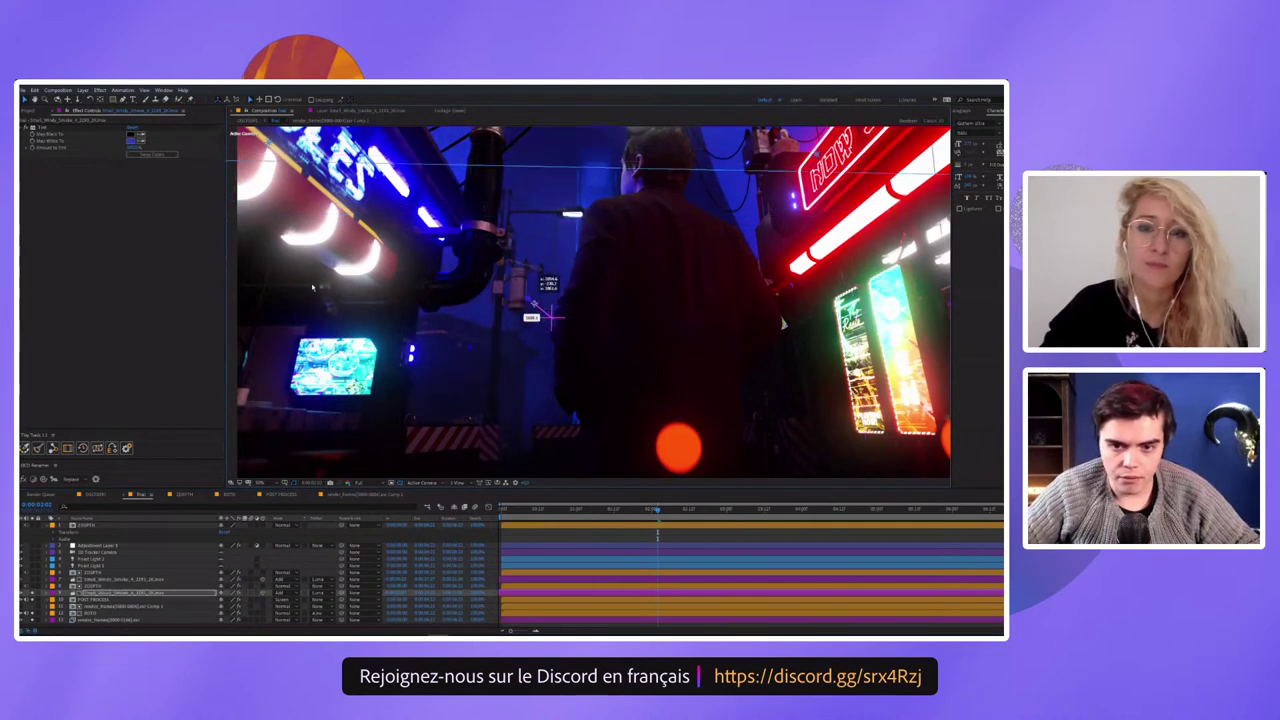
pyautogui.moveTo(500, 292); pyautogui.dragTo(552, 316)
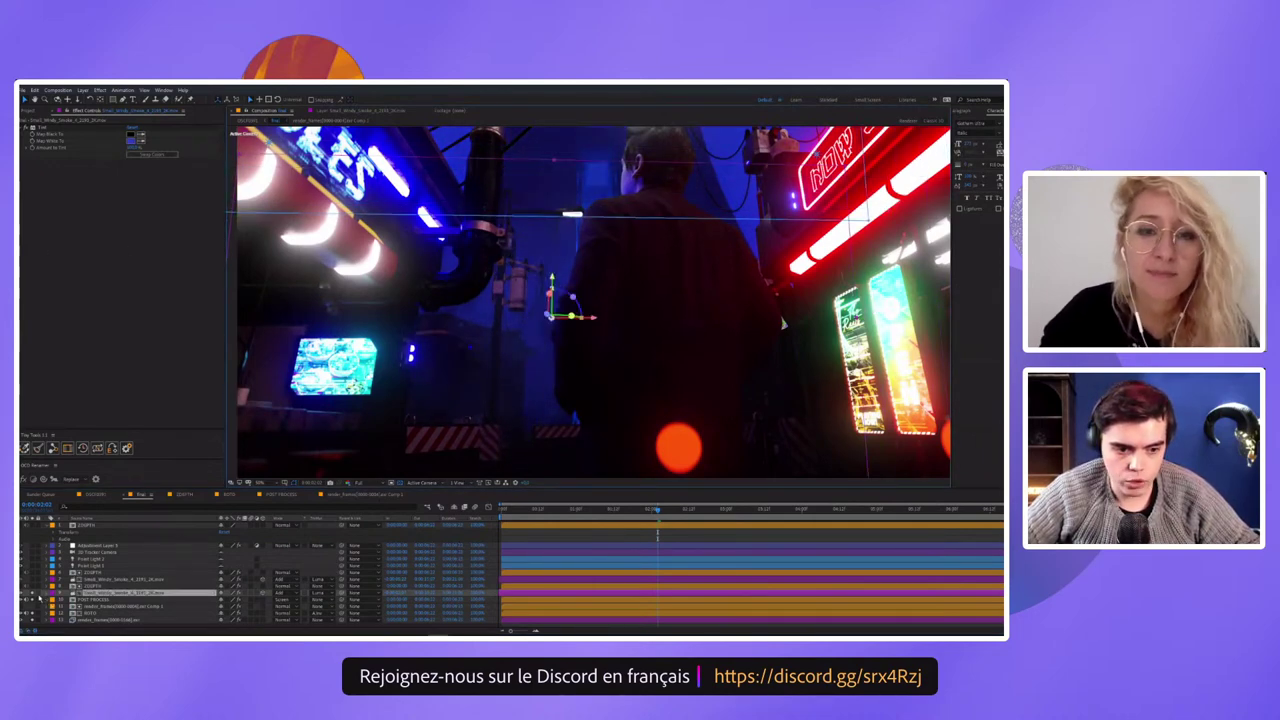
pyautogui.click(80, 585)
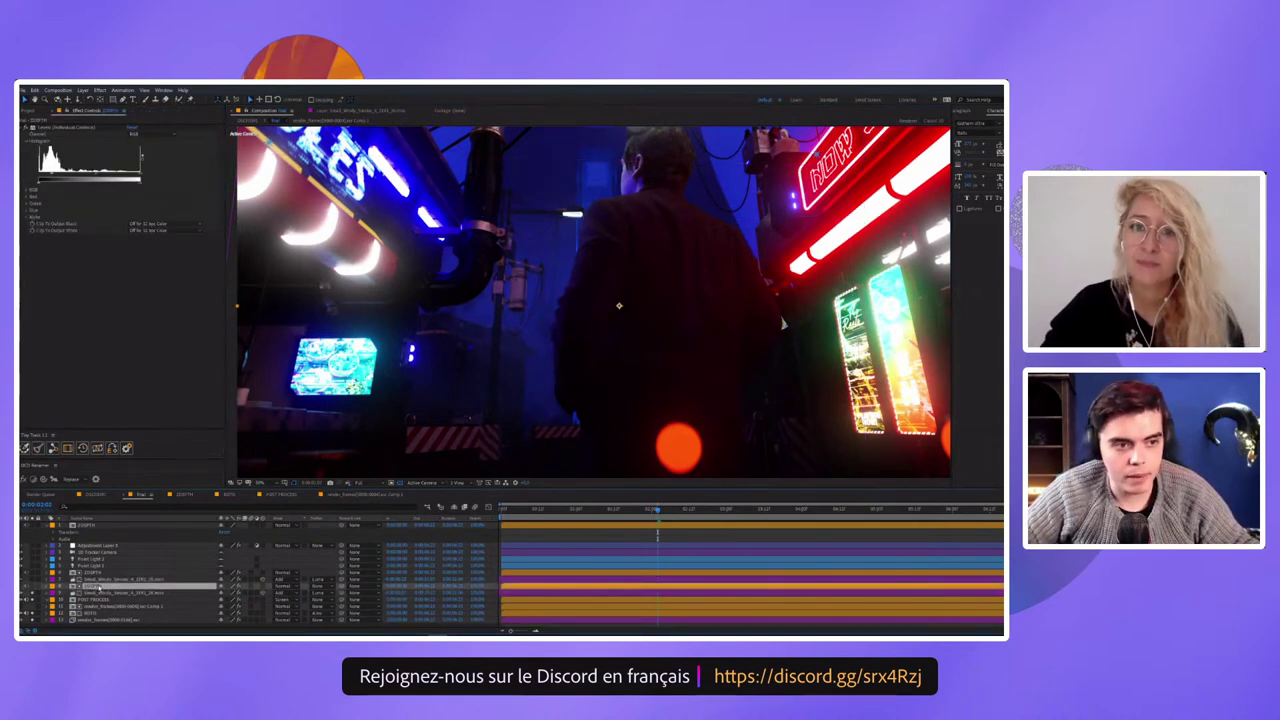
pyautogui.doubleClick(97, 587)
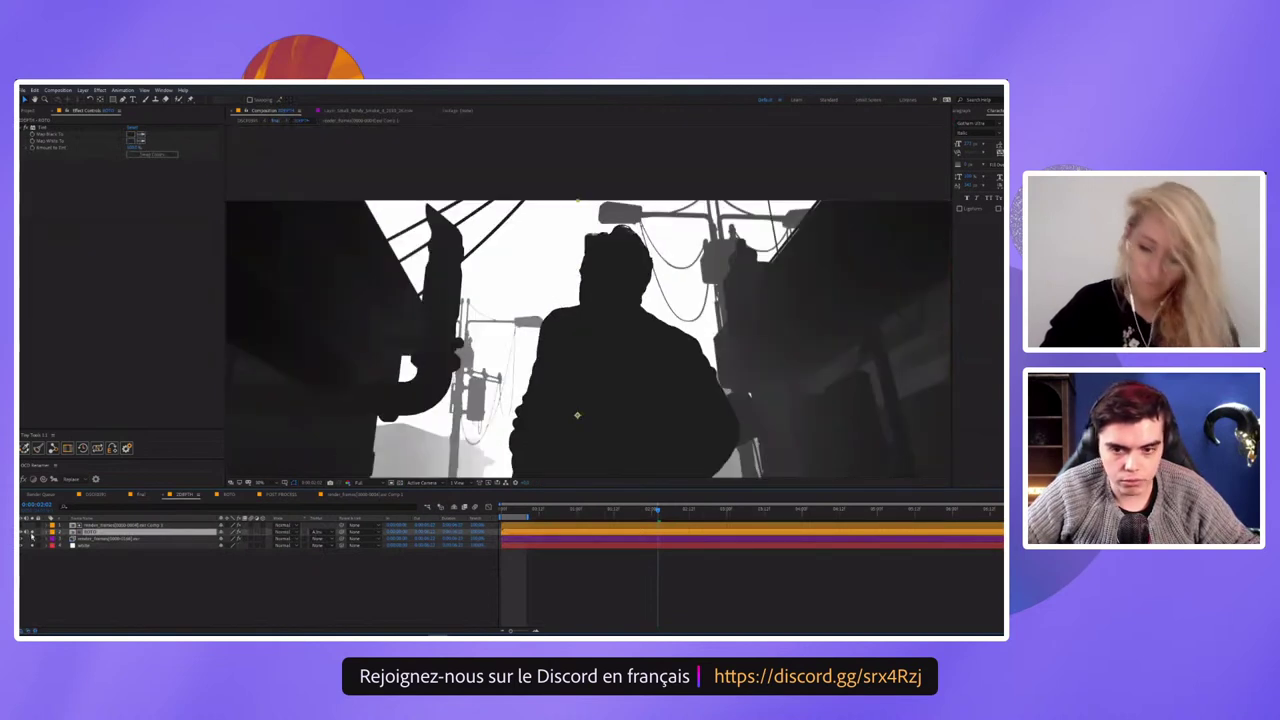
pyautogui.click(31, 537)
pyautogui.press(',')
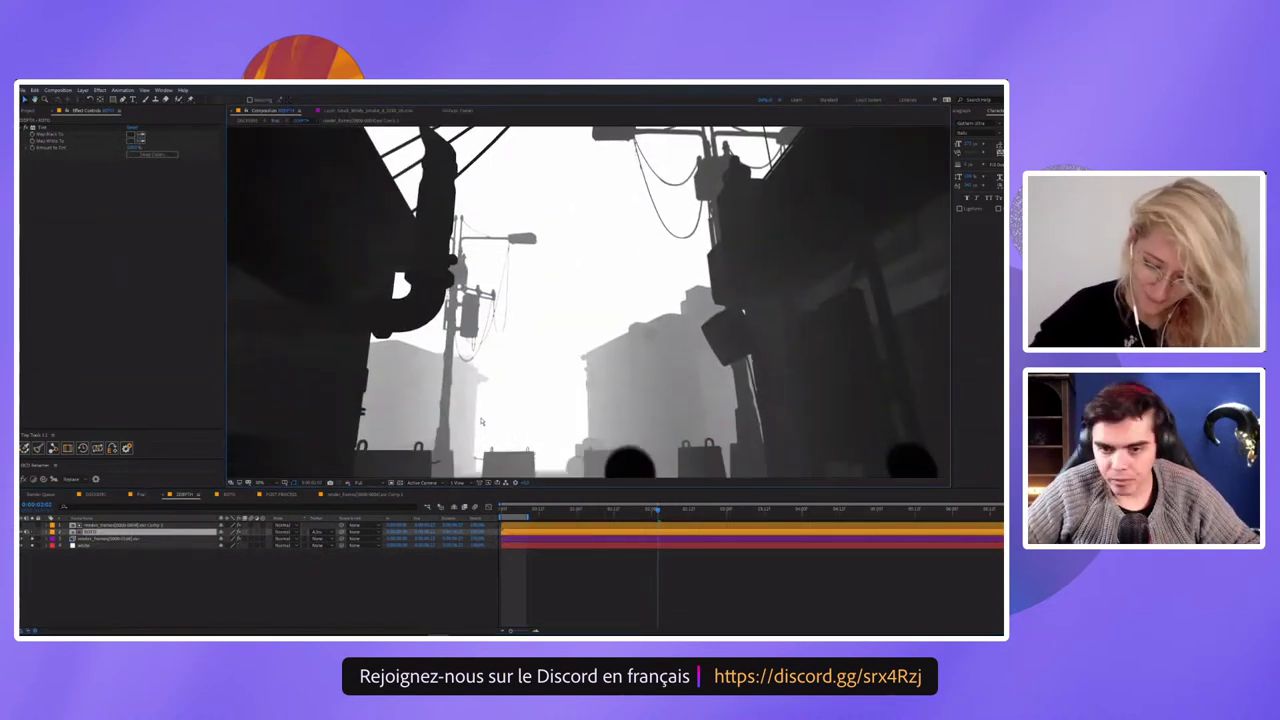
pyautogui.press(',')
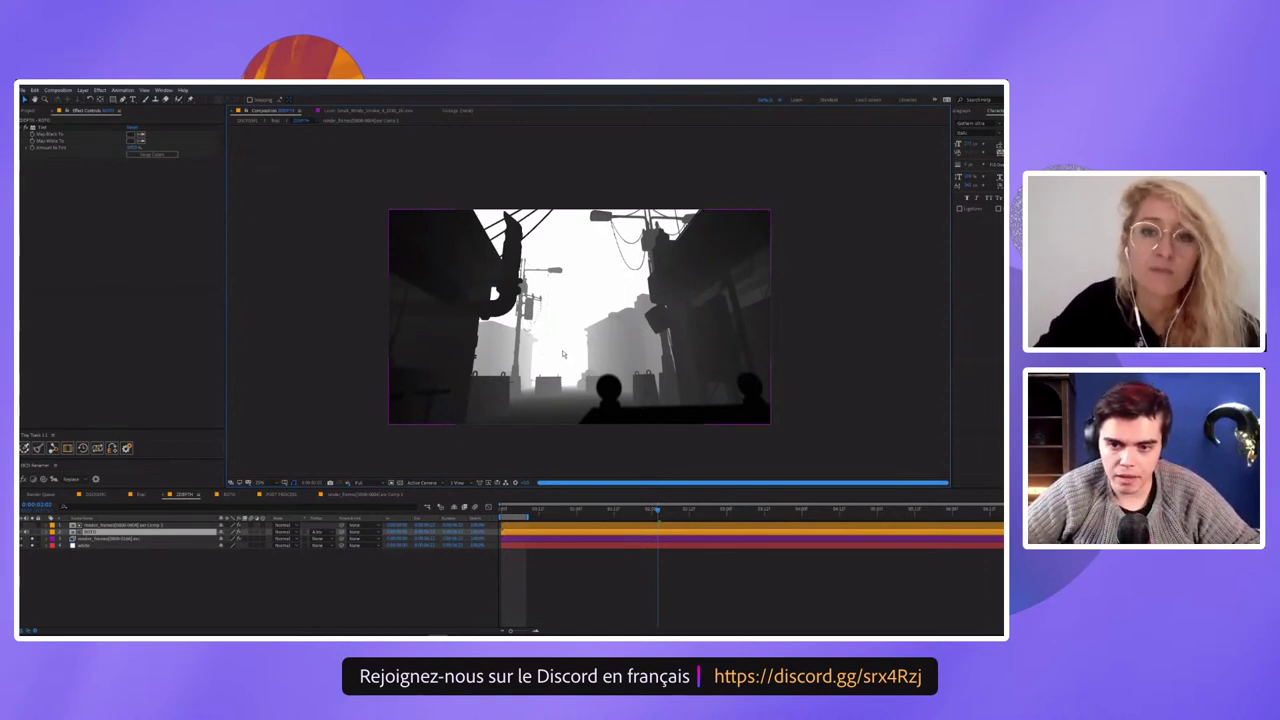
pyautogui.scroll(2, 584, 349)
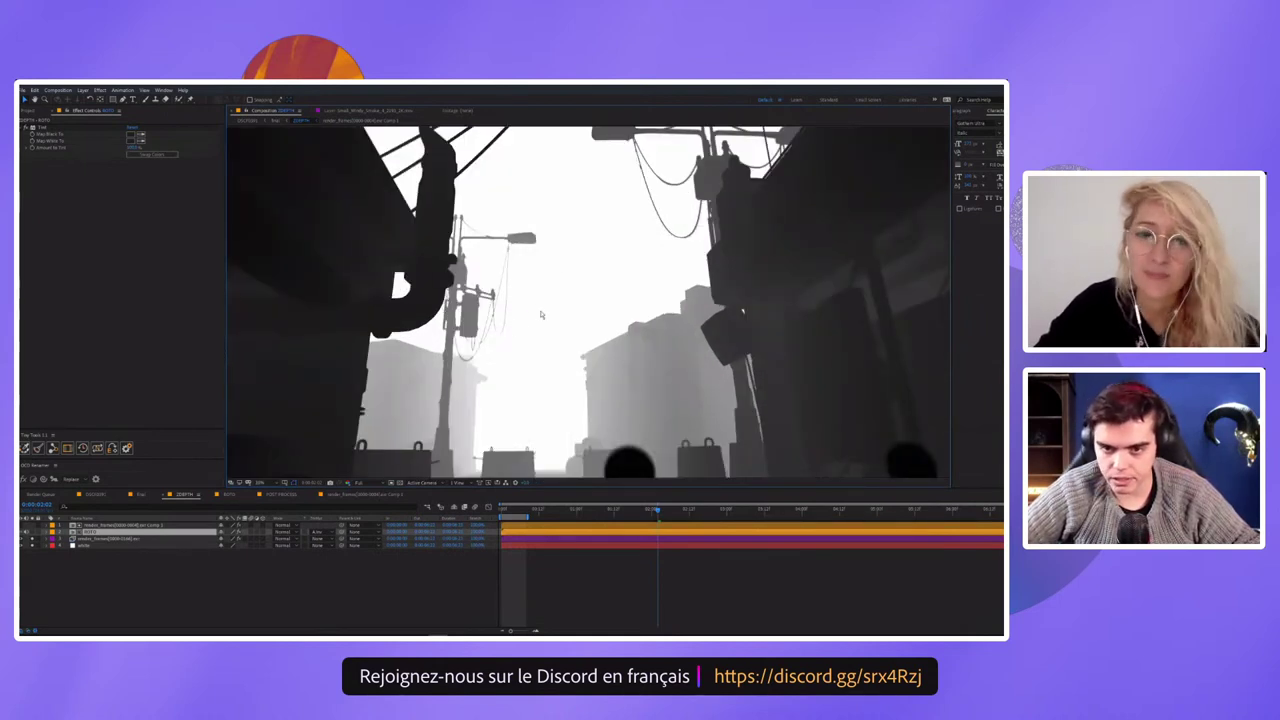
pyautogui.scroll(2, 540, 315)
pyautogui.scroll(-2, 526, 322)
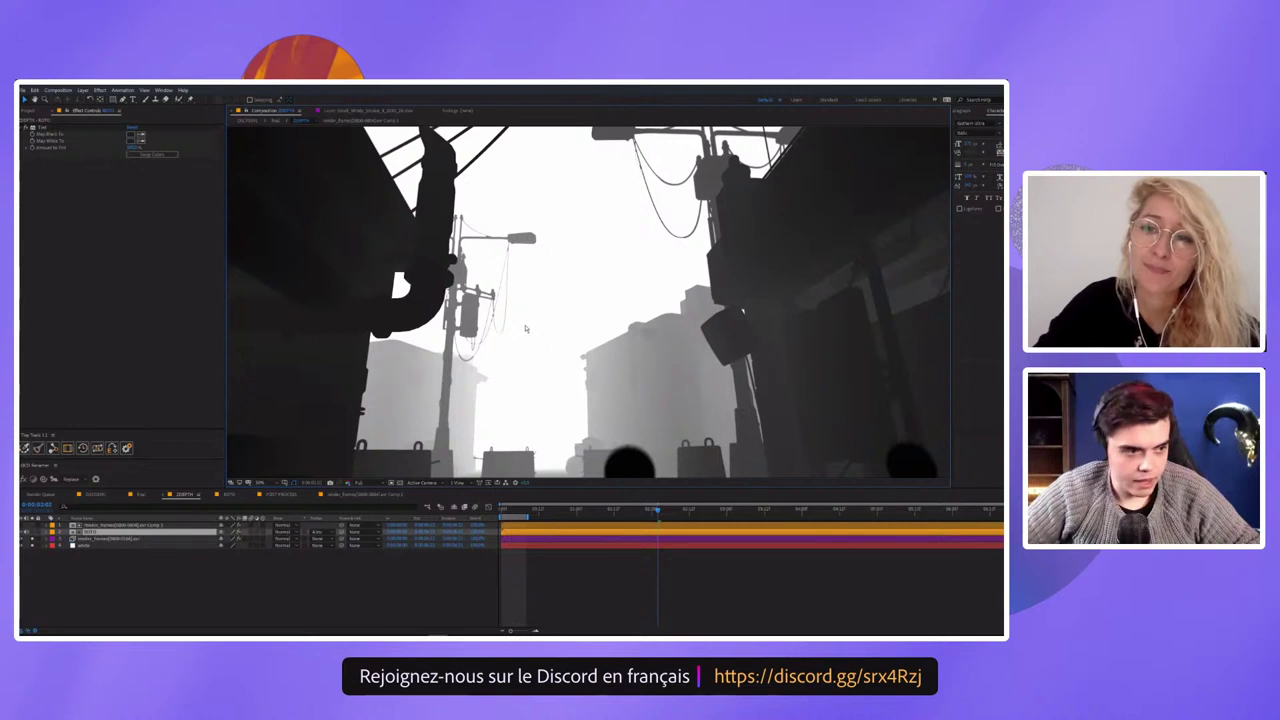
pyautogui.scroll(-2, 450, 335)
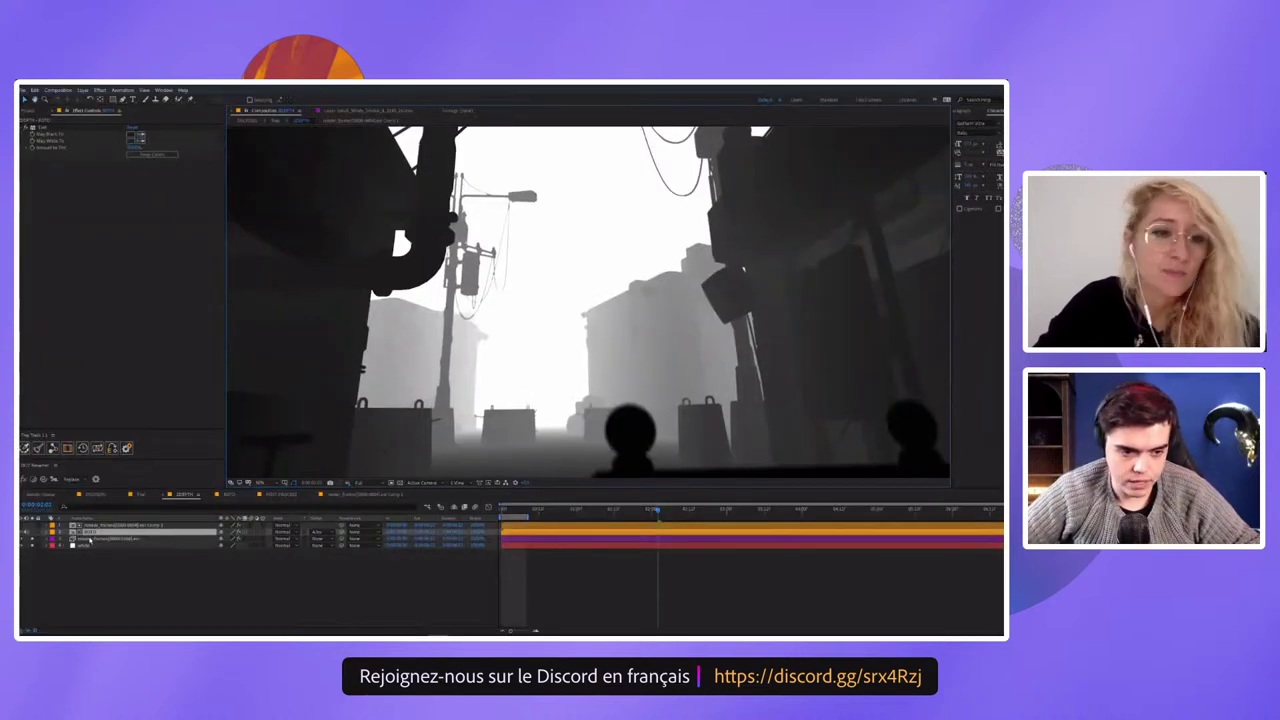
pyautogui.click(33, 536)
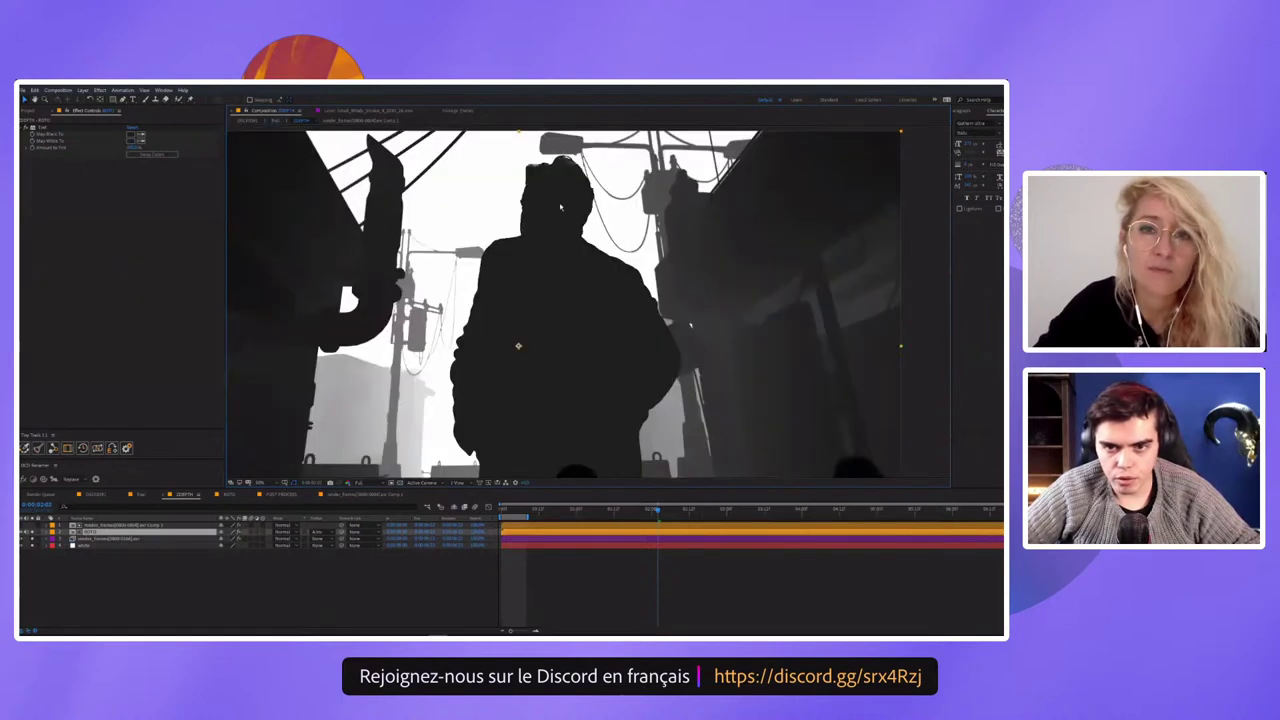
pyautogui.scroll(2, 549, 207)
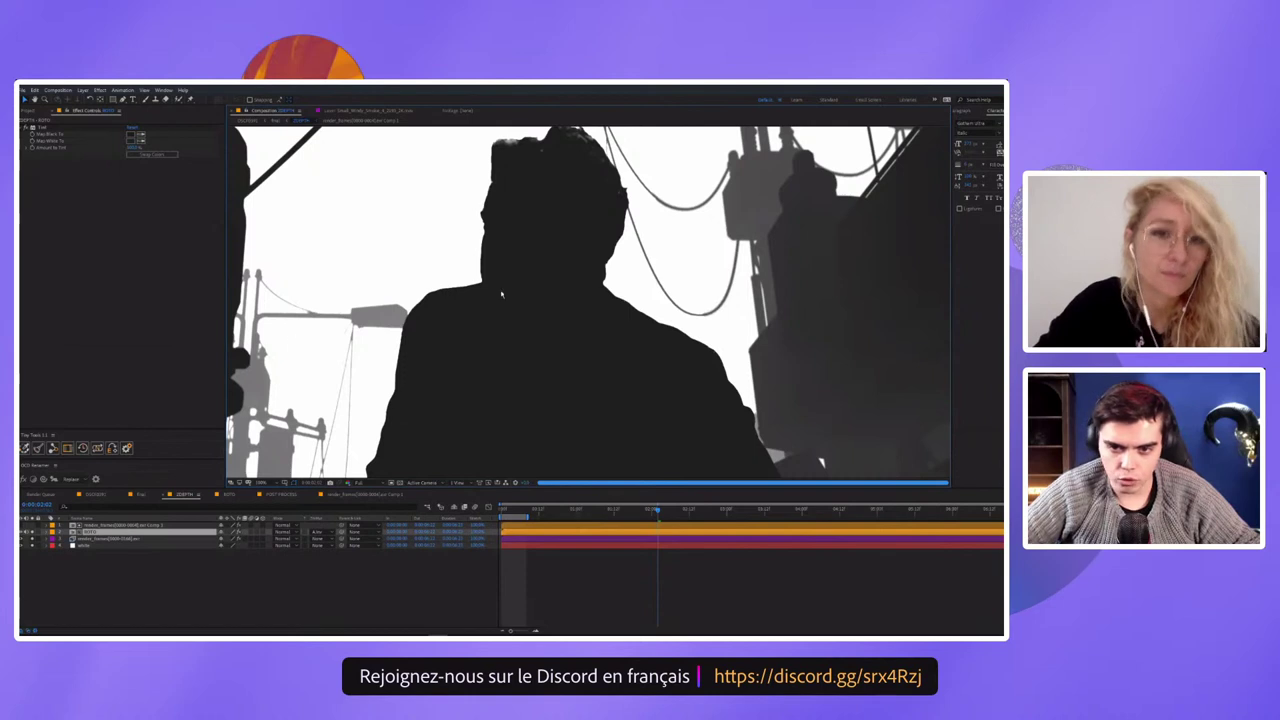
pyautogui.scroll(-2, 570, 376)
pyautogui.scroll(-2, 565, 279)
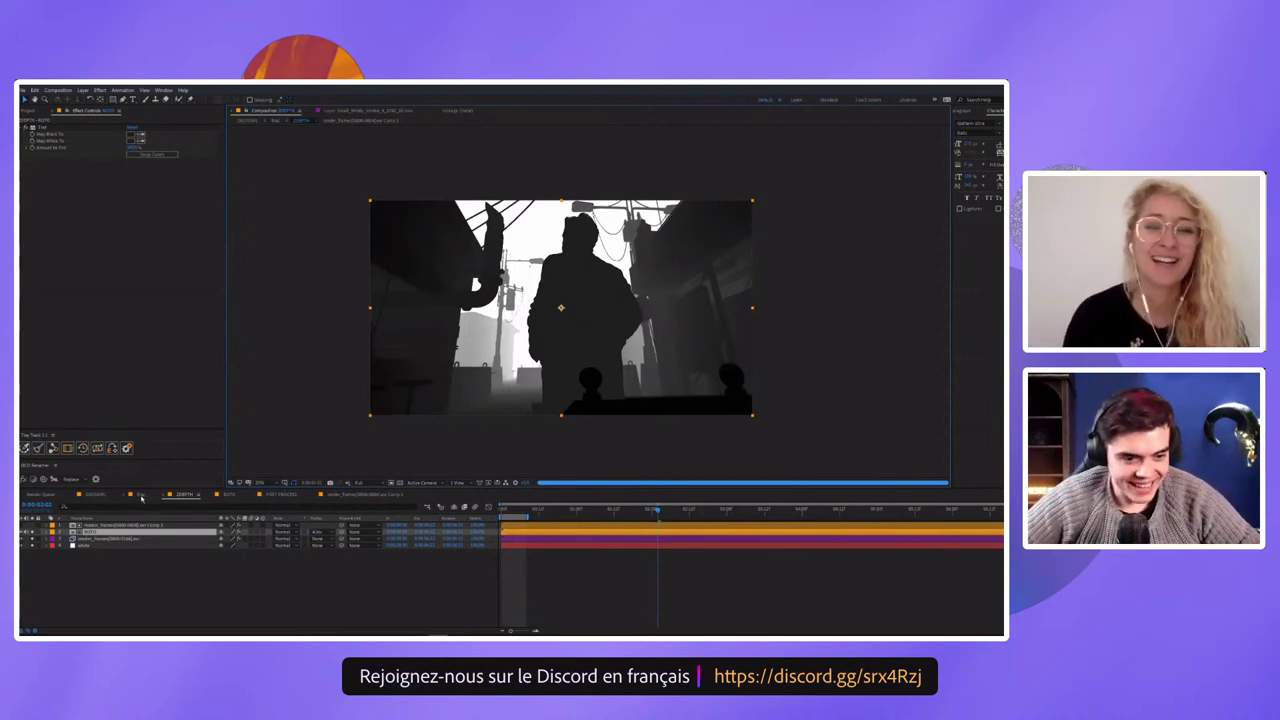
pyautogui.click(141, 495)
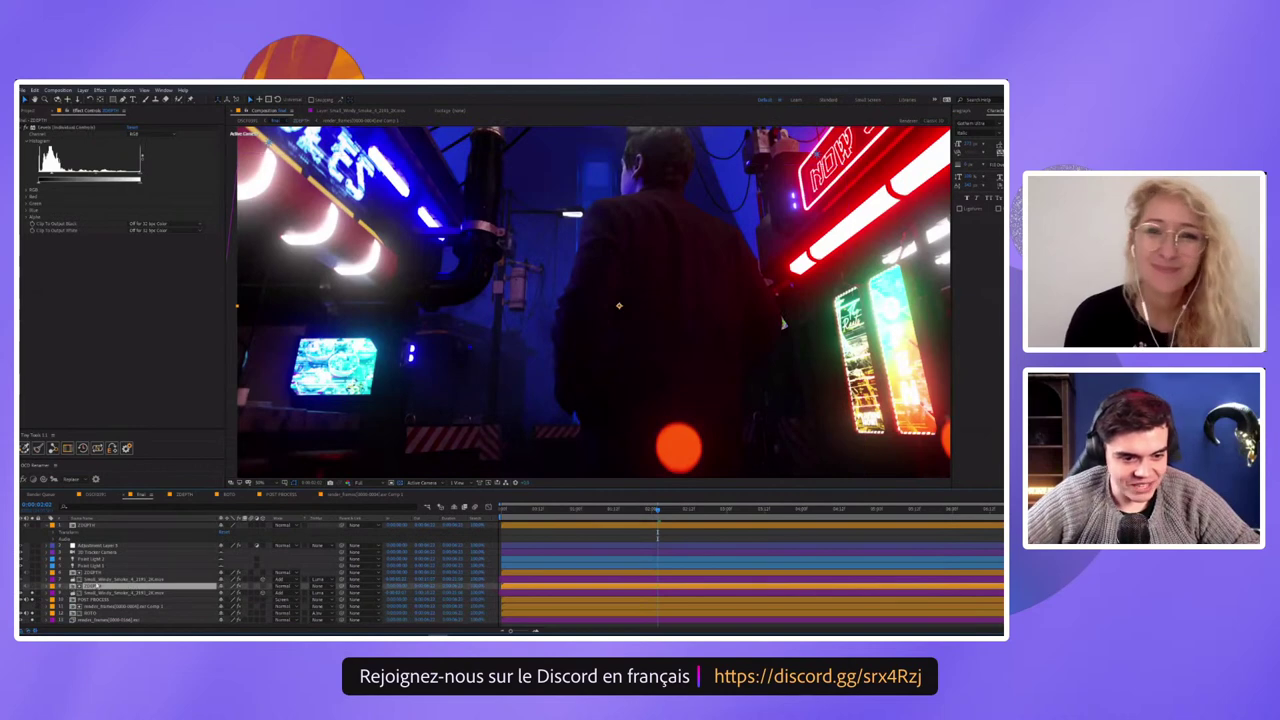
# Hide the man's layer and review the smoke, Curves and DEPTH Levels effects
pyautogui.click(120, 593)
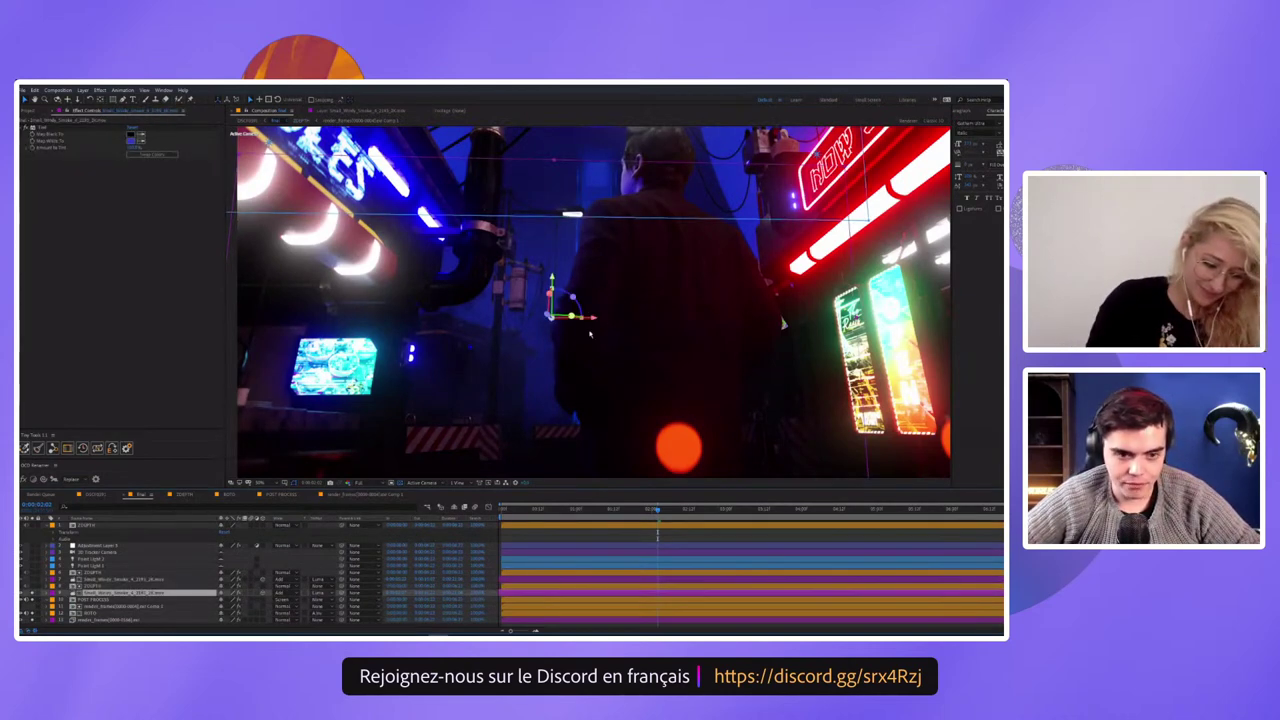
pyautogui.click(110, 586)
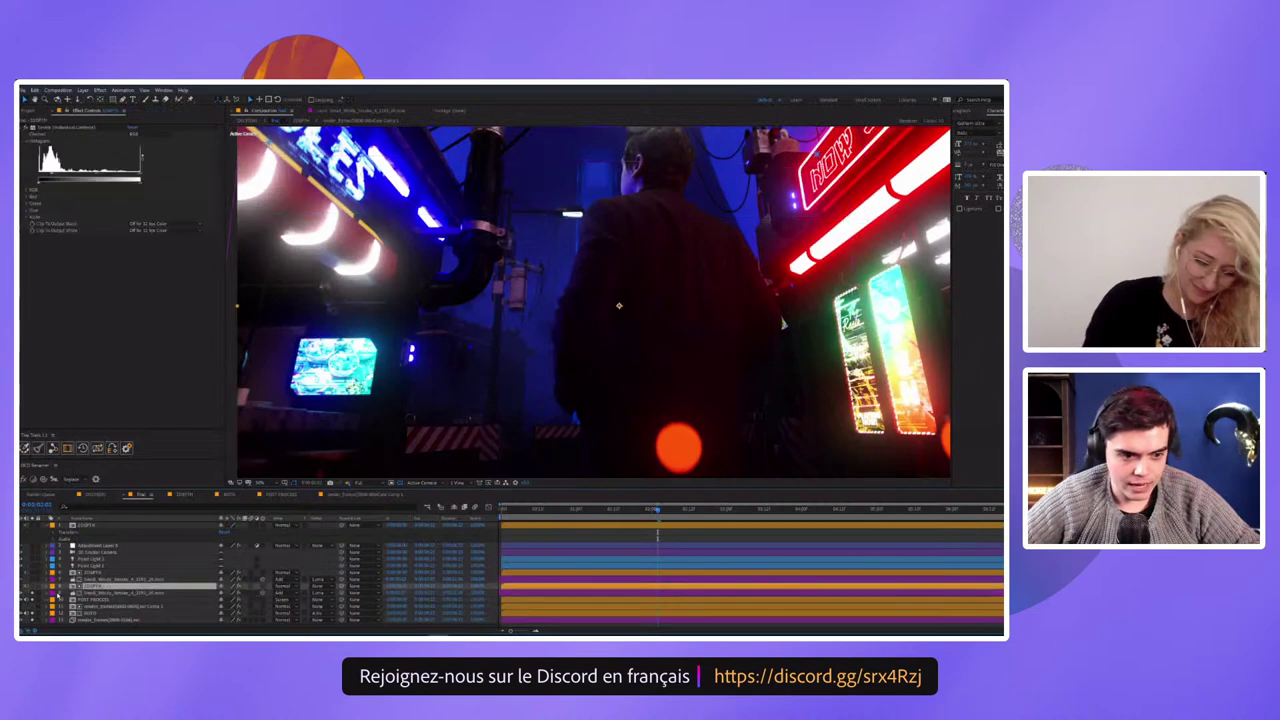
pyautogui.click(33, 600)
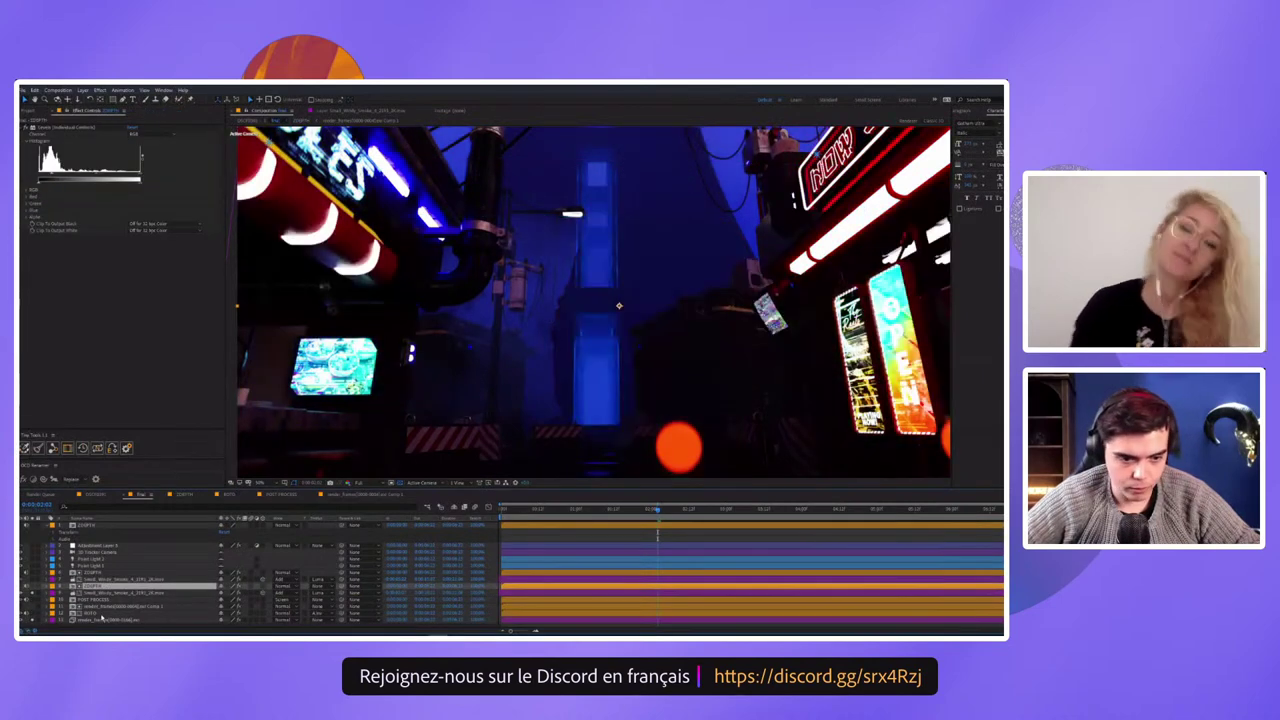
pyautogui.click(98, 620)
pyautogui.click(98, 586)
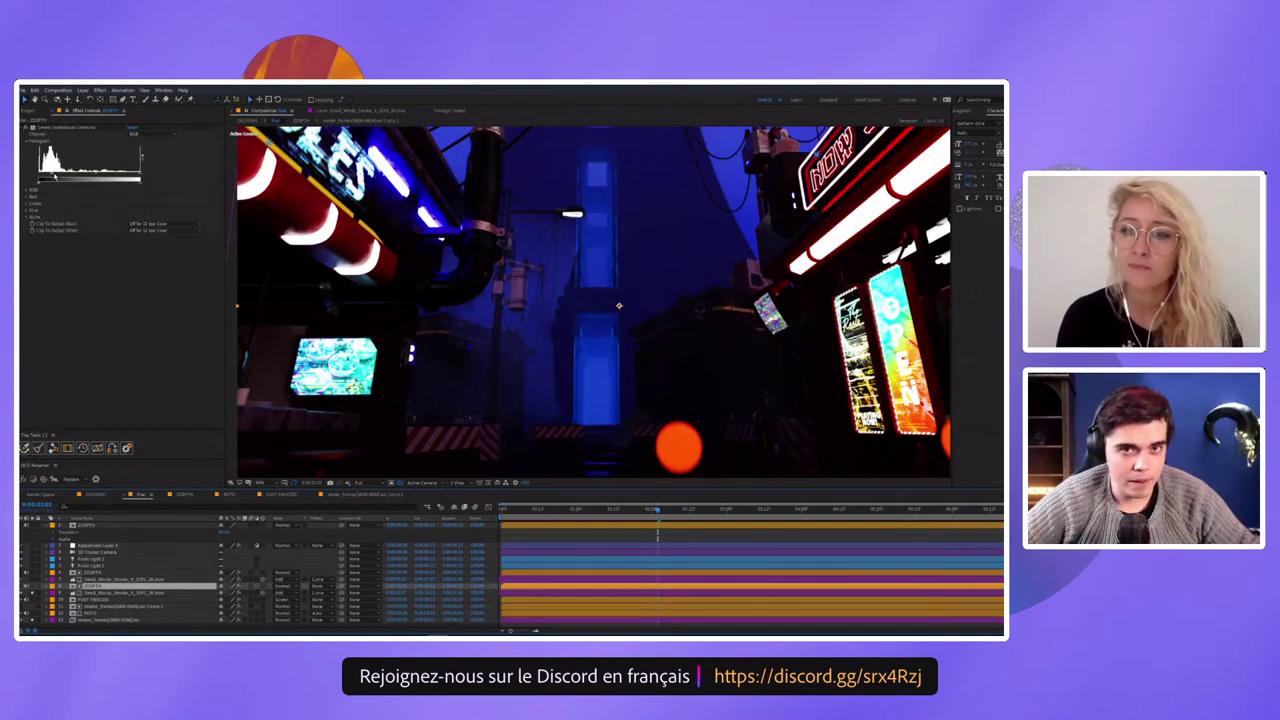
# Drag the DEPTH layer's Levels input sliders to thicken the centre fog
pyautogui.click(53, 174)
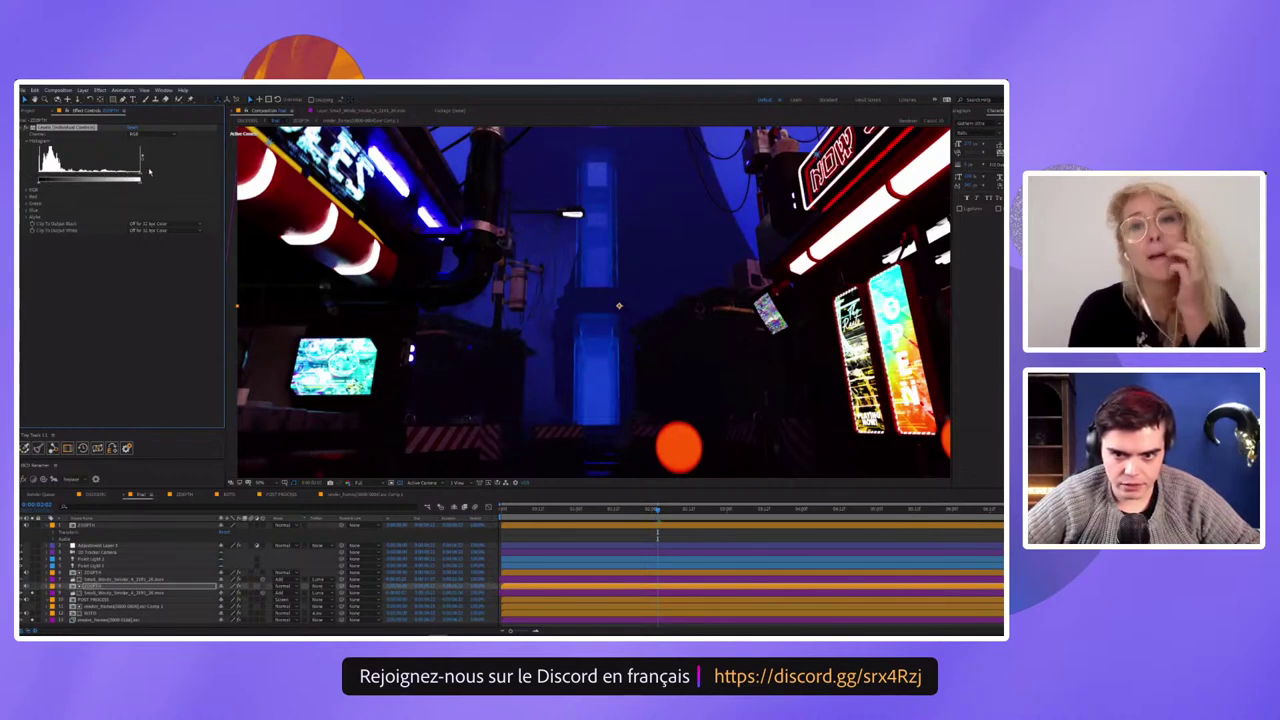
pyautogui.moveTo(27, 176); pyautogui.dragTo(85, 178)
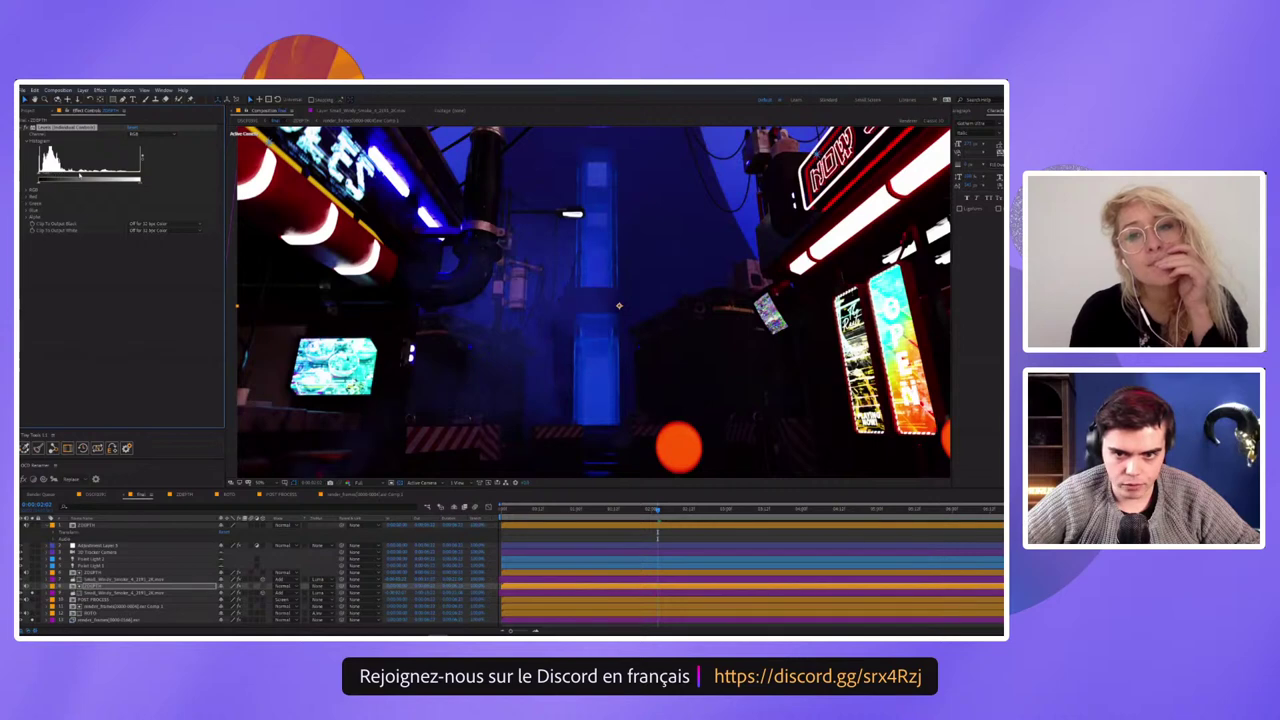
pyautogui.moveTo(80, 175); pyautogui.dragTo(103, 175)
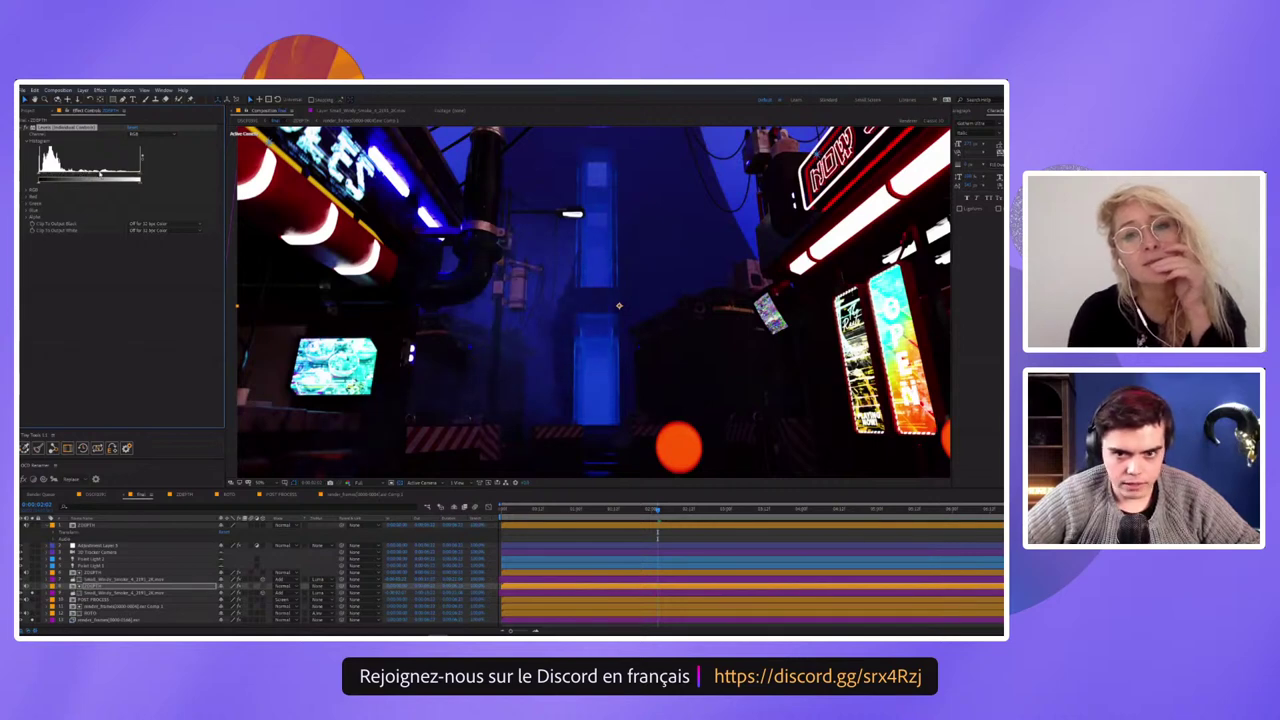
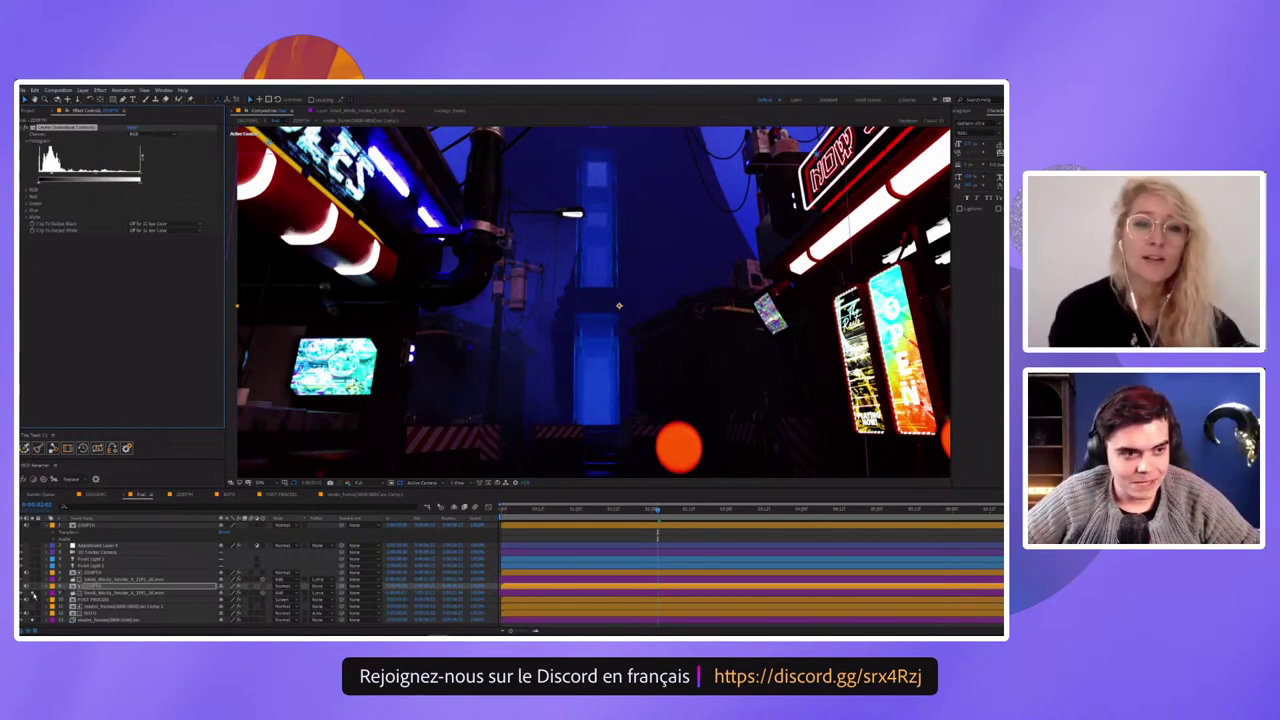
# Review the video layer, Point Light 1, 3D Tracker Camera, Adjustment Layer 5 and ZDEPTH, then open the File menu
pyautogui.click(88, 580)
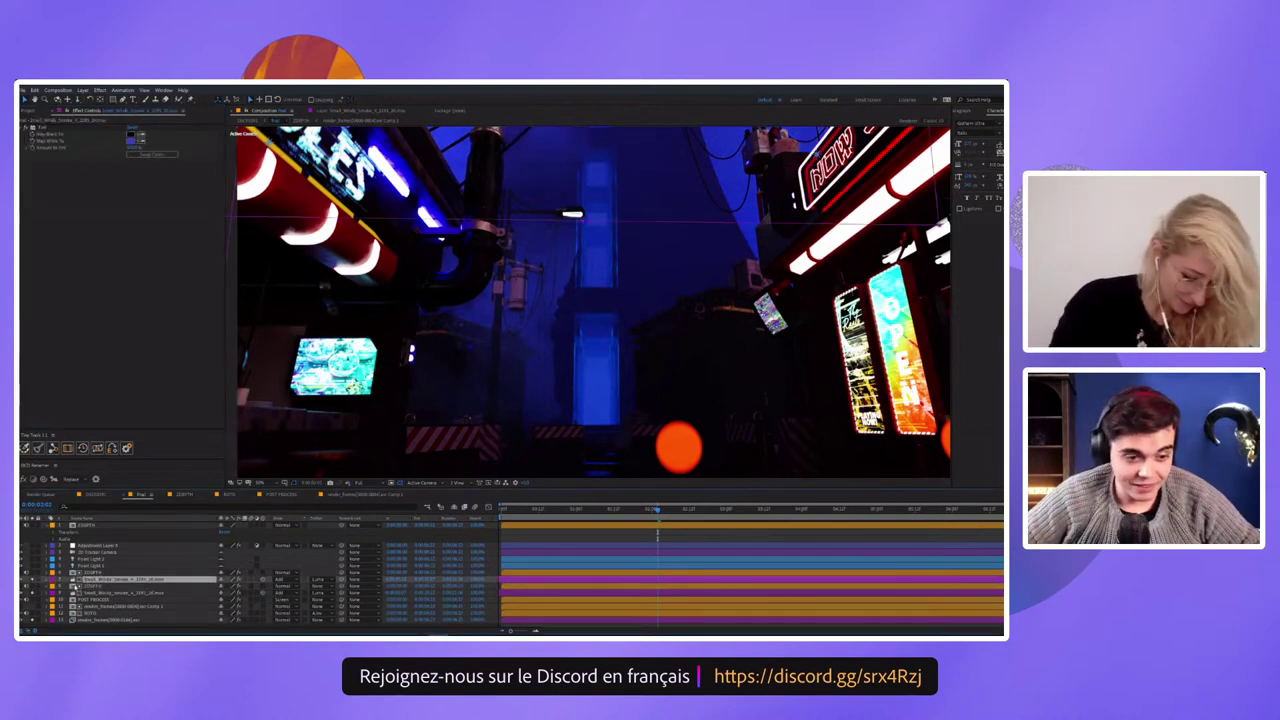
pyautogui.click(92, 566)
pyautogui.click(96, 553)
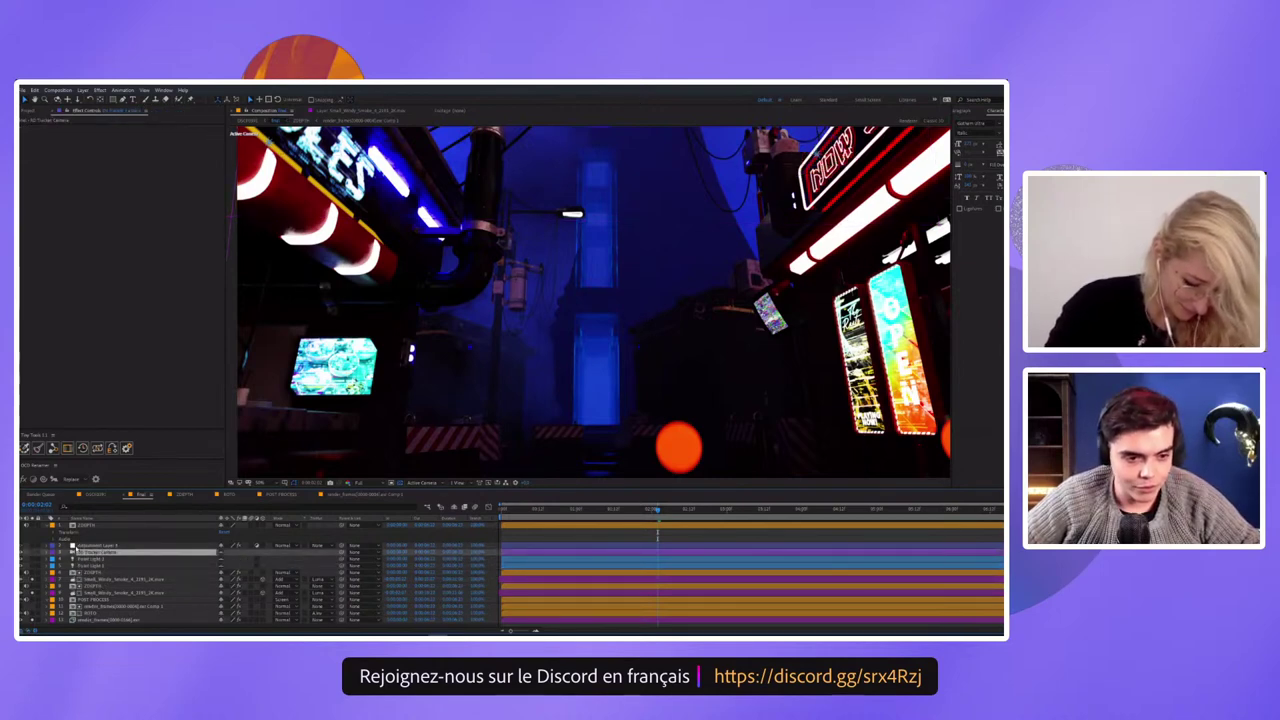
pyautogui.click(34, 546)
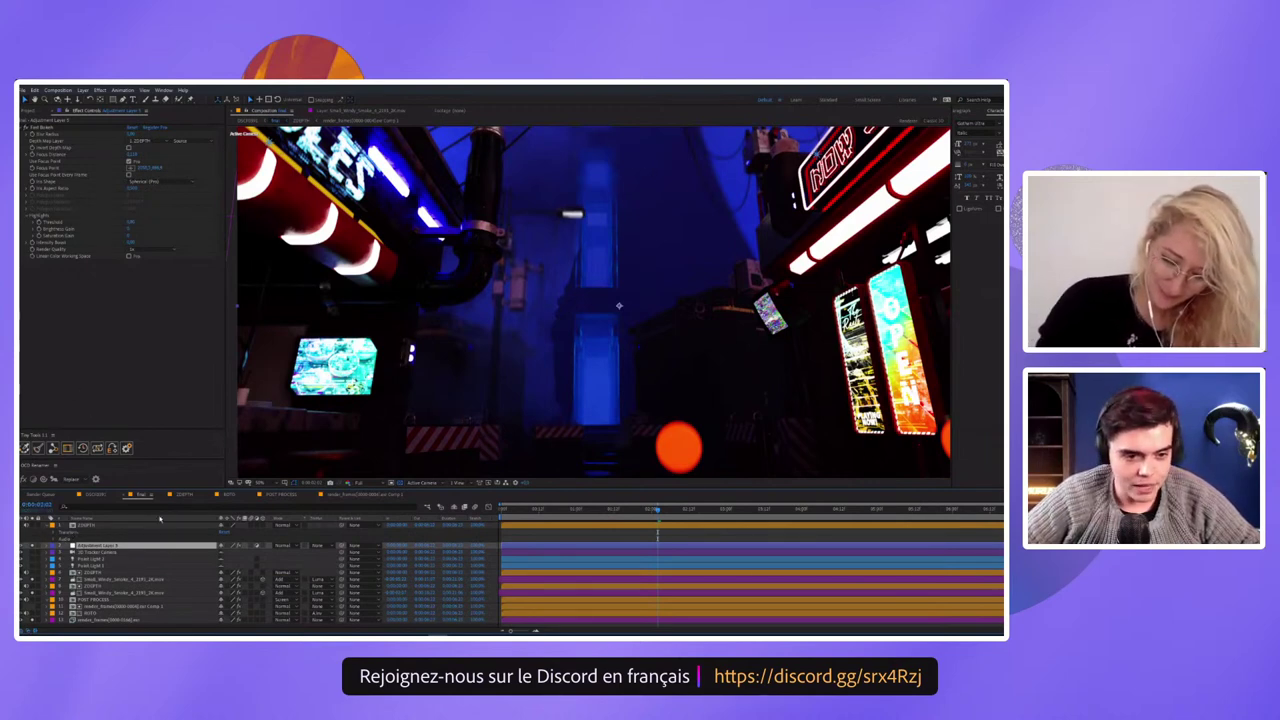
pyautogui.click(150, 525)
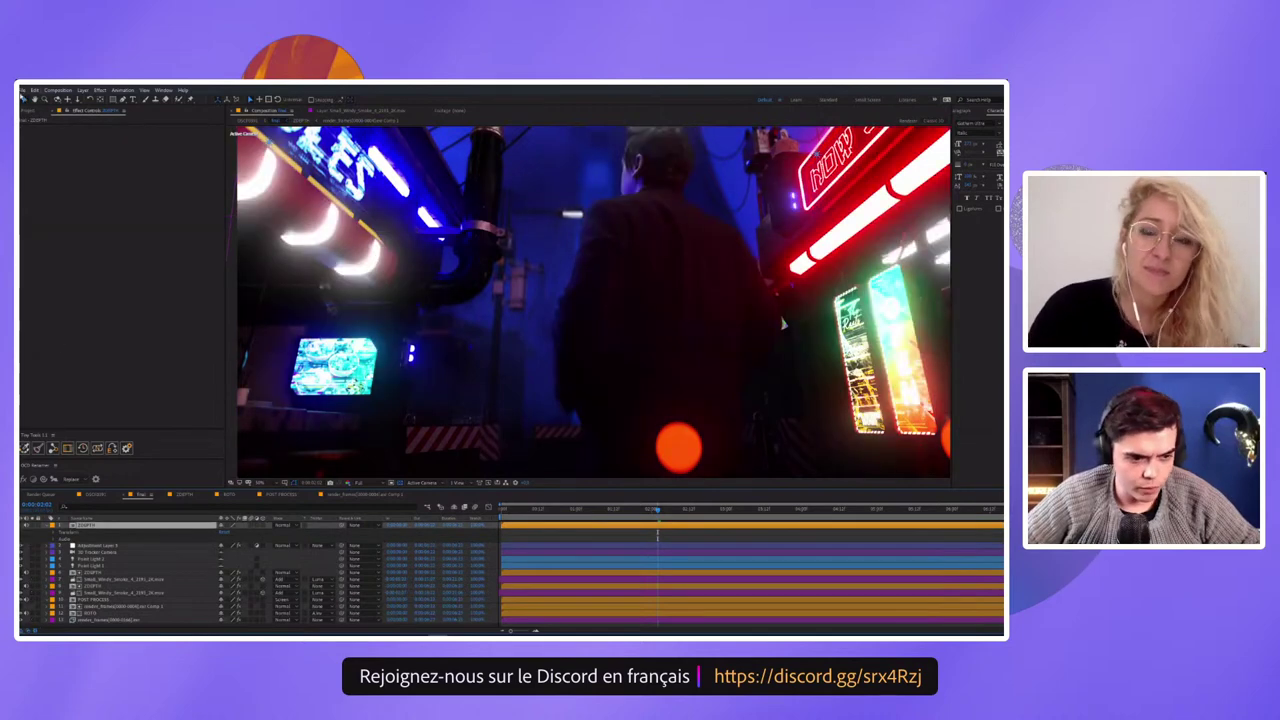
pyautogui.click(22, 90)
# Load a project from File > Open Recent, dismissing the warning that appears
pyautogui.moveTo(37, 127)
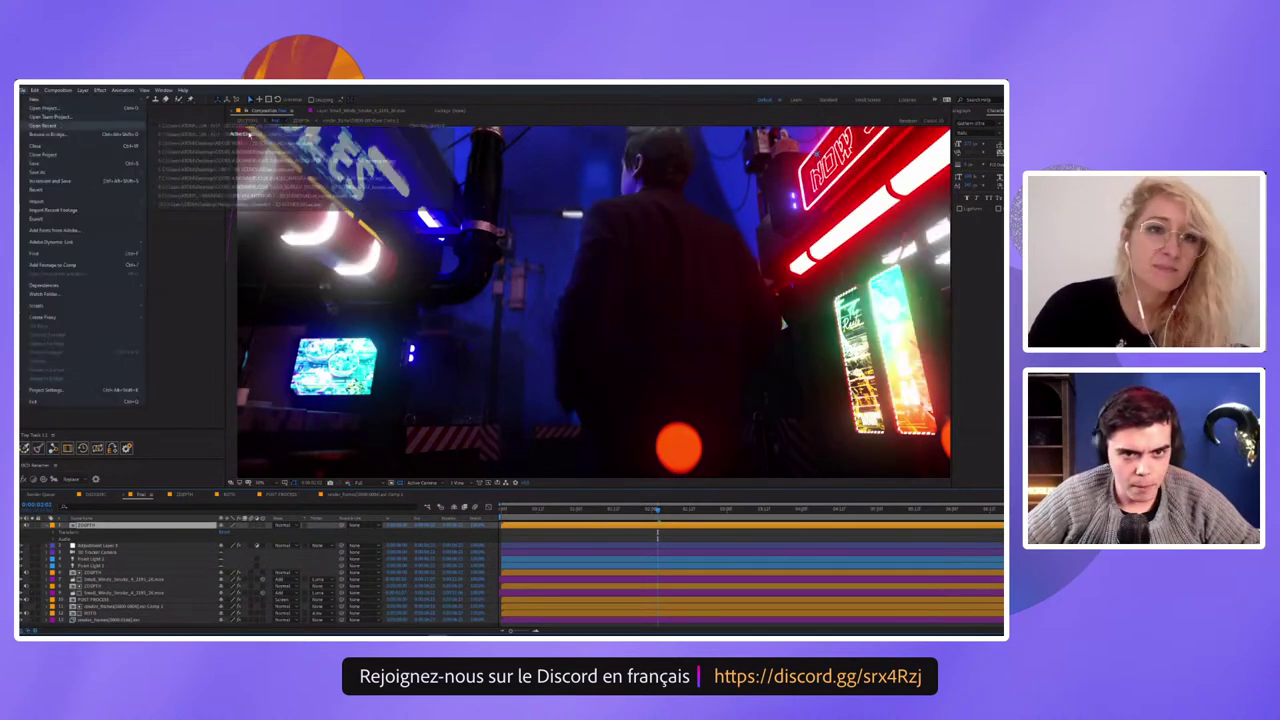
pyautogui.click(249, 135)
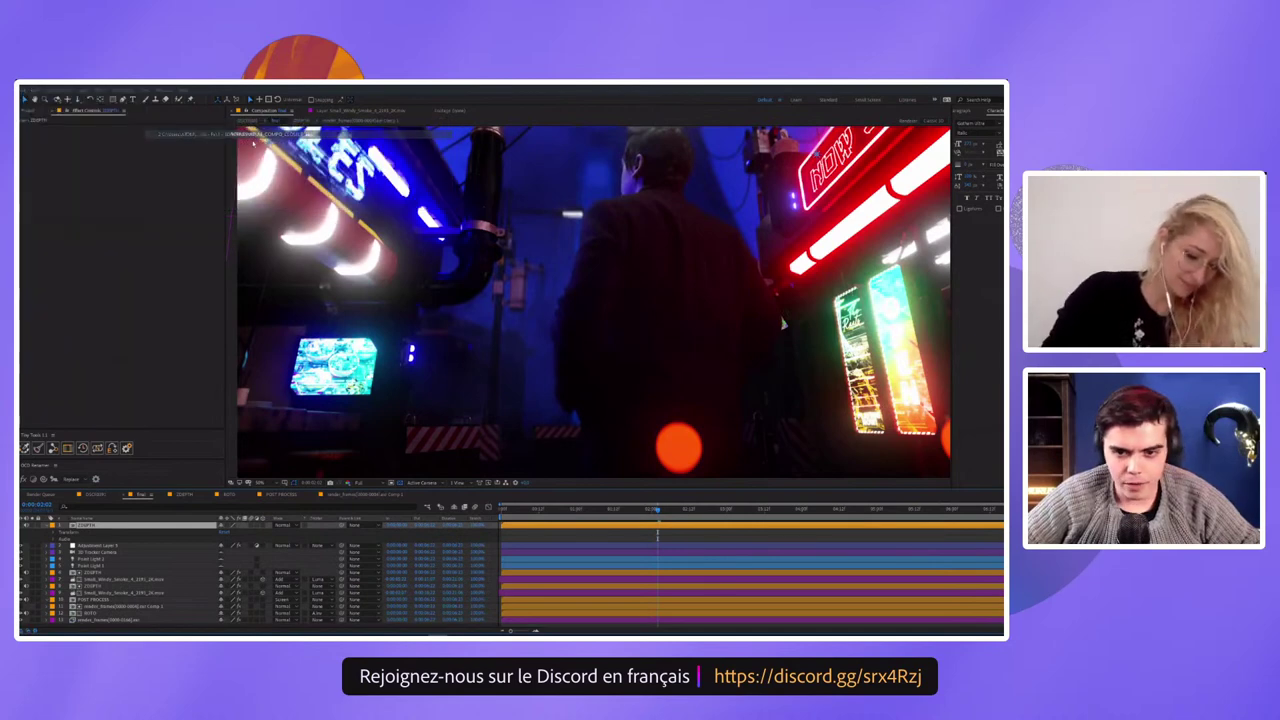
pyautogui.click(545, 370)
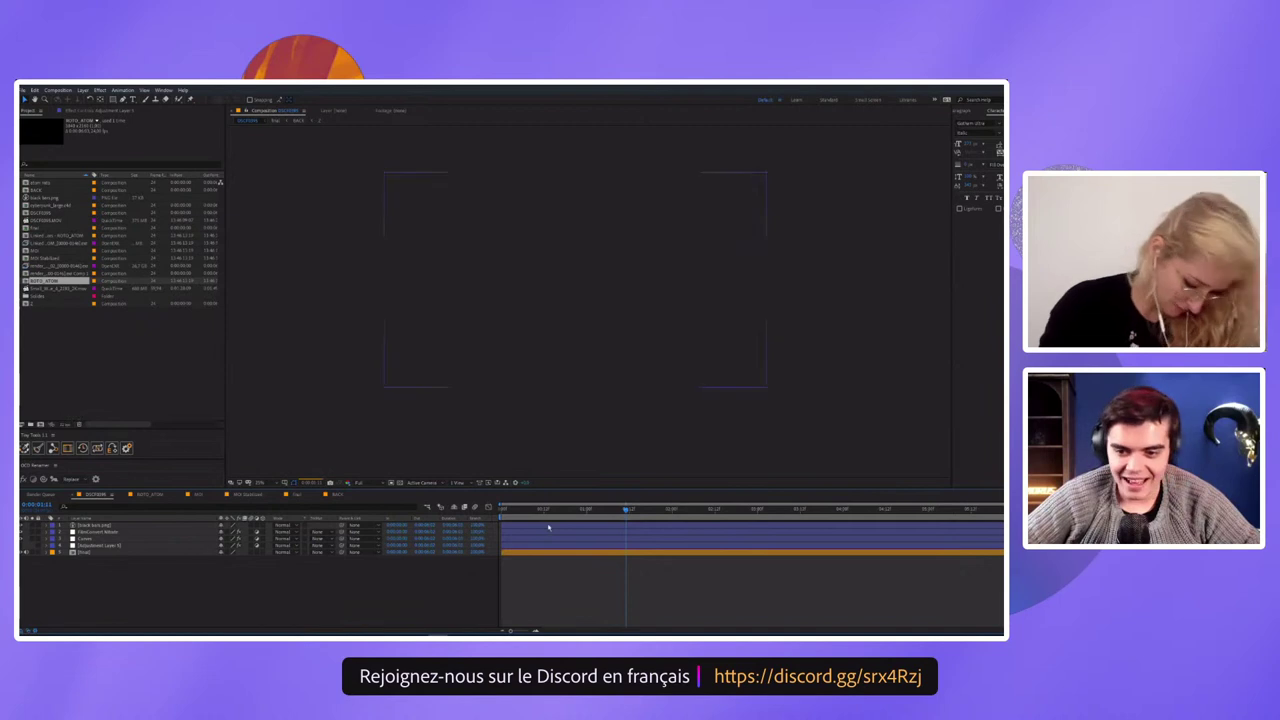
# Select the composition's bottom layer and open its nested precomp in its own timeline
pyautogui.click(626, 511)
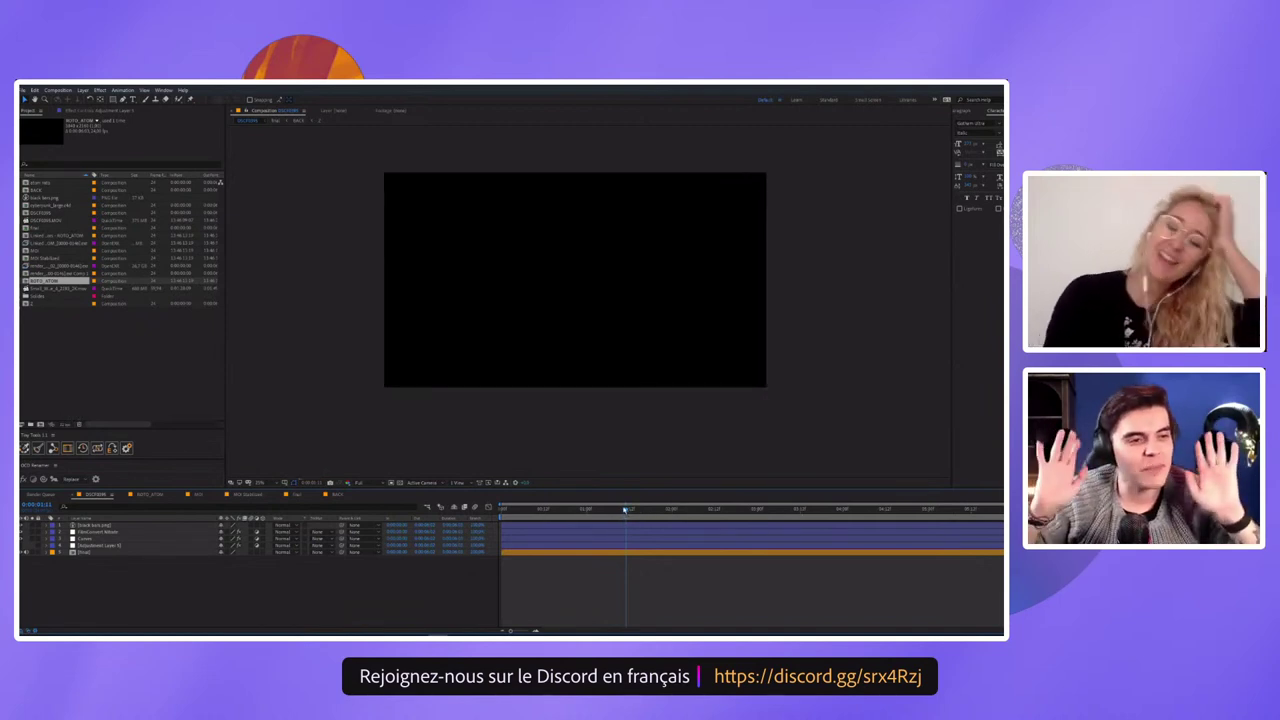
pyautogui.click(85, 553)
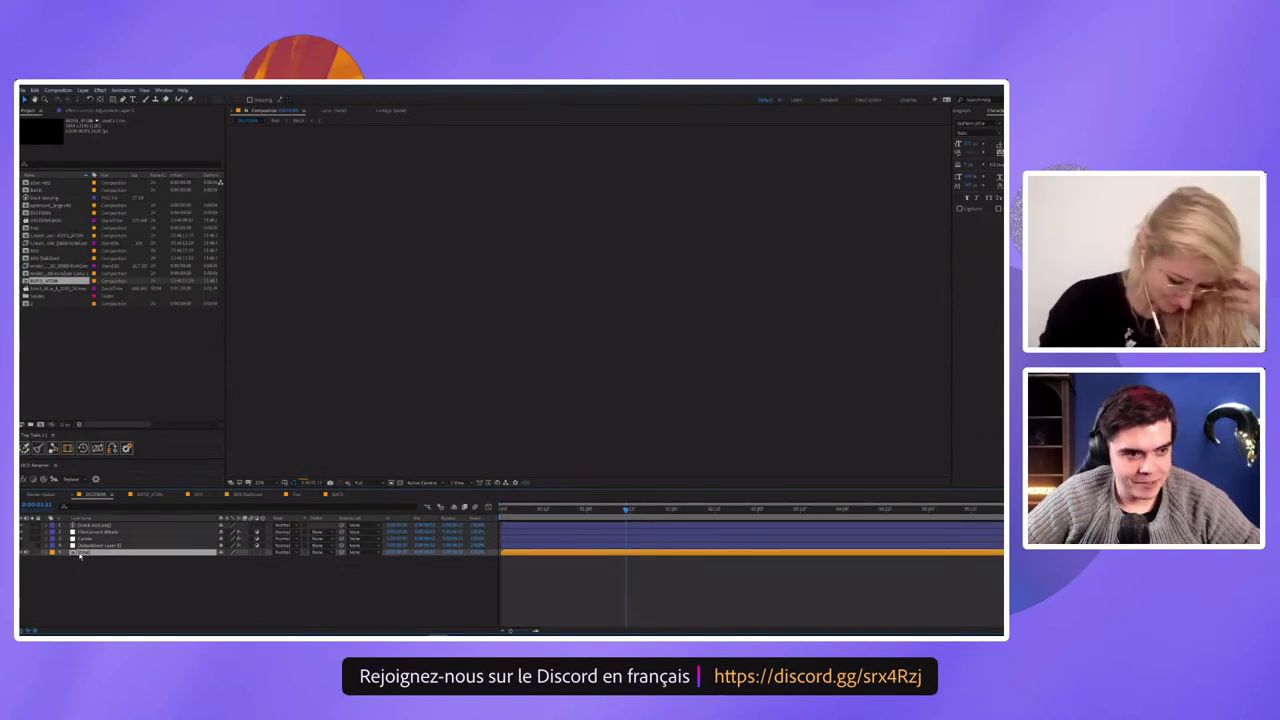
pyautogui.doubleClick(80, 553)
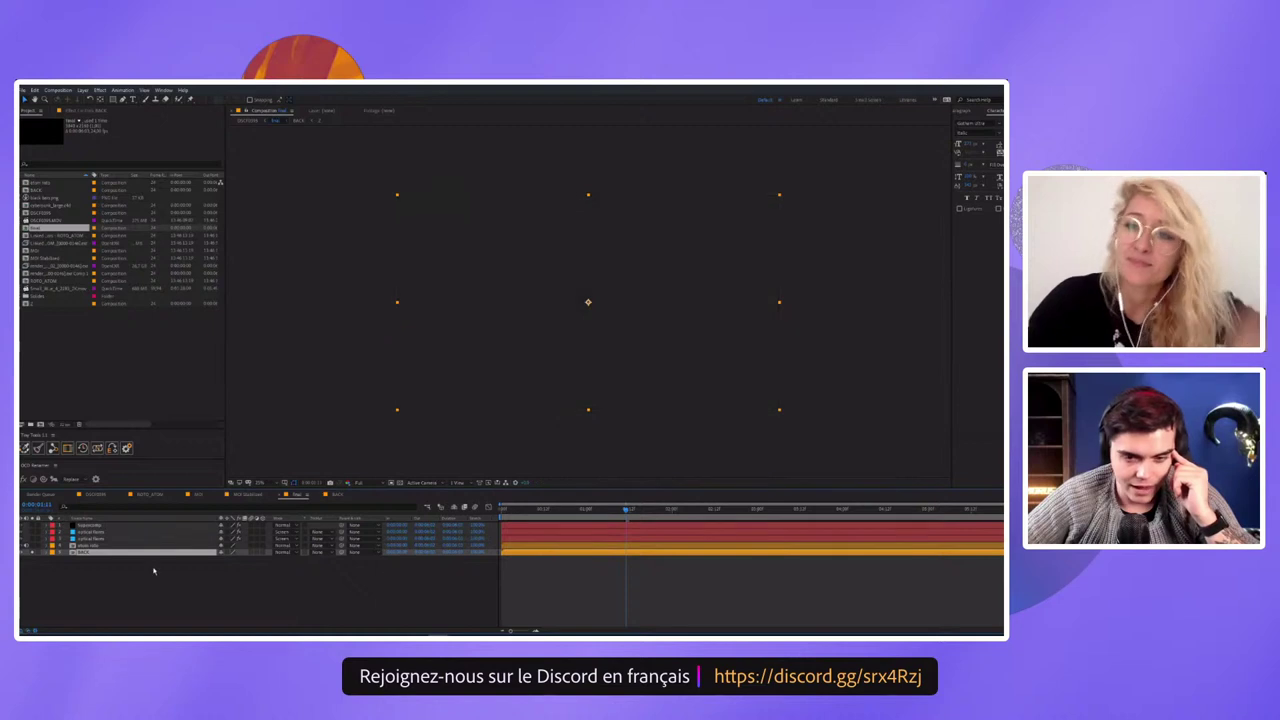
# Open the BACK composition and play through its camera move across the shot
pyautogui.doubleClick(96, 553)
pyautogui.click(95, 566)
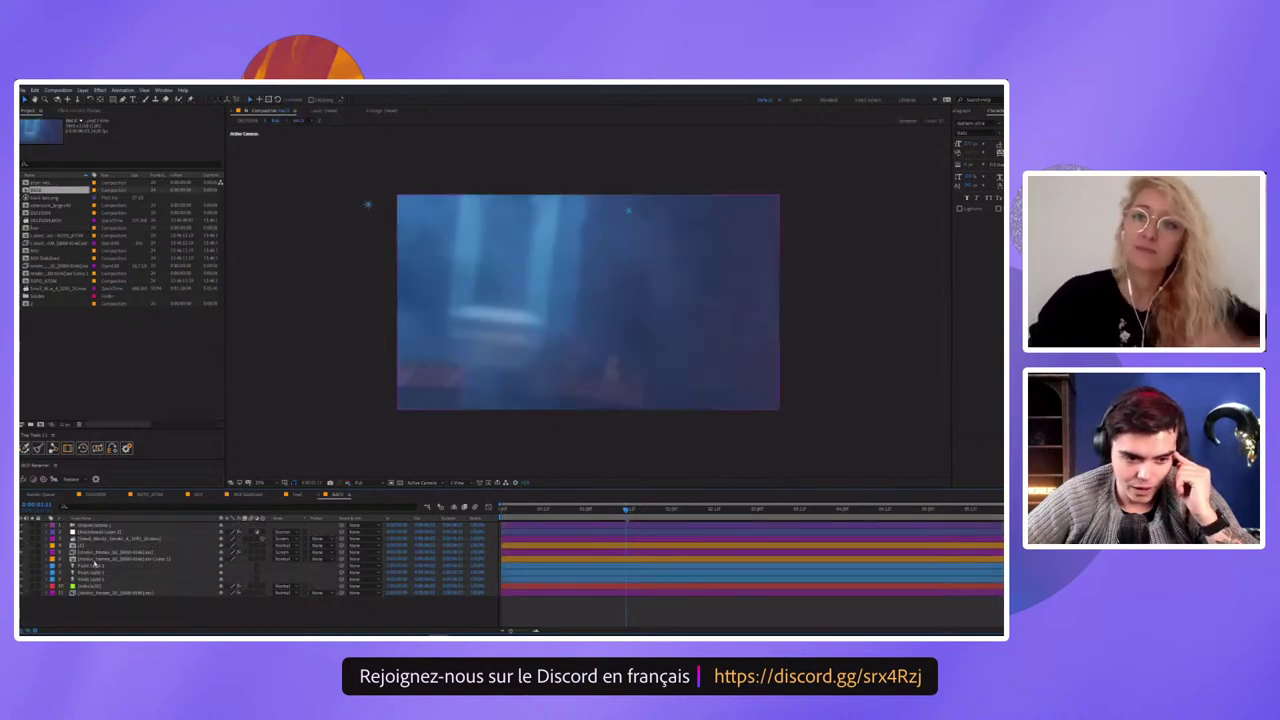
pyautogui.click(110, 593)
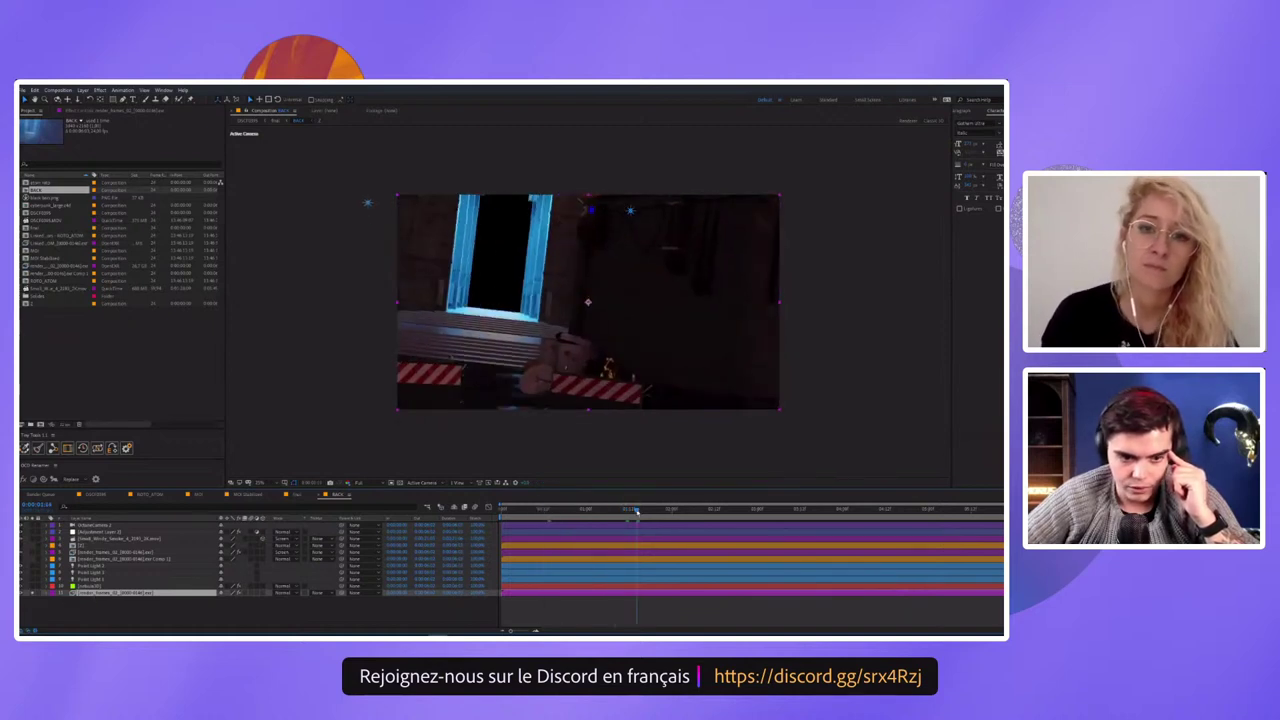
pyautogui.press('space')
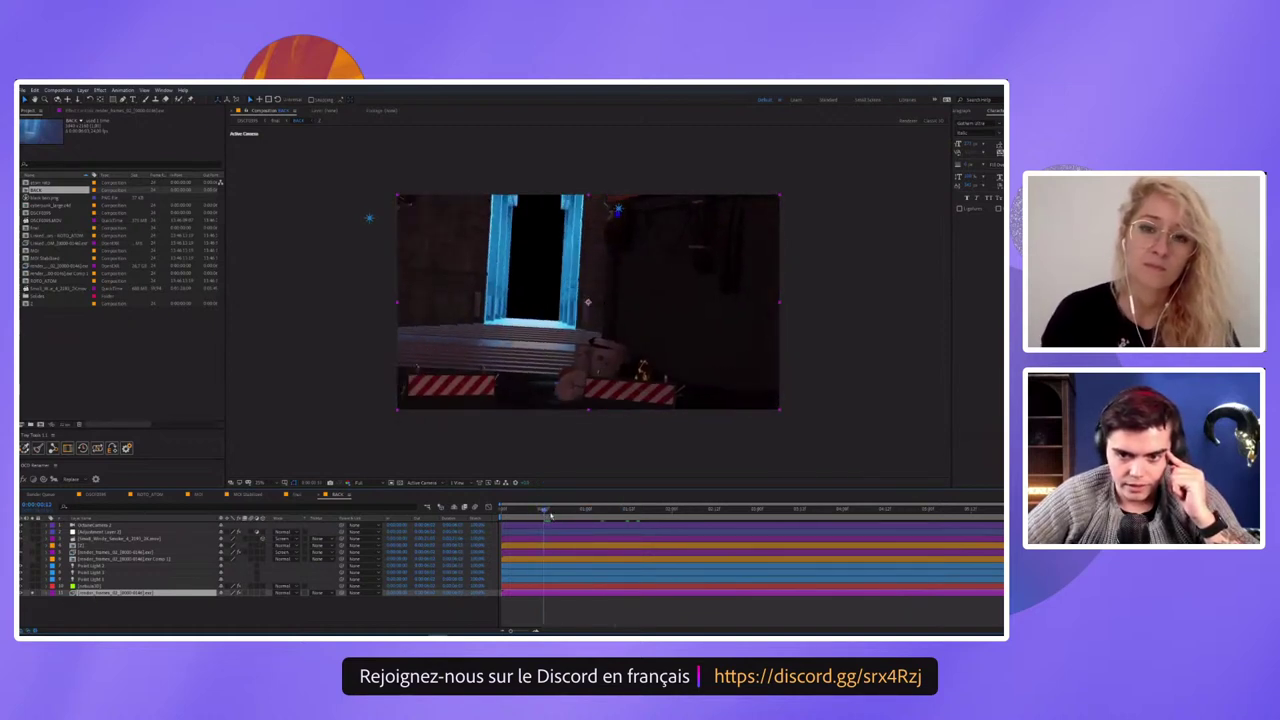
pyautogui.moveTo(712, 510)
pyautogui.mouseDown()
pyautogui.moveTo(828, 503)
pyautogui.moveTo(569, 506)
pyautogui.mouseUp()
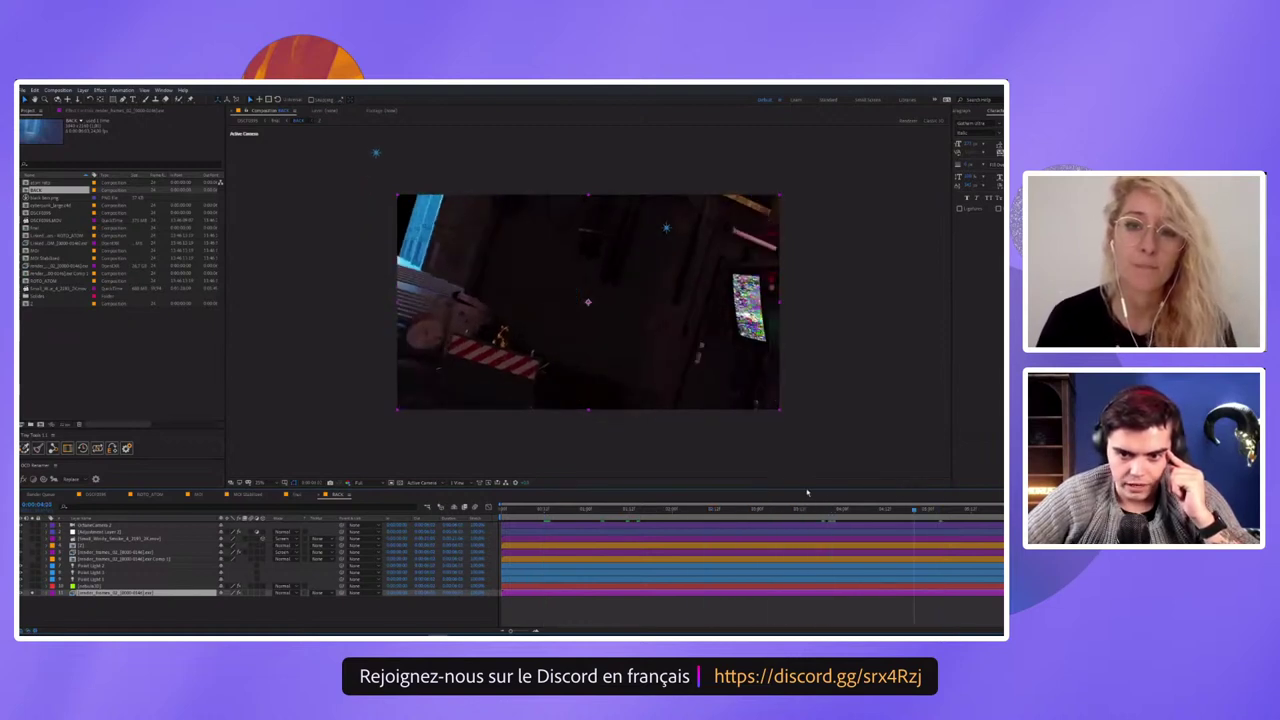
pyautogui.press('space')
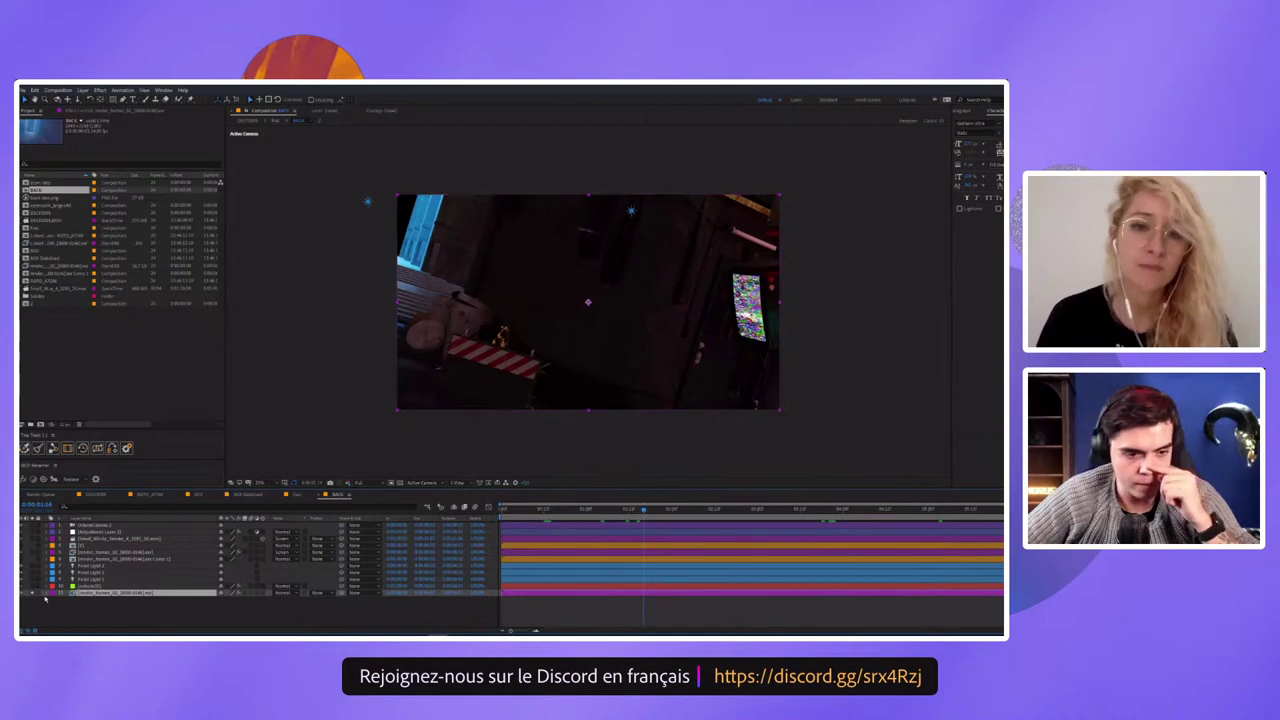
# Toggle the red and blue overlay layers, then slide the point light sideways along X
pyautogui.click(88, 586)
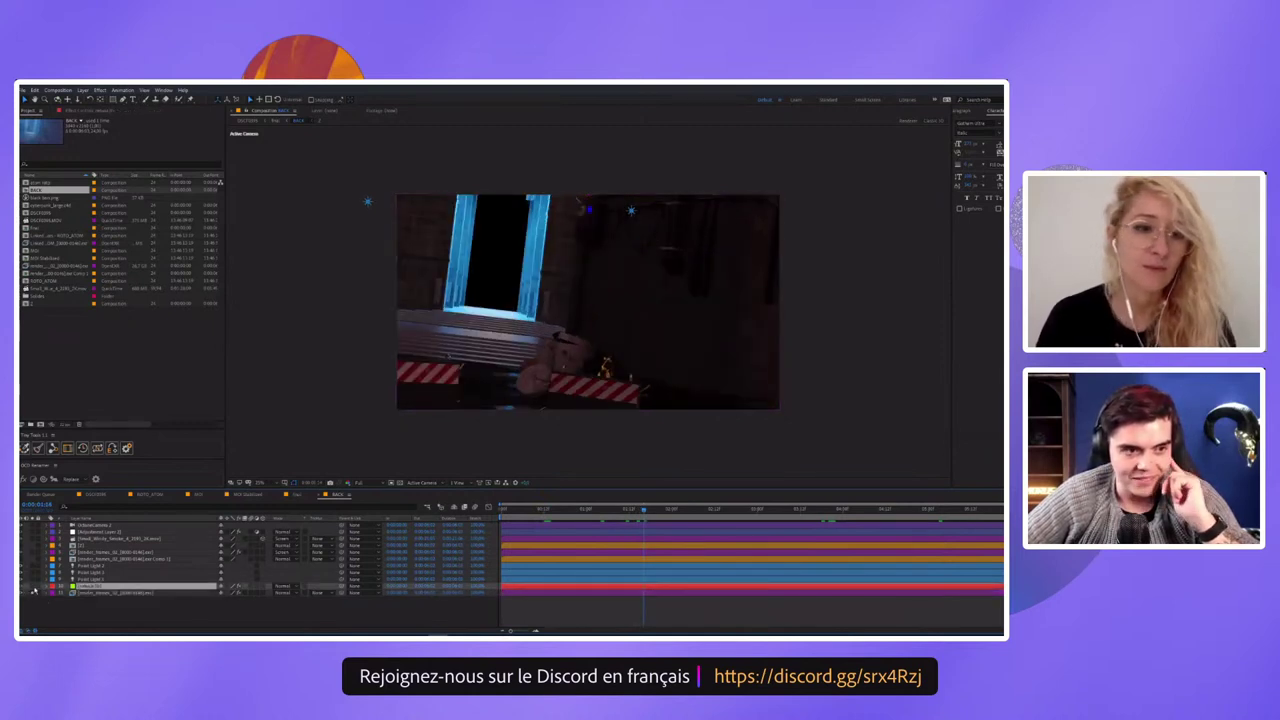
pyautogui.click(33, 590)
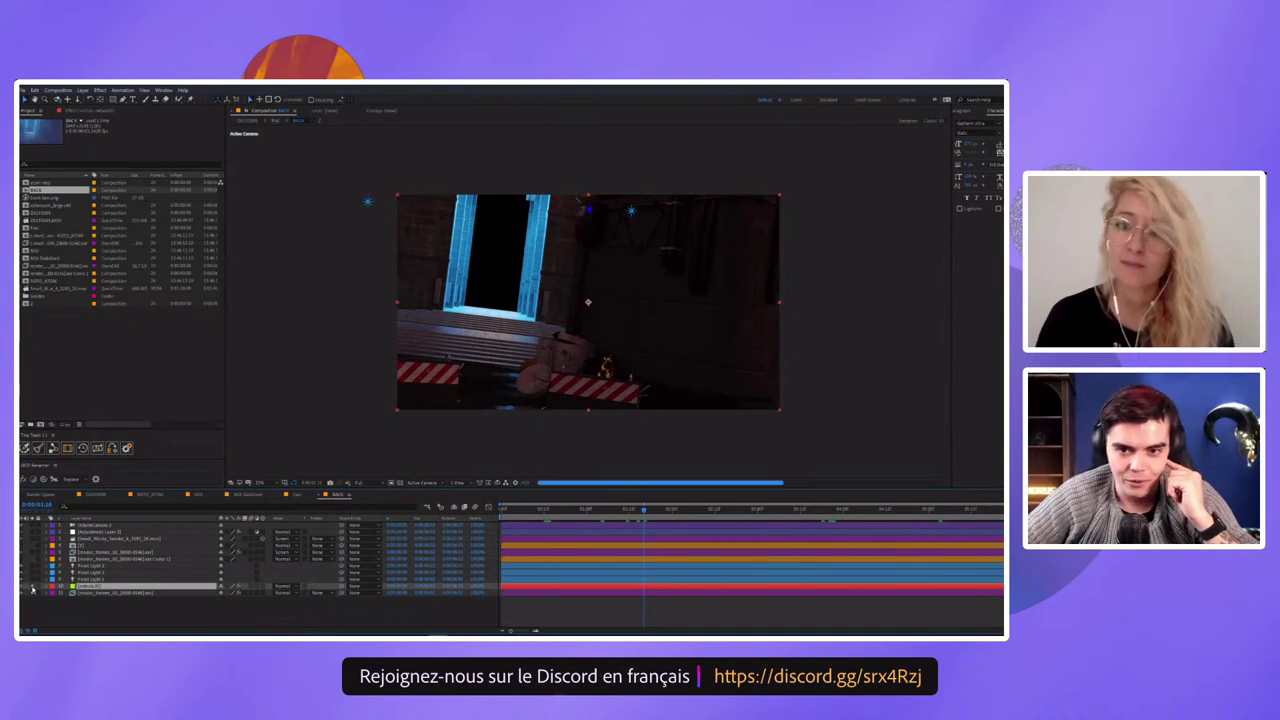
pyautogui.click(33, 590)
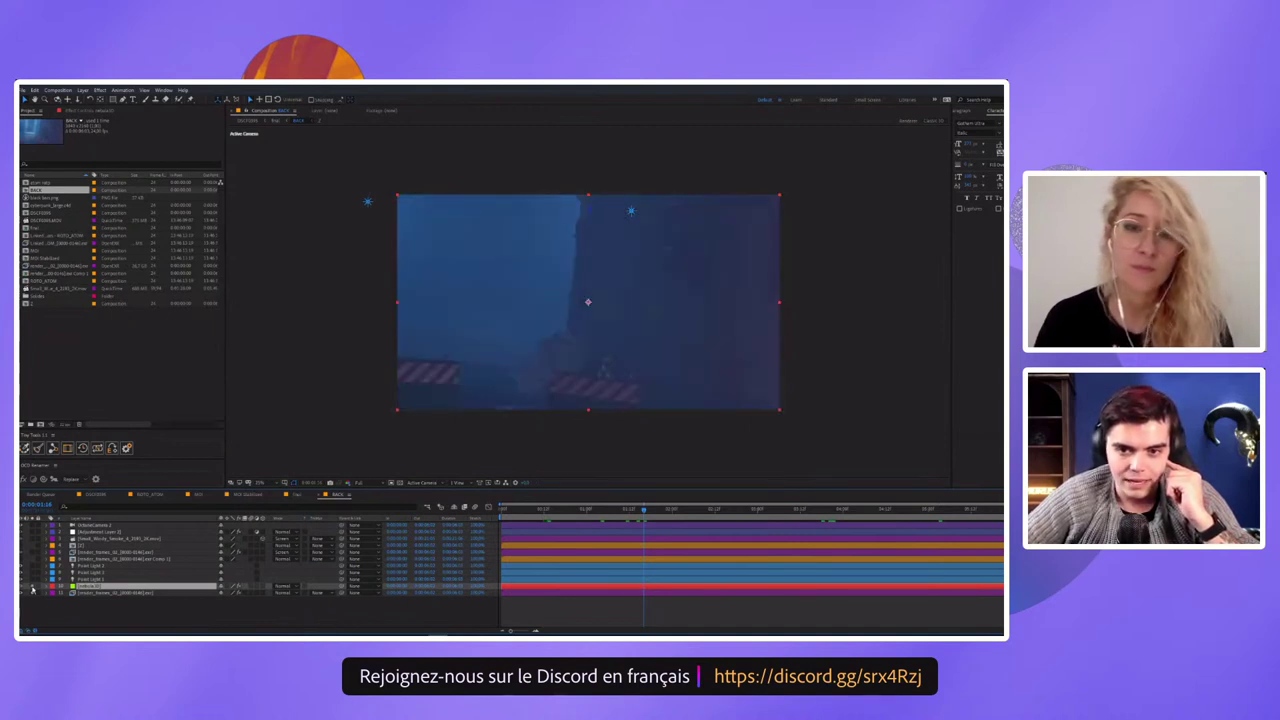
pyautogui.click(33, 590)
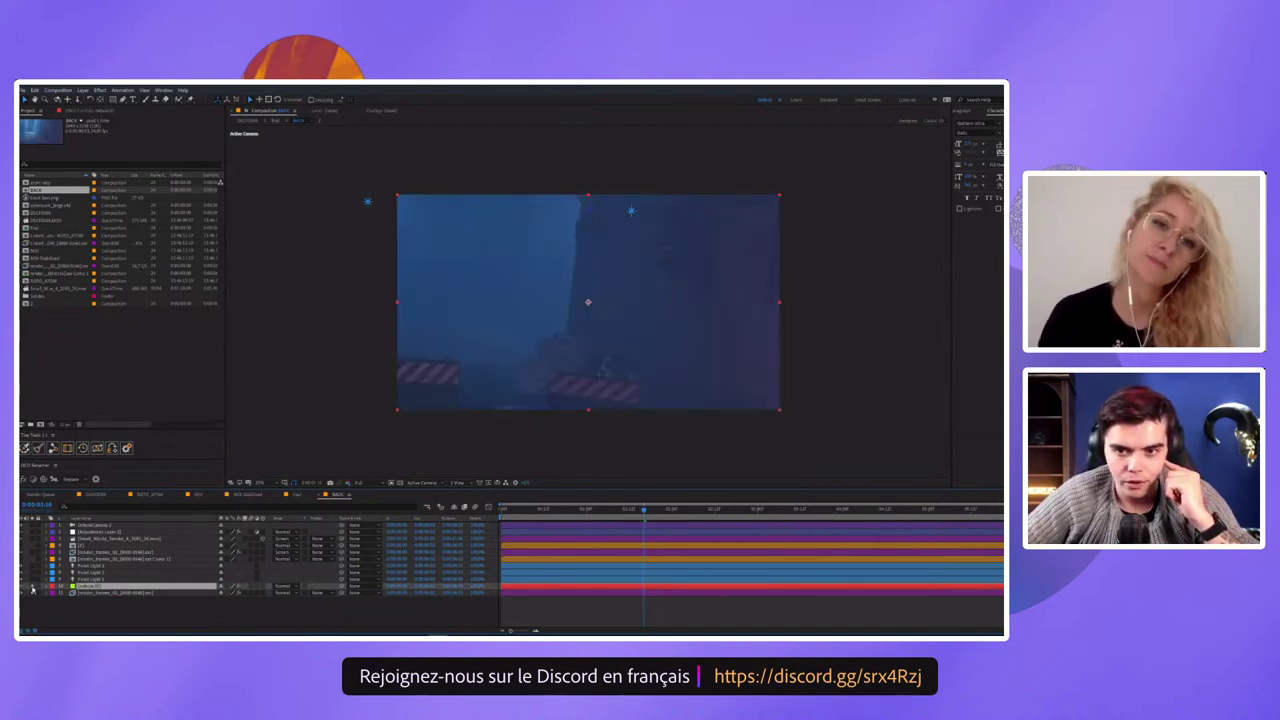
pyautogui.click(33, 590)
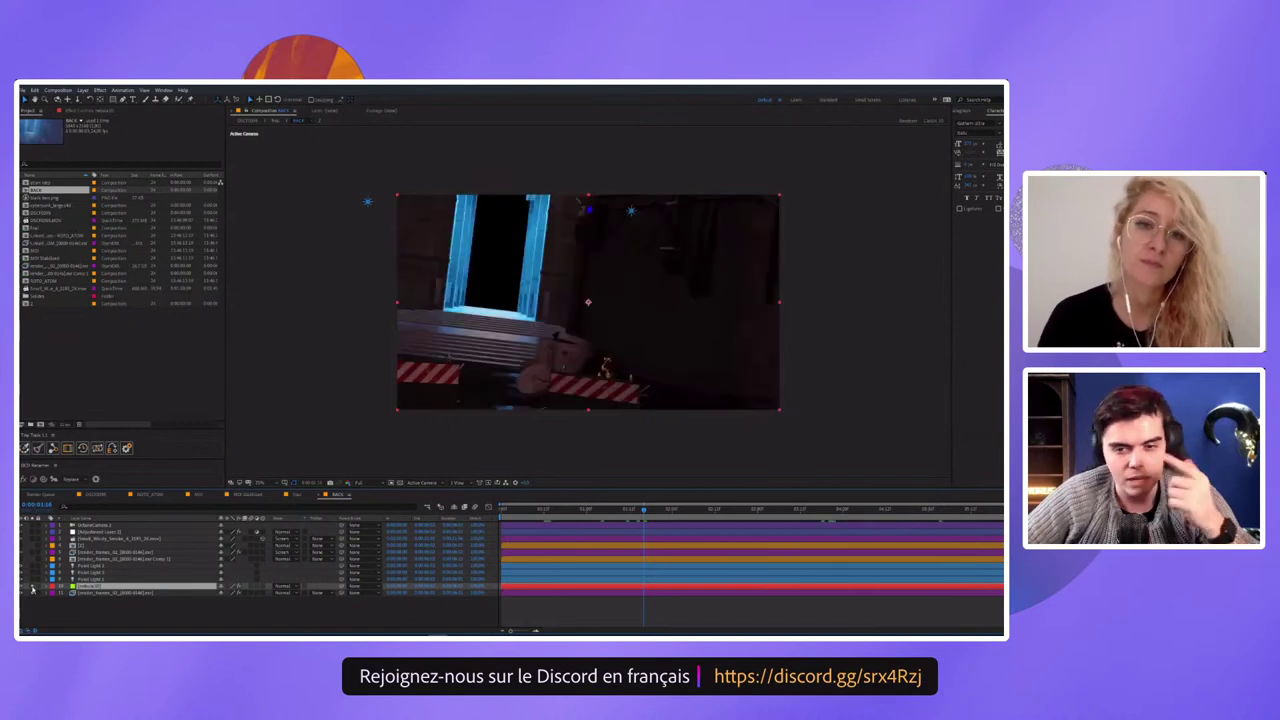
pyautogui.click(33, 590)
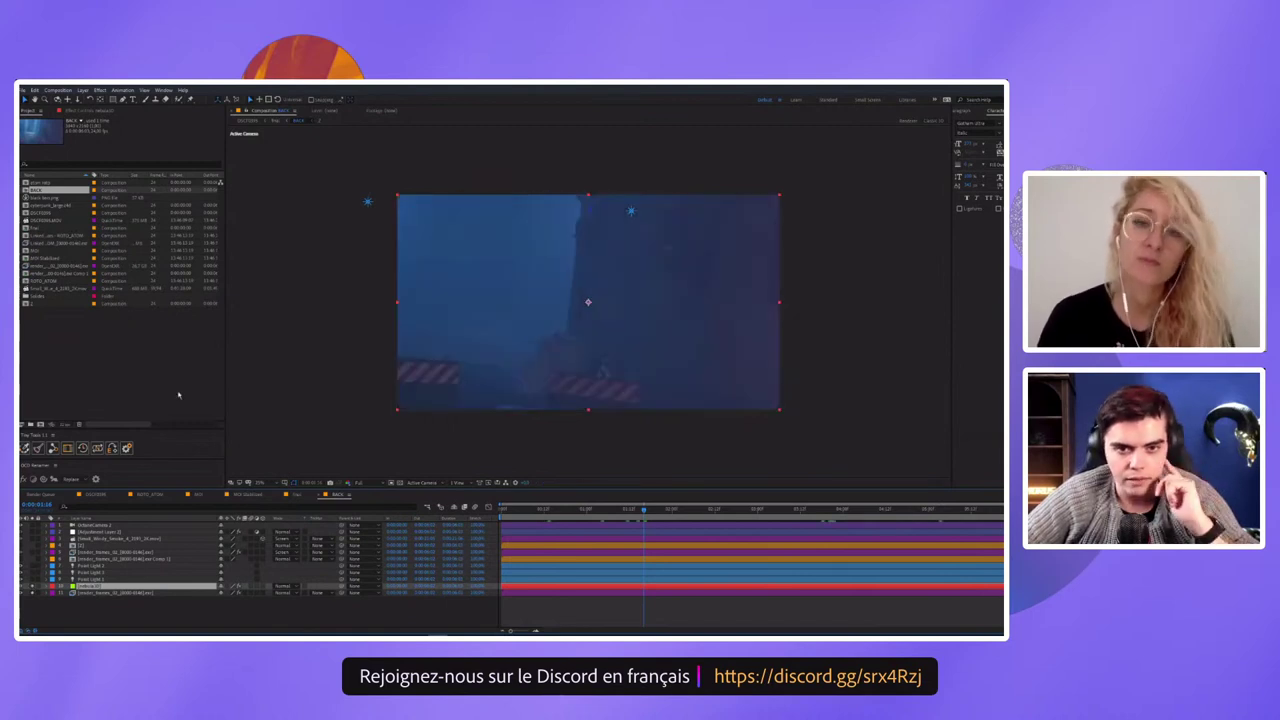
pyautogui.click(369, 203)
pyautogui.moveTo(406, 207); pyautogui.dragTo(538, 224)
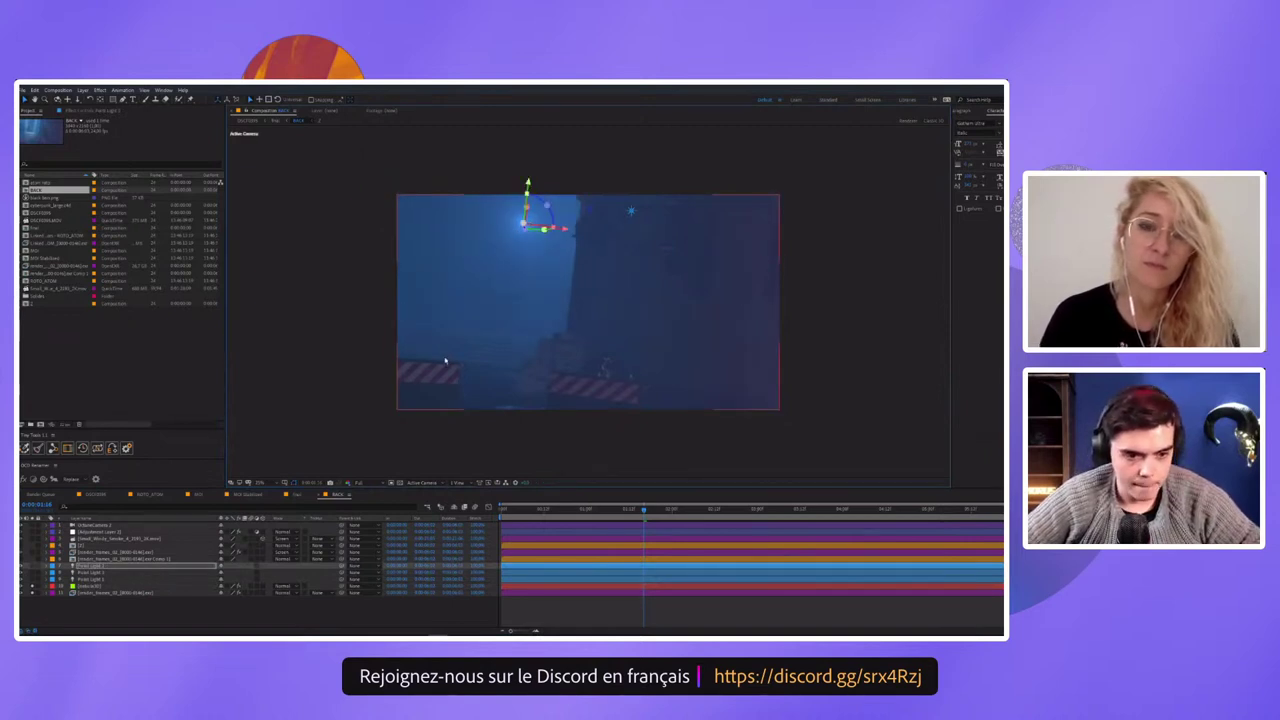
# Undo the light move and toggle the light beam layer's visibility on and off
pyautogui.hotkey('ctrl', 'z')
pyautogui.click(90, 566)
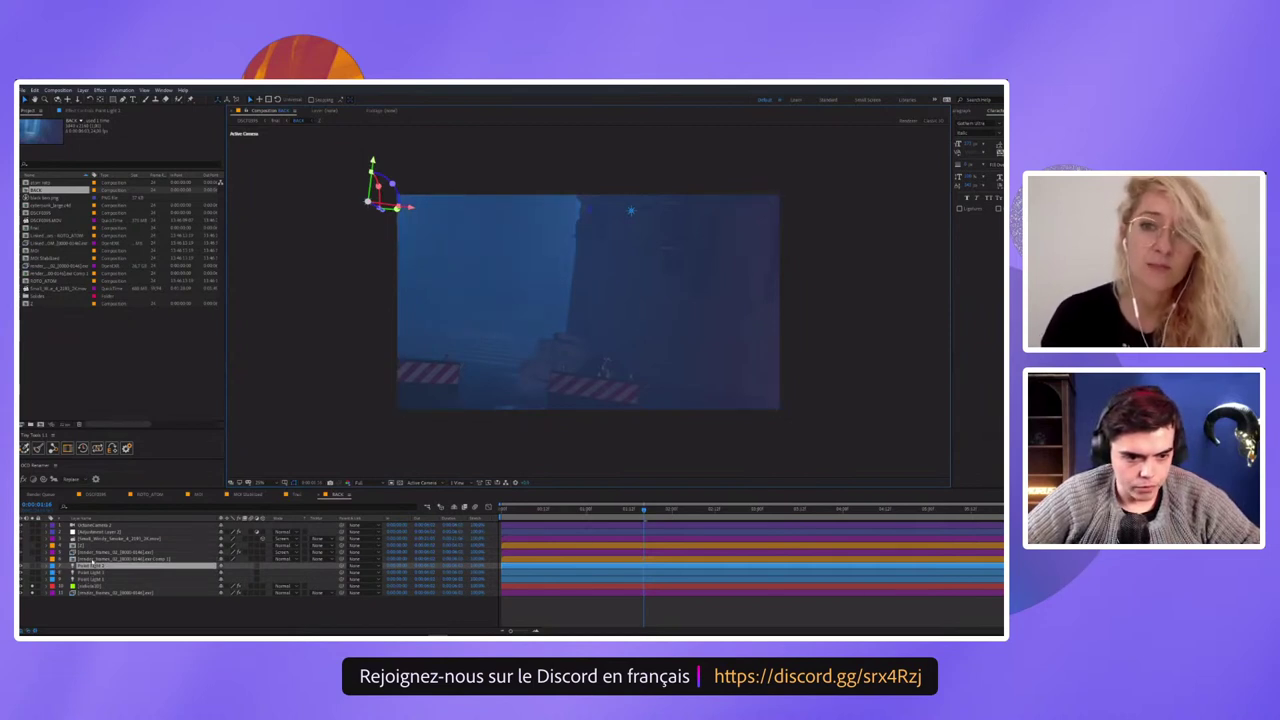
pyautogui.click(96, 558)
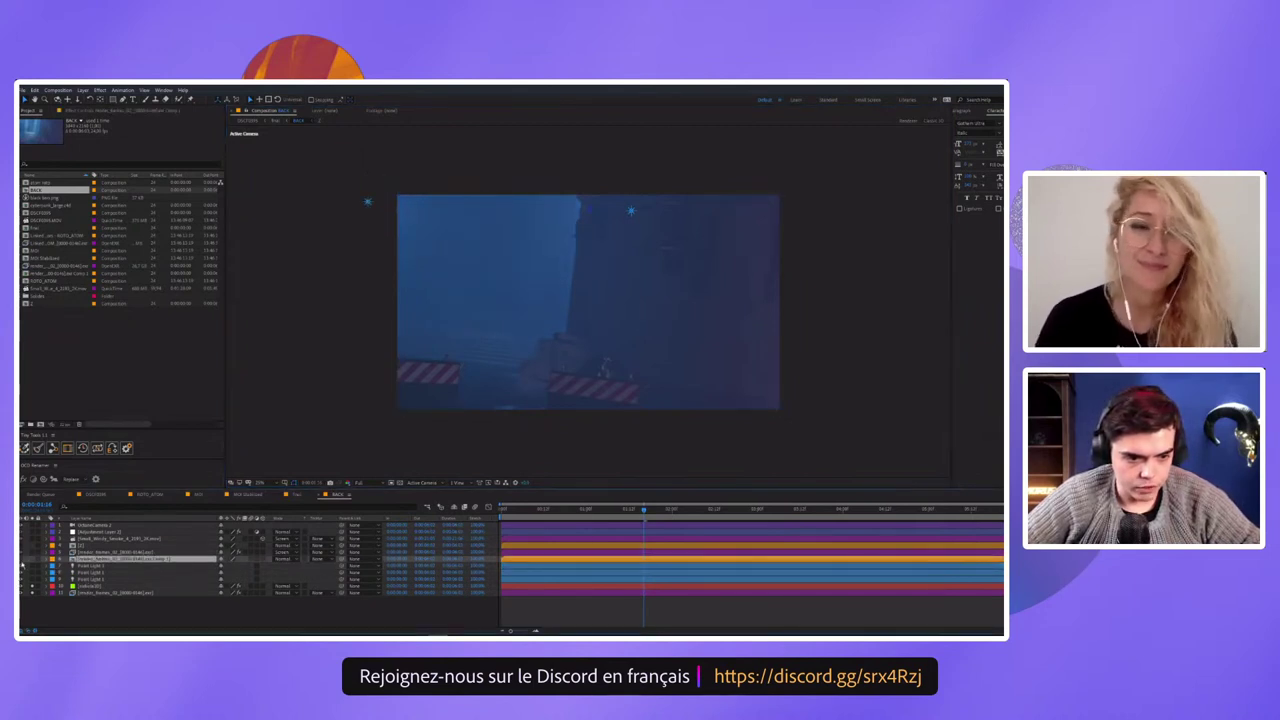
pyautogui.click(96, 551)
pyautogui.click(33, 552)
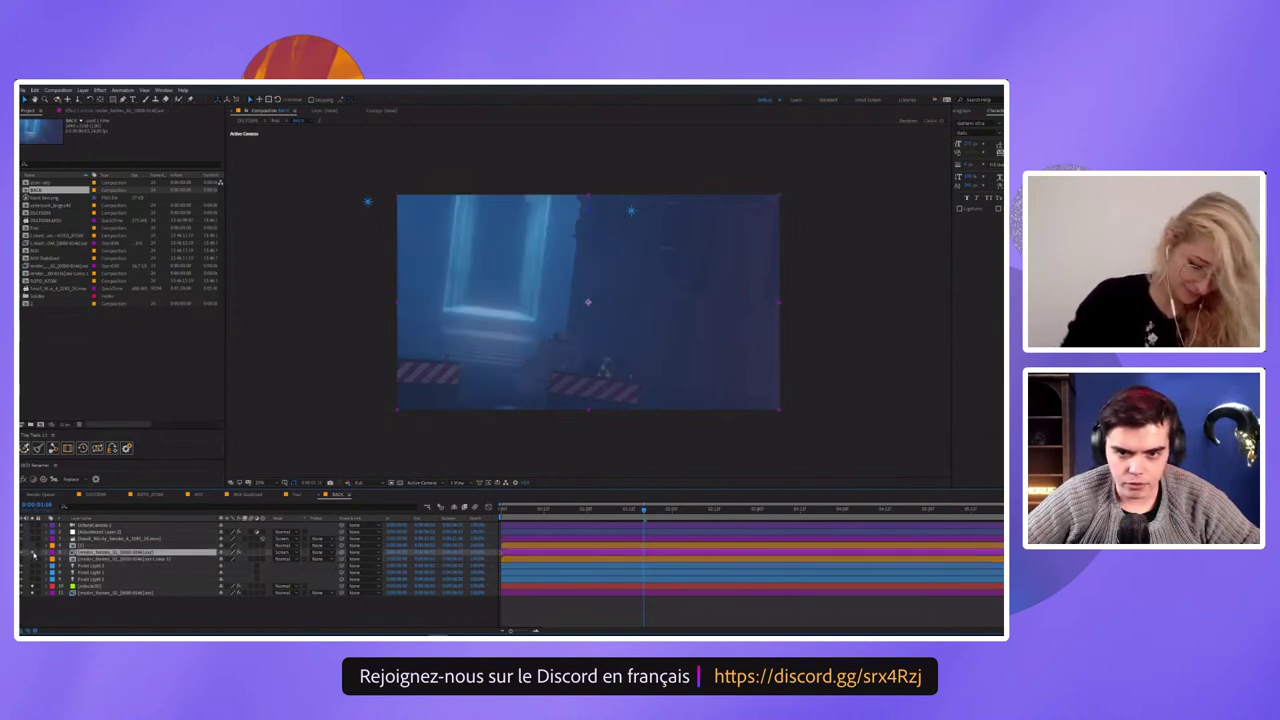
pyautogui.click(33, 552)
pyautogui.click(33, 552)
pyautogui.click(33, 552)
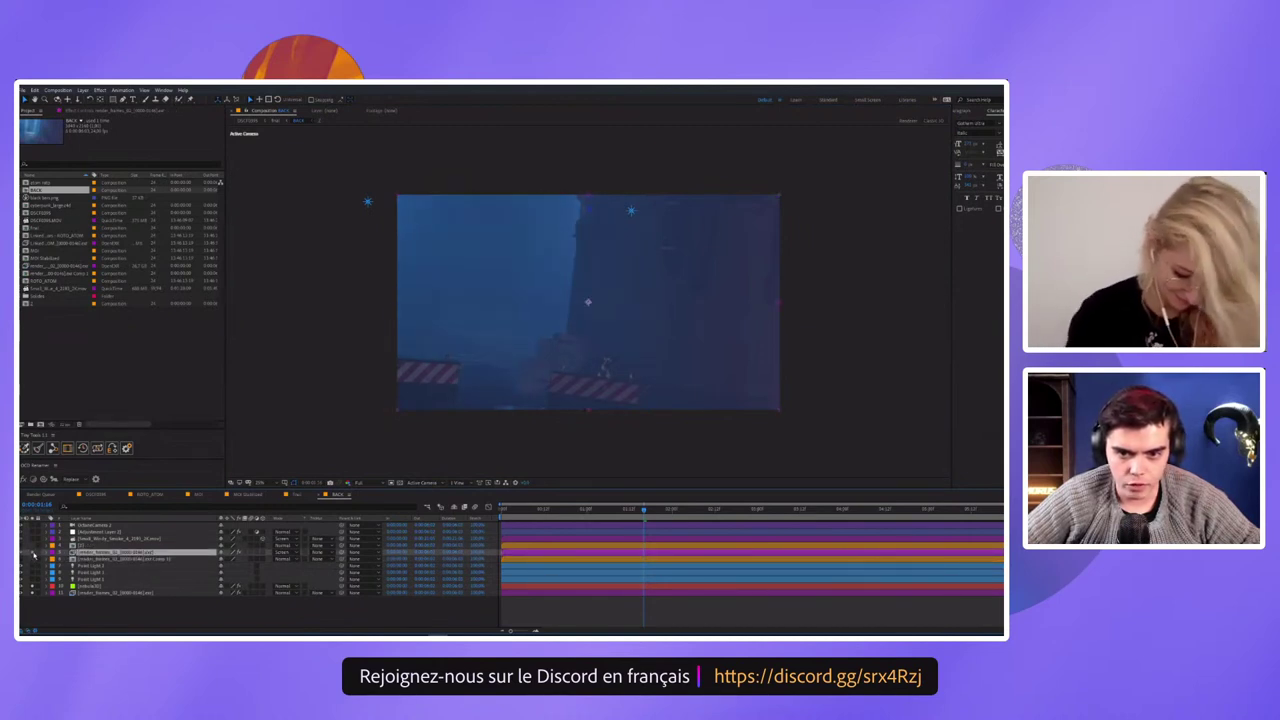
pyautogui.click(33, 552)
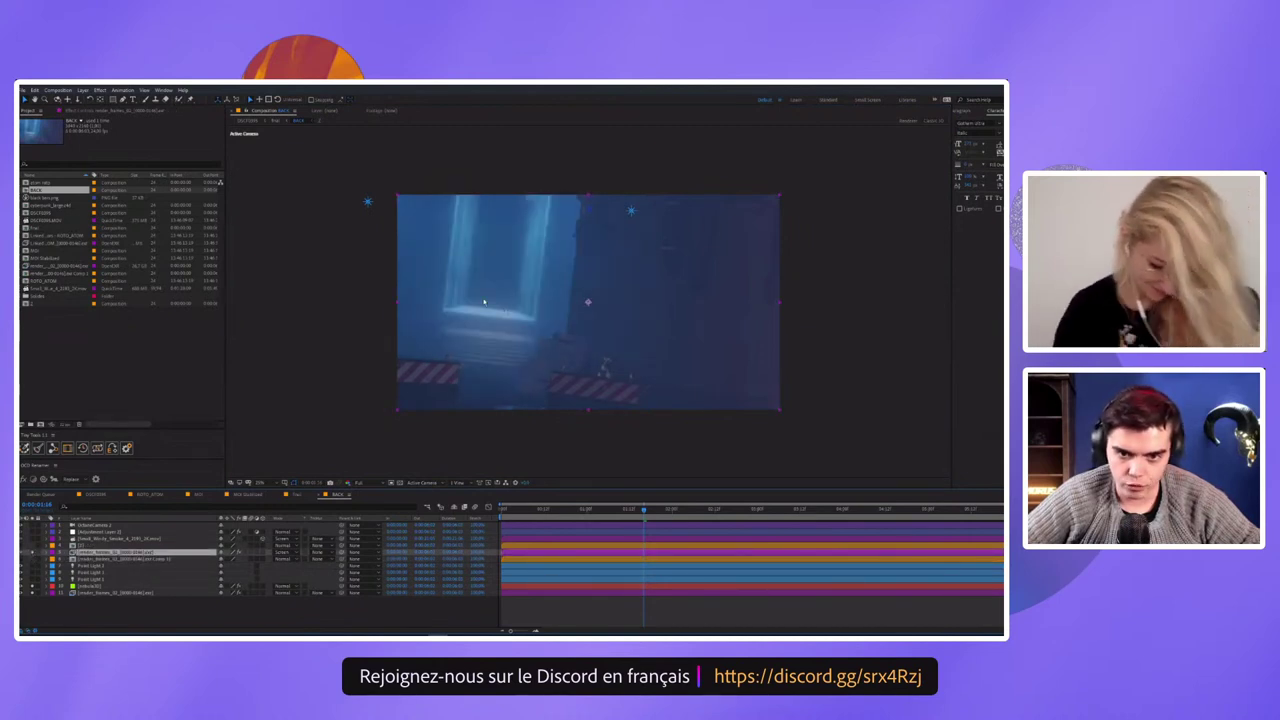
# Re-enable the light layer above and open the nested five-layer composition
pyautogui.click(100, 538)
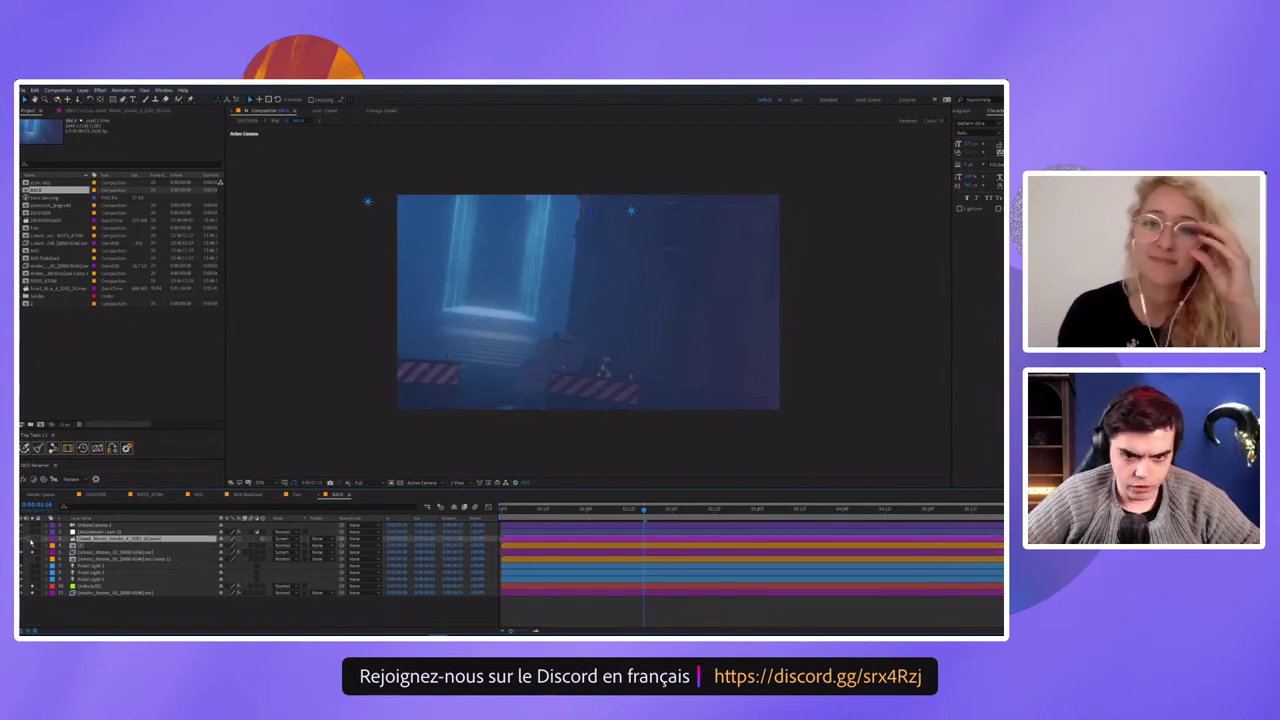
pyautogui.click(32, 539)
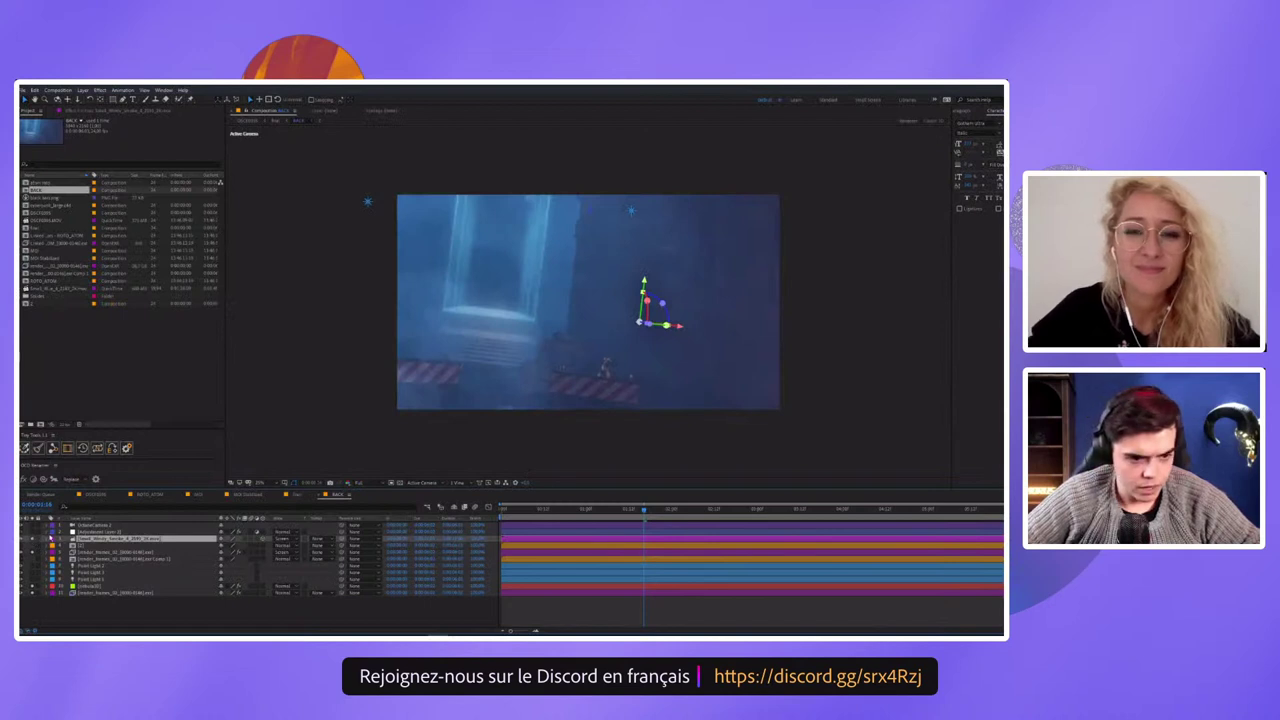
pyautogui.hotkey('ctrl', 'Up')
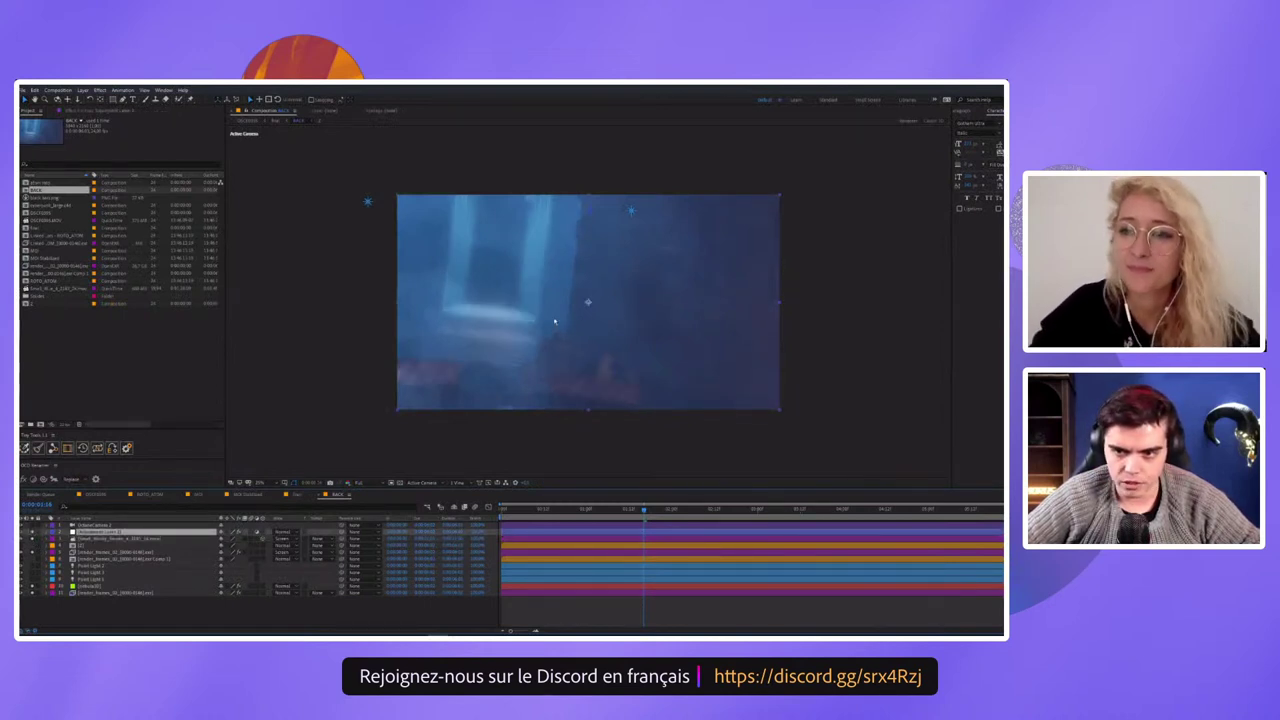
pyautogui.doubleClick(119, 549)
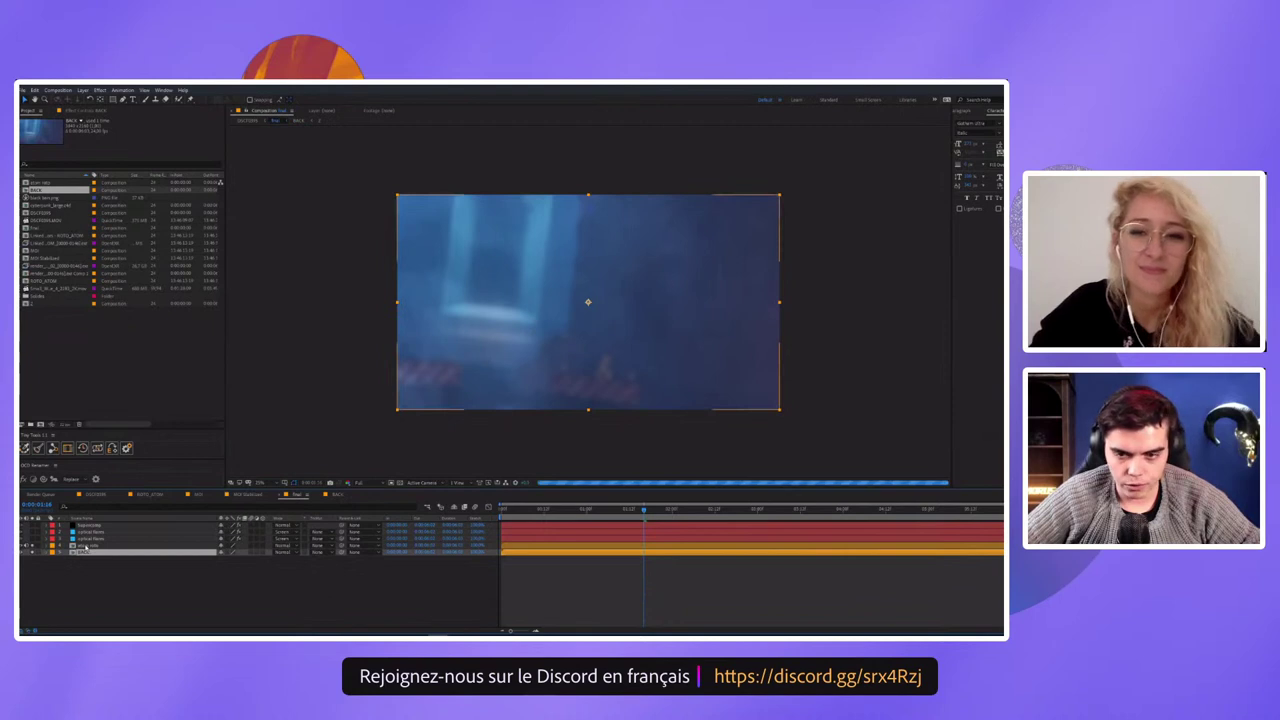
# Check layer 4's effects, open its precomp, view the actor layer, and switch to ROTO_ATOM
pyautogui.click(128, 544)
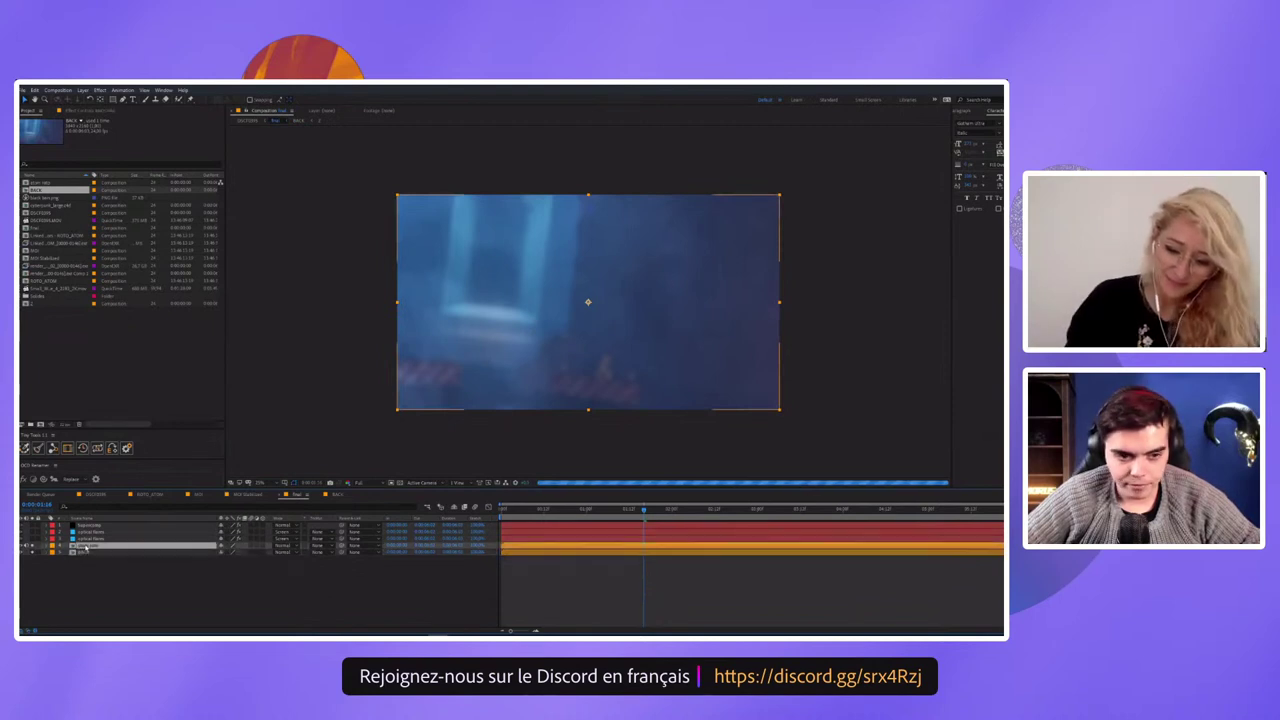
pyautogui.press('F3')
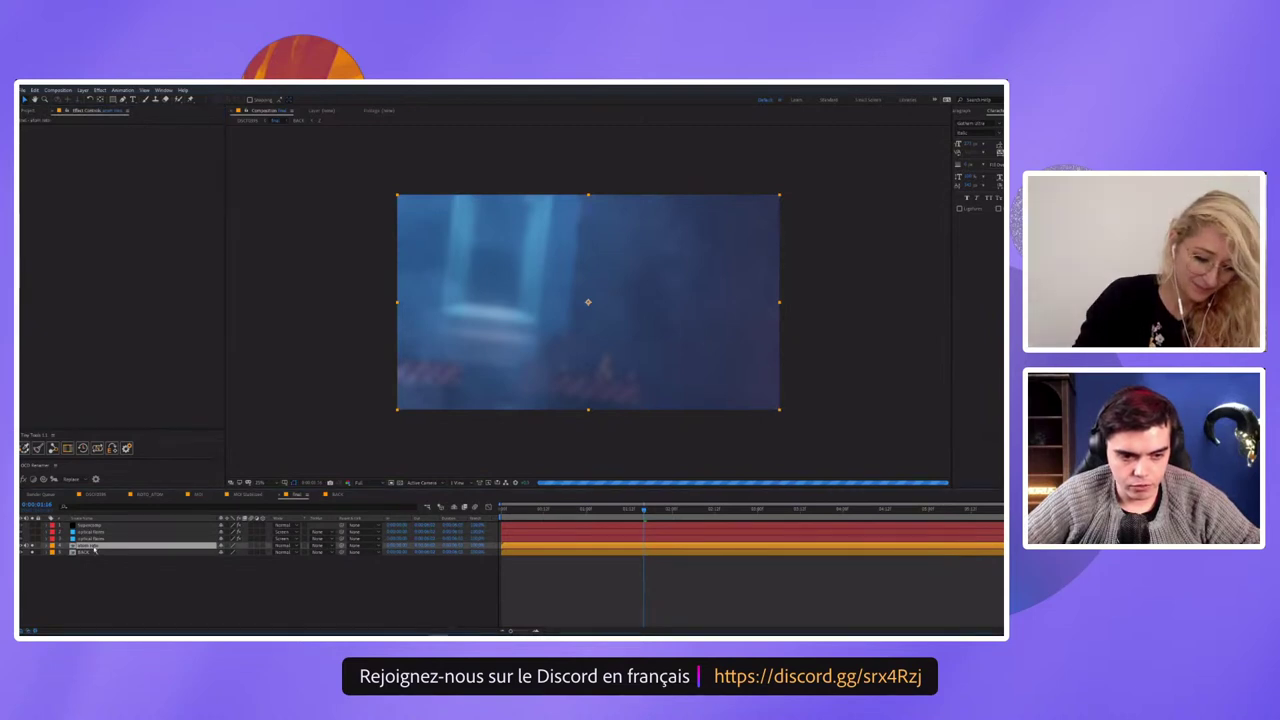
pyautogui.doubleClick(91, 552)
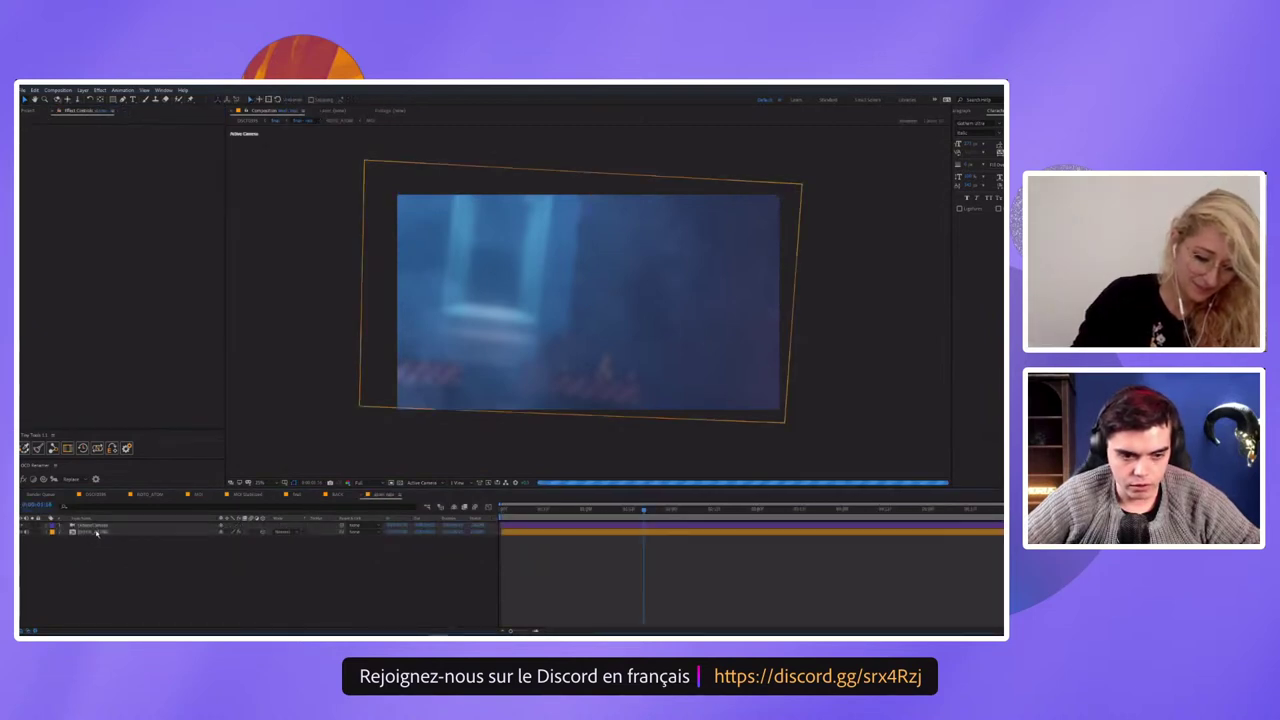
pyautogui.click(96, 534)
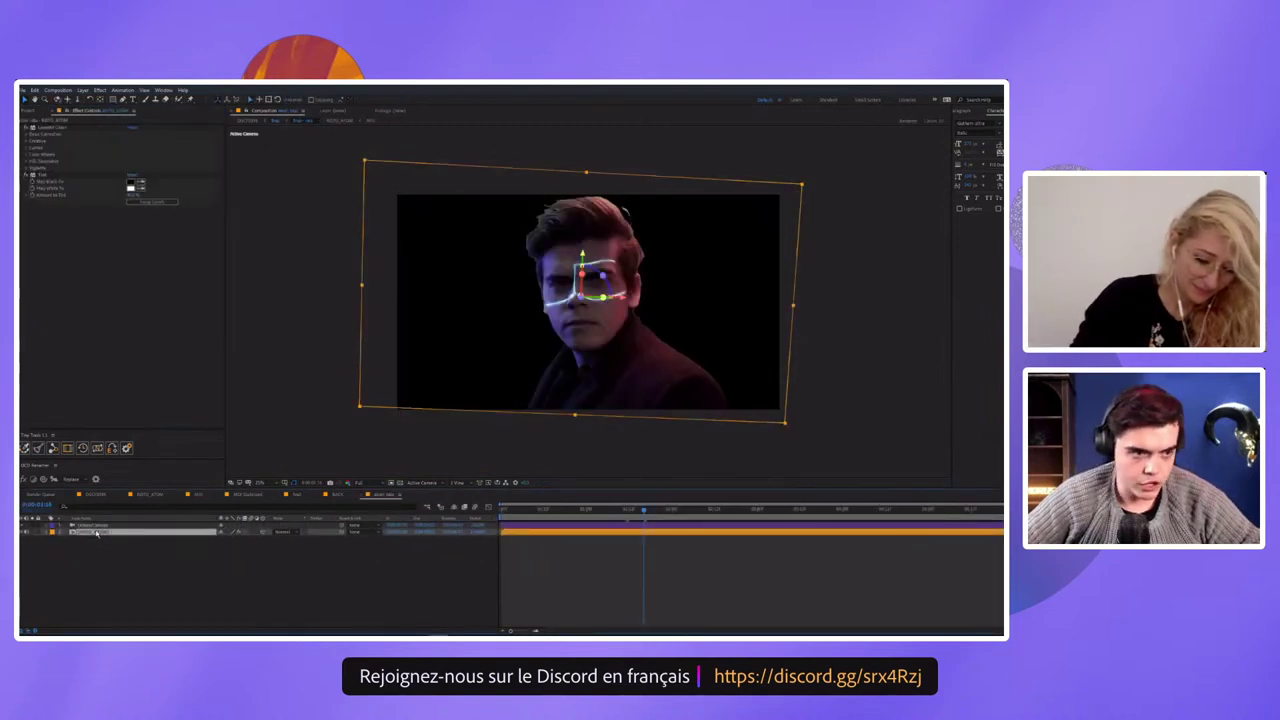
pyautogui.click(150, 494)
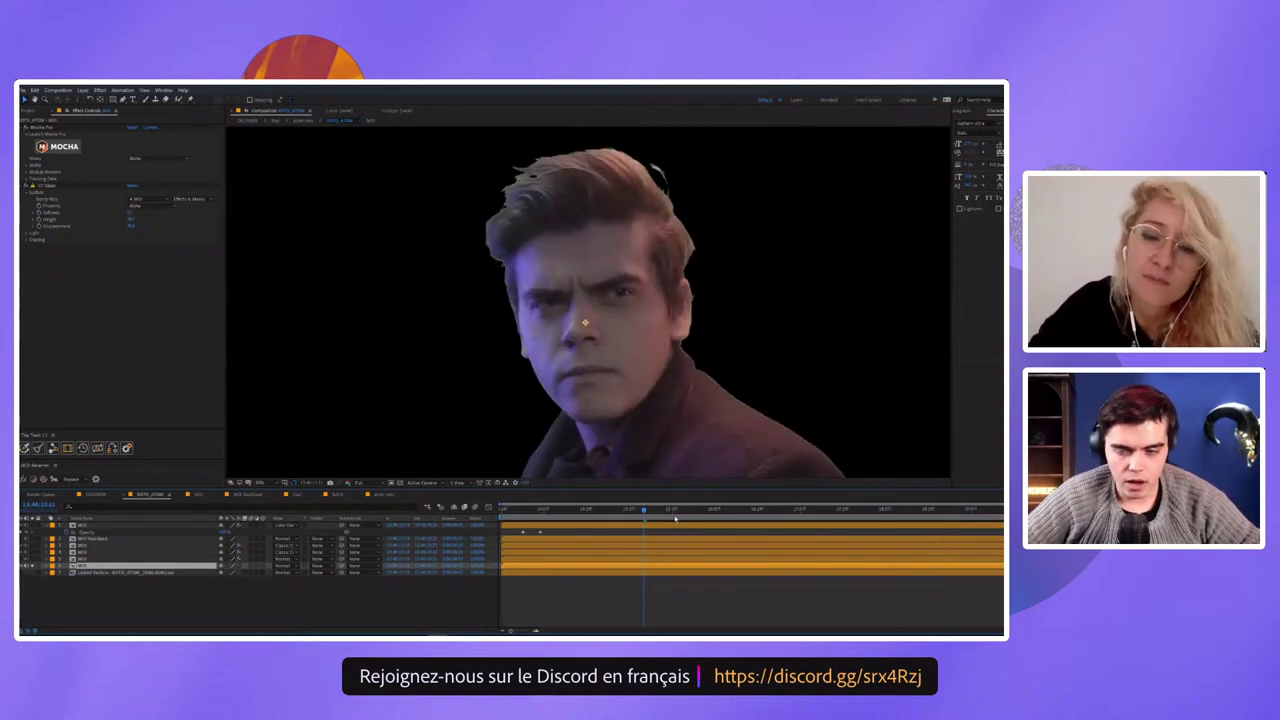
# Scrub forward through the actor footage and inspect the Levels effects on the upper layers
pyautogui.moveTo(675, 518); pyautogui.dragTo(693, 516)
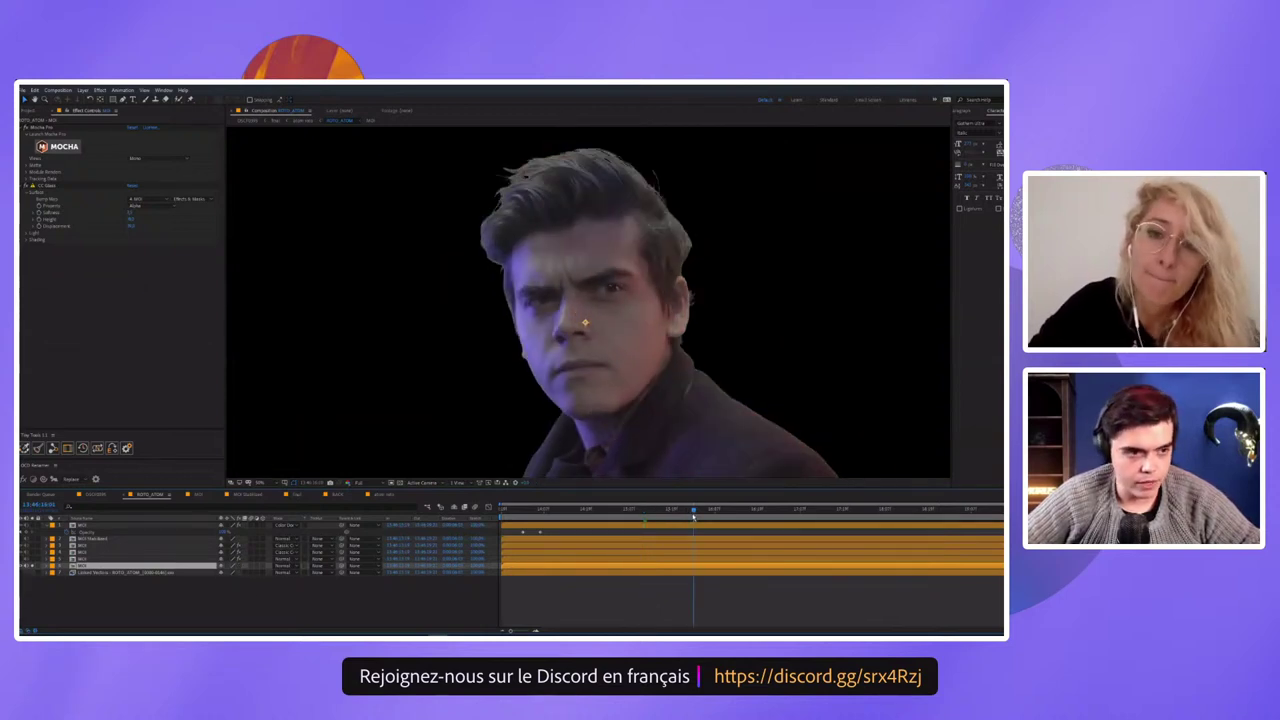
pyautogui.moveTo(695, 514); pyautogui.dragTo(752, 507)
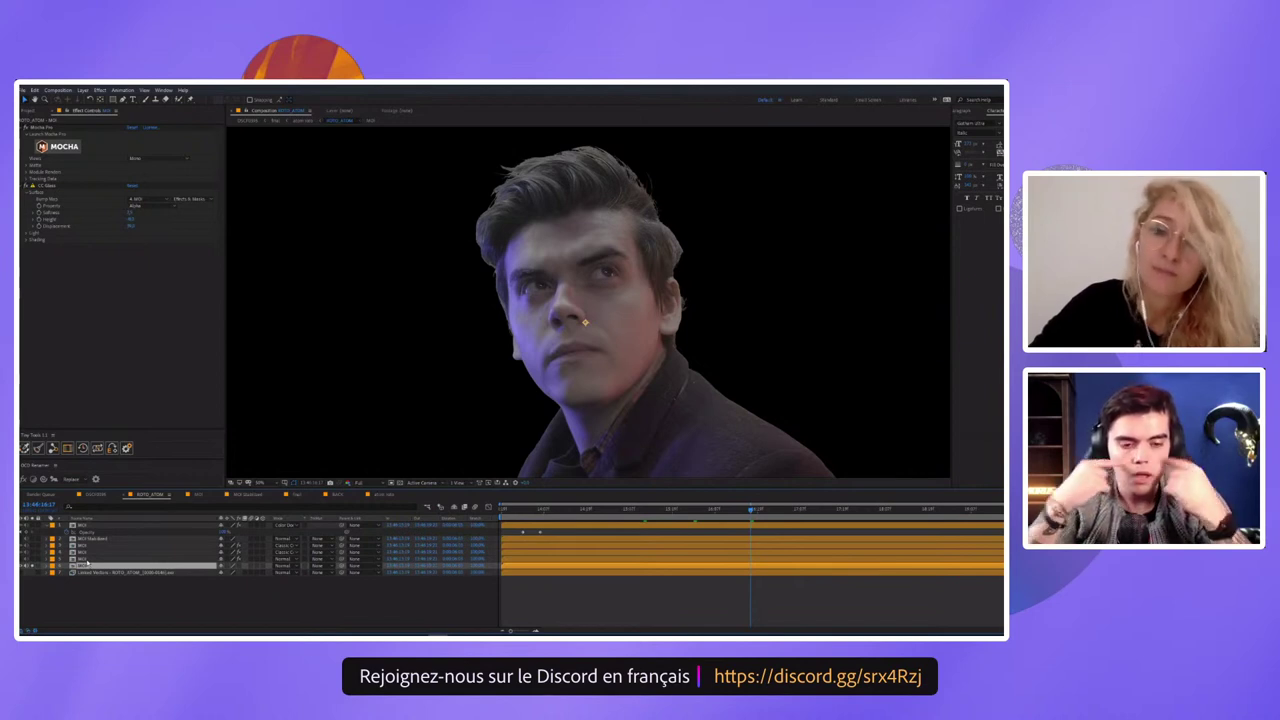
pyautogui.click(80, 559)
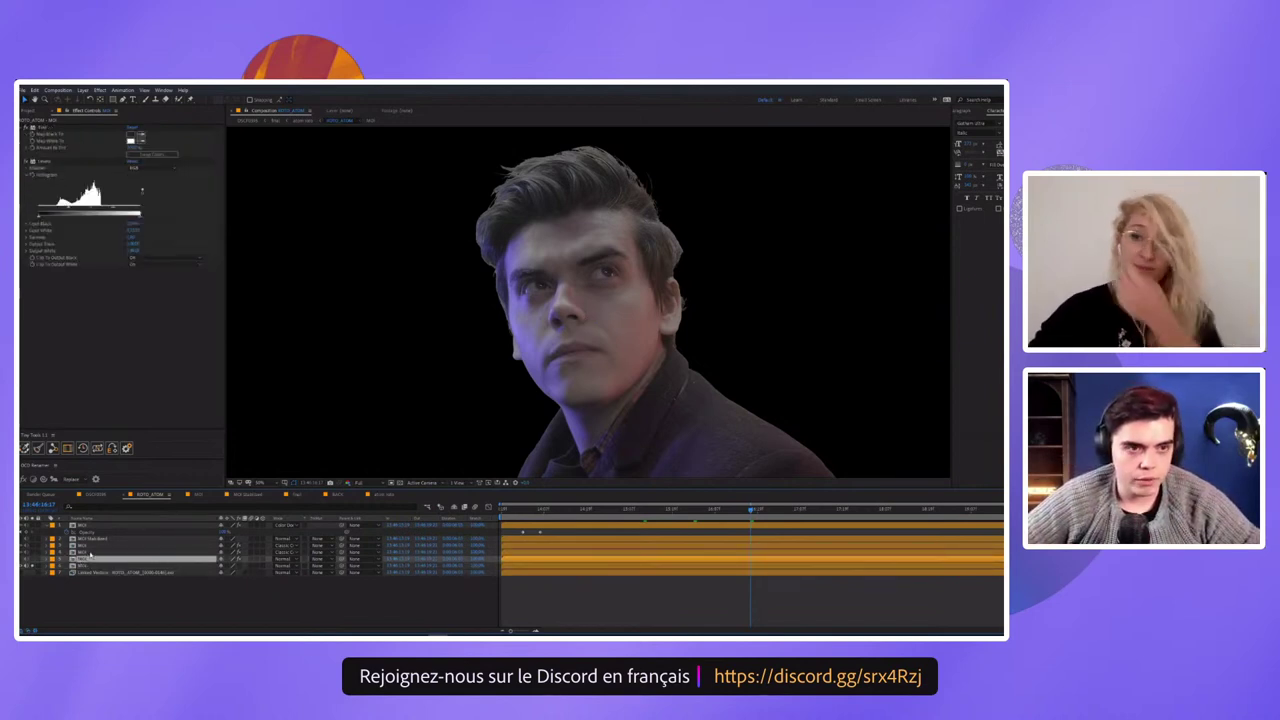
pyautogui.click(92, 552)
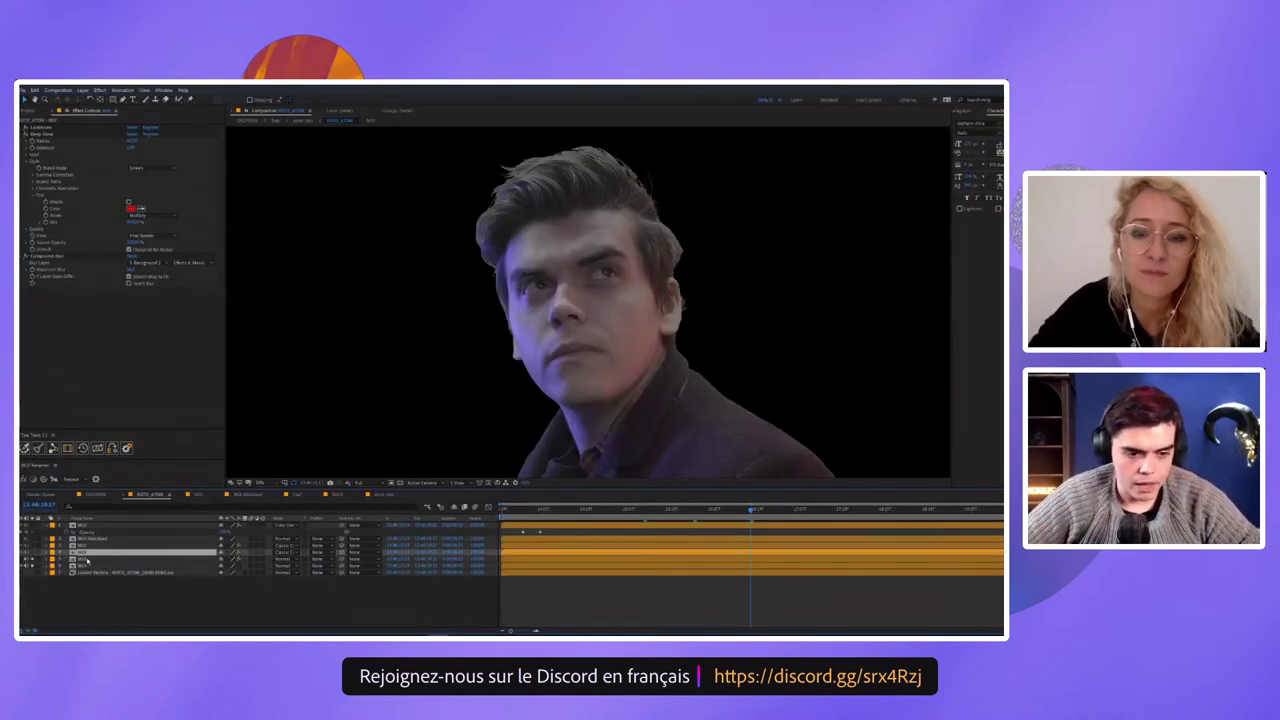
pyautogui.click(91, 559)
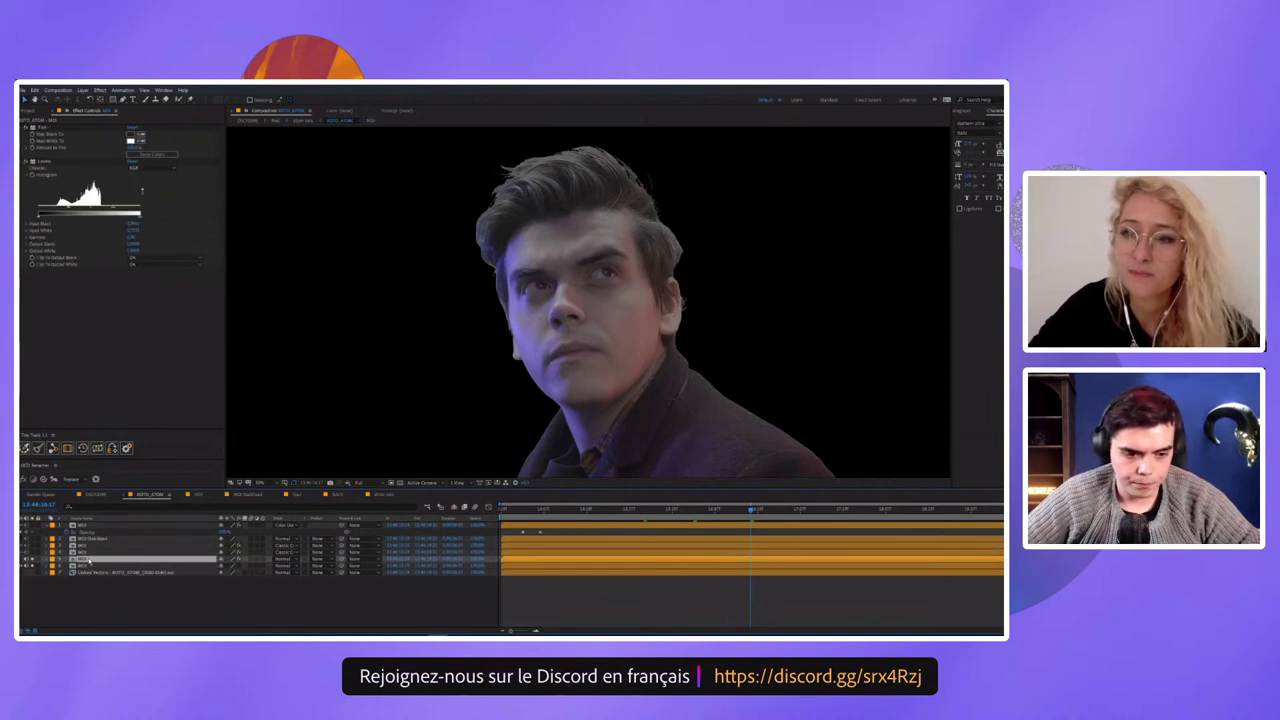
pyautogui.click(84, 552)
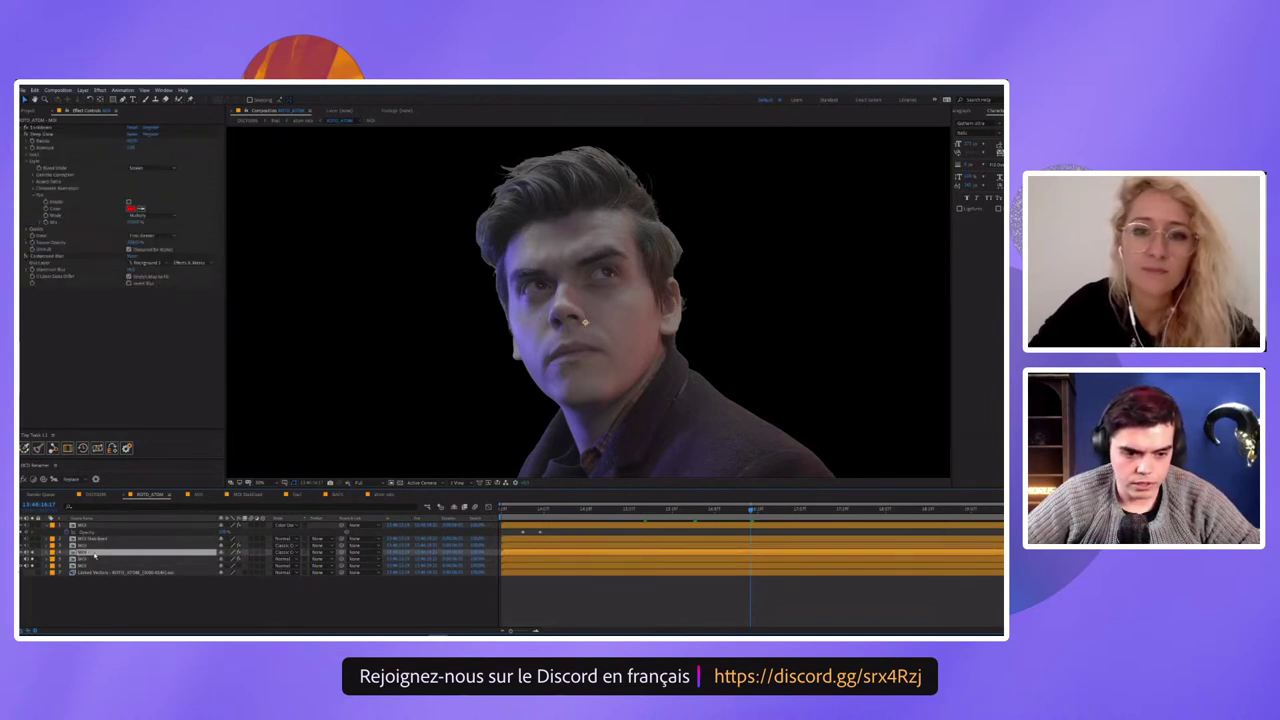
# Make the Levels/Exposure face-line layer visible and open its nested composition
pyautogui.click(88, 545)
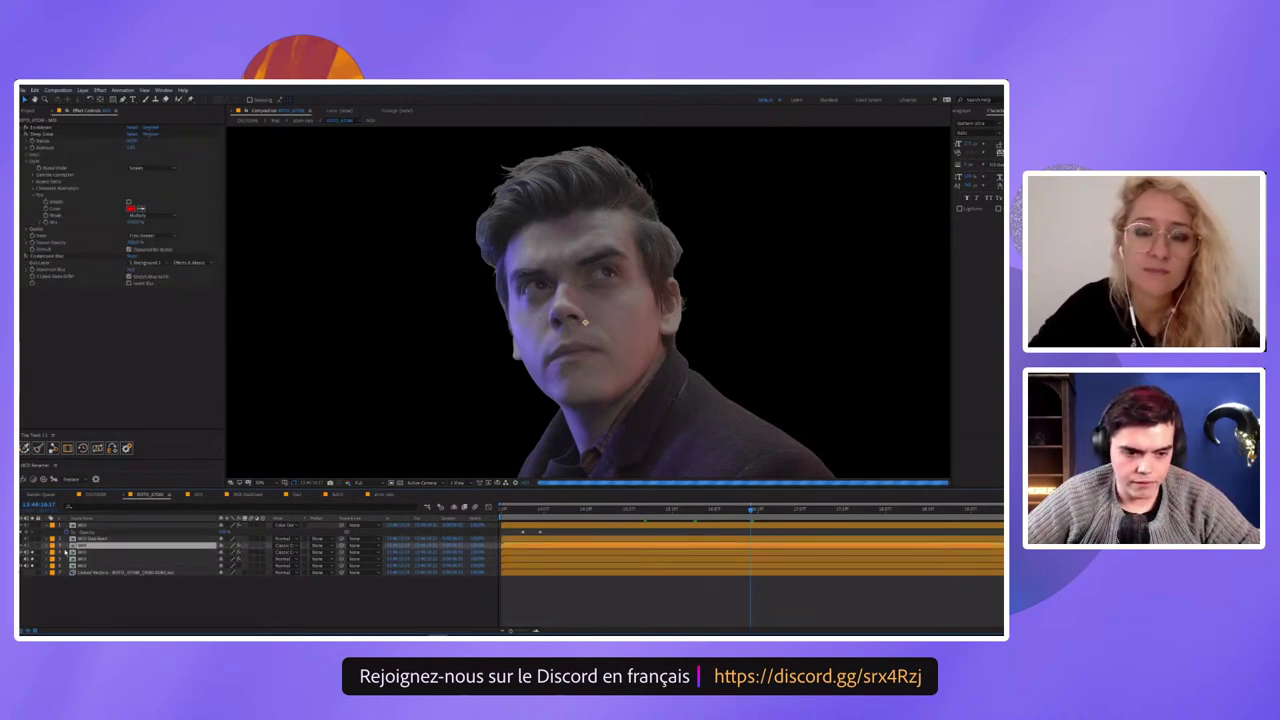
pyautogui.click(33, 551)
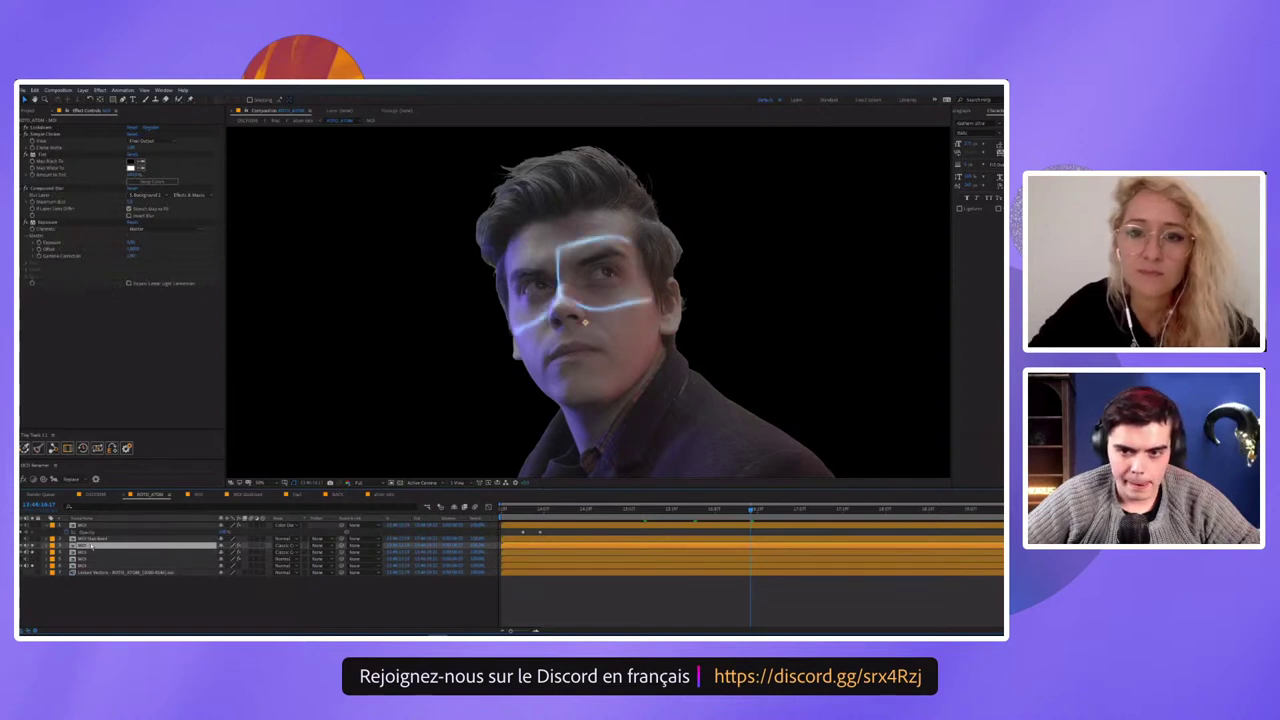
pyautogui.doubleClick(90, 546)
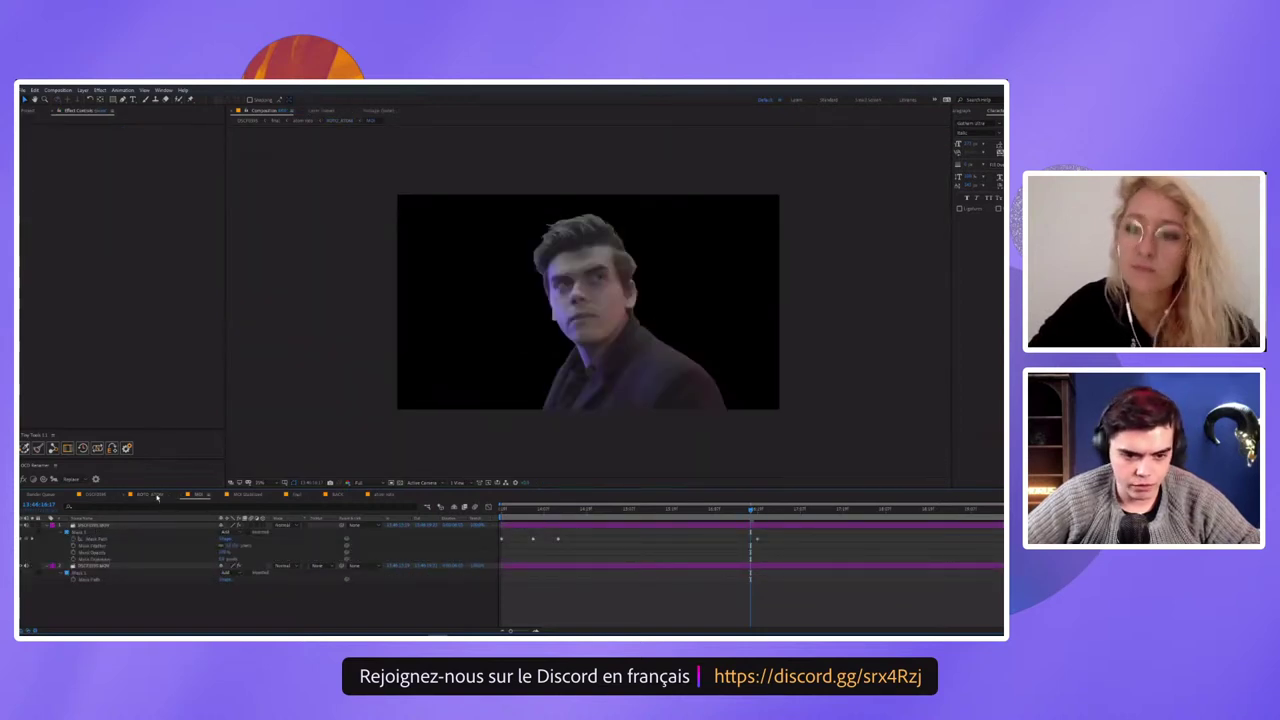
# Open the line-mask composition, scrub it against the face, and preview at Third resolution
pyautogui.doubleClick(93, 565)
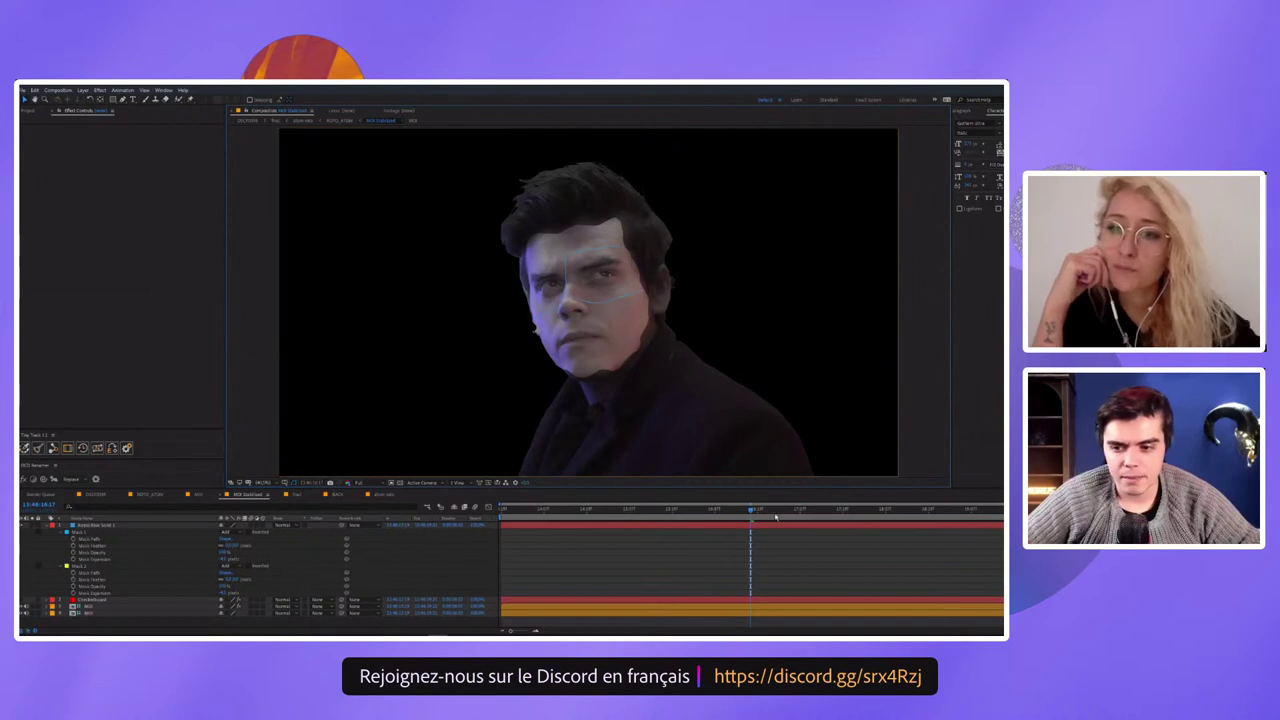
pyautogui.click(682, 519)
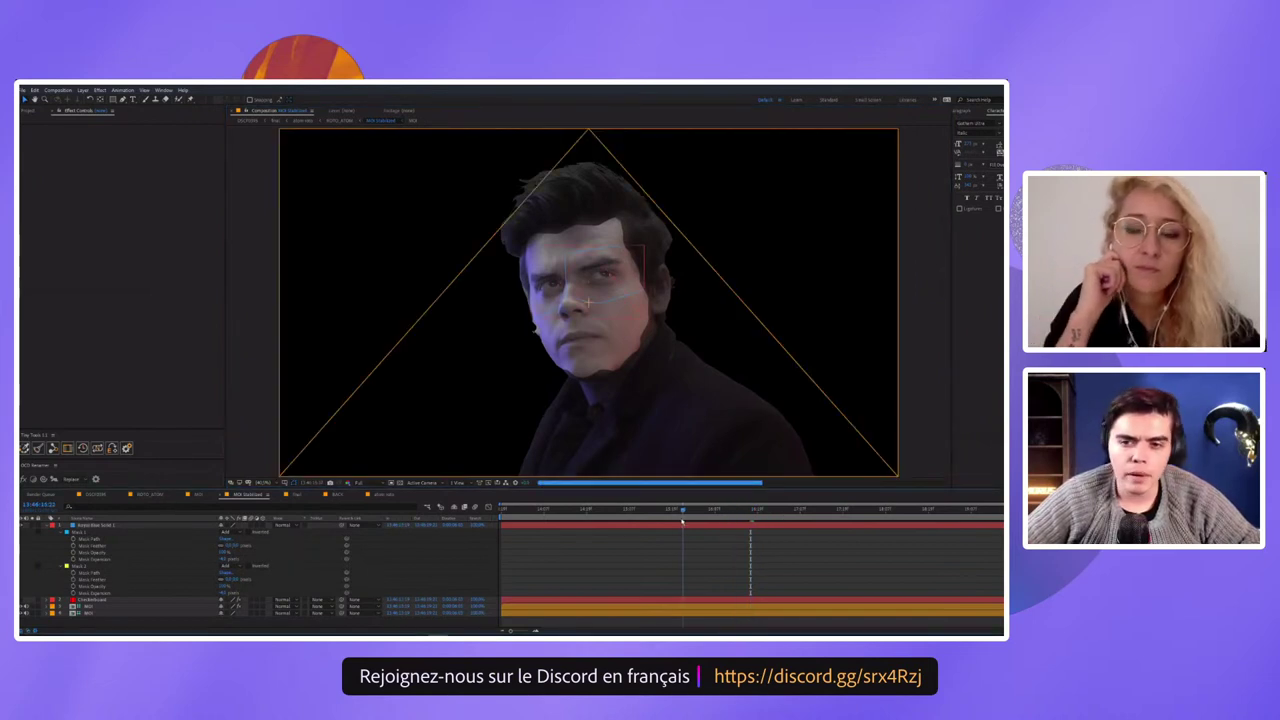
pyautogui.moveTo(682, 519); pyautogui.dragTo(714, 513)
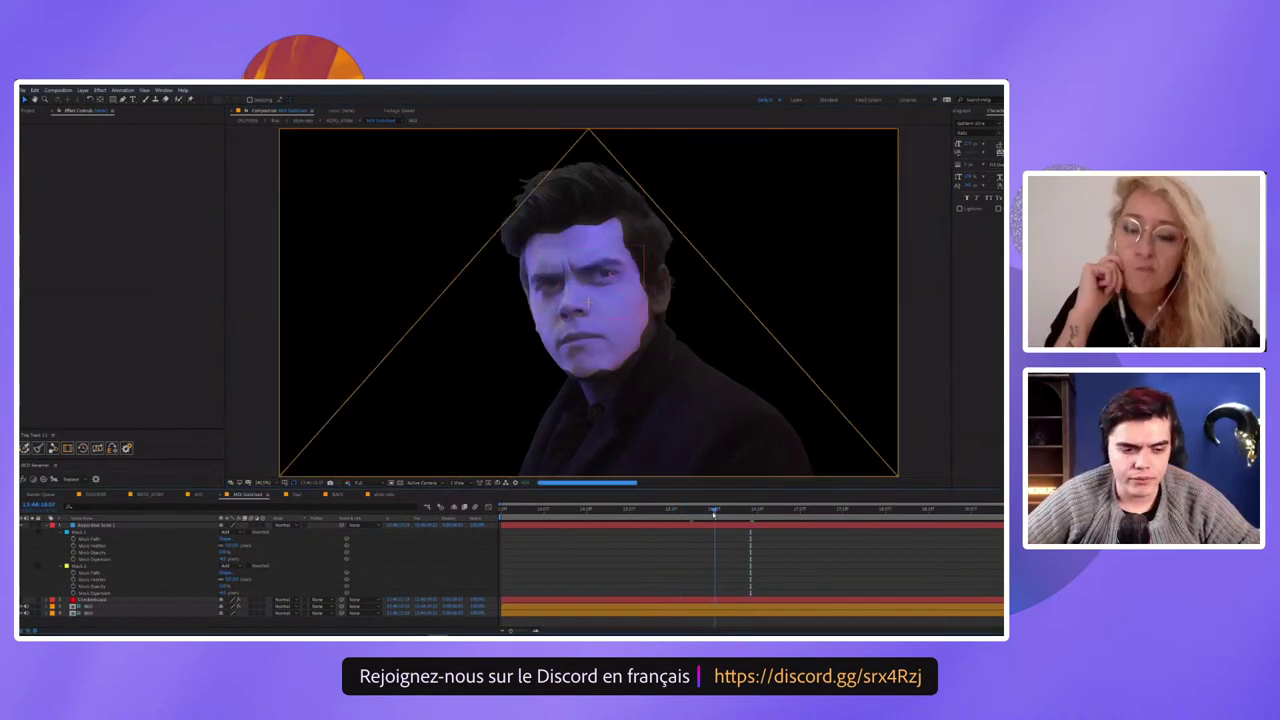
pyautogui.click(366, 524)
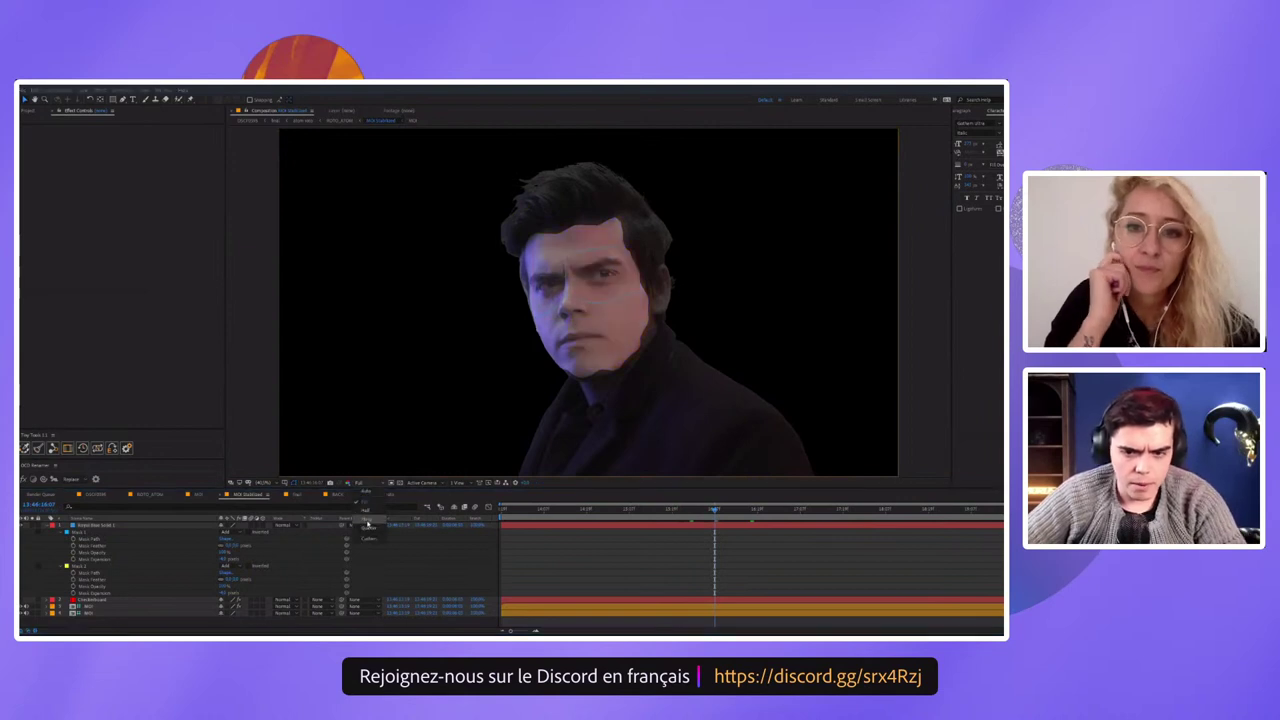
pyautogui.click(368, 525)
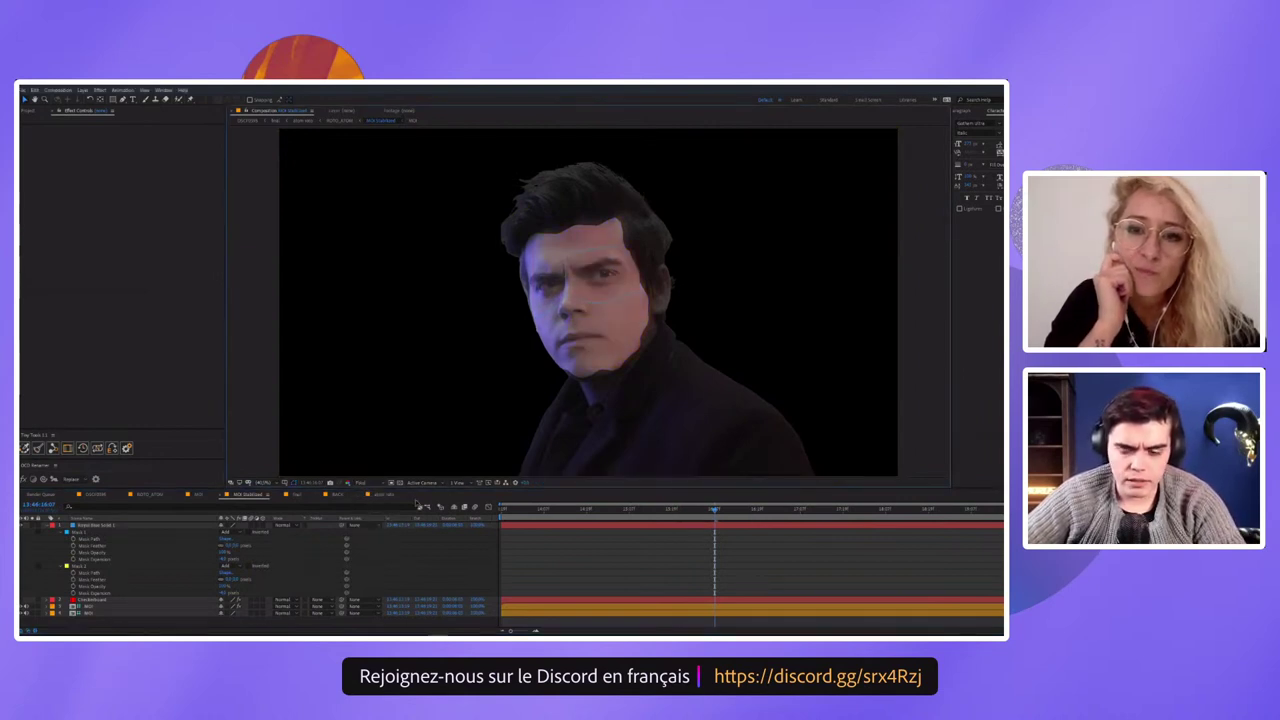
pyautogui.press('space')
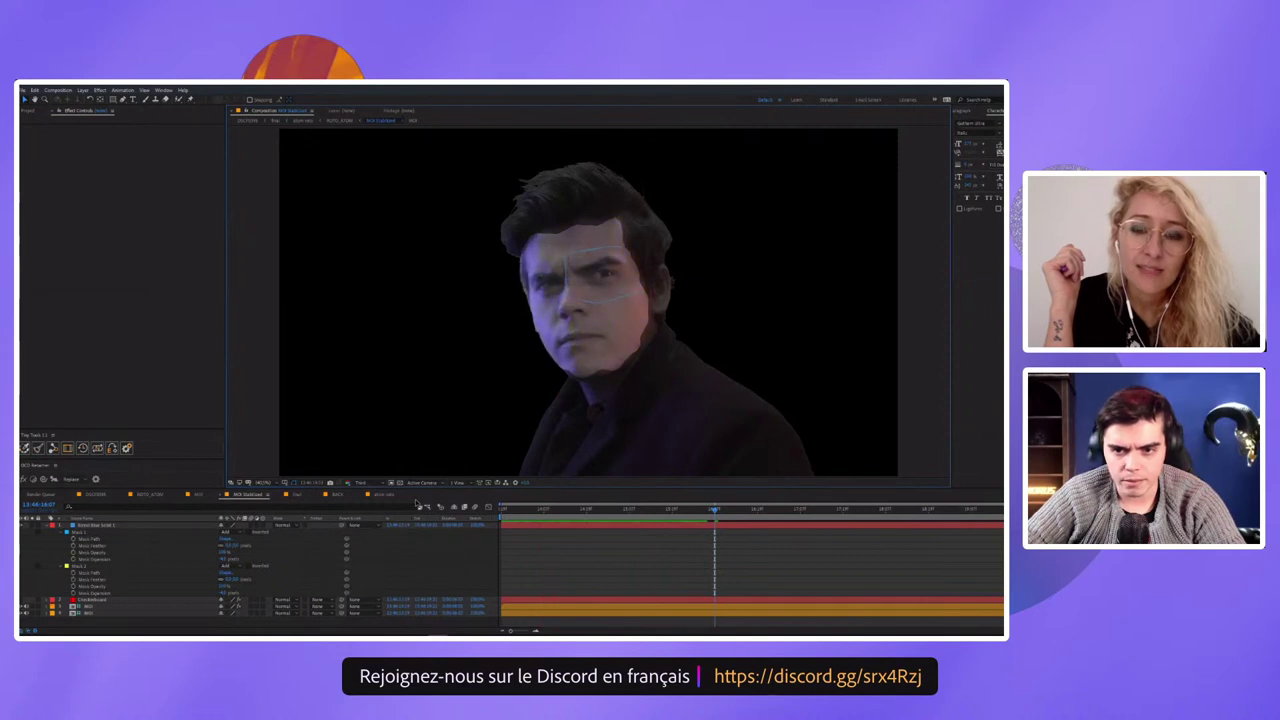
# Scrub toward the clip's end, zoom in on the masks, and return to ROTO_ATOM
pyautogui.click(796, 511)
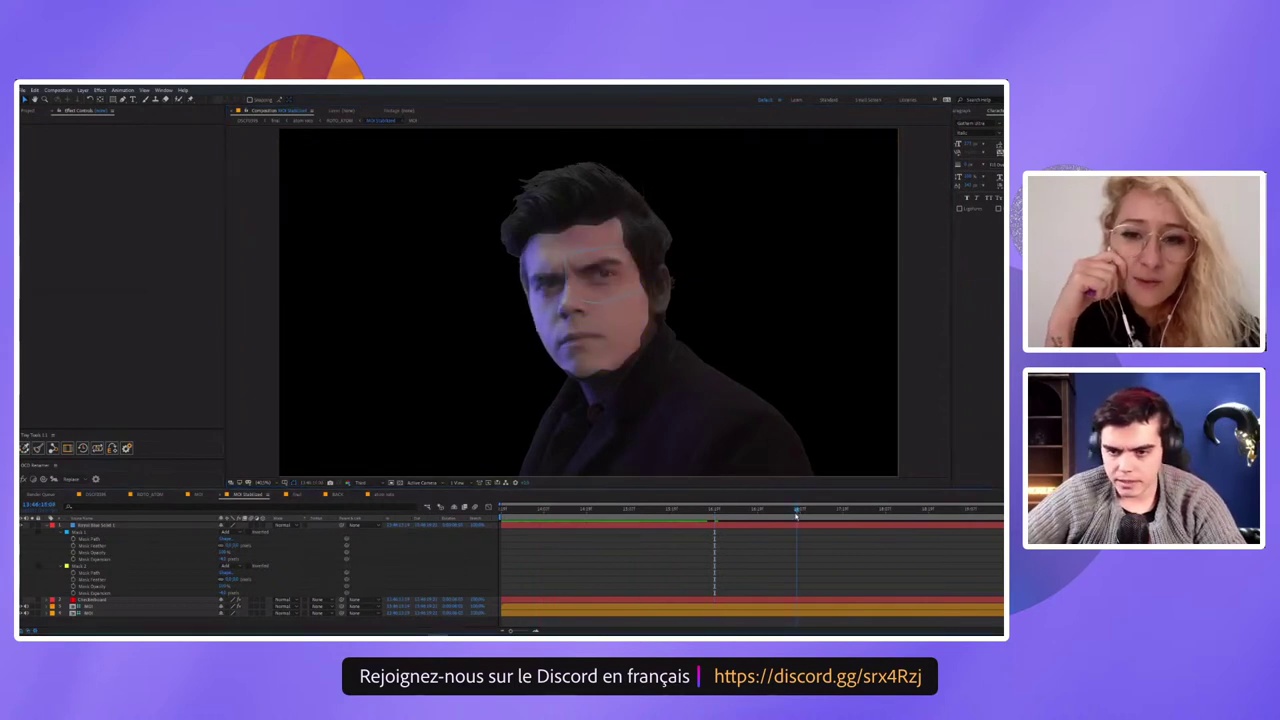
pyautogui.moveTo(796, 516); pyautogui.dragTo(992, 511)
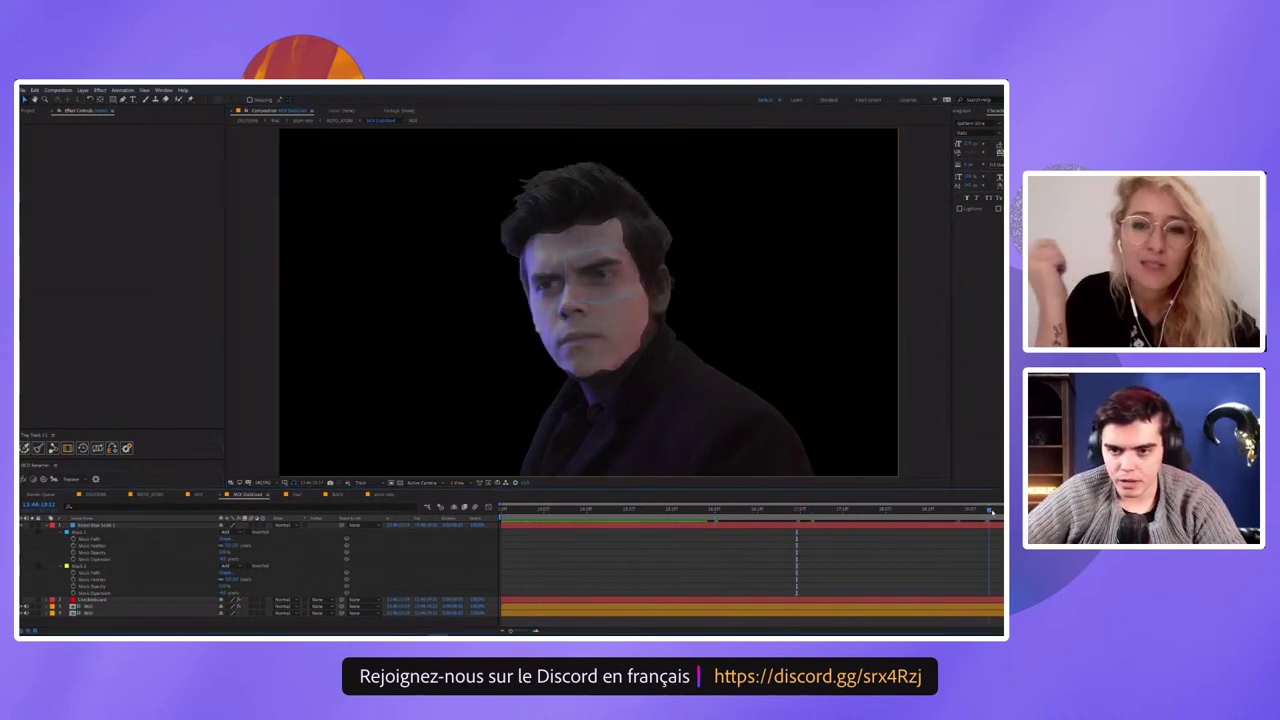
pyautogui.click(746, 511)
pyautogui.scroll(4, 604, 330)
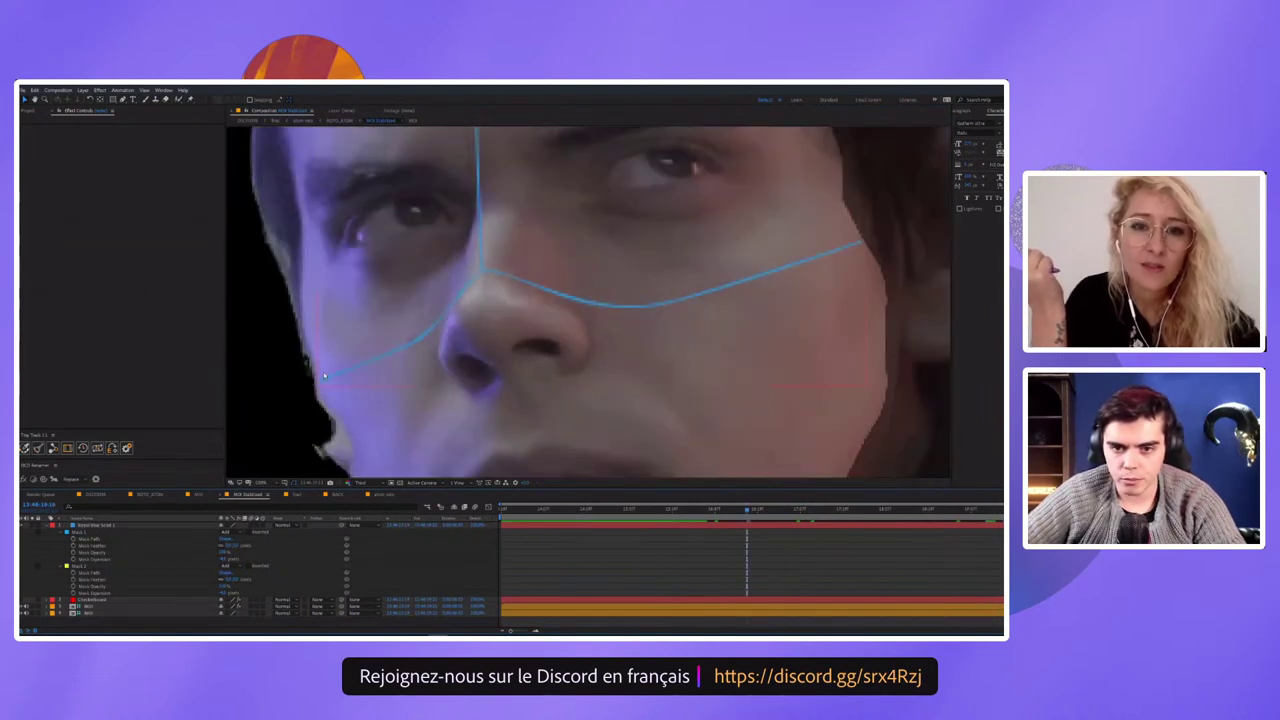
pyautogui.scroll(5, 430, 330)
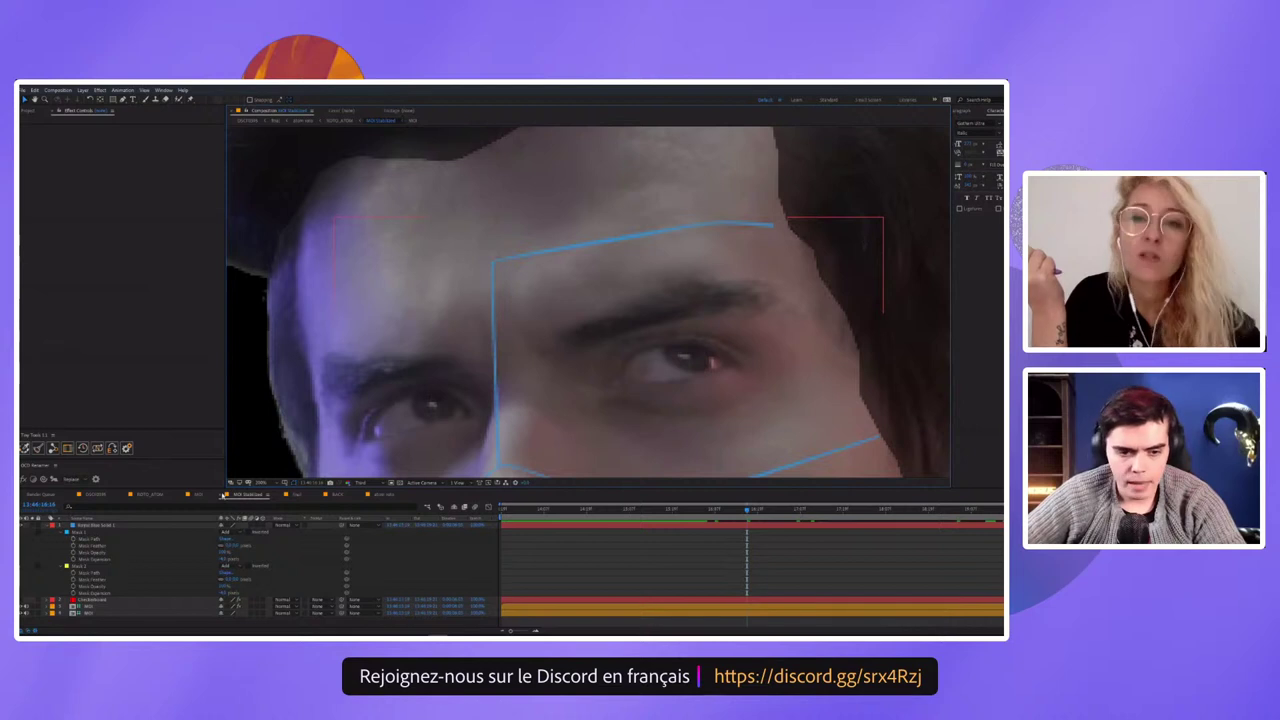
pyautogui.click(148, 495)
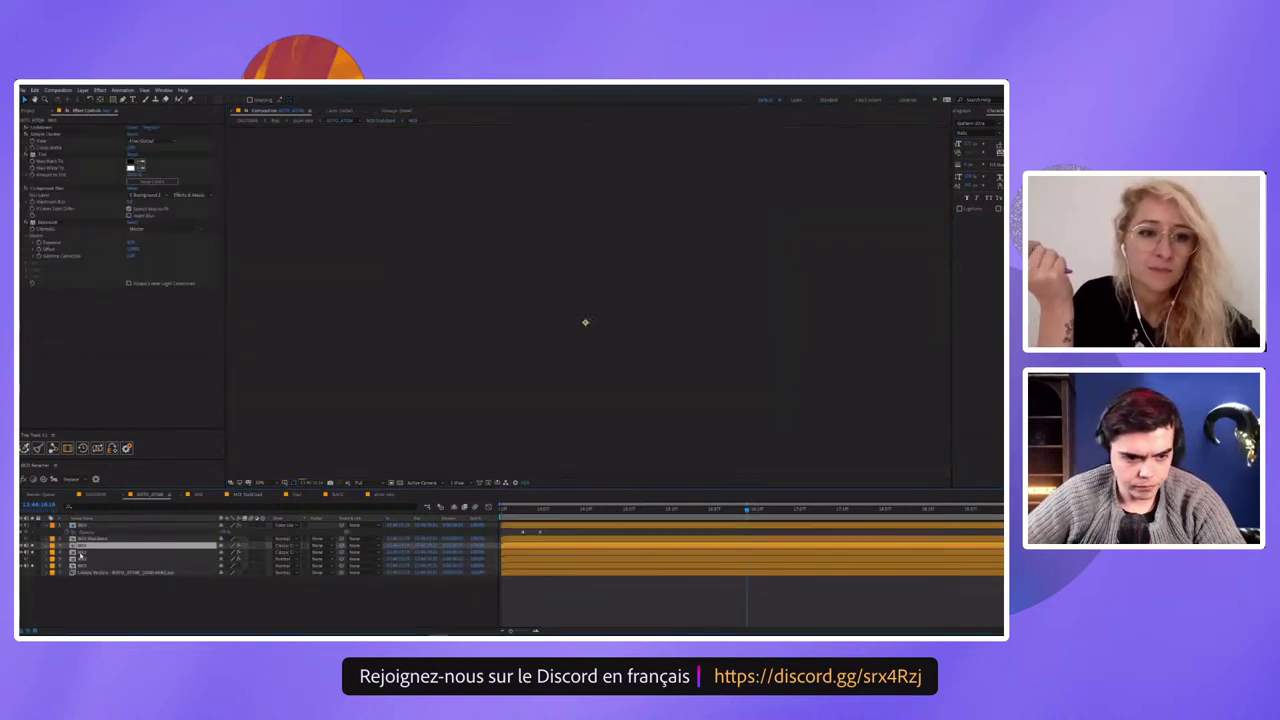
pyautogui.click(83, 553)
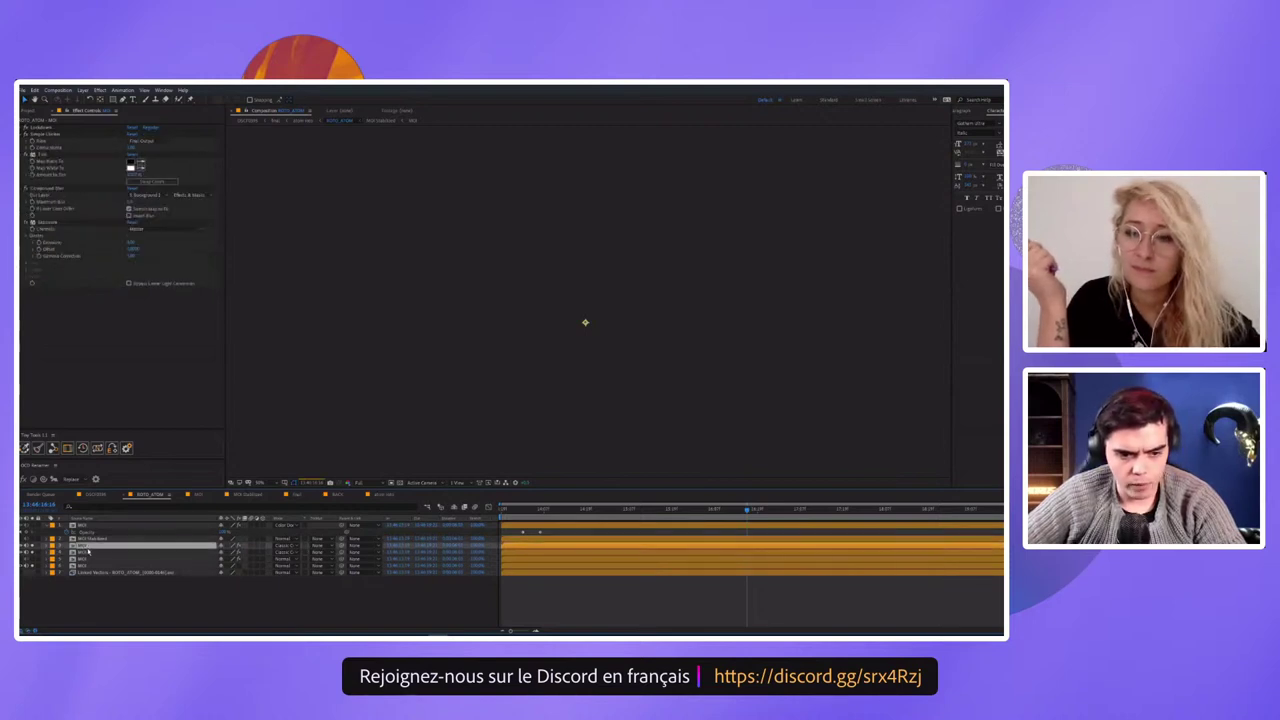
pyautogui.scroll(3, 503, 318)
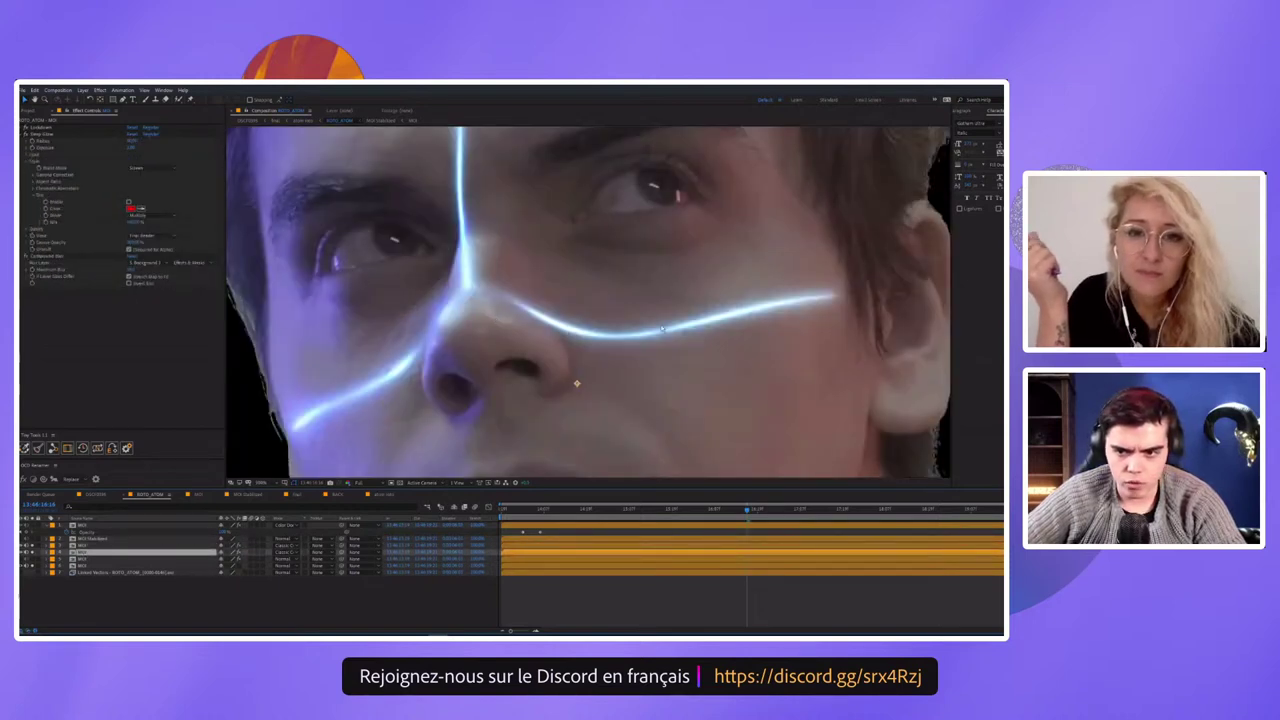
pyautogui.scroll(2, 662, 329)
pyautogui.scroll(3, 570, 344)
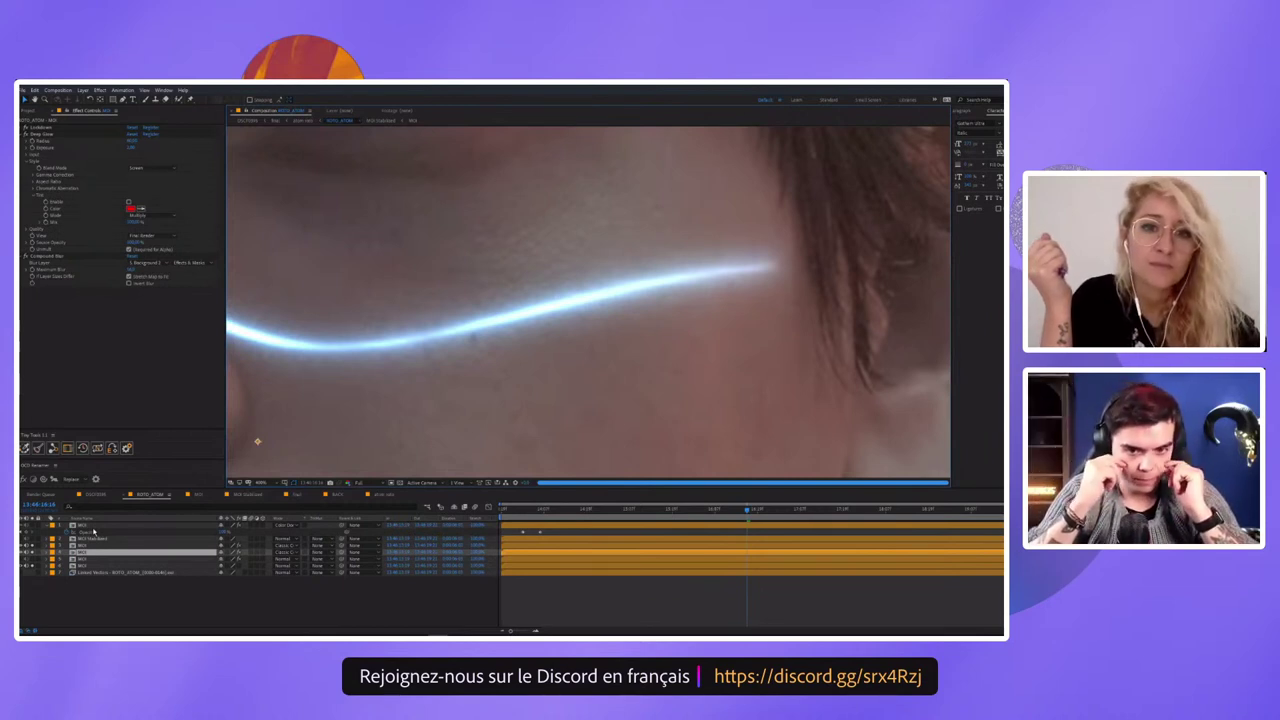
pyautogui.click(286, 552)
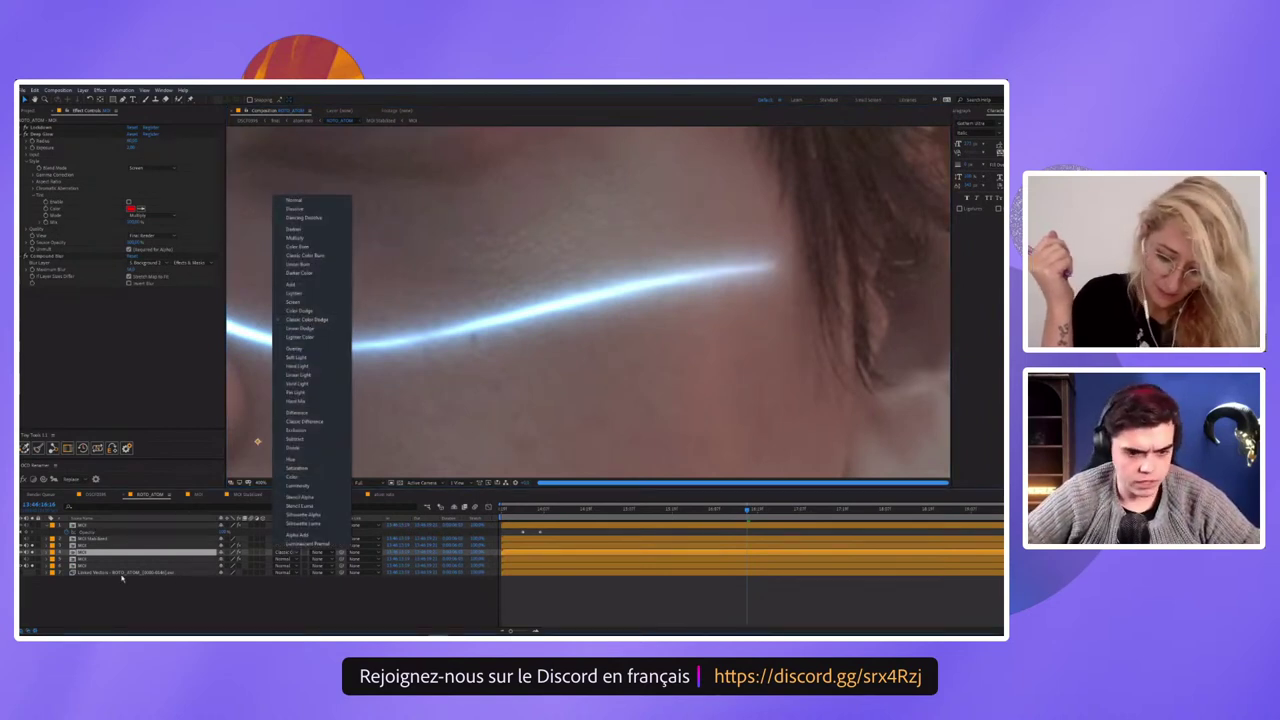
pyautogui.click(115, 561)
pyautogui.scroll(2, 383, 339)
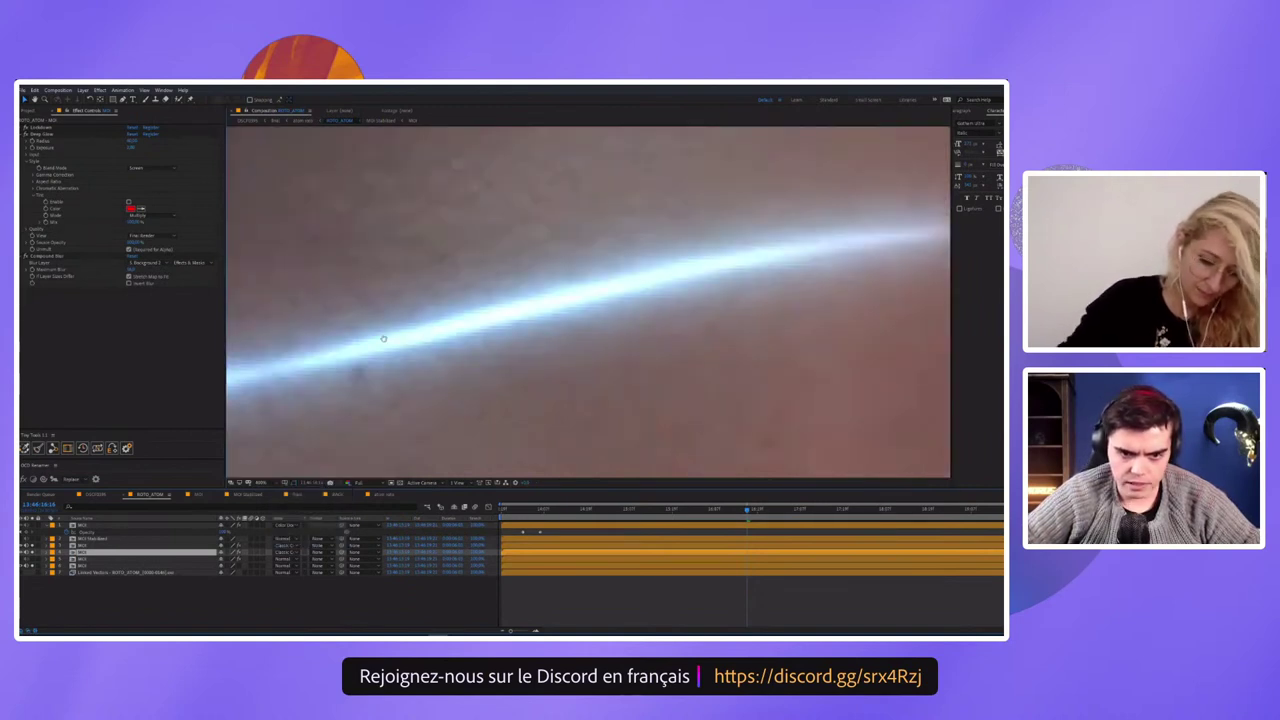
pyautogui.scroll(-2, 383, 339)
pyautogui.scroll(-2, 594, 335)
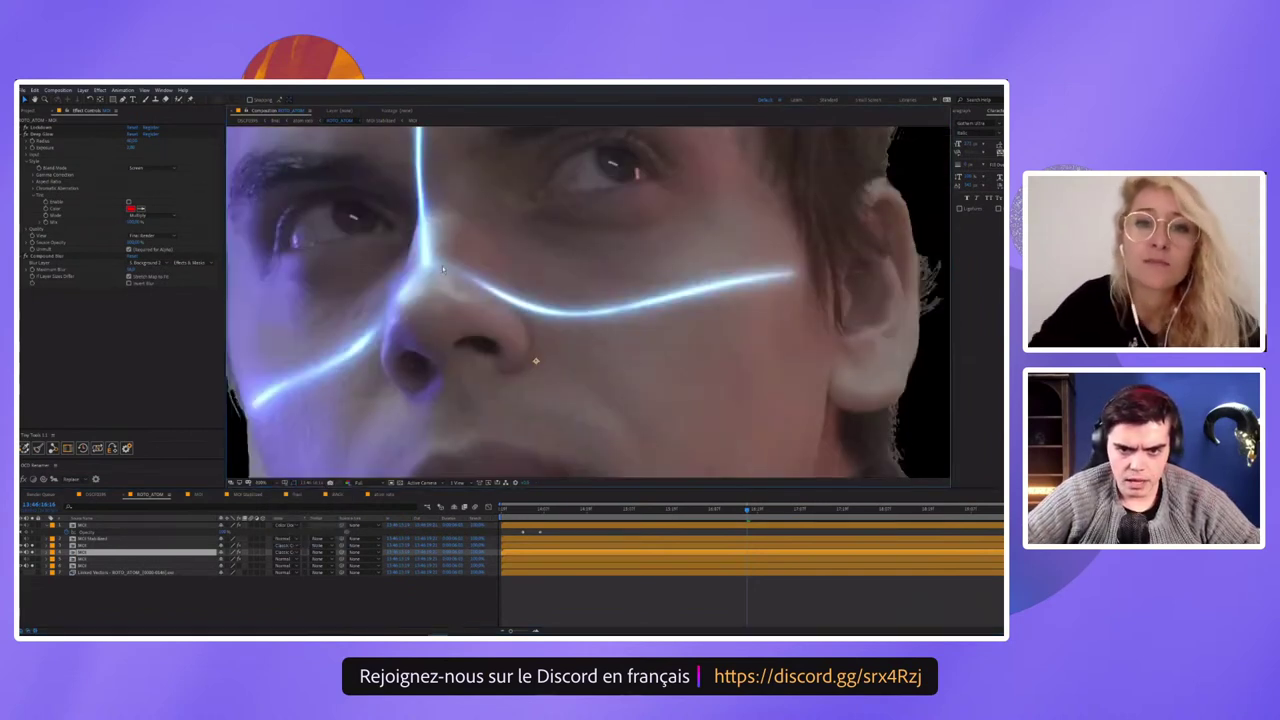
pyautogui.scroll(2, 443, 268)
pyautogui.scroll(2, 463, 359)
pyautogui.scroll(-2, 548, 379)
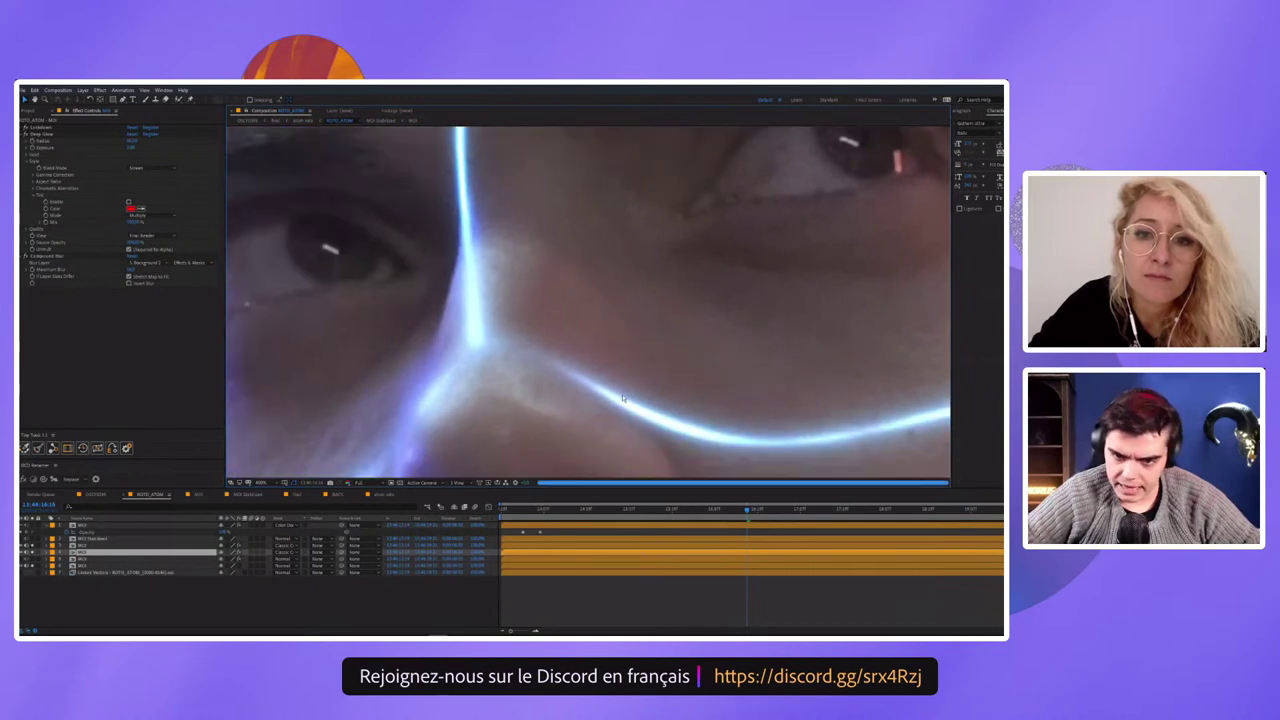
pyautogui.scroll(2, 500, 360)
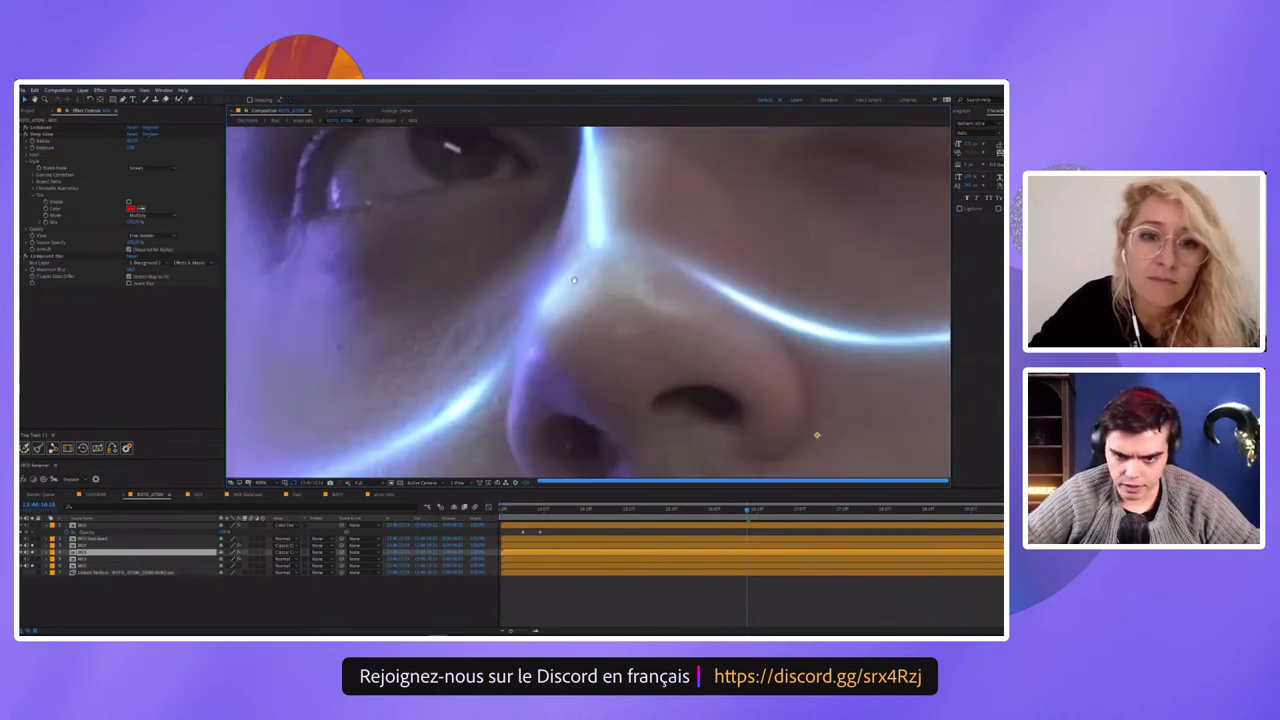
pyautogui.scroll(-1, 545, 334)
pyautogui.scroll(-1, 586, 414)
pyautogui.scroll(2, 606, 289)
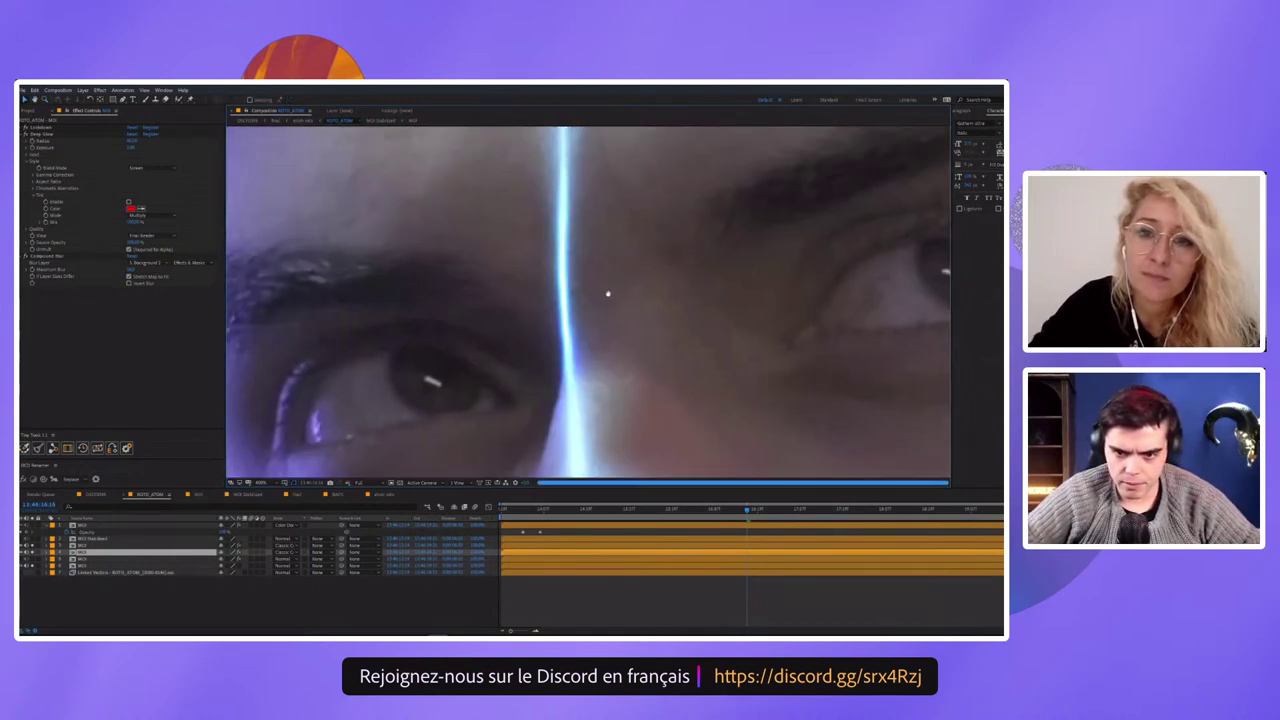
pyautogui.scroll(2, 657, 242)
pyautogui.scroll(-2, 657, 242)
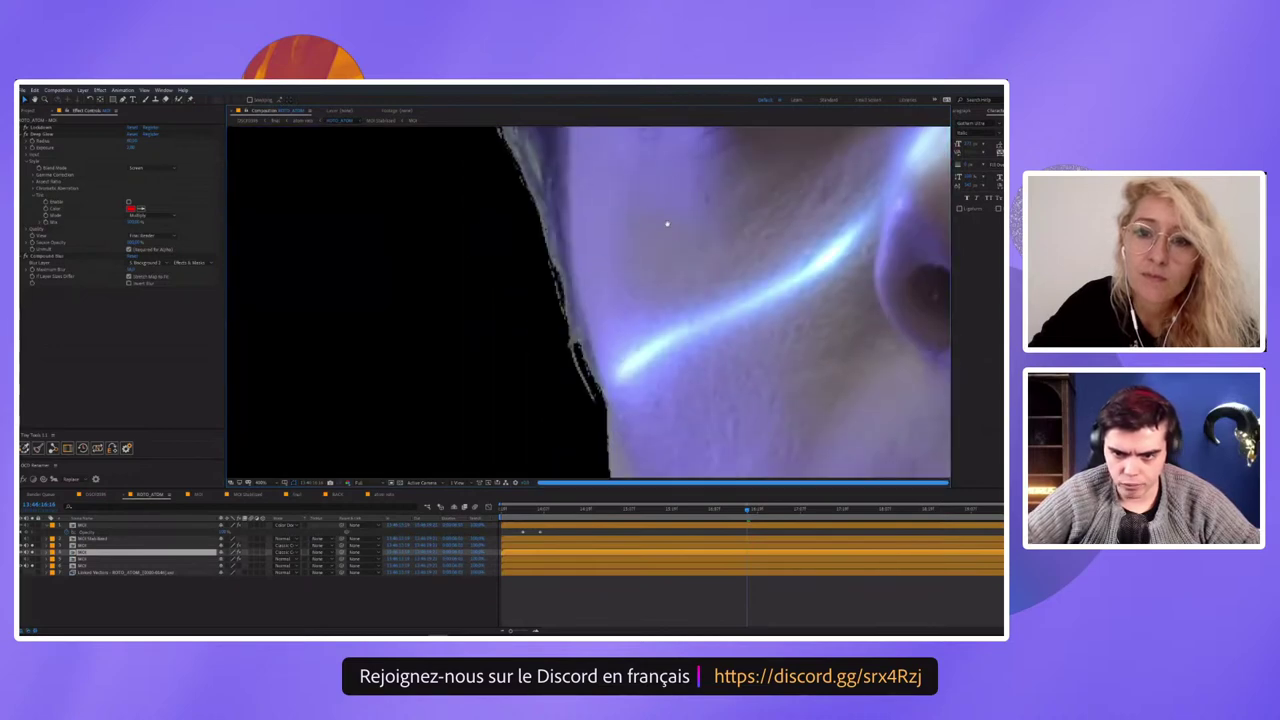
pyautogui.scroll(-1, 667, 224)
pyautogui.scroll(-2, 642, 296)
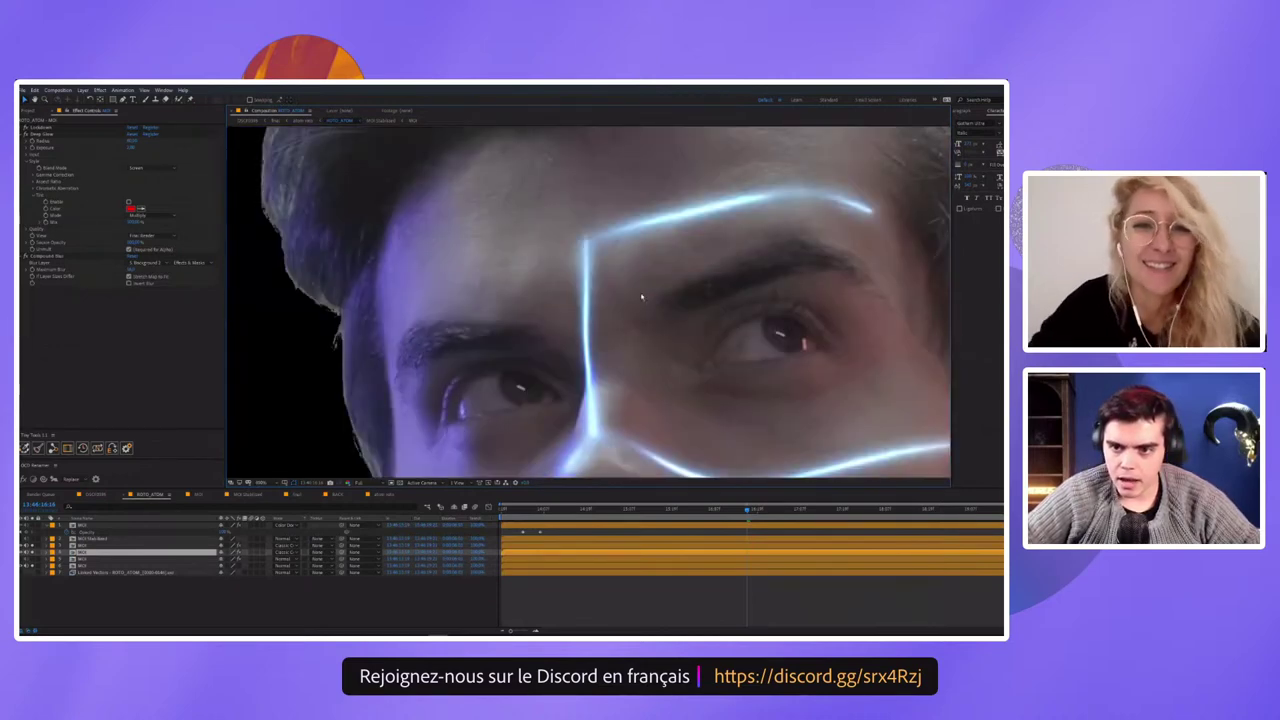
pyautogui.scroll(-2, 500, 366)
pyautogui.scroll(-2, 509, 220)
pyautogui.scroll(-1, 386, 434)
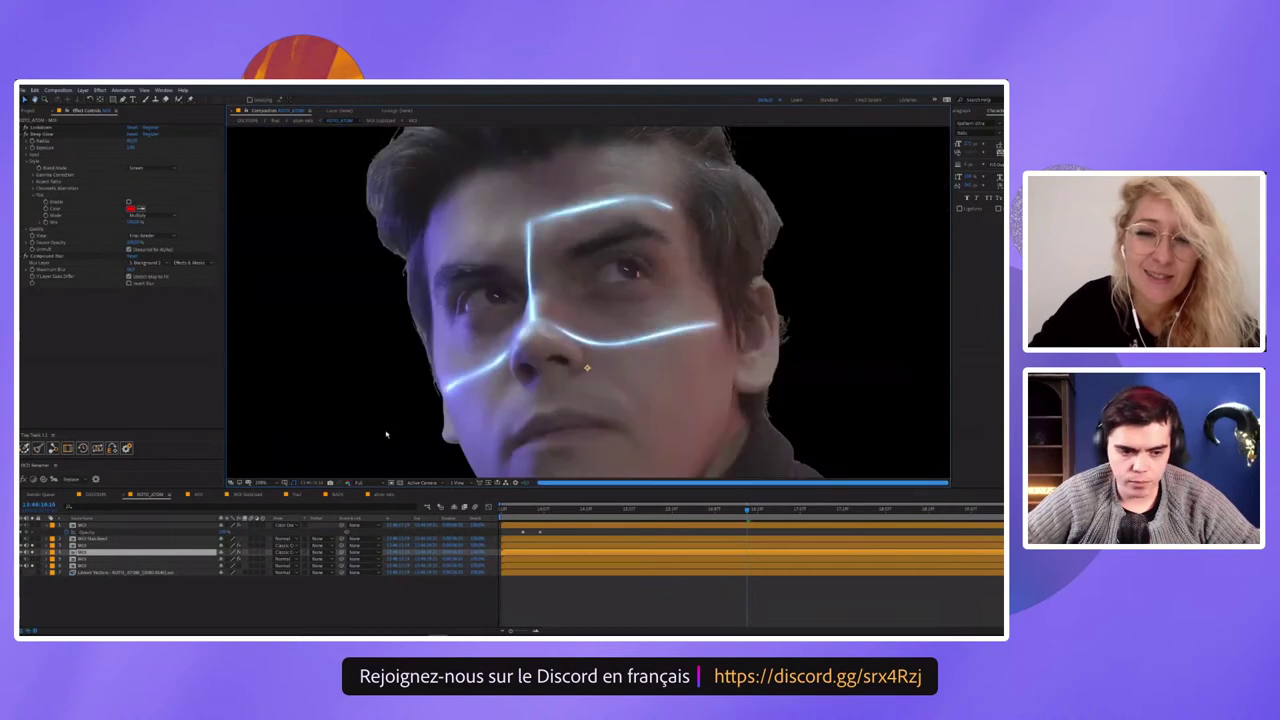
# Hide the glowing face lines, step back a frame, and review the Levels and Mocha layers
pyautogui.click(72, 566)
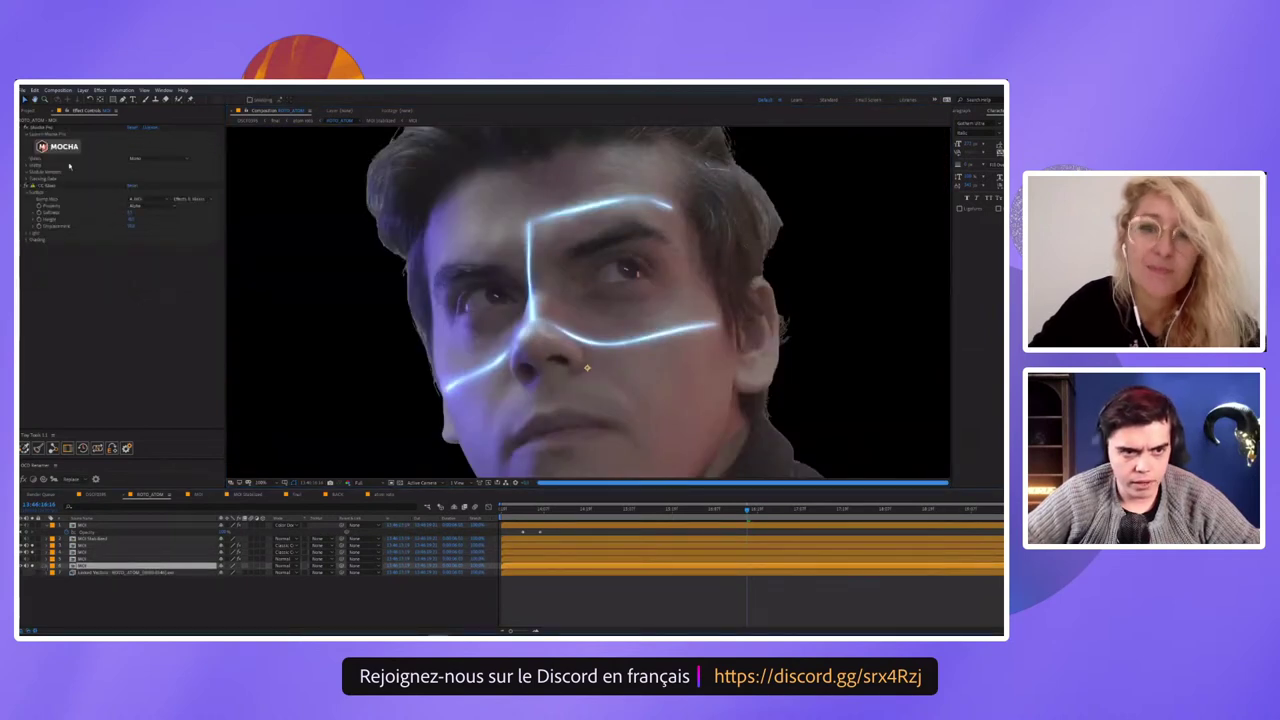
pyautogui.click(26, 545)
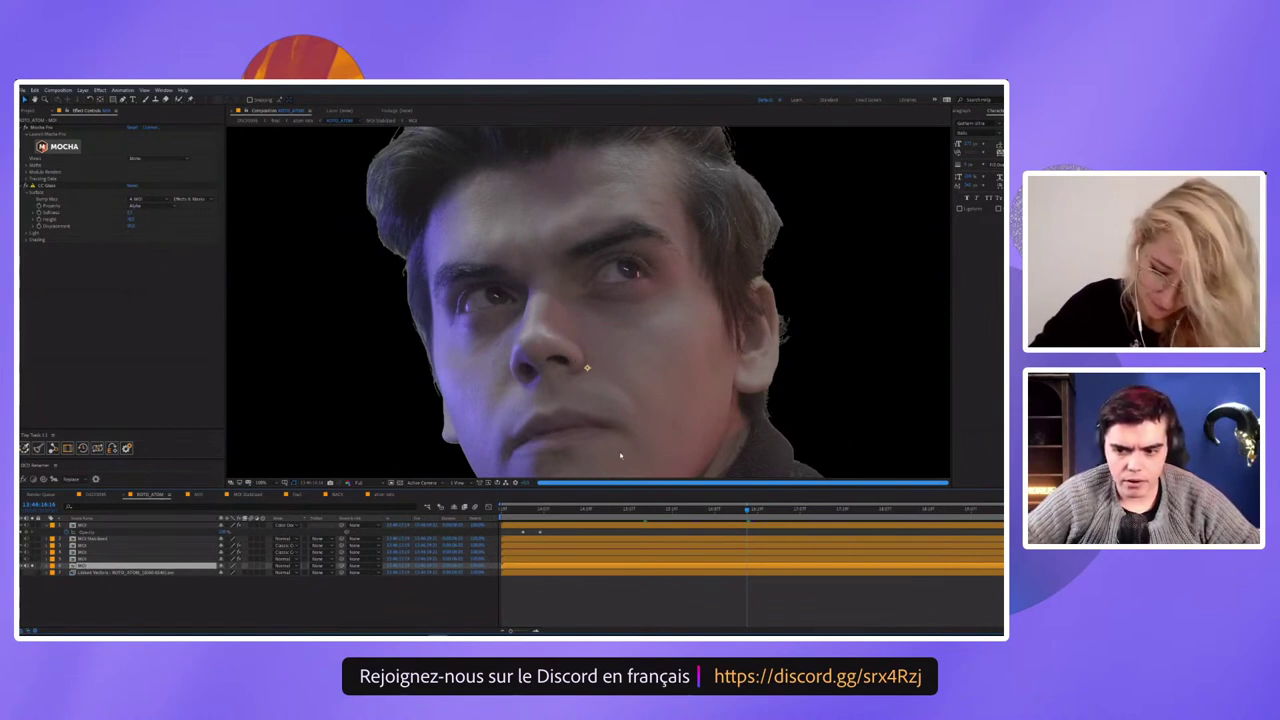
pyautogui.moveTo(747, 513); pyautogui.dragTo(745, 517)
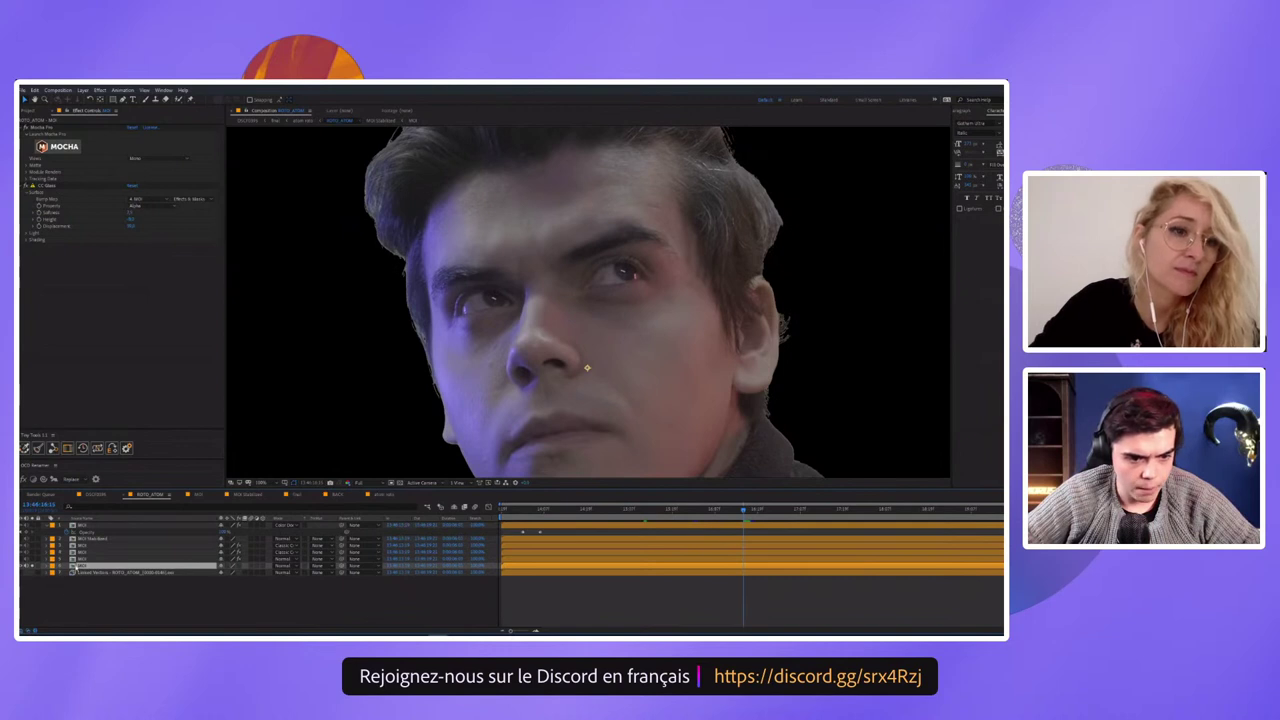
pyautogui.click(89, 560)
pyautogui.click(89, 554)
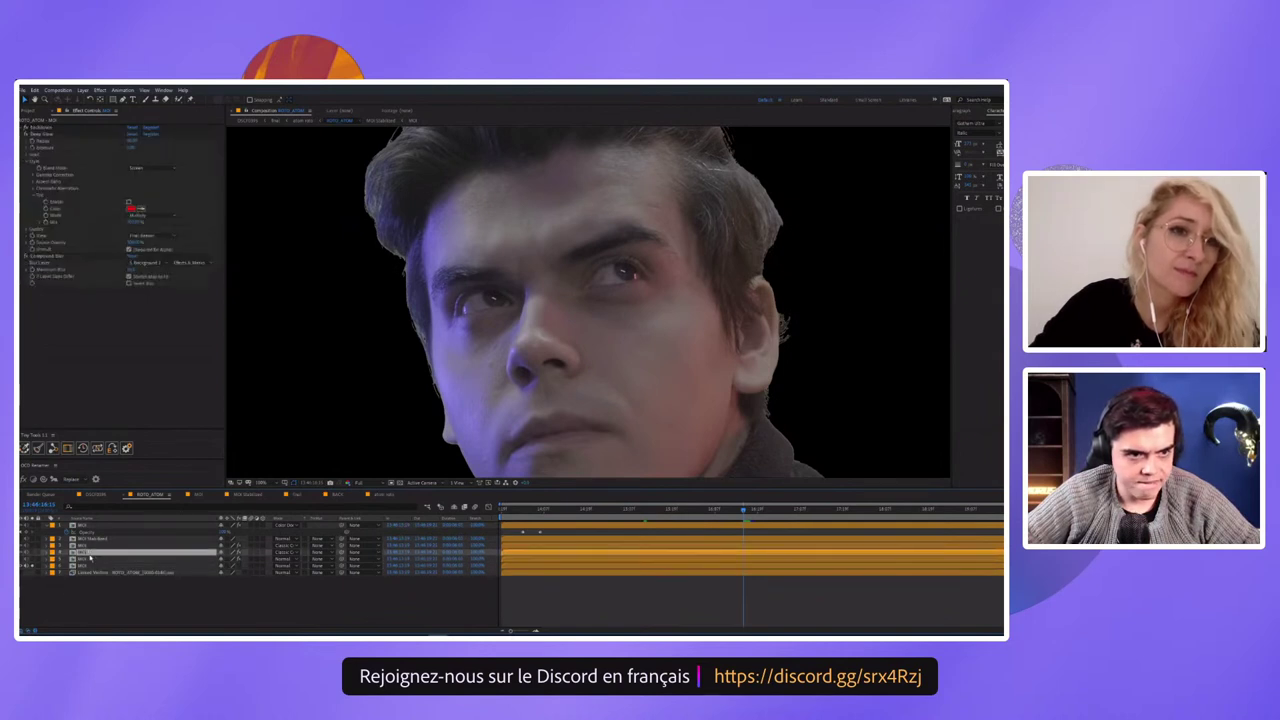
pyautogui.click(89, 566)
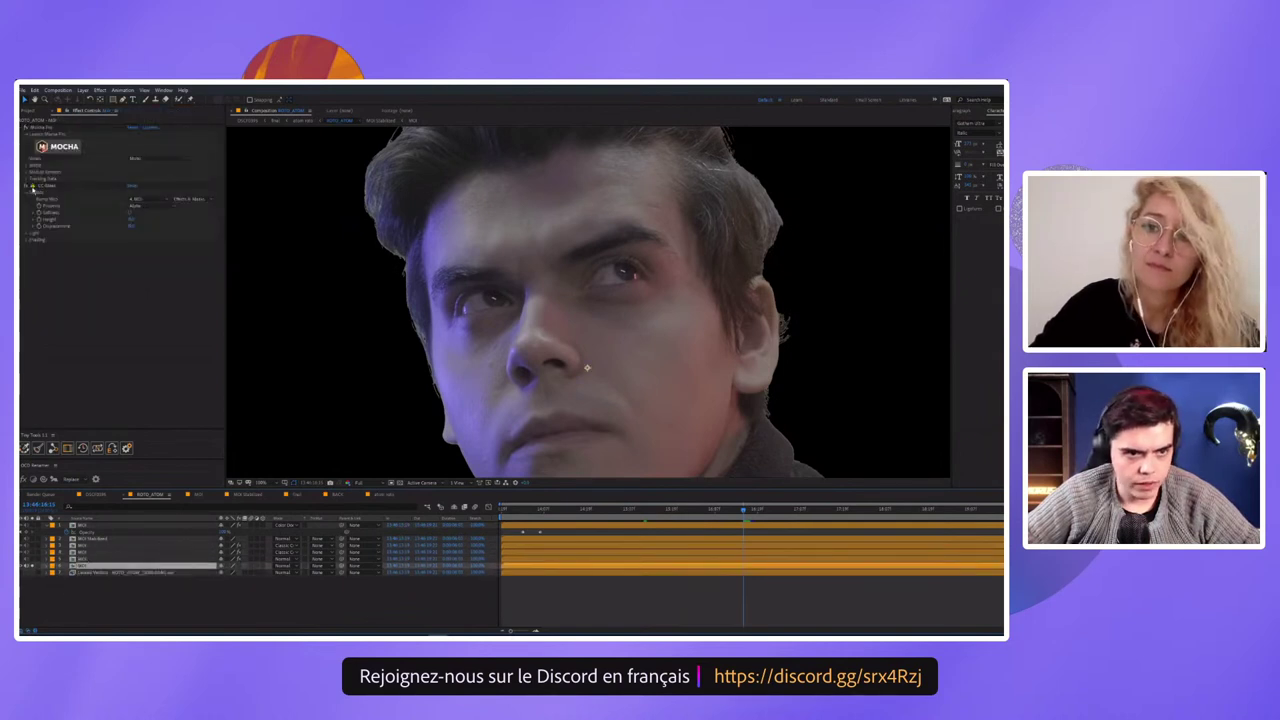
# Expand the Mocha effect settings, toggle the glow lines, and set the bump map source to layer 4
pyautogui.click(27, 188)
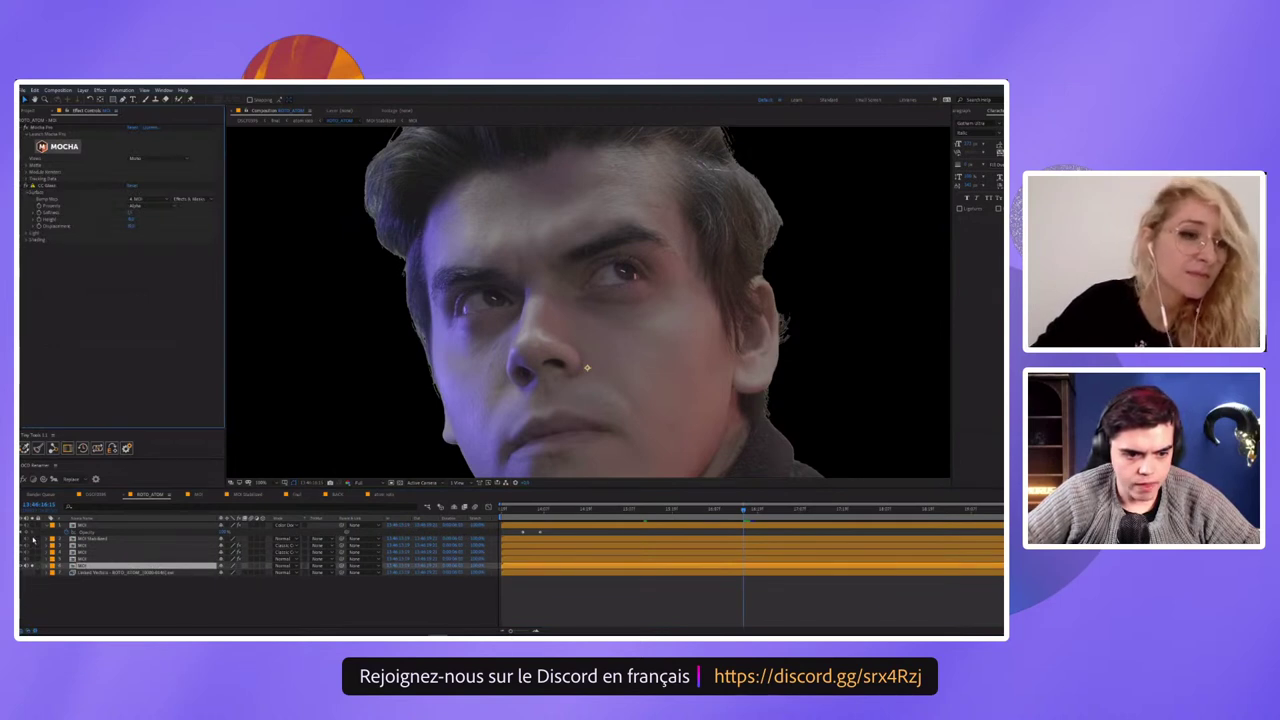
pyautogui.click(33, 540)
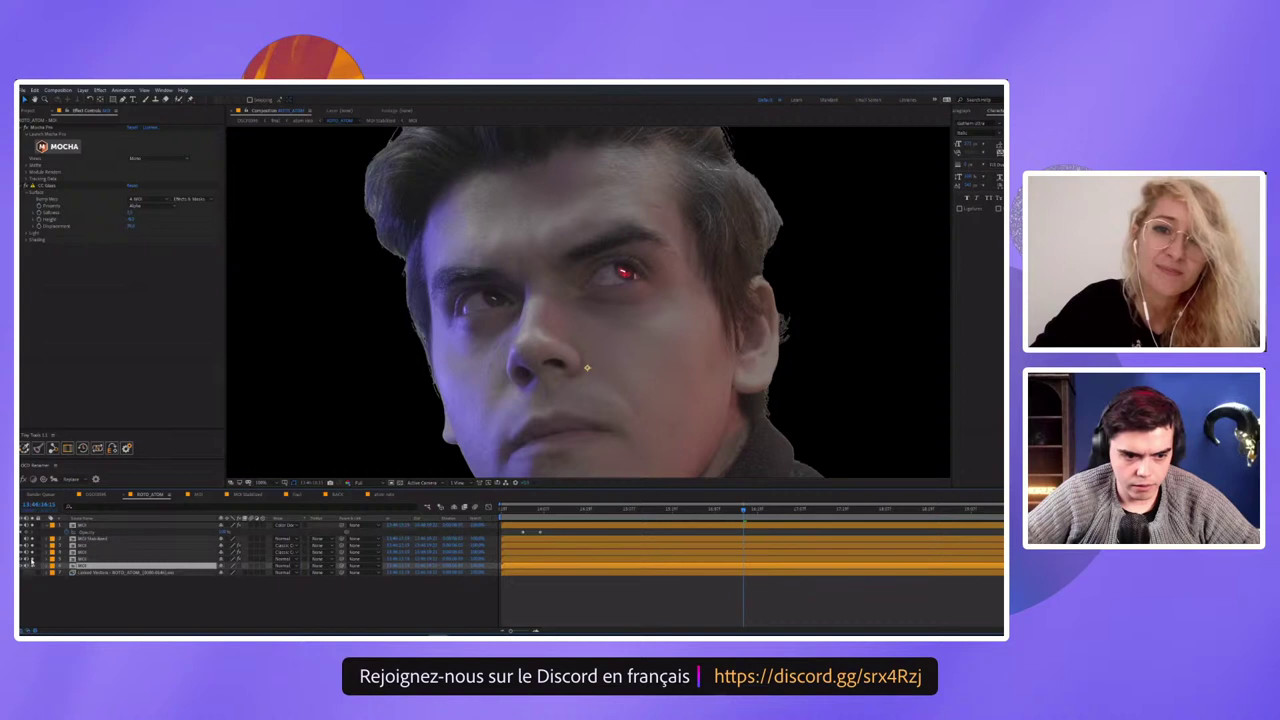
pyautogui.click(33, 563)
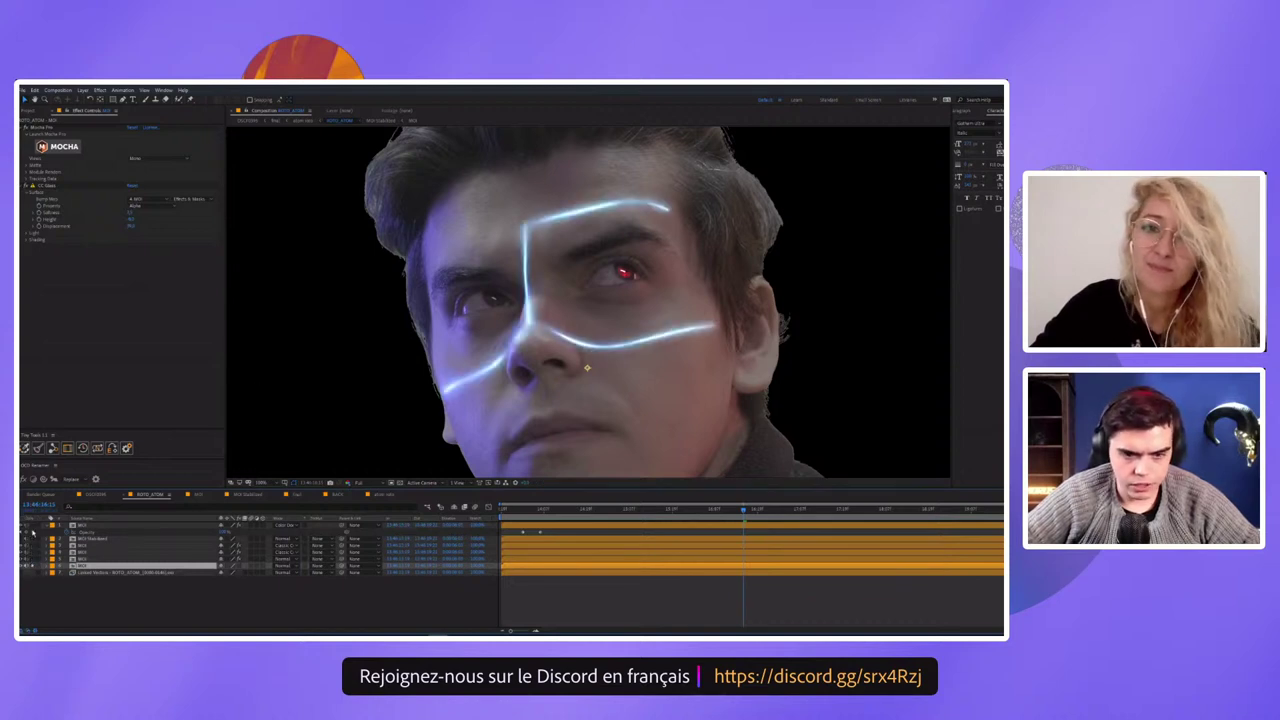
pyautogui.click(33, 533)
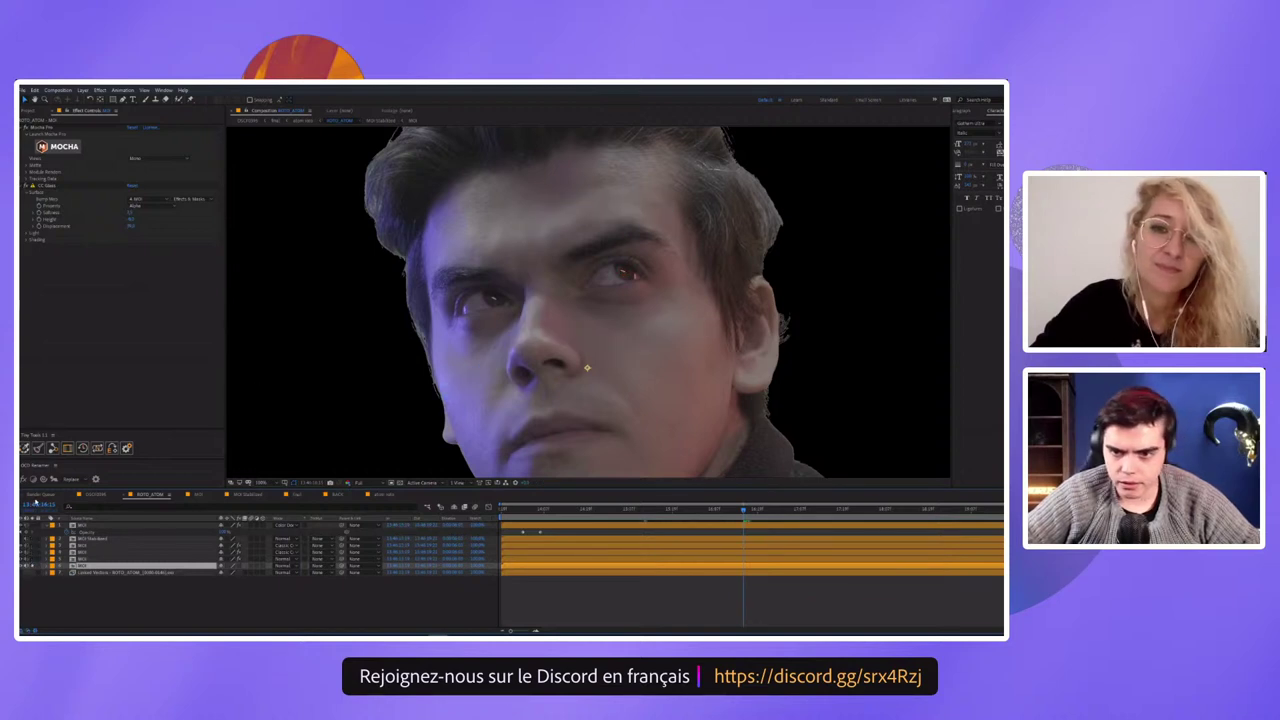
pyautogui.click(140, 198)
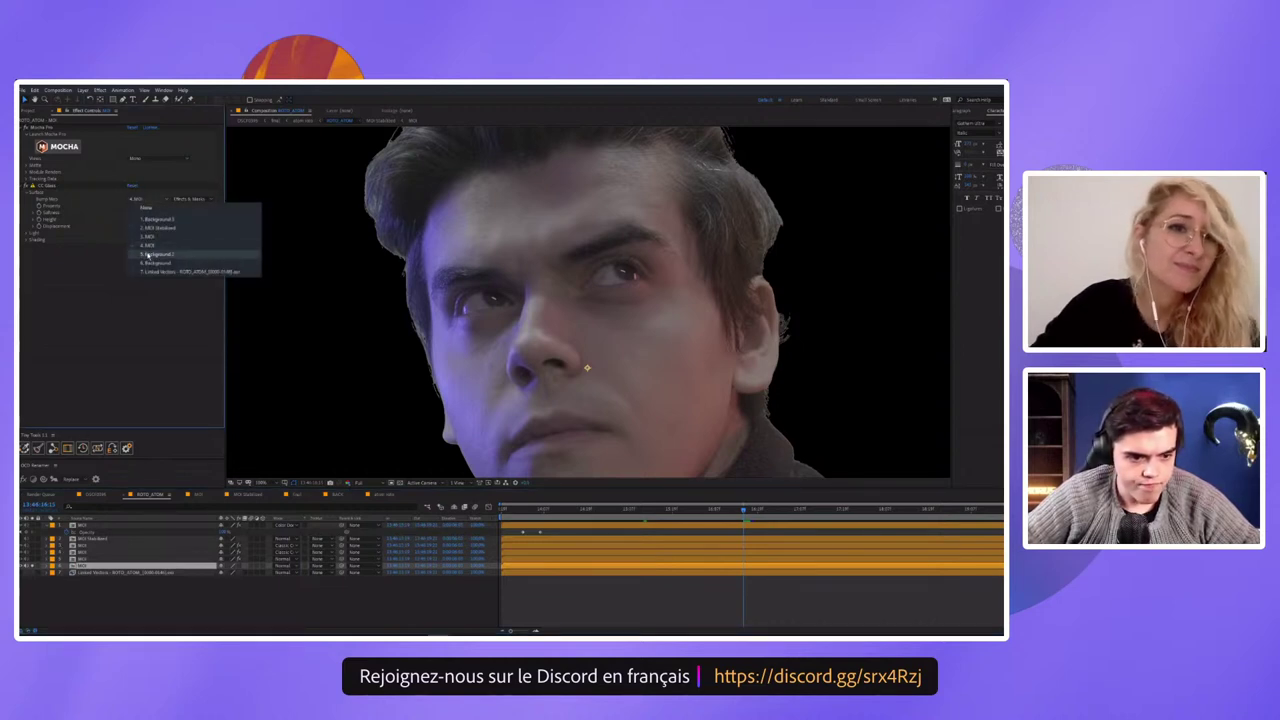
pyautogui.click(150, 245)
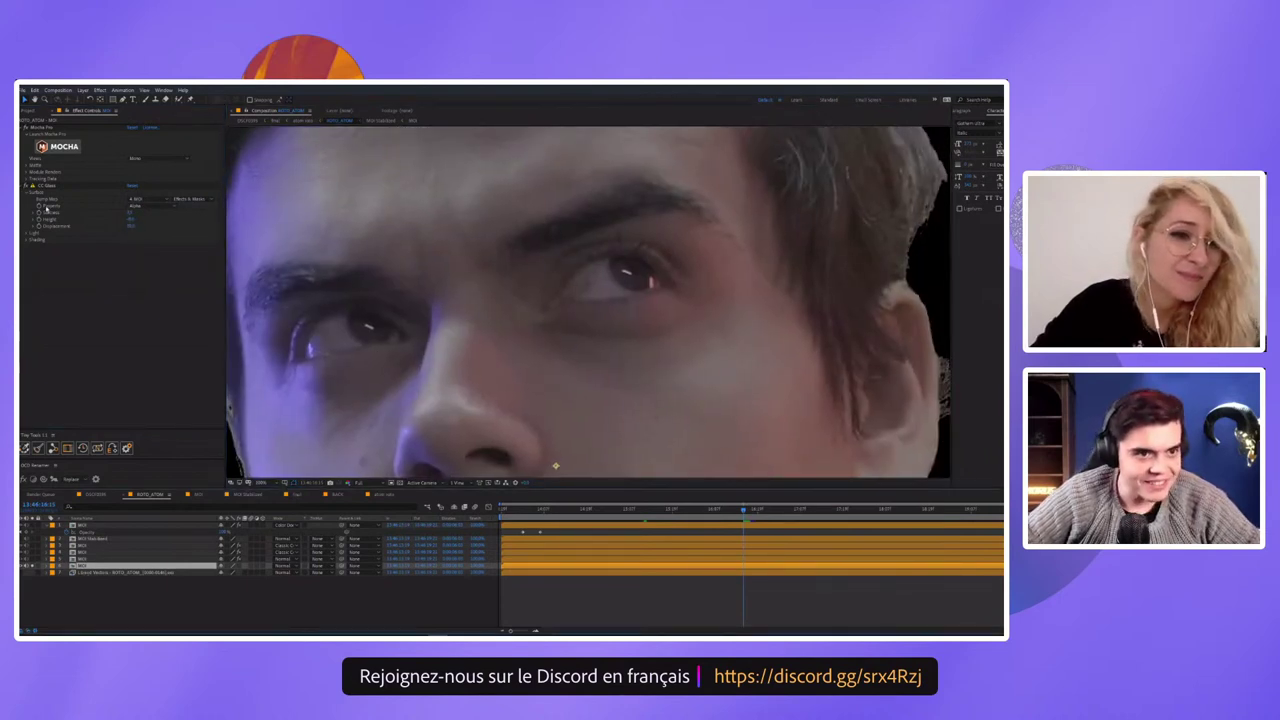
pyautogui.click(33, 186)
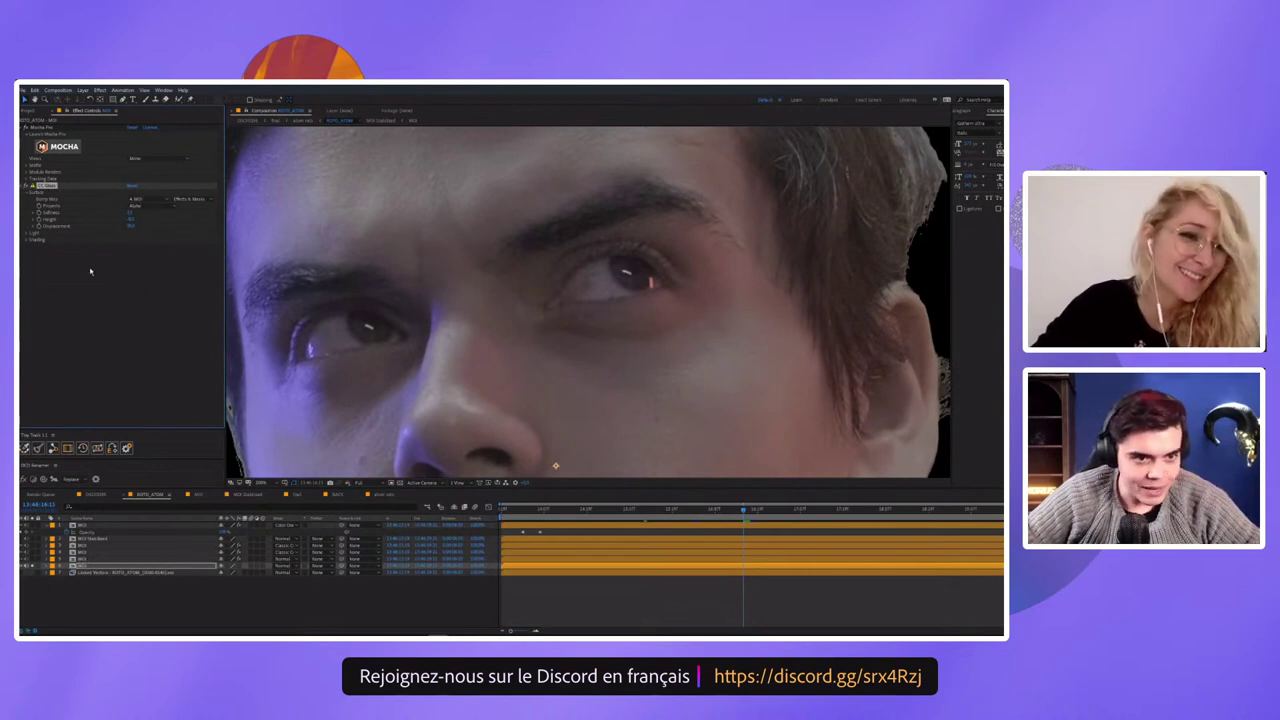
pyautogui.click(145, 198)
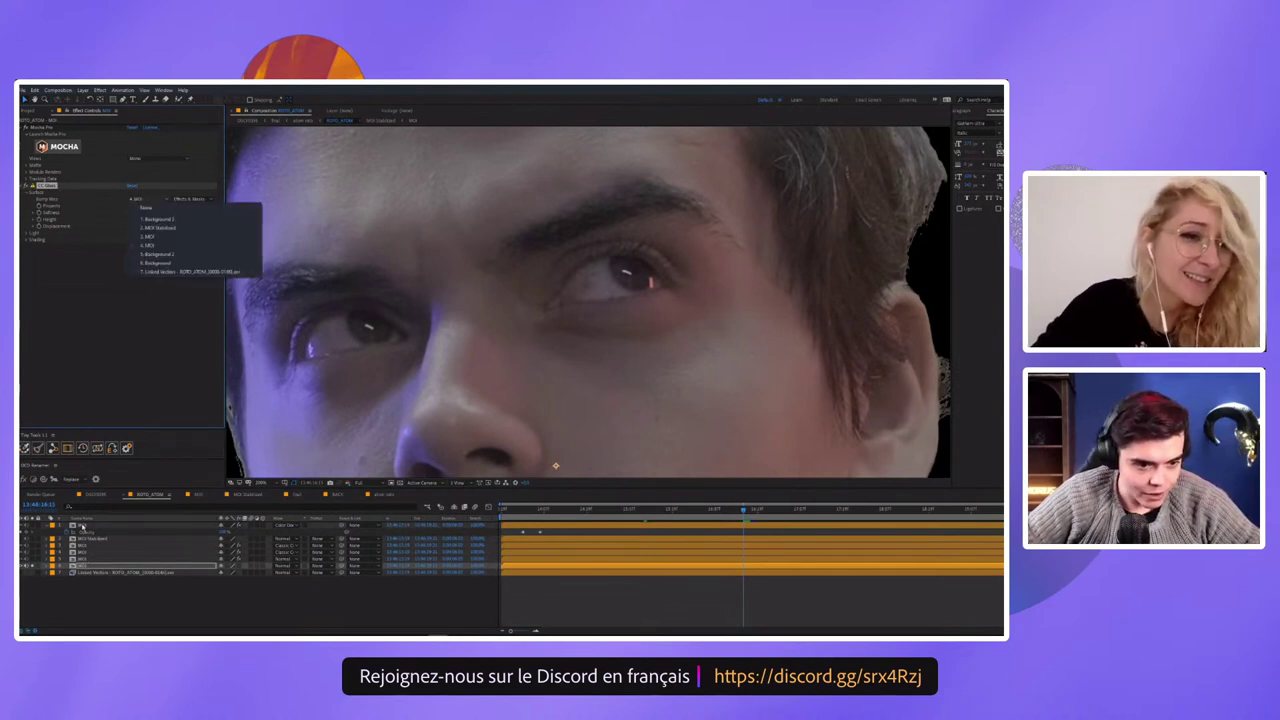
# Toggle the glowing lines layer on and off to compare the result
pyautogui.click(82, 552)
pyautogui.click(33, 553)
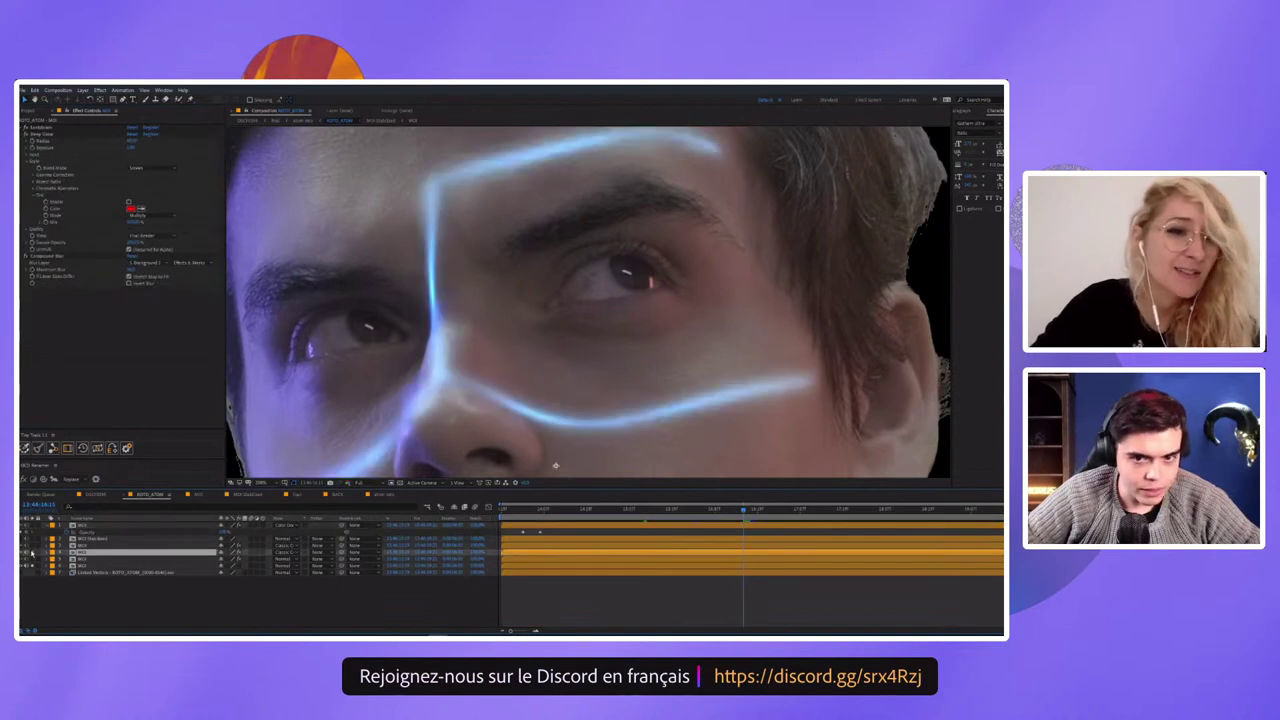
pyautogui.click(31, 553)
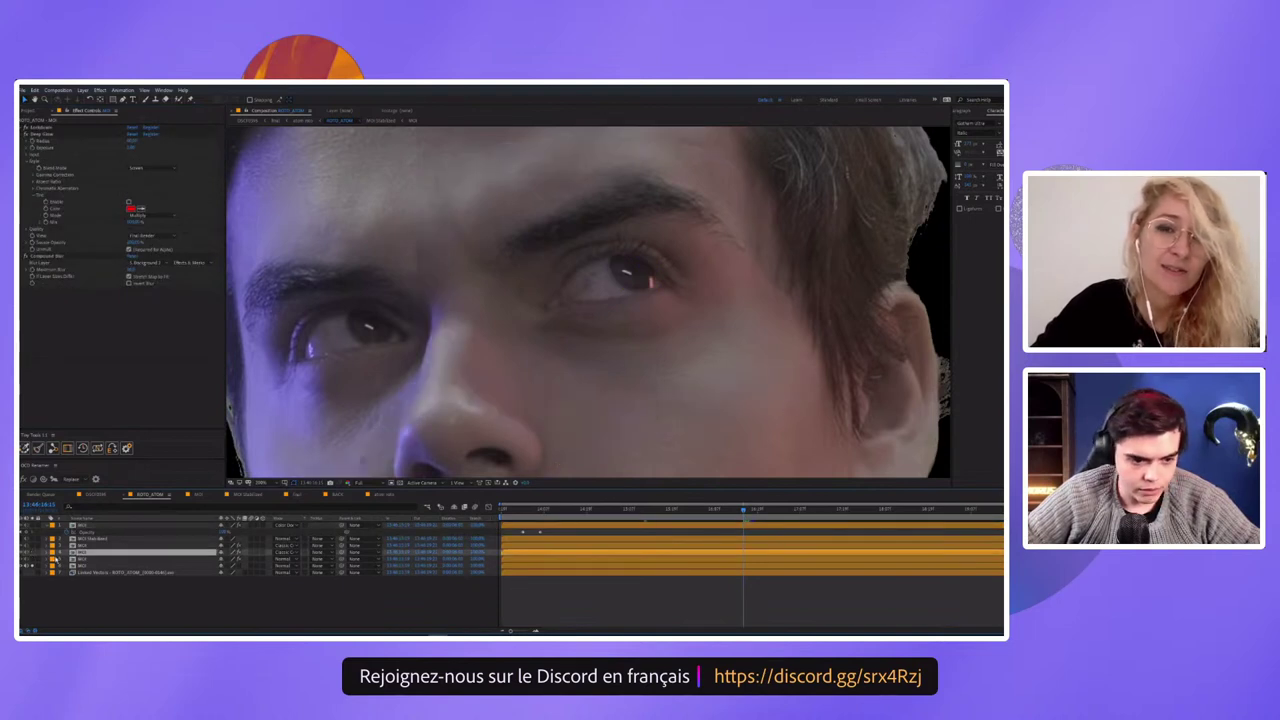
pyautogui.click(31, 553)
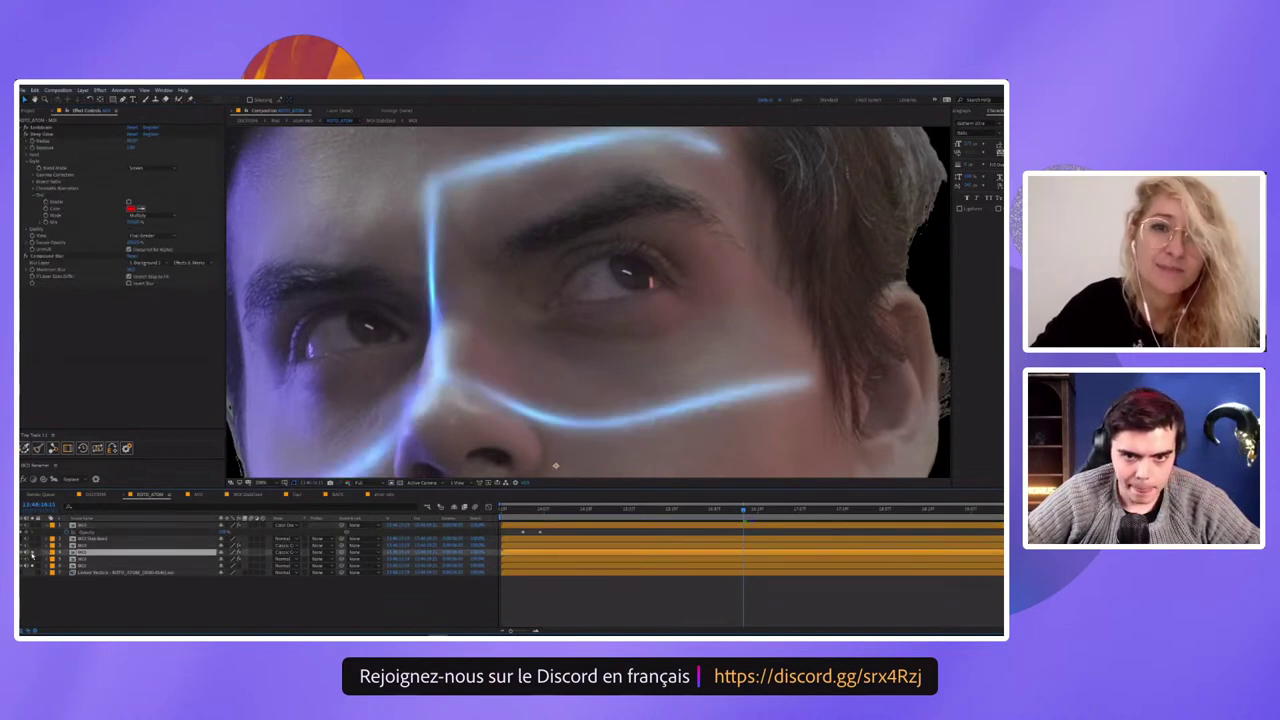
pyautogui.click(25, 553)
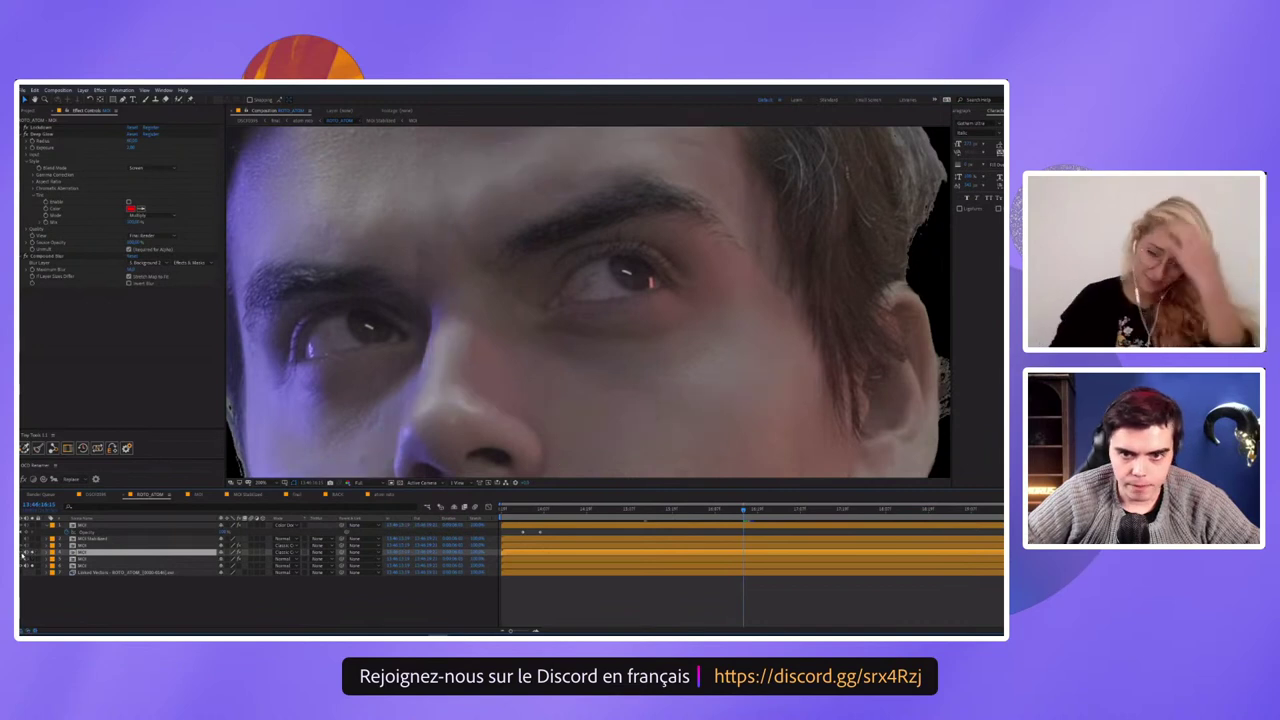
pyautogui.click(25, 553)
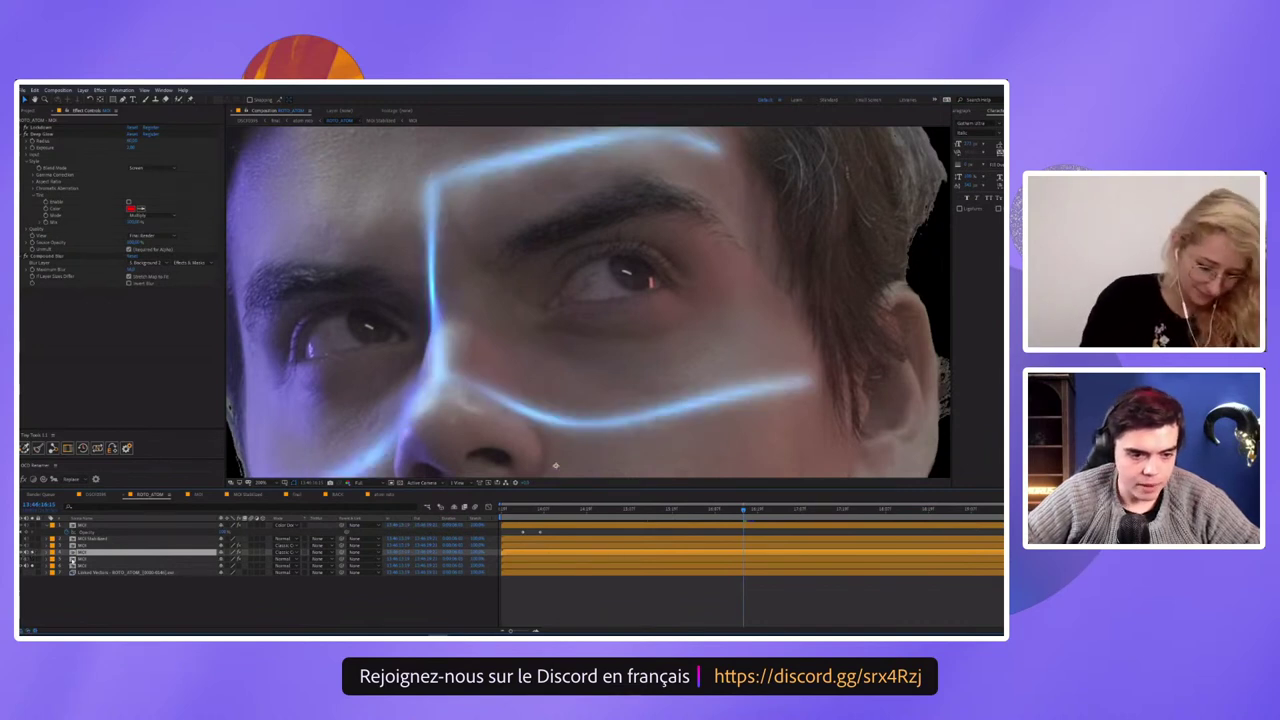
# Try layer 3 and another layer as the Mocha bump map source, then hide the blue streaks at an earlier frame
pyautogui.click(90, 566)
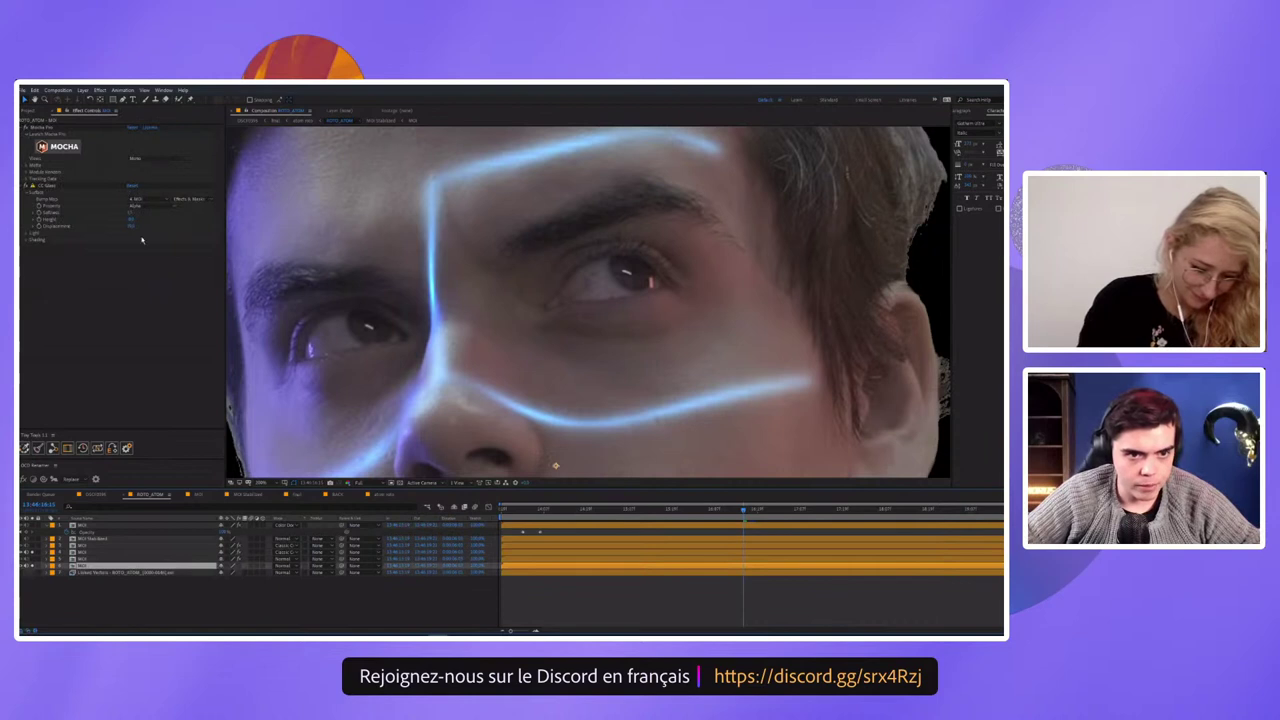
pyautogui.click(140, 198)
pyautogui.click(148, 236)
pyautogui.click(140, 198)
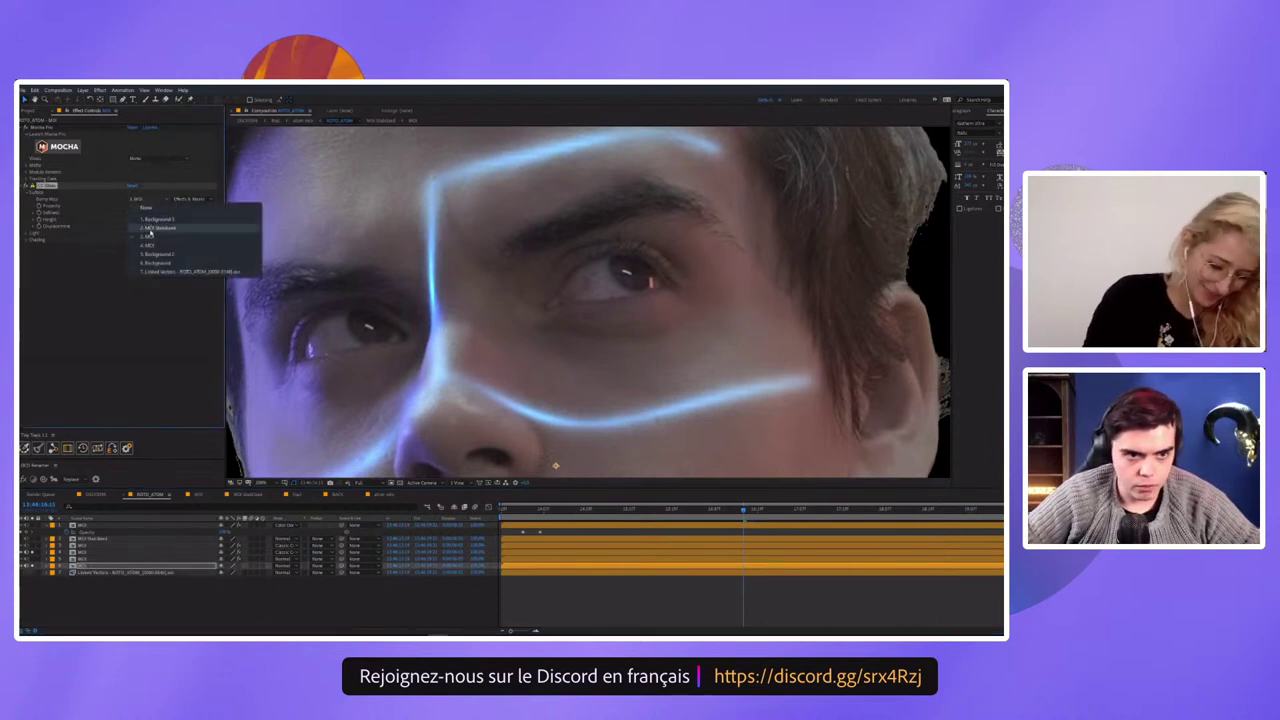
pyautogui.click(150, 245)
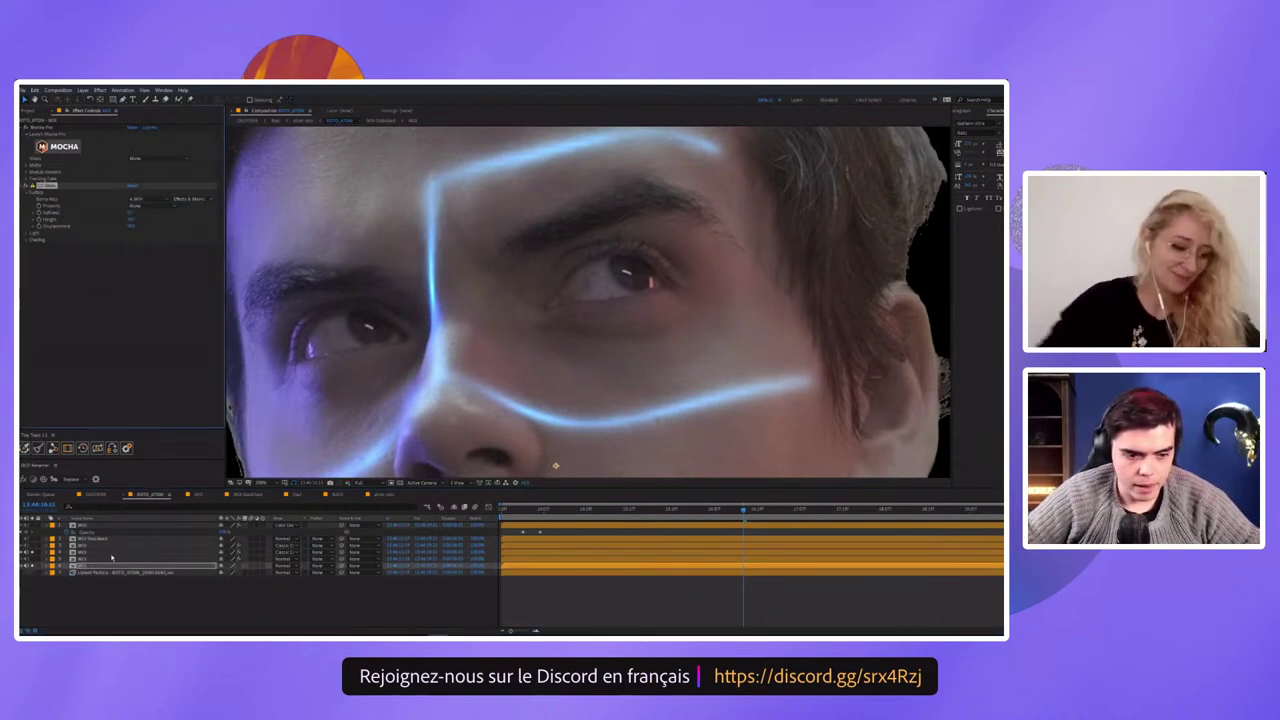
pyautogui.click(30, 558)
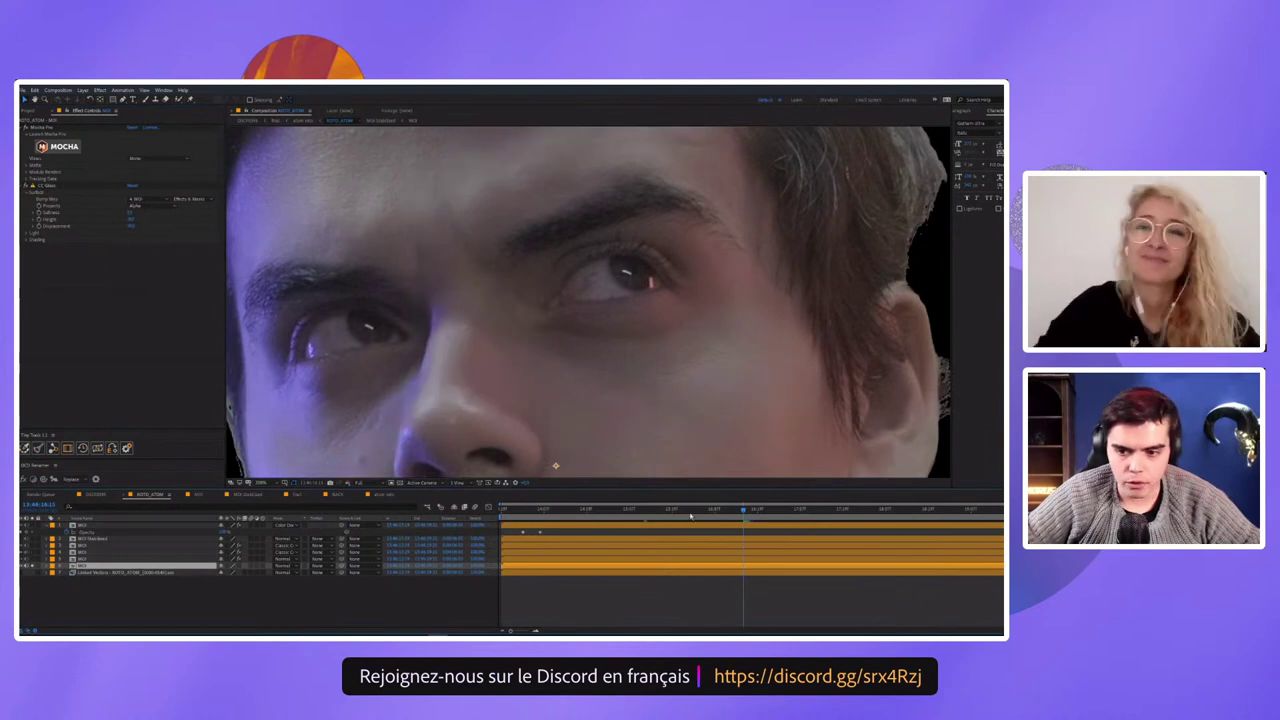
pyautogui.click(735, 512)
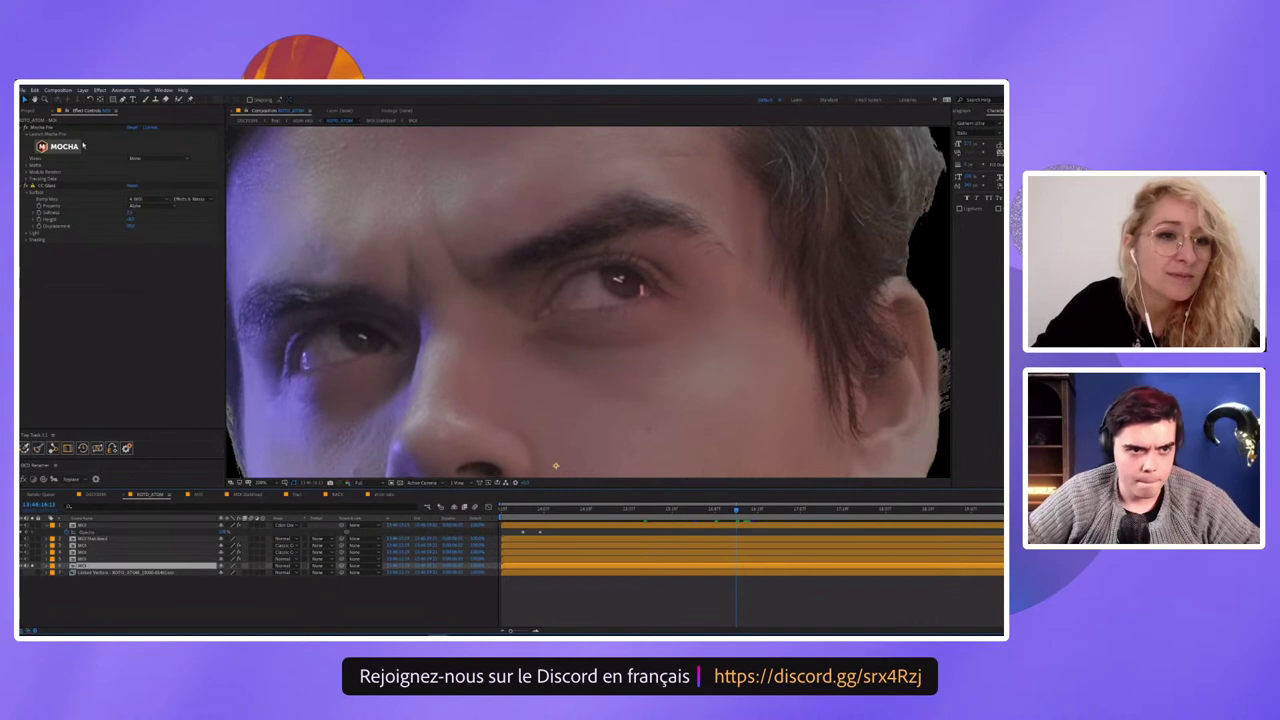
# Check the black-and-white pass and mask path on the face, then turn on the red eye-glow layer
pyautogui.click(33, 112)
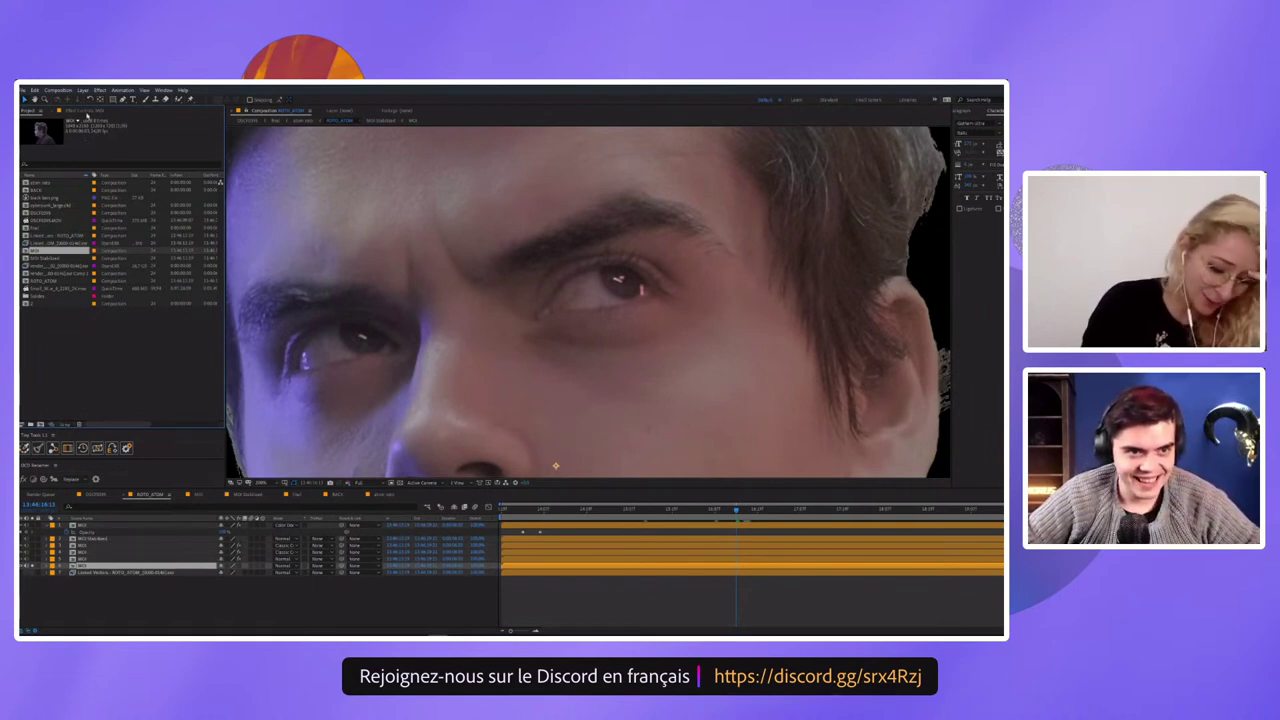
pyautogui.click(85, 111)
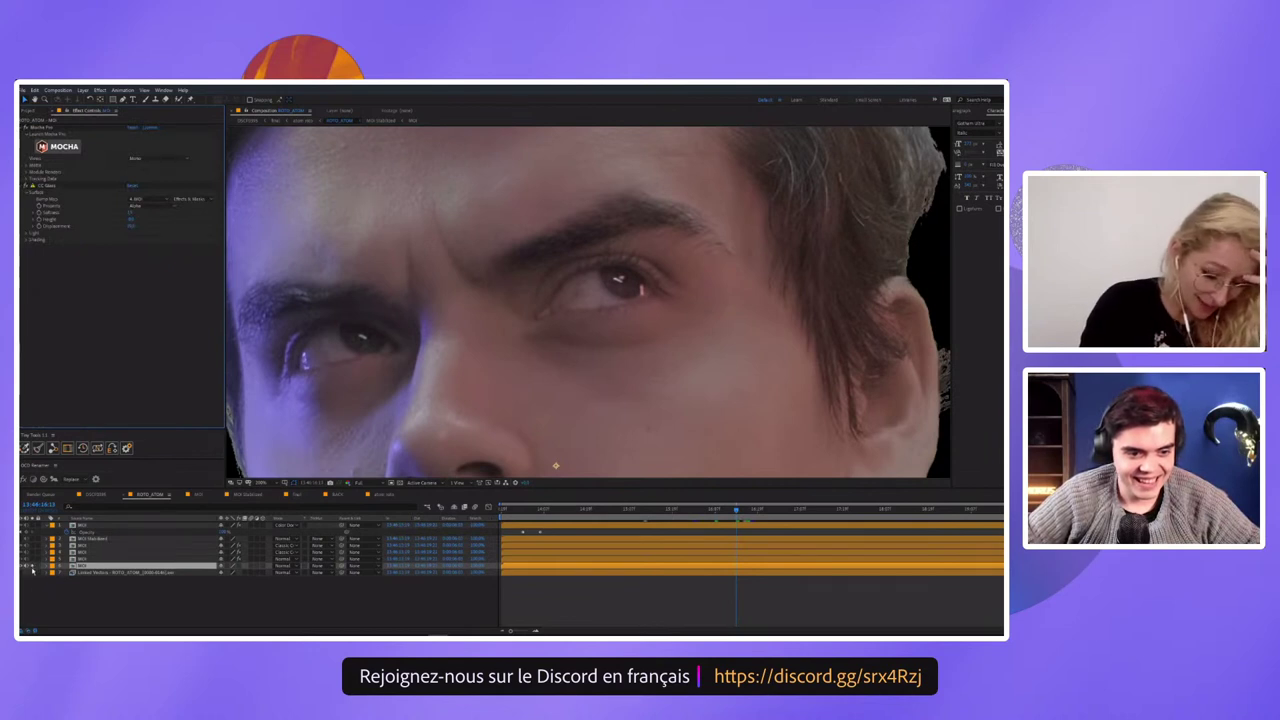
pyautogui.click(33, 558)
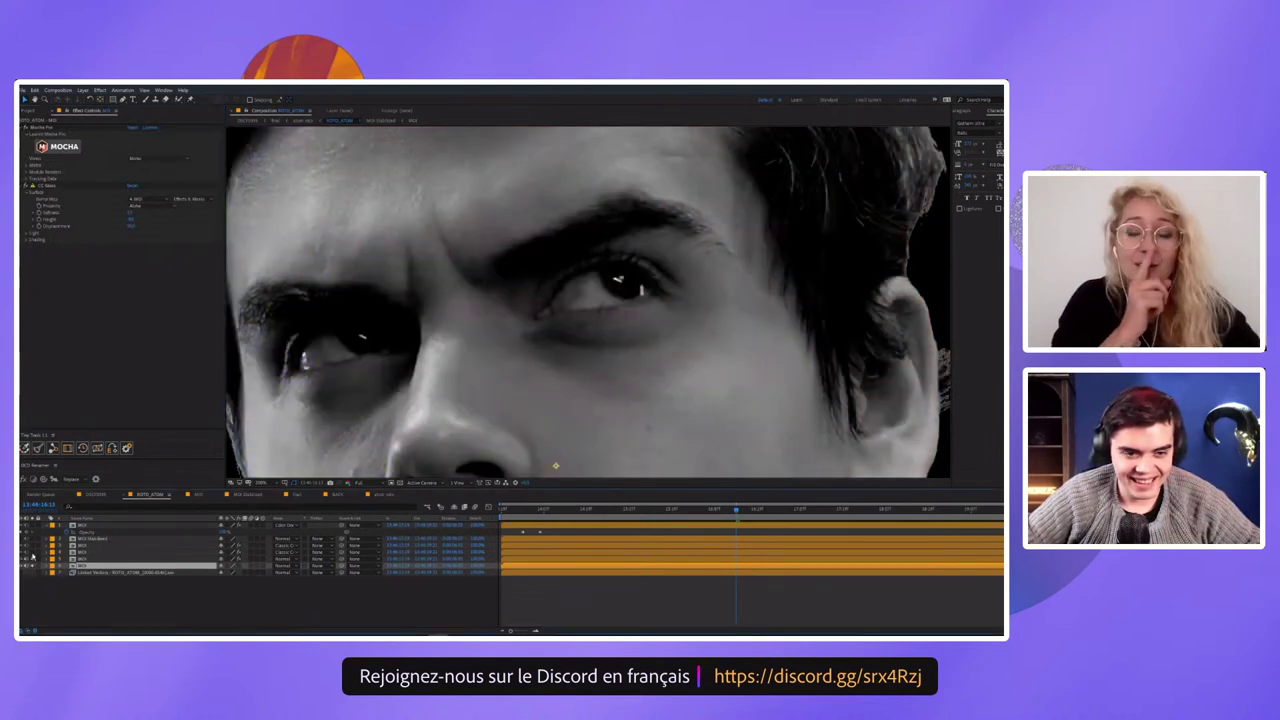
pyautogui.click(32, 550)
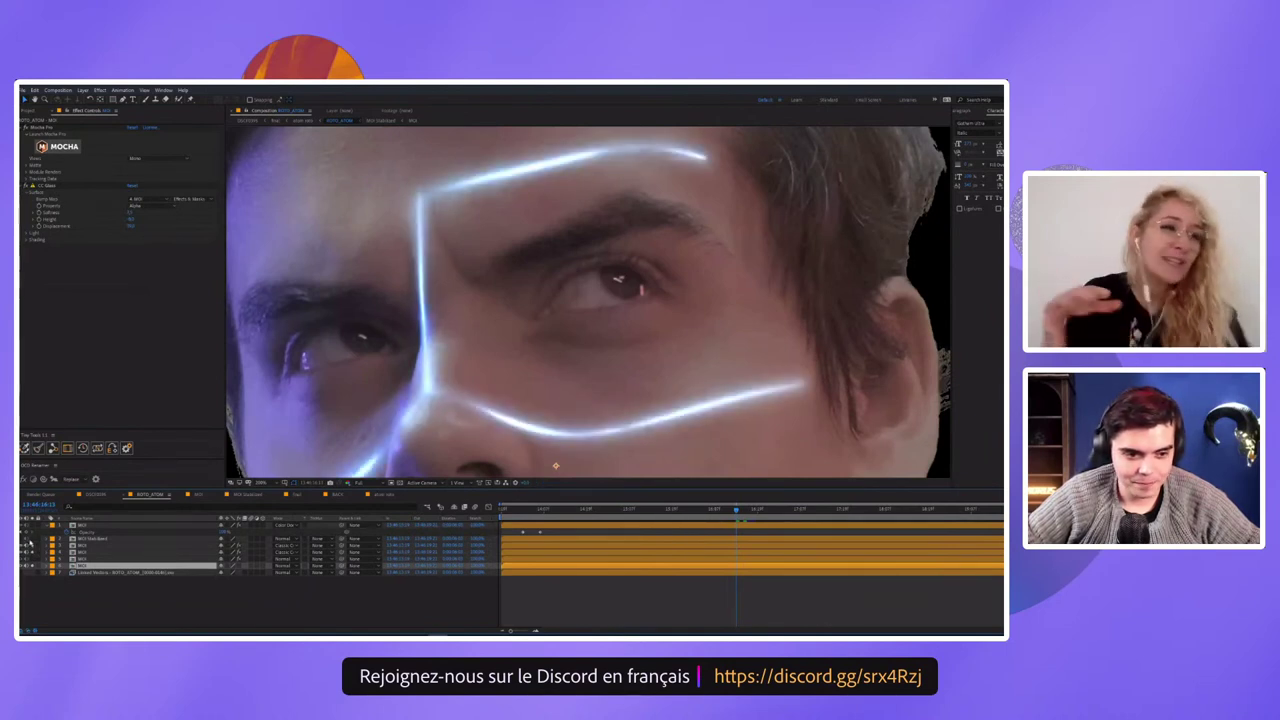
pyautogui.click(32, 541)
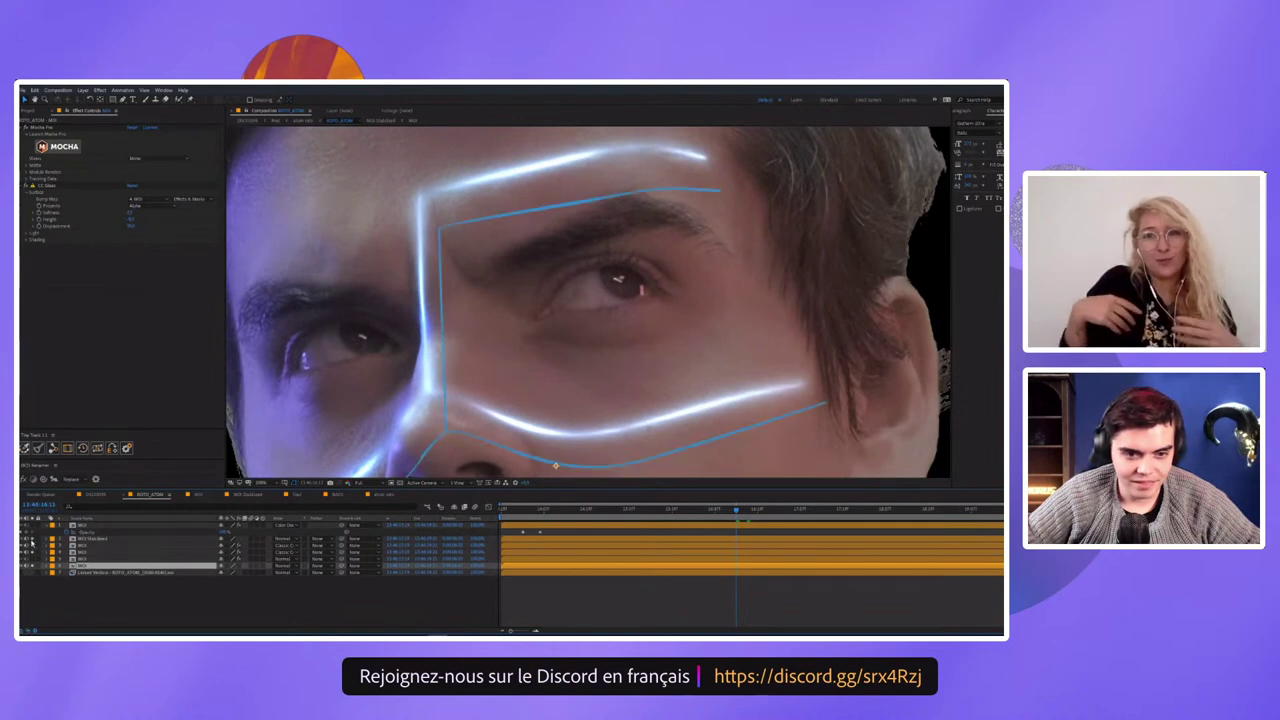
pyautogui.click(32, 540)
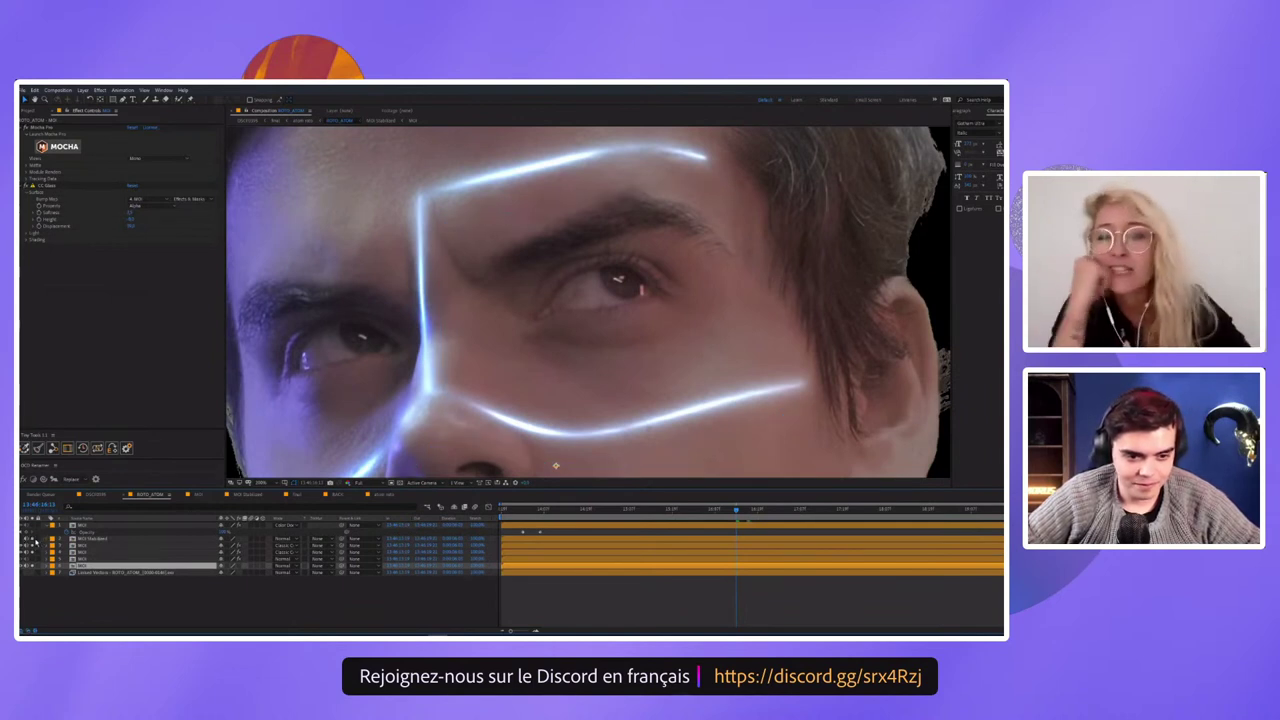
pyautogui.press('F2')
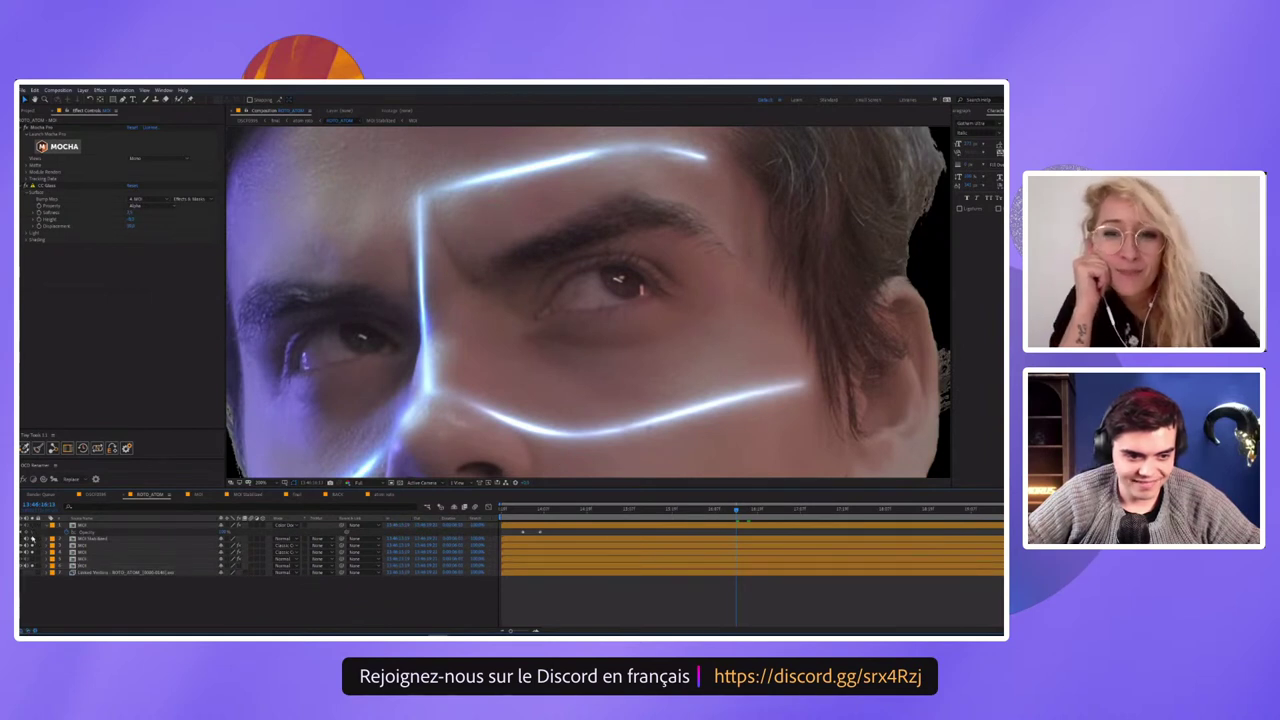
pyautogui.click(34, 526)
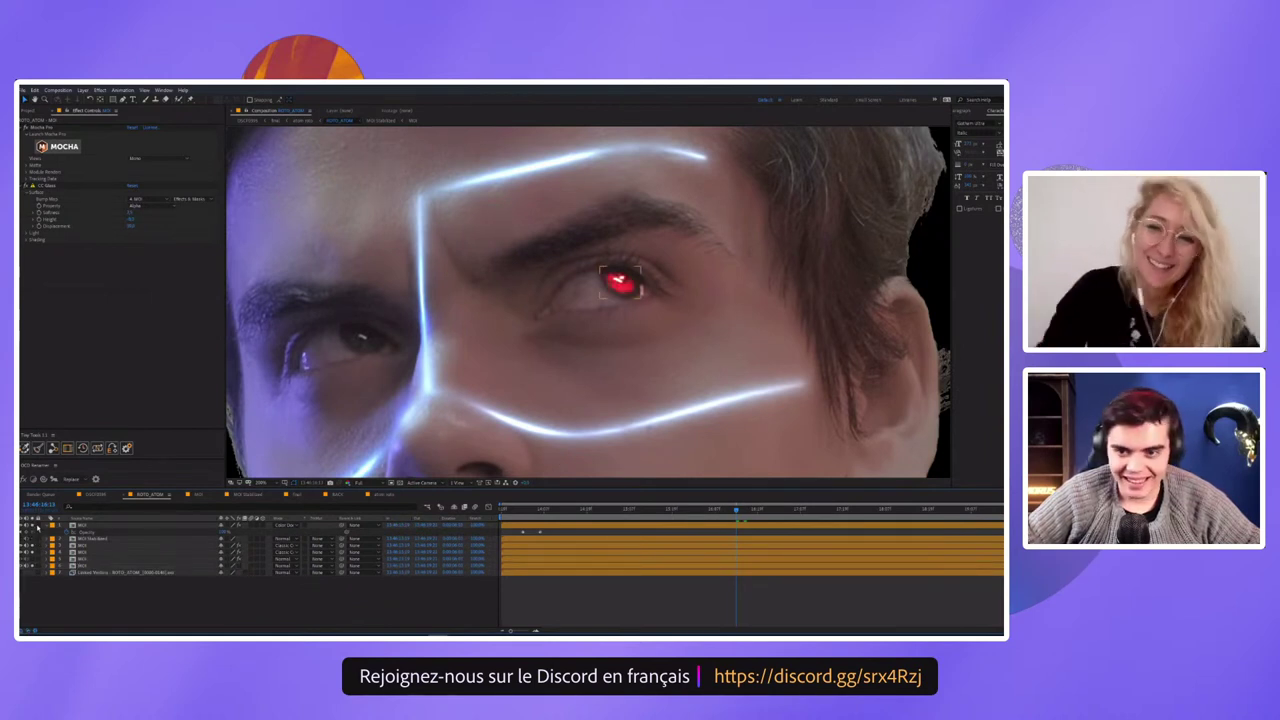
# Select the eye-glow layer, show source names, and inspect its nested comp before returning to ROTO_ATOM
pyautogui.click(100, 523)
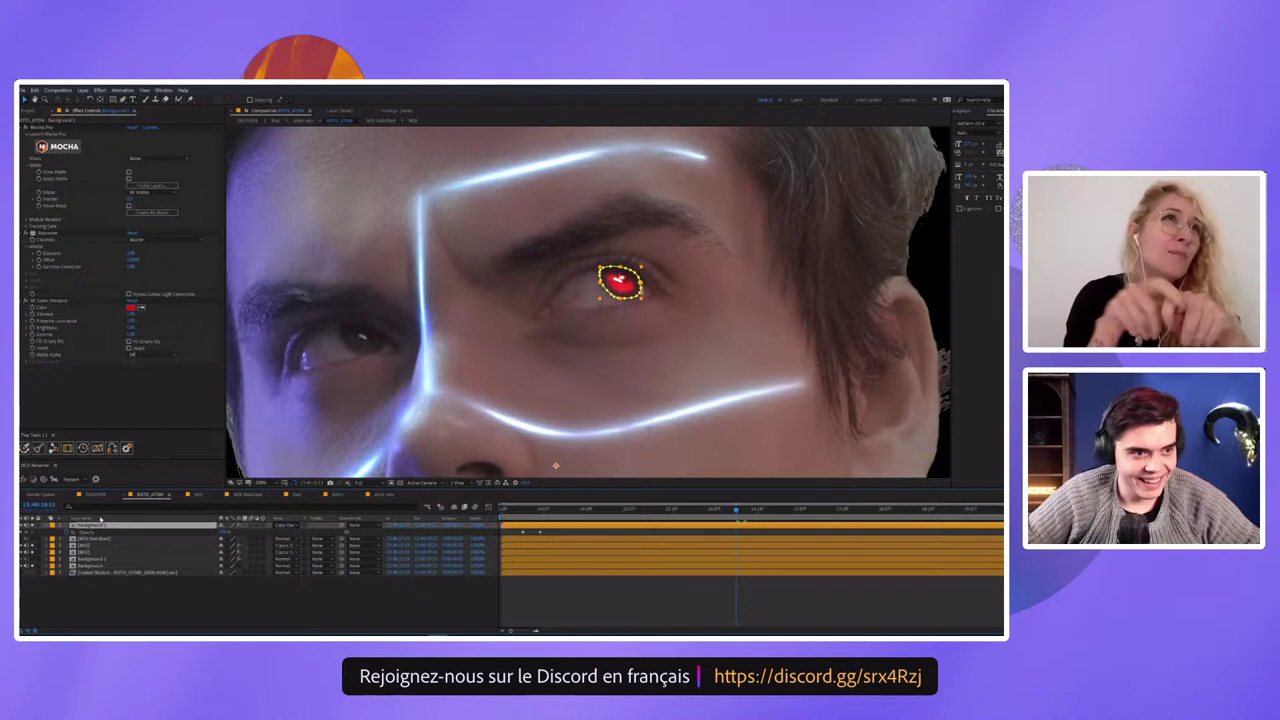
pyautogui.click(100, 518)
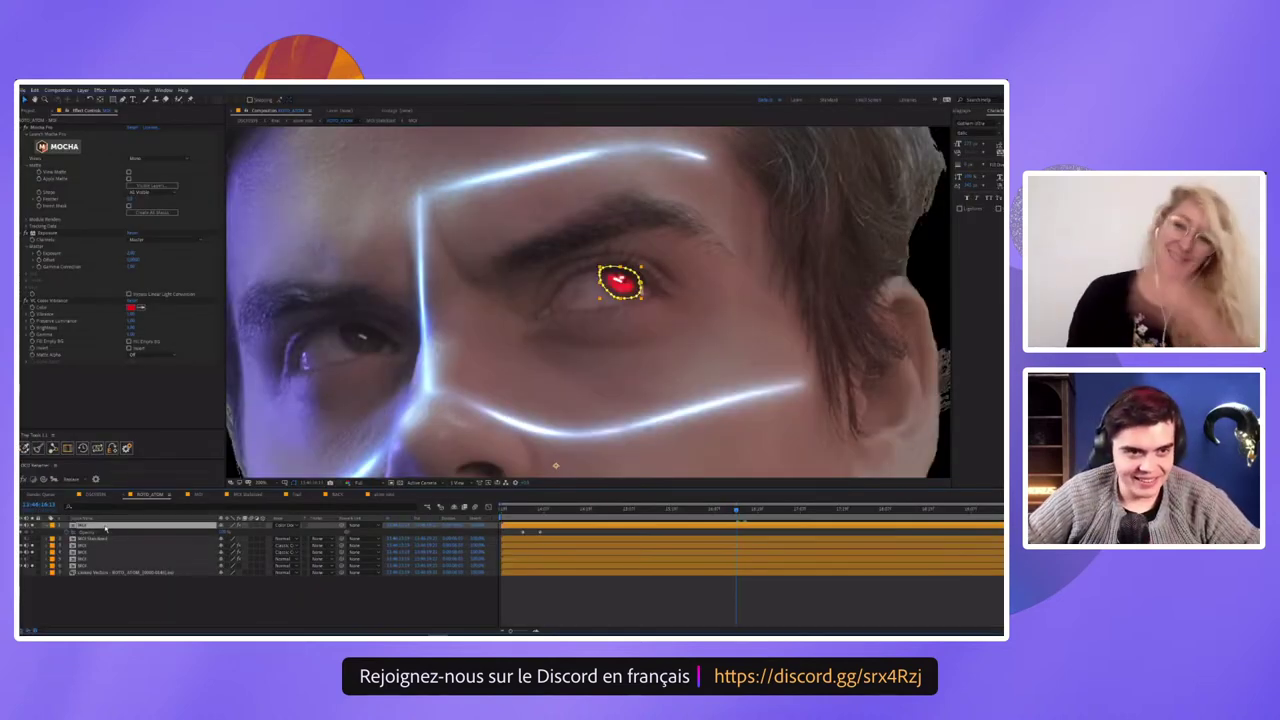
pyautogui.doubleClick(107, 529)
pyautogui.scroll(2, 607, 291)
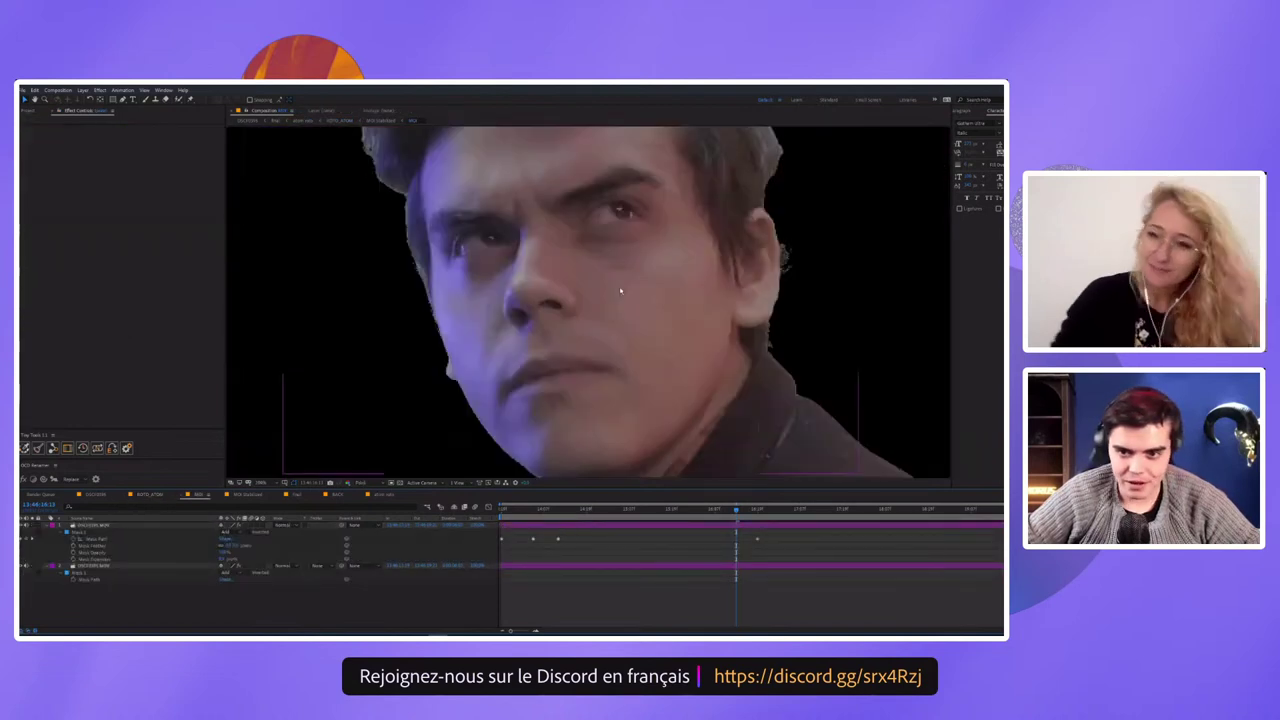
pyautogui.click(150, 495)
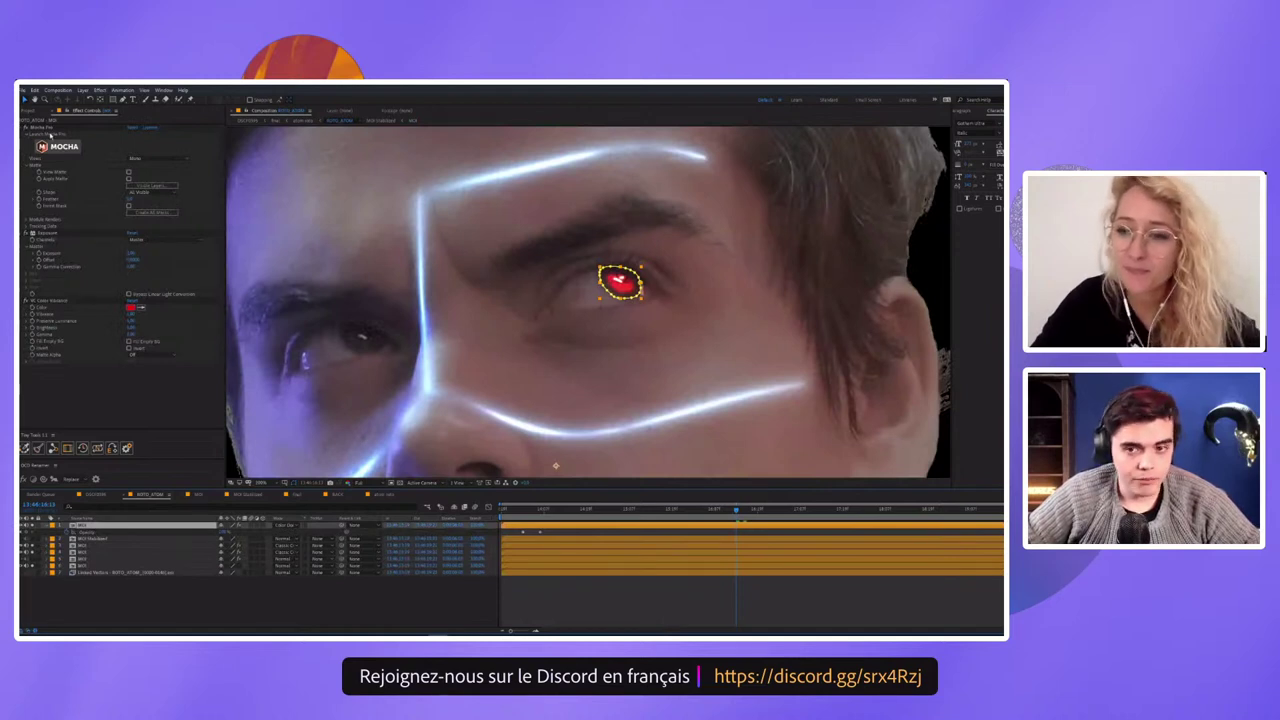
# Check the Mocha Pro tracking by zooming in on the glowing eye and back out, then open the first composition
pyautogui.click(52, 132)
pyautogui.press('.')
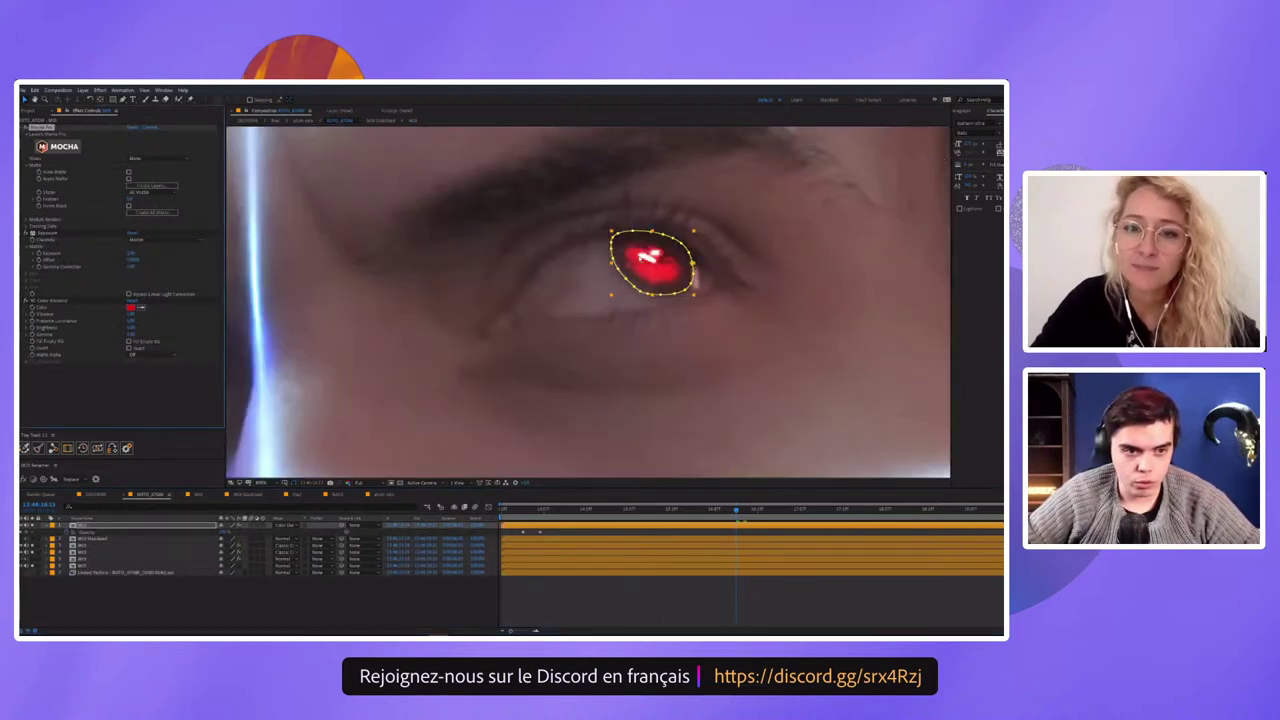
pyautogui.press(',')
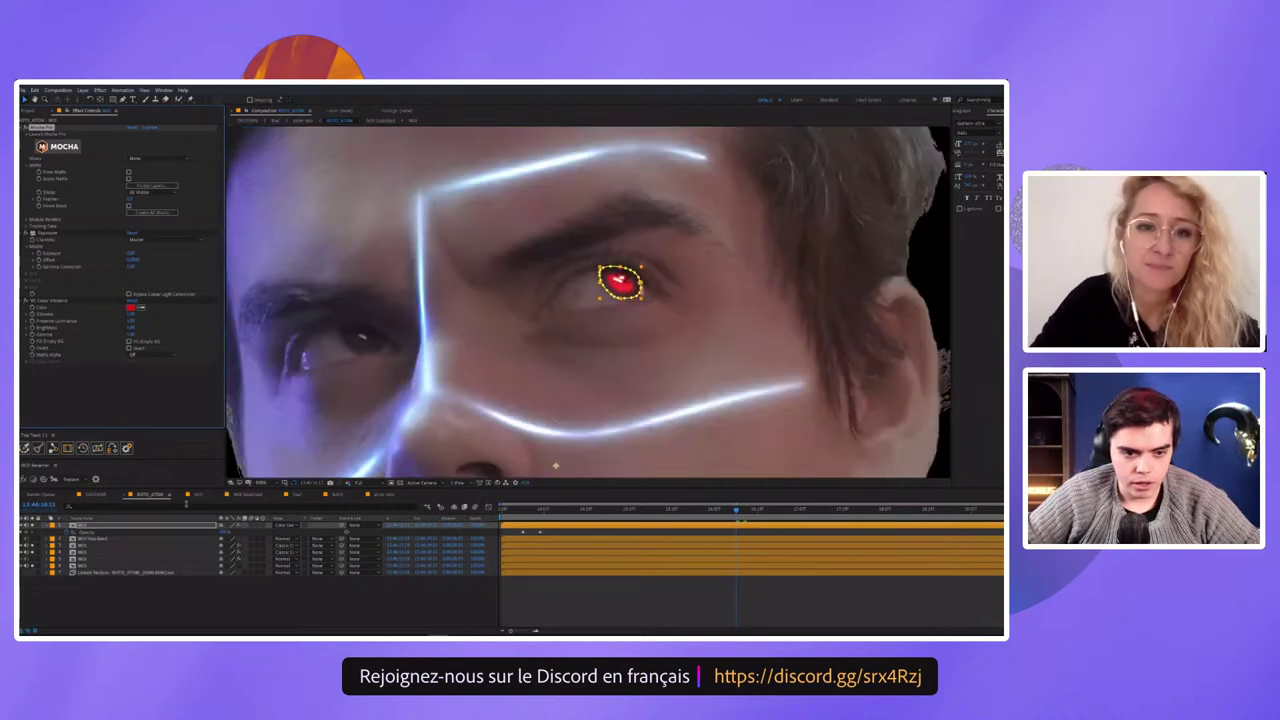
pyautogui.click(98, 495)
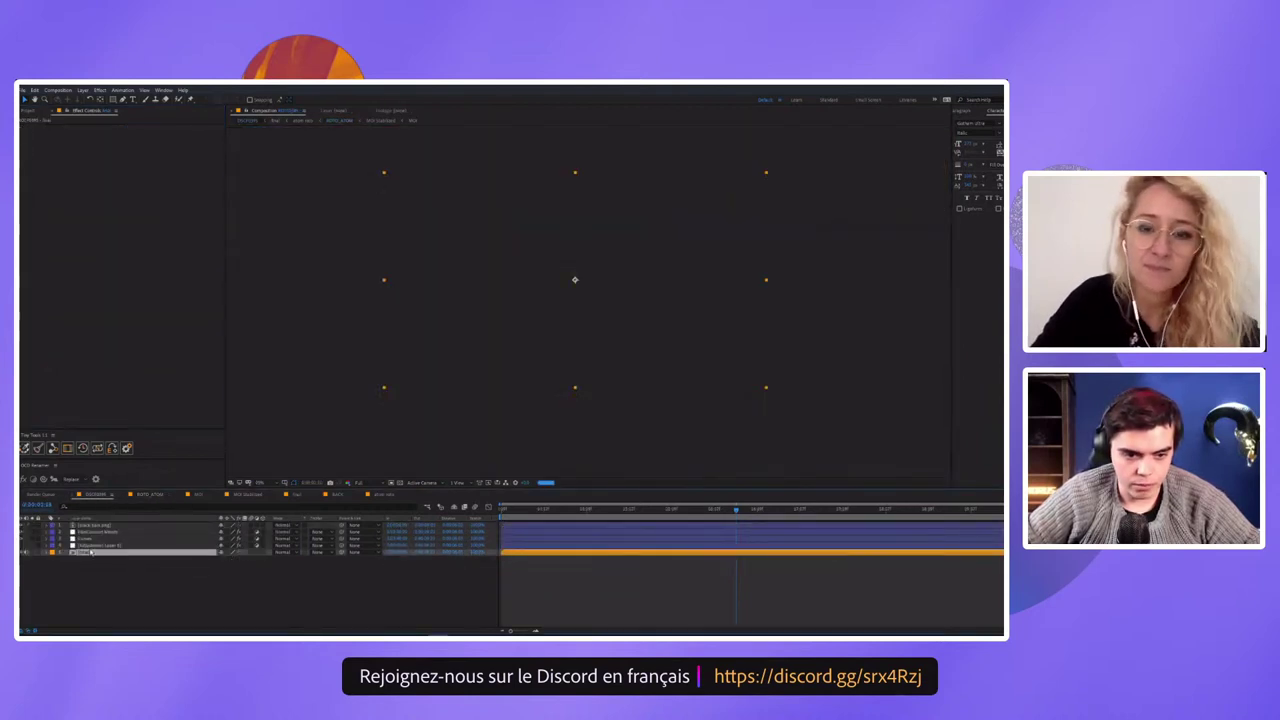
# Select the adjustment layer and the top layer to view the final letterboxed neon-face composite
pyautogui.click(95, 545)
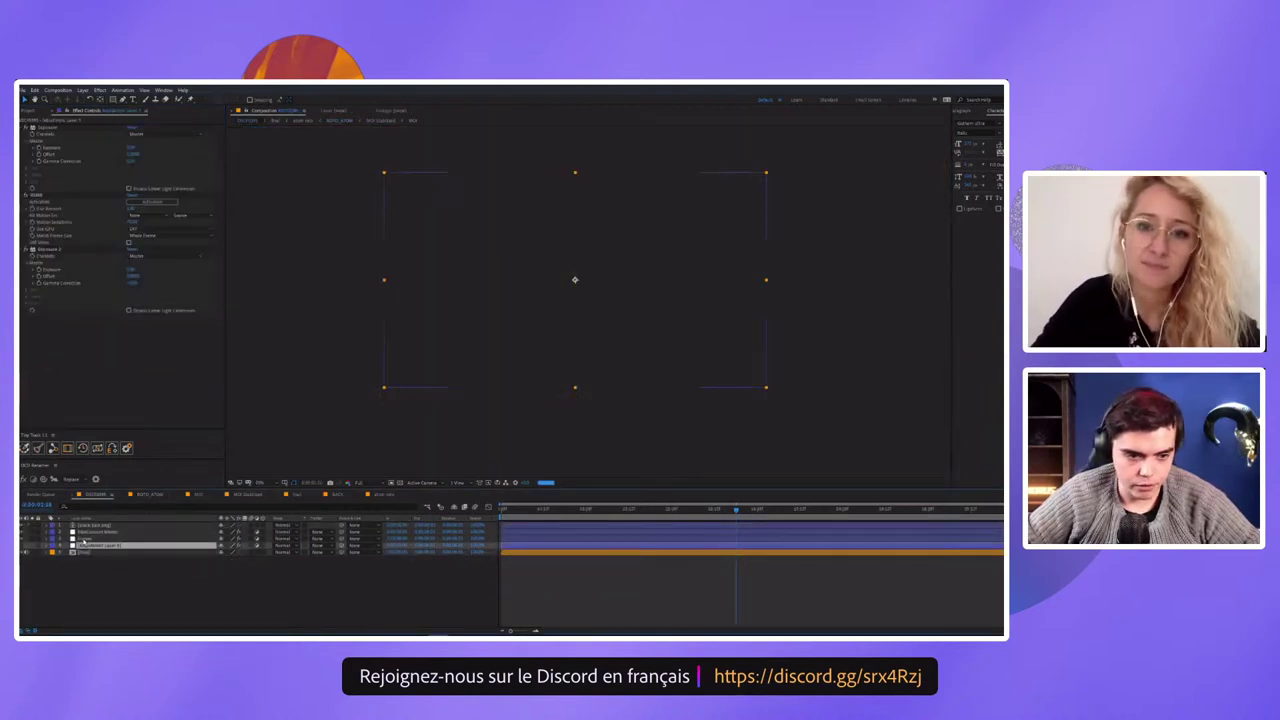
pyautogui.click(95, 525)
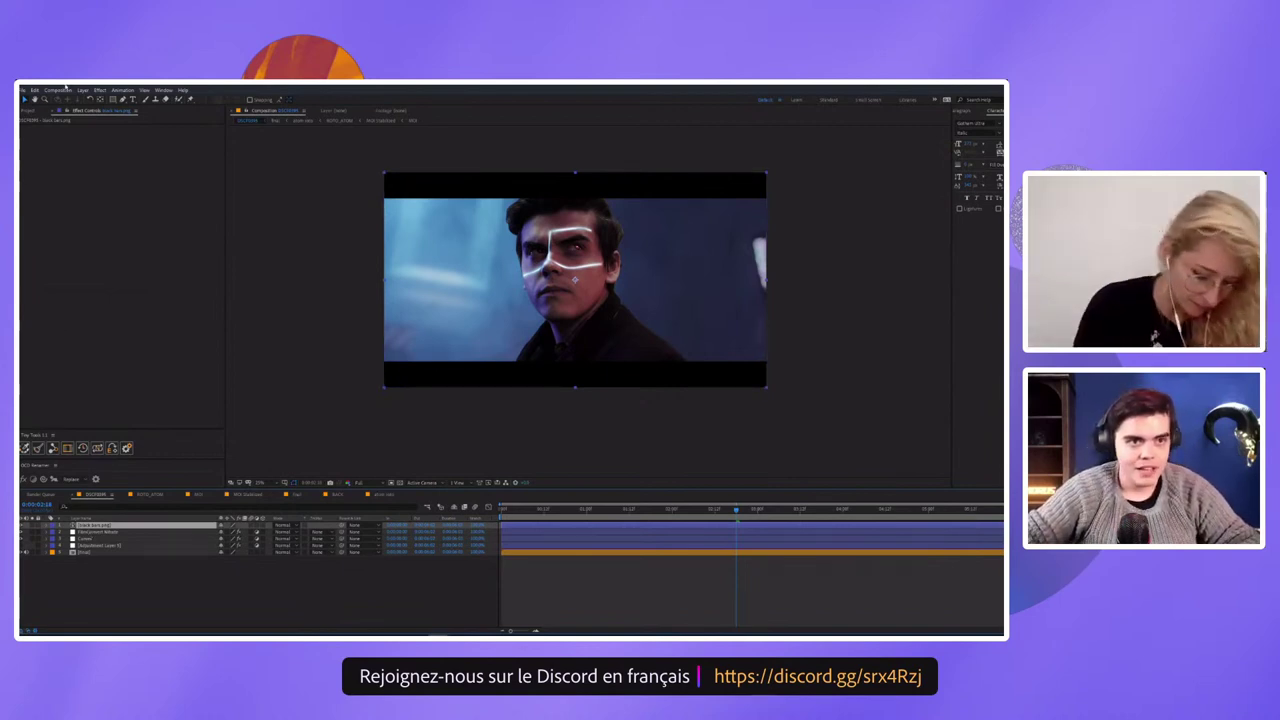
# Start a new empty project, discarding changes to the current one, and open a file browser
pyautogui.click(22, 90)
pyautogui.moveTo(100, 99)
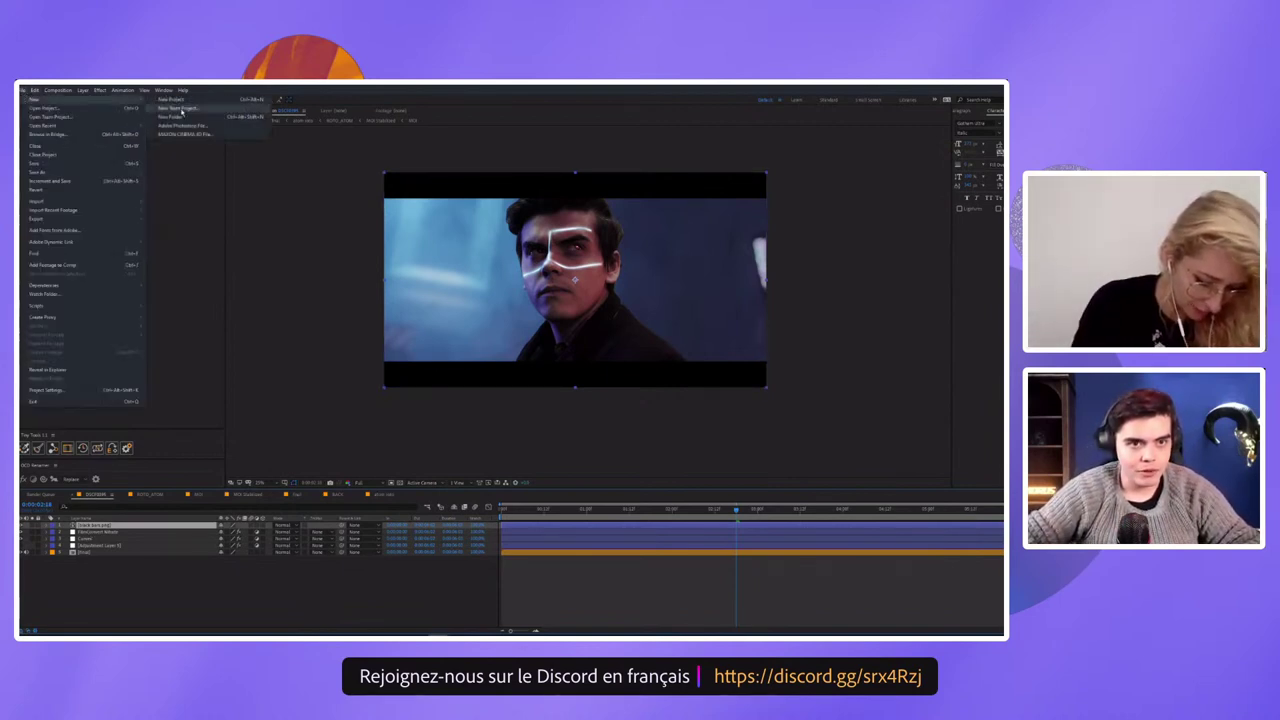
pyautogui.click(185, 101)
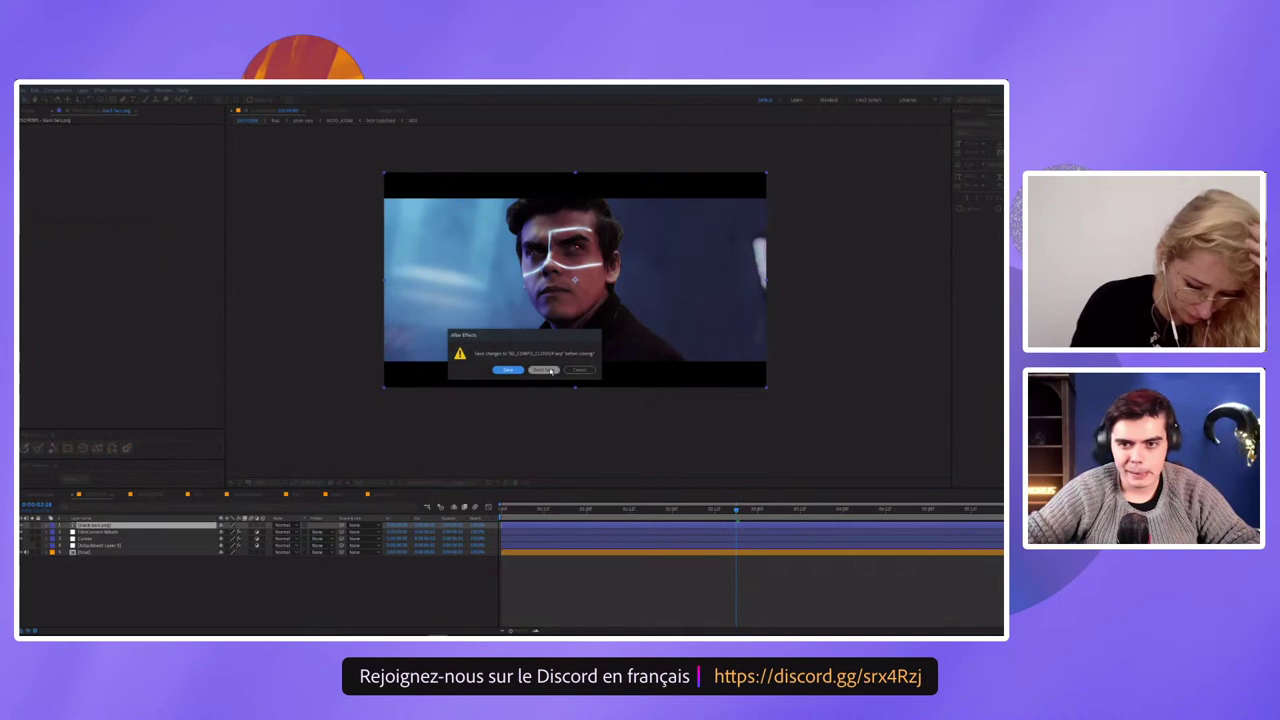
pyautogui.click(550, 371)
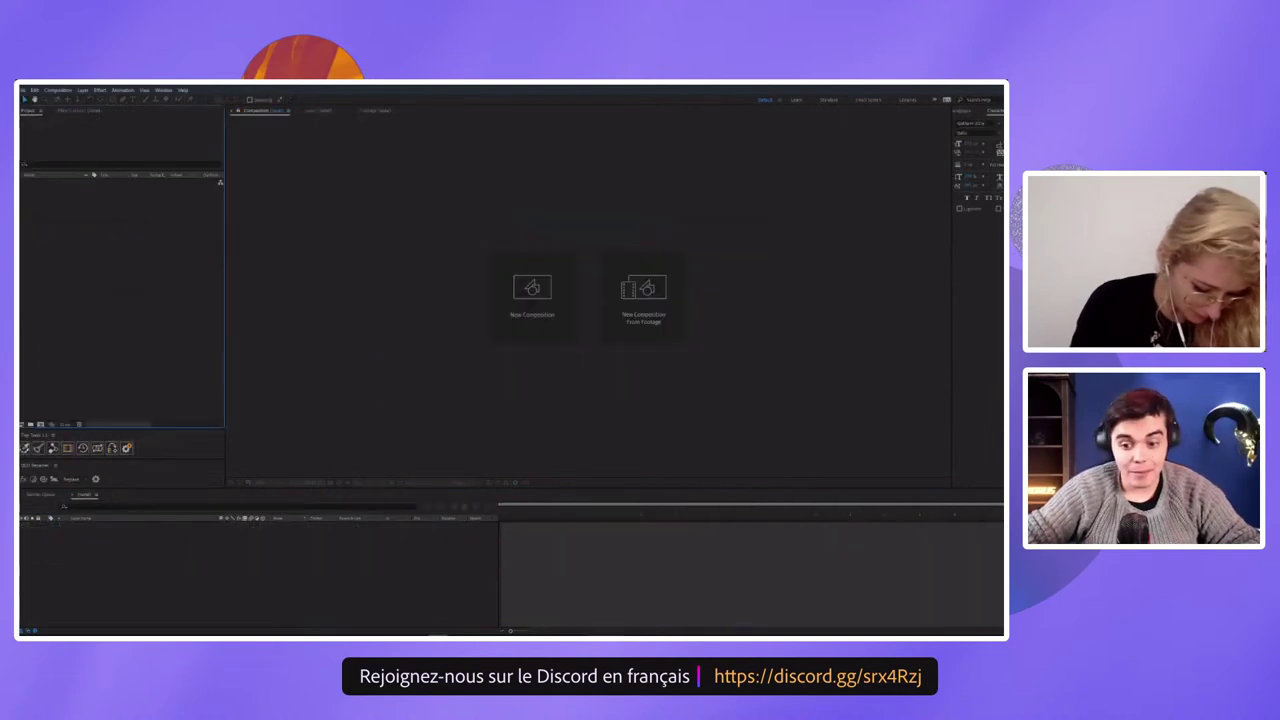
pyautogui.hotkey('ctrl', 'i')
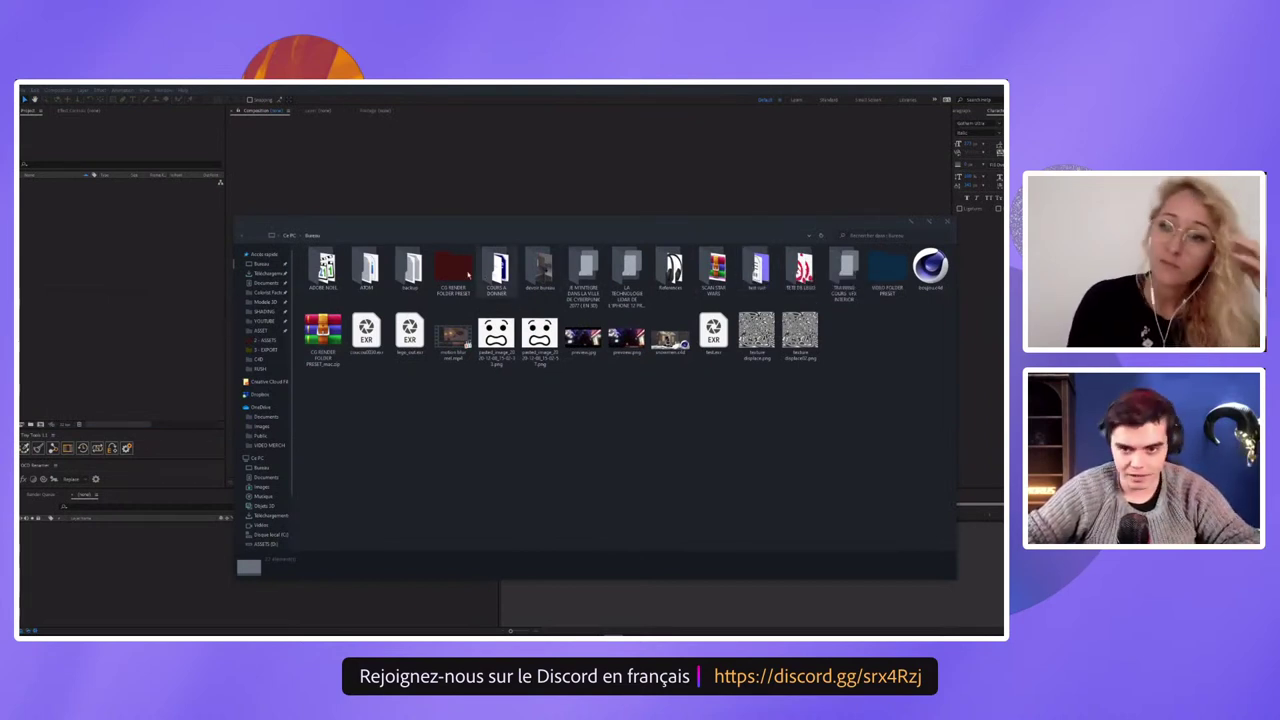
# Browse to the Cyberpunk project's Fx > 3 - EXPORT folder and play HIGHT RES 02 glitch fix.mov
pyautogui.doubleClick(583, 266)
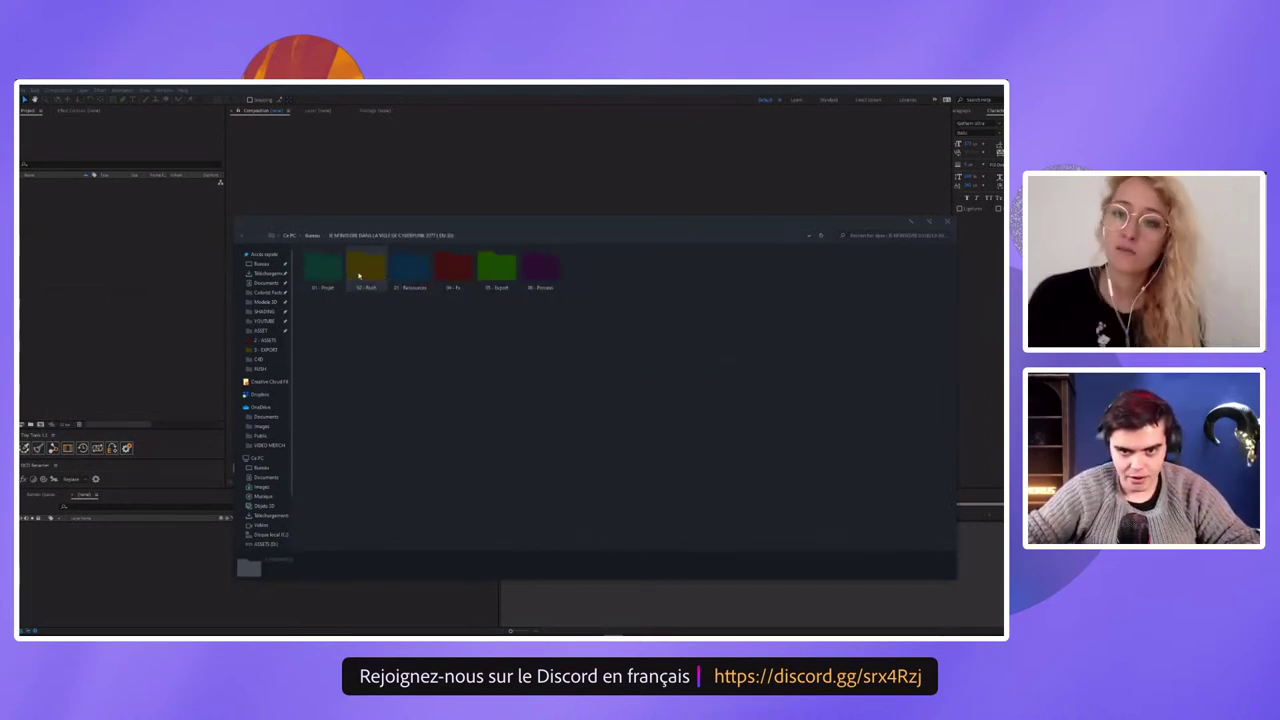
pyautogui.doubleClick(453, 266)
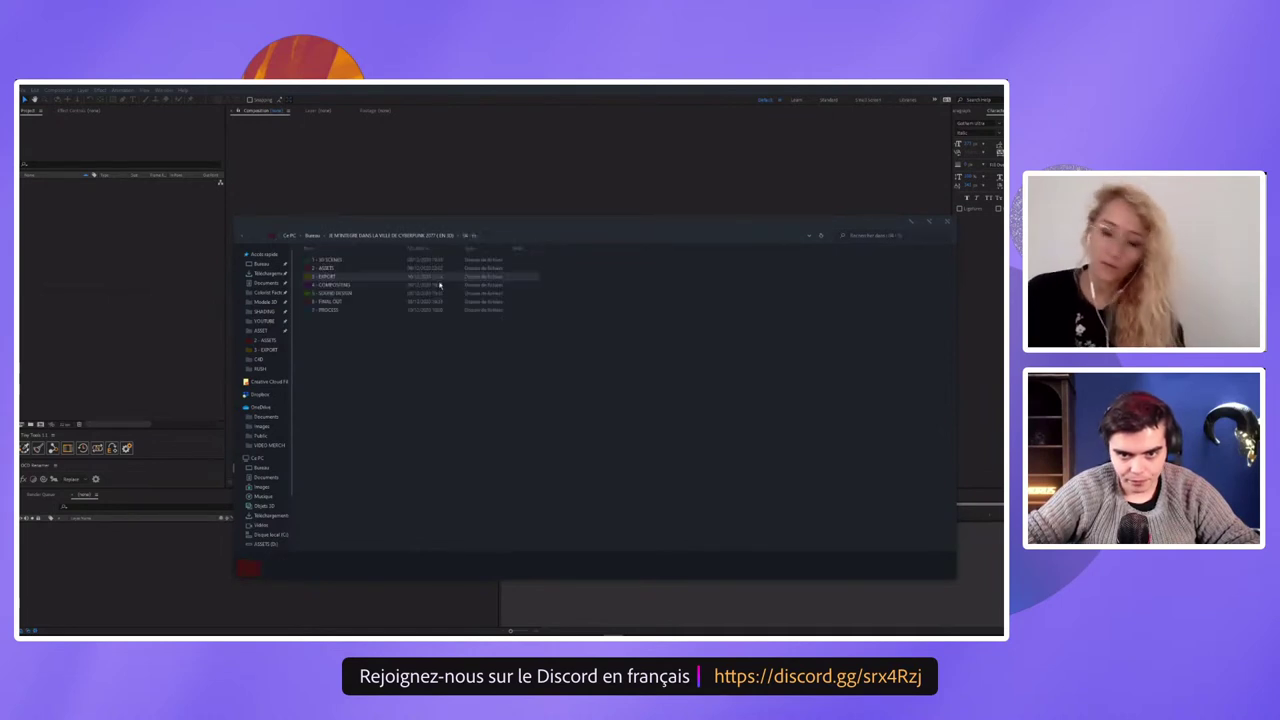
pyautogui.doubleClick(340, 304)
pyautogui.click(466, 236)
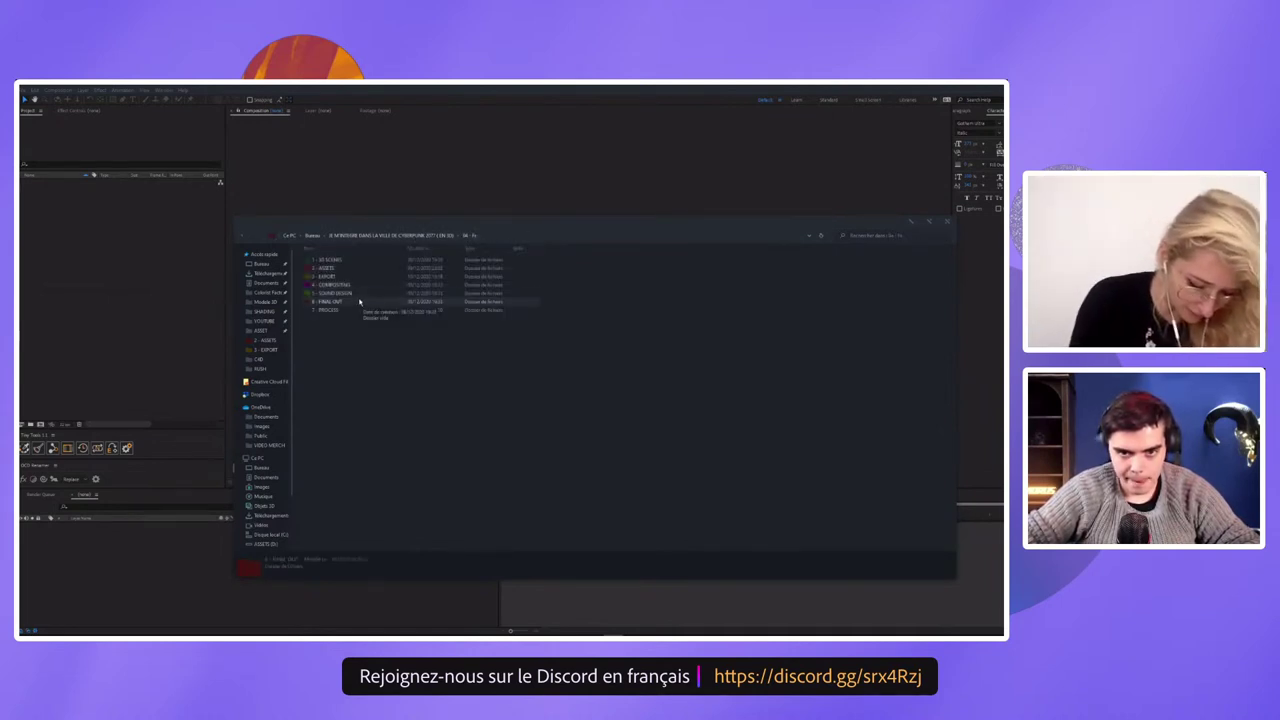
pyautogui.doubleClick(330, 276)
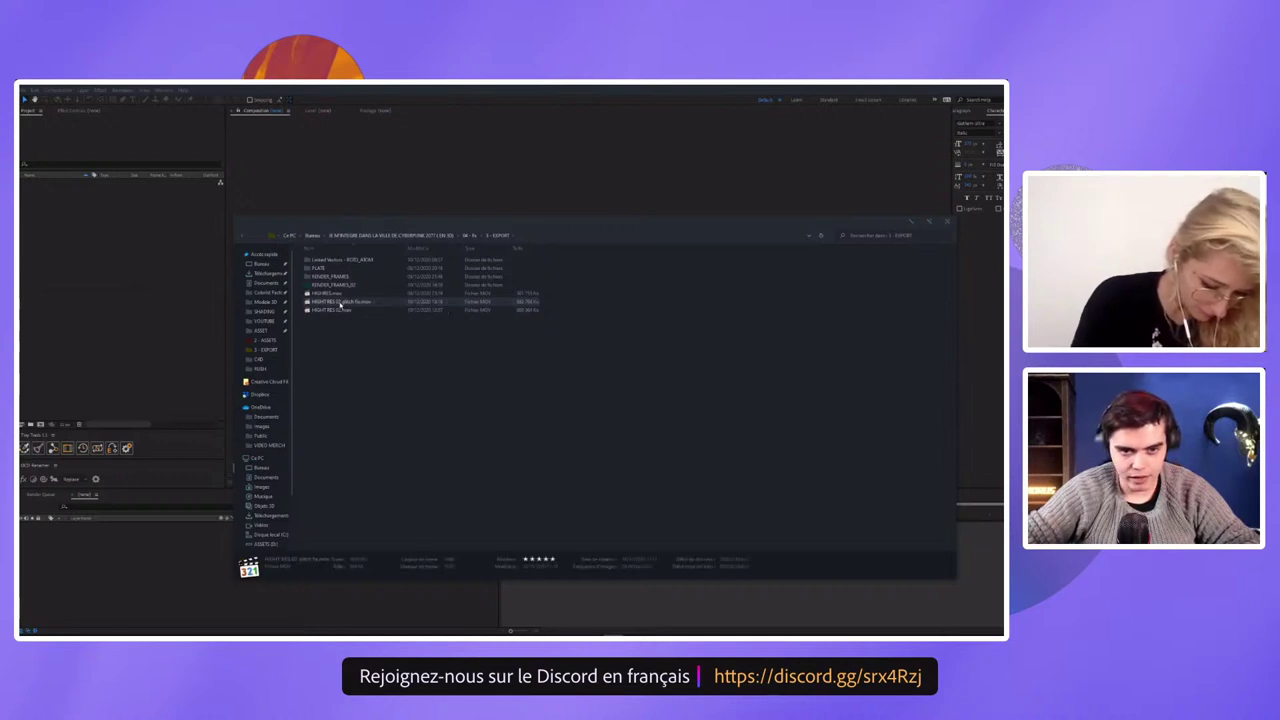
pyautogui.doubleClick(340, 304)
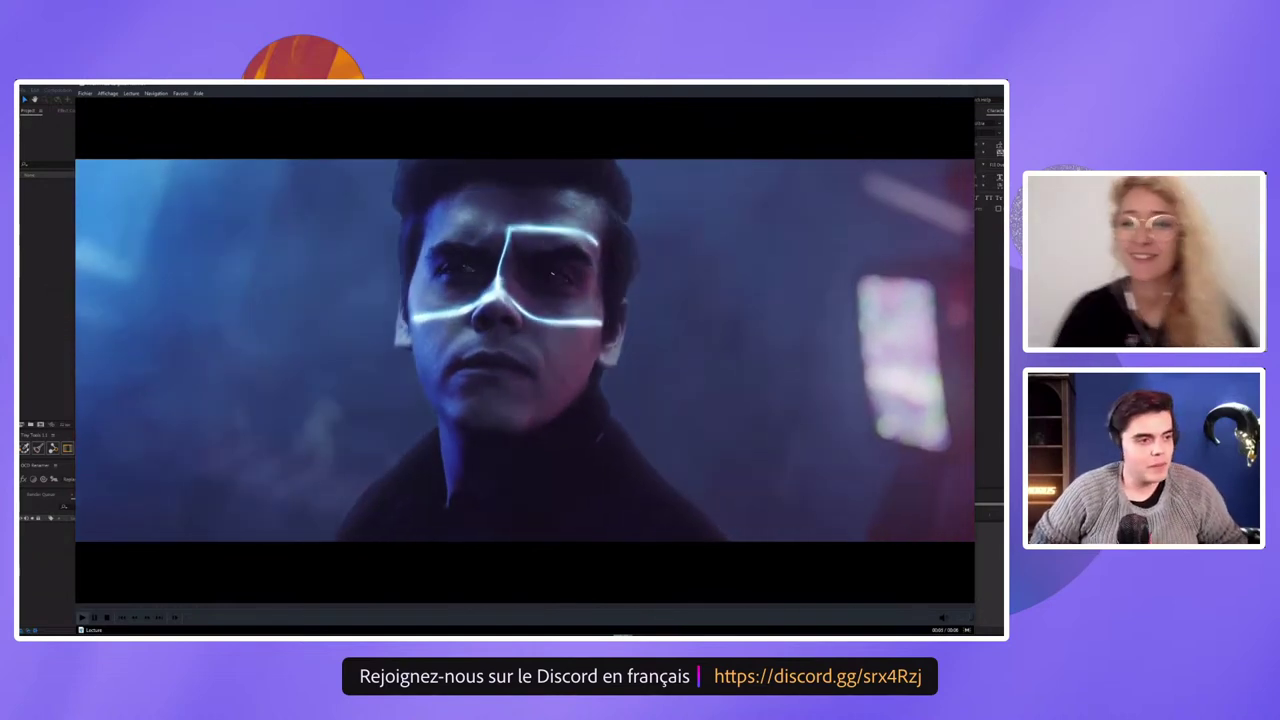
# Pause the render on a frame of the actor's glowing white face lines against neon lights
pyautogui.press('space')
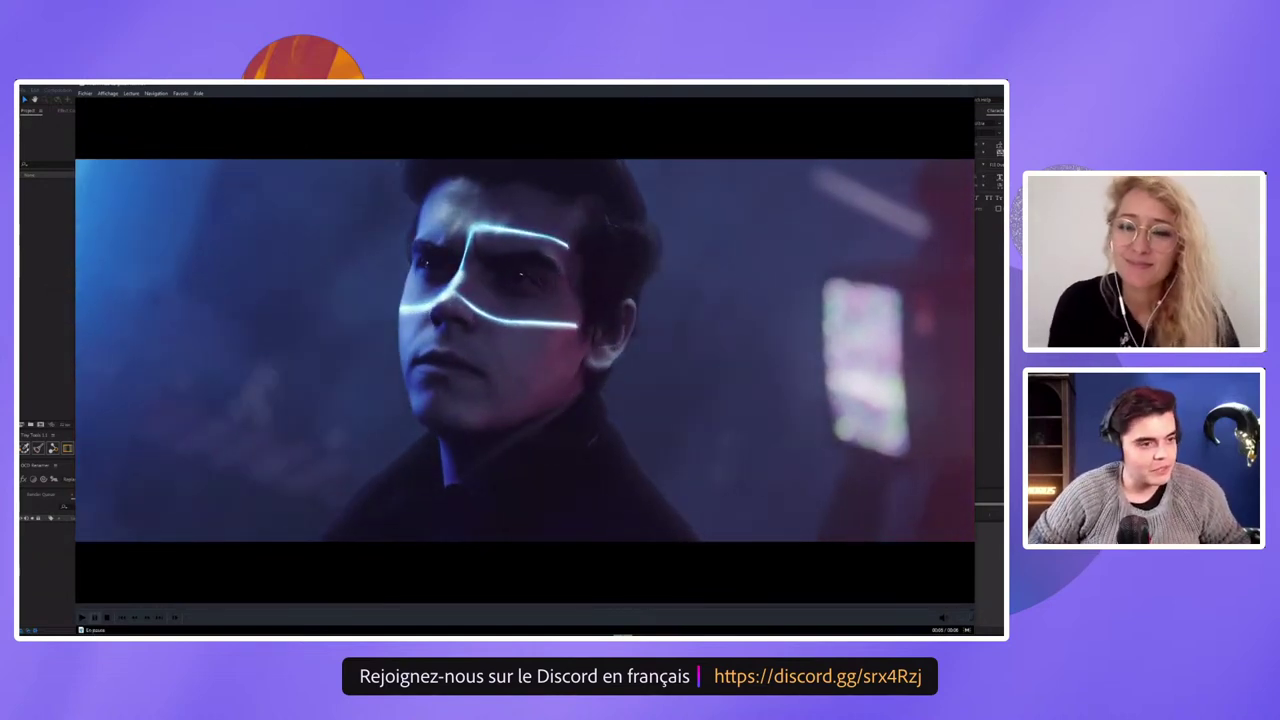